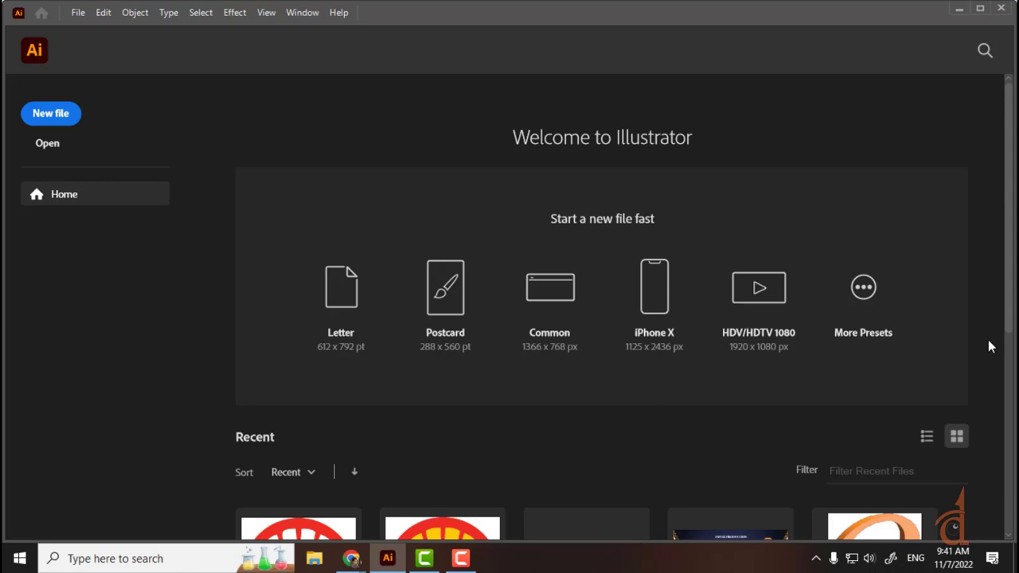
Step: Launch Adobe Photoshop 2022 by searching 'ph' in Windows Start search
click(158, 557)
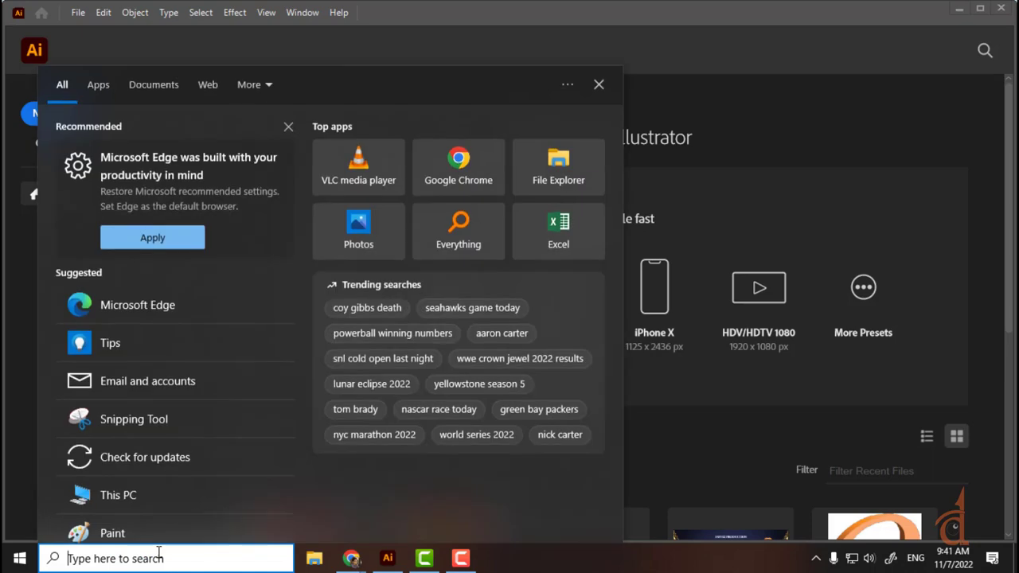
text(ph)
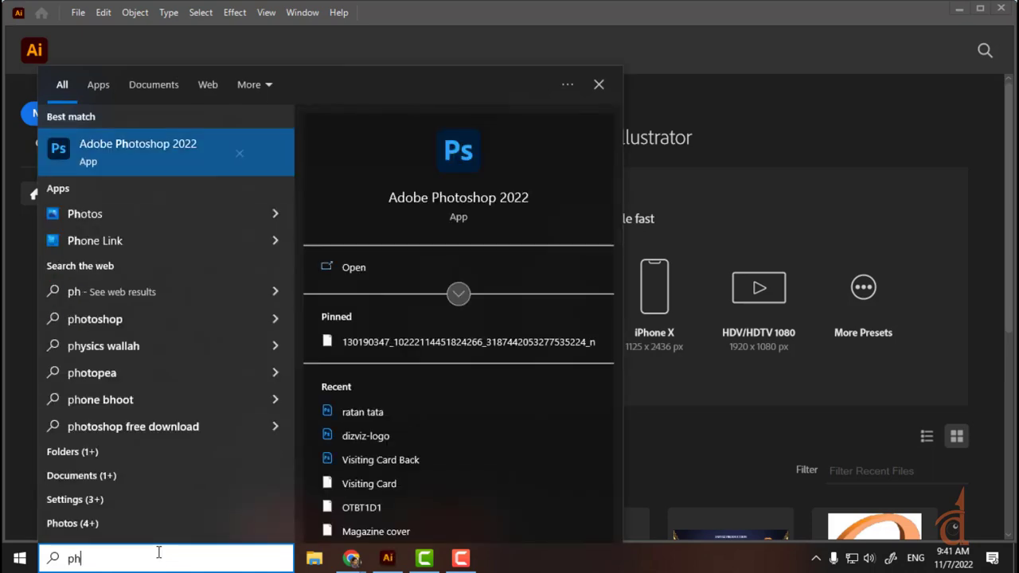
click(220, 140)
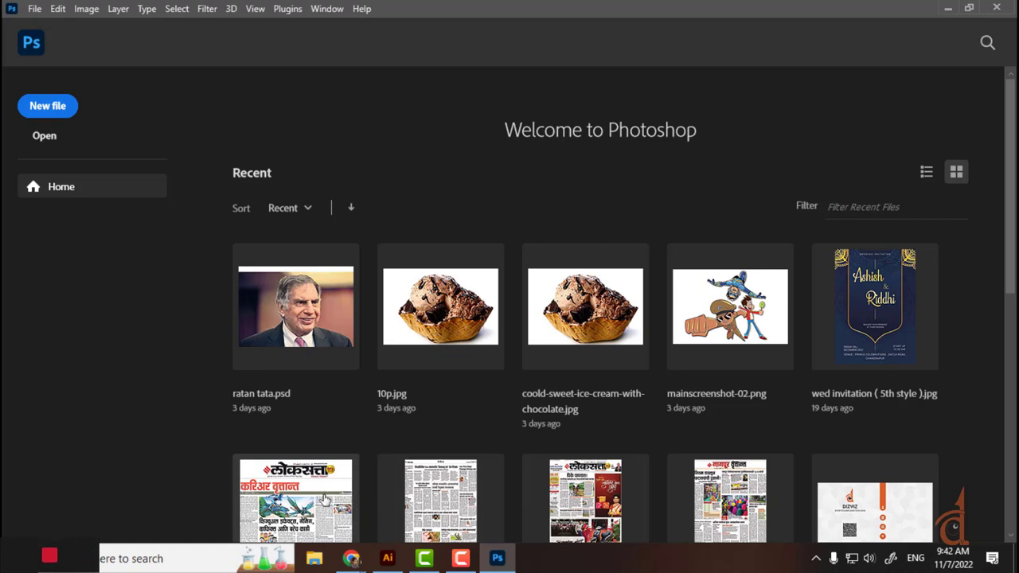
Step: Open Article in Loksatta.jpeg, confirm its 1240 × 1280 px, 72 ppi size unchanged, and view it at 100%
scroll(335, 501, down, 1)
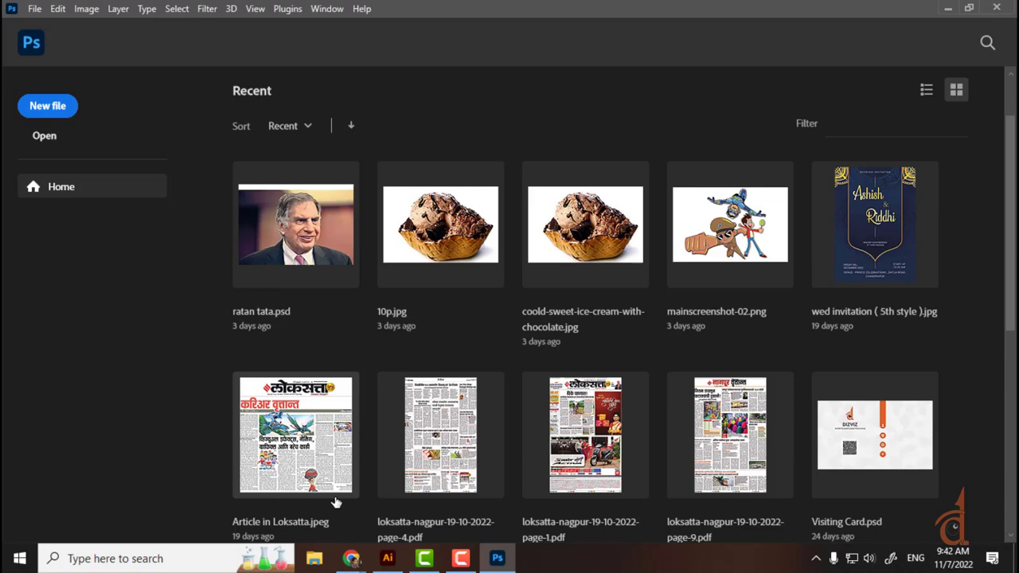
click(336, 502)
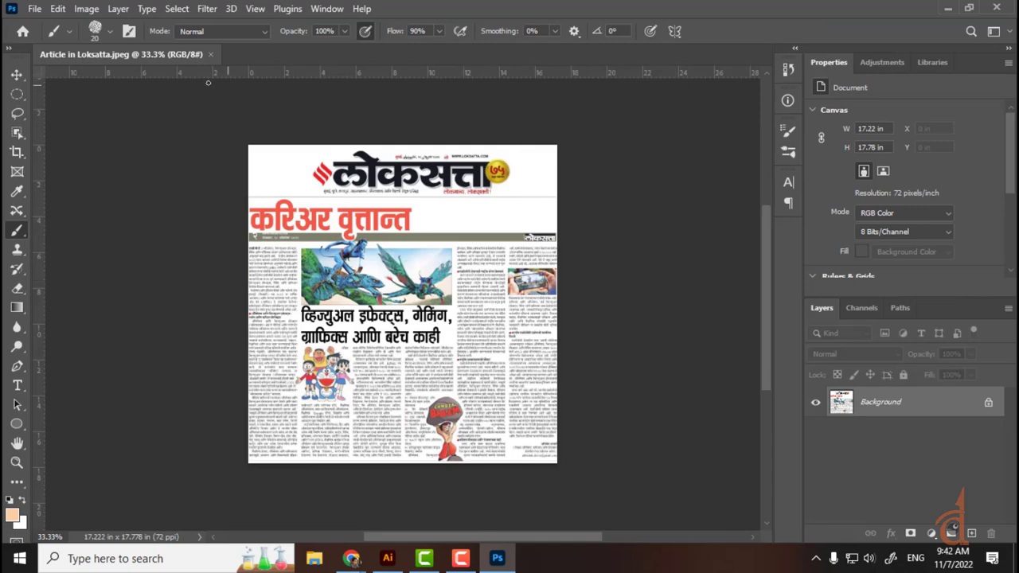
click(86, 8)
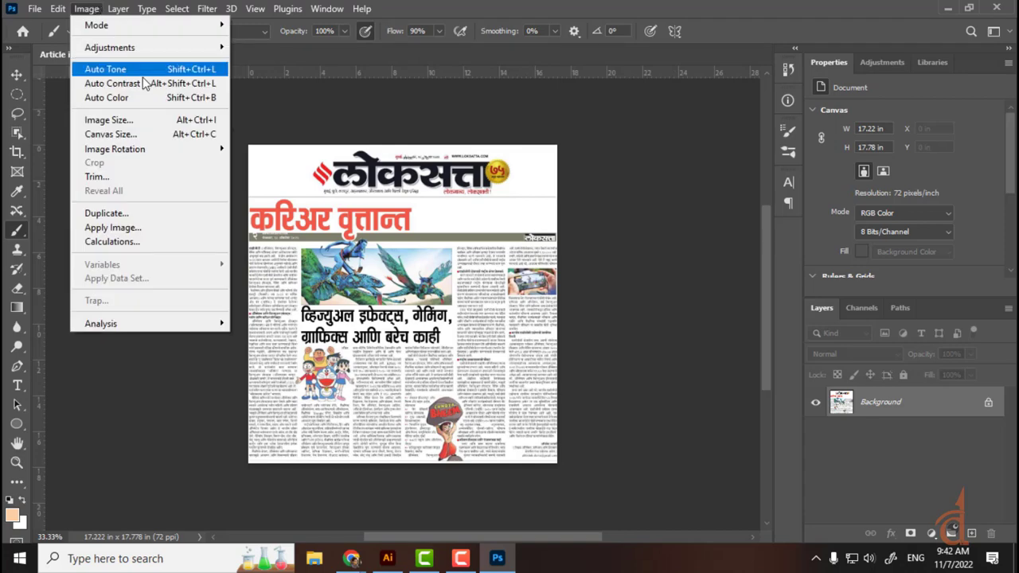
click(129, 119)
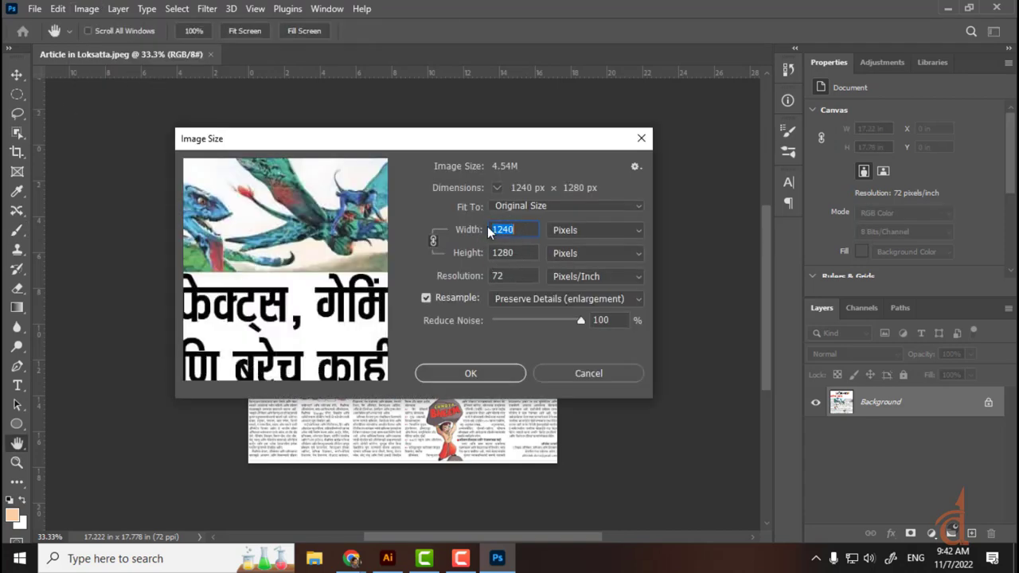
click(581, 373)
key(ctrl+plus)
key(ctrl+plus)
key(ctrl+plus)
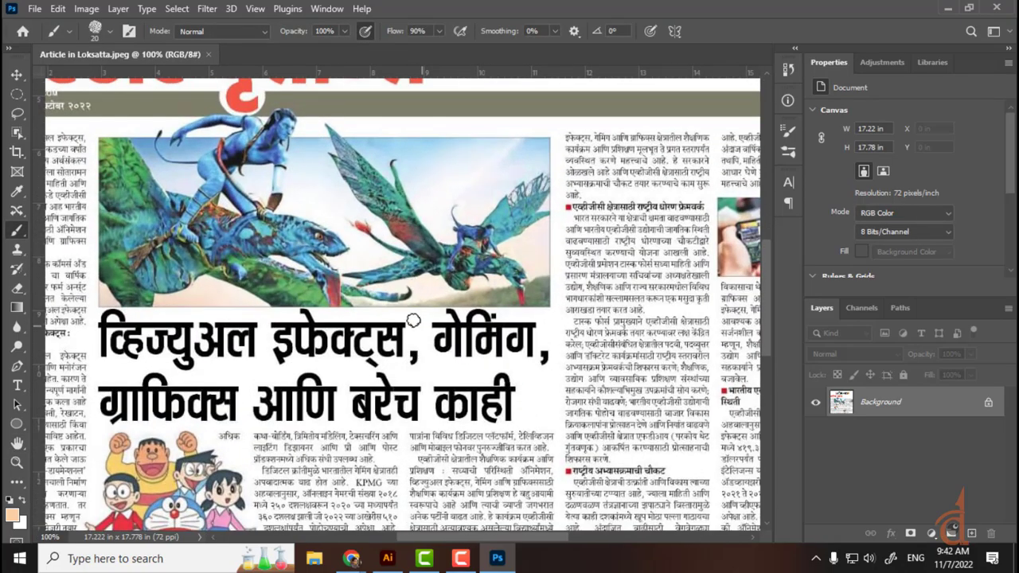
drag(381, 300, 565, 402)
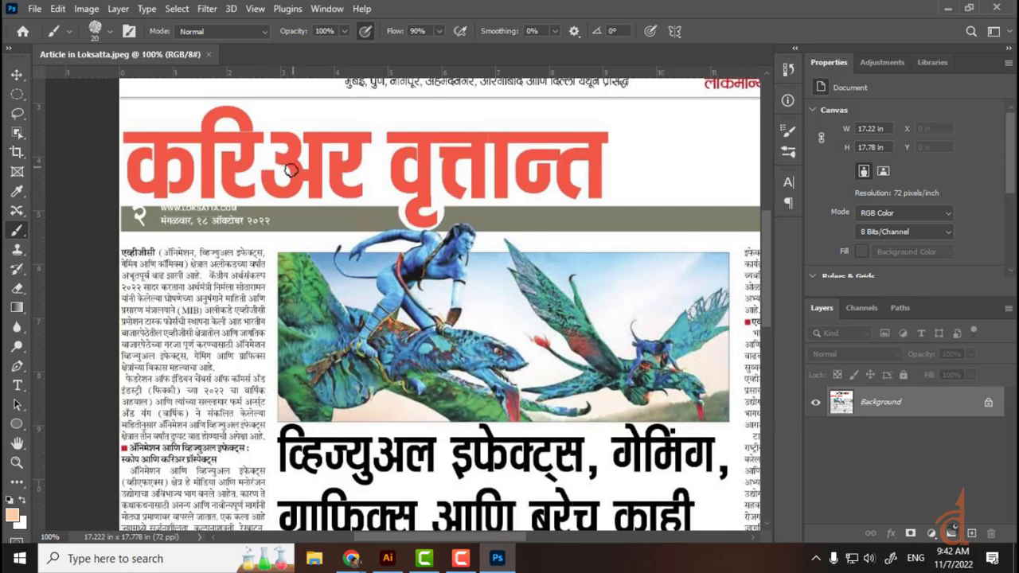
click(84, 10)
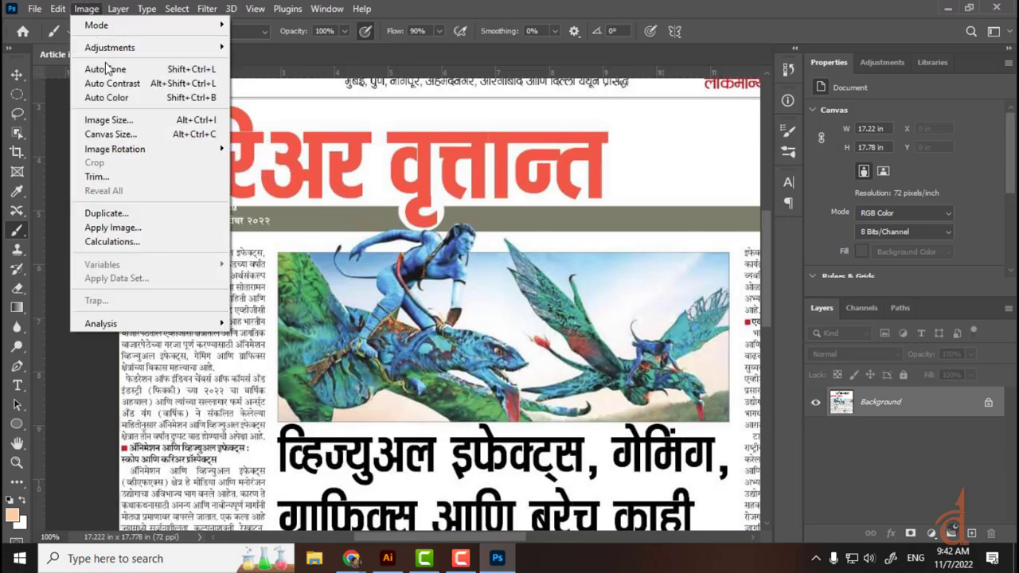
click(119, 121)
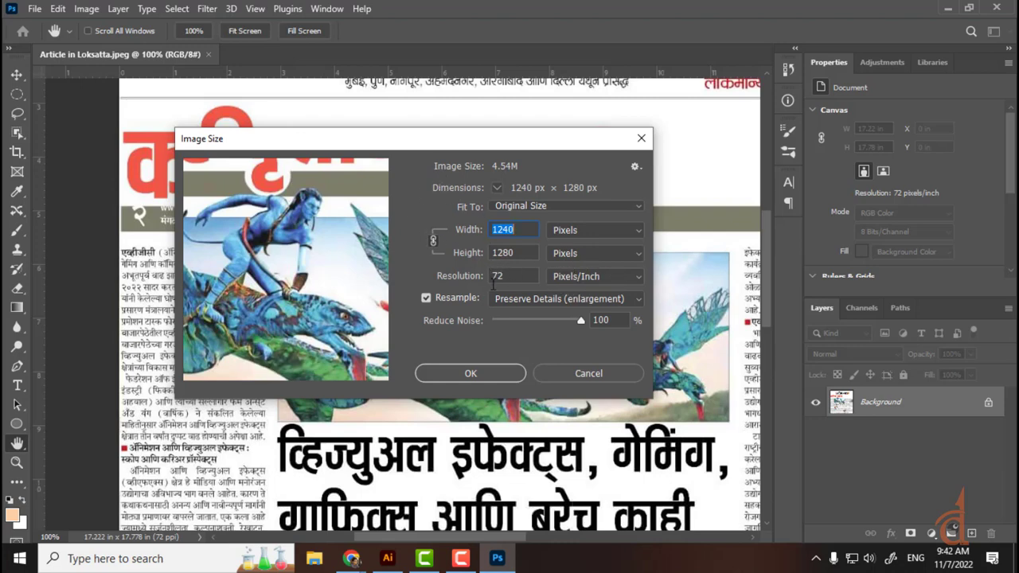
click(571, 374)
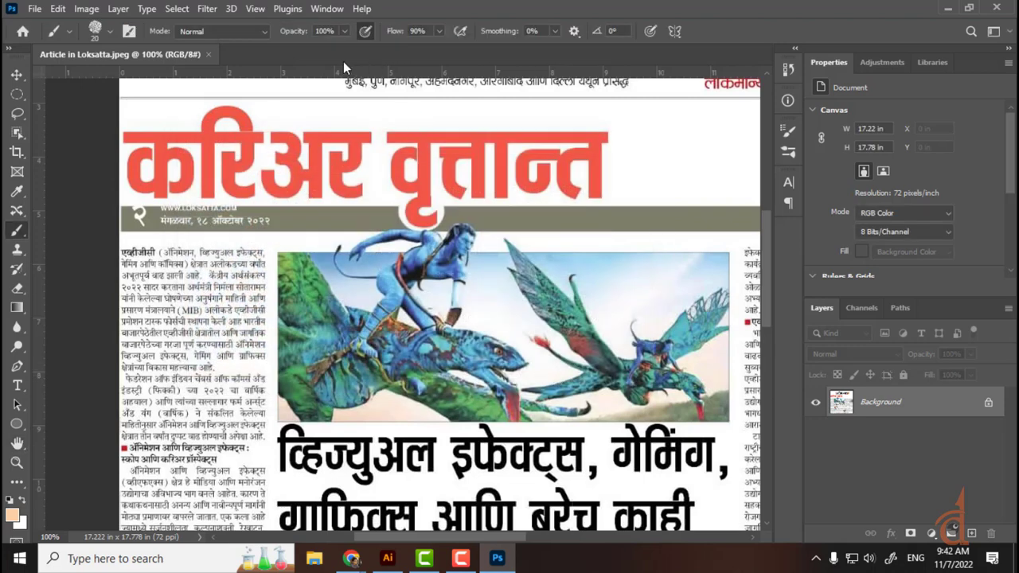
Step: Drag two vertical and two horizontal ruler guides across the Avatar picture, dismissing Preferences
drag(39, 328, 282, 309)
drag(36, 387, 333, 344)
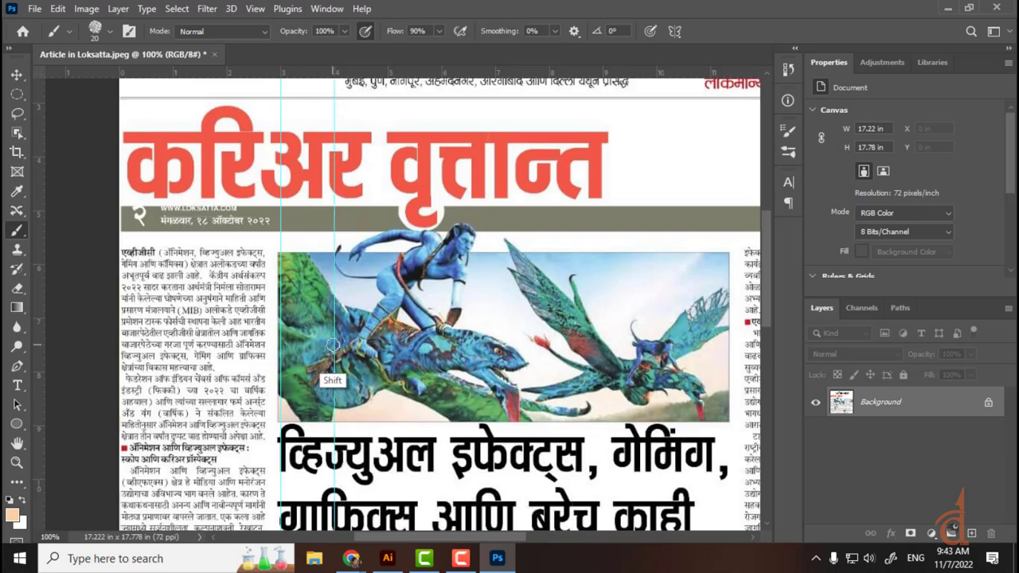
drag(392, 73, 376, 318)
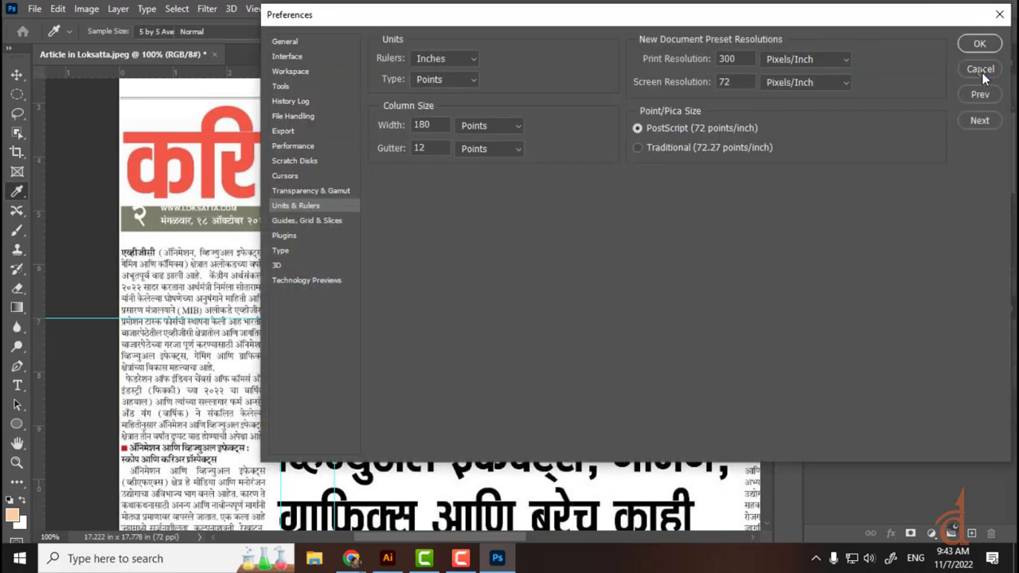
click(979, 69)
mouse_move(474, 74)
mouse_down()
mouse_move(430, 119)
mouse_move(443, 372)
mouse_up()
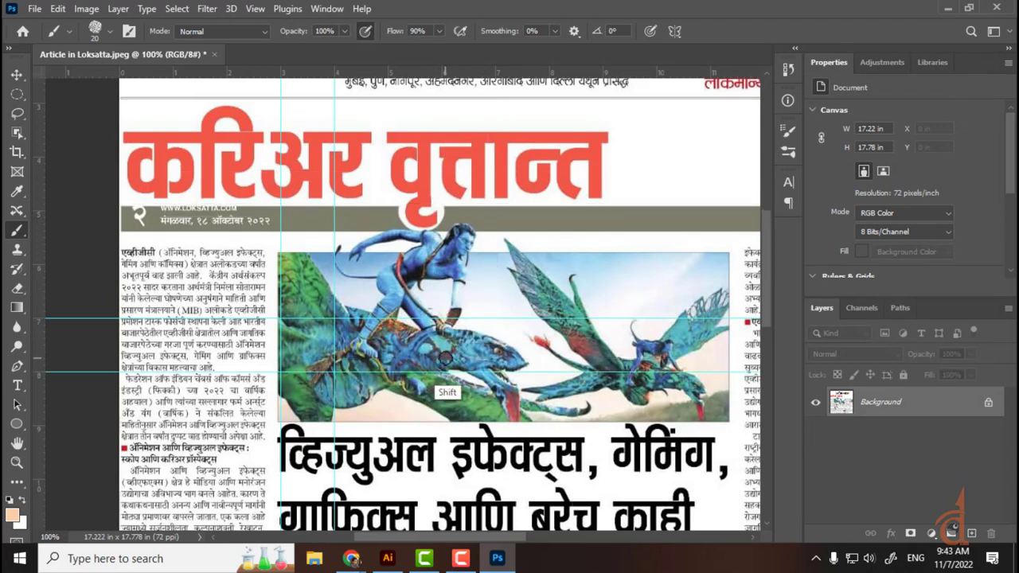
Step: Zoom to 400%, pan to the guides' crossing, take the Move tool, and zoom to 700%
key(ctrl+plus)
key(ctrl+plus)
key(ctrl+plus)
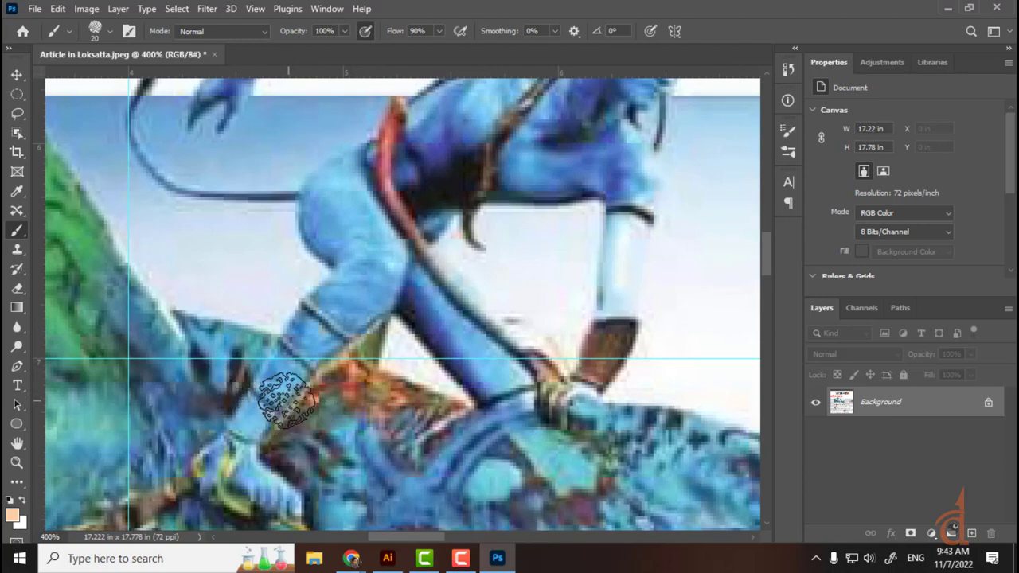
key(space)
mouse_move(213, 419)
mouse_down()
mouse_move(386, 393)
mouse_move(470, 301)
mouse_up()
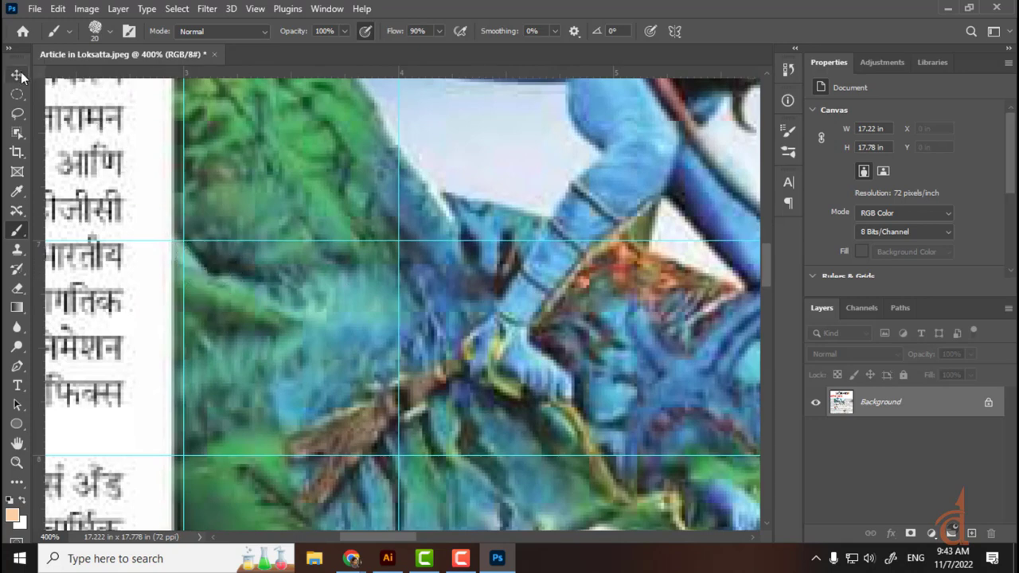
key(v)
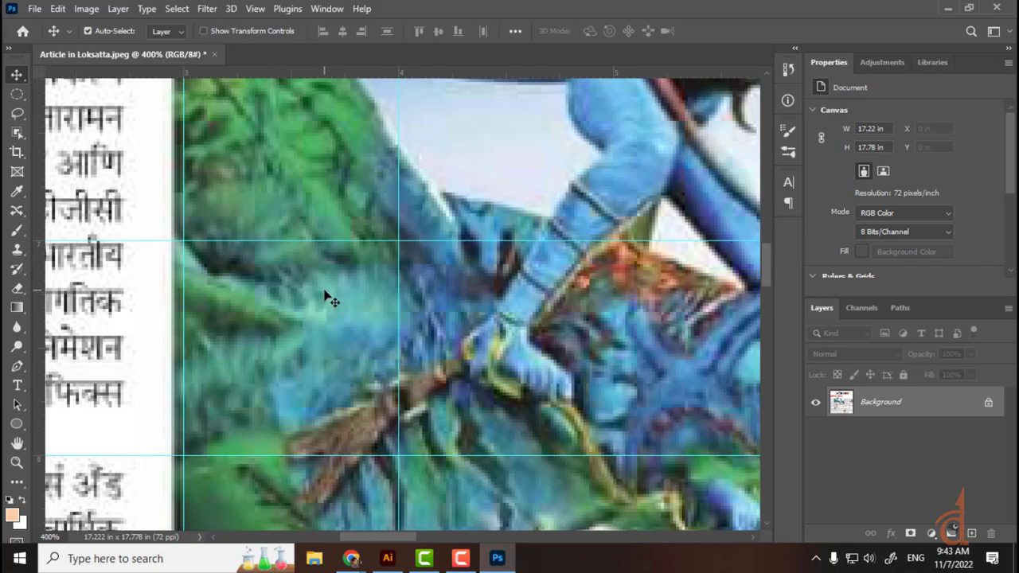
key(ctrl+plus)
key(ctrl+plus)
key(ctrl+plus)
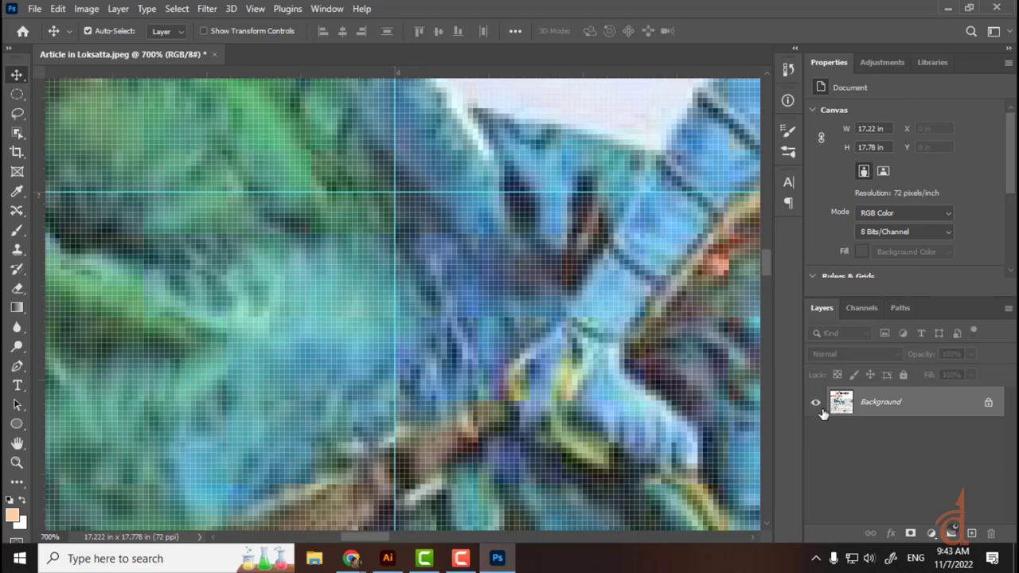
Step: Add a new layer and draw a small peach circle over the Avatar picture
click(970, 532)
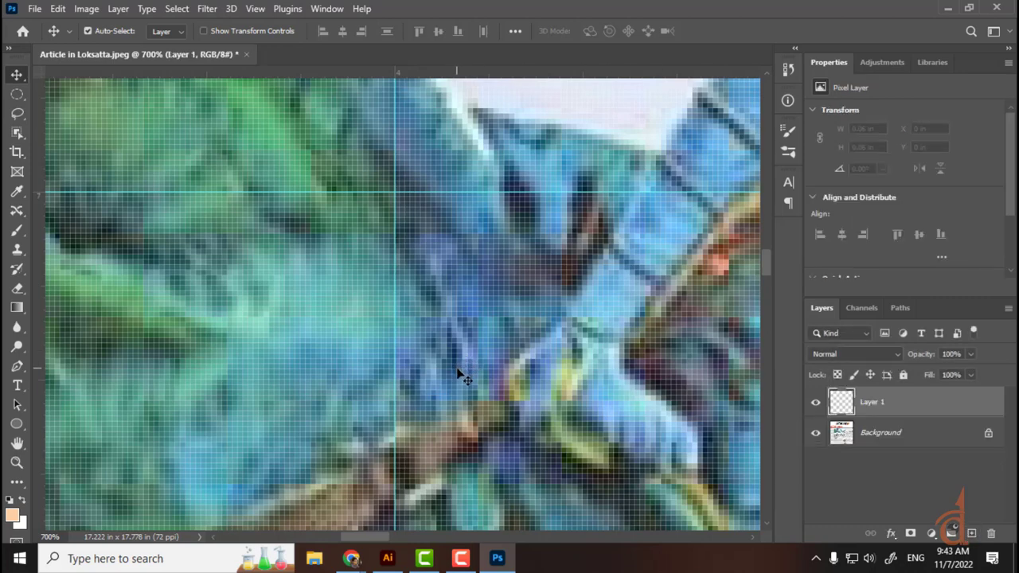
scroll(468, 374, down, 2)
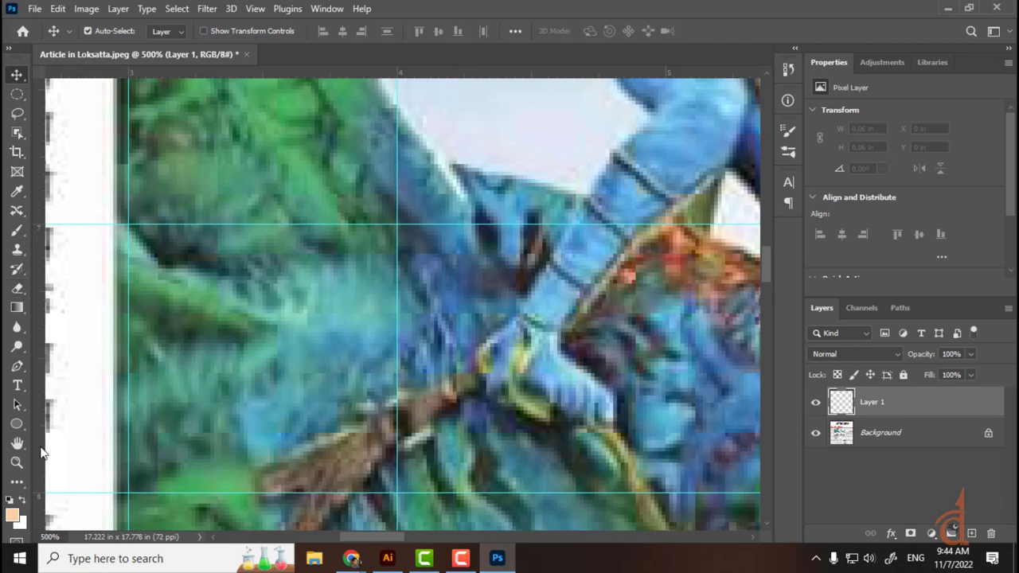
click(16, 422)
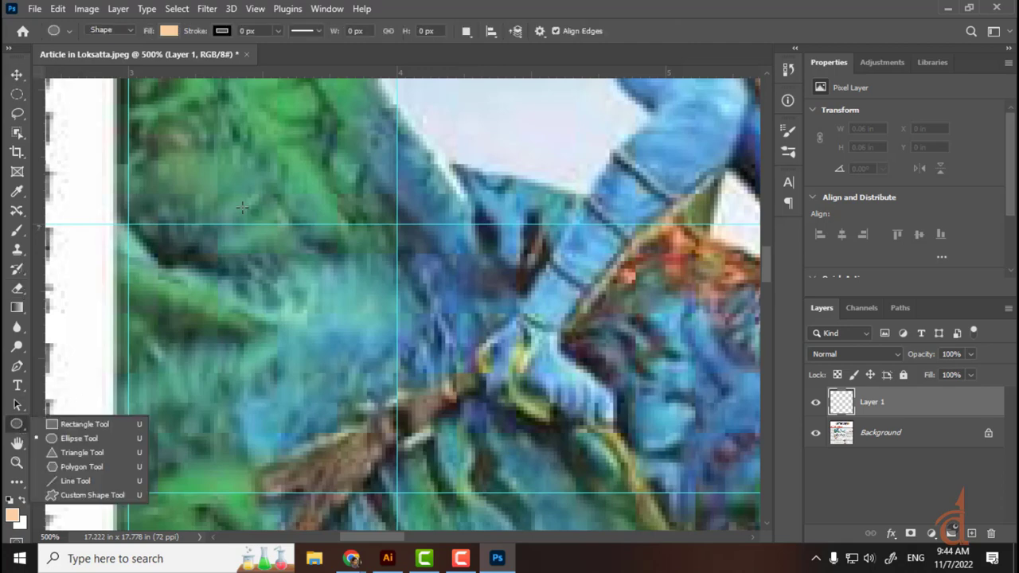
mouse_move(242, 207)
mouse_down()
mouse_move(394, 263)
mouse_move(529, 390)
mouse_move(249, 209)
mouse_up()
key(shift)
click(341, 207)
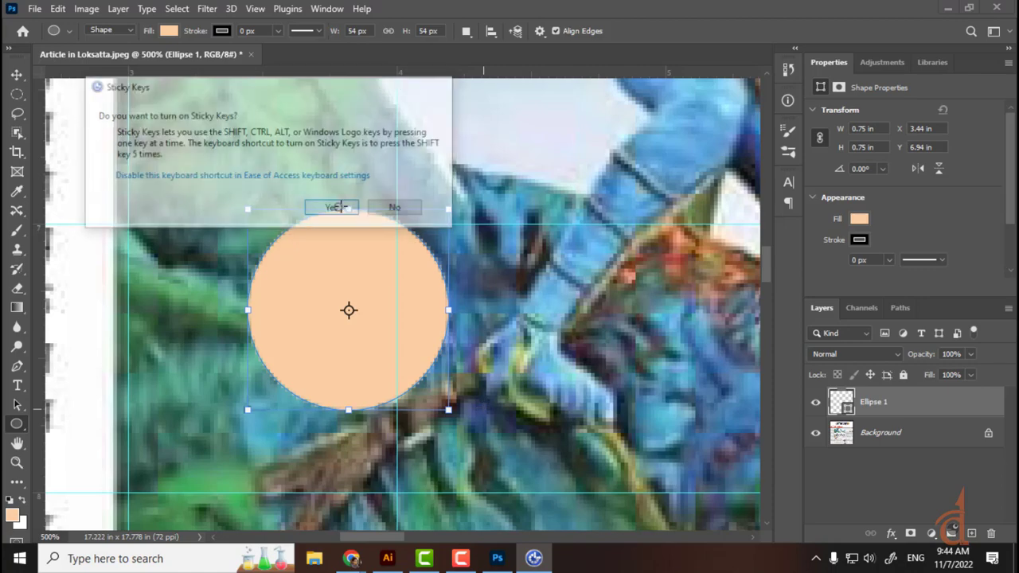
Step: Enlarge the peach circle to about 14.23 in and place it at X -3.5 in, Y -1.15 in
click(16, 74)
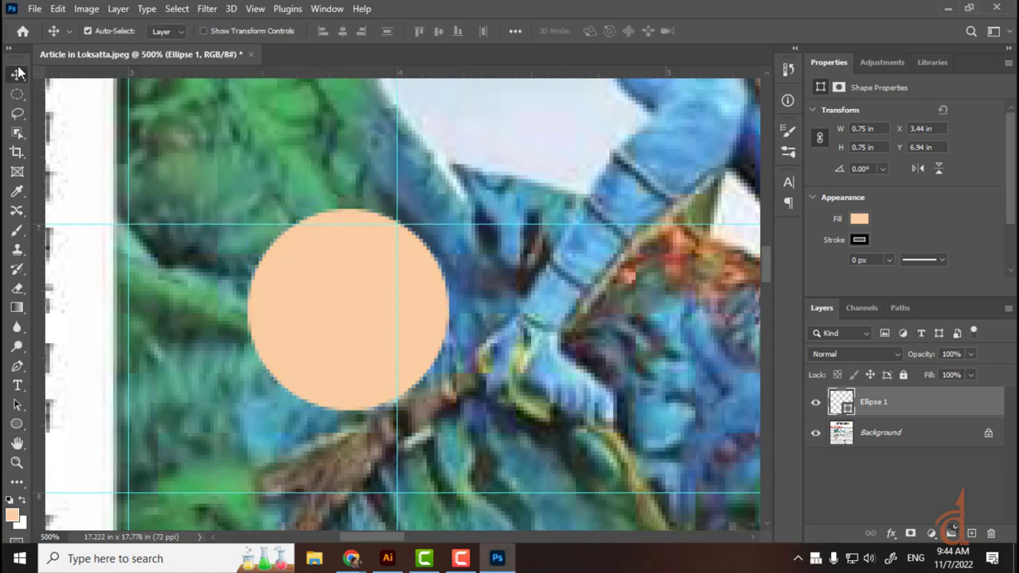
scroll(494, 310, down, 7)
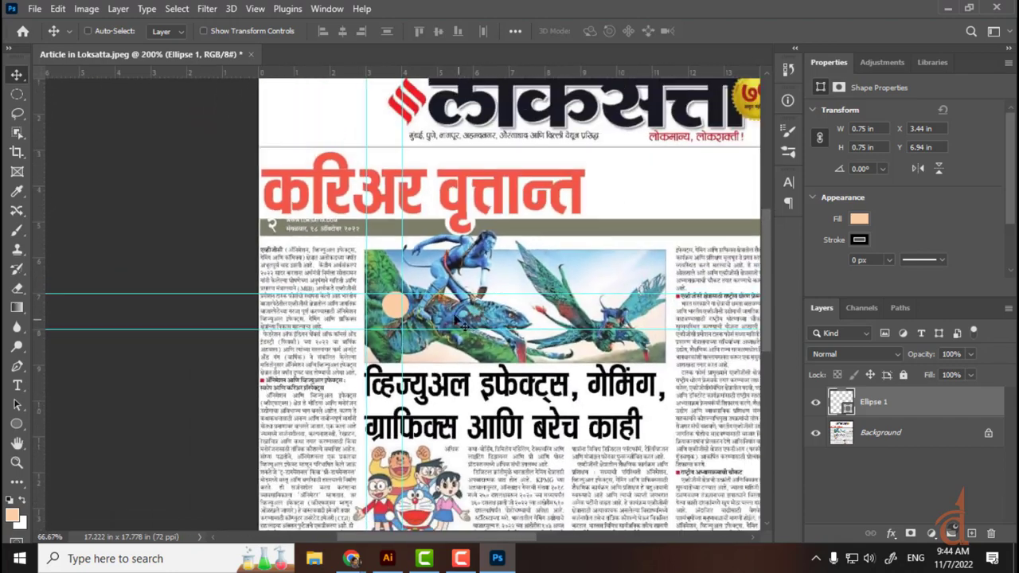
drag(396, 308, 915, 8)
key(ctrl+t)
key(Return)
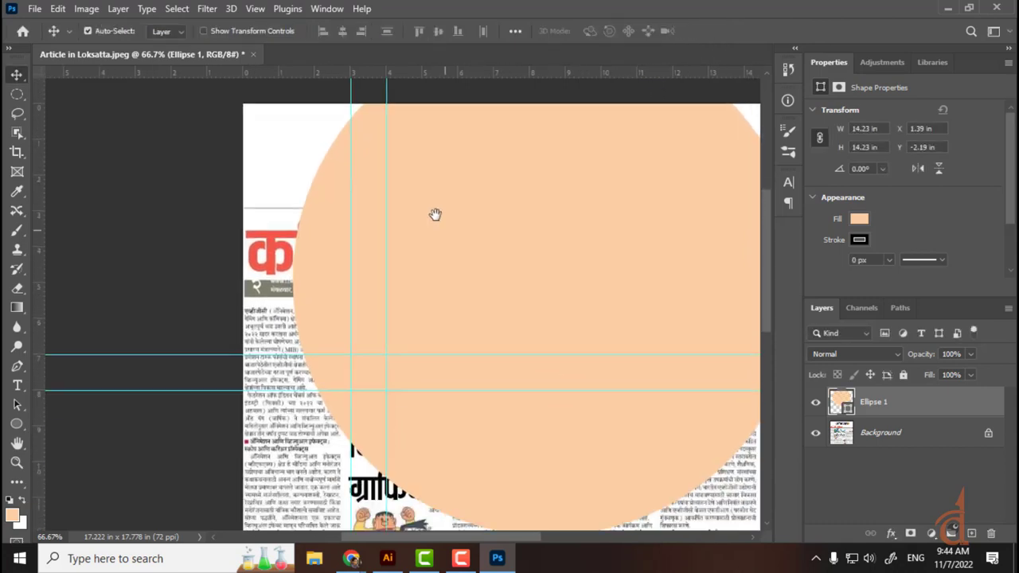
scroll(445, 239, down, 5)
drag(571, 373, 466, 372)
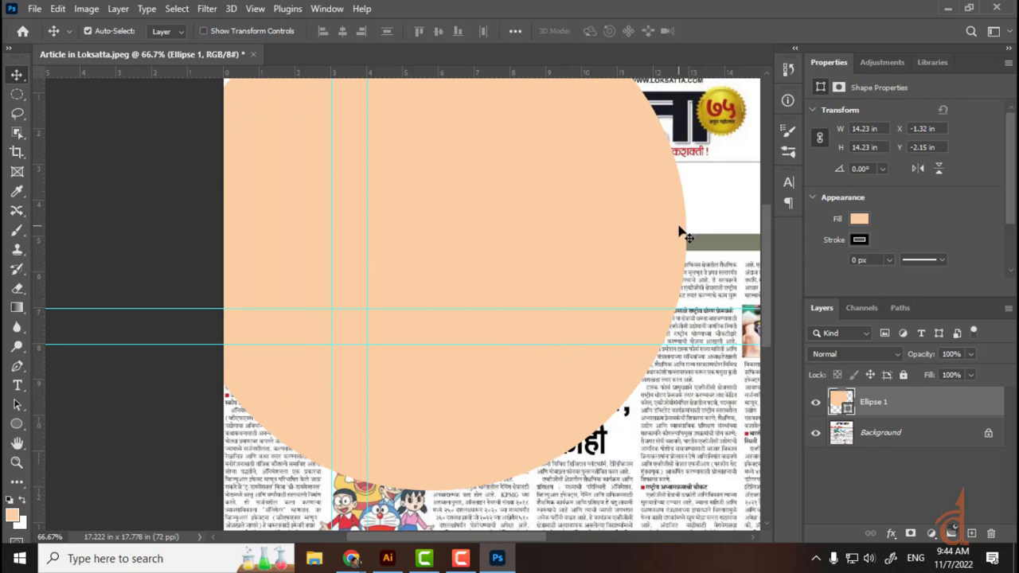
drag(664, 242, 582, 275)
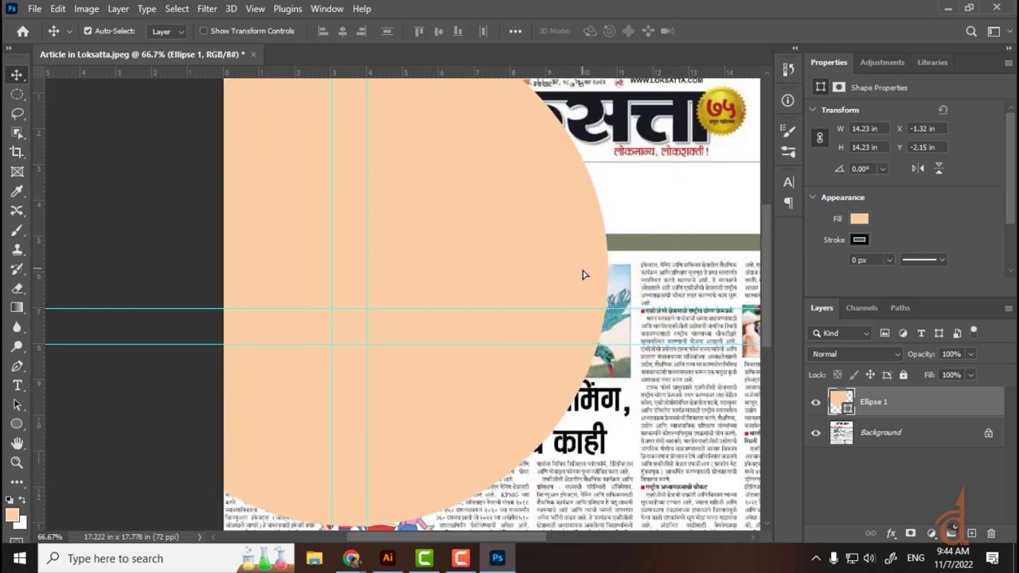
key(ctrl+plus)
key(ctrl+plus)
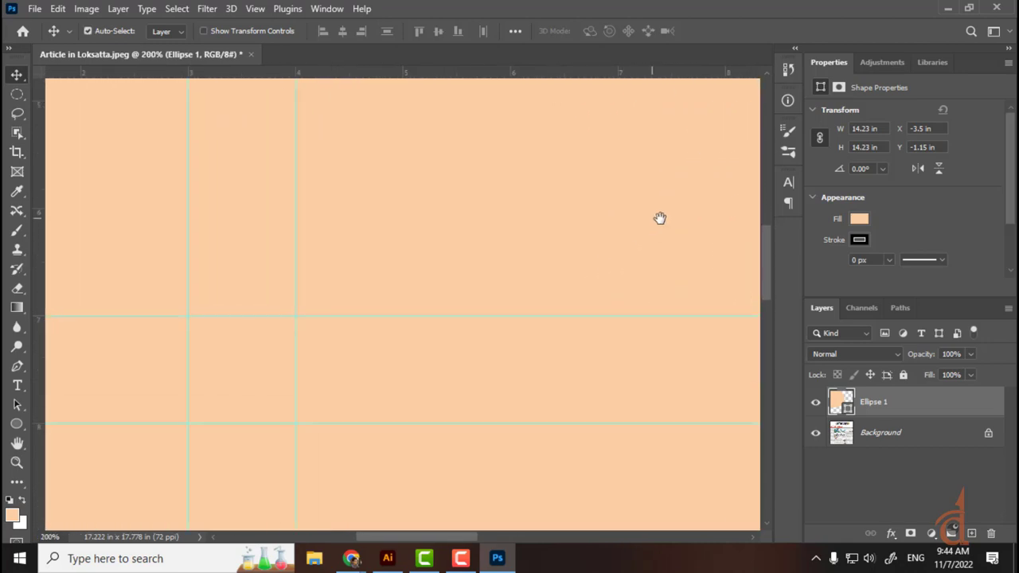
drag(633, 241, 400, 393)
drag(549, 287, 333, 439)
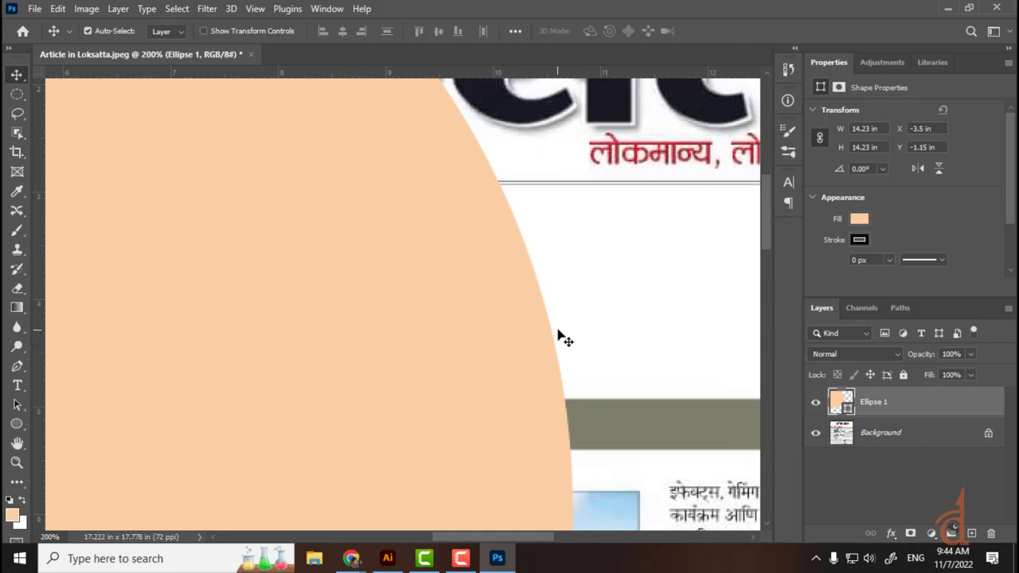
key(ctrl+minus)
key(ctrl+minus)
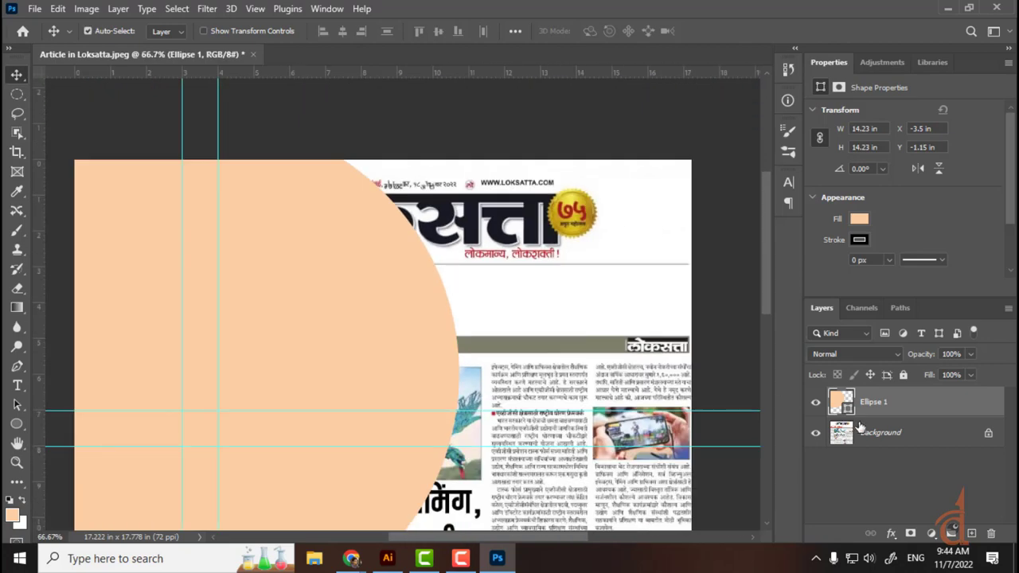
Step: Hide Ellipse 1 and make a circular marquee selection over the headline
click(815, 402)
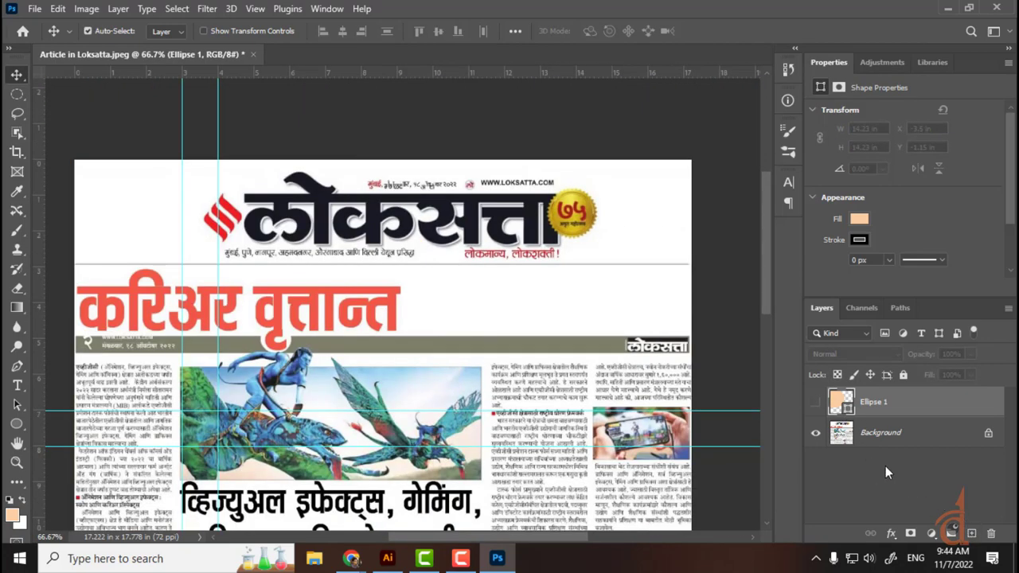
click(17, 95)
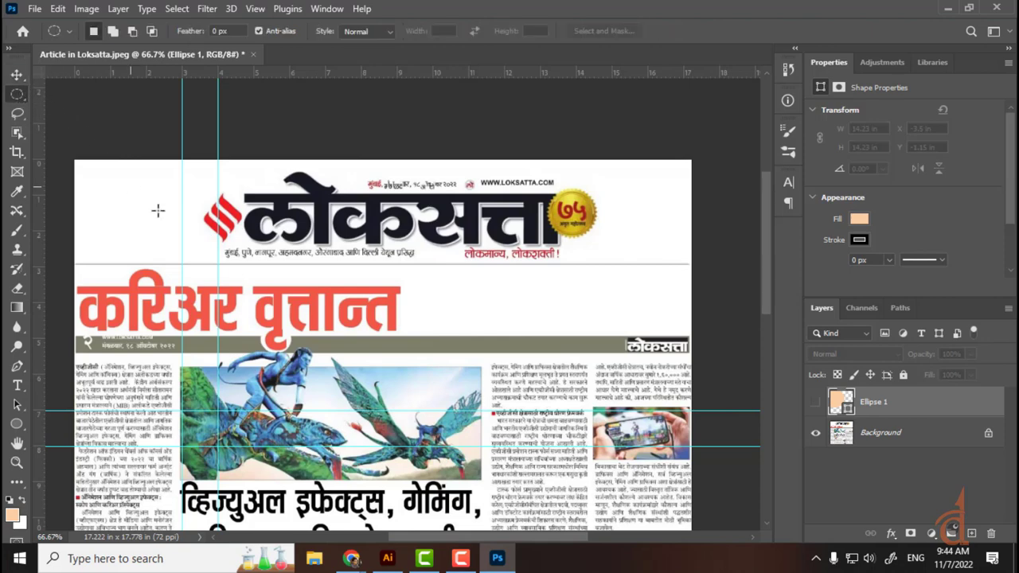
drag(205, 261, 285, 324)
drag(205, 260, 273, 300)
Step: Fill the circle selection with foreground colour f67a00 on a new layer, then deselect
click(11, 516)
drag(168, 222, 321, 229)
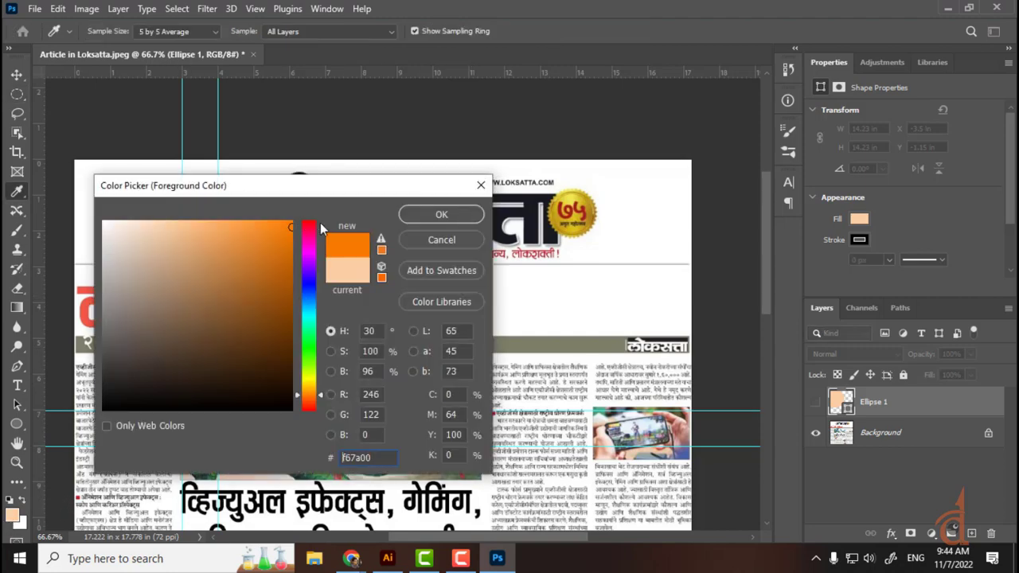
click(439, 218)
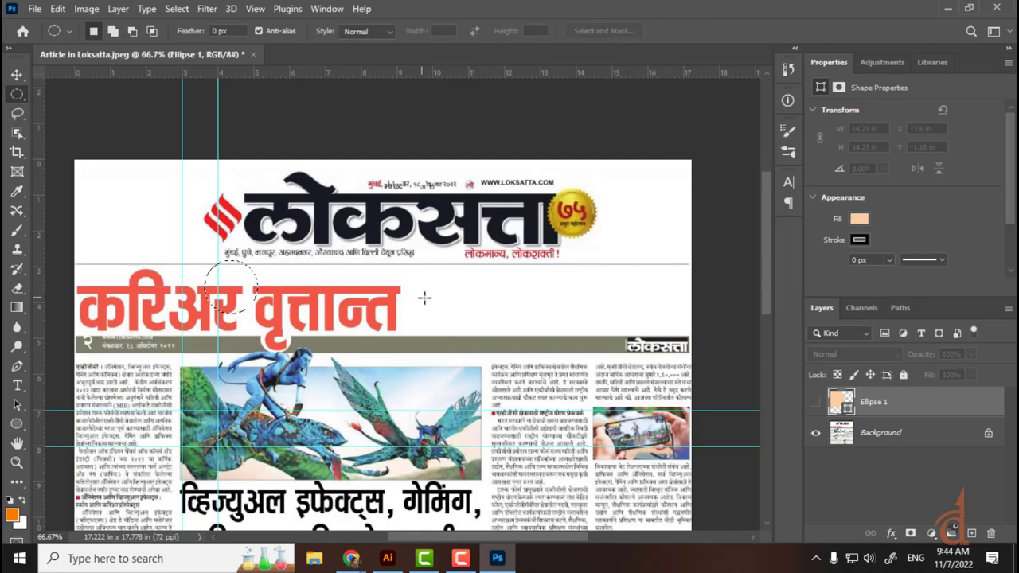
click(971, 533)
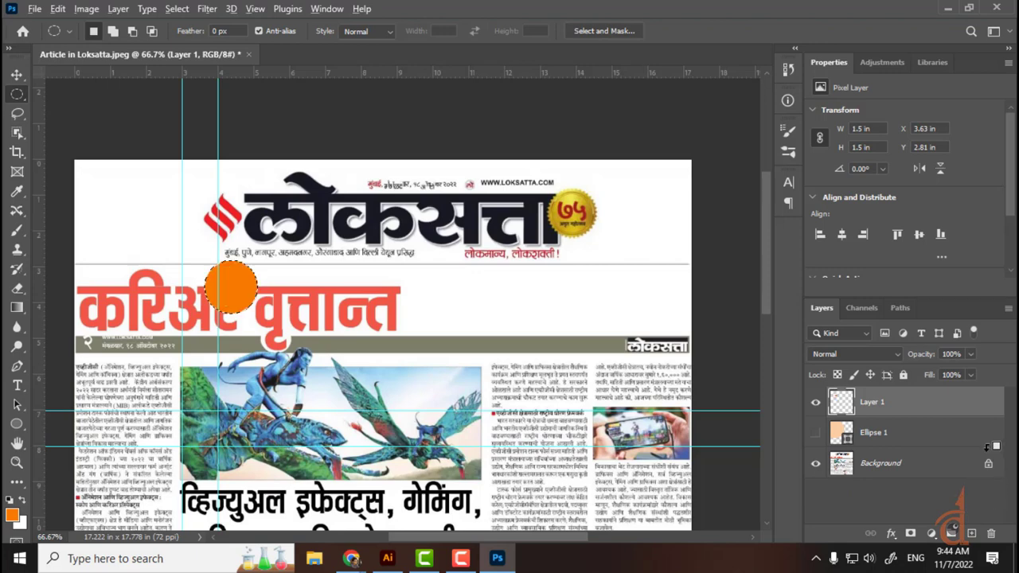
key(alt+BackSpace)
key(ctrl+d)
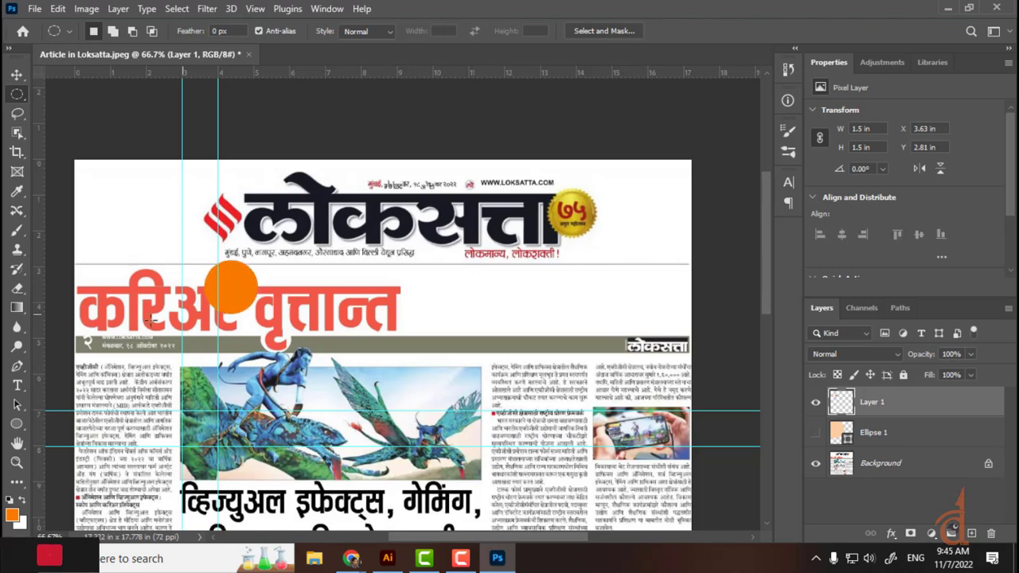
Step: Scale the orange circle to 15.74 in and move it to X -4.36 in, Y -1.57 in
key(v)
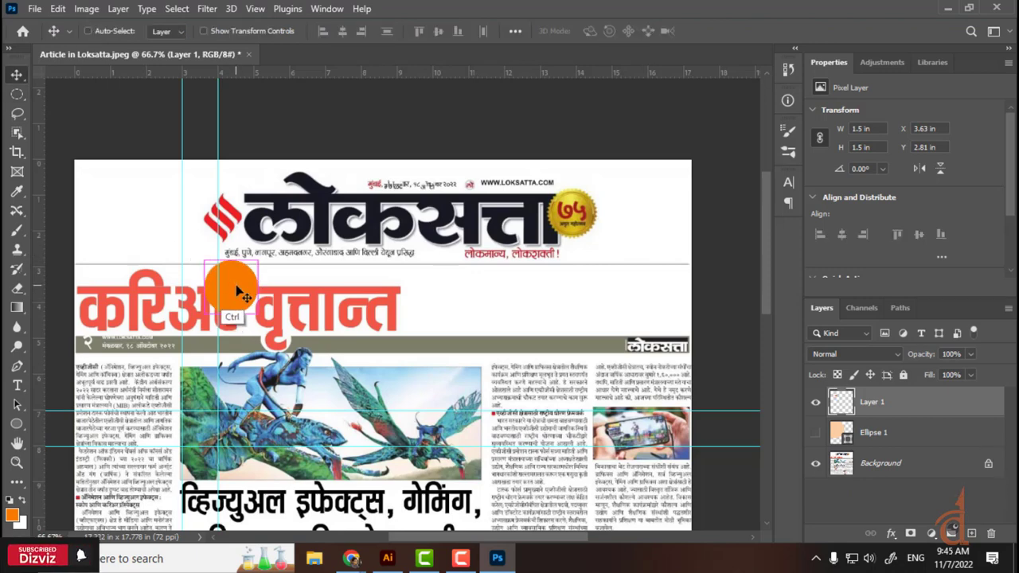
key(ctrl+t)
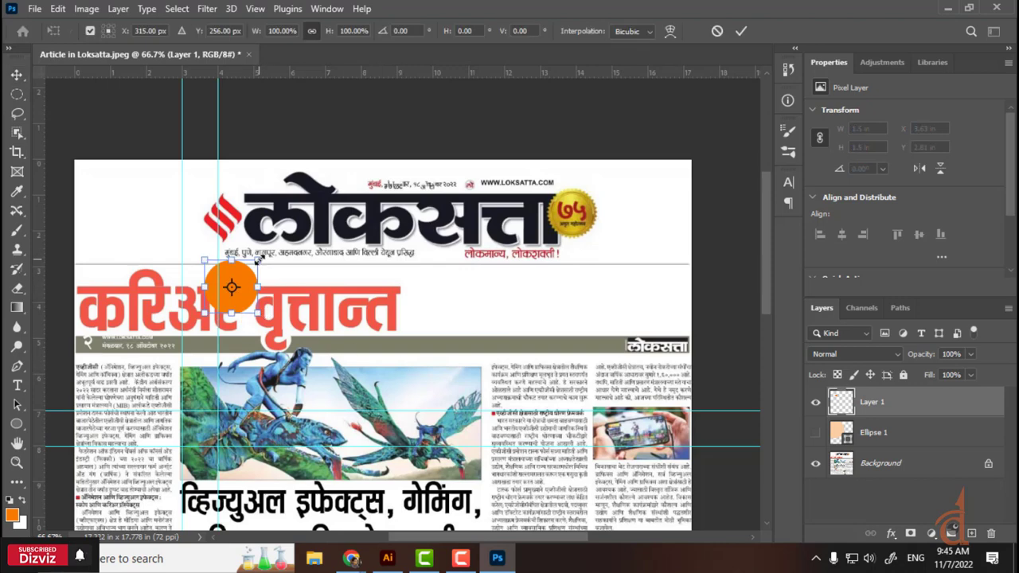
drag(256, 260, 223, 513)
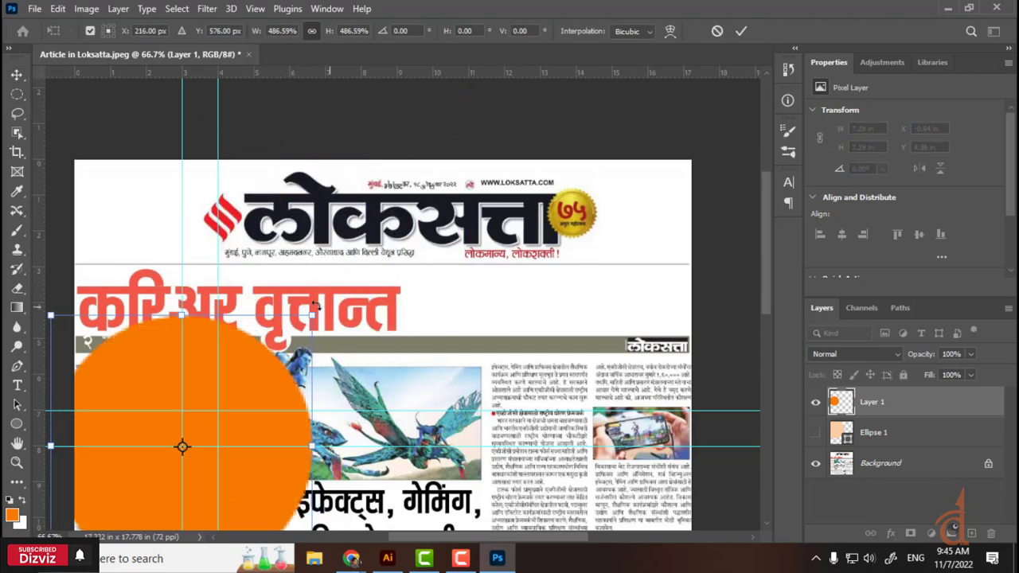
drag(315, 306, 660, 32)
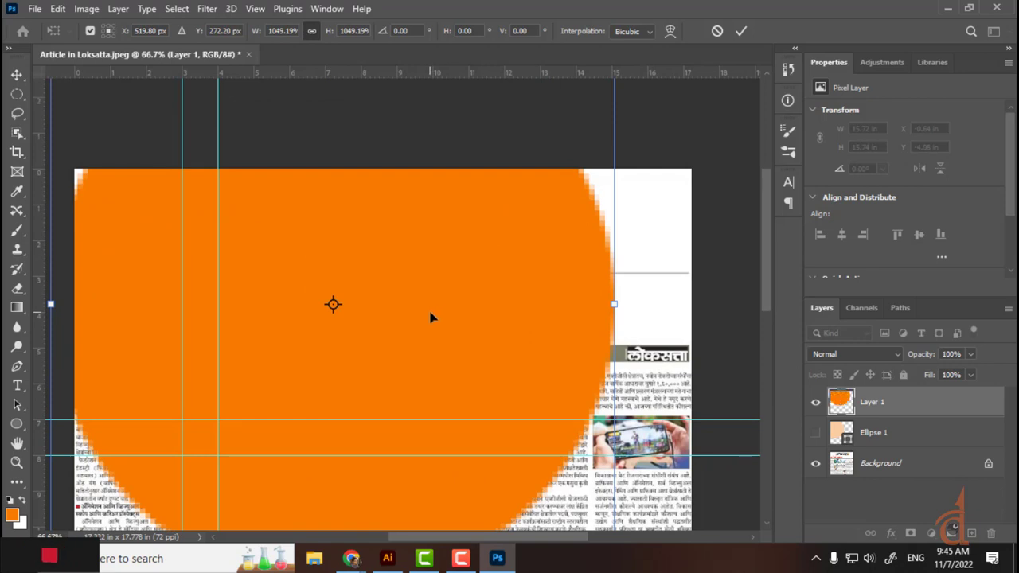
key(Return)
drag(610, 332, 477, 441)
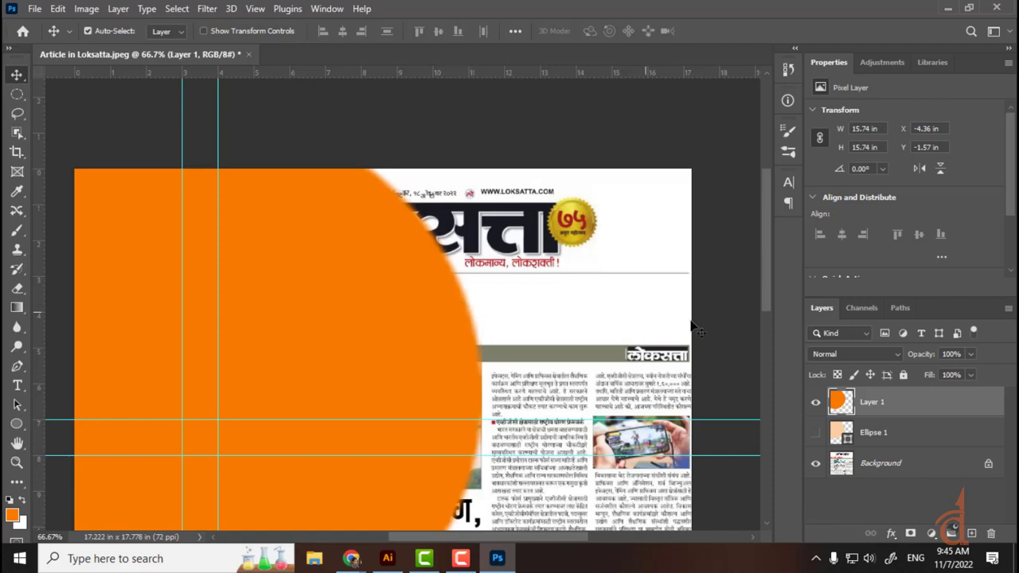
Step: Hide the orange layer, show Ellipse 1, and recolour its fill to orange db6c00
click(815, 402)
click(815, 432)
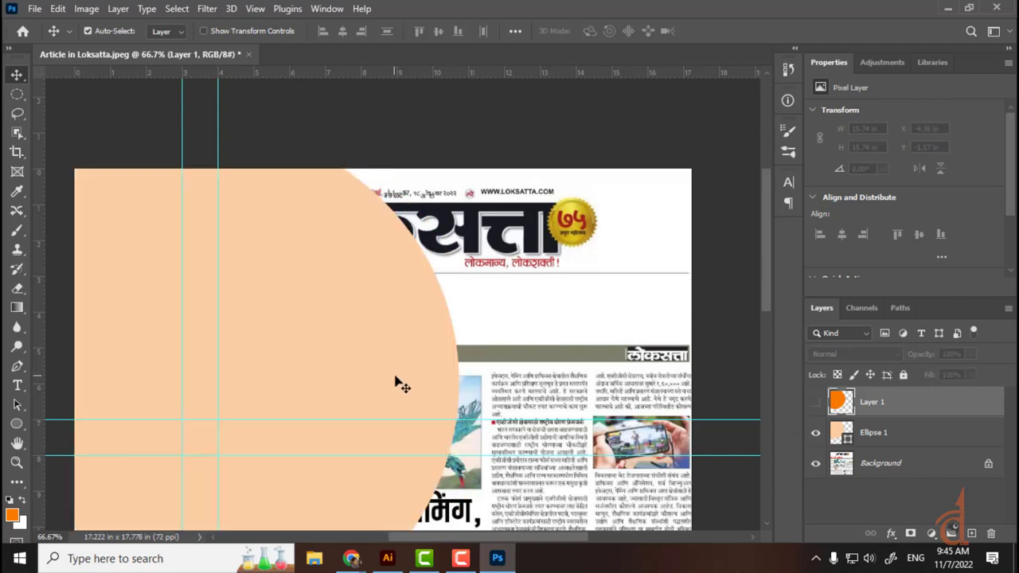
drag(402, 385, 457, 371)
double_click(841, 434)
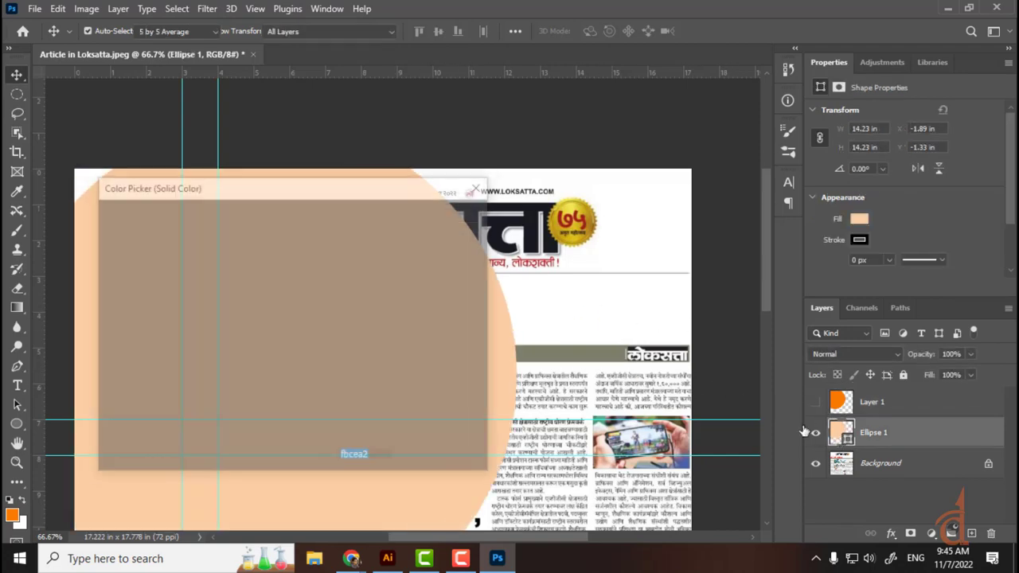
drag(256, 291, 291, 248)
click(440, 216)
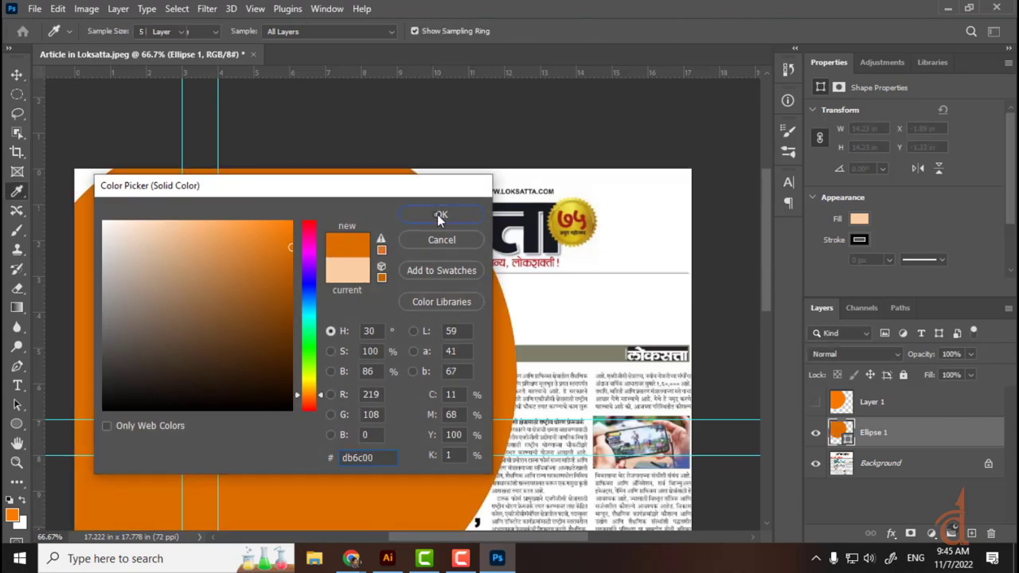
drag(491, 329, 517, 320)
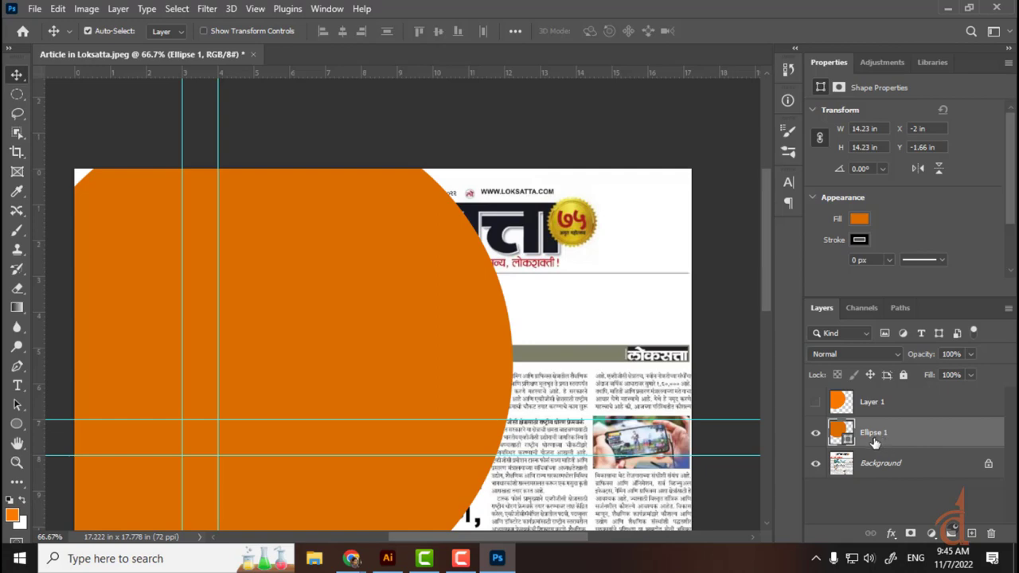
Step: Hide both Ellipse 1 and the orange pixel circle layer so only the newspaper shows
click(817, 436)
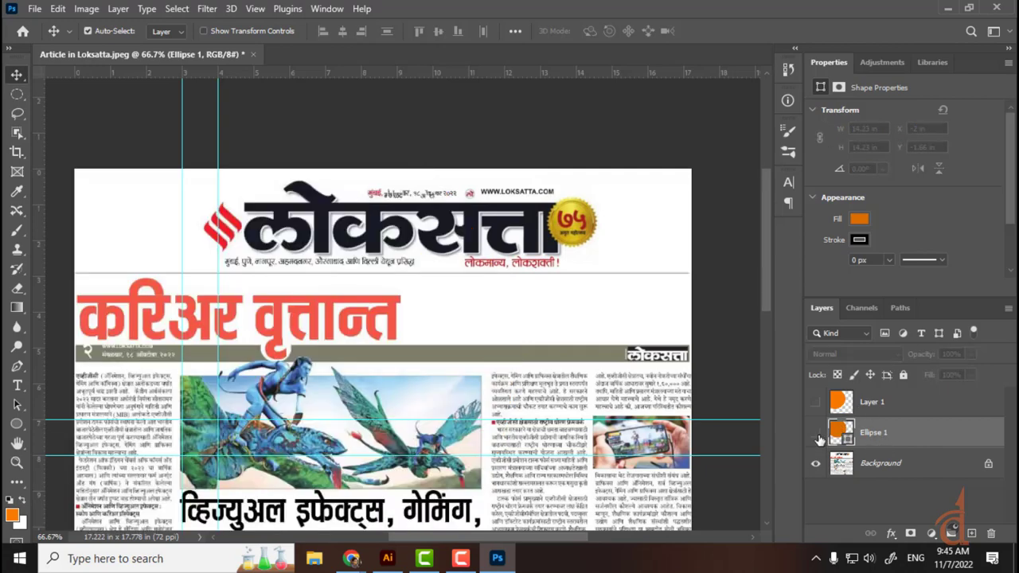
click(817, 435)
click(818, 405)
click(817, 405)
click(815, 433)
Step: Switch to Adobe Illustrator's Welcome screen from the taskbar, then open Windows search
click(388, 558)
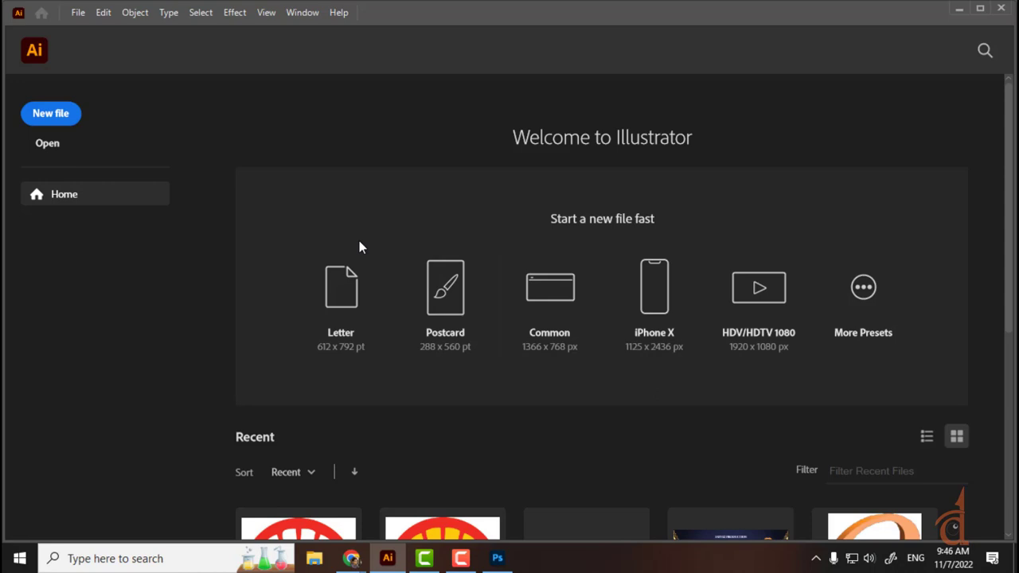
click(146, 555)
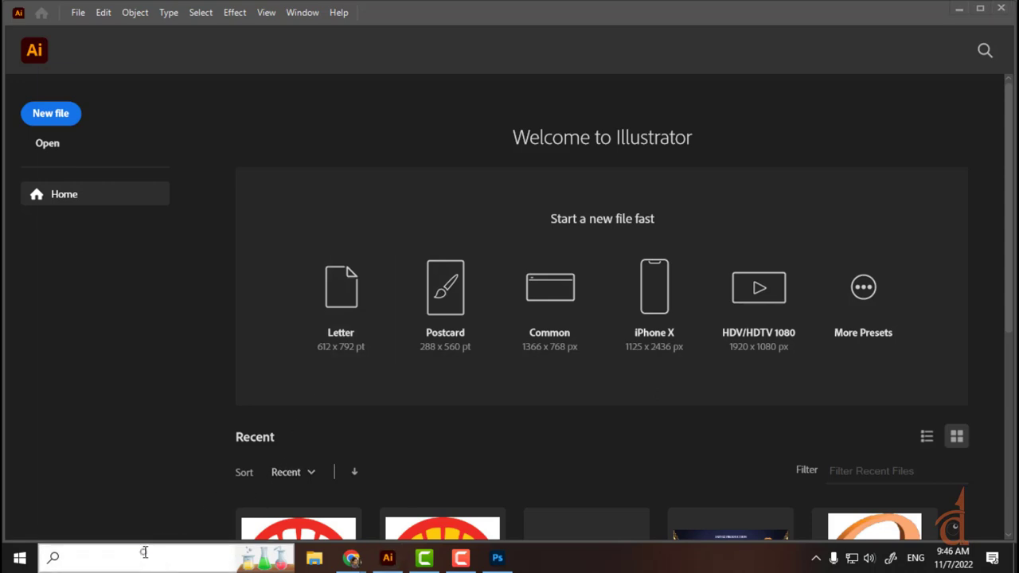
Step: Search 'core' and launch CorelDRAW 2020 (64-Bit)
text(c)
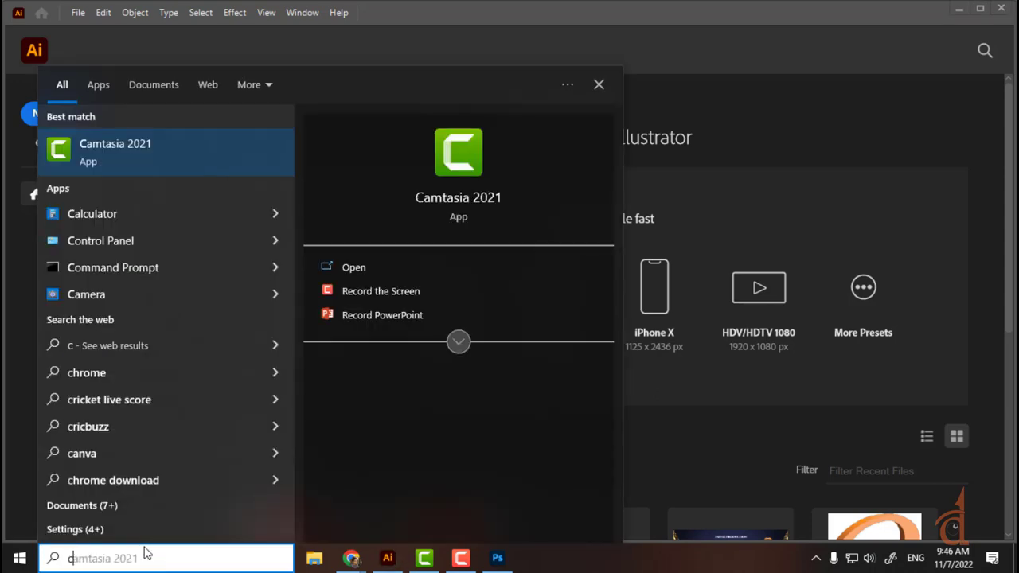
text(o)
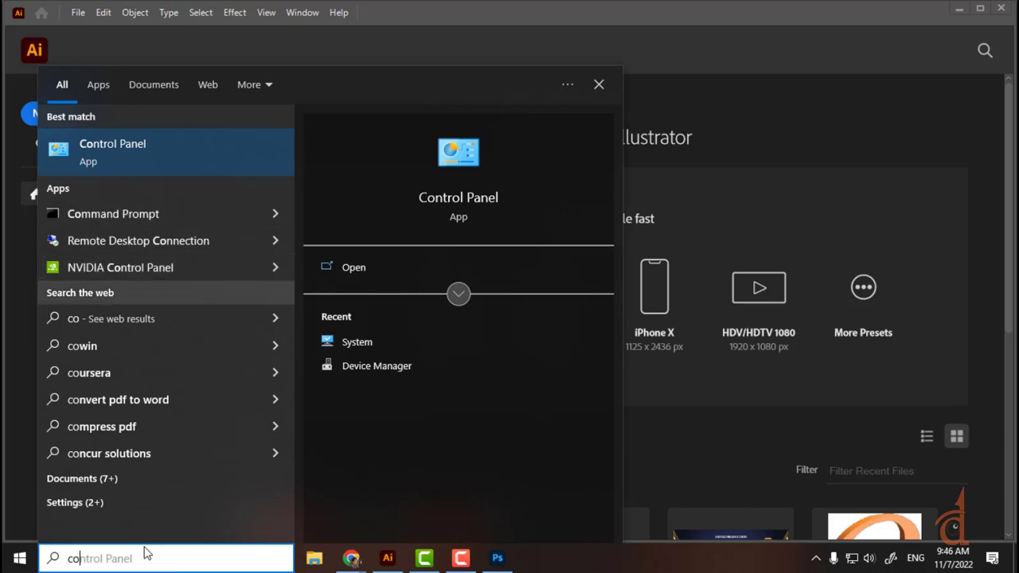
text(re)
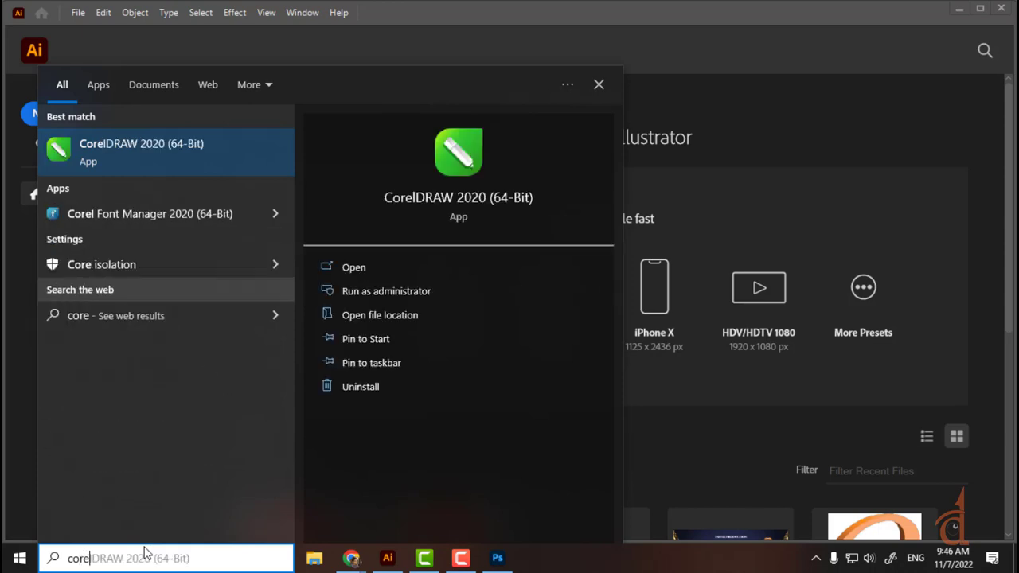
click(209, 151)
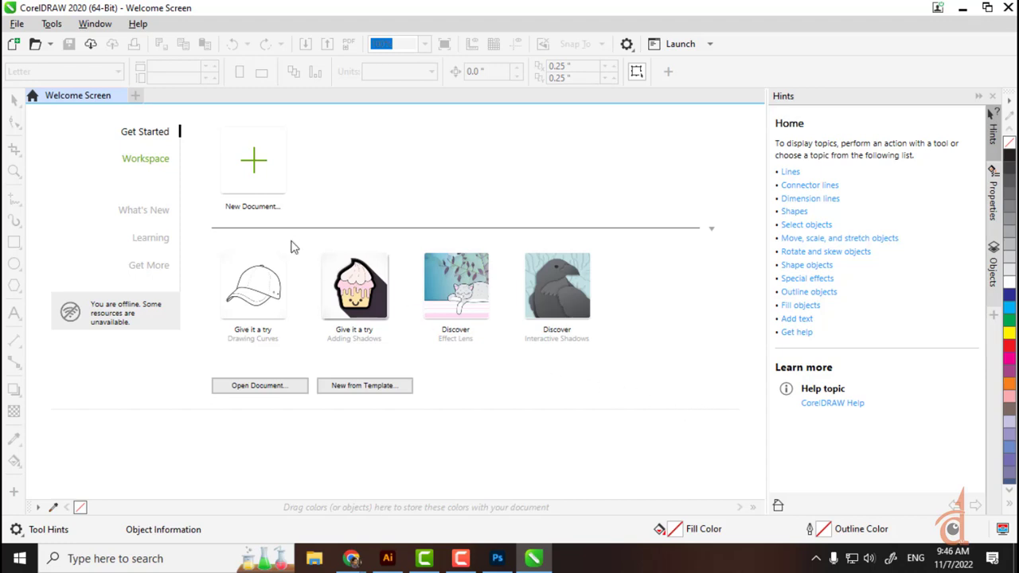
Step: Close CorelDRAW's Welcome Screen, start a new 8.5 × 11 in Letter document, then return to Illustrator
click(125, 95)
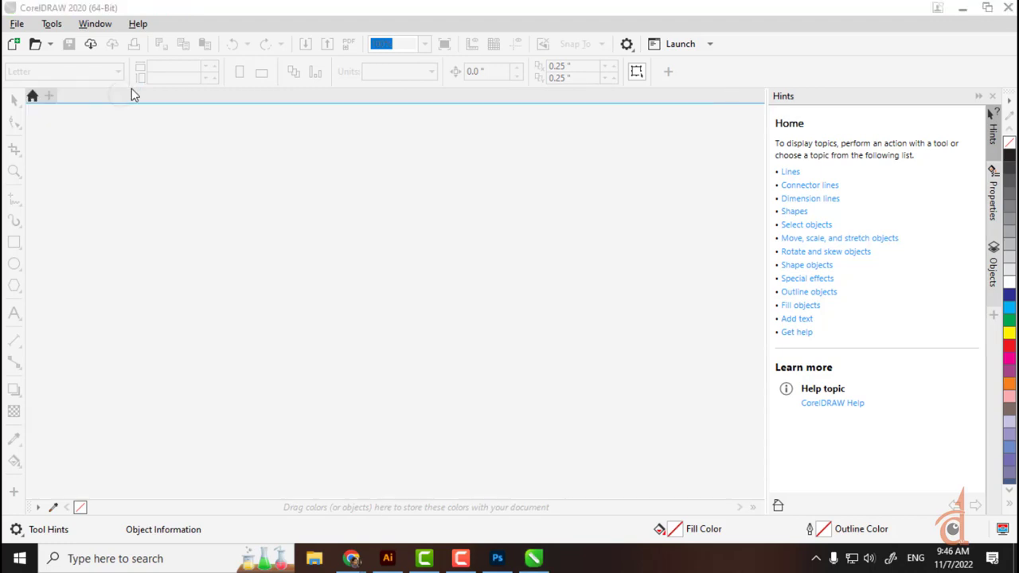
click(47, 96)
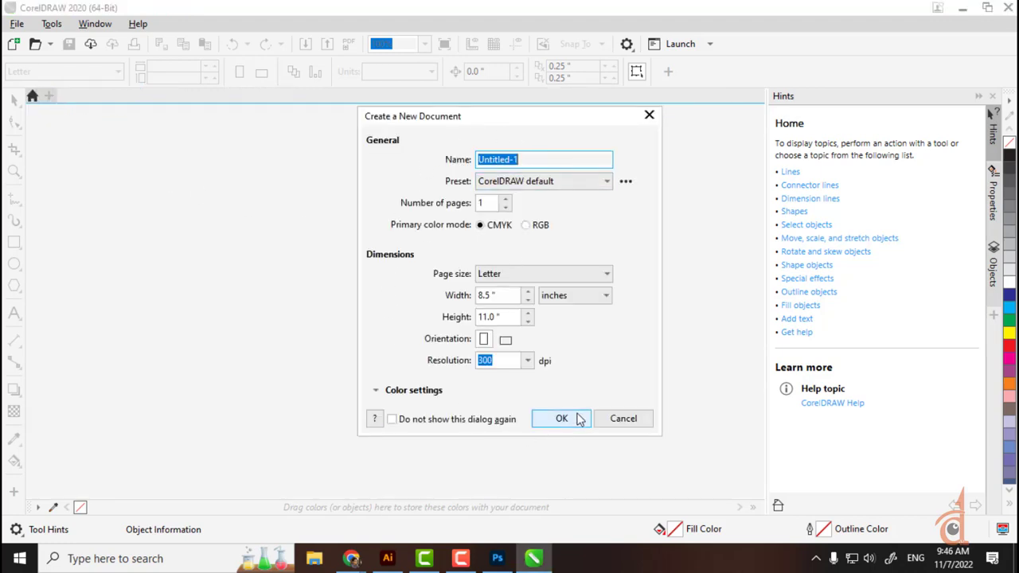
click(388, 558)
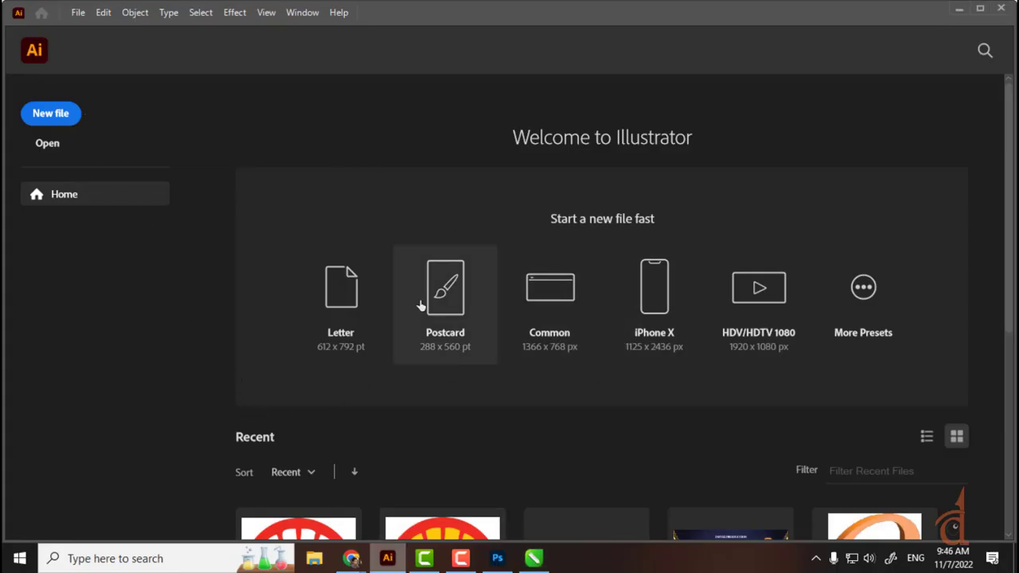
Step: Browse the Mobile, Web, Film & Video and Art & Illustration document presets
click(860, 290)
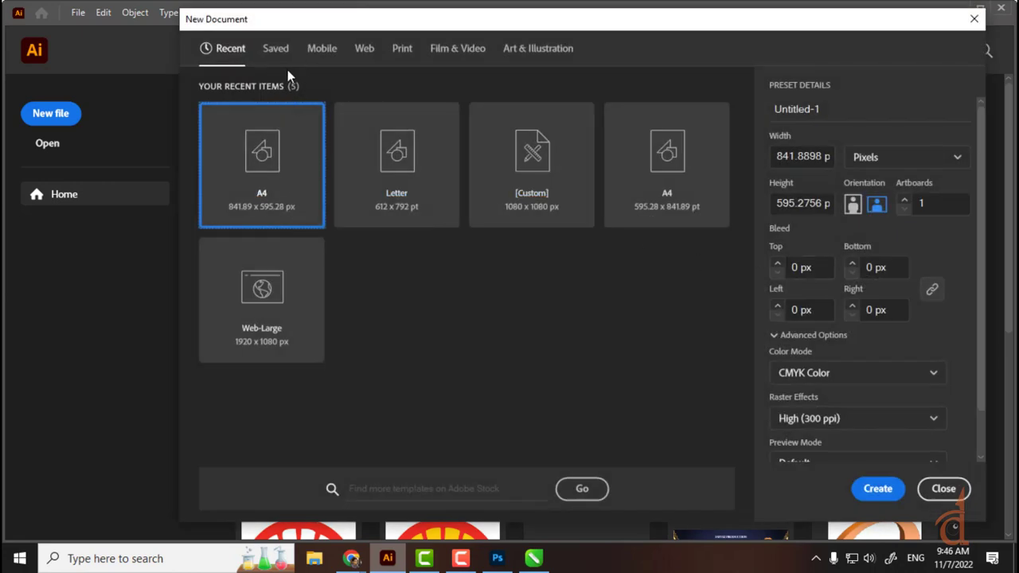
click(317, 49)
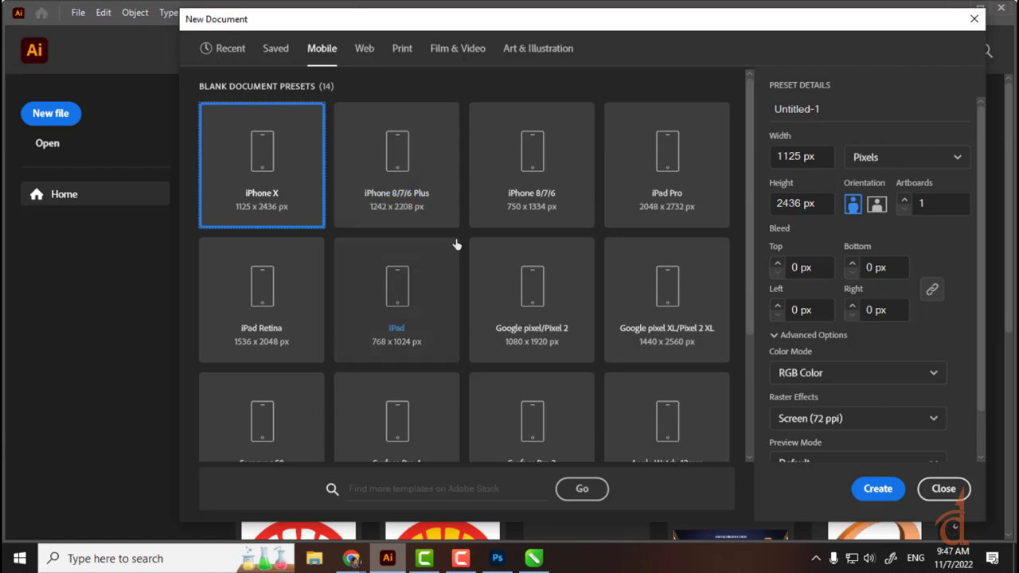
click(363, 50)
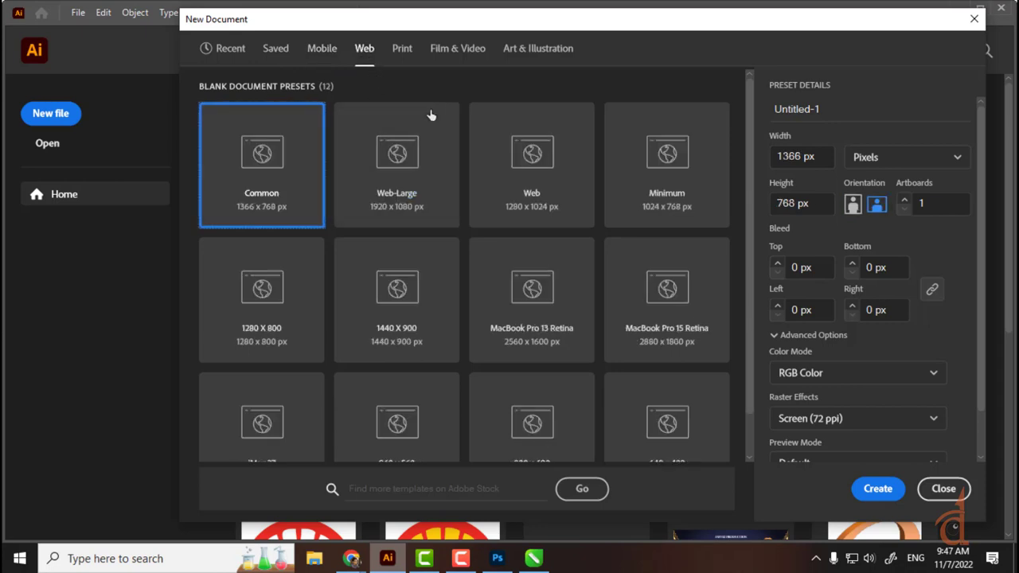
click(457, 52)
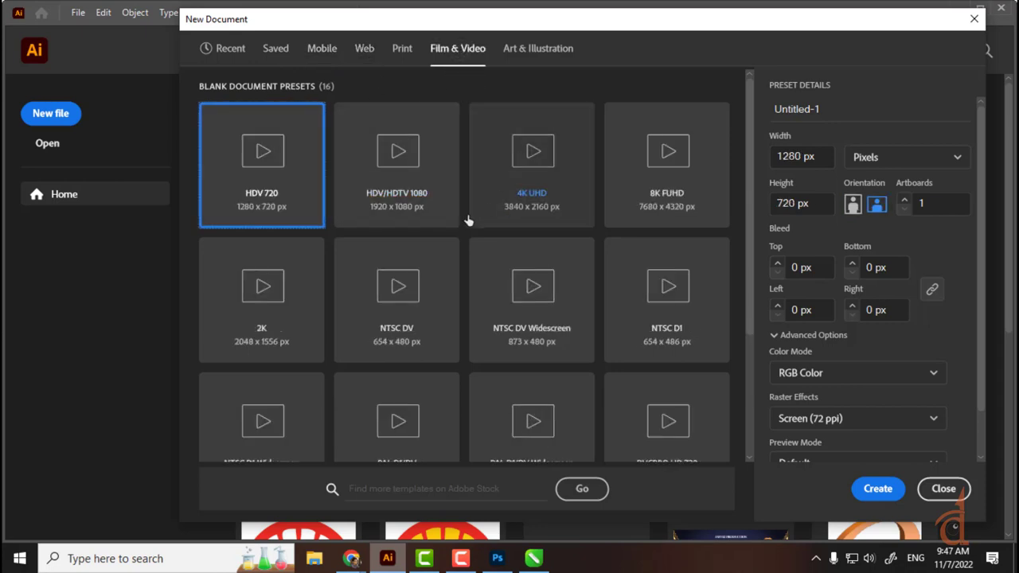
click(541, 49)
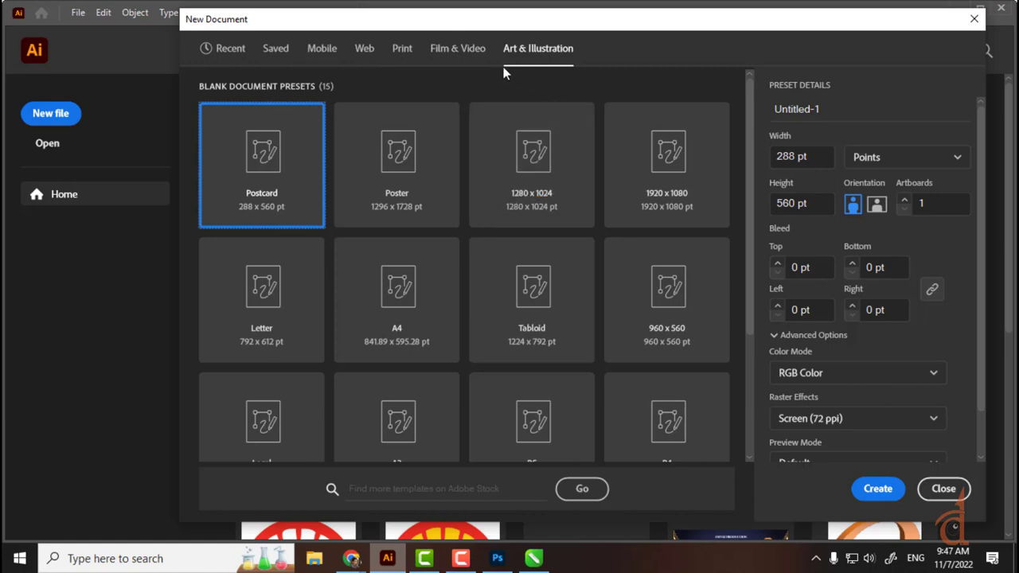
Step: Settle on the Print presets with Letter at 612 × 792 pt and open the units list
click(406, 58)
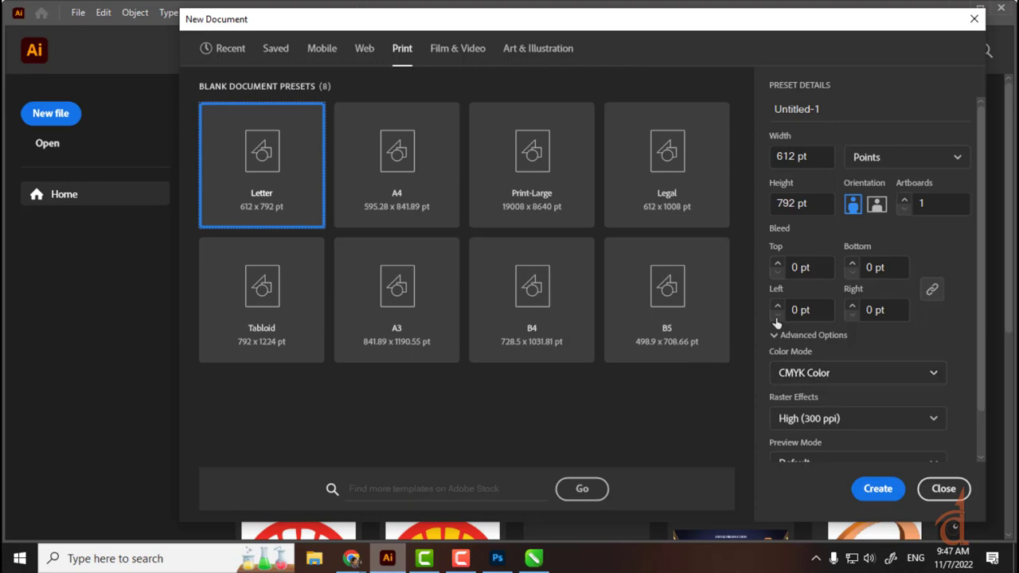
click(363, 48)
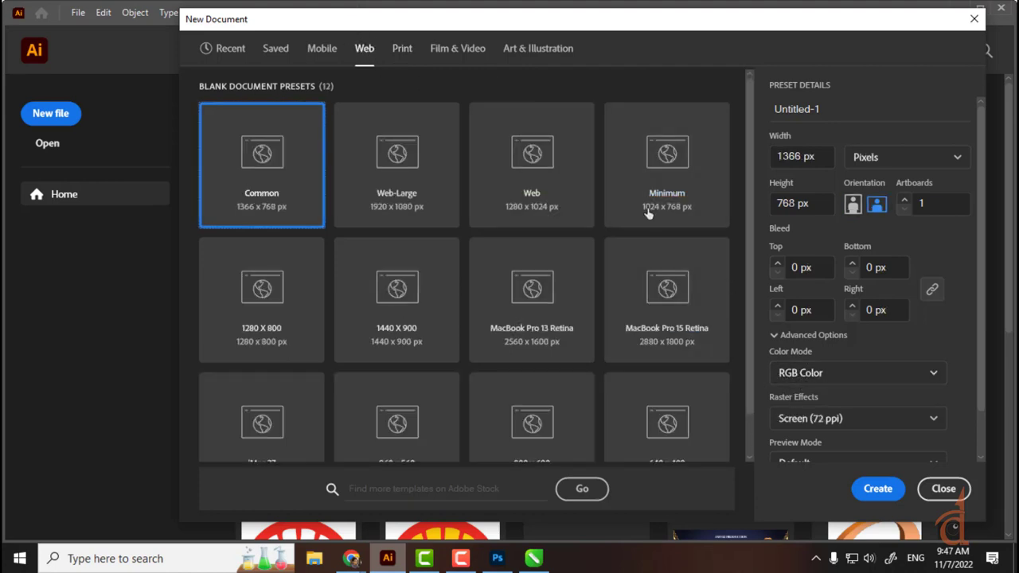
click(402, 48)
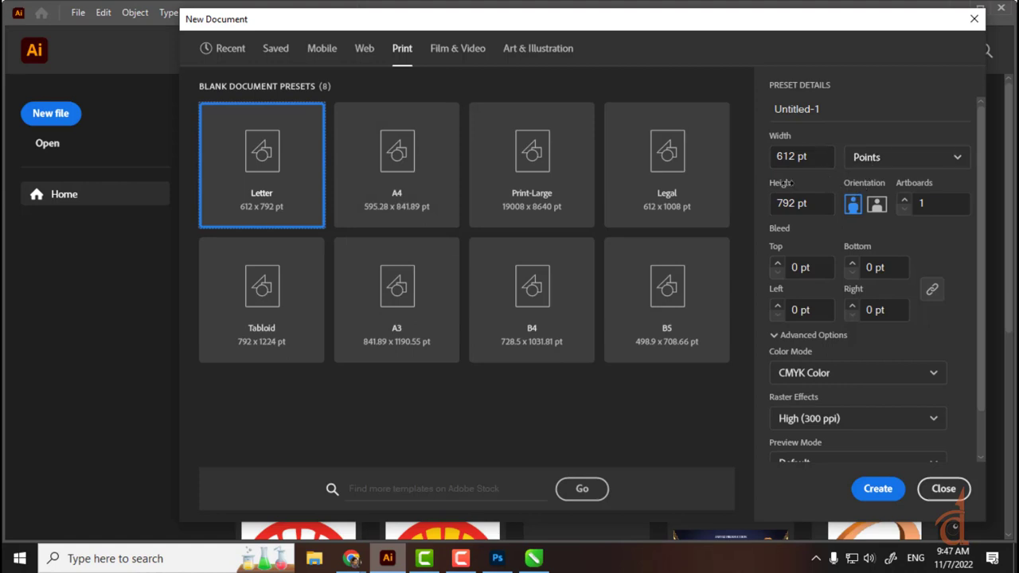
click(888, 163)
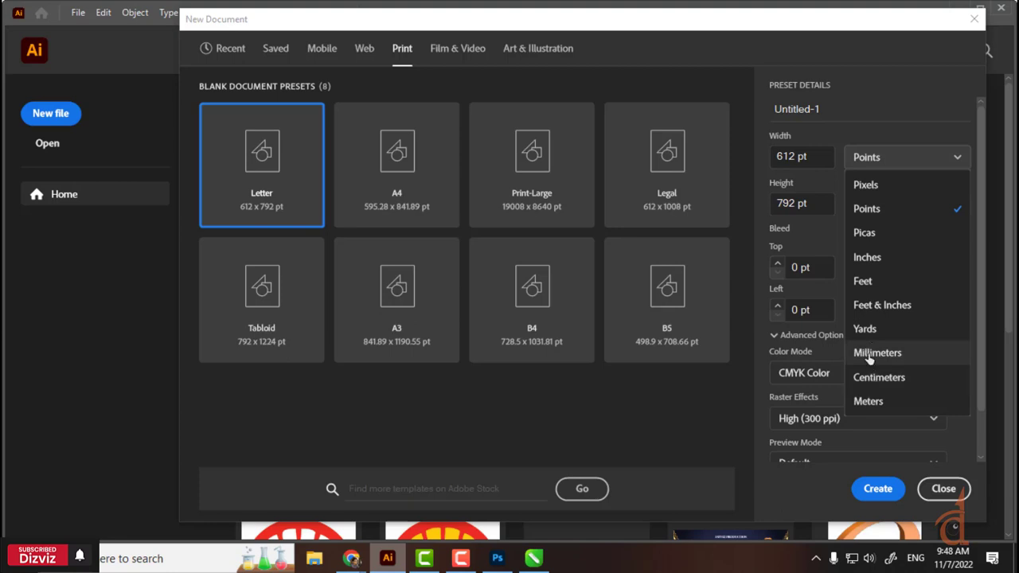
Step: Switch the units to inches and set the page to 12 in wide by 18 in tall
click(883, 258)
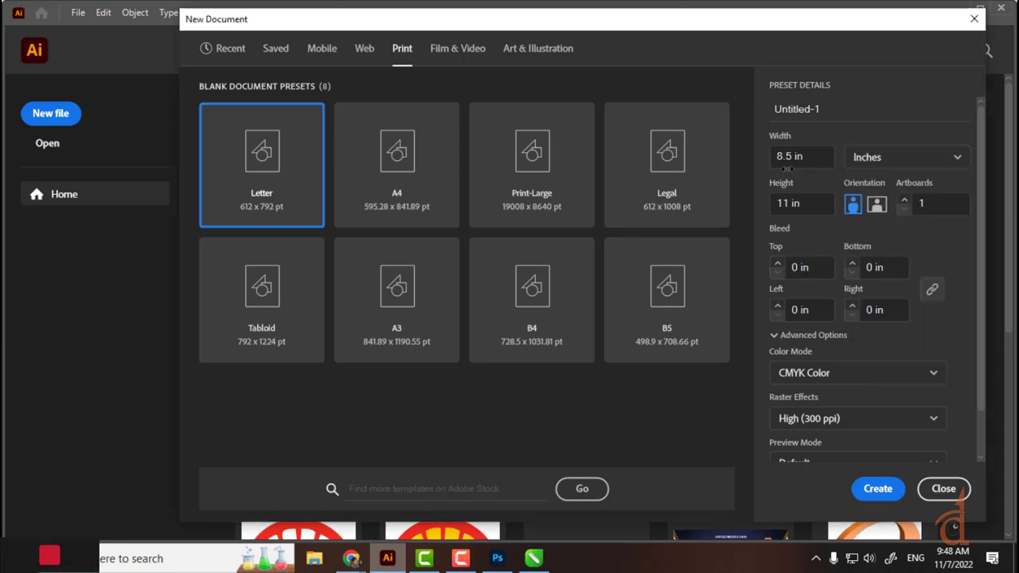
click(816, 155)
text(12)
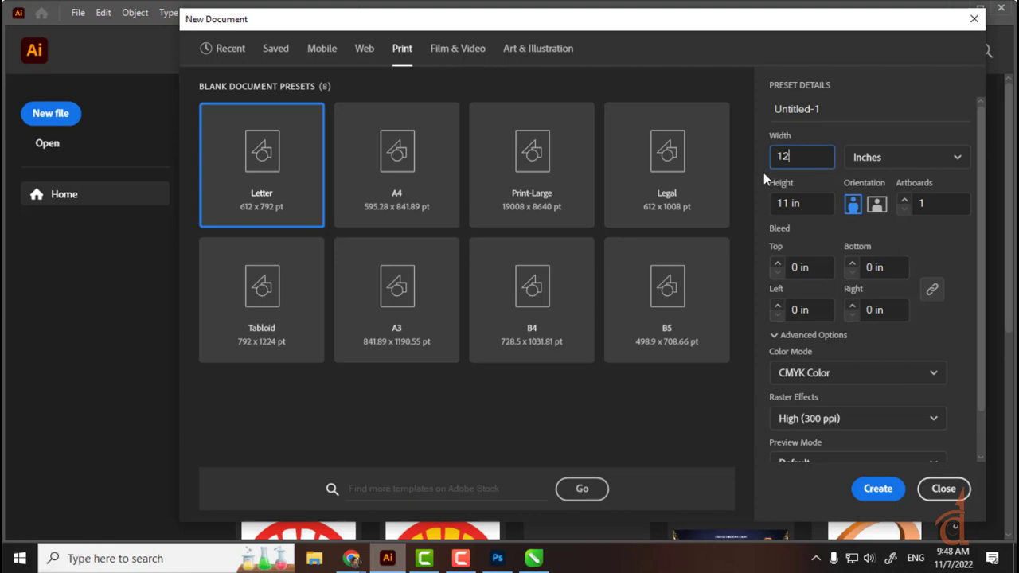
click(806, 201)
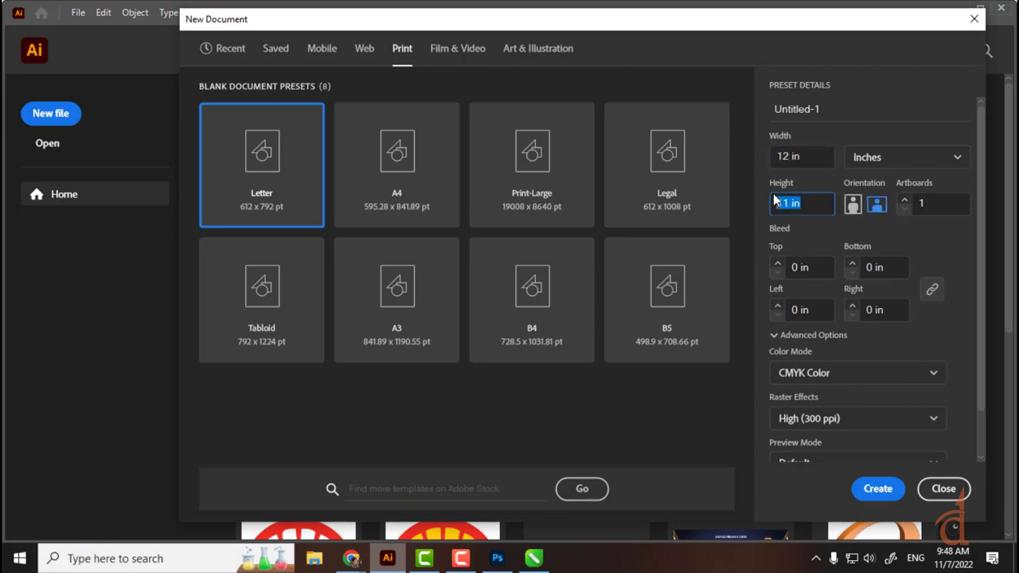
text(18)
click(824, 157)
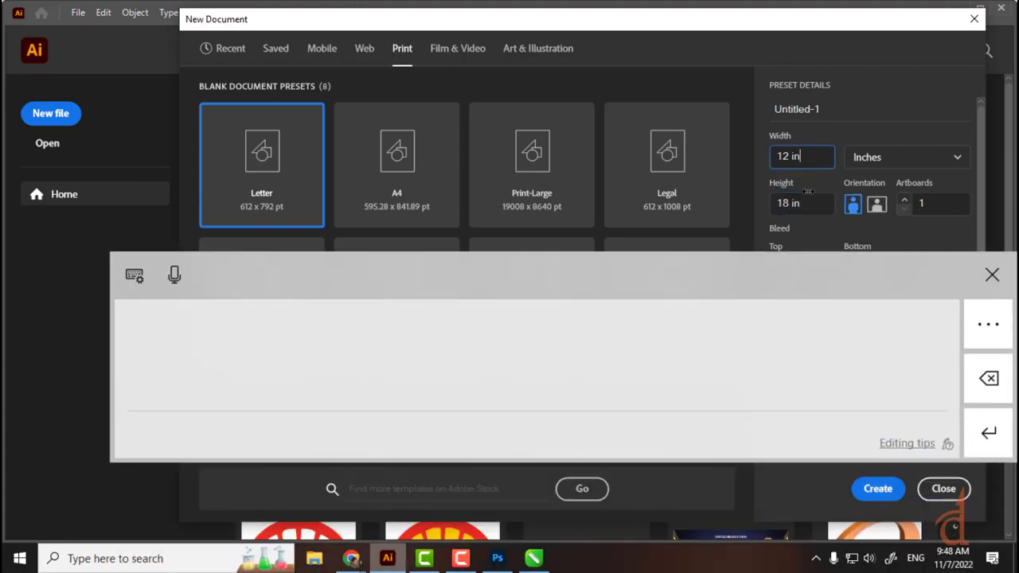
click(991, 274)
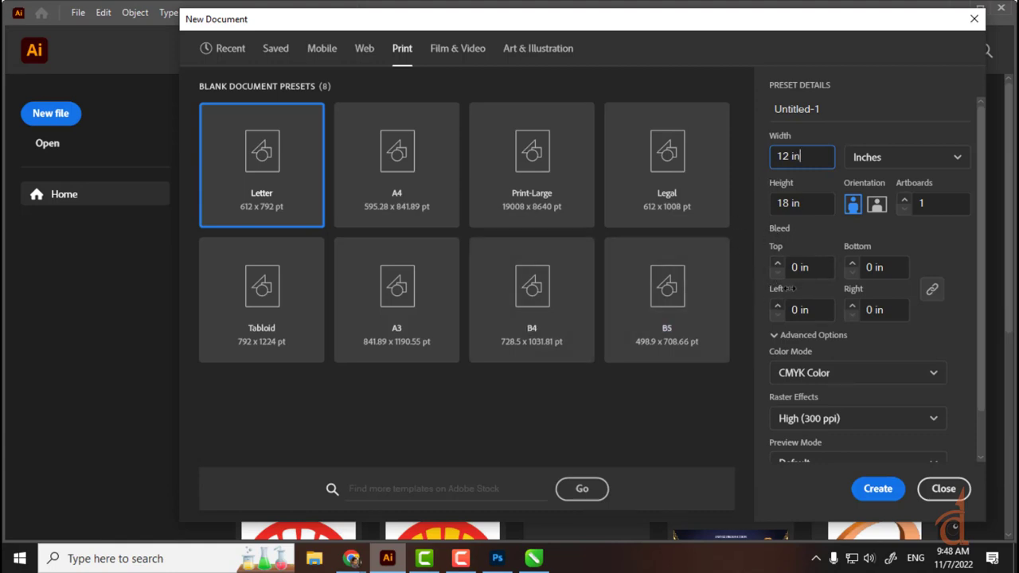
click(950, 243)
Step: Keep CMYK as the colour mode and Default as the preview mode
click(811, 374)
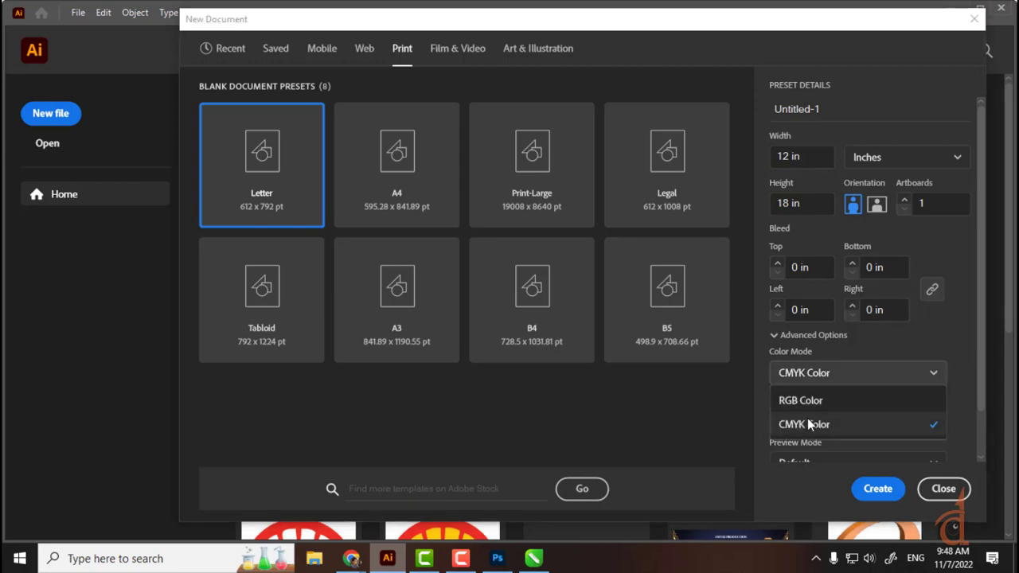
click(927, 372)
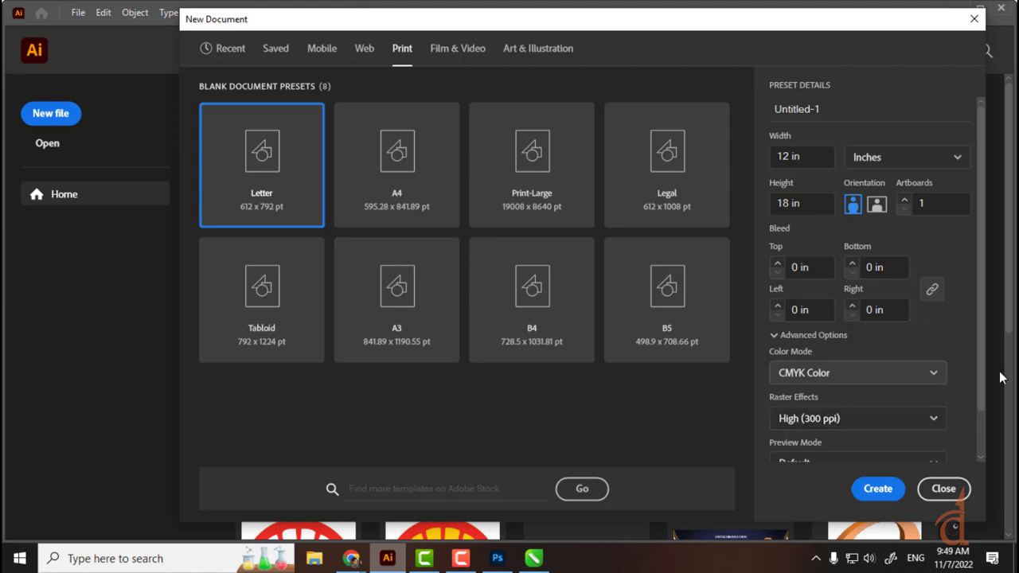
scroll(977, 395, down, 1)
scroll(977, 402, down, 1)
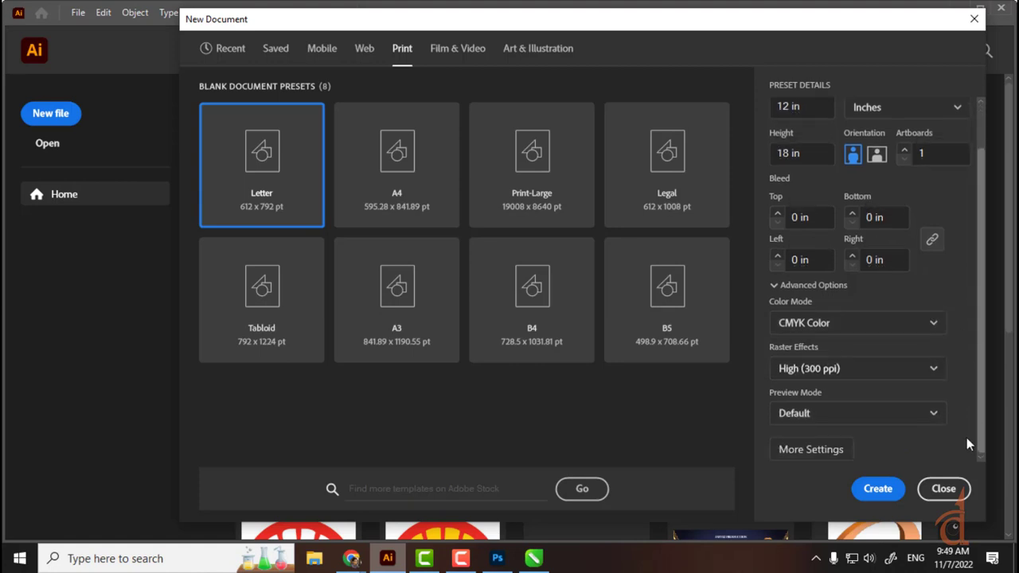
click(926, 412)
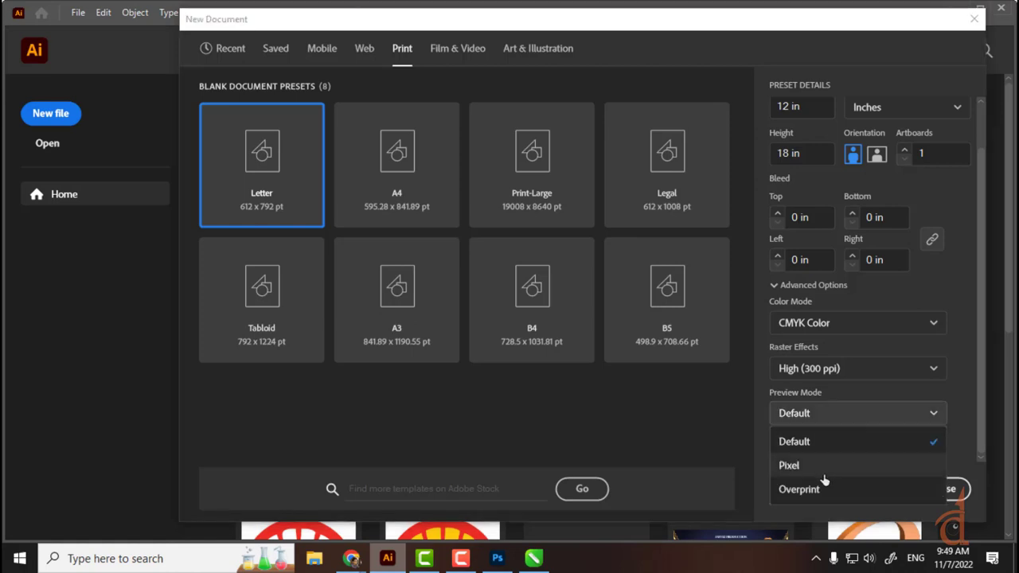
click(925, 415)
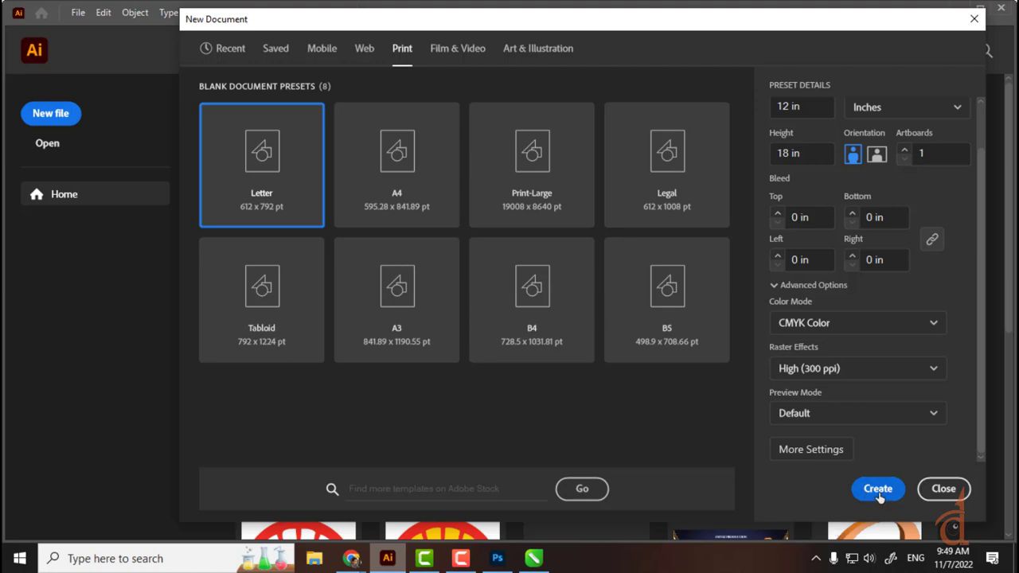
Step: Pick the A4 print preset and create the blank portrait Untitled-1 document
click(387, 159)
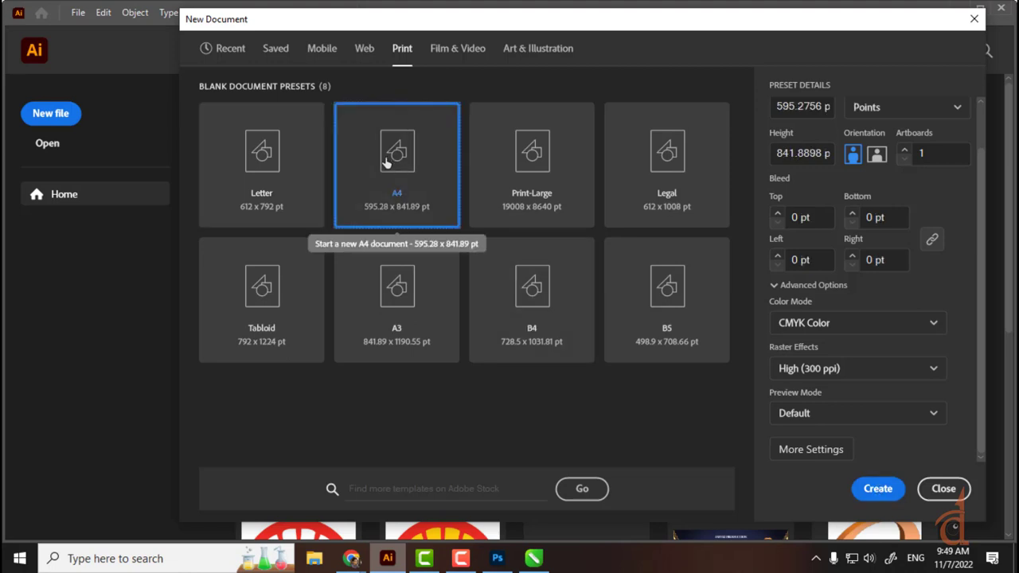
click(877, 489)
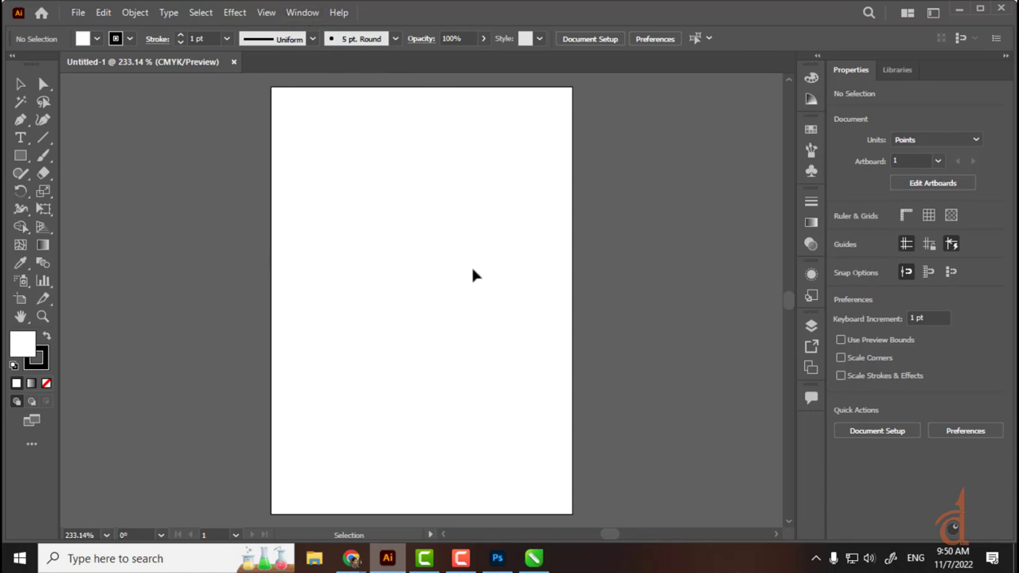
Step: Change the workspace to Web, ending with the Selection tool active
click(45, 157)
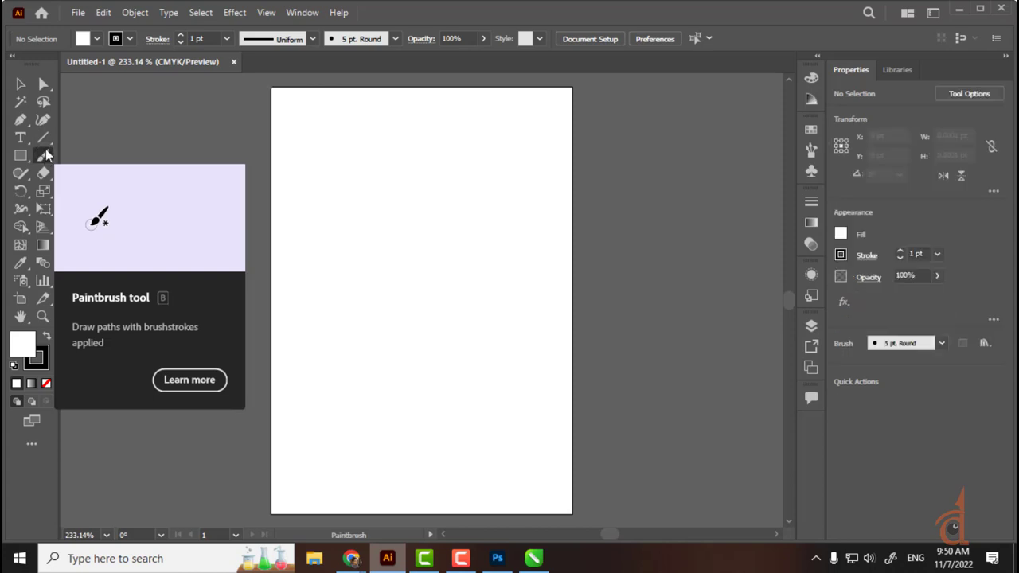
click(306, 16)
mouse_move(374, 81)
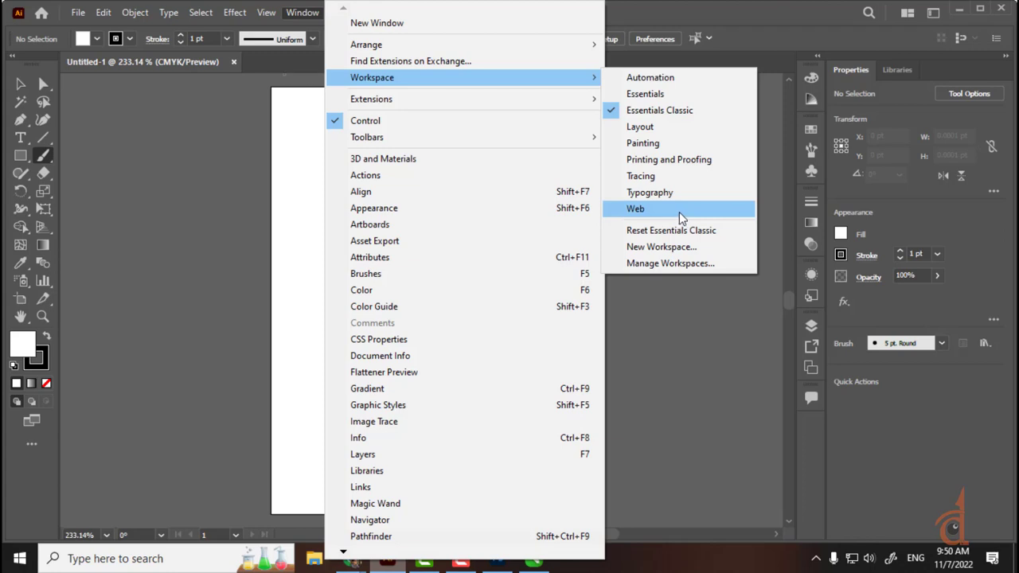
click(655, 208)
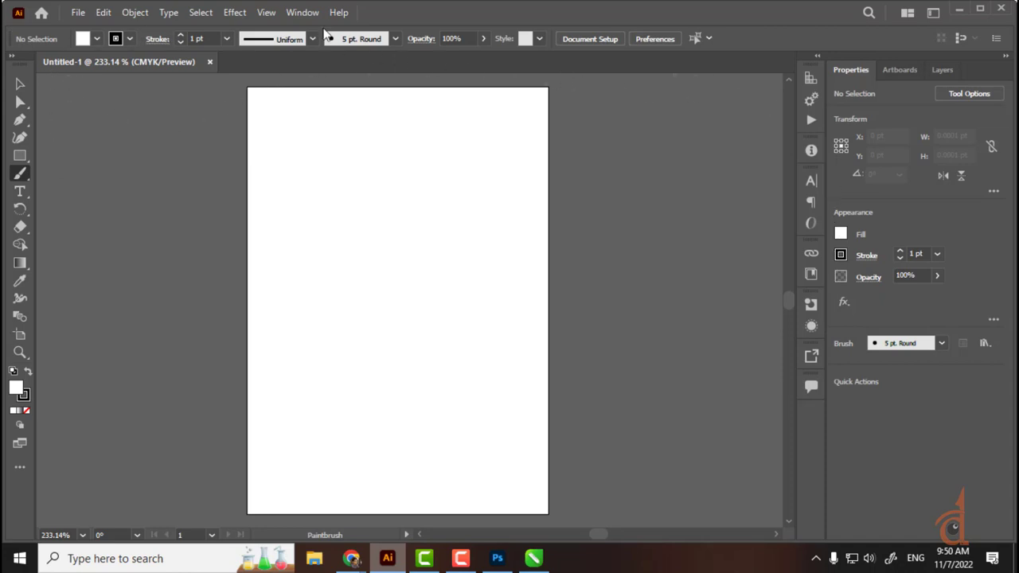
click(20, 83)
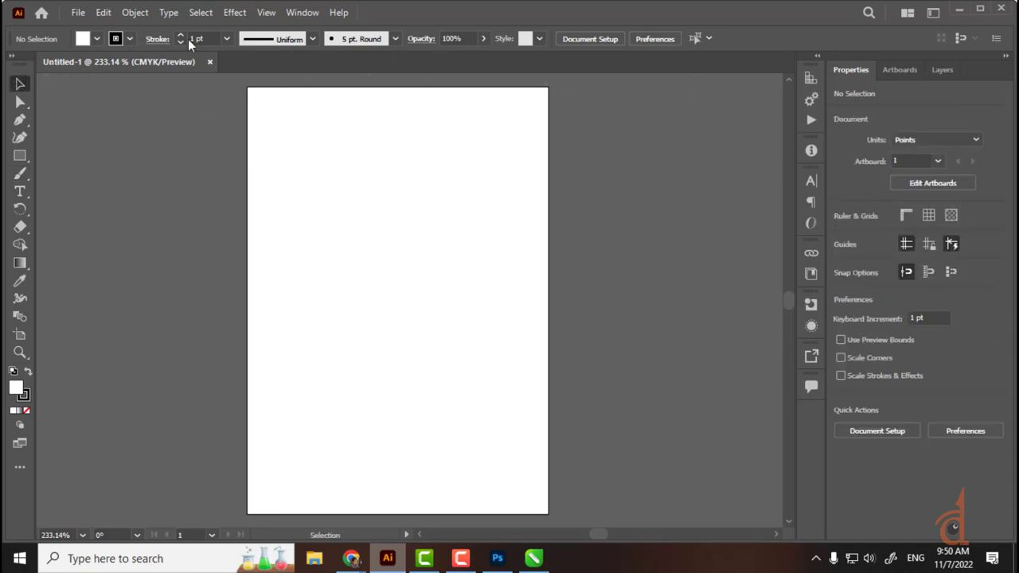
Step: Try the Printing and Proofing and Essentials workspaces and the Advanced toolbar
click(311, 12)
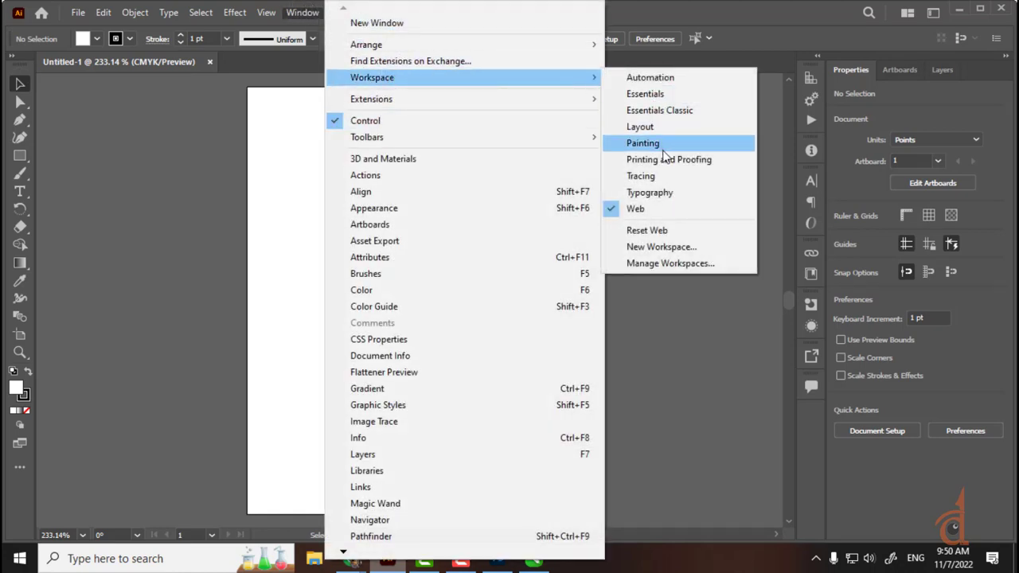
click(665, 161)
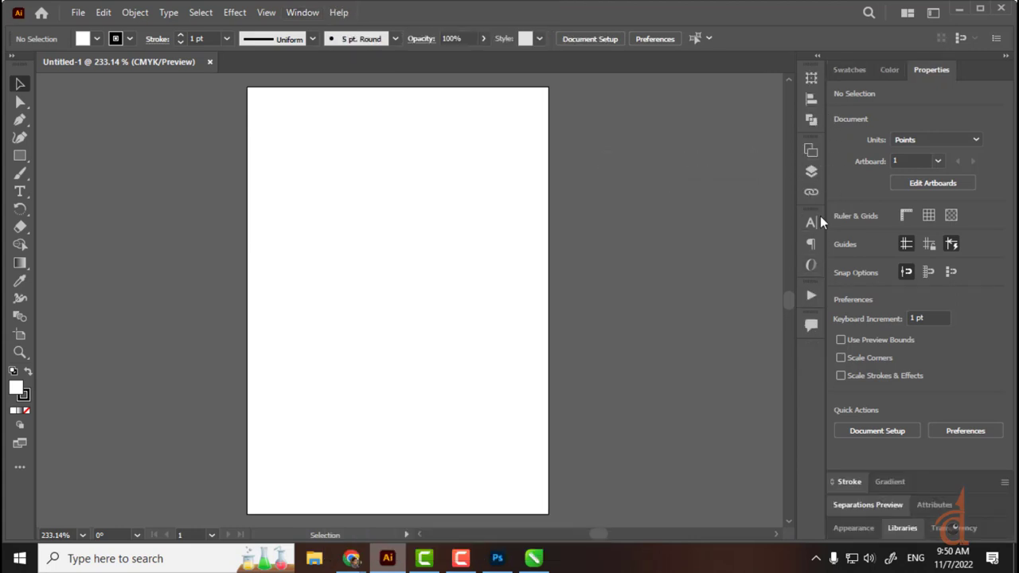
click(313, 14)
mouse_move(378, 81)
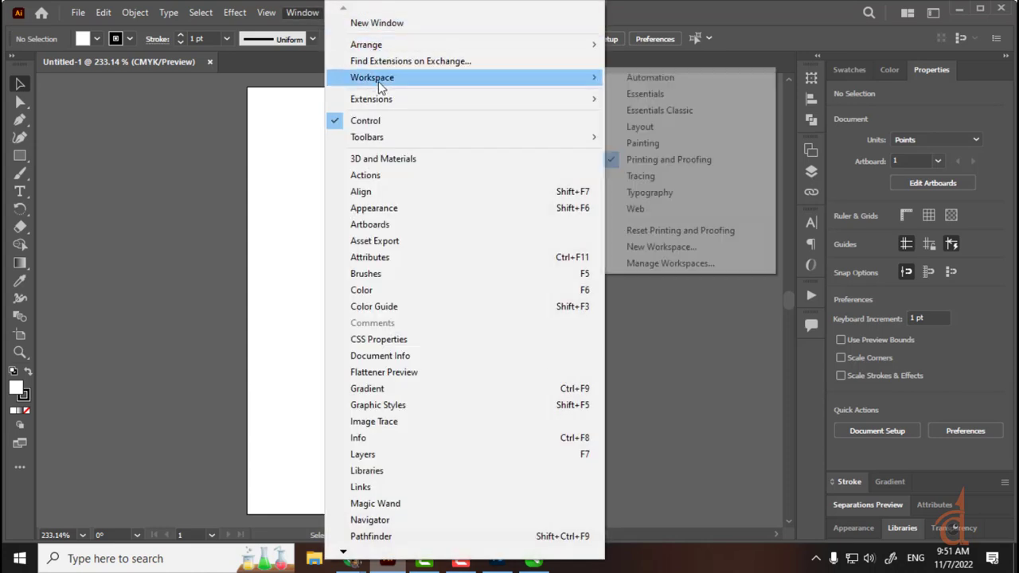
click(662, 93)
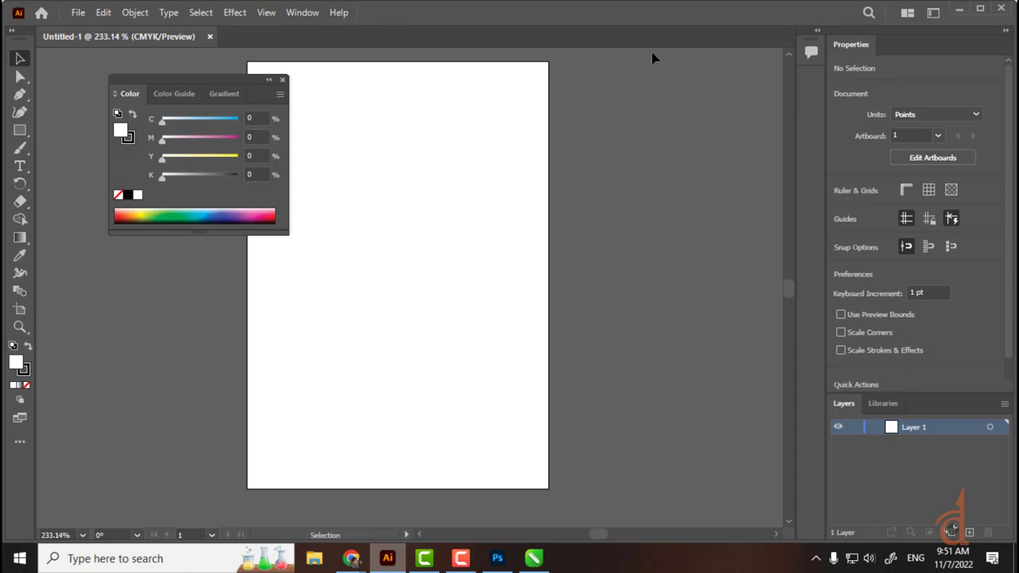
click(303, 13)
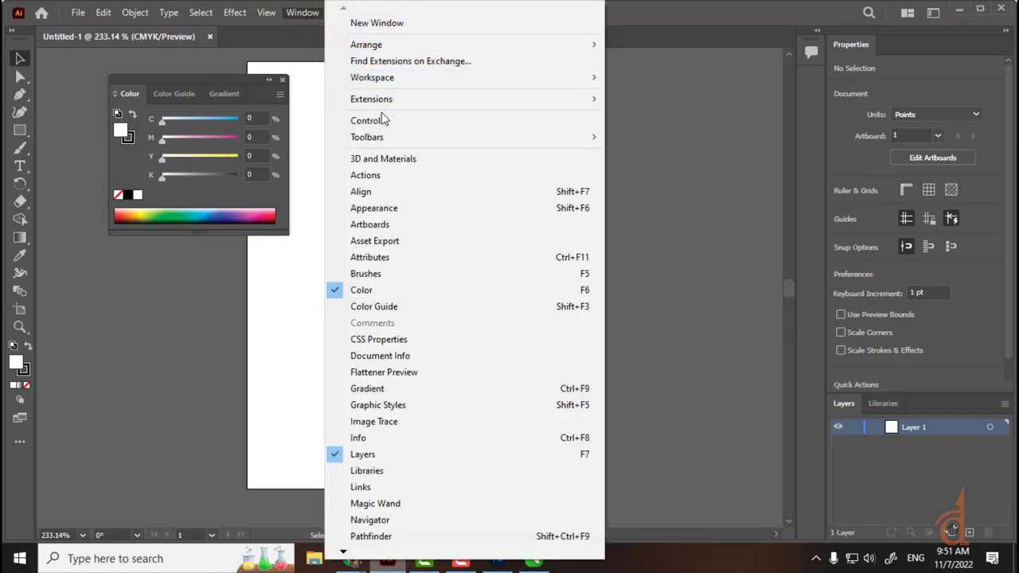
mouse_move(401, 135)
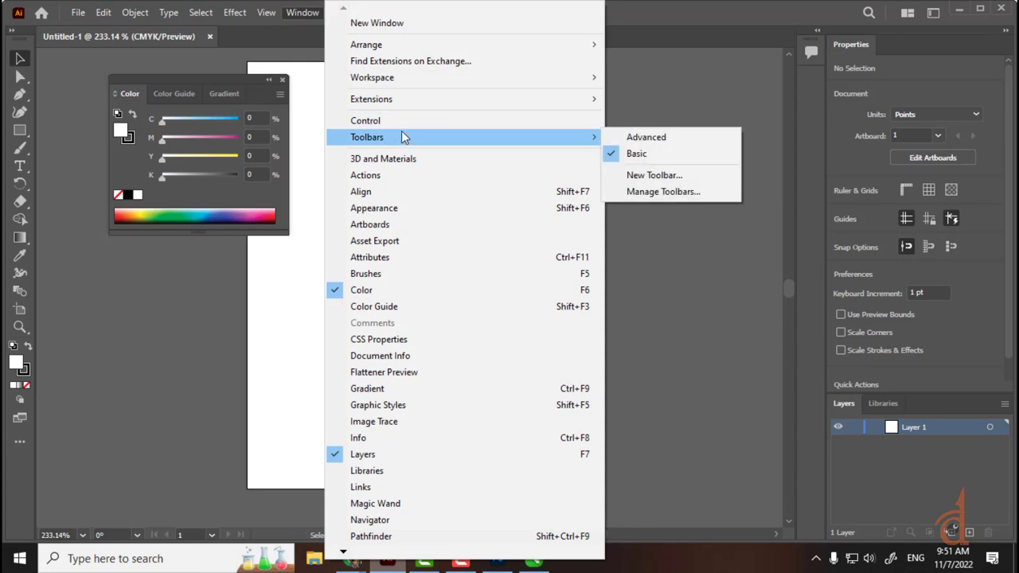
click(674, 144)
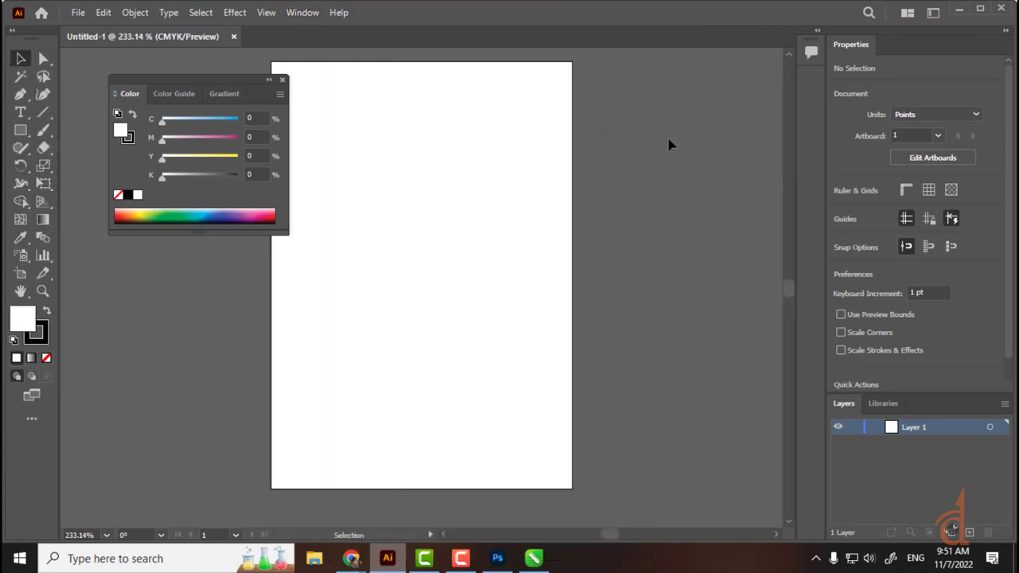
Step: Settle on the Essentials Classic workspace, then bring up CorelDRAW's Create a New Document dialog
click(302, 11)
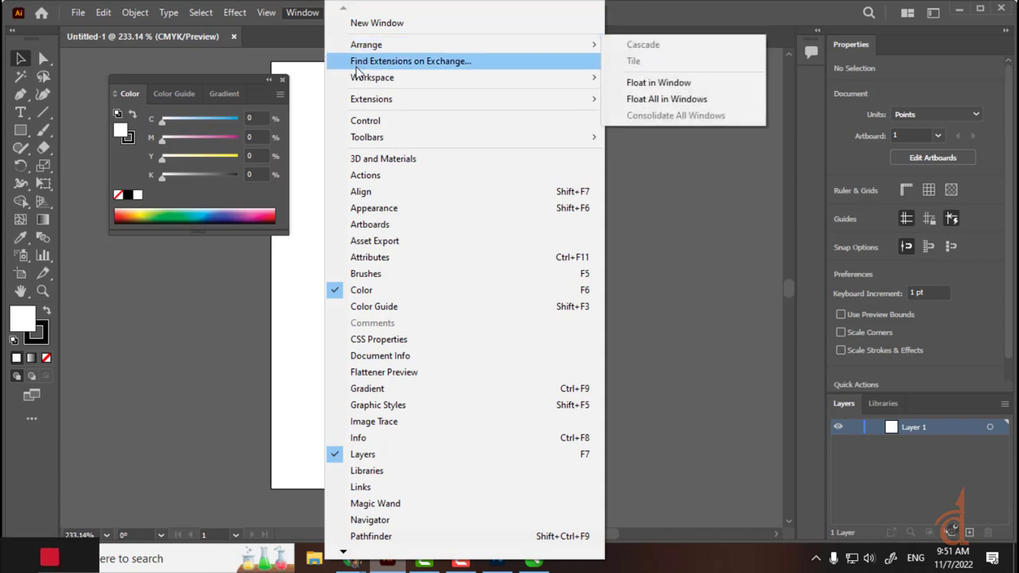
mouse_move(382, 139)
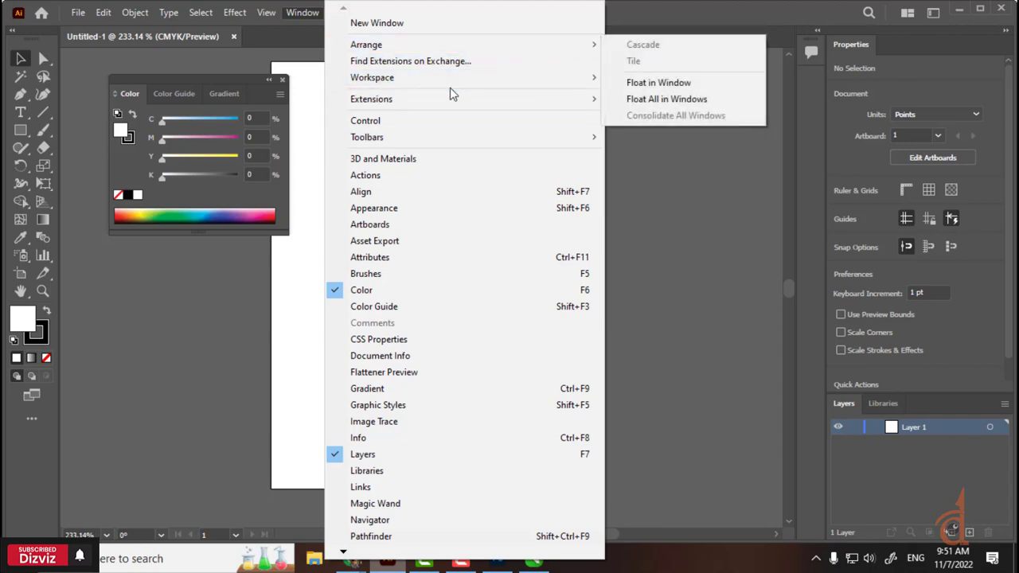
mouse_move(459, 83)
click(688, 115)
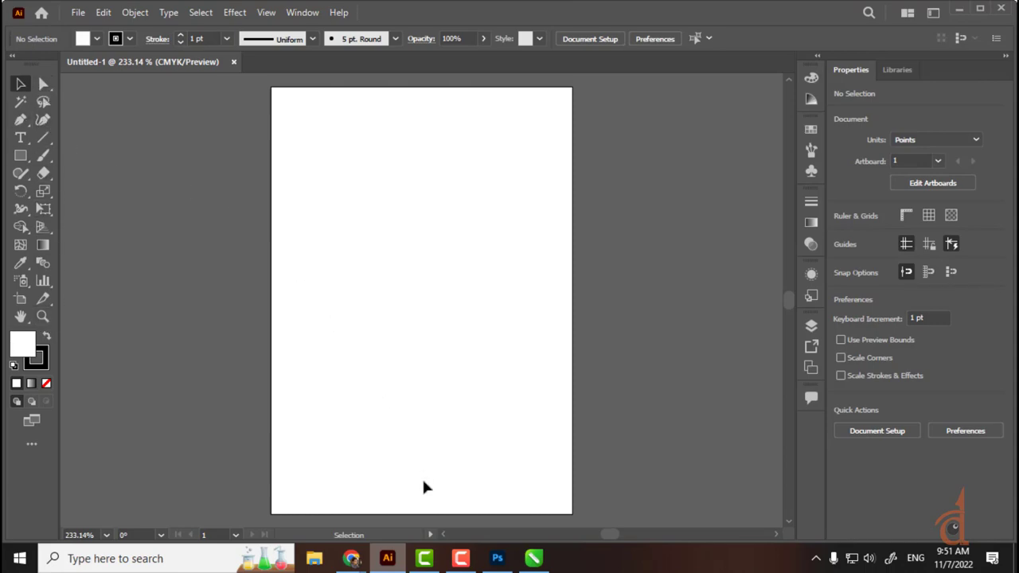
click(546, 560)
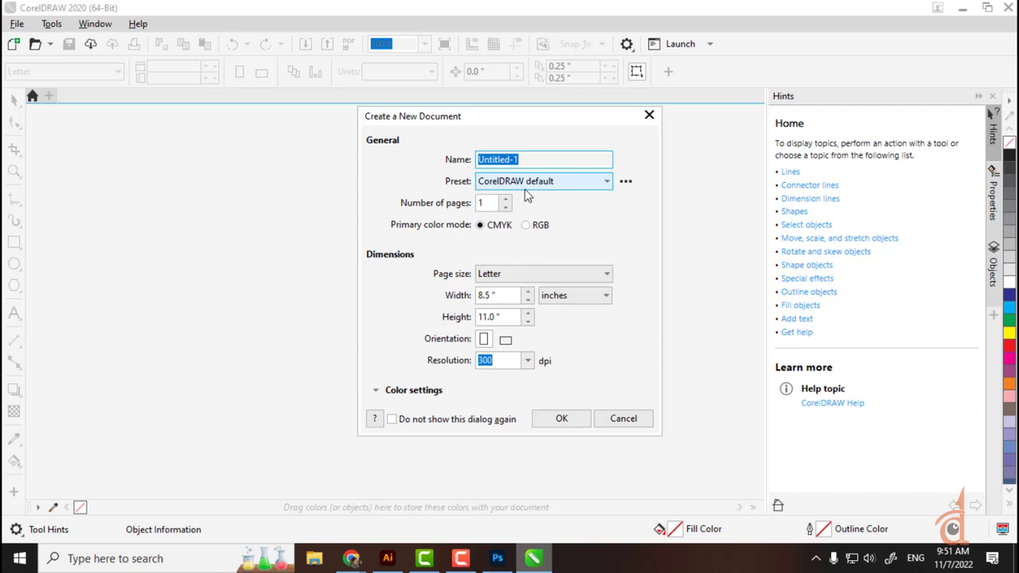
Step: Confirm CorelDRAW's Letter page size and inch units, then return to Illustrator
click(513, 274)
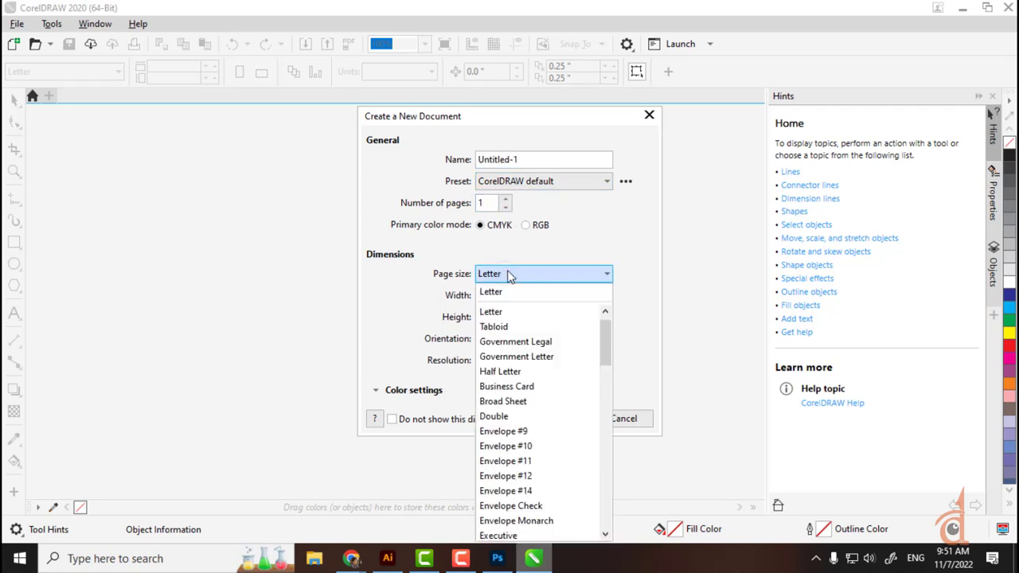
click(401, 288)
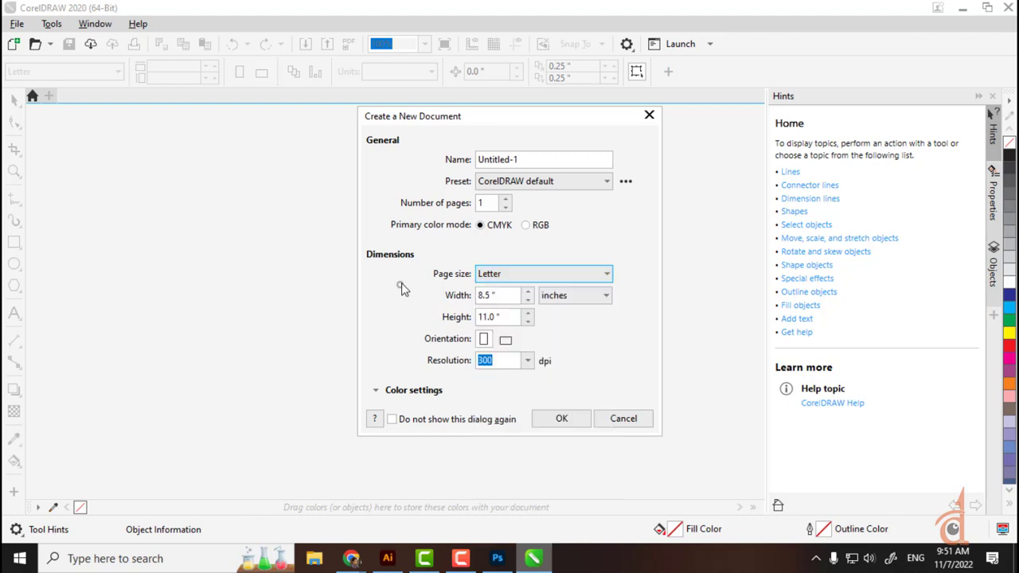
click(557, 300)
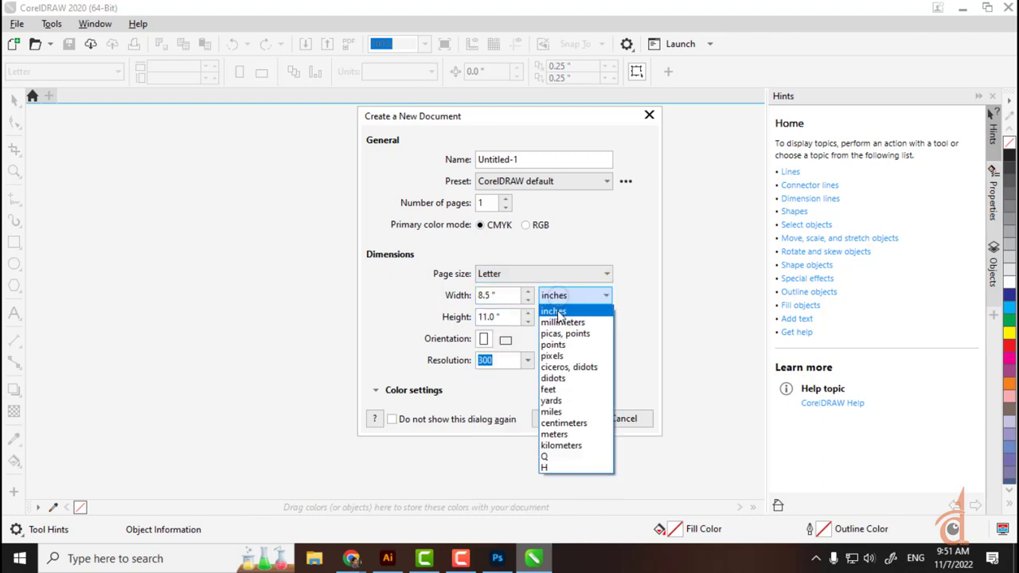
click(627, 351)
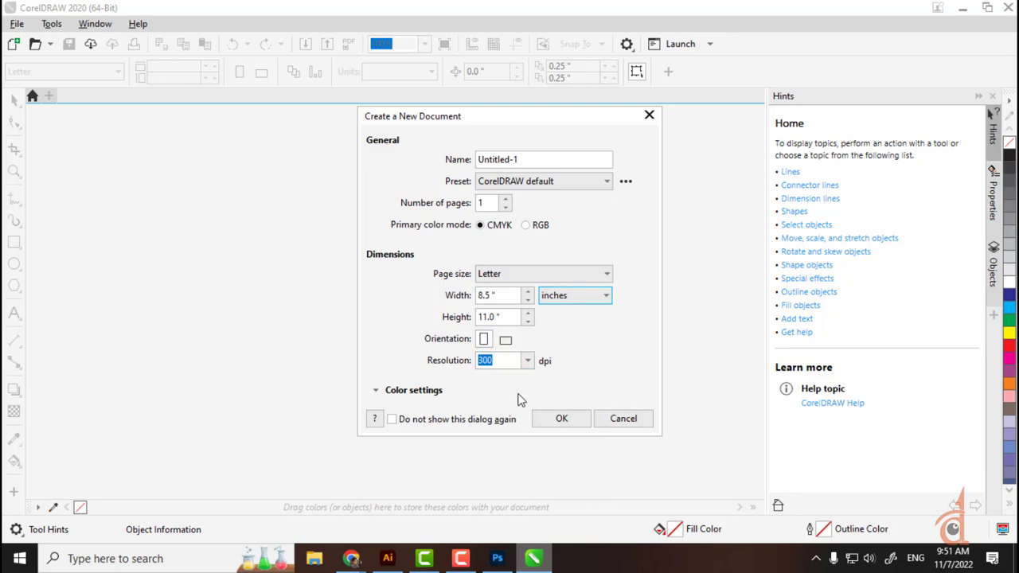
key(alt+Tab)
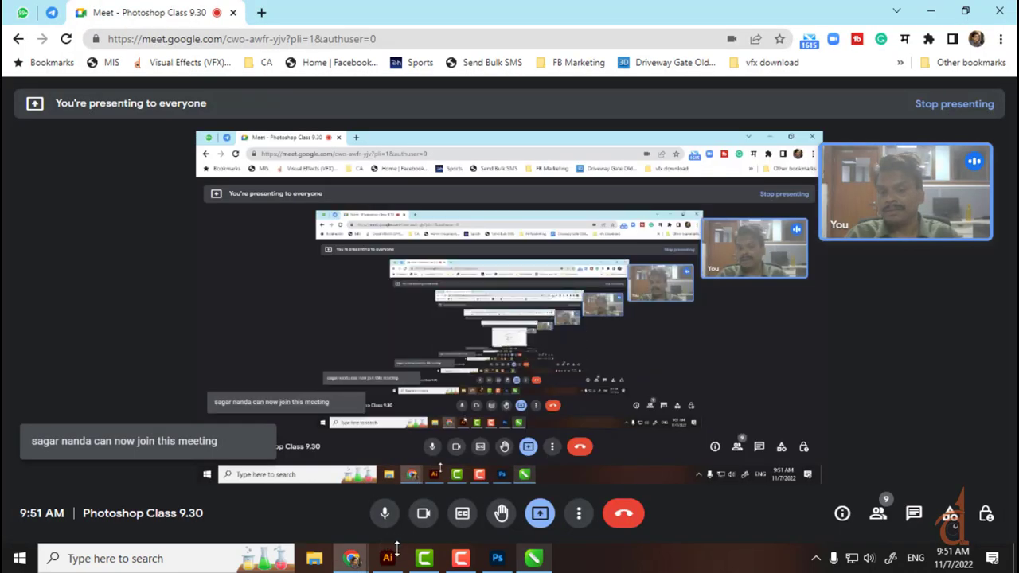
click(389, 551)
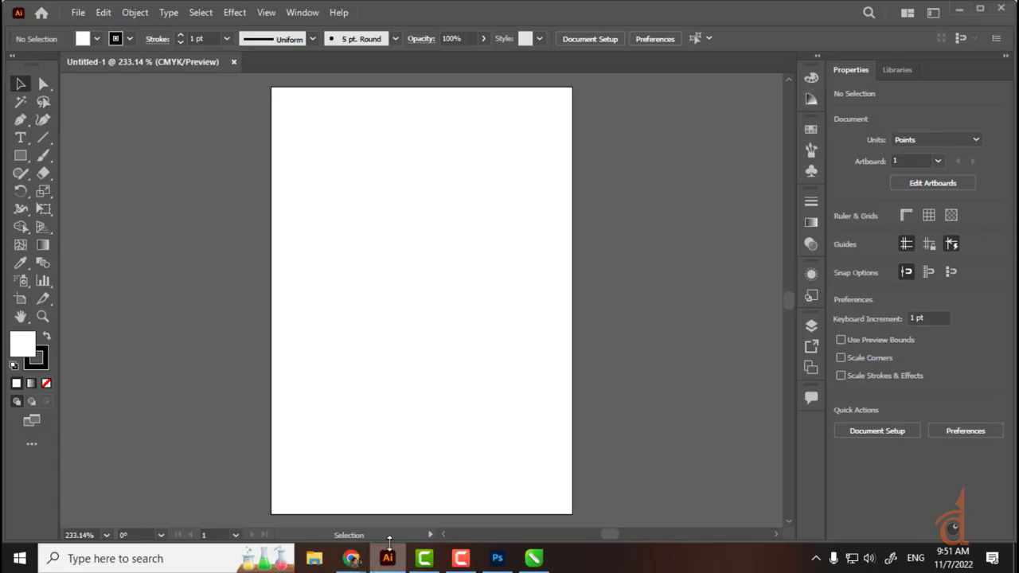
Step: Create a new A4 landscape document in inches, 11.6929 × 8.2677 in
click(78, 12)
click(97, 27)
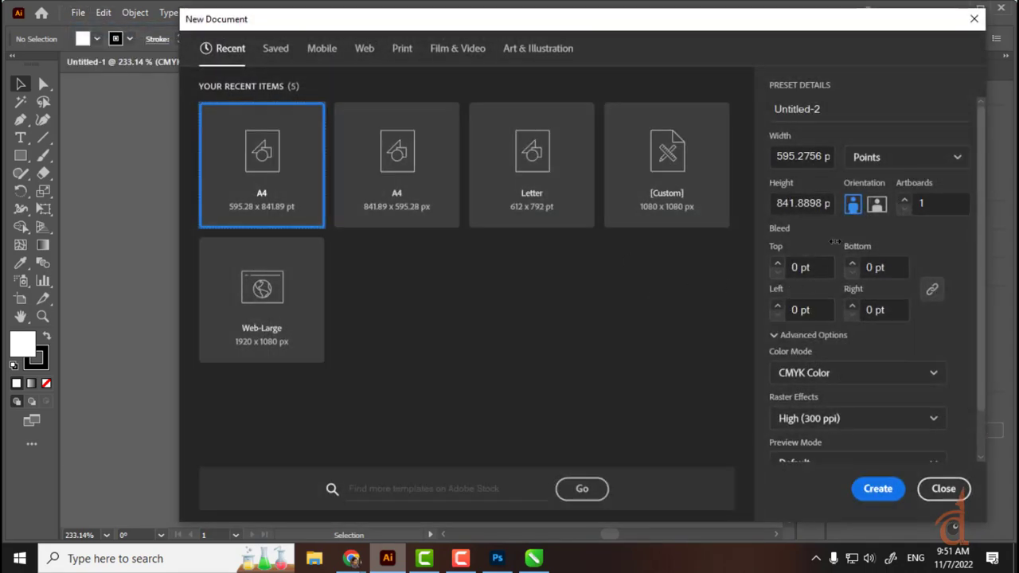
click(876, 204)
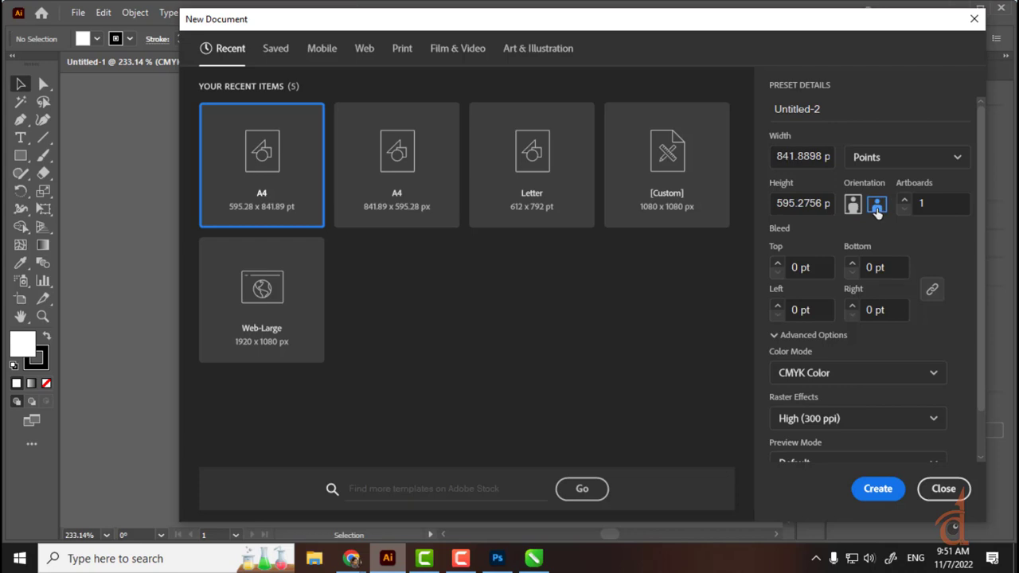
click(871, 164)
click(874, 258)
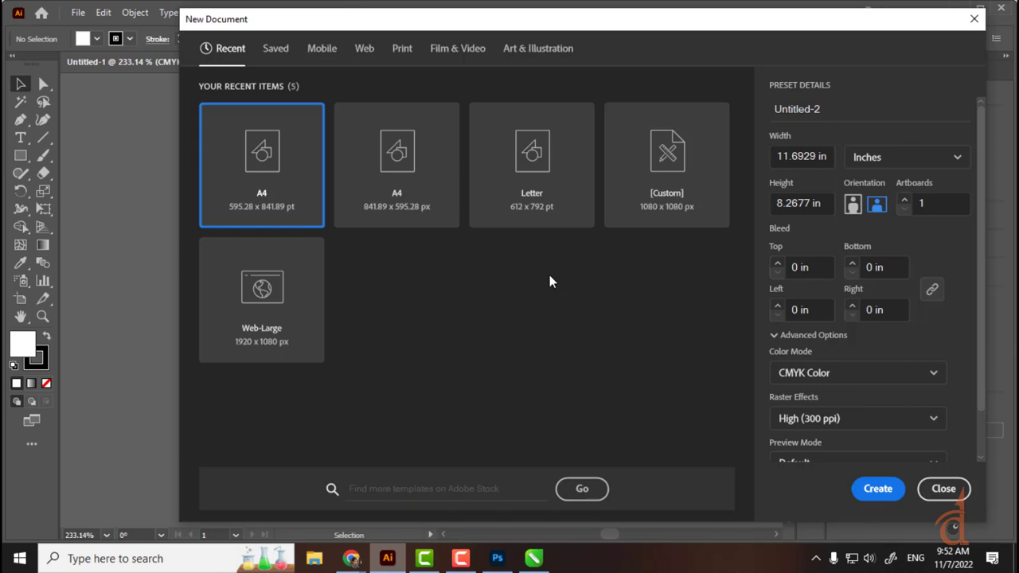
click(853, 203)
click(876, 204)
click(866, 490)
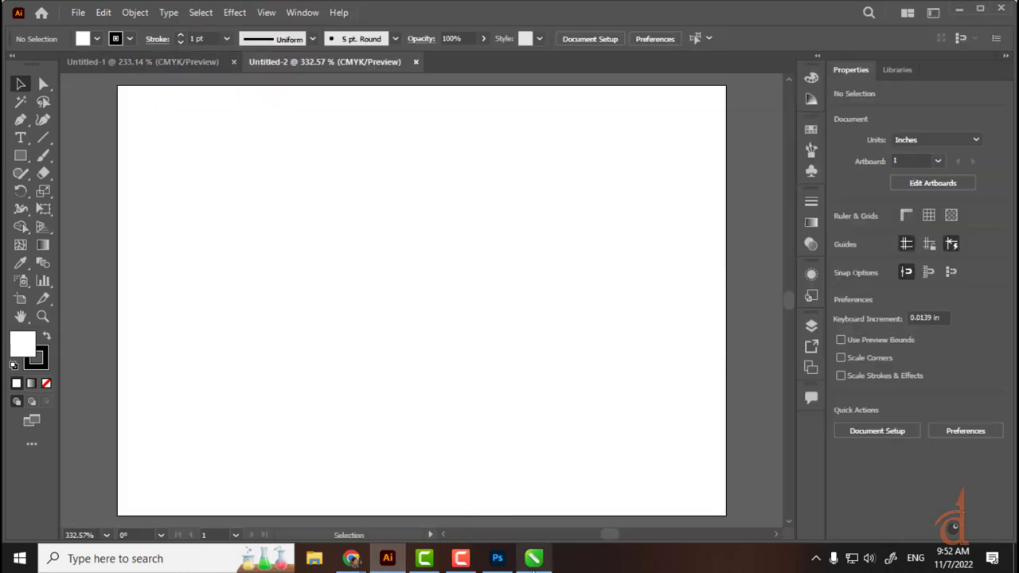
Step: Show Illustrator's Swatches panel, then create CorelDRAW's blank 8.5 × 11 in Letter page
click(533, 558)
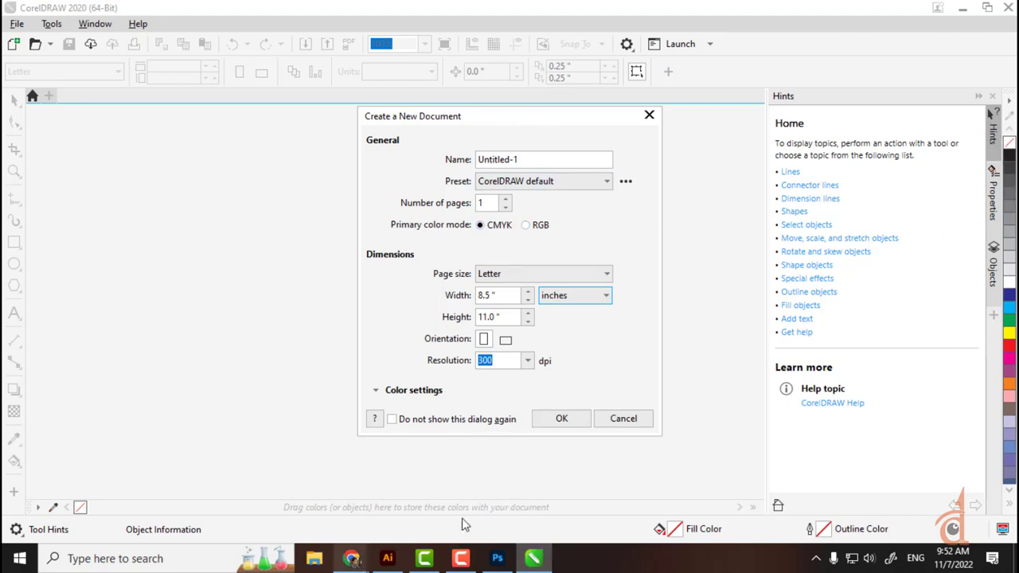
click(387, 559)
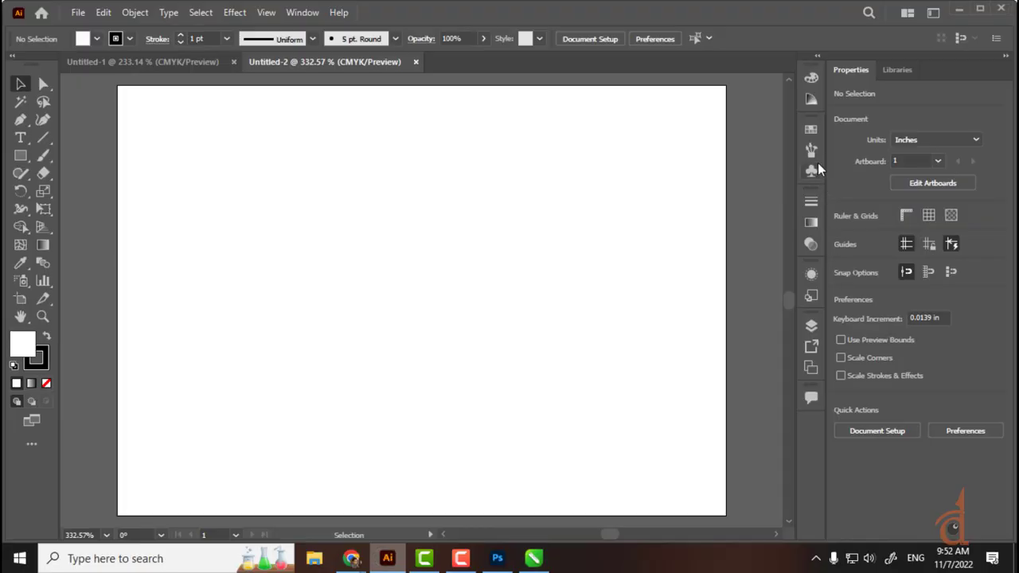
click(809, 130)
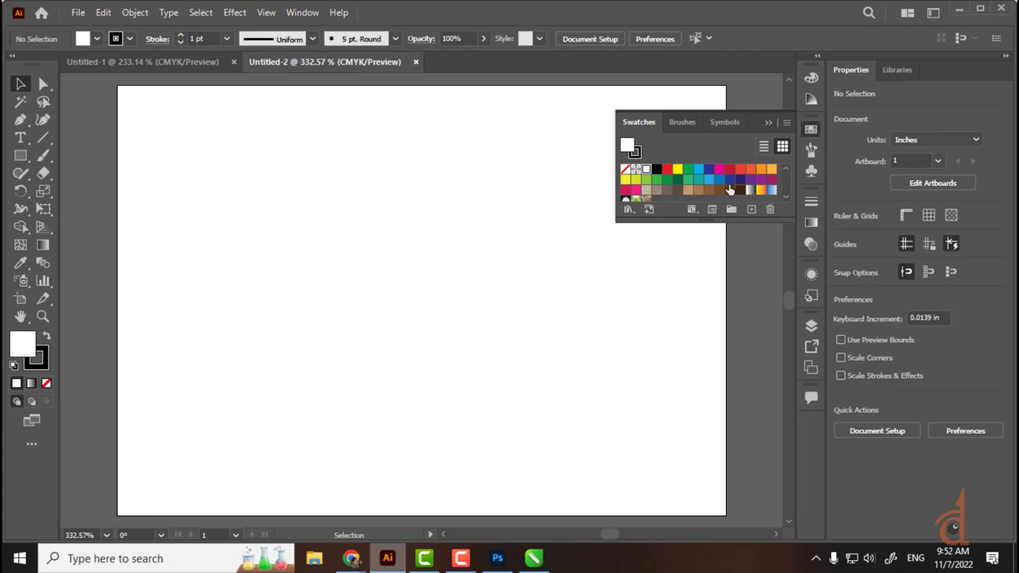
click(533, 558)
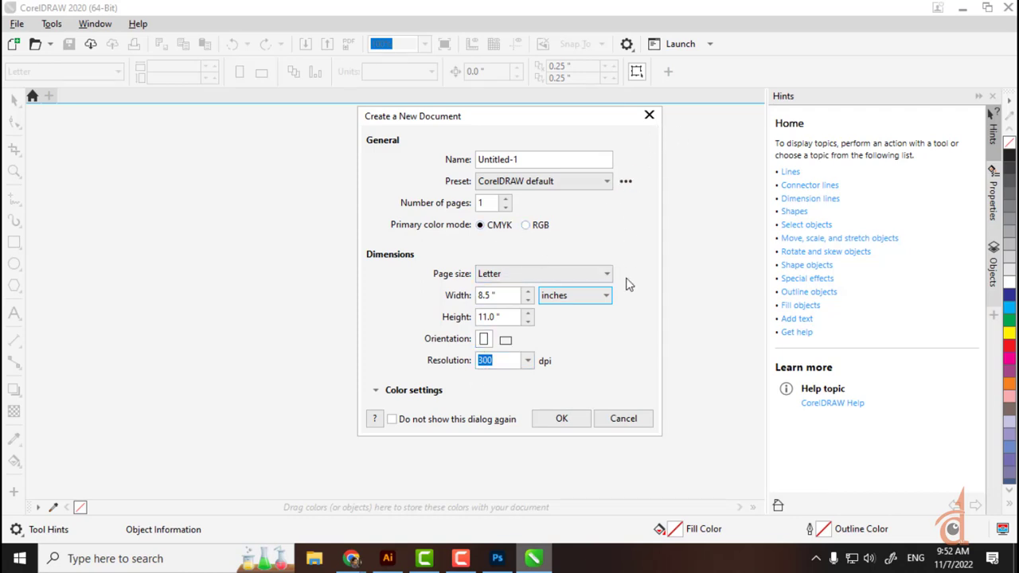
click(565, 424)
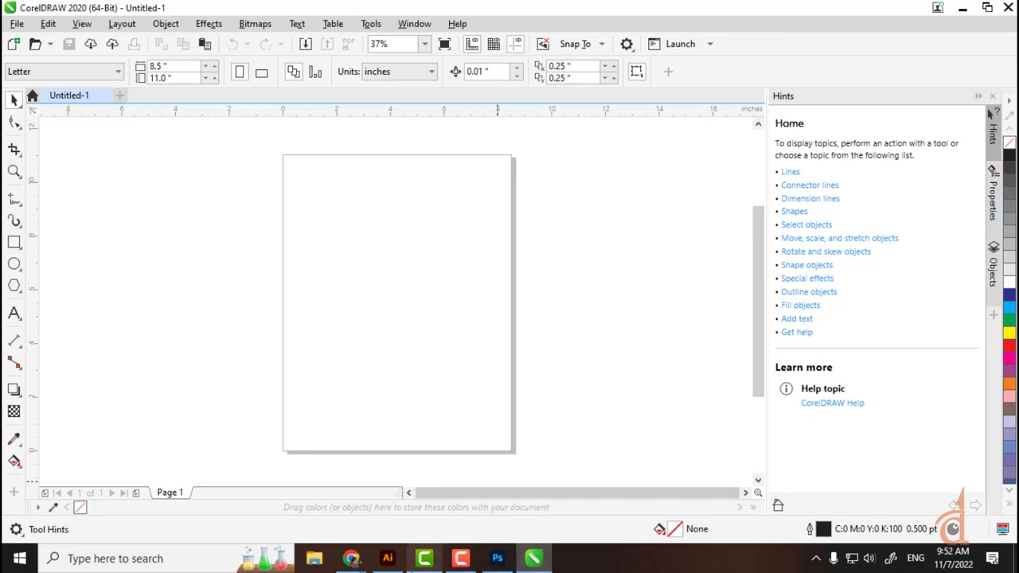
Step: Quit CorelDRAW, close the Swatches panel, and close Illustrator's Untitled-1 document
click(387, 557)
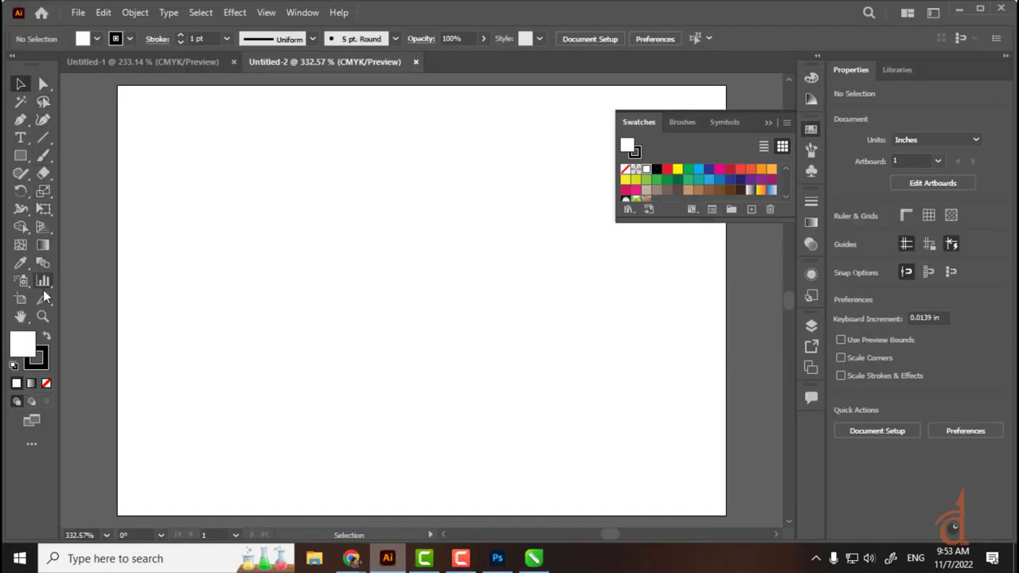
click(533, 557)
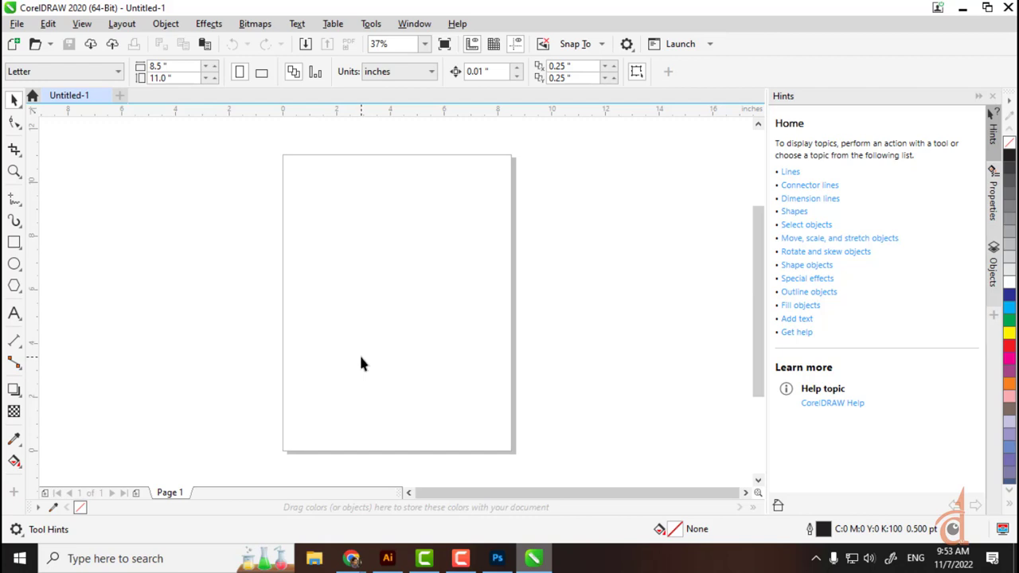
click(1008, 7)
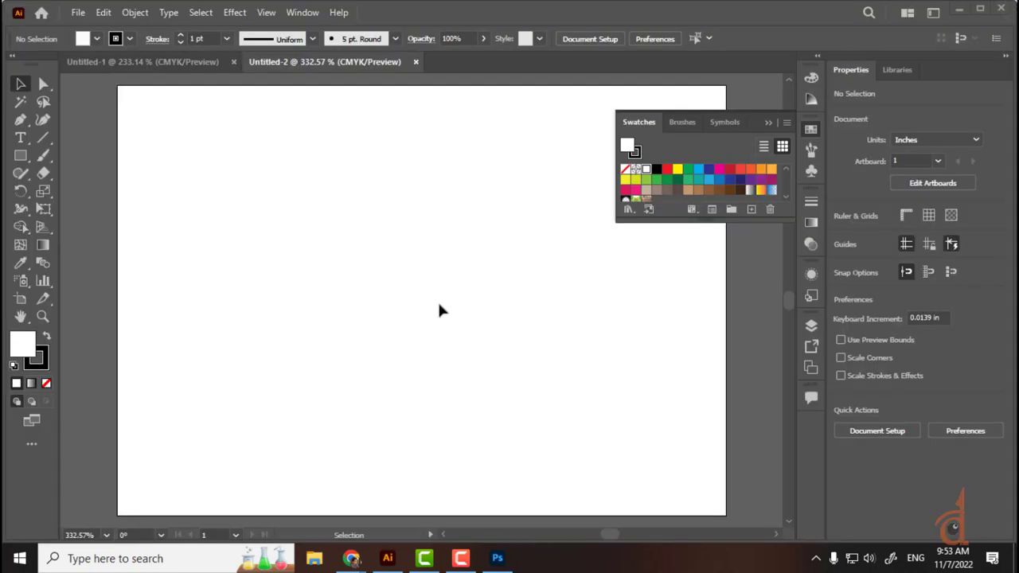
click(768, 123)
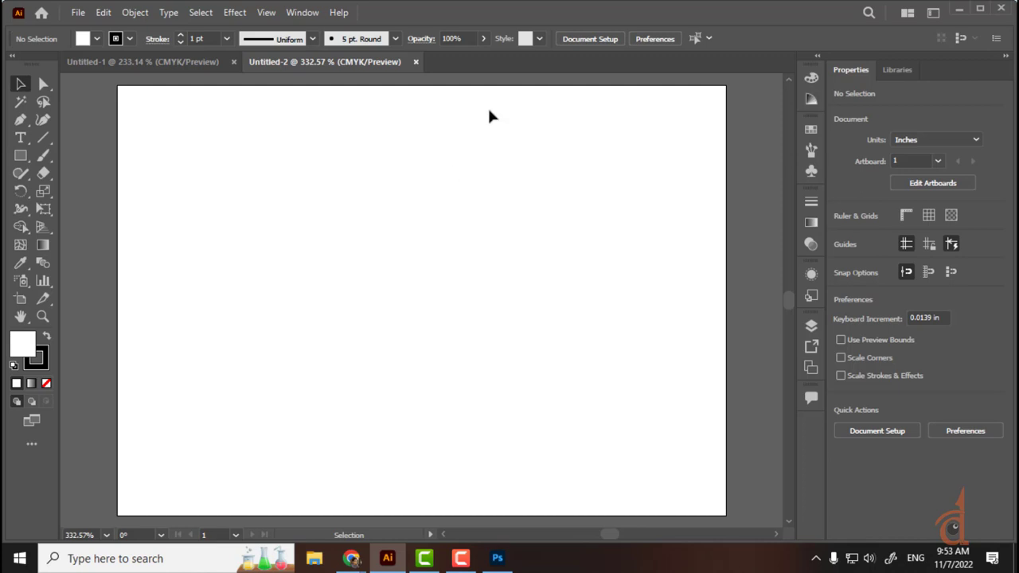
click(234, 61)
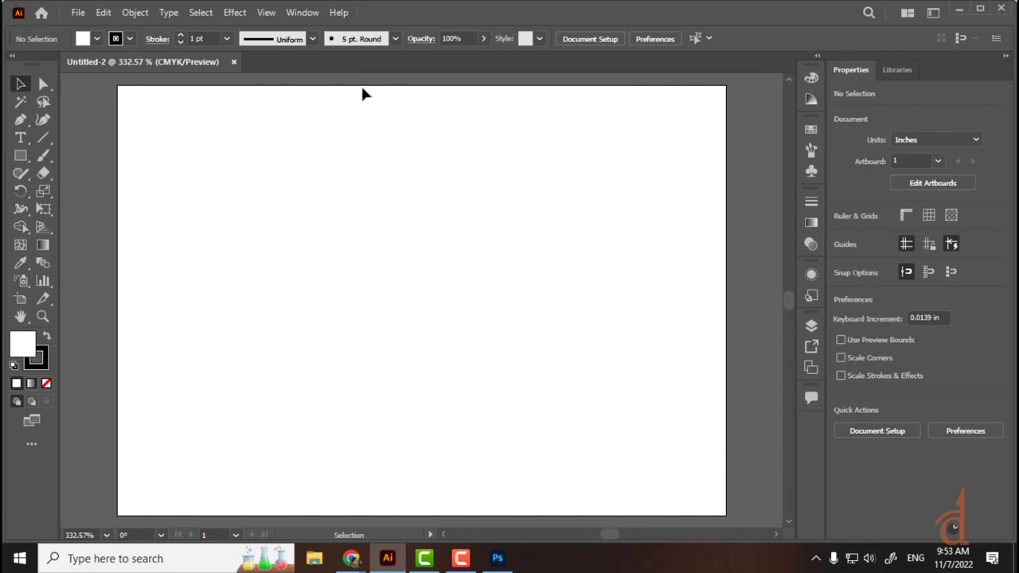
Step: Look through the view options without changes, then restore the Illustrator window size
click(267, 10)
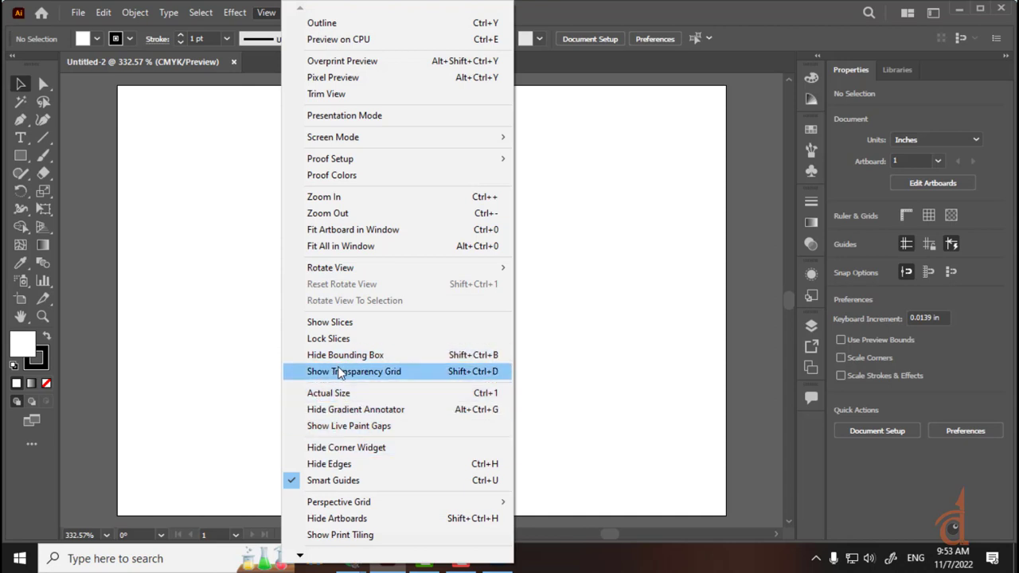
mouse_move(300, 555)
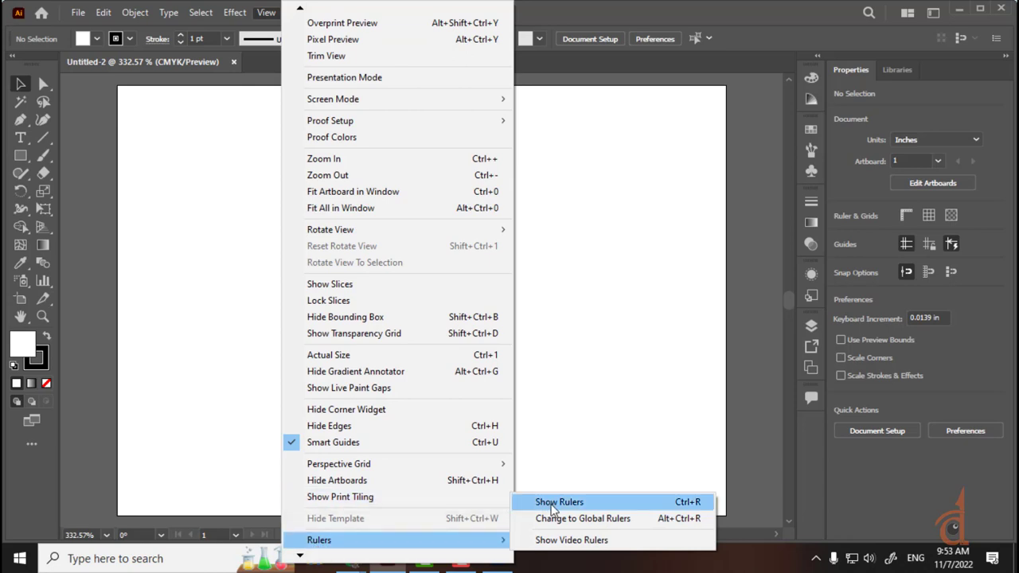
click(663, 52)
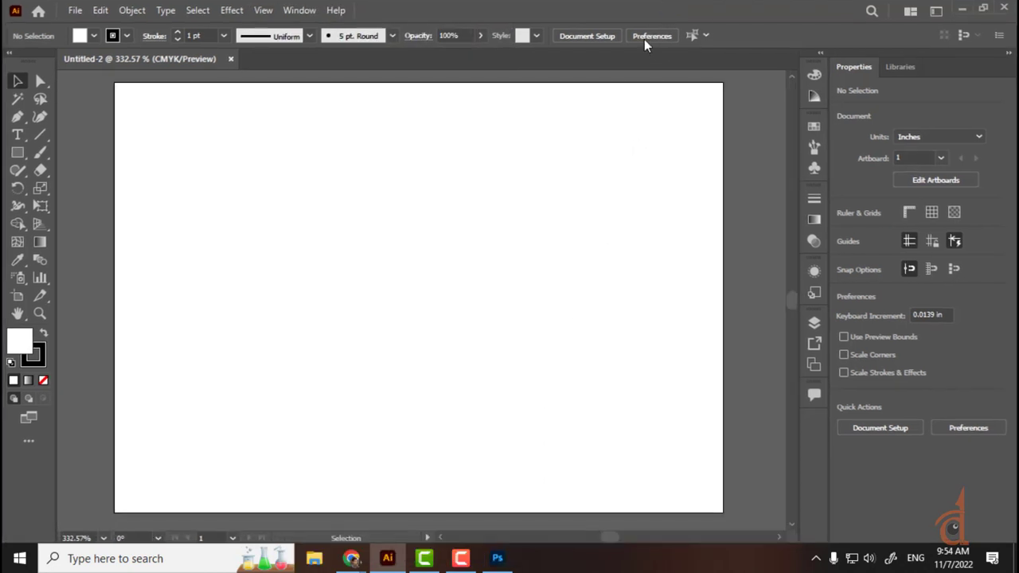
click(983, 7)
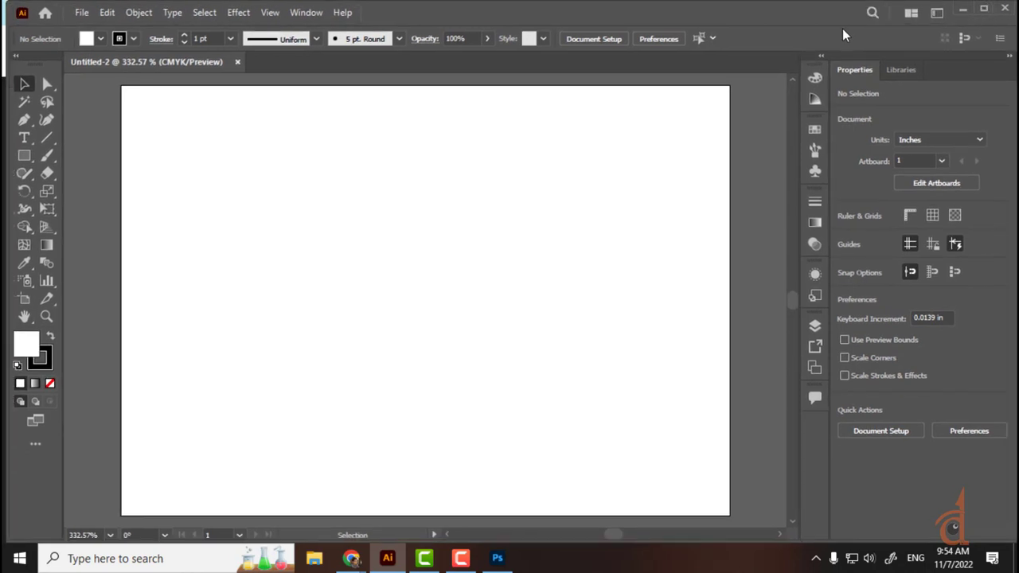
Step: Turn on the inch rulers around the artboard and maximize the Illustrator window
key(ctrl+r)
key(ctrl+r)
key(ctrl+r)
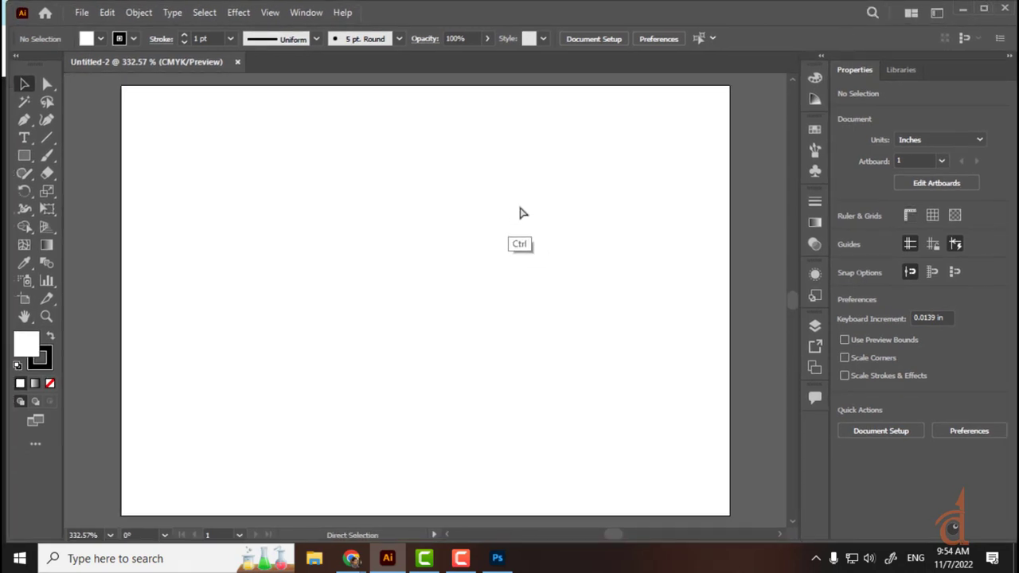
key(ctrl+r)
key(ctrl+r)
key(ctrl+r)
key(ctrl+r)
key(ctrl+r)
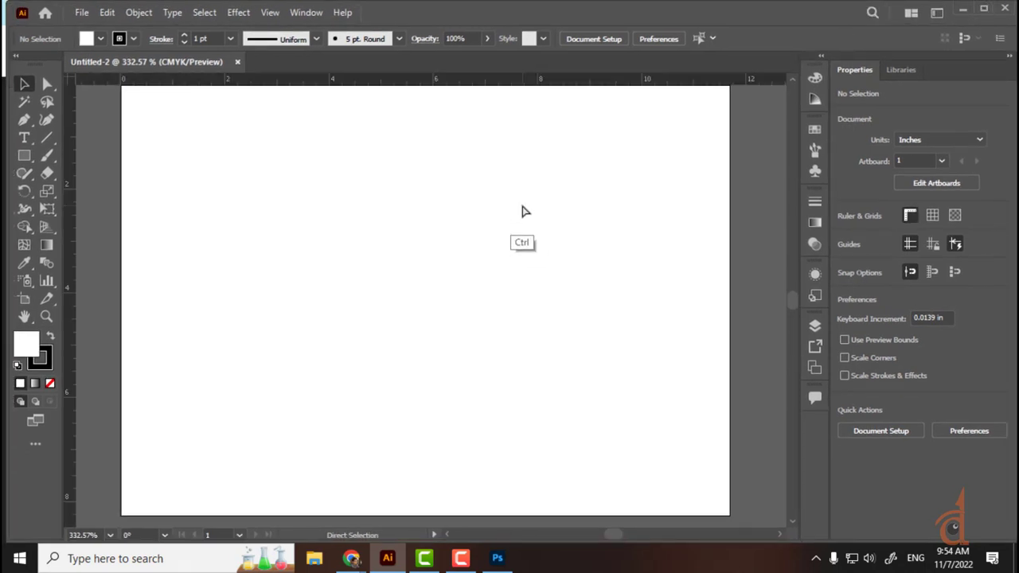
key(ctrl+r)
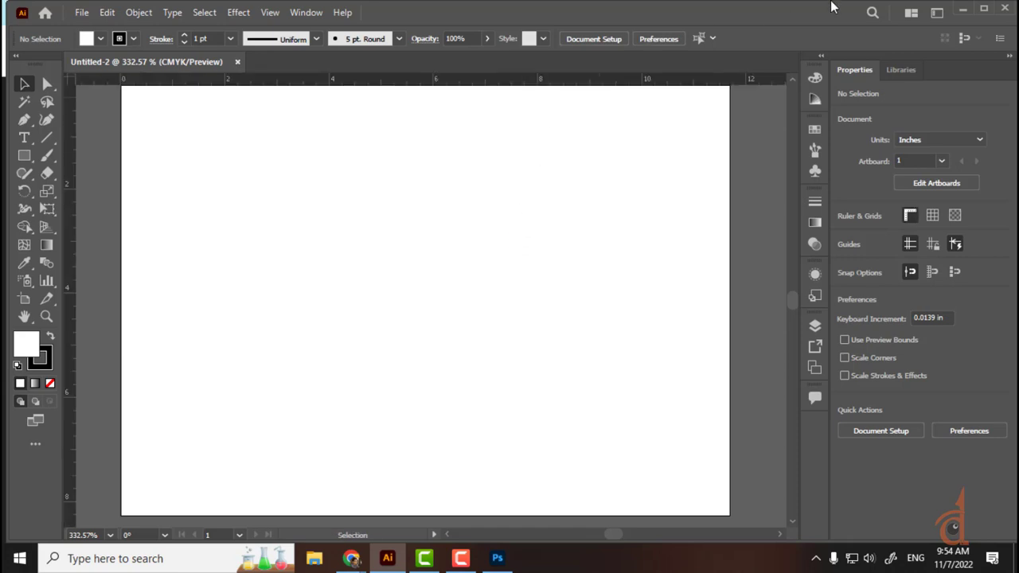
click(983, 8)
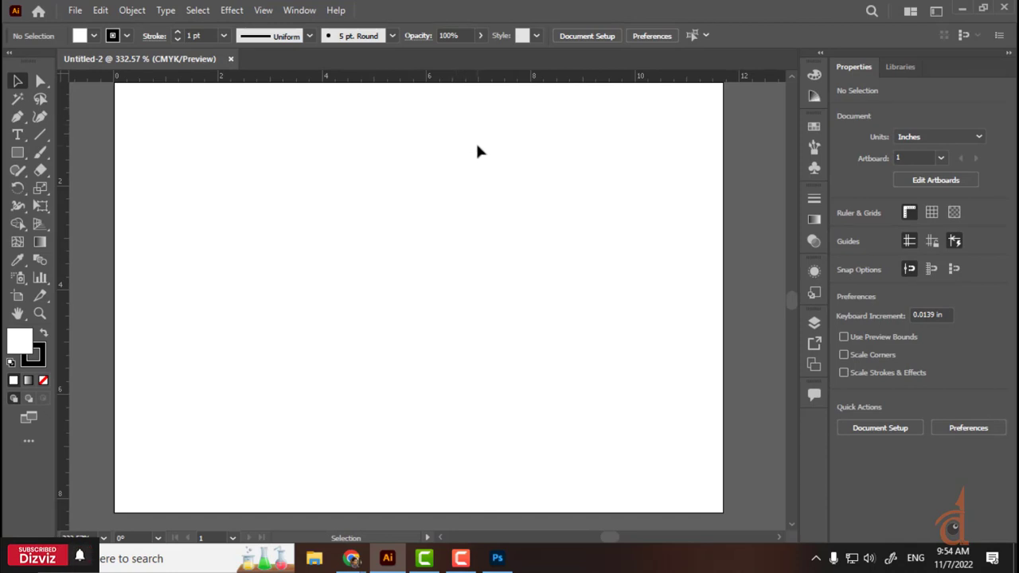
key(ctrl)
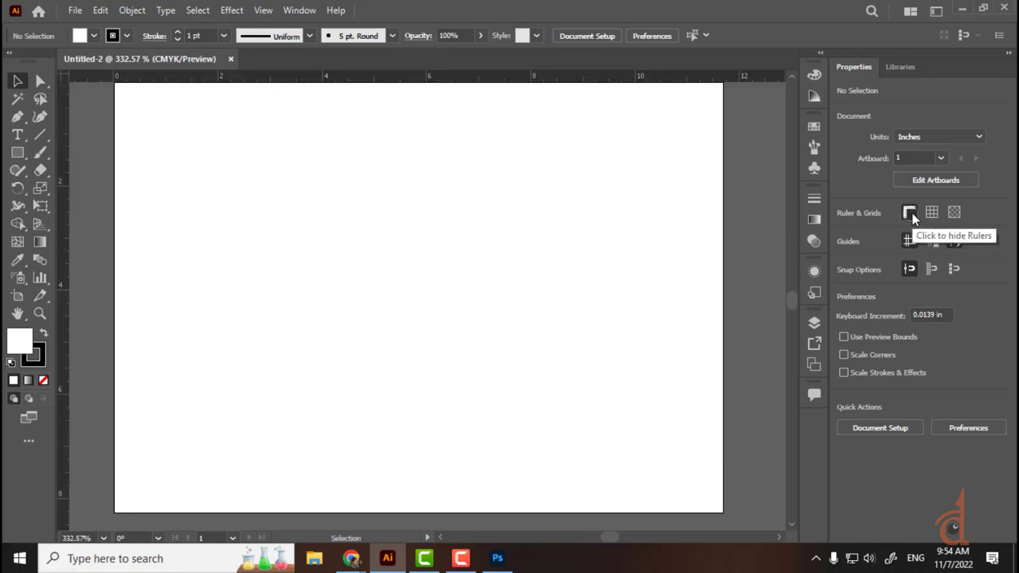
click(932, 216)
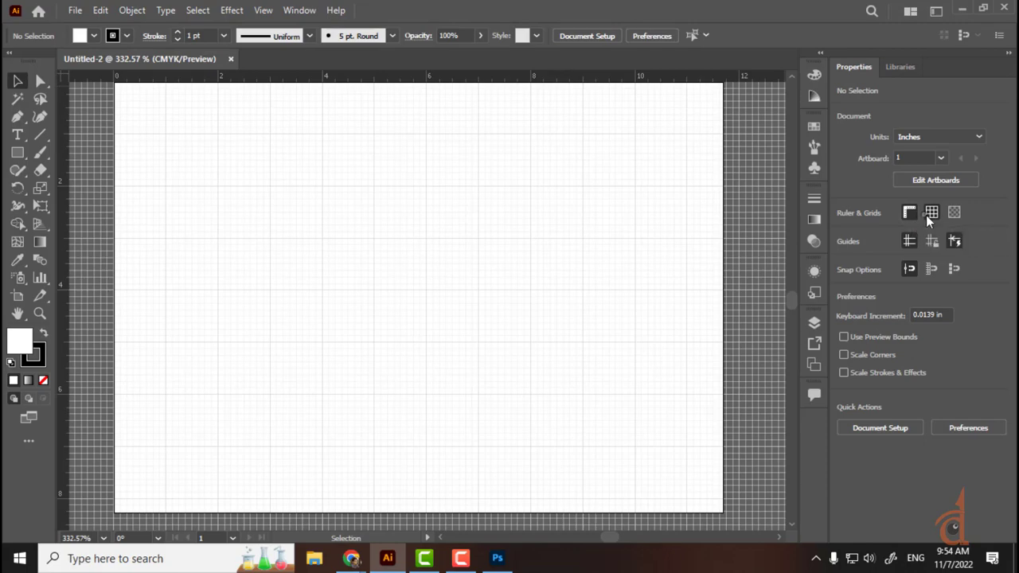
click(928, 215)
click(929, 215)
click(954, 215)
click(953, 212)
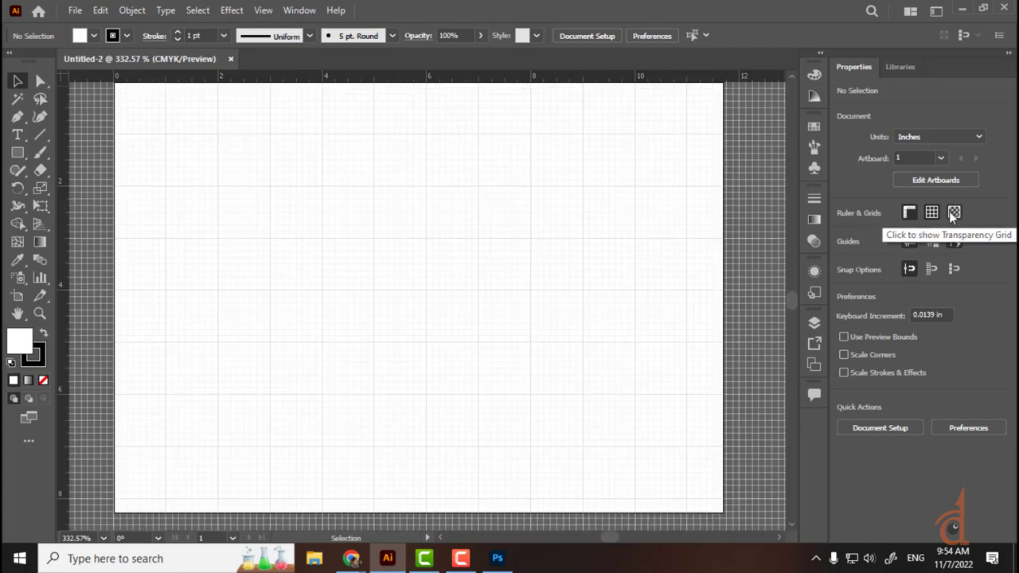
click(930, 213)
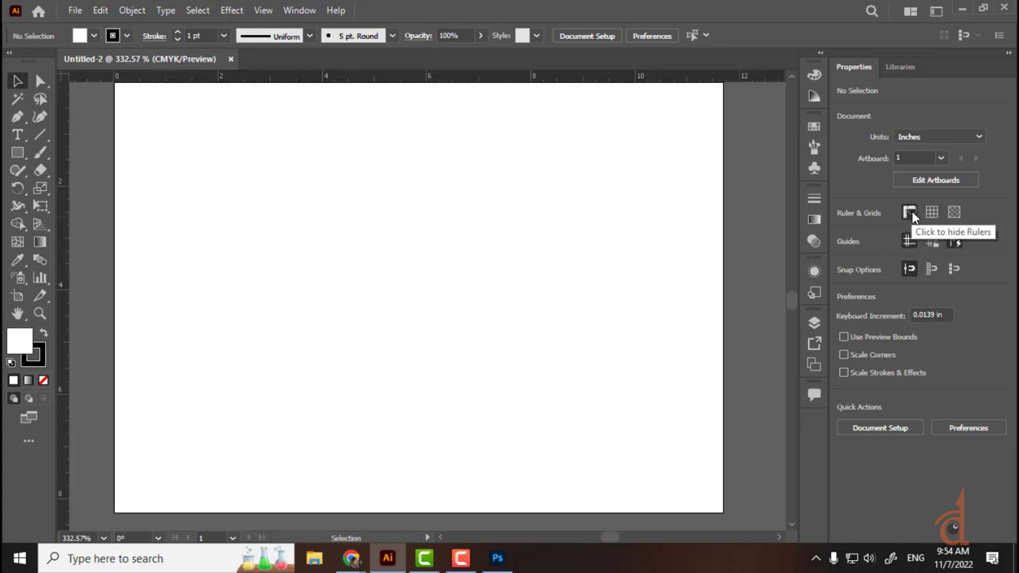
key(ctrl+minus)
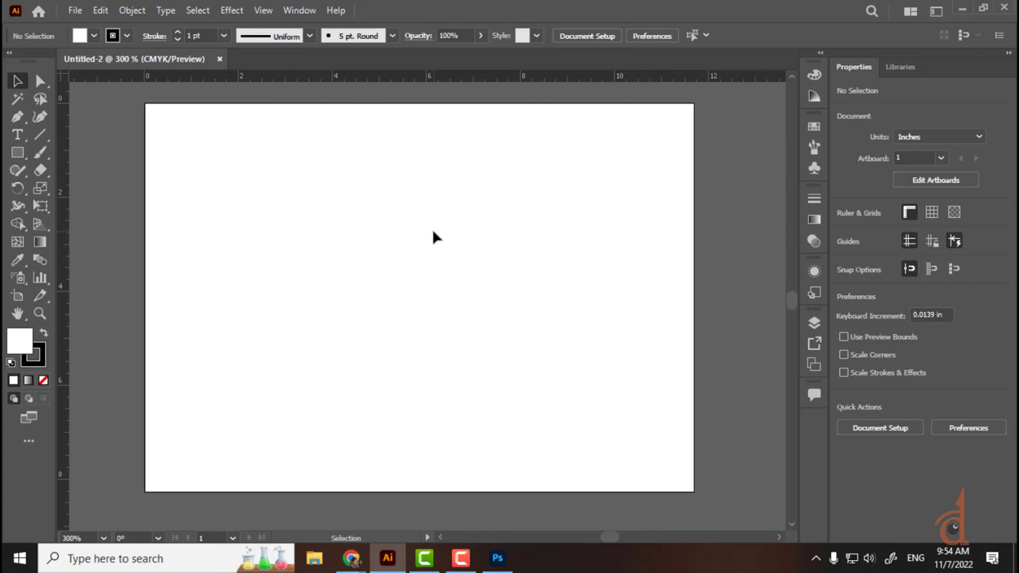
Step: Draw a rectangle near the artboard centre, fill it red, and move it left
key(m)
drag(307, 181, 559, 392)
click(83, 37)
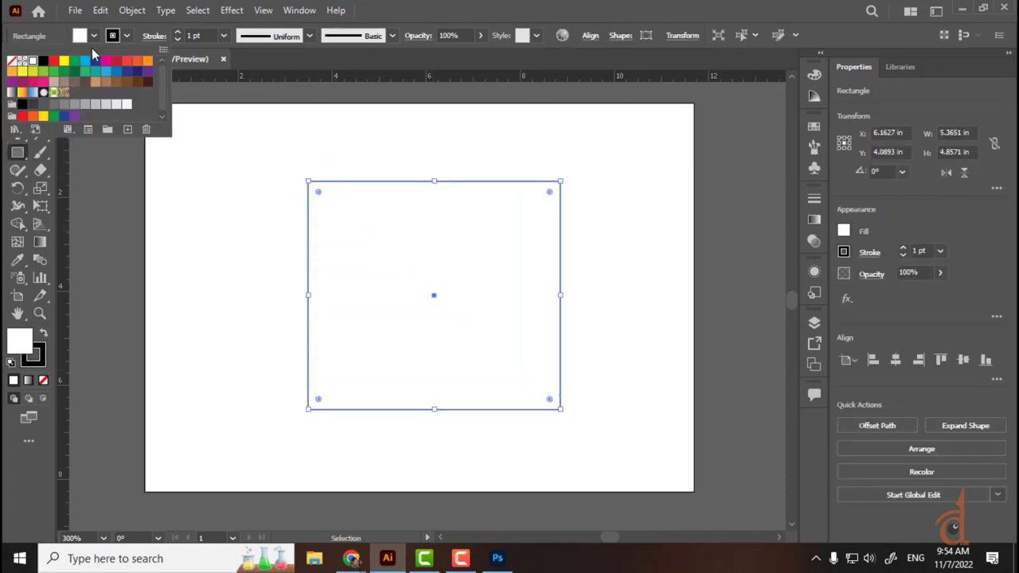
click(117, 61)
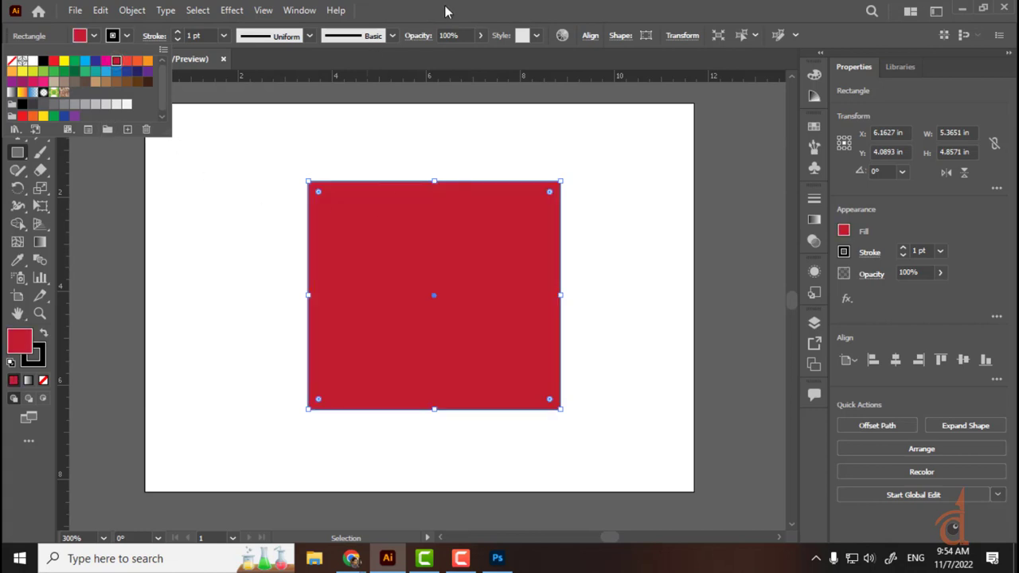
key(Escape)
click(18, 81)
click(584, 241)
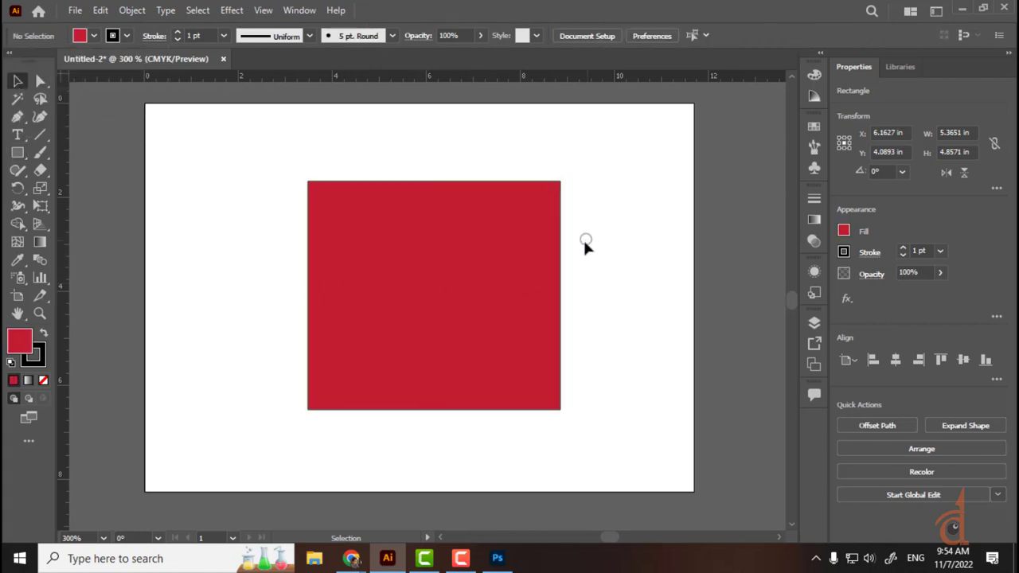
drag(480, 282, 414, 285)
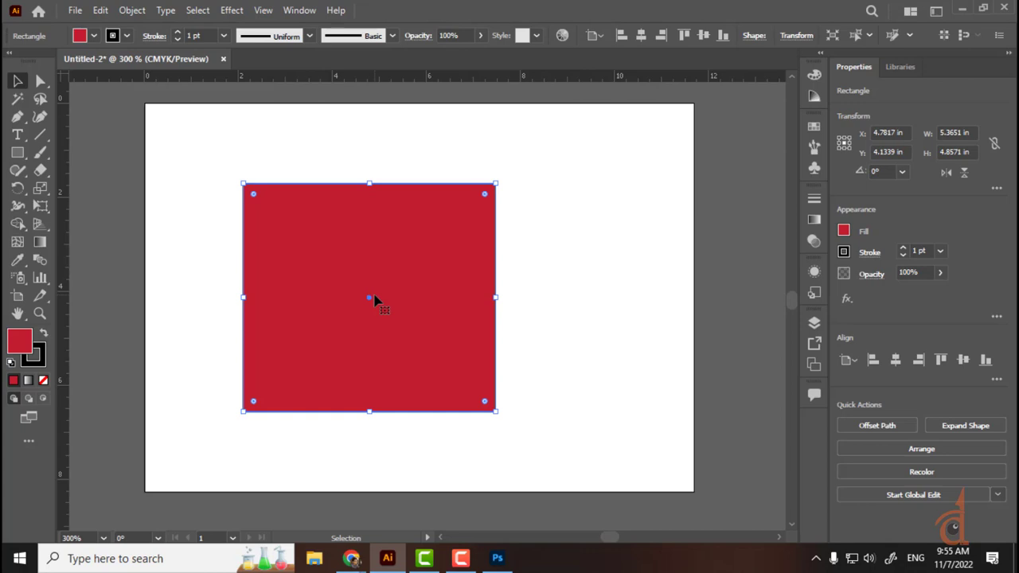
Step: Change the rectangle's fill to blue and shift it up and to the left
click(94, 36)
click(126, 71)
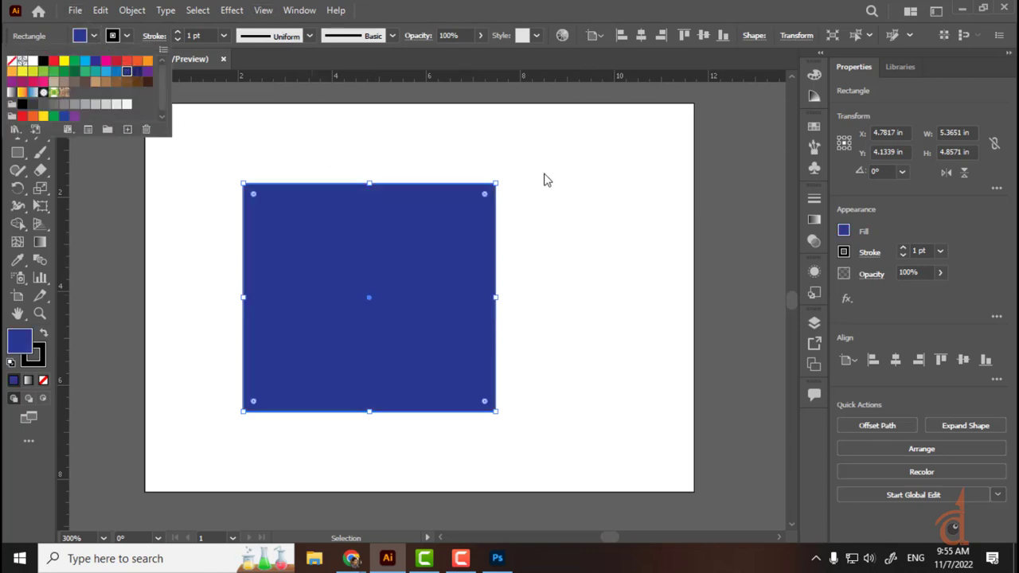
click(569, 157)
drag(357, 200, 318, 234)
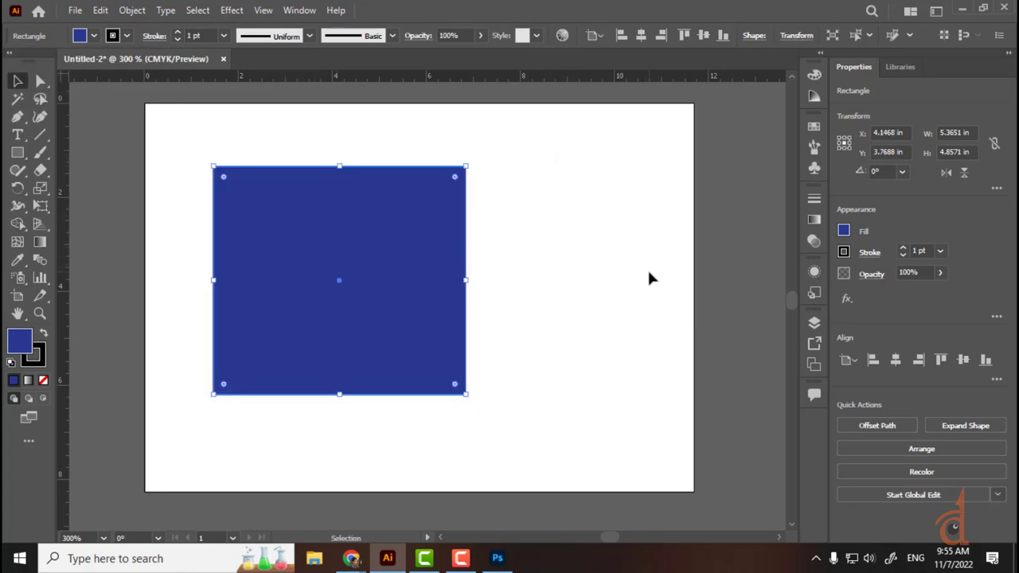
click(541, 232)
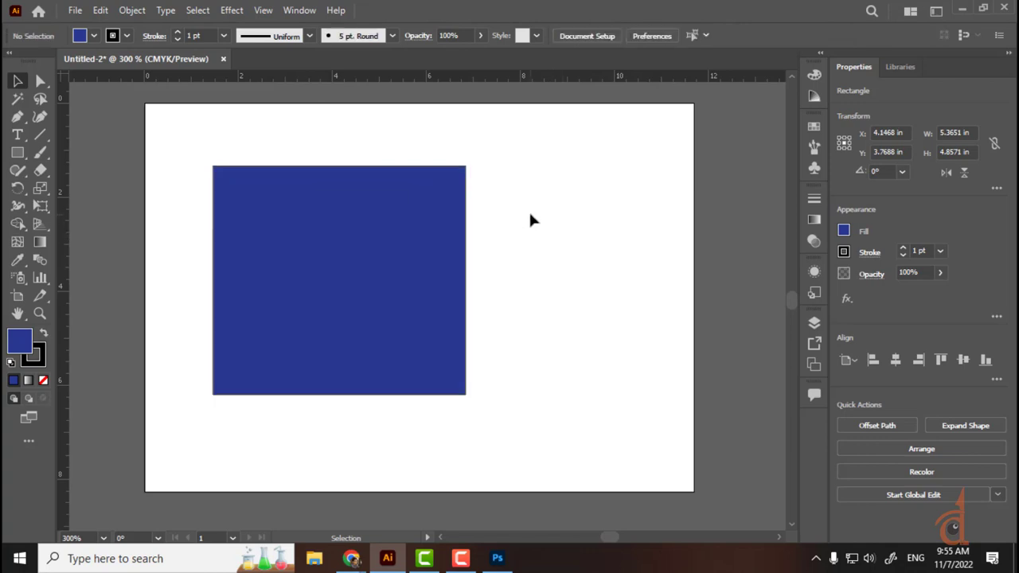
click(18, 154)
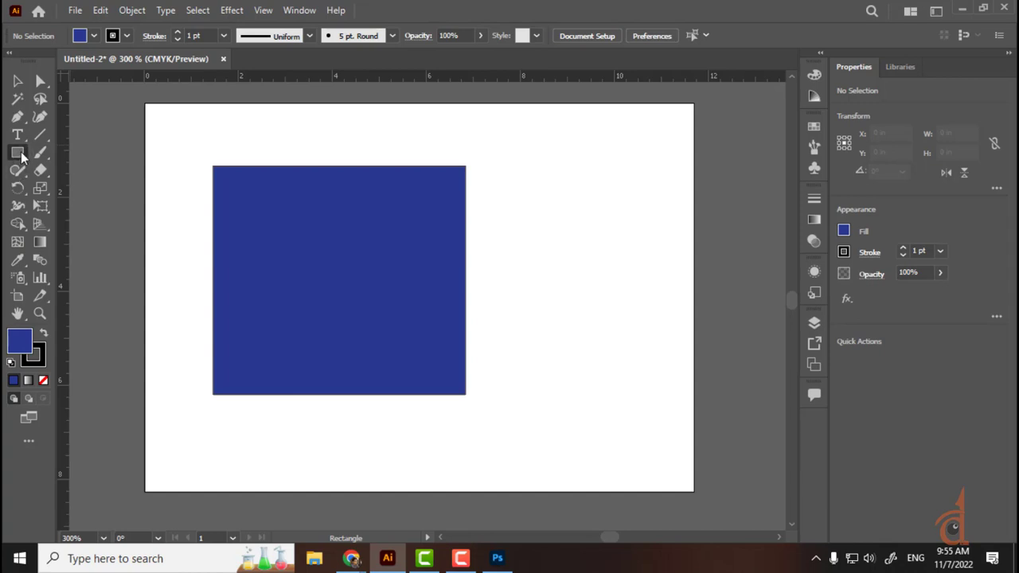
Step: Draw a circle with the Ellipse tool overlapping the blue rectangle and fill it green
drag(22, 157, 69, 189)
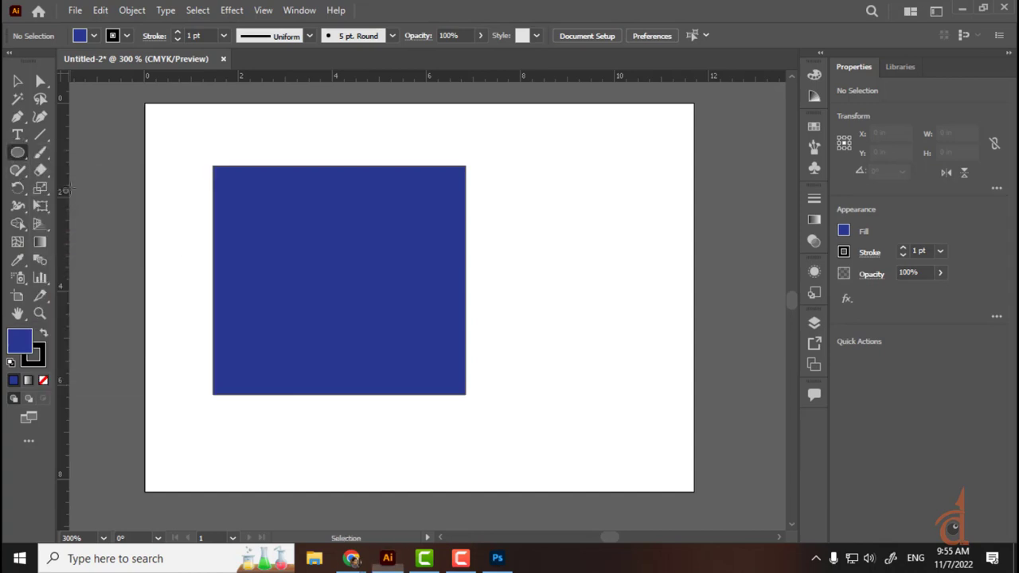
drag(287, 229, 521, 430)
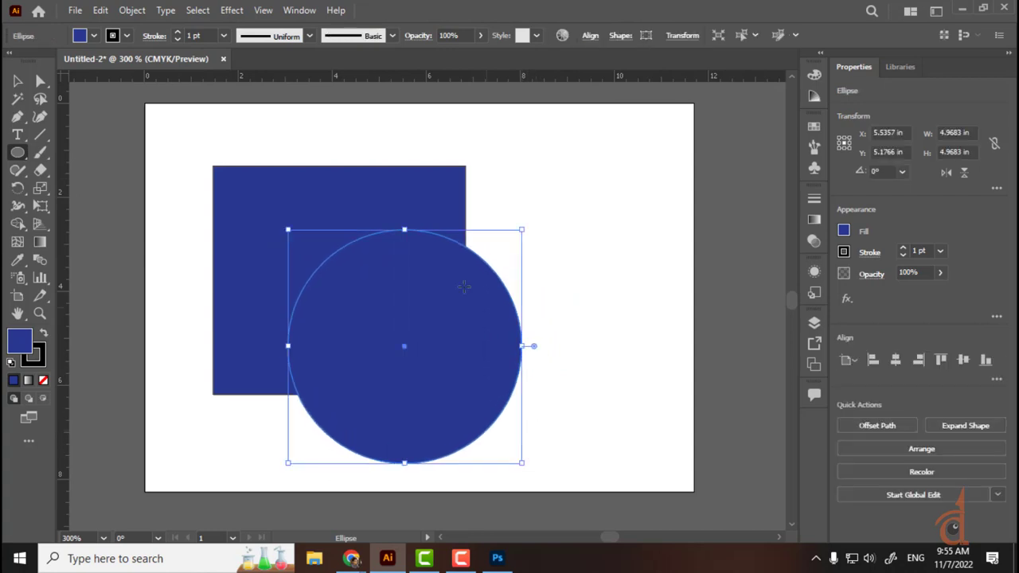
click(93, 35)
click(76, 61)
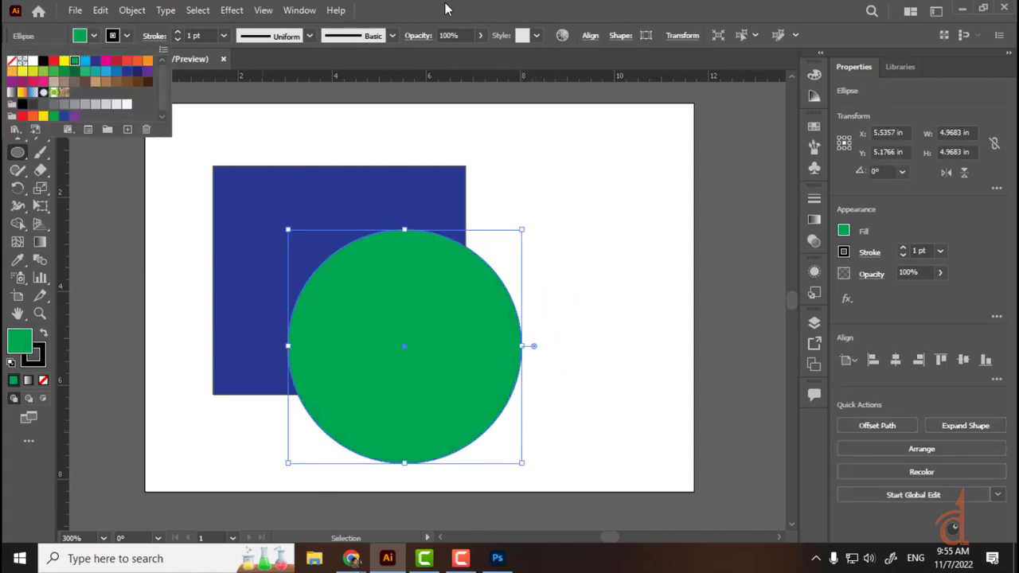
click(445, 8)
Step: Reposition the green circle and blue rectangle so the circle overlaps the rectangle's lower right
click(18, 80)
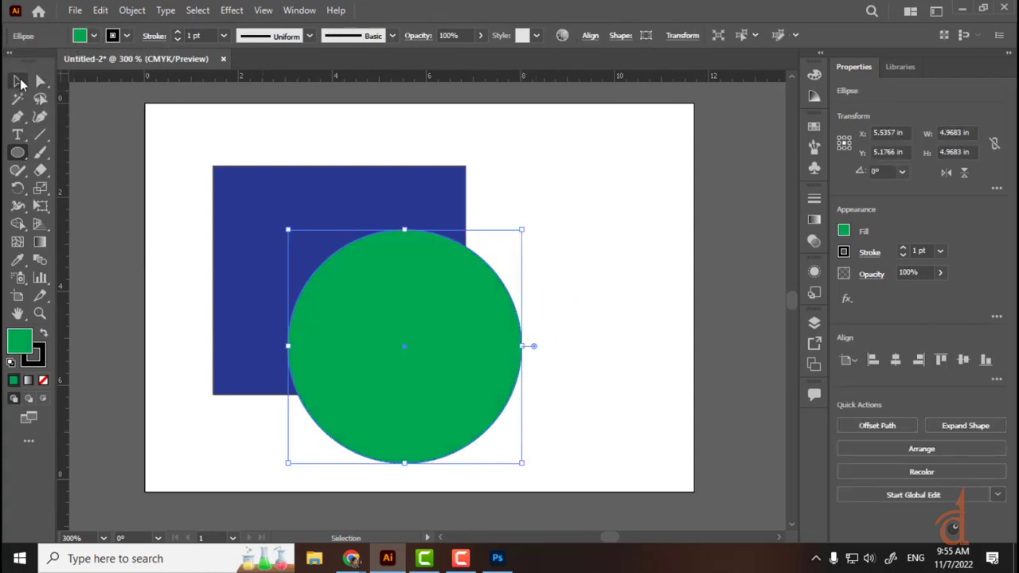
click(566, 170)
drag(426, 286, 470, 280)
drag(414, 188, 451, 189)
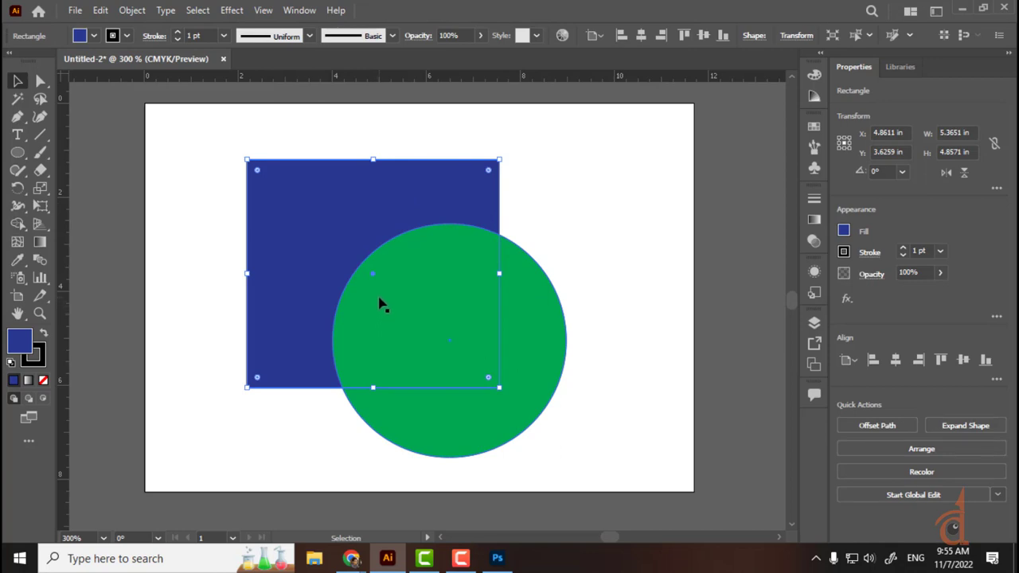
click(559, 250)
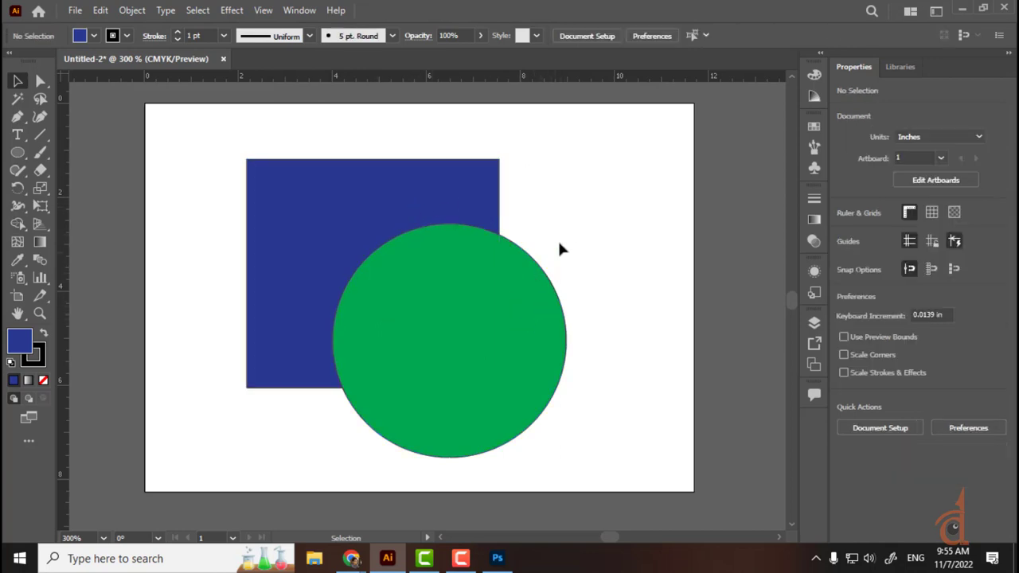
click(541, 312)
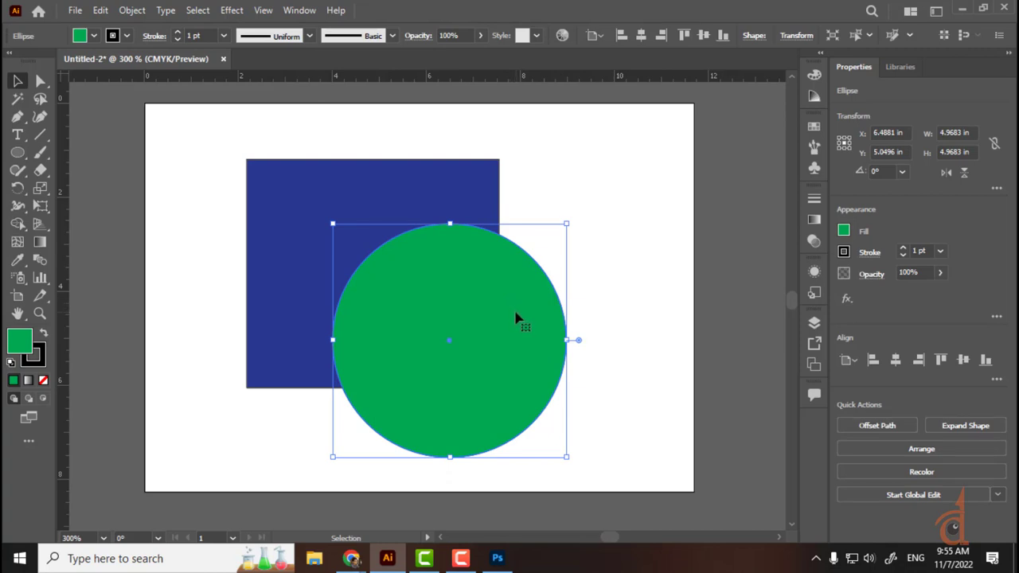
drag(516, 319, 494, 291)
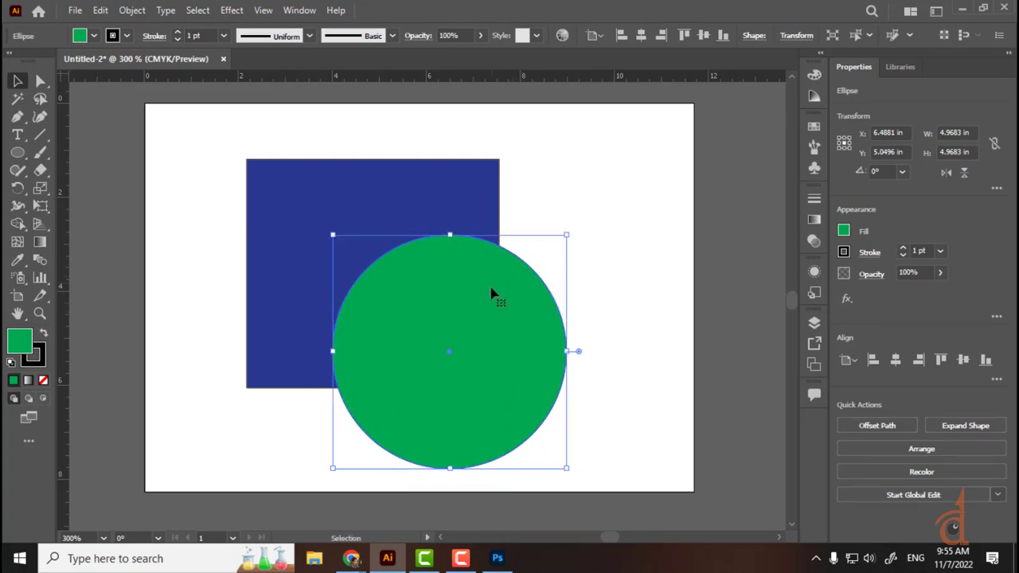
drag(320, 209, 329, 203)
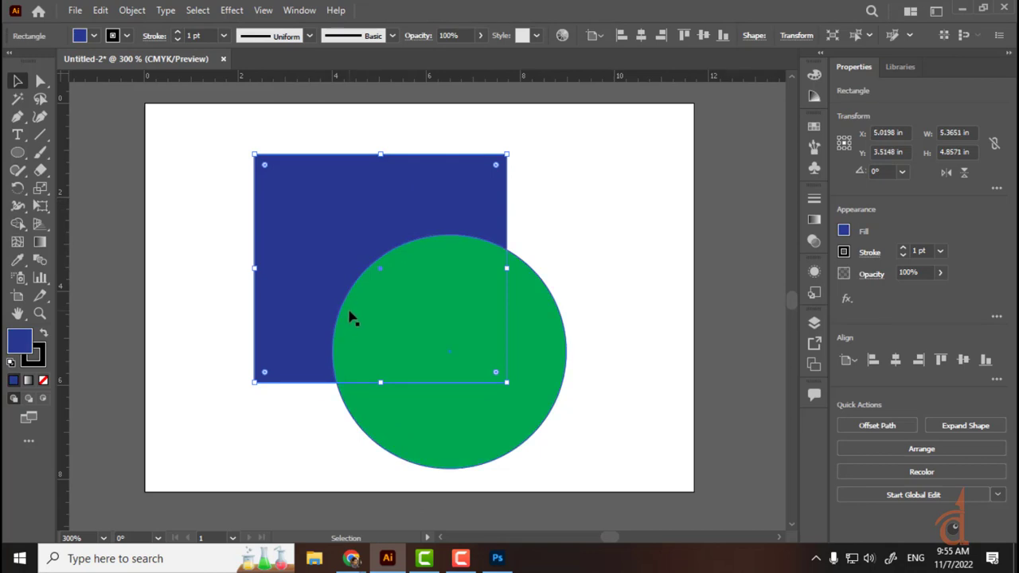
Step: Look through the Object menu without choosing anything, then open the Window menu's panel list
click(328, 205)
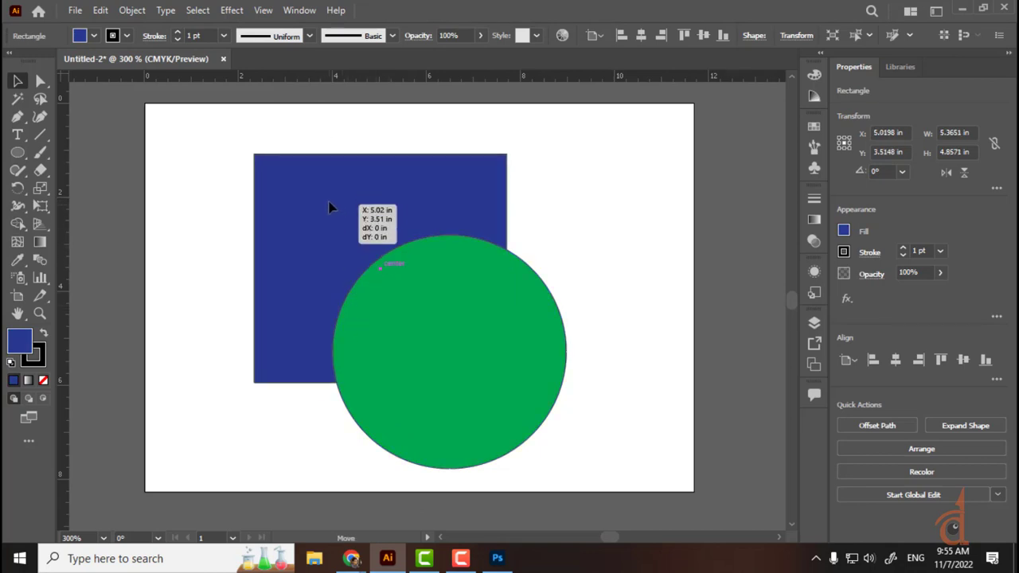
click(132, 11)
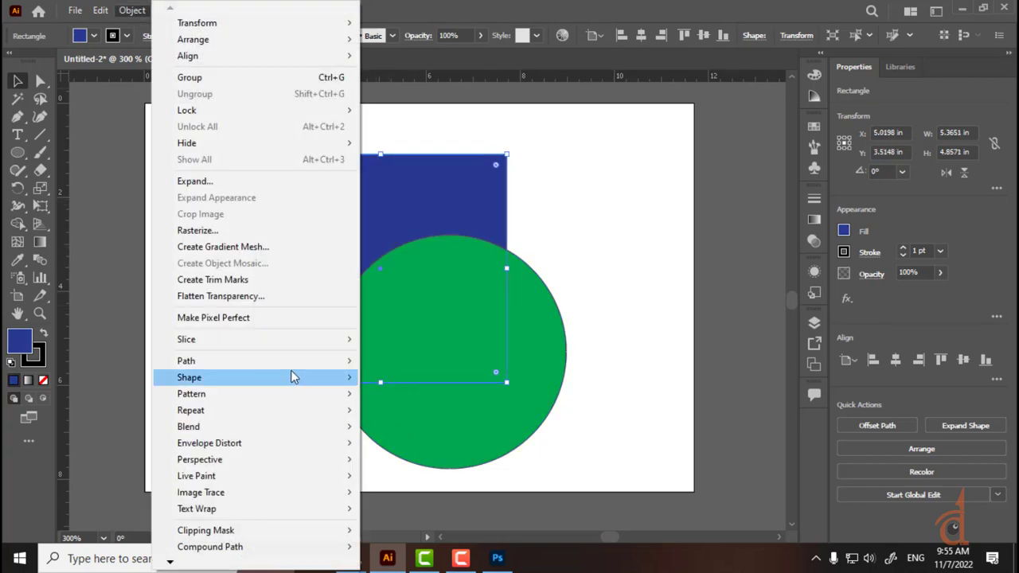
click(635, 166)
click(637, 230)
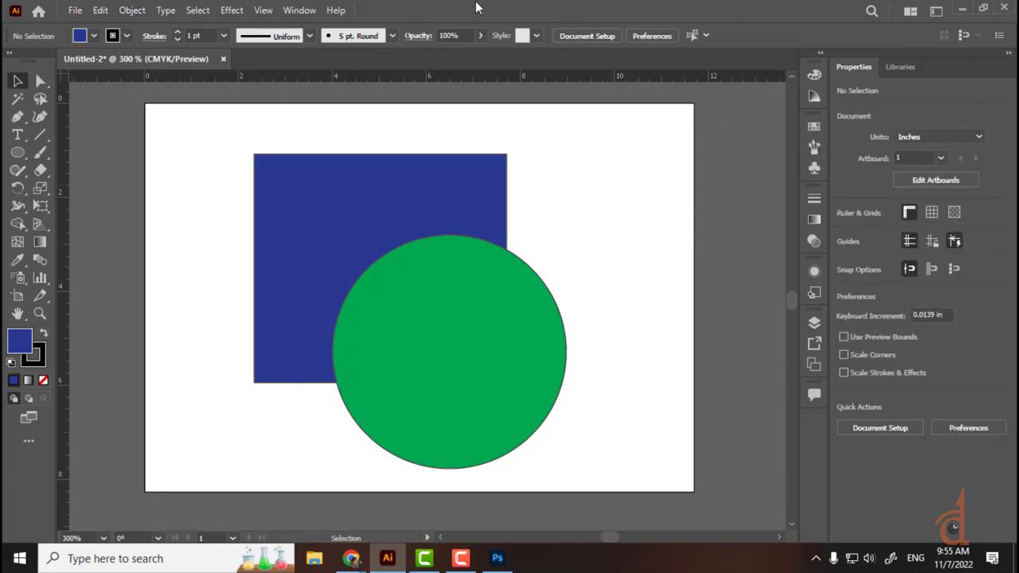
click(299, 10)
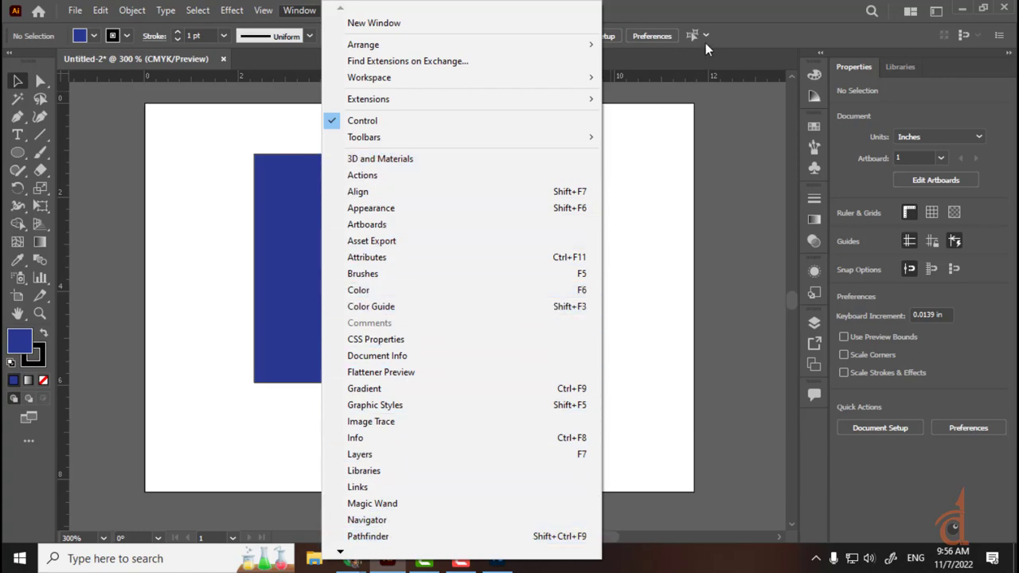
mouse_move(386, 80)
mouse_move(391, 98)
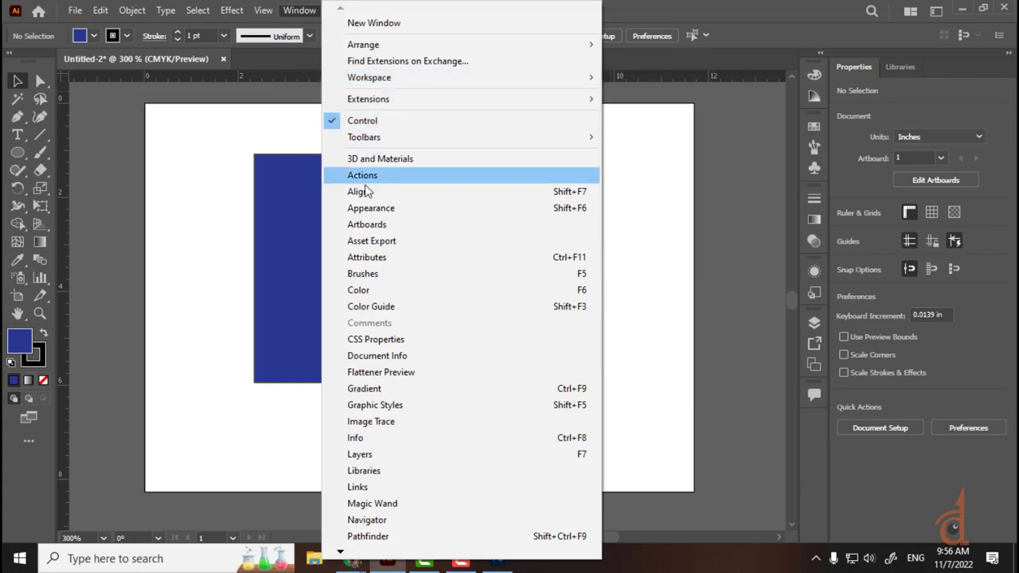
click(245, 376)
click(282, 318)
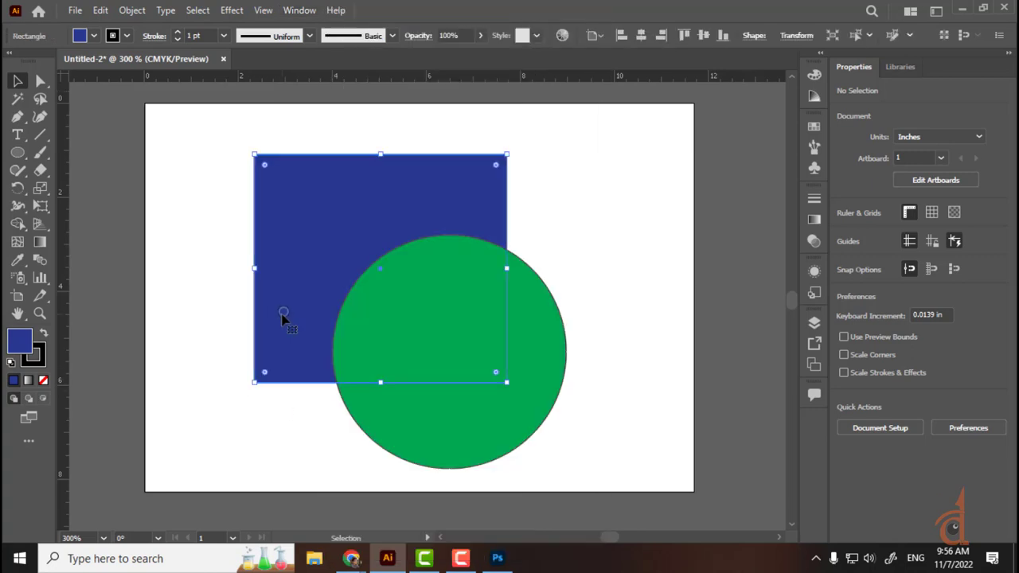
mouse_move(342, 225)
mouse_down()
mouse_move(313, 234)
mouse_move(335, 239)
mouse_up()
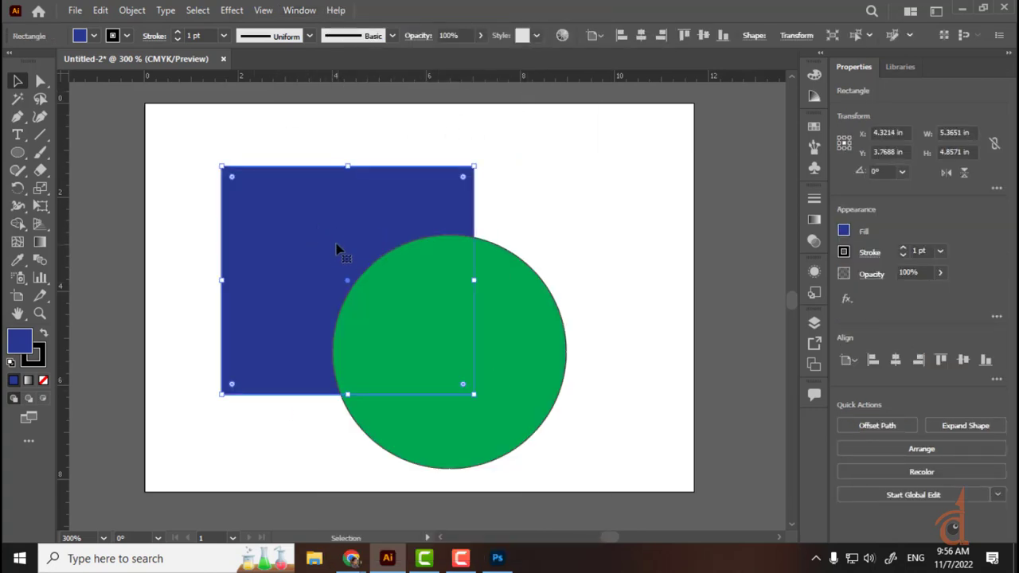
click(140, 12)
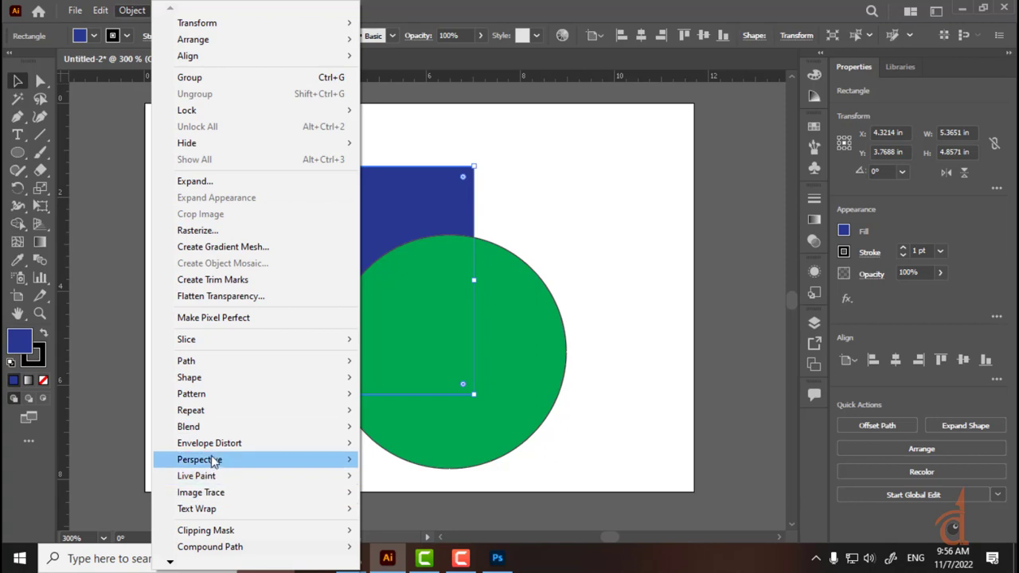
mouse_move(208, 450)
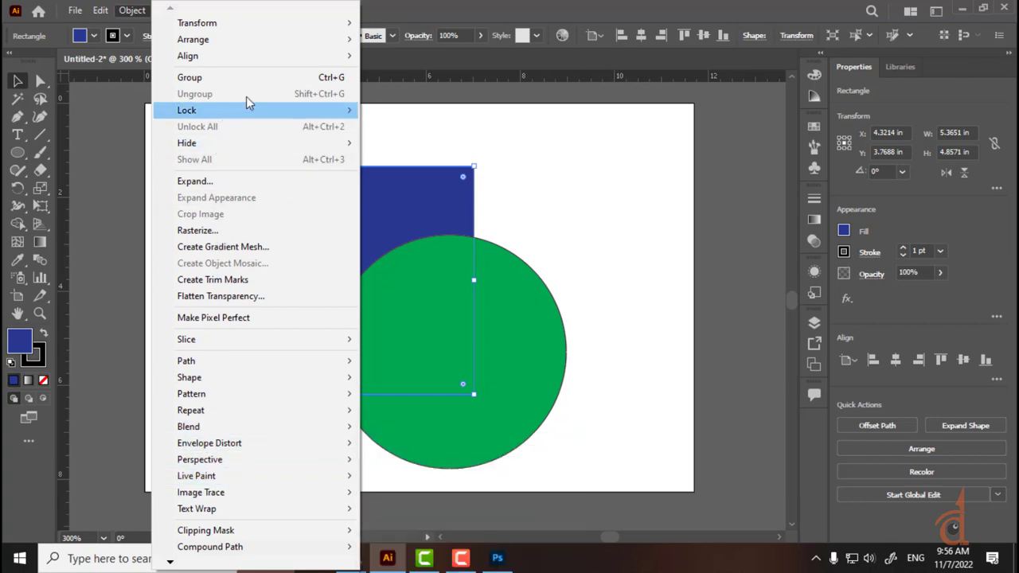
mouse_move(245, 45)
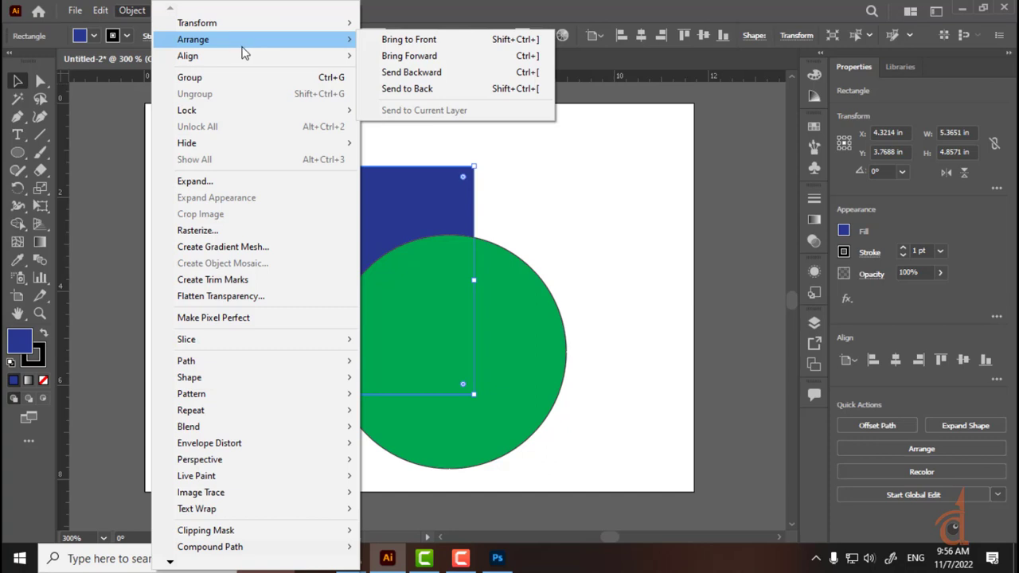
click(520, 152)
click(420, 211)
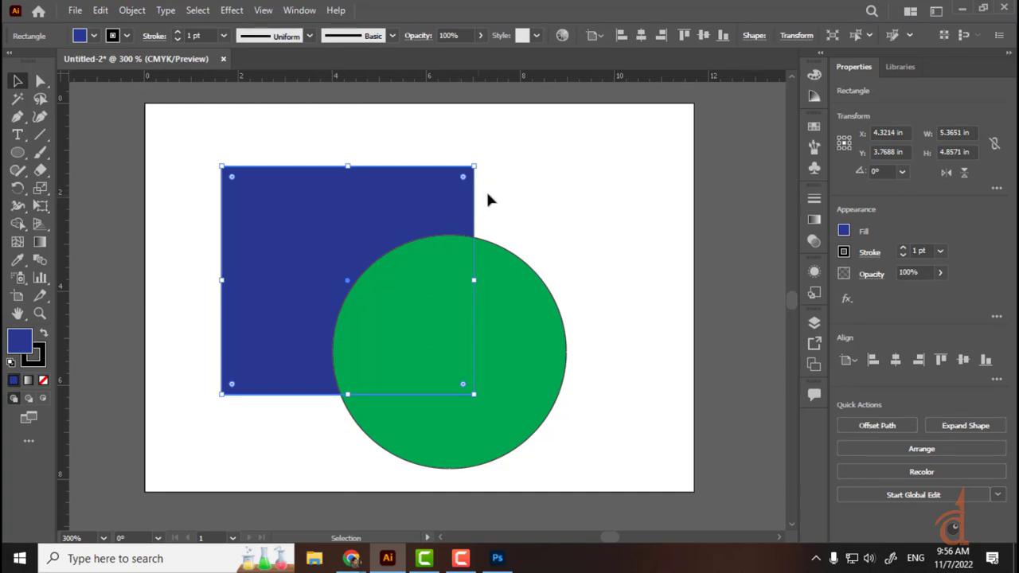
click(527, 173)
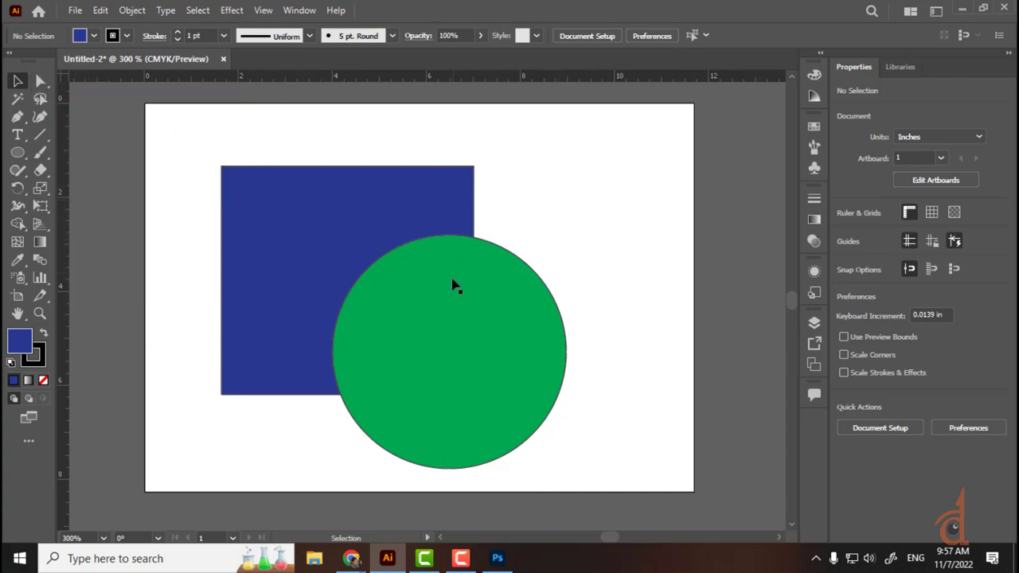
Step: Nudge the green circle up and left and show the Layers panel with F7
drag(482, 342, 468, 298)
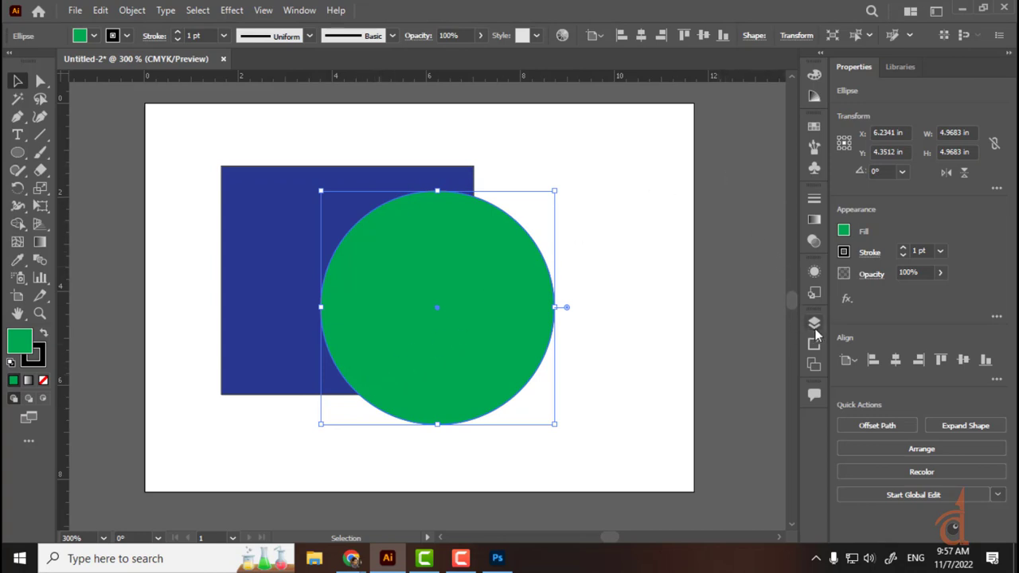
click(304, 13)
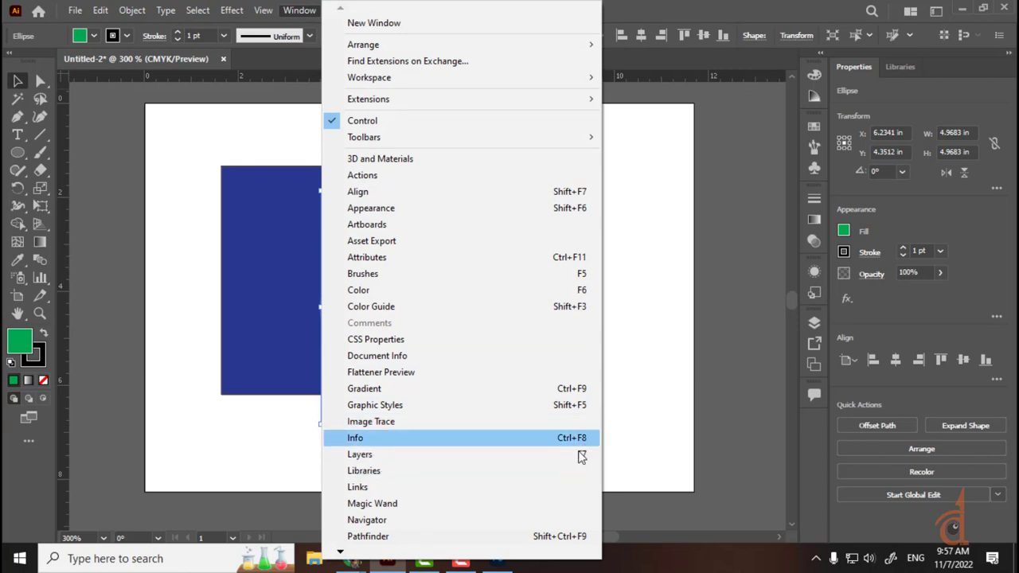
click(656, 342)
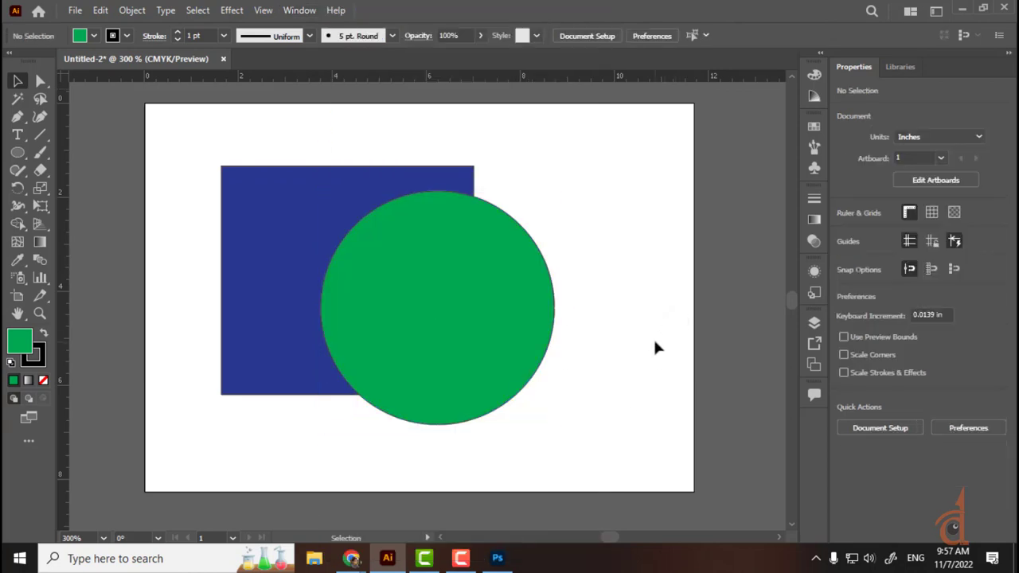
key(F7)
key(F7)
key(F7)
key(F7)
key(F7)
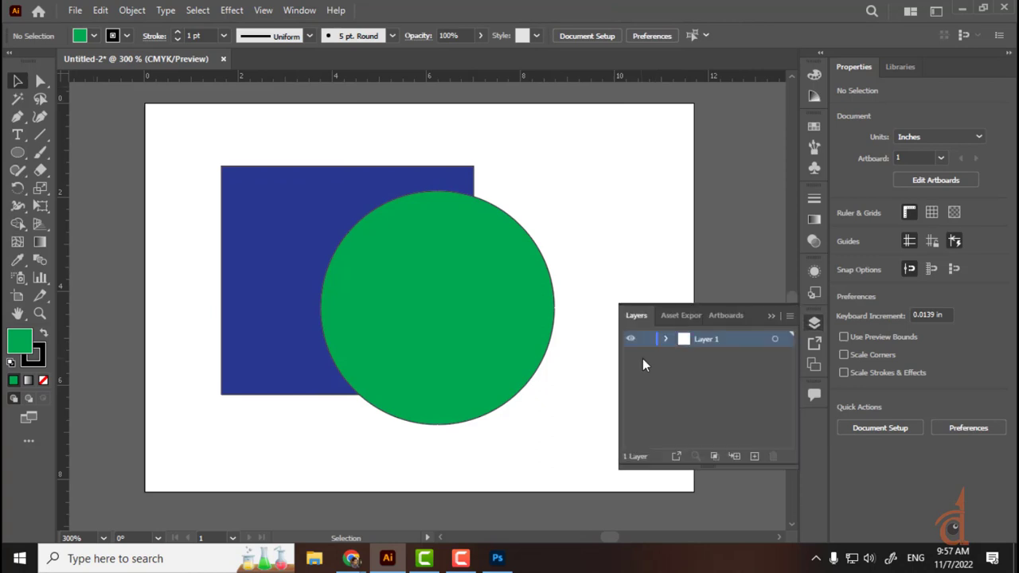
key(F7)
key(F7)
key(F7)
key(F7)
key(F7)
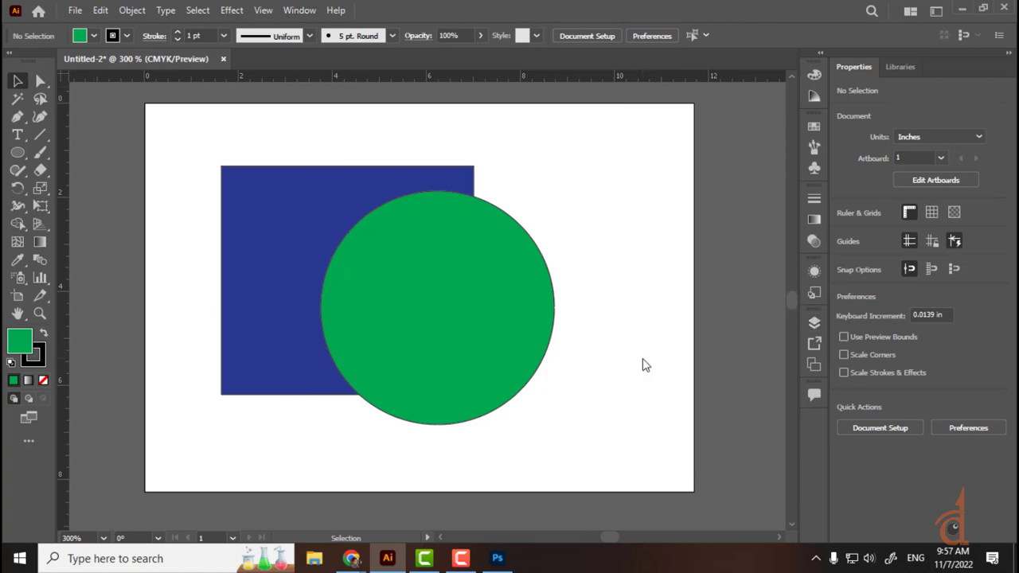
key(F7)
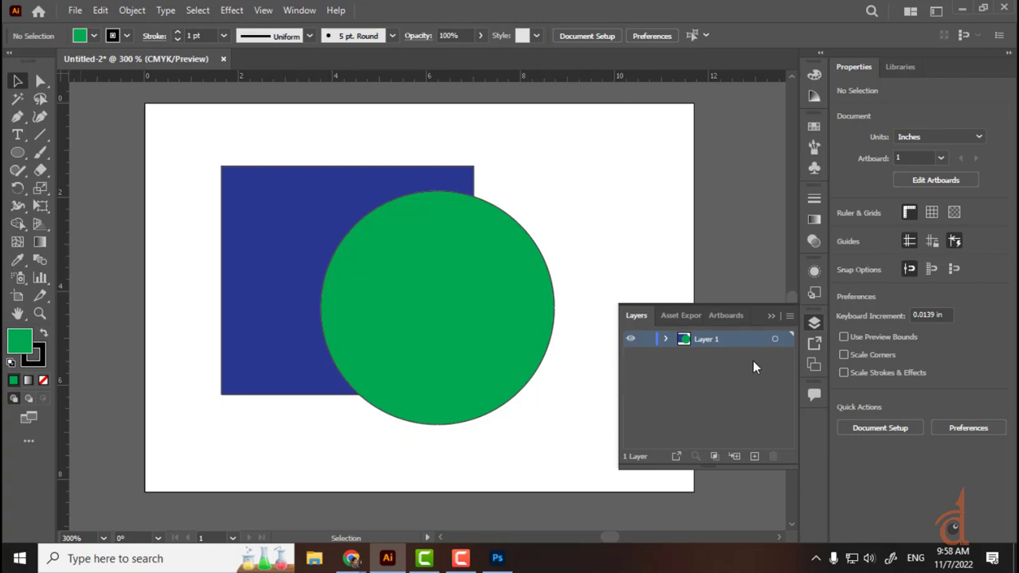
Step: Expand Layer 1 to list the Ellipse above the Rectangle
click(666, 339)
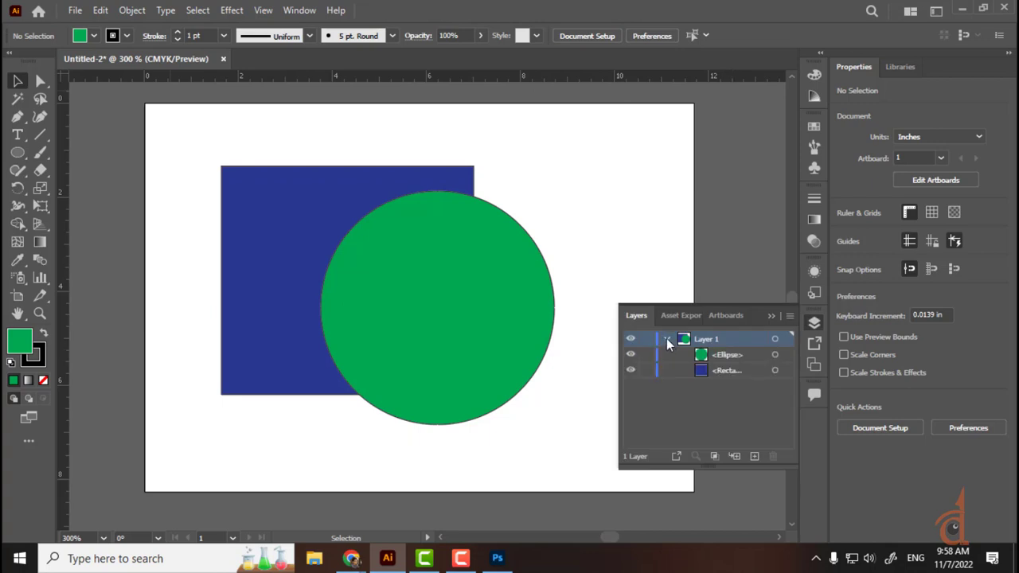
click(729, 358)
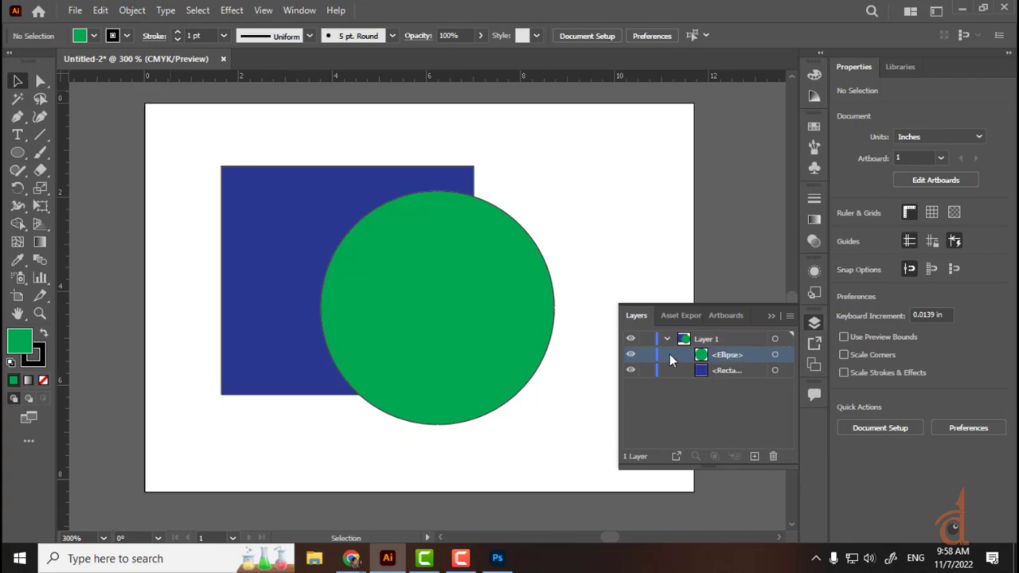
click(733, 368)
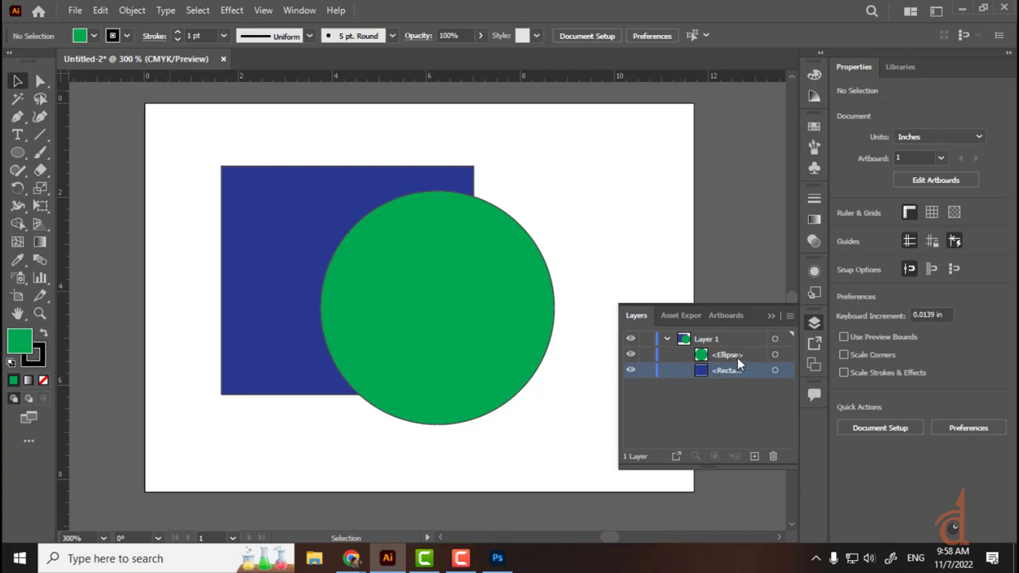
drag(738, 359, 733, 381)
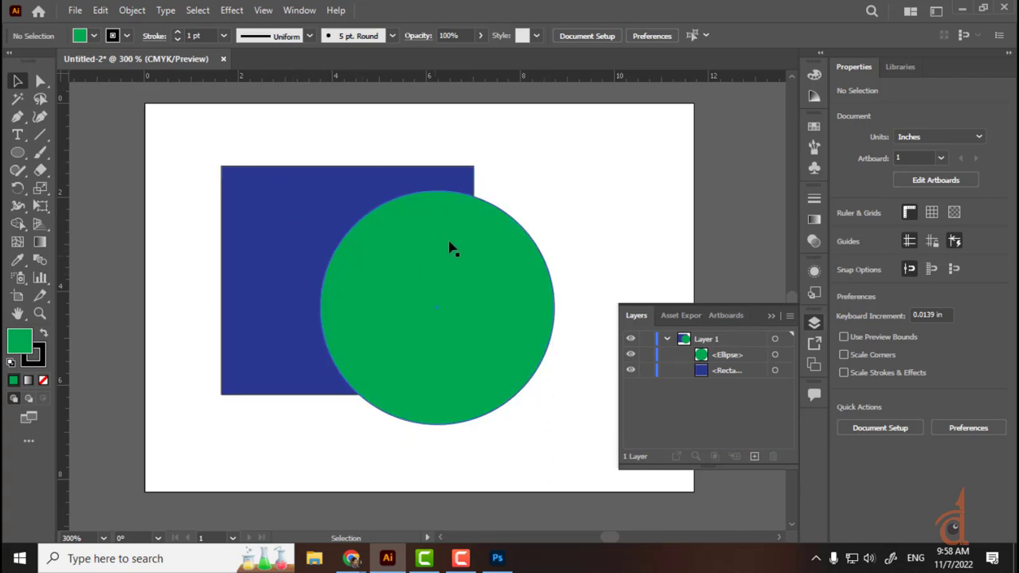
Step: Tear off the shape tools as a floating panel and choose the Star tool
click(21, 152)
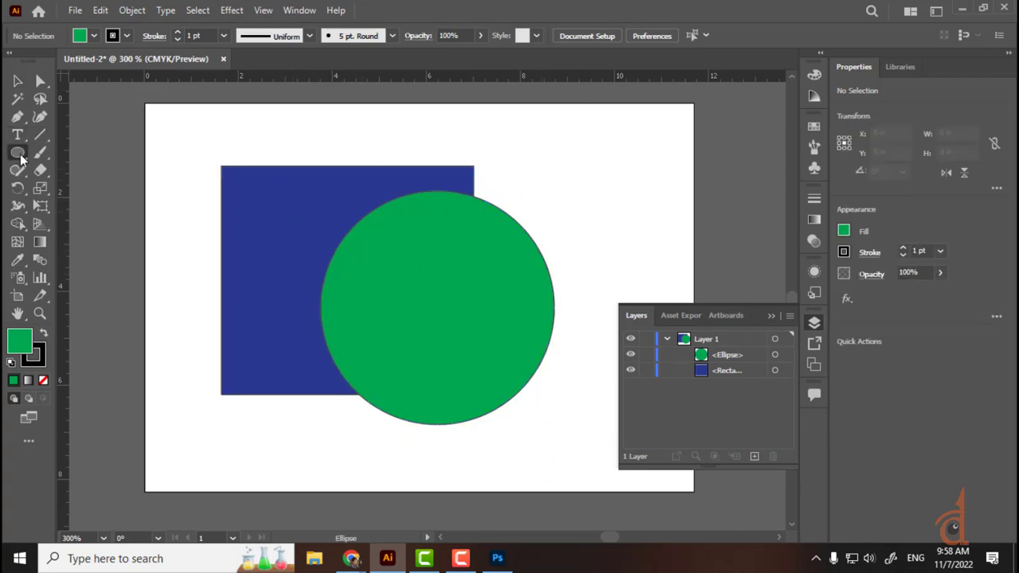
click(69, 206)
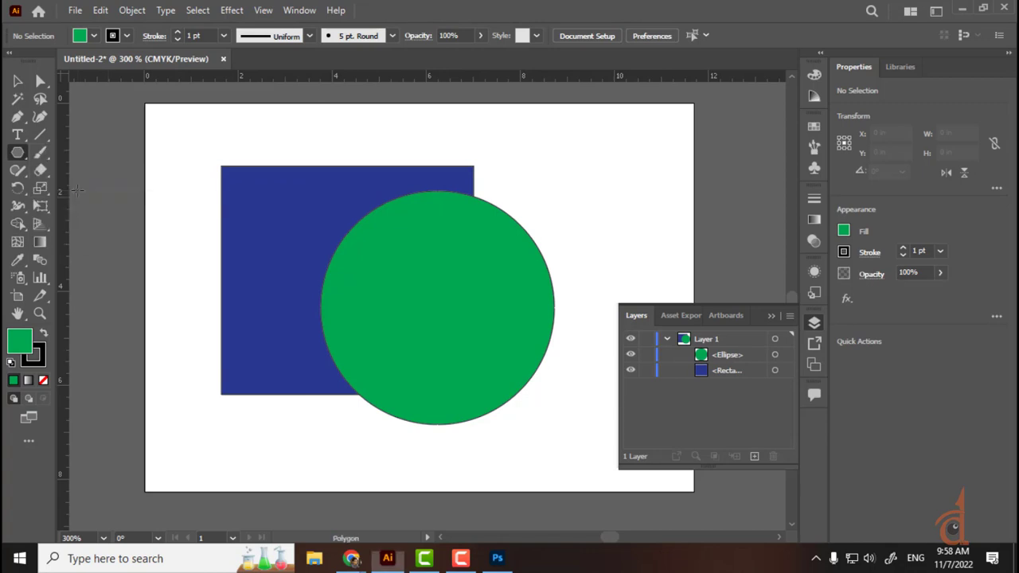
click(18, 152)
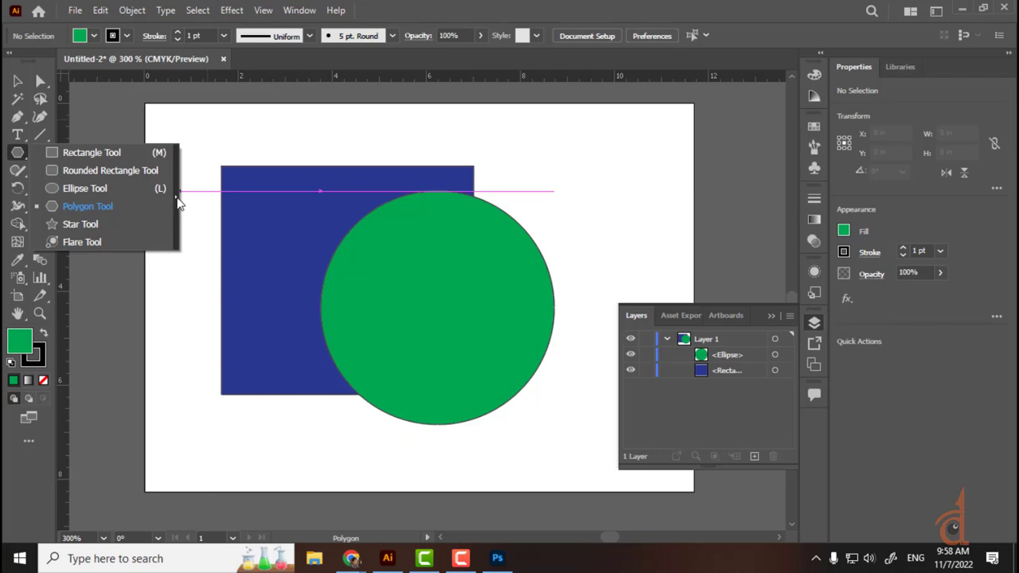
click(178, 203)
drag(114, 166, 152, 100)
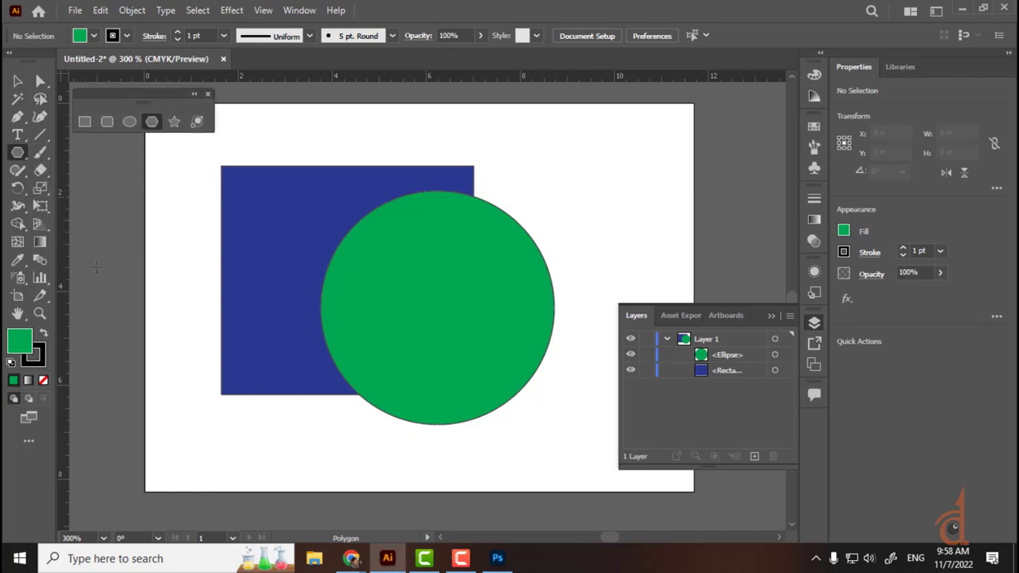
click(19, 153)
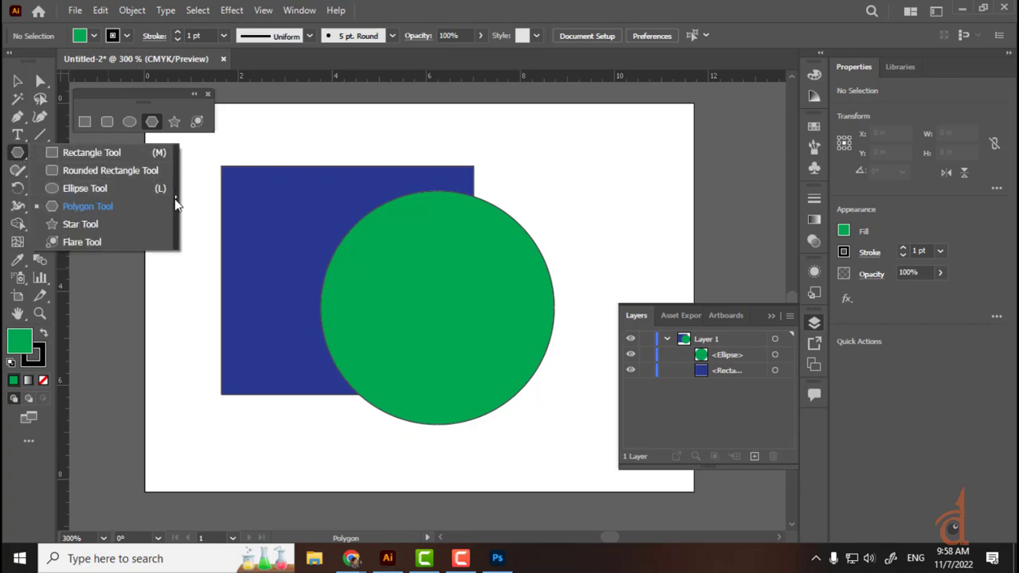
drag(152, 93, 153, 91)
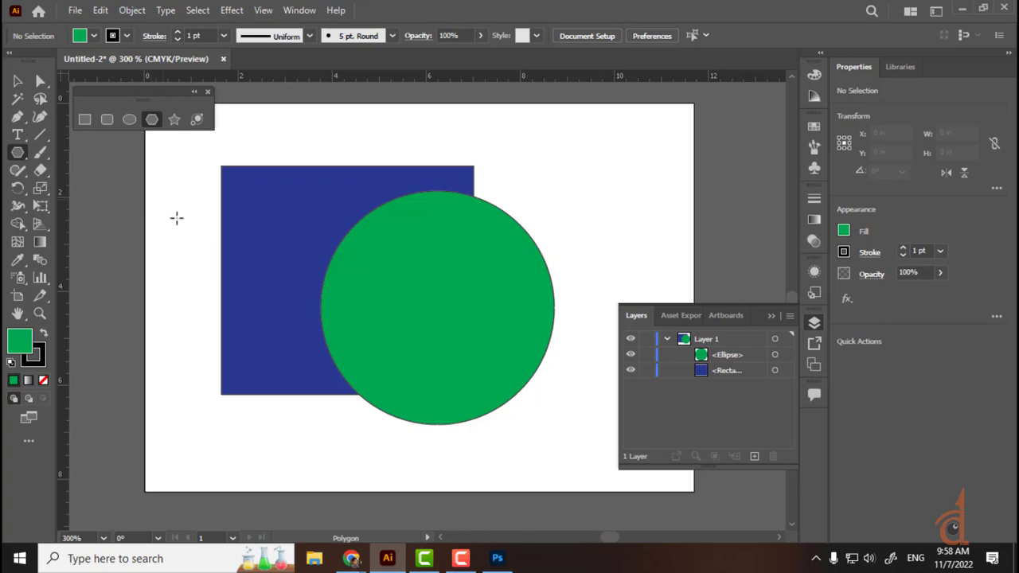
click(174, 119)
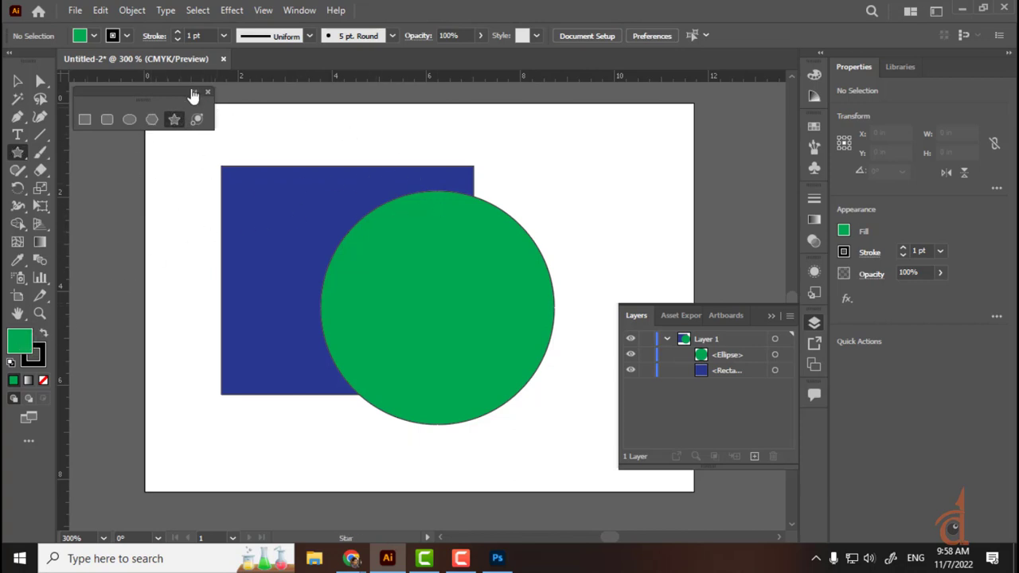
Step: Set the fill to light blue and draw a star near the artboard top
click(93, 35)
click(105, 71)
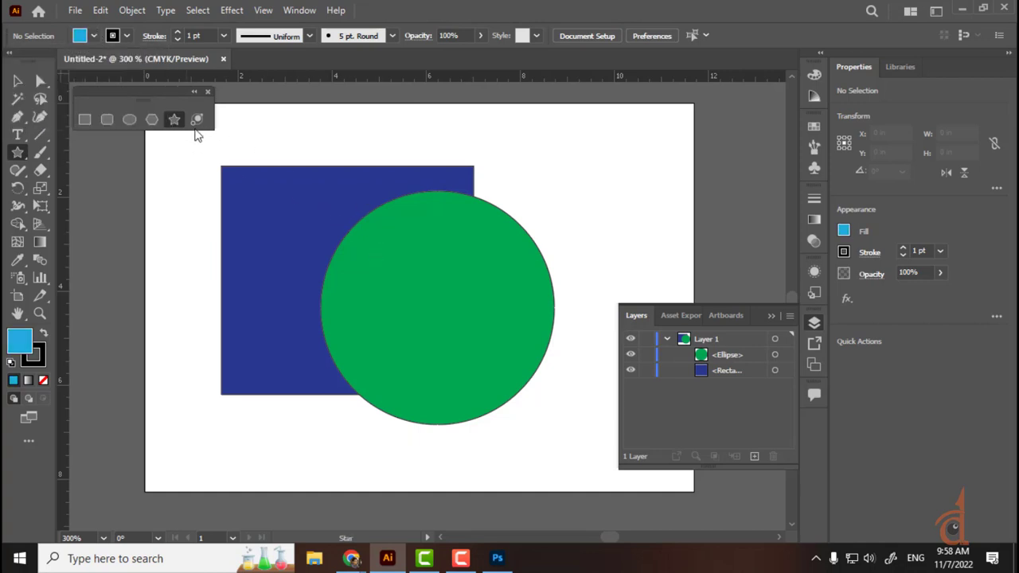
drag(300, 132, 367, 232)
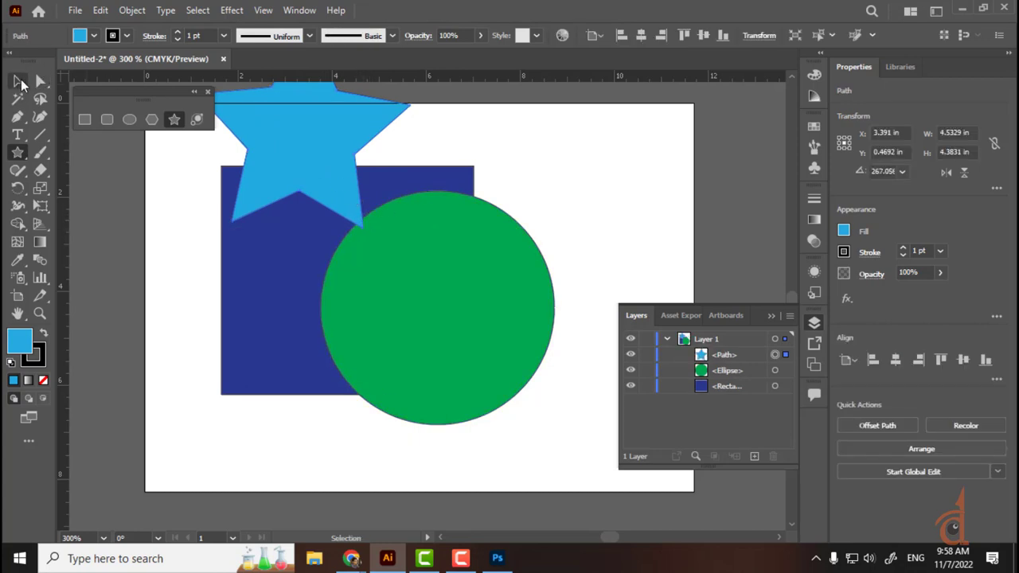
Step: Drag the star down over the circle's lower edge and recolour it pink
click(18, 81)
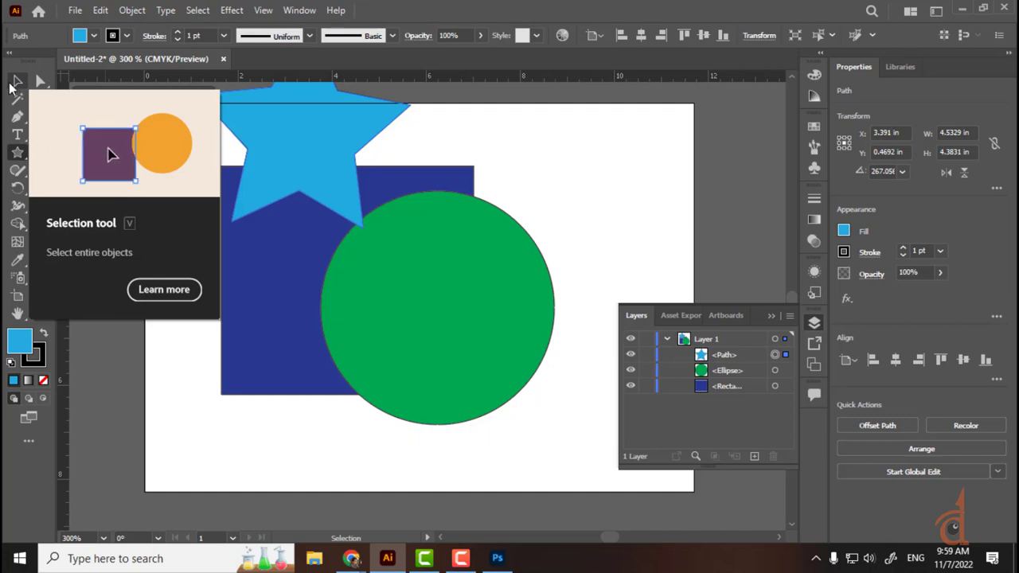
drag(371, 141, 392, 390)
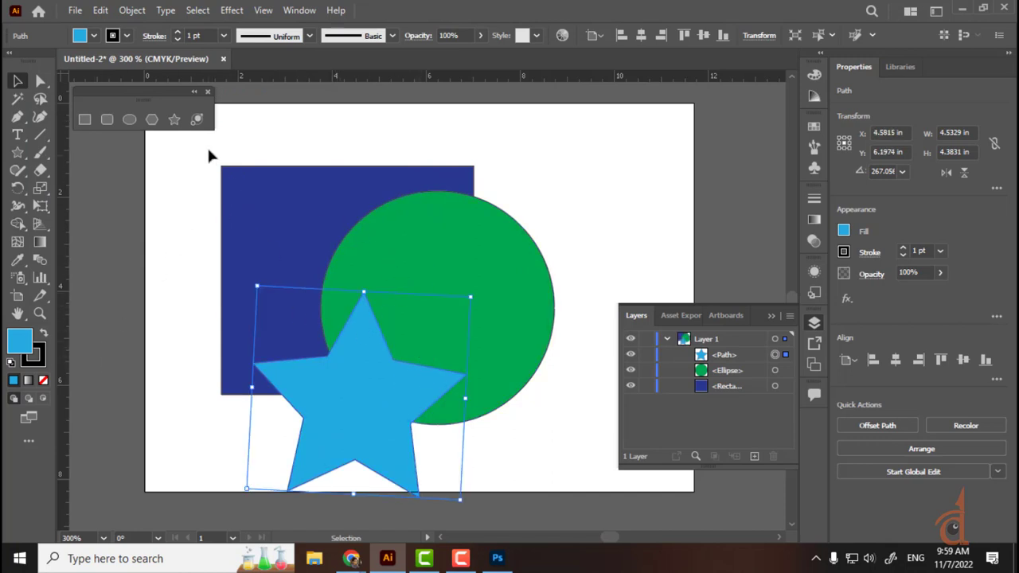
click(152, 118)
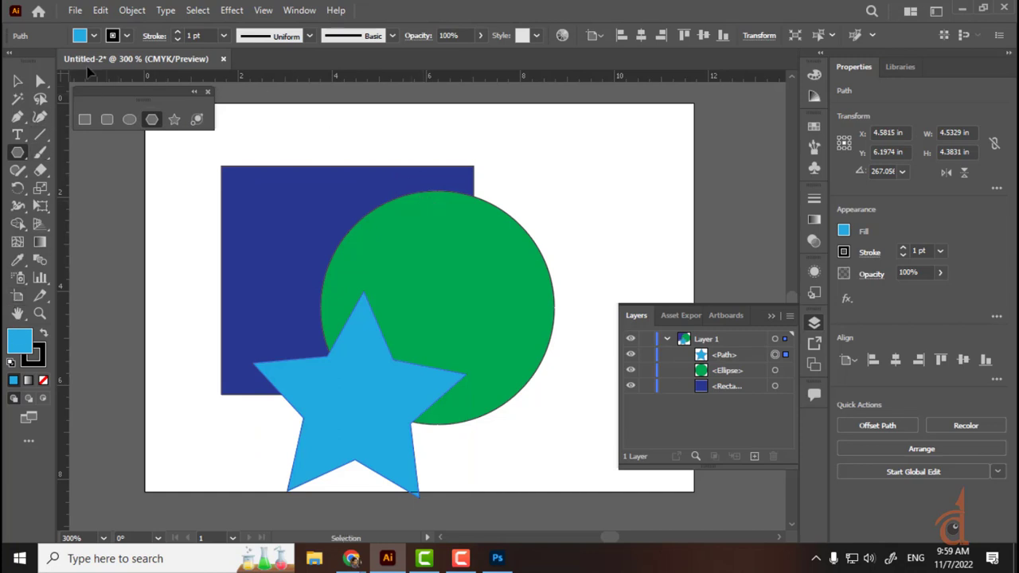
click(93, 37)
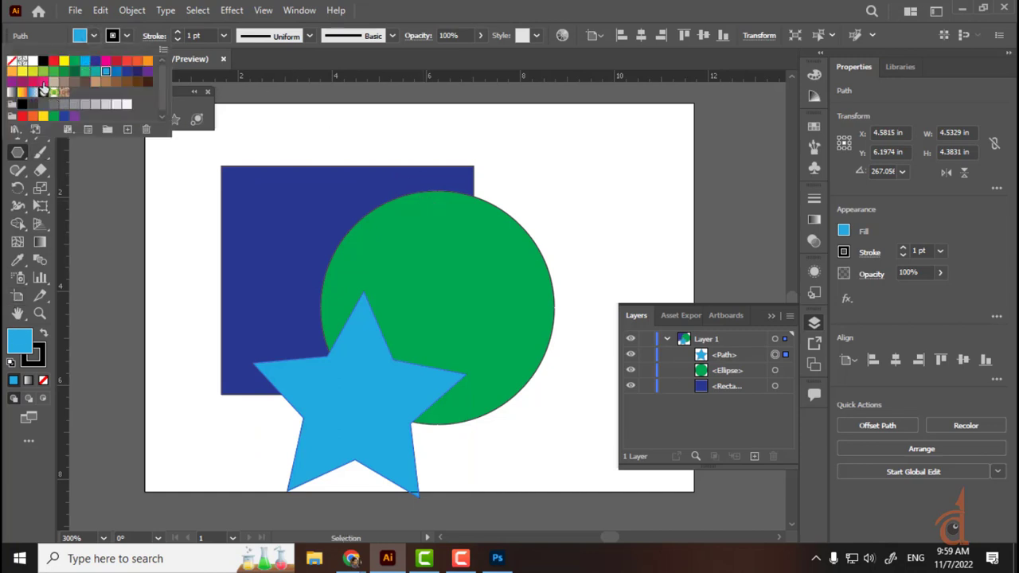
click(43, 82)
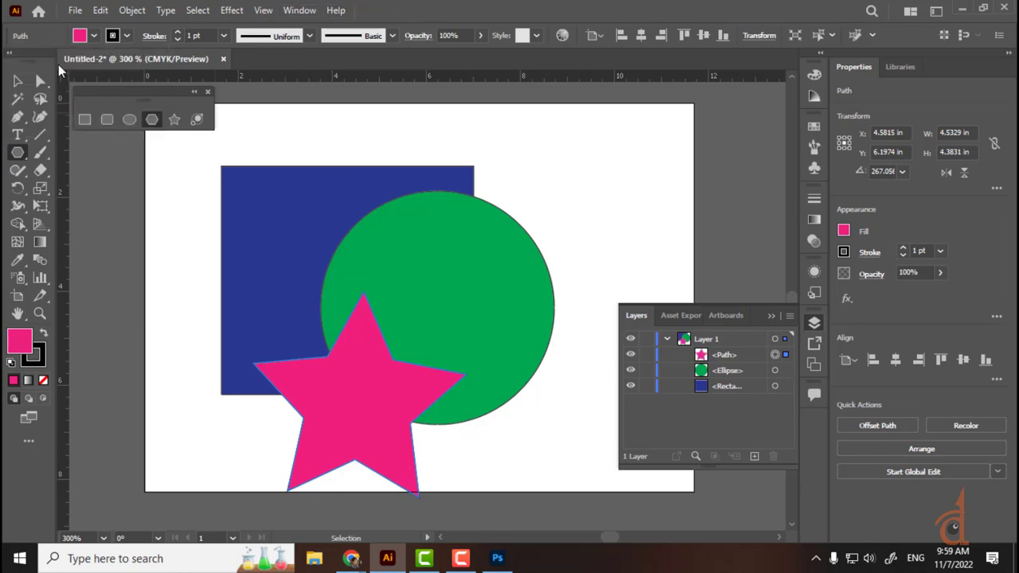
click(17, 80)
click(130, 186)
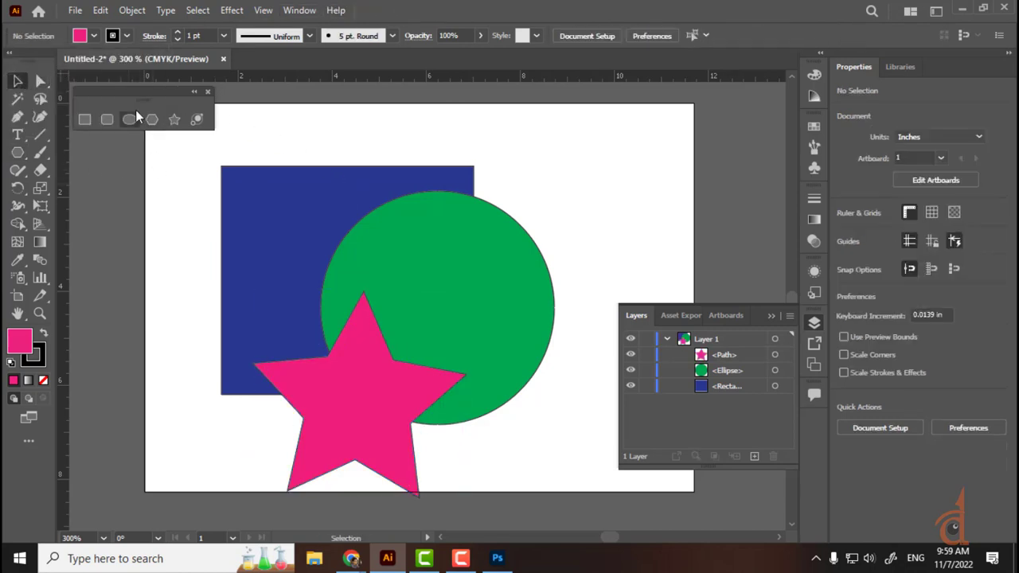
Step: Set the fill colour to green hex 84C100 in the Color Picker
click(152, 118)
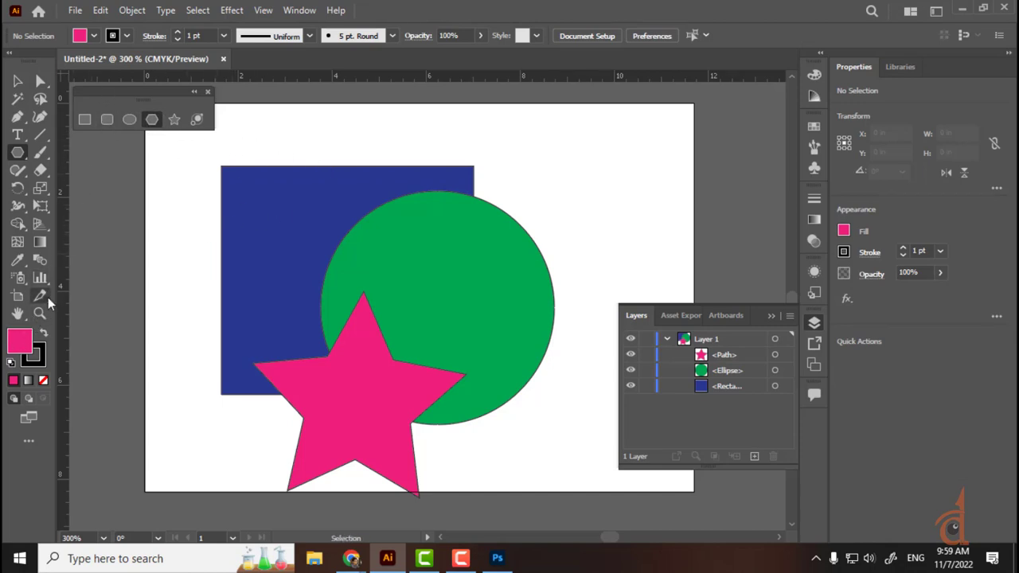
double_click(31, 338)
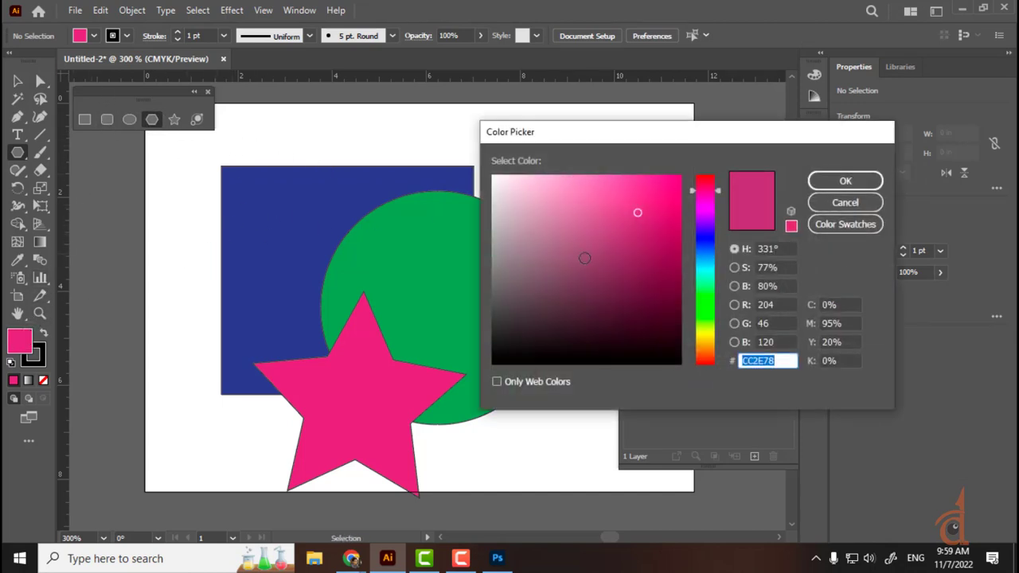
drag(708, 346, 714, 326)
text(84C100)
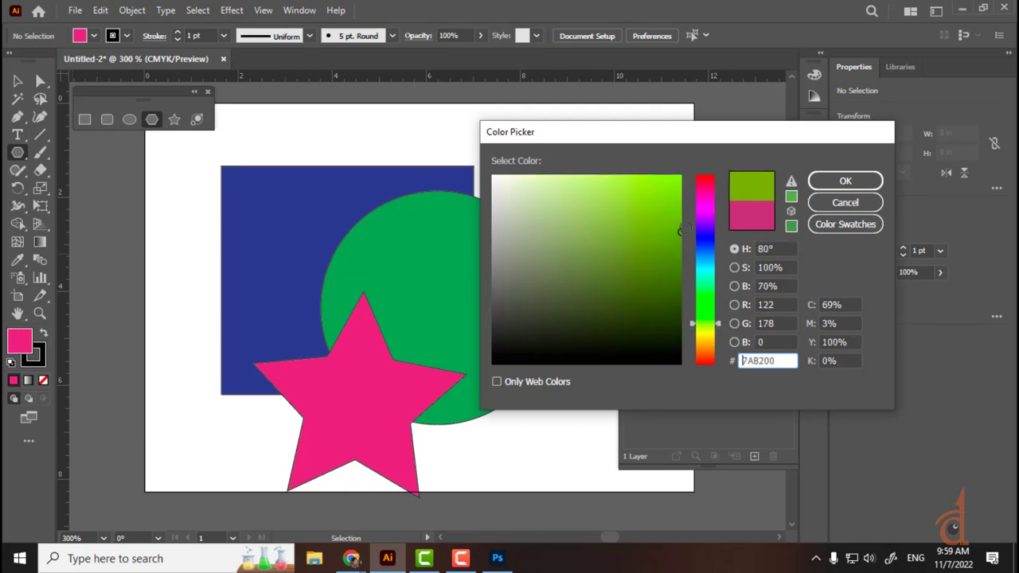
click(836, 183)
Step: Draw a hexagon at the artboard's upper right and fill it purple
drag(526, 177, 610, 247)
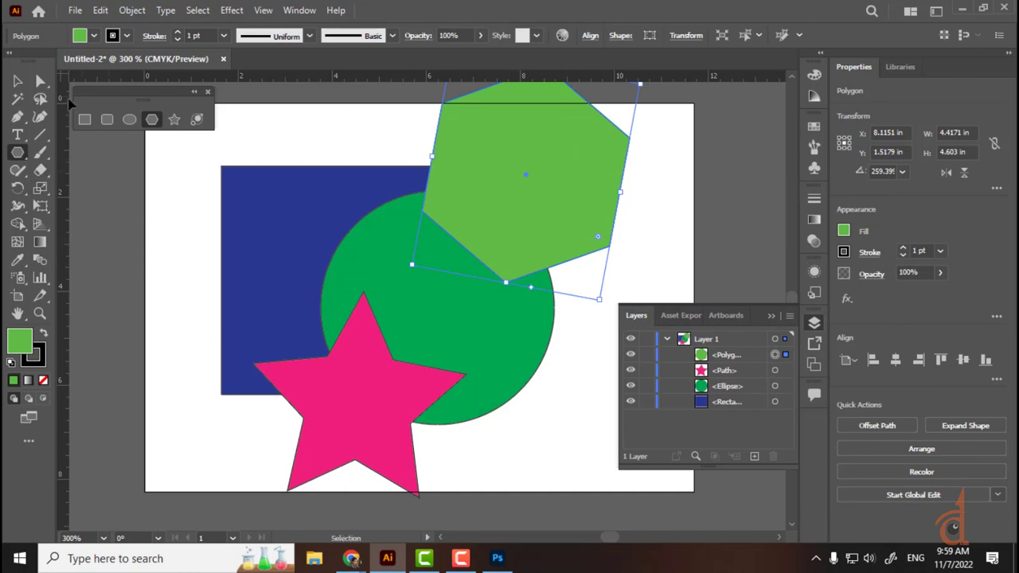
click(94, 43)
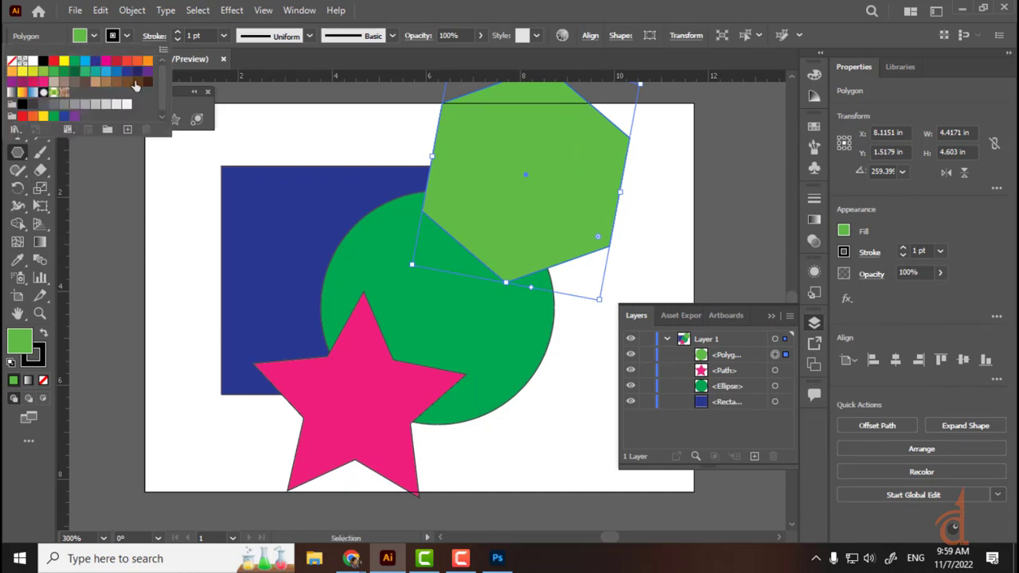
click(20, 81)
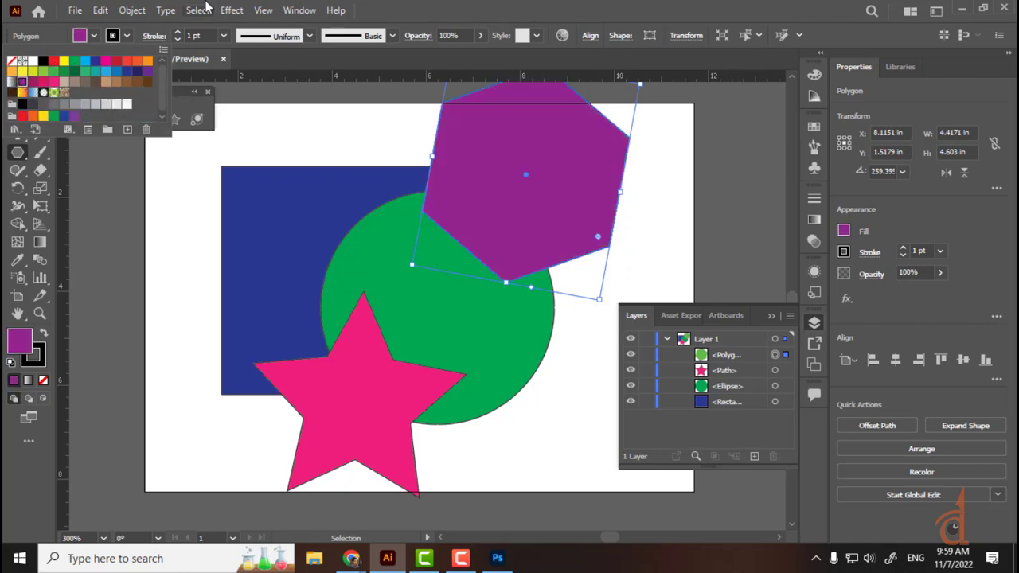
click(397, 6)
click(20, 81)
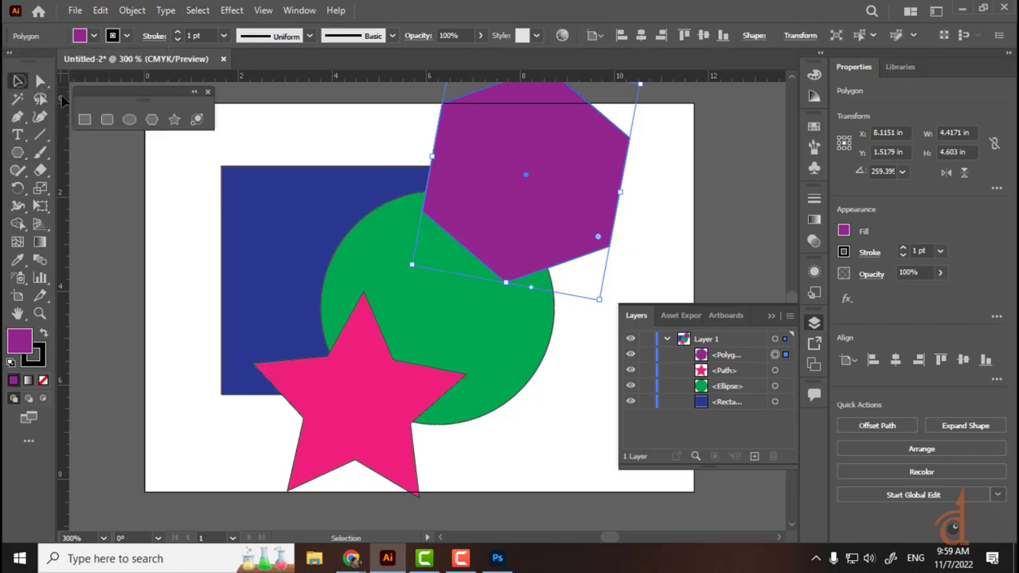
Step: Move the purple hexagon down and left over the circle and the star's arm
drag(522, 224, 507, 297)
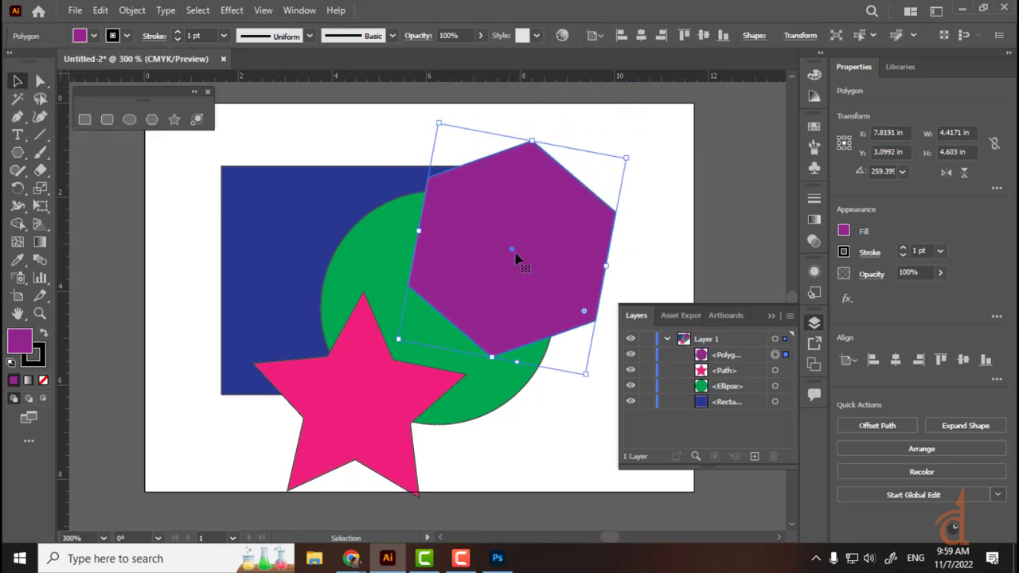
click(729, 357)
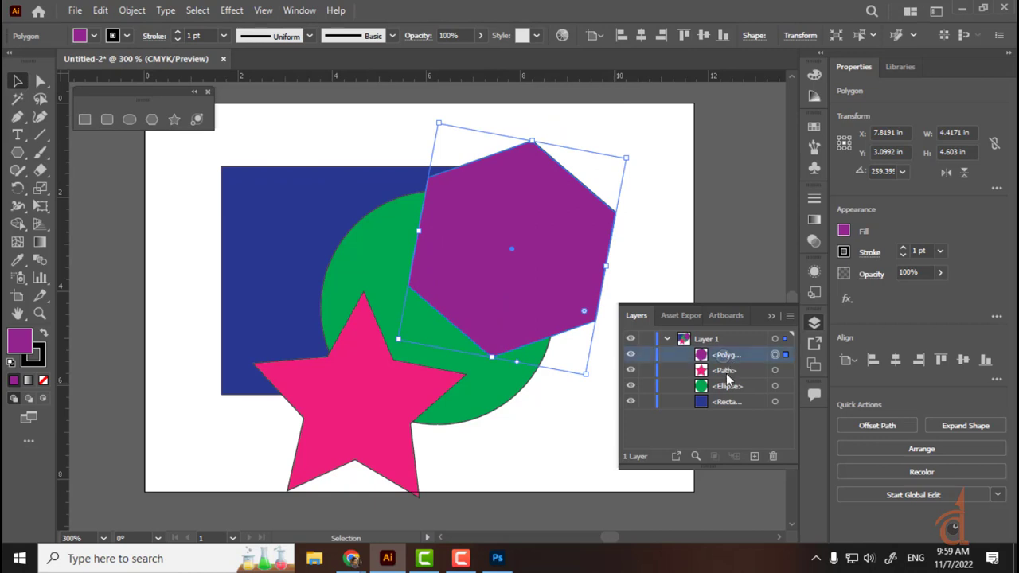
drag(516, 262, 497, 329)
click(725, 372)
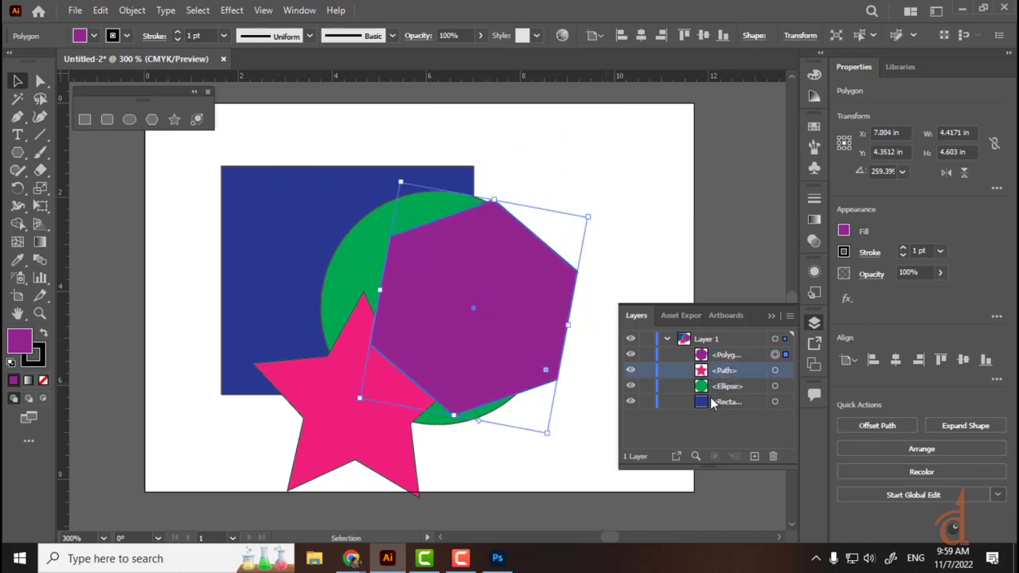
click(721, 403)
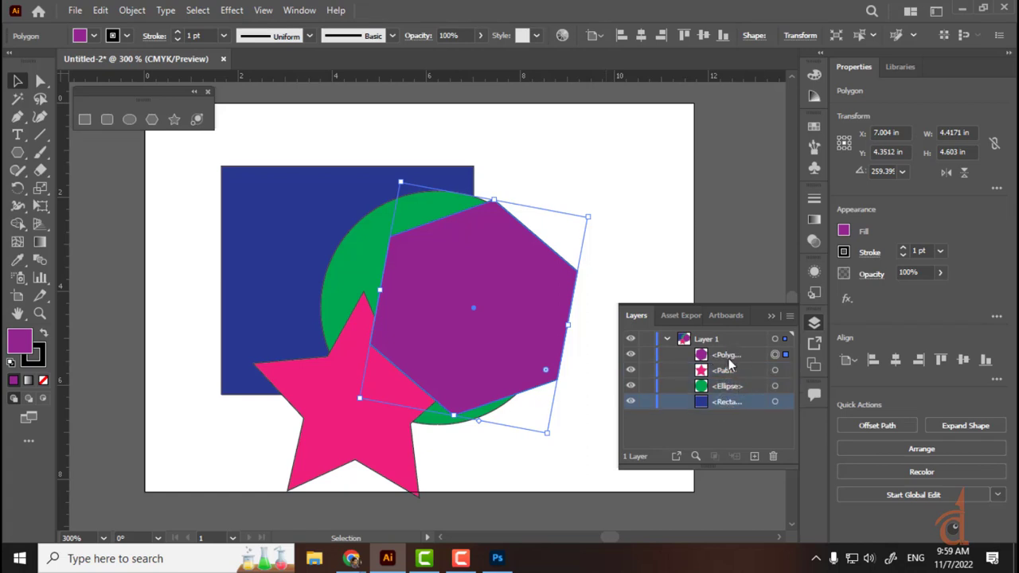
click(660, 220)
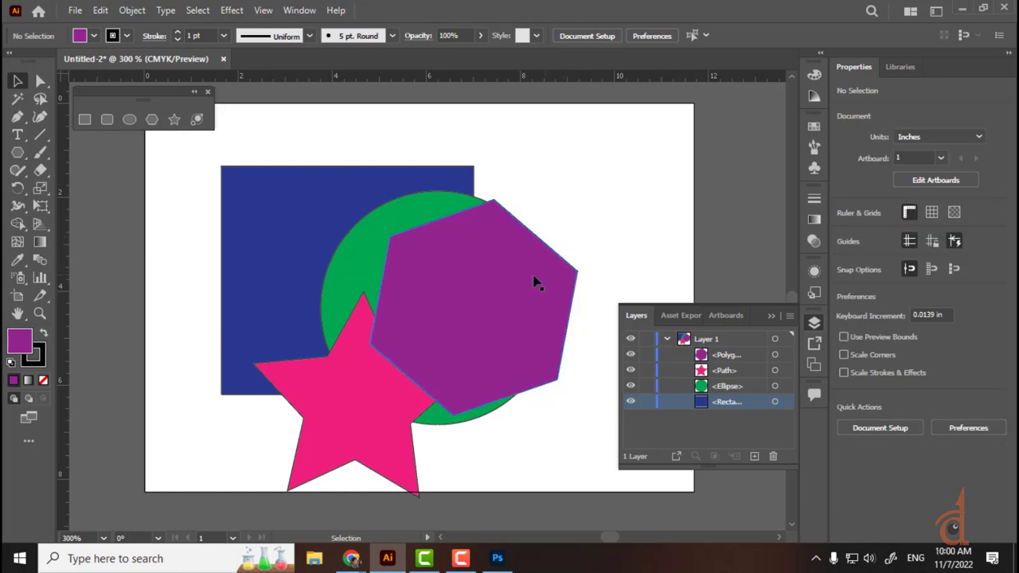
click(544, 304)
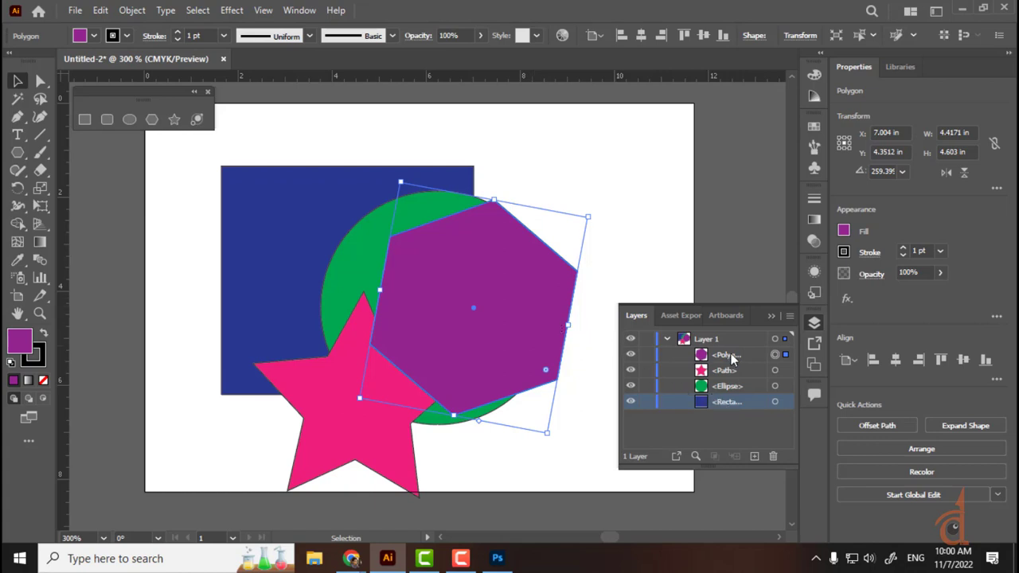
Step: Drag the hexagon's Layers row to the bottom and back to the top, then close Layers
drag(729, 357, 724, 406)
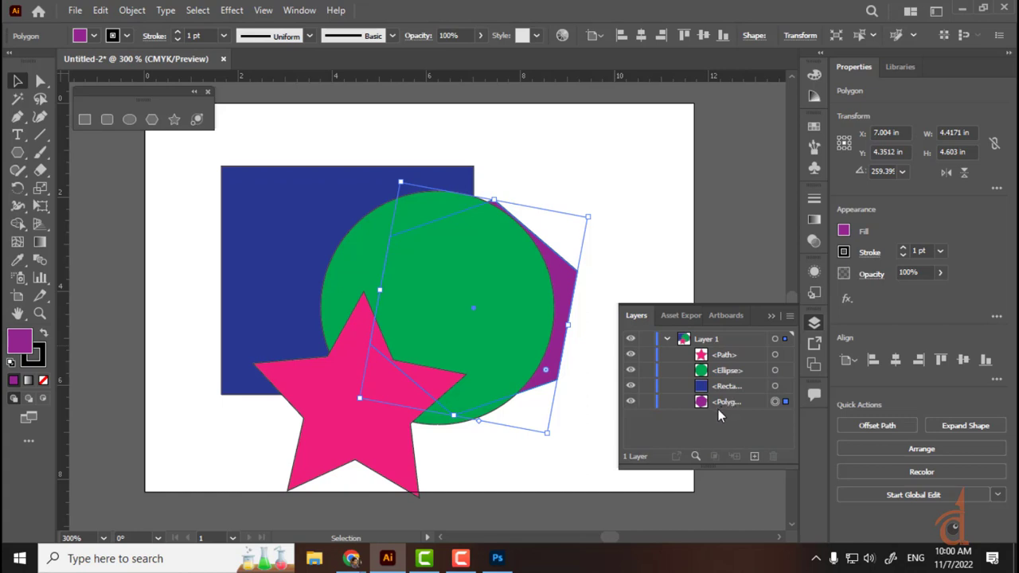
drag(724, 400, 738, 351)
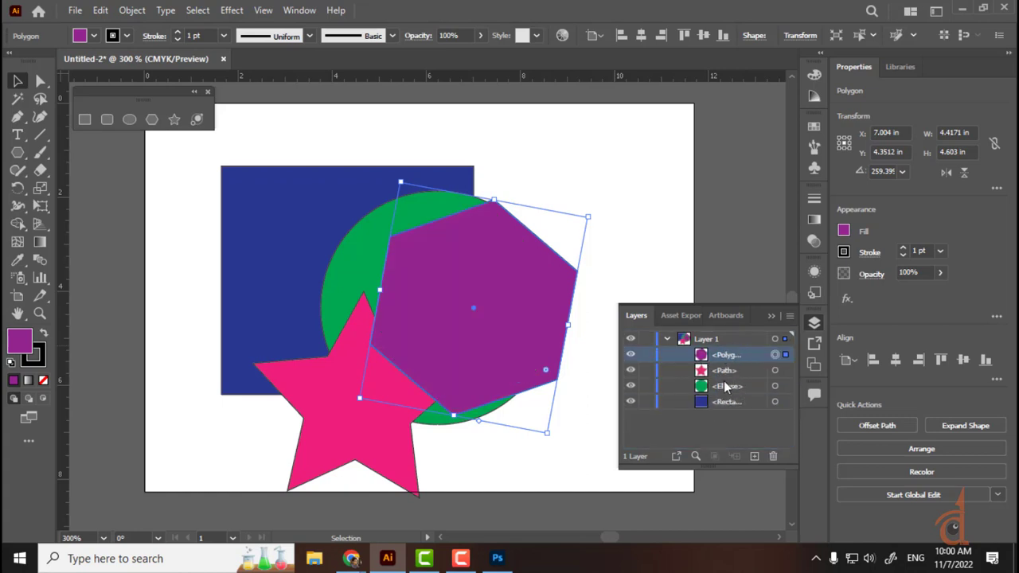
click(813, 323)
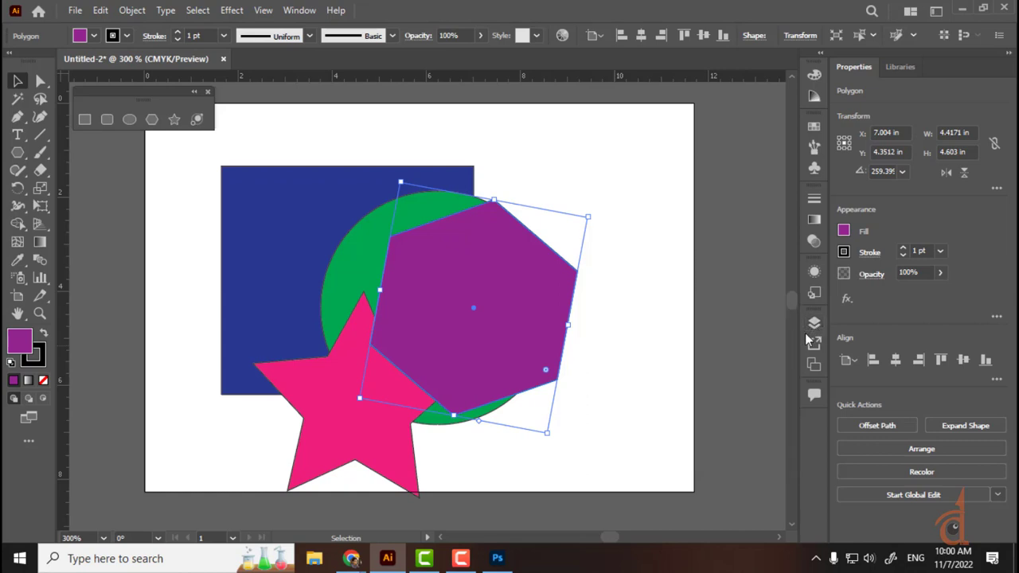
click(612, 279)
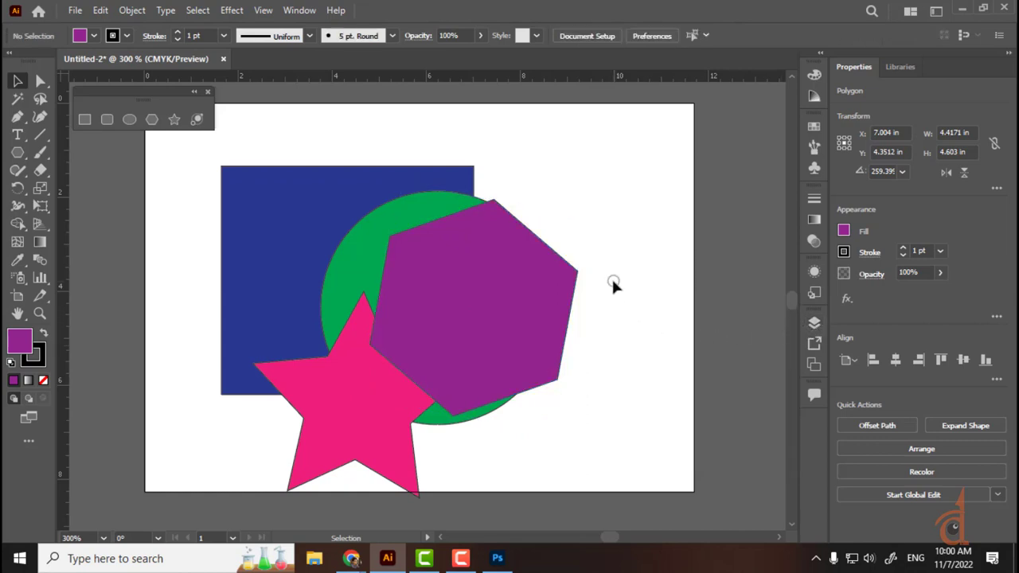
Step: Use Object > Arrange > Send Backward twice to put the hexagon behind the star, then the circle
click(442, 295)
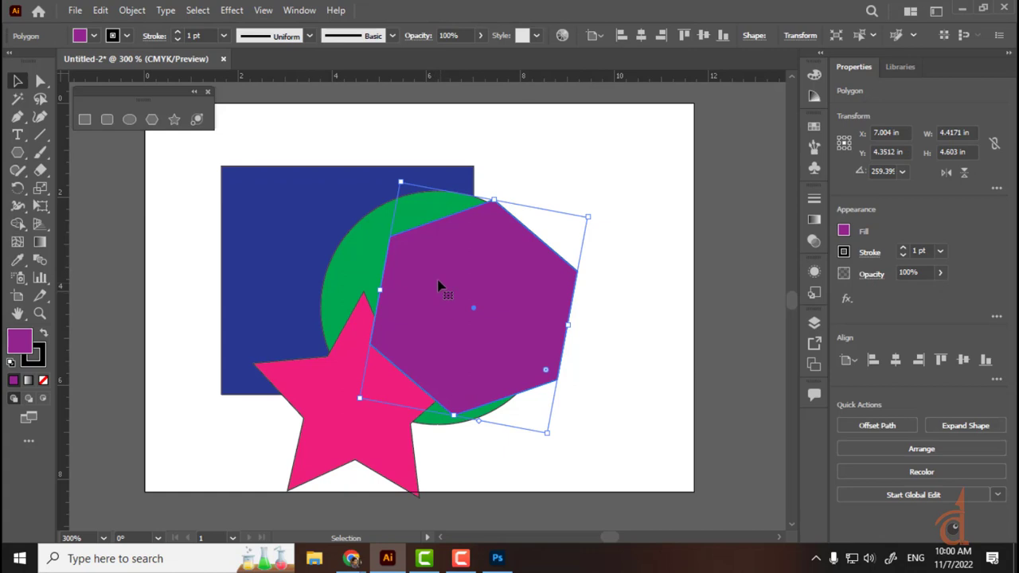
click(140, 9)
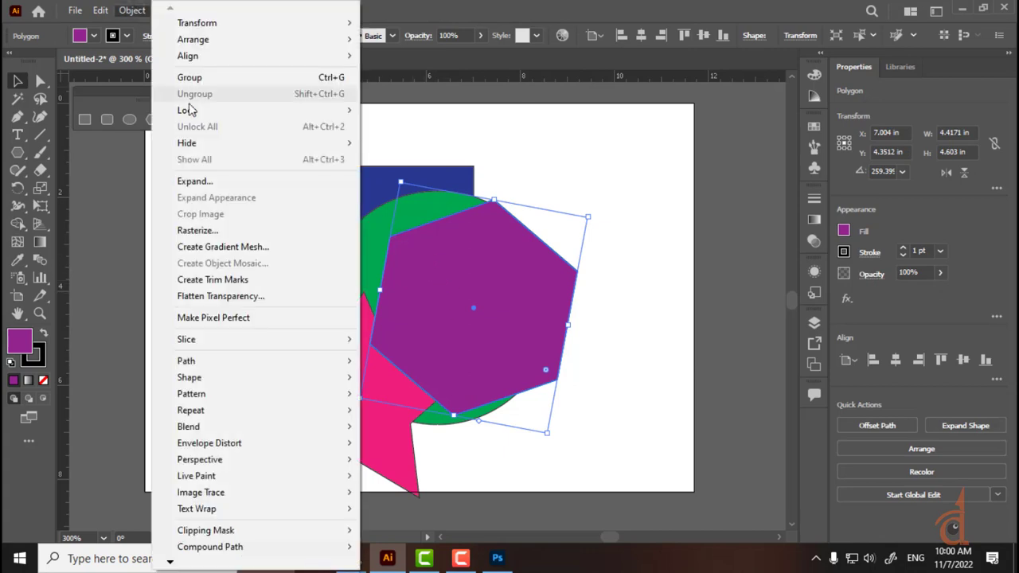
mouse_move(216, 41)
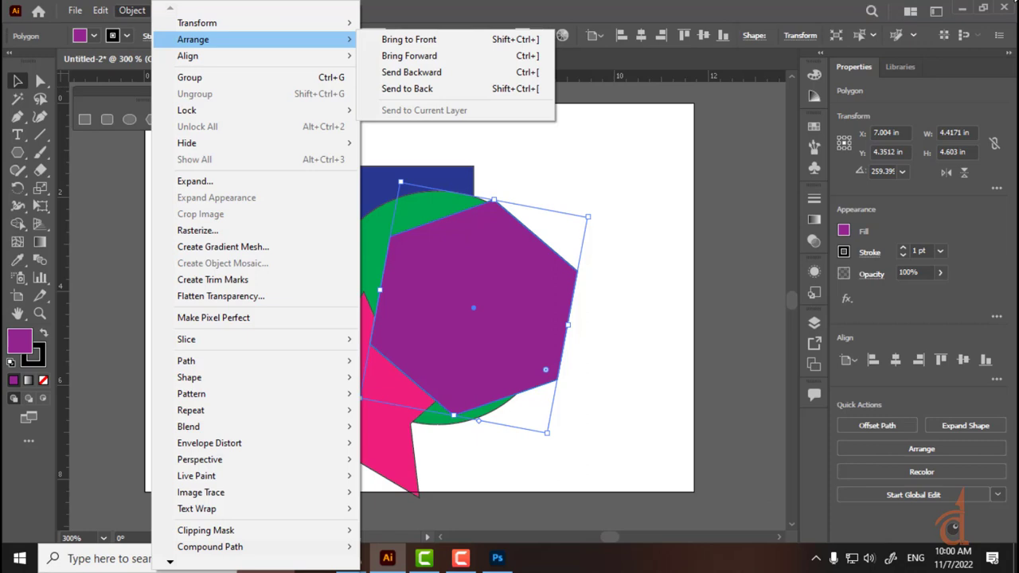
click(469, 3)
click(703, 219)
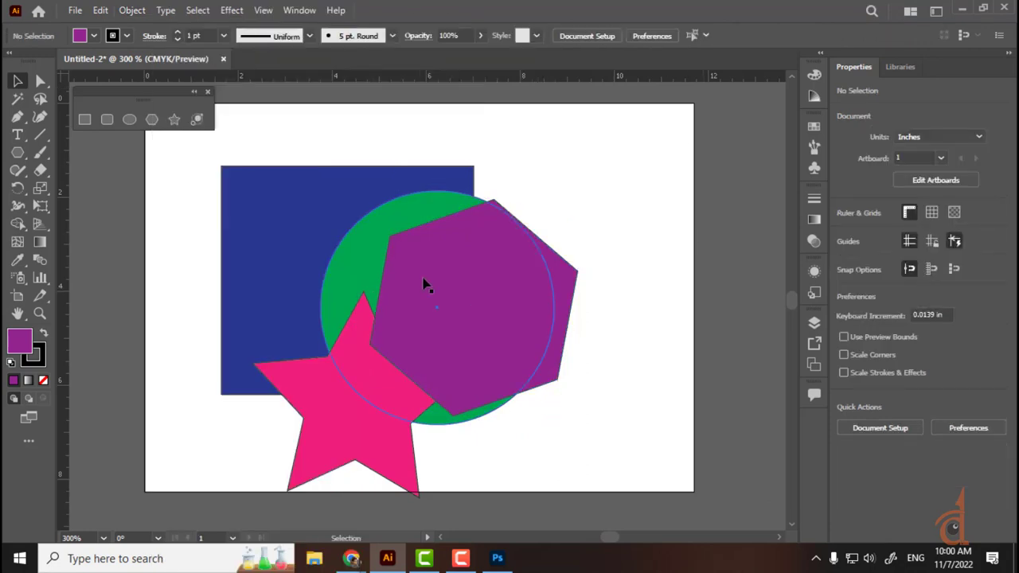
click(425, 285)
click(132, 9)
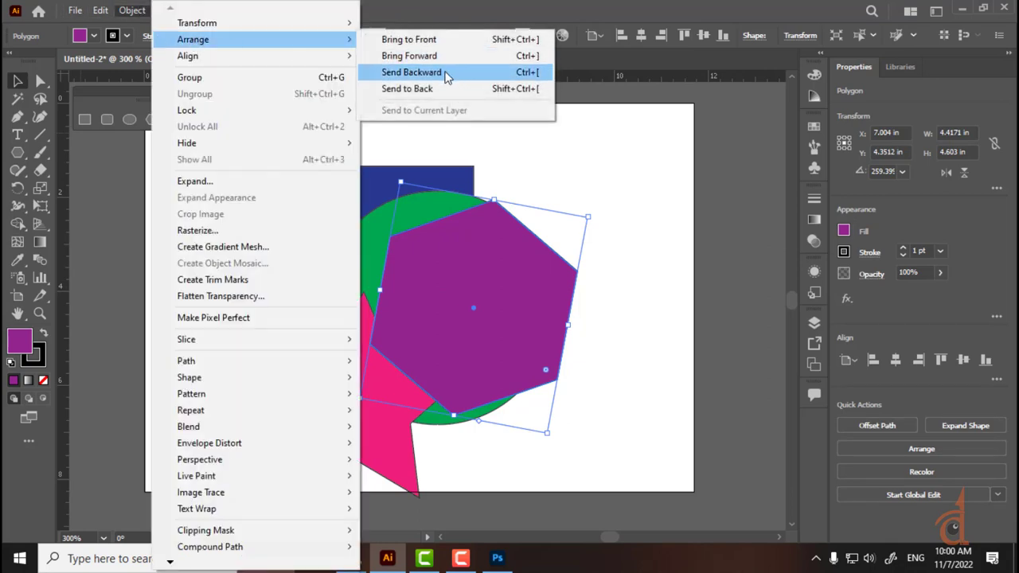
click(444, 73)
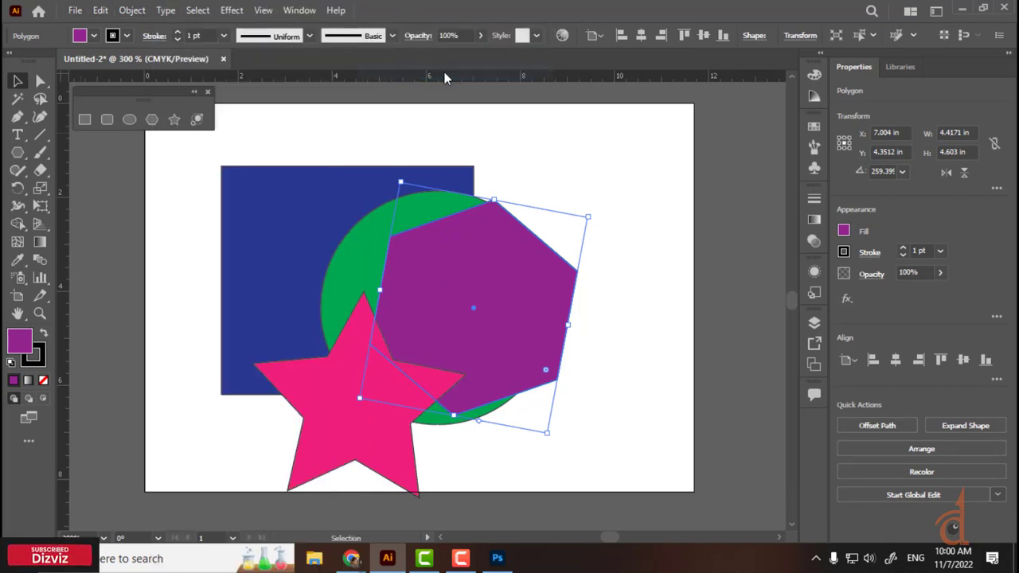
click(132, 10)
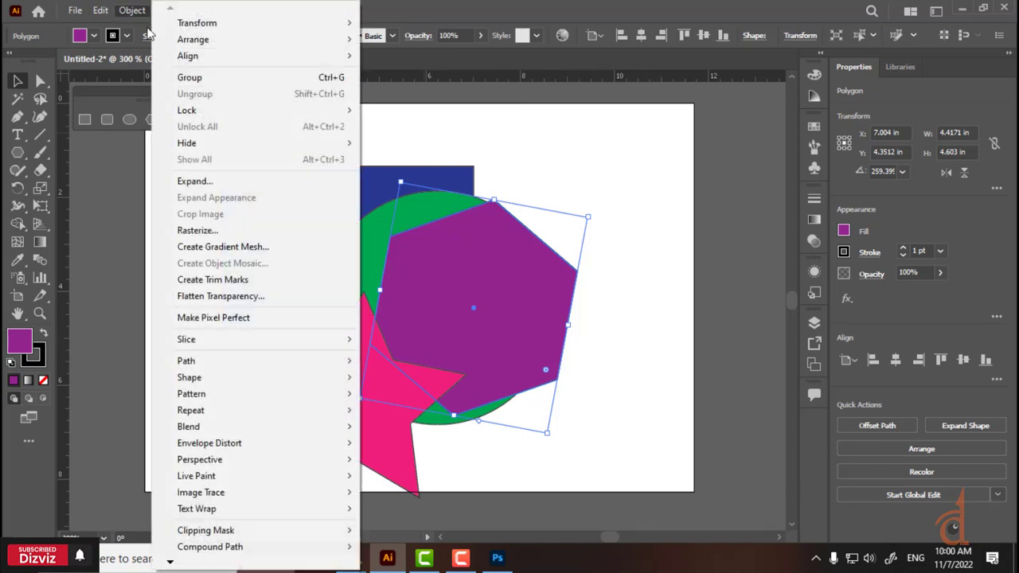
mouse_move(191, 42)
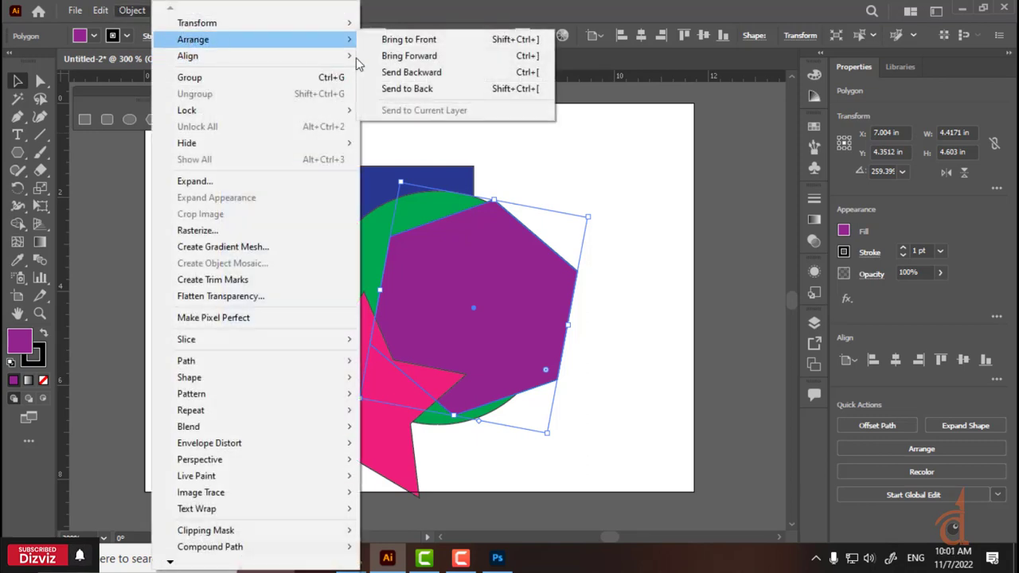
click(468, 73)
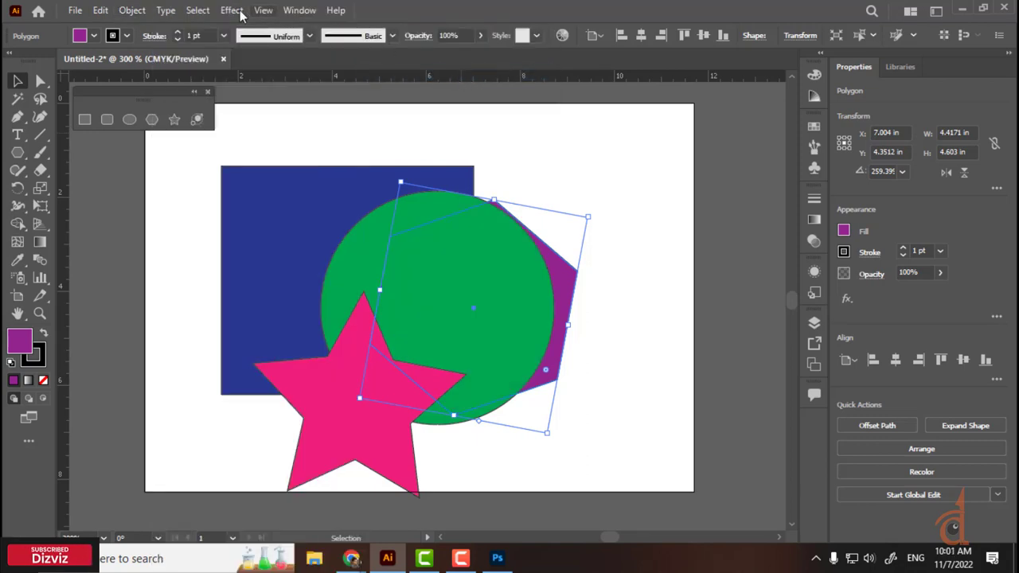
Step: Send the hexagon all the way back with Object > Arrange > Send to Back
click(102, 11)
click(120, 11)
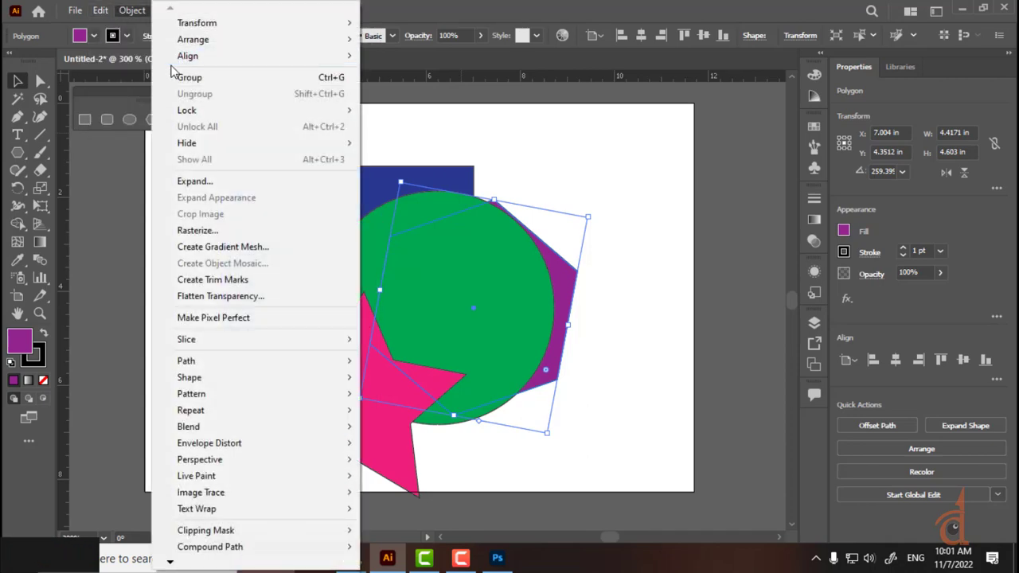
mouse_move(195, 40)
click(408, 89)
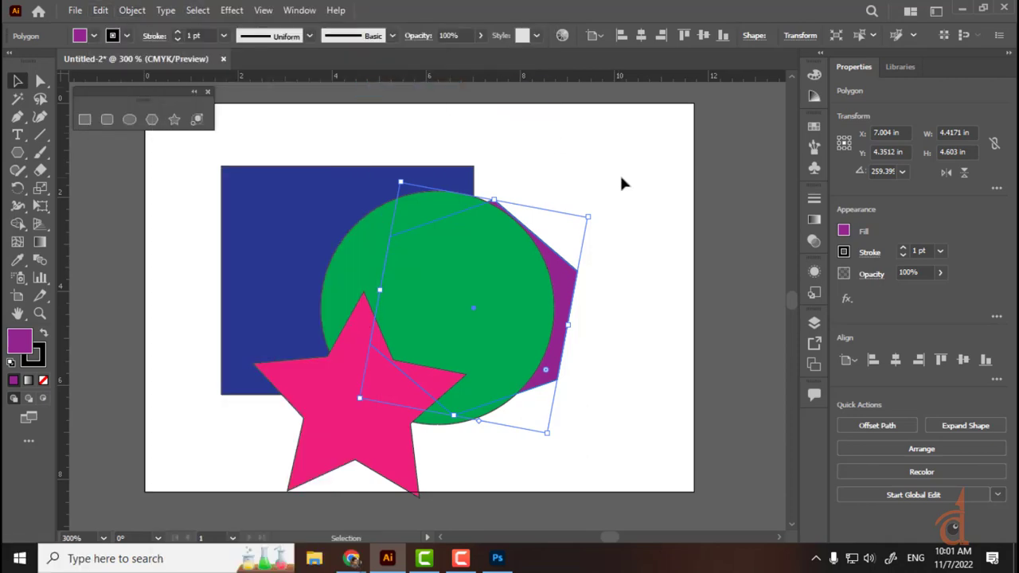
Step: Move the green circle down and to the right
click(559, 163)
drag(484, 282, 534, 368)
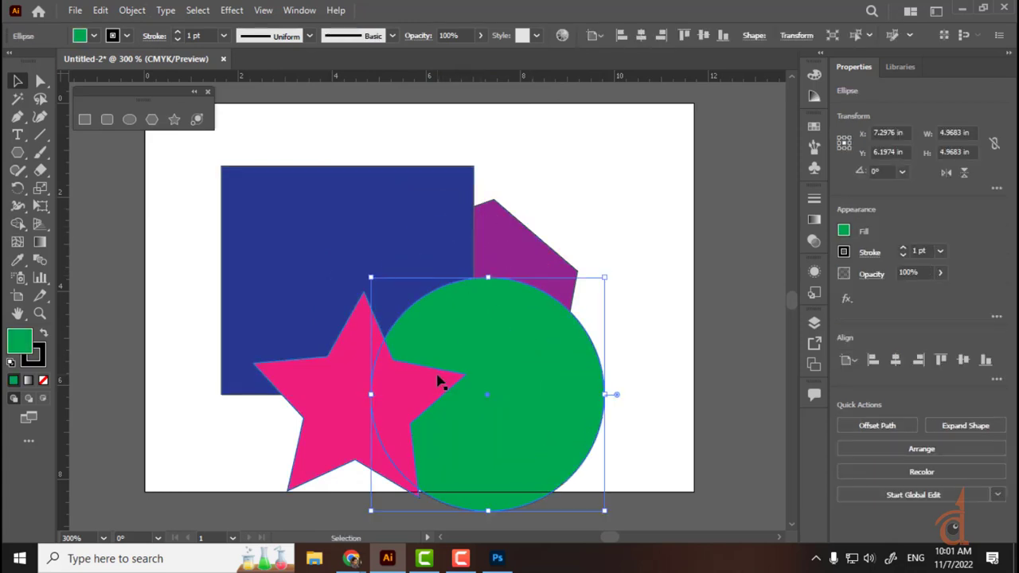
click(587, 234)
Step: Bring the purple hexagon to the front with Object > Arrange > Bring to Front
click(496, 232)
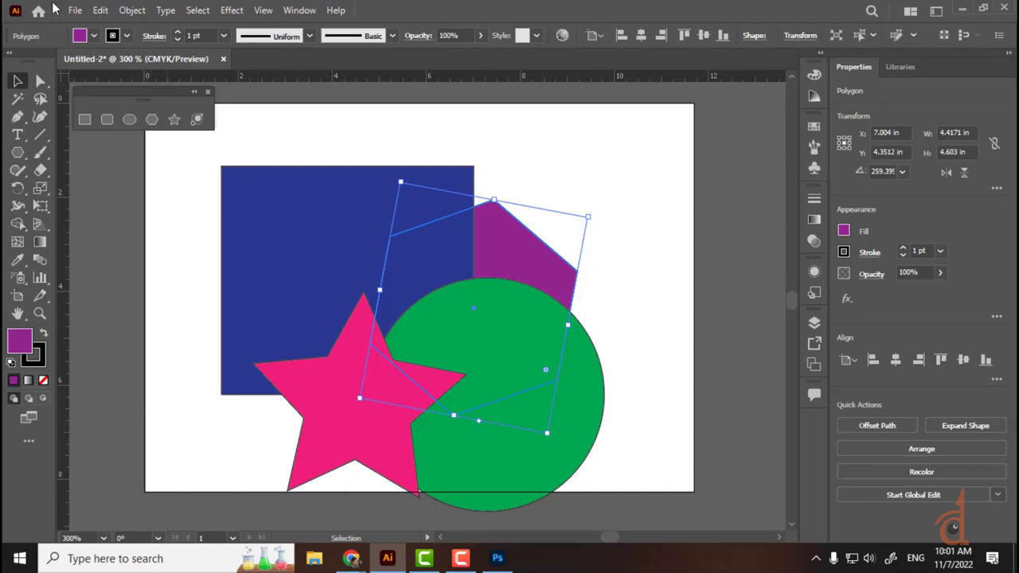
click(130, 11)
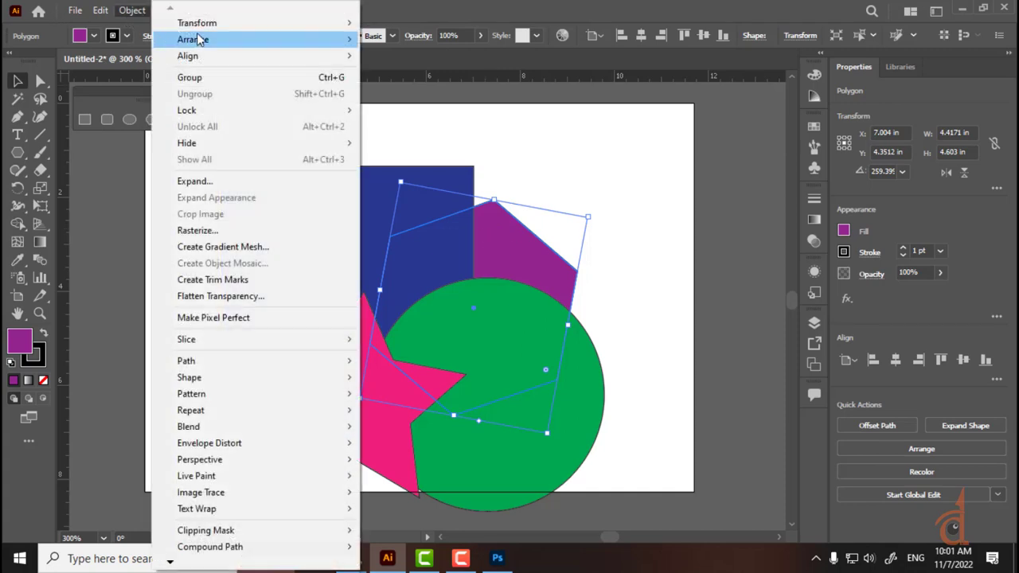
click(198, 39)
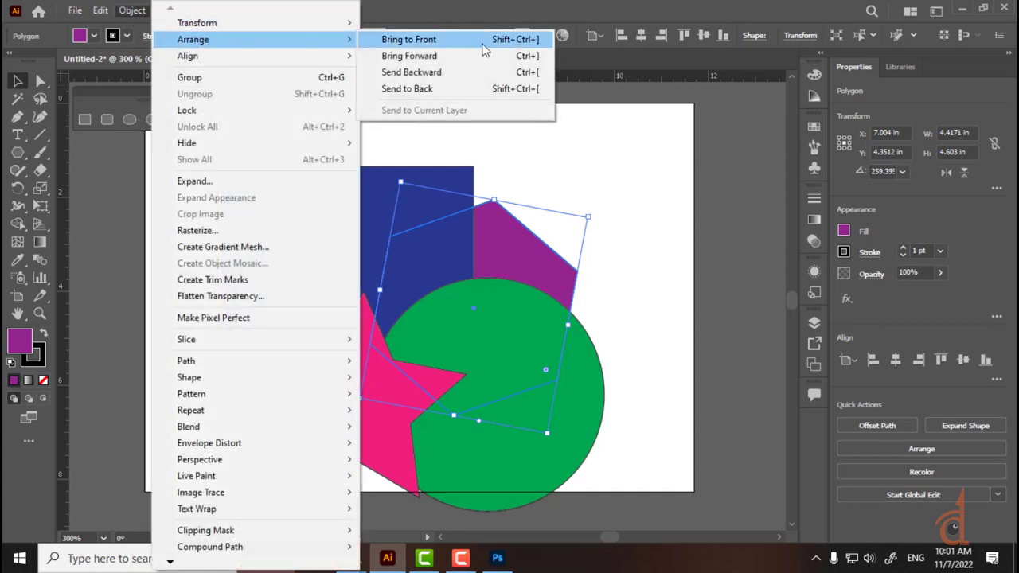
click(482, 44)
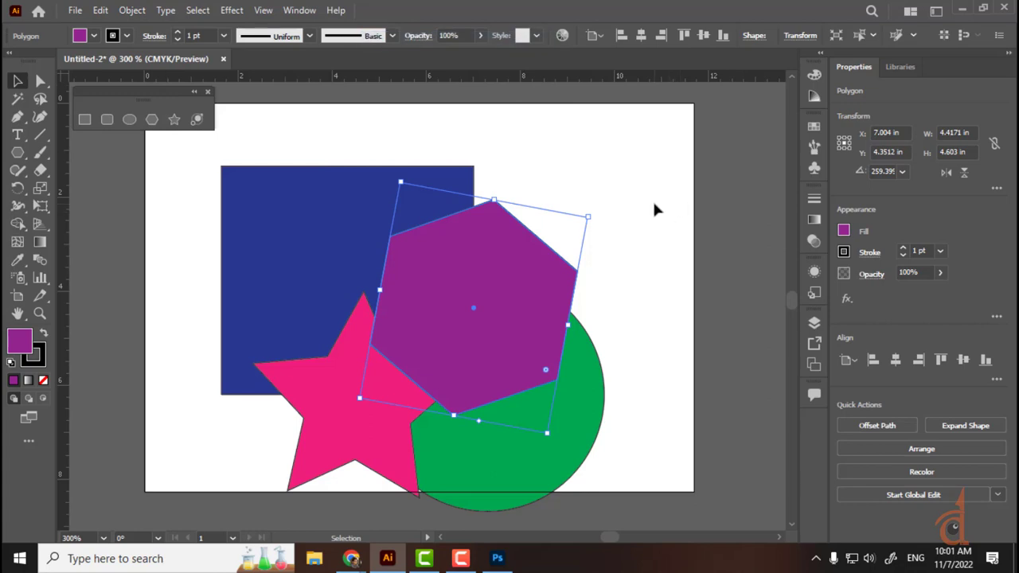
Step: Step the hexagon with Ctrl+[ and Ctrl+] until it sits behind the circle and star
click(654, 205)
click(451, 323)
click(132, 11)
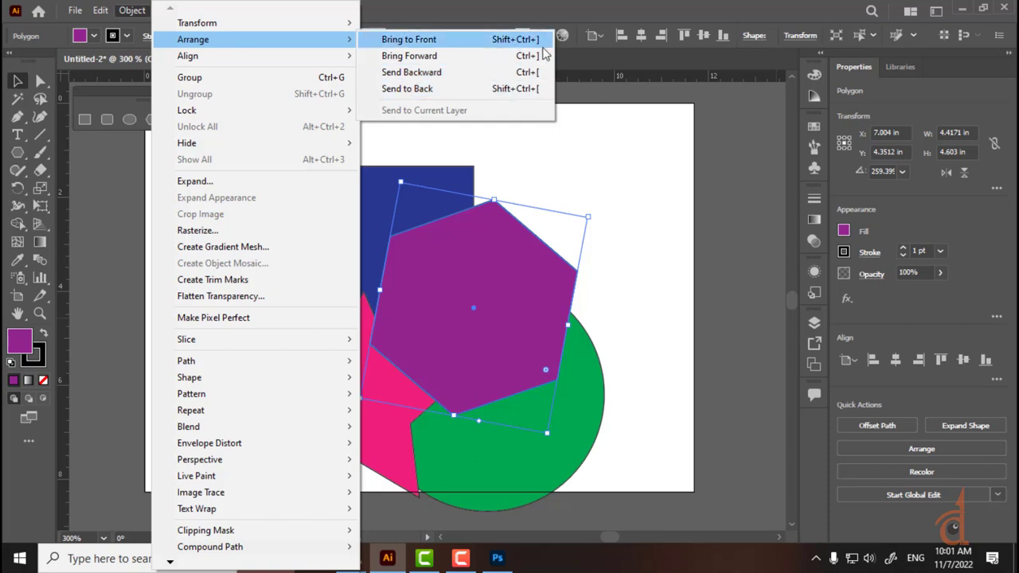
click(625, 132)
click(470, 297)
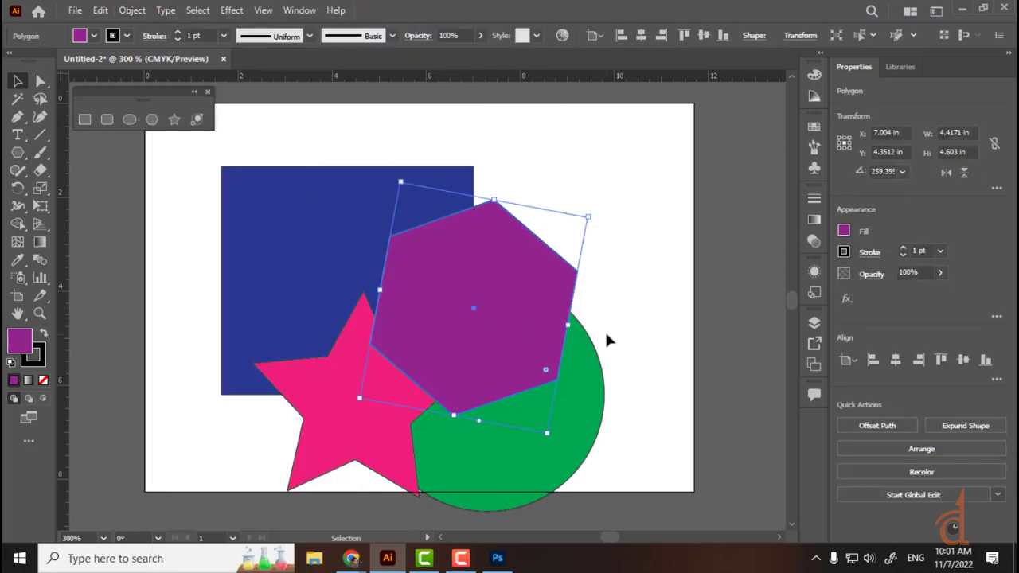
key(a)
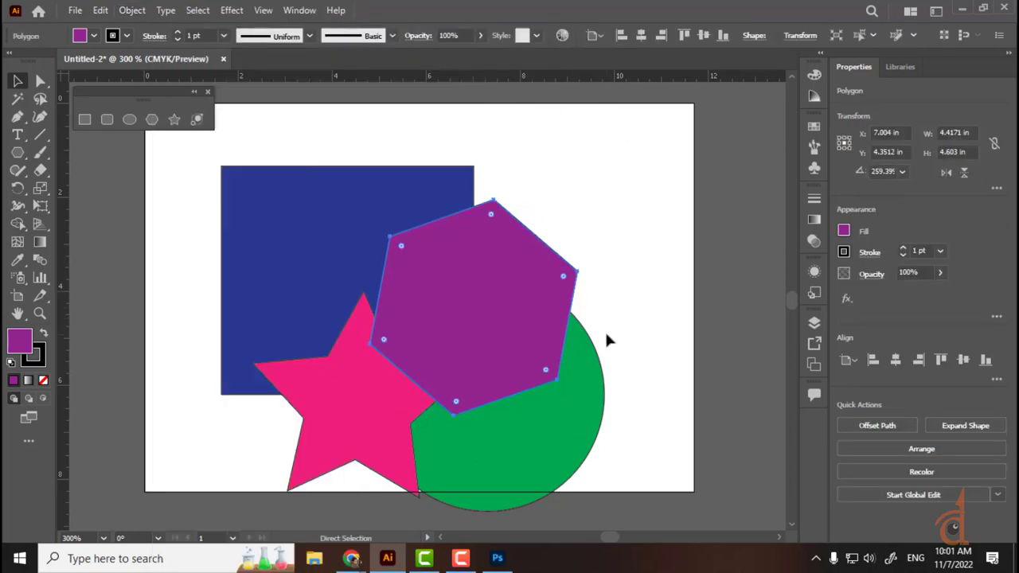
key(ctrl+bracketleft)
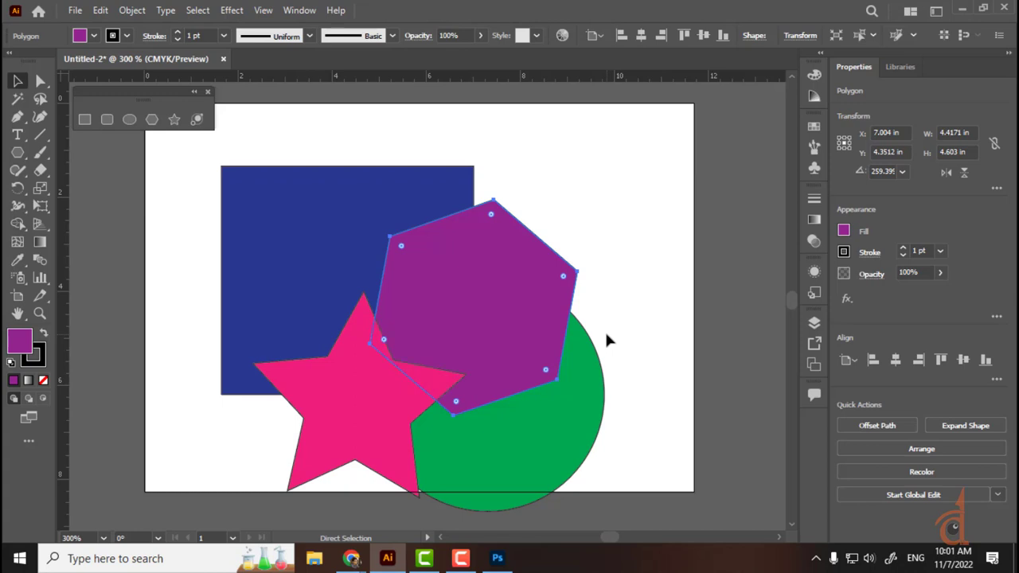
key(ctrl+bracketleft)
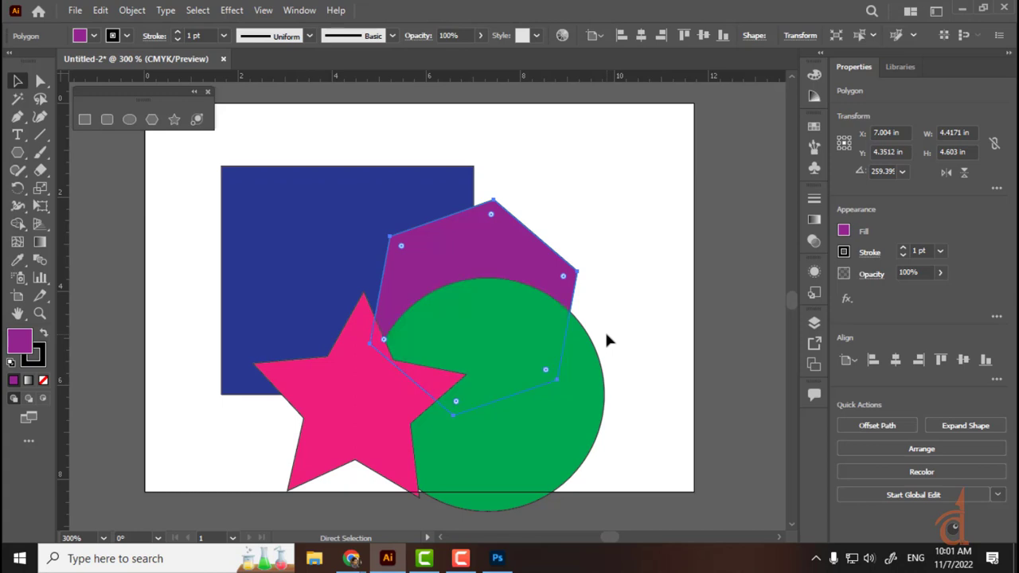
key(ctrl+bracketleft)
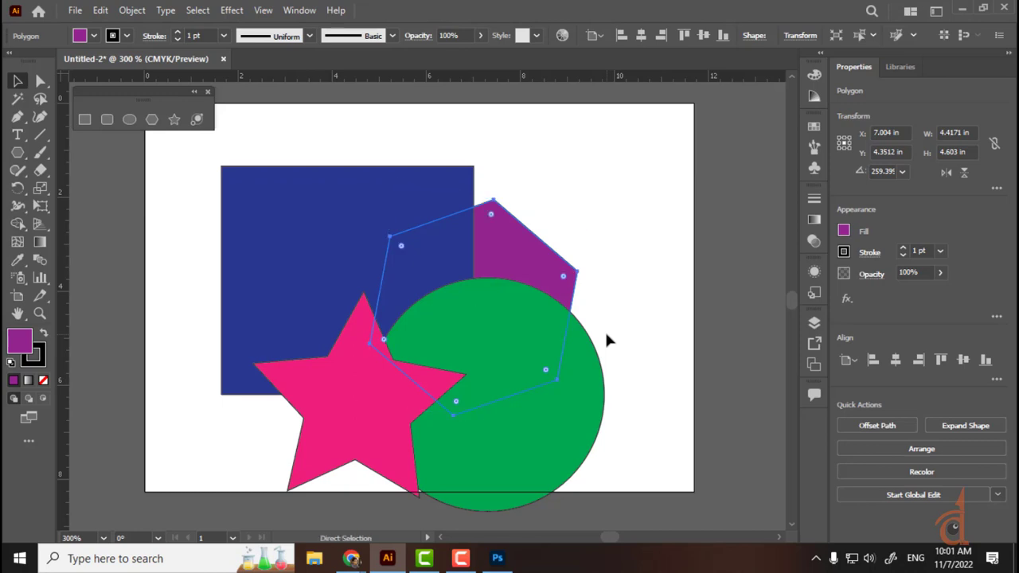
key(ctrl+bracketright)
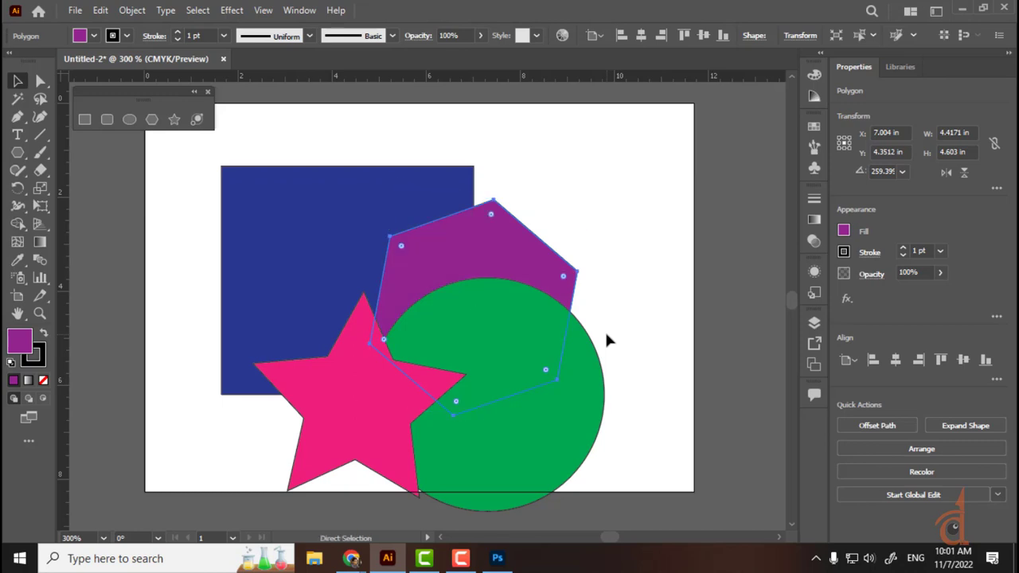
key(ctrl+bracketright)
key(ctrl+bracketright)
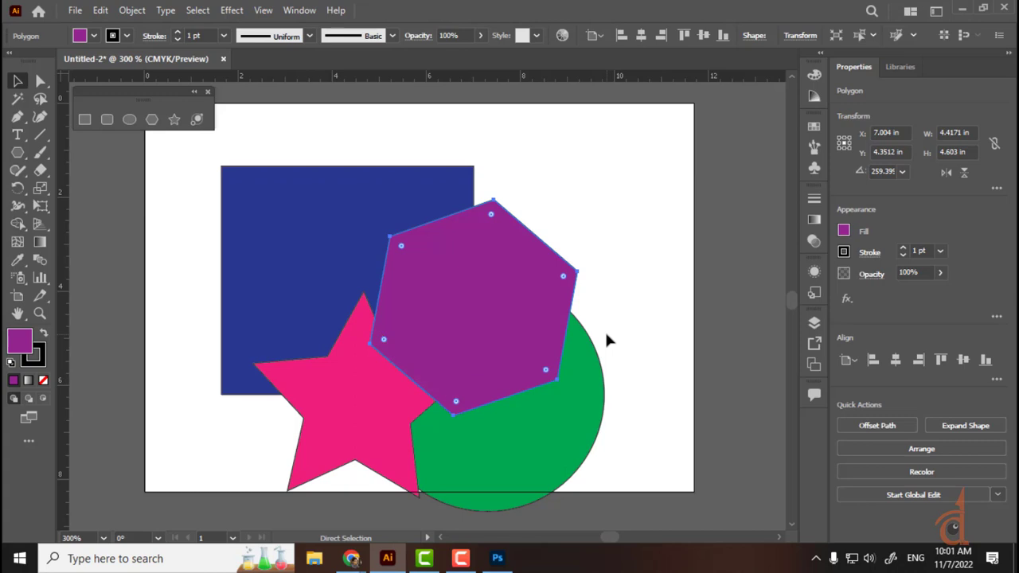
key(ctrl+bracketleft)
key(ctrl+bracketleft)
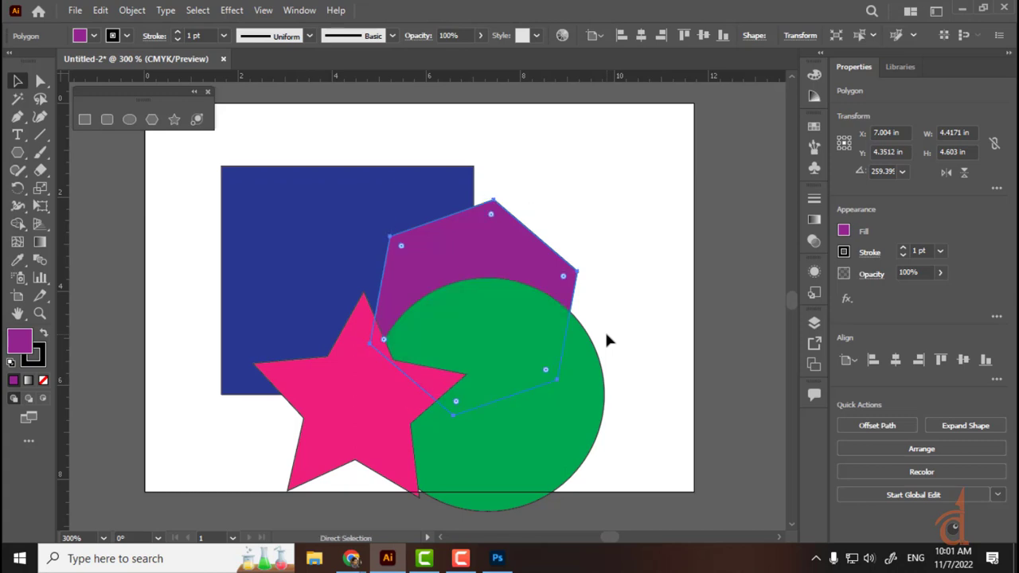
scroll(606, 334, right, 1)
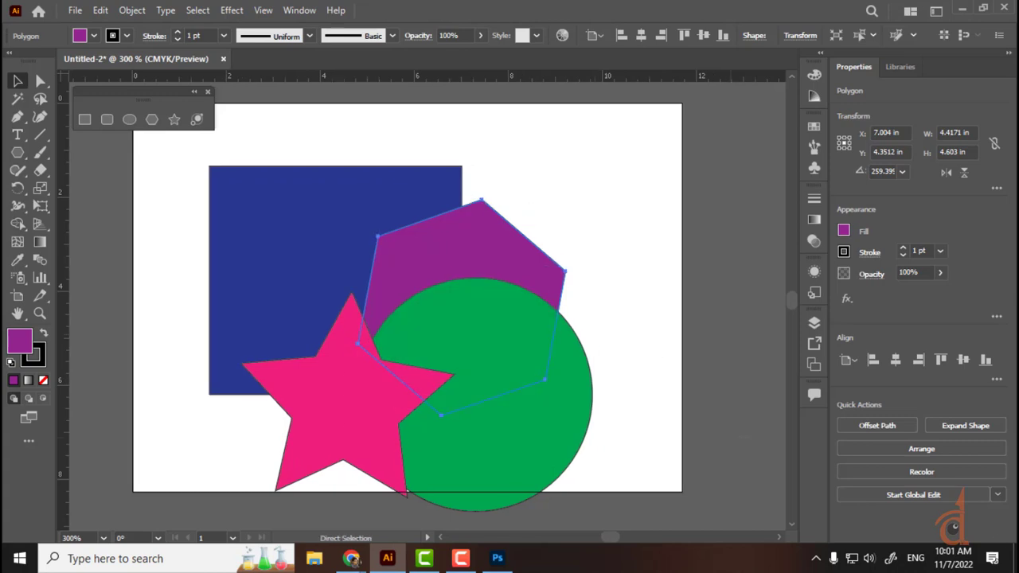
click(606, 334)
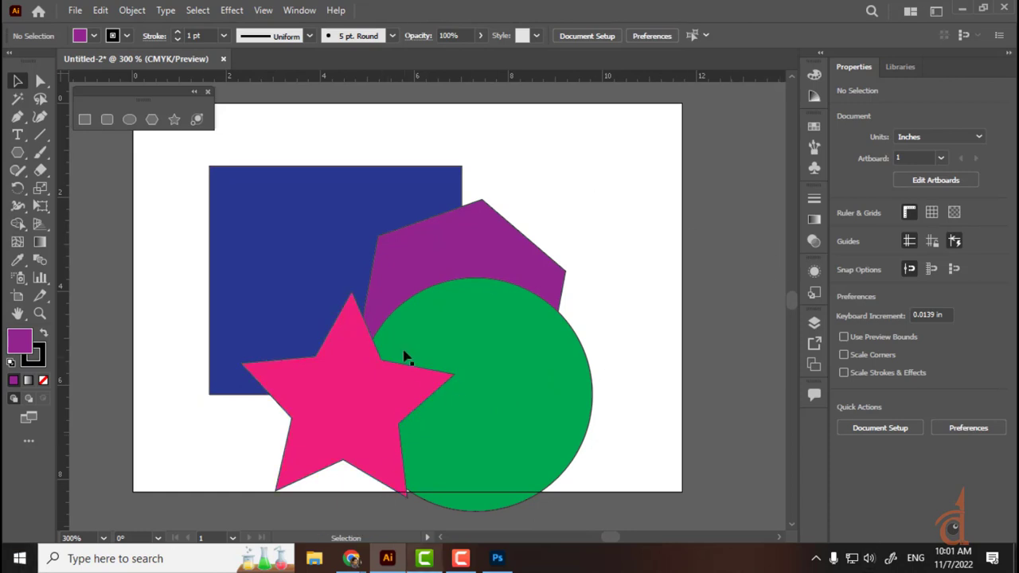
Step: Step the pink star backward and forward one level at a time with Ctrl+[ and Ctrl+]
click(368, 382)
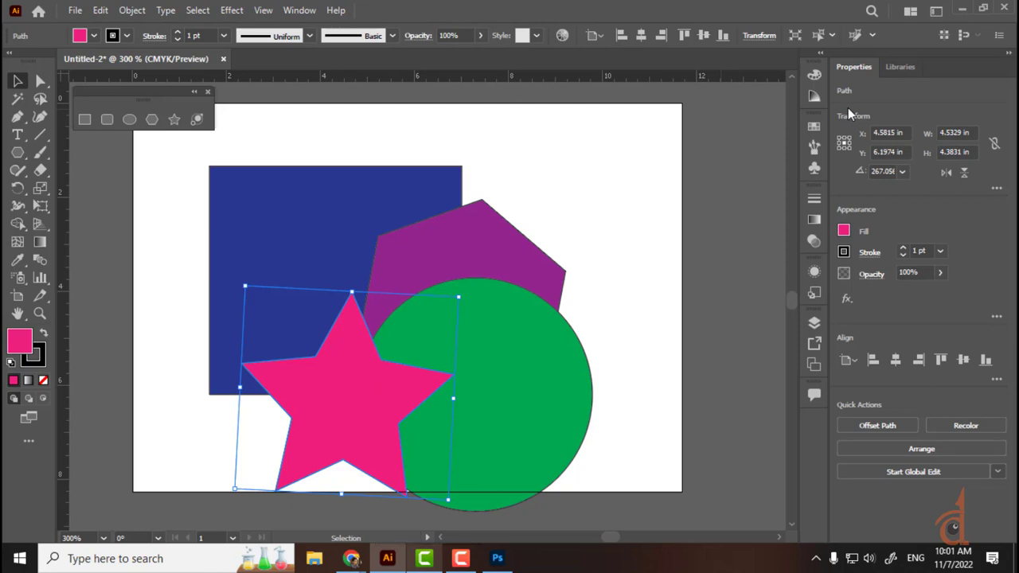
key(ctrl+bracketleft)
key(ctrl+bracketleft)
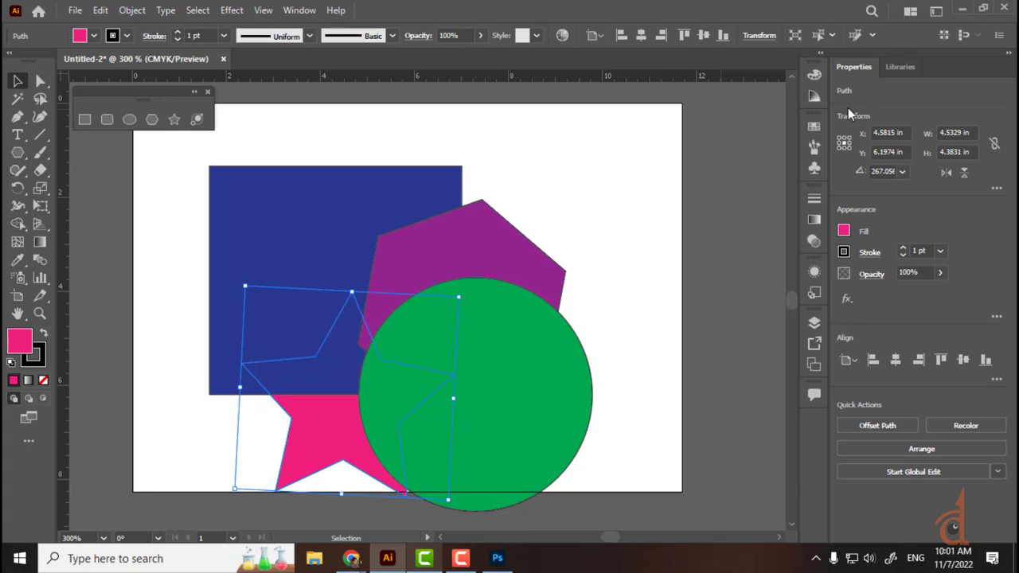
key(ctrl+bracketright)
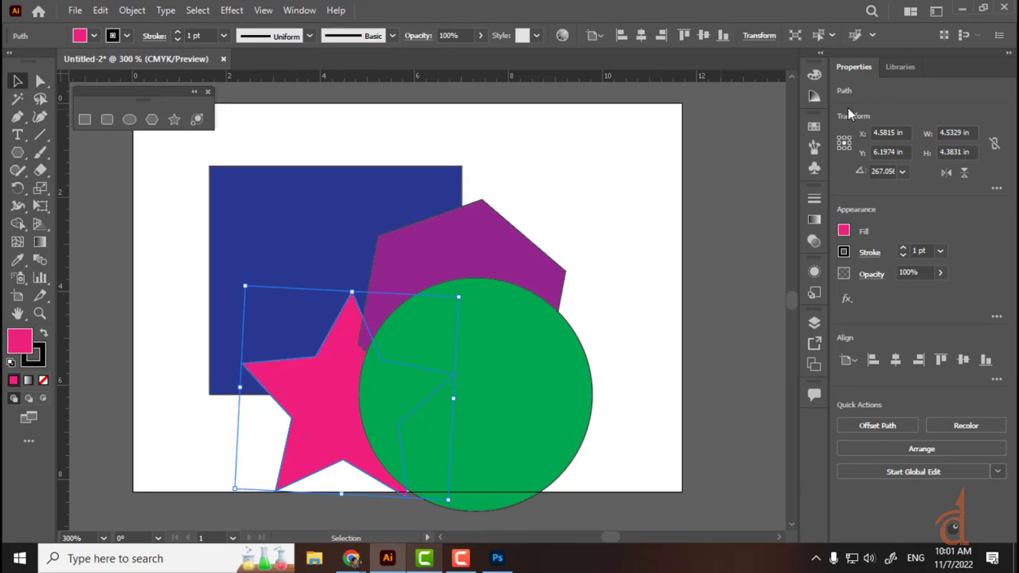
key(ctrl+bracketright)
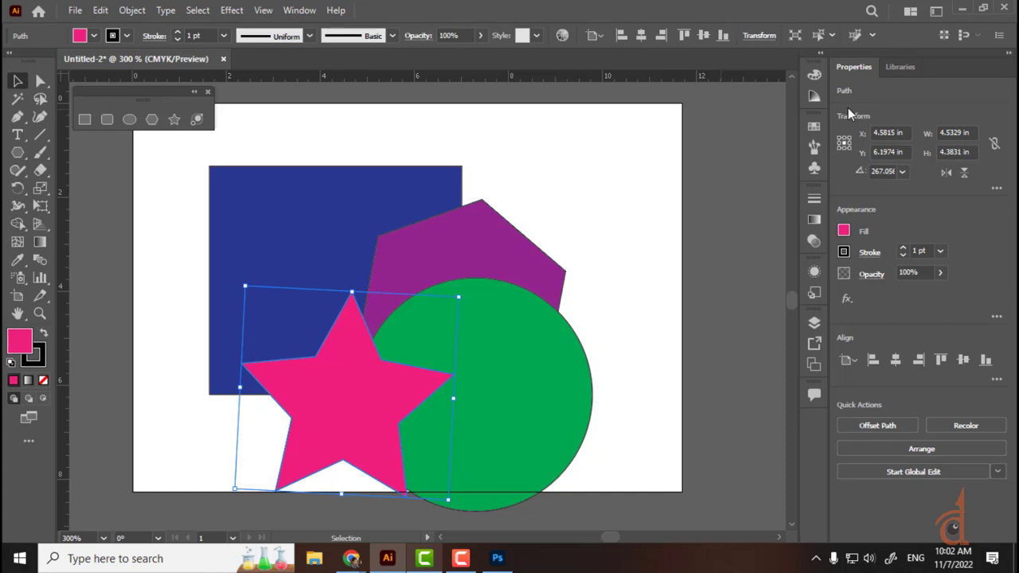
key(ctrl+bracketleft)
key(ctrl+bracketleft)
key(ctrl+bracketleft)
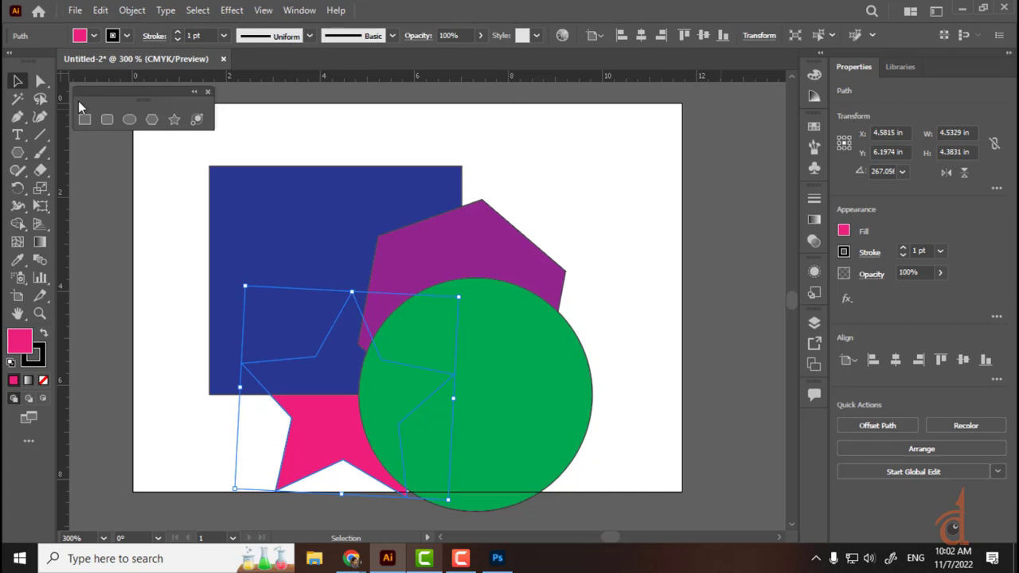
click(142, 314)
Step: Bring the pink star to the very front, then send it to the very back
click(326, 438)
key(ctrl)
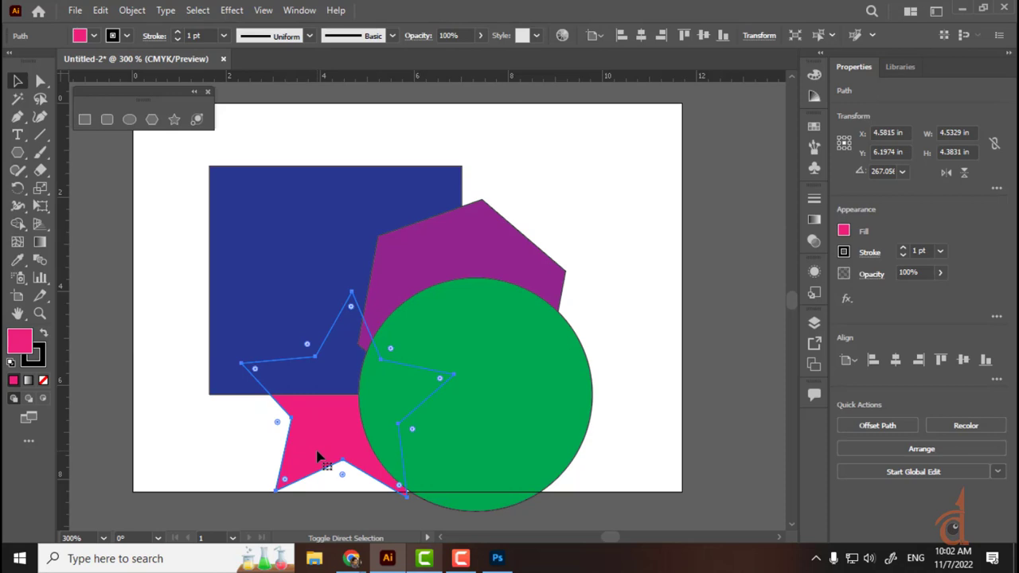
key(ctrl+shift+bracketright)
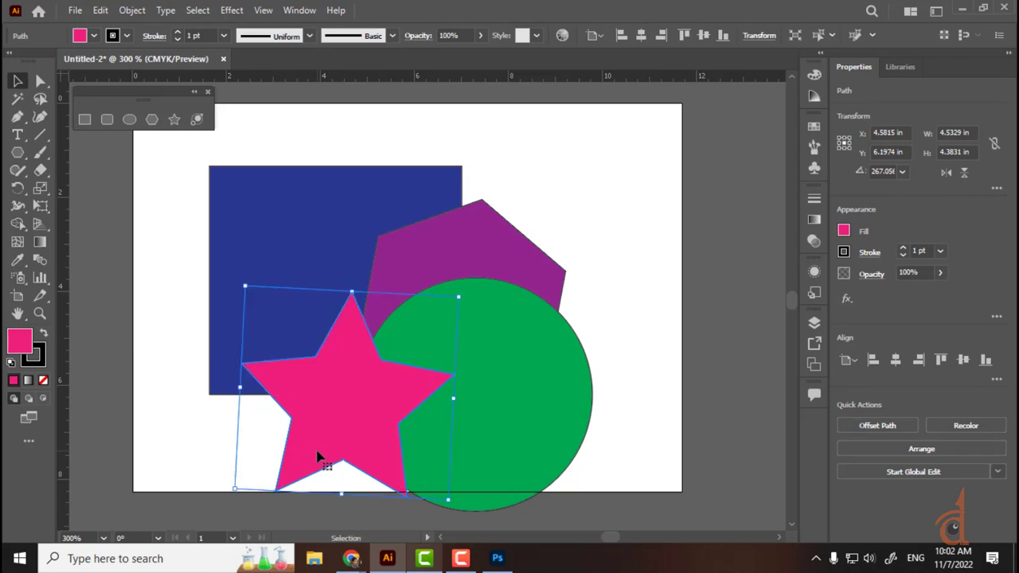
key(ctrl+shift+bracketleft)
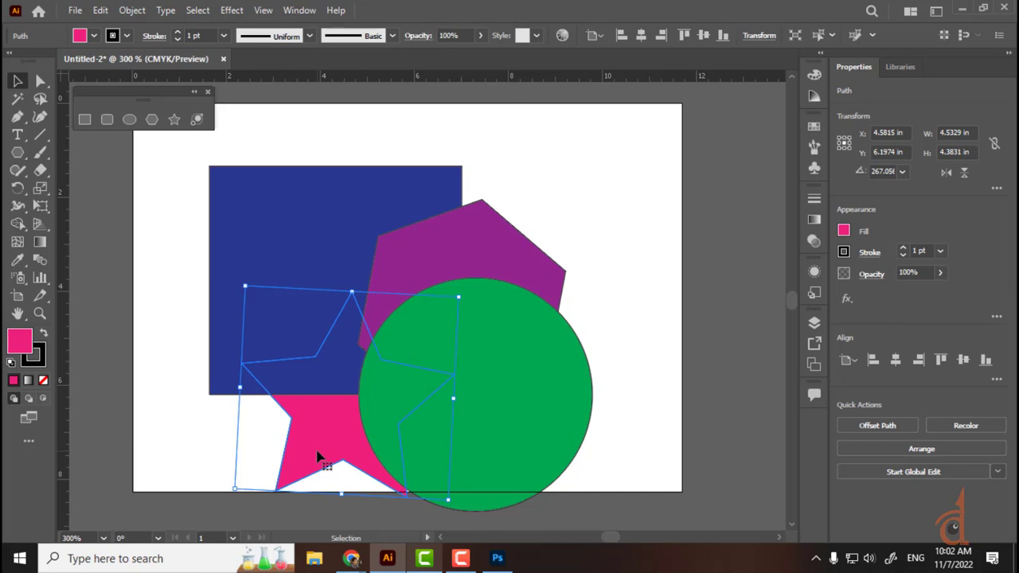
Step: Move the star forward two levels, then back one level so it sits behind the other shapes
key(a)
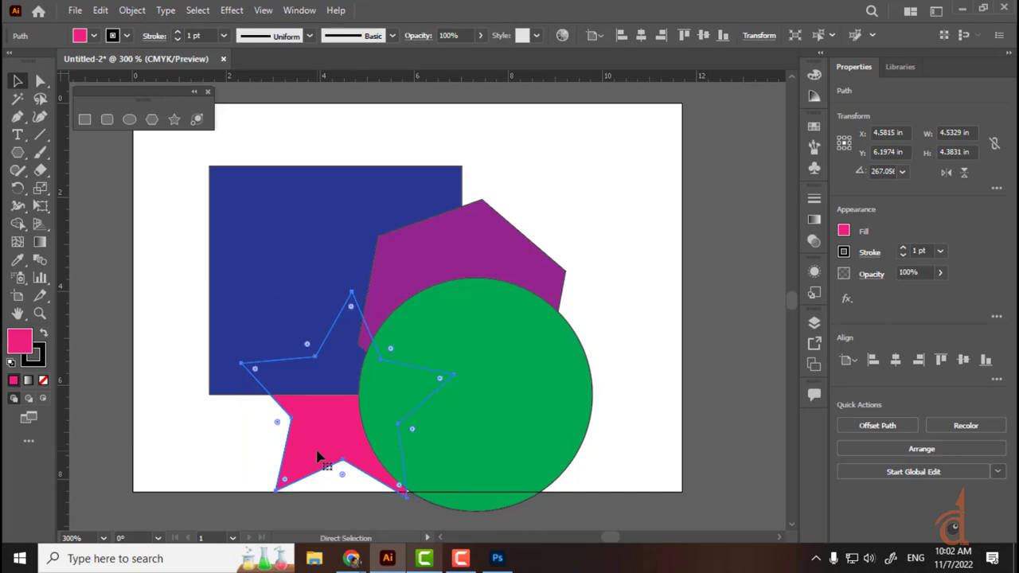
key(ctrl+bracketright)
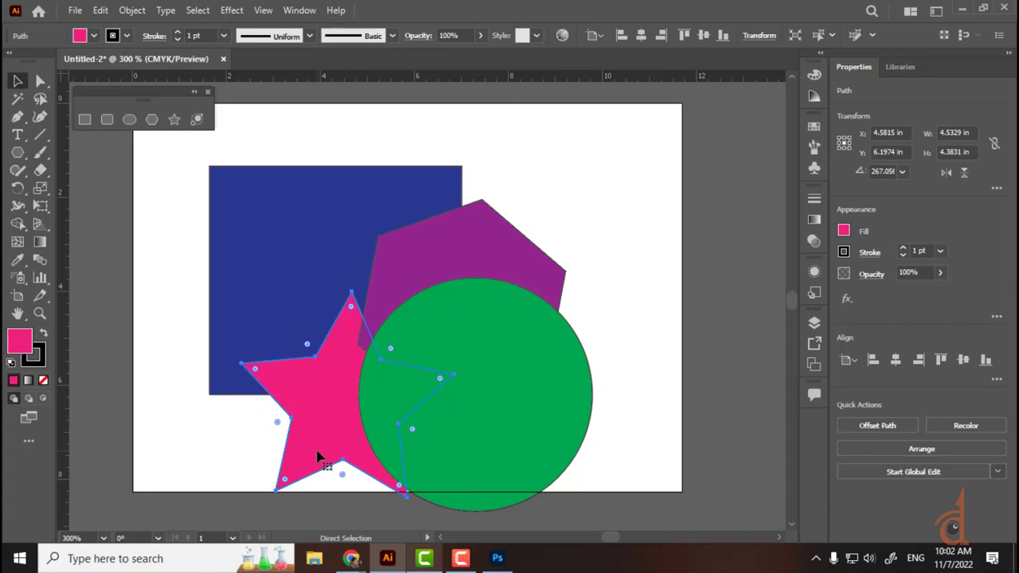
key(ctrl+bracketright)
key(ctrl+bracketright)
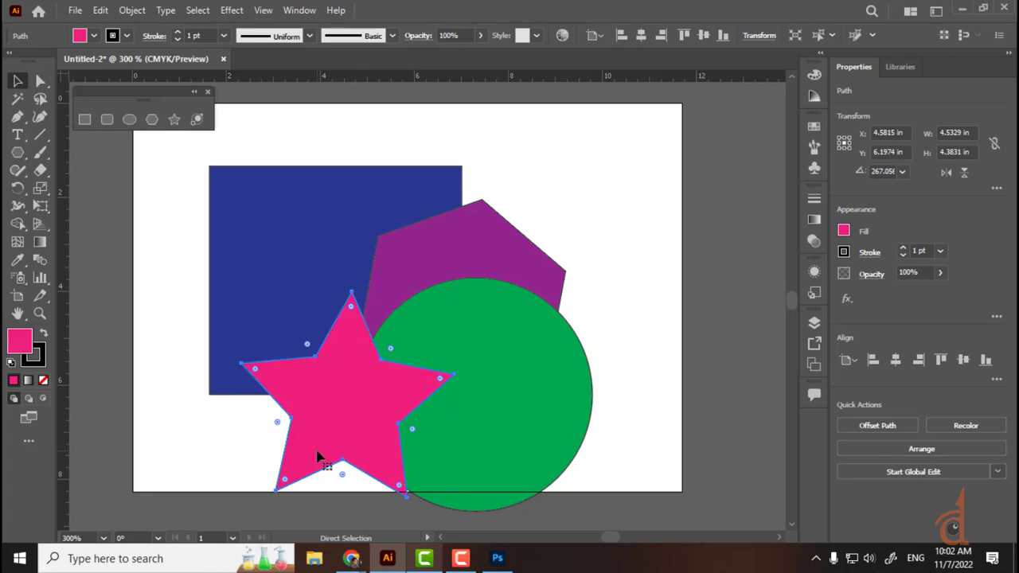
key(ctrl+bracketleft)
key(ctrl+bracketleft)
key(ctrl+bracketleft)
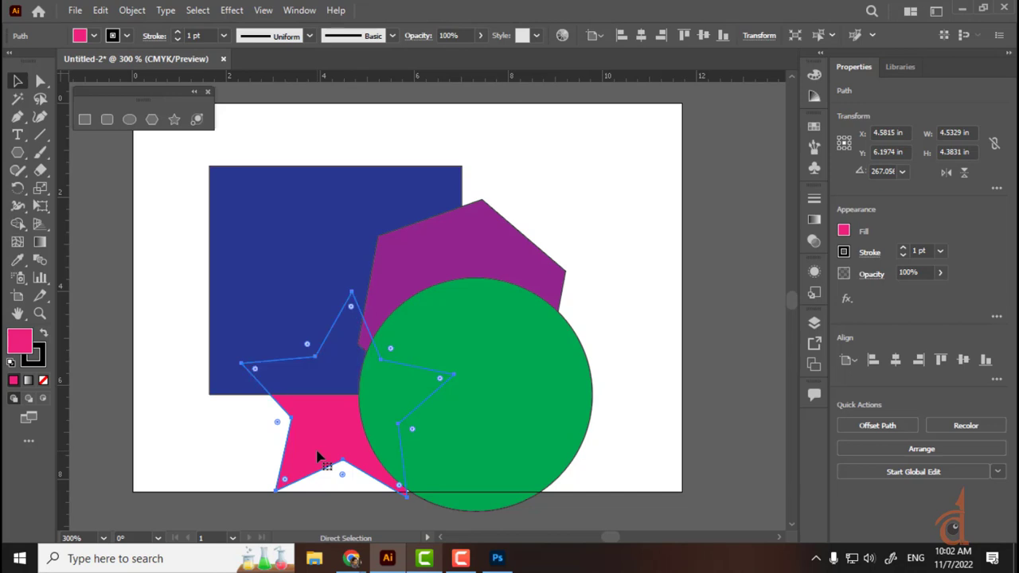
key(v)
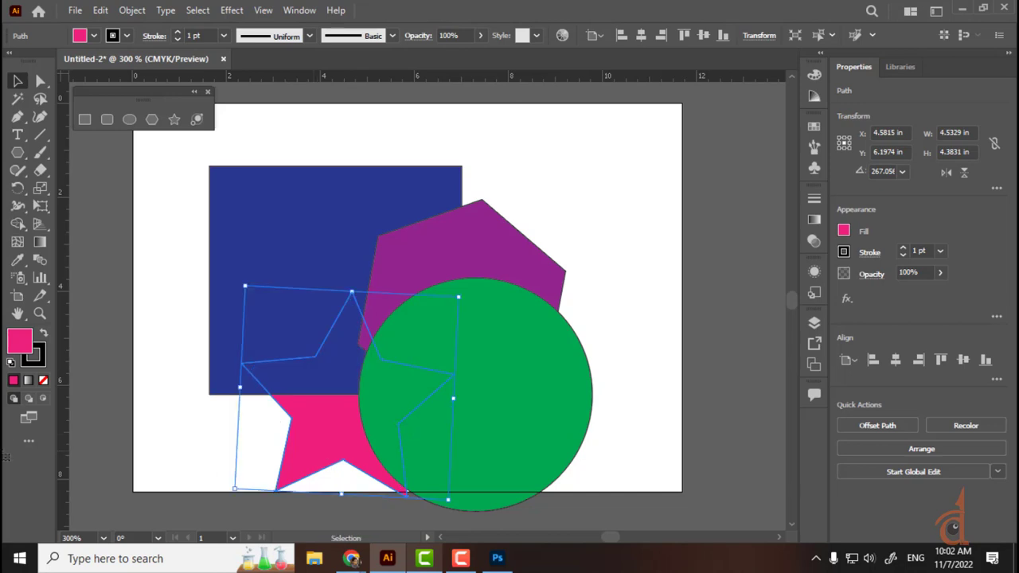
click(414, 83)
Step: Bring the blue square to the front, send it to the very back, and show Object > Arrange
click(319, 196)
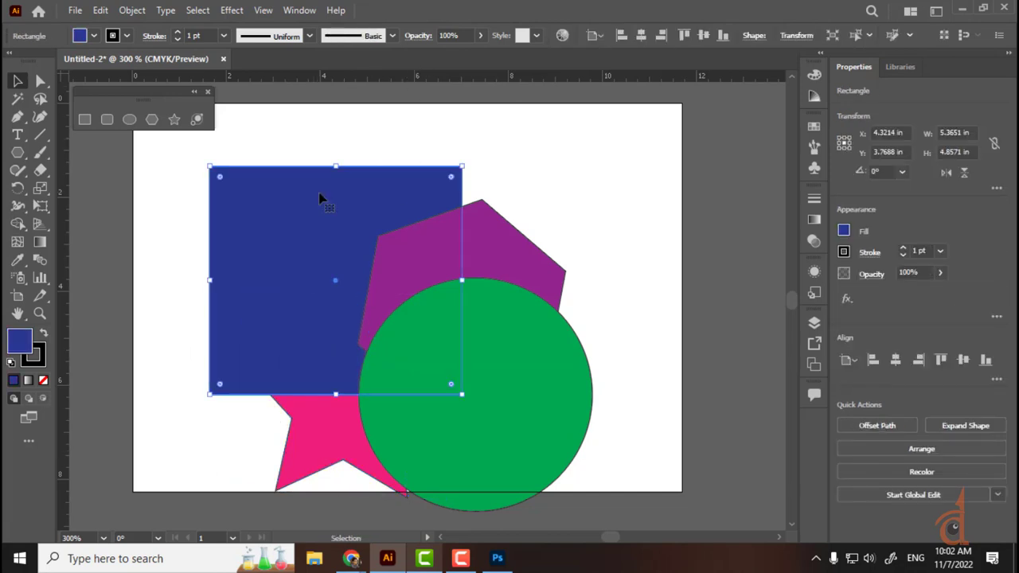
key(a)
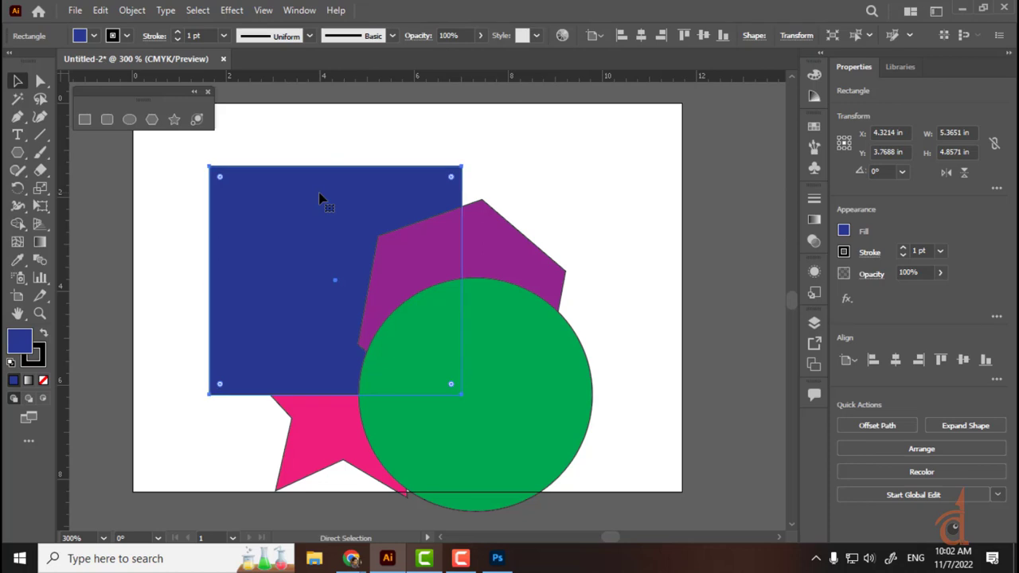
key(v)
key(ctrl+shift+bracketright)
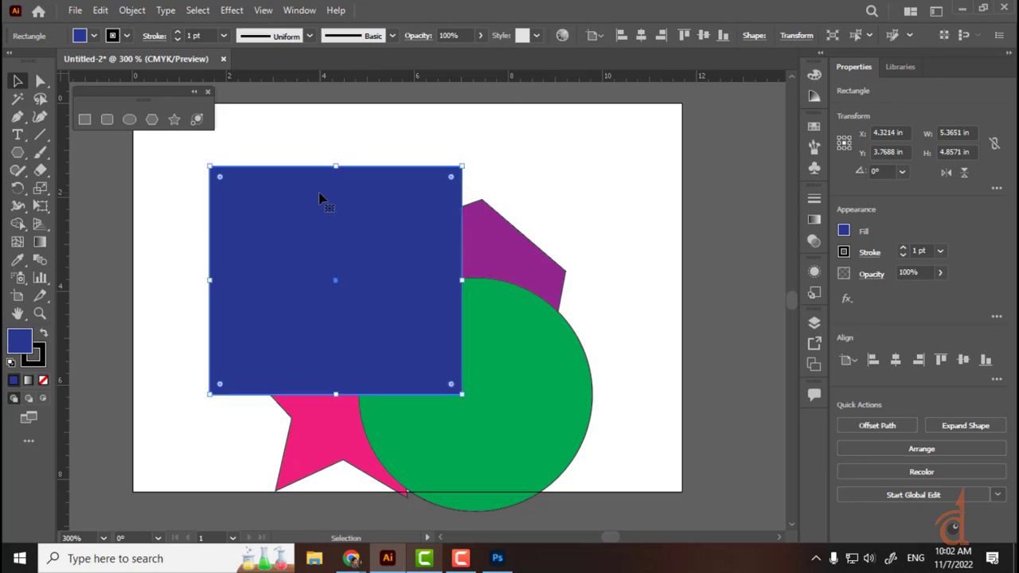
key(ctrl)
key(ctrl+shift+bracketleft)
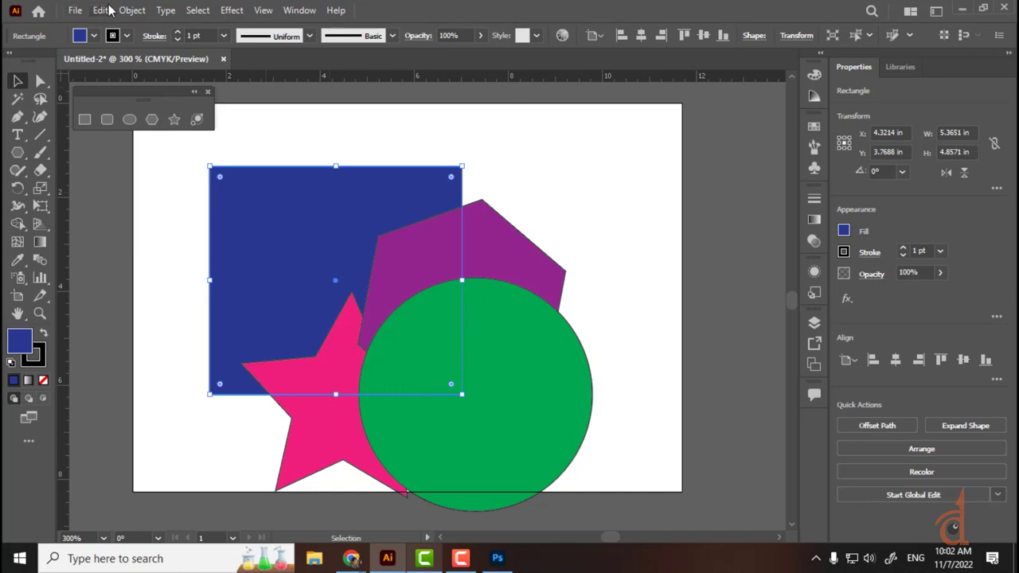
click(132, 10)
mouse_move(203, 44)
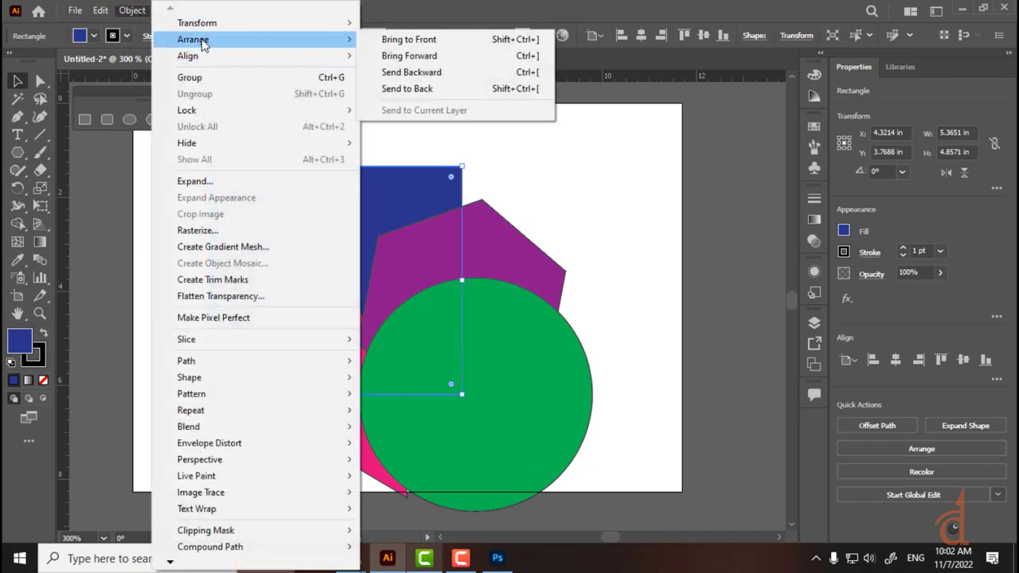
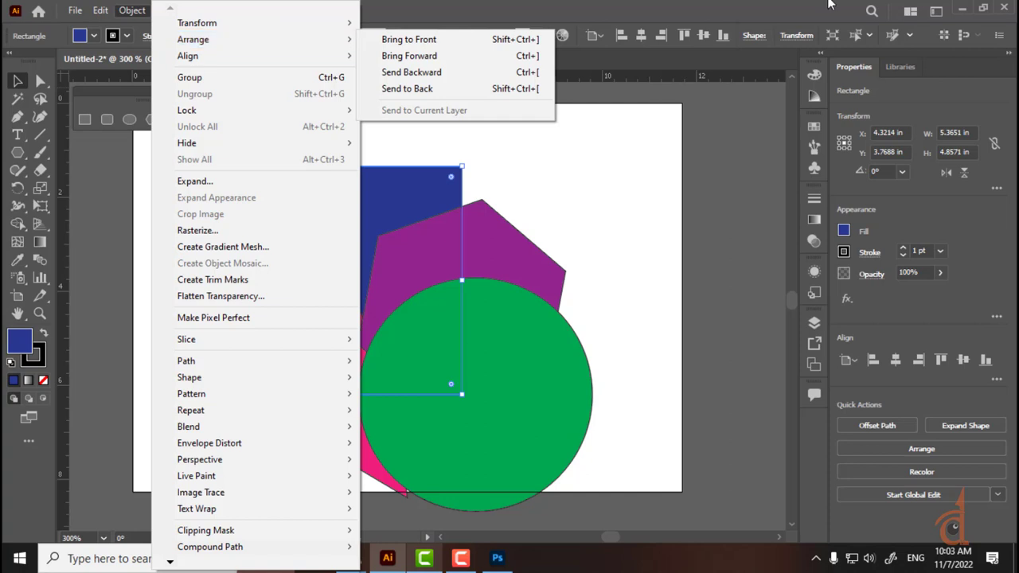
Step: Marquee-select all four overlapping shapes and drag them slightly up and to the right
click(678, 7)
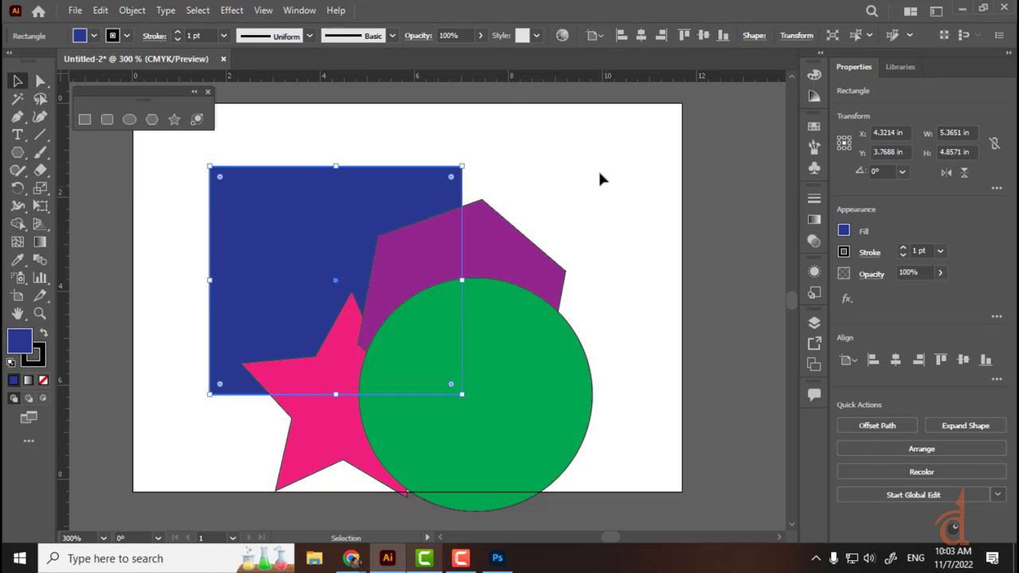
drag(602, 163, 334, 487)
drag(423, 422, 443, 383)
Step: Marquee-select all four shapes and shift them slightly to the left
click(637, 177)
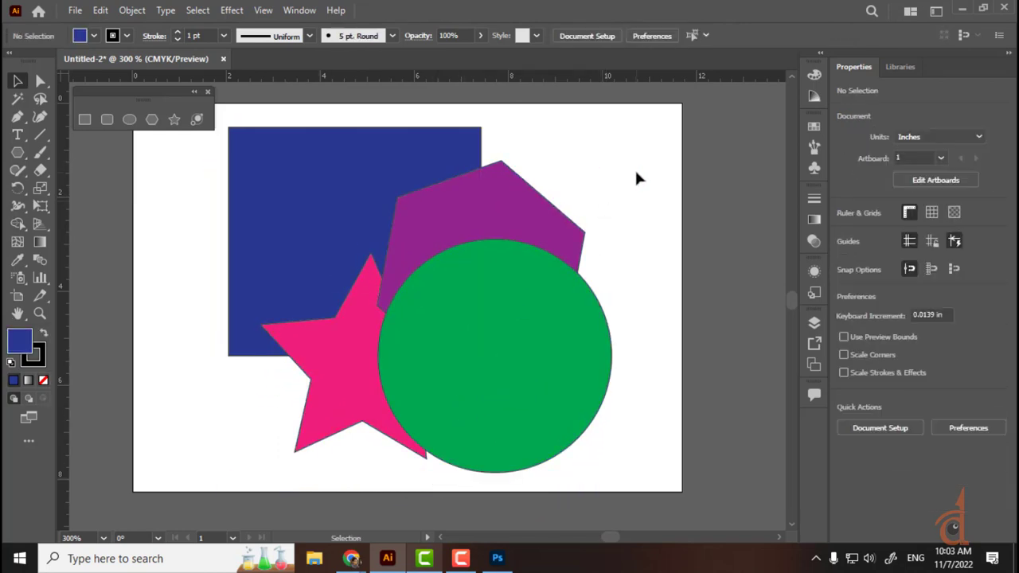
drag(634, 115, 316, 462)
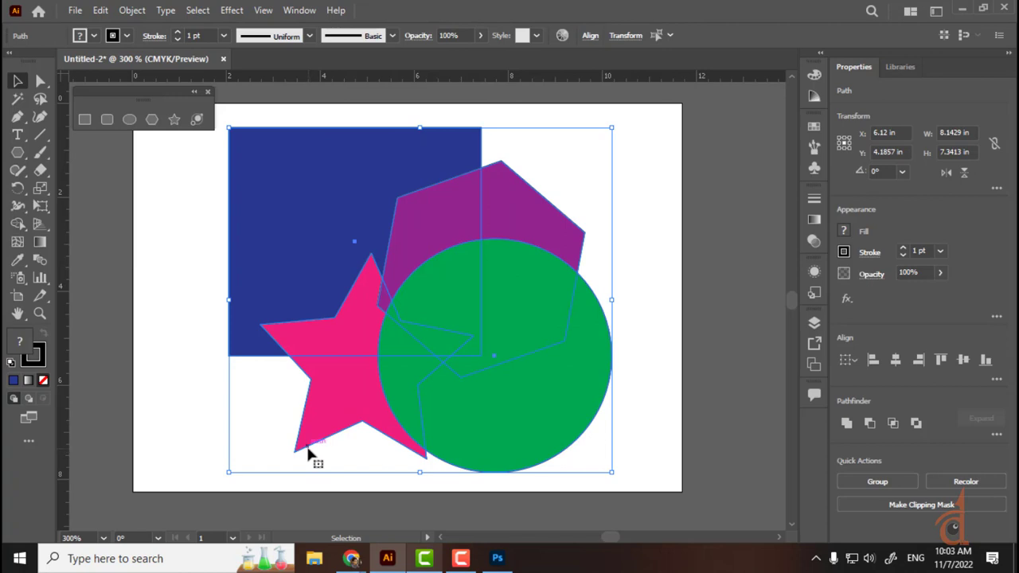
click(643, 125)
drag(641, 123, 314, 501)
drag(447, 405, 419, 405)
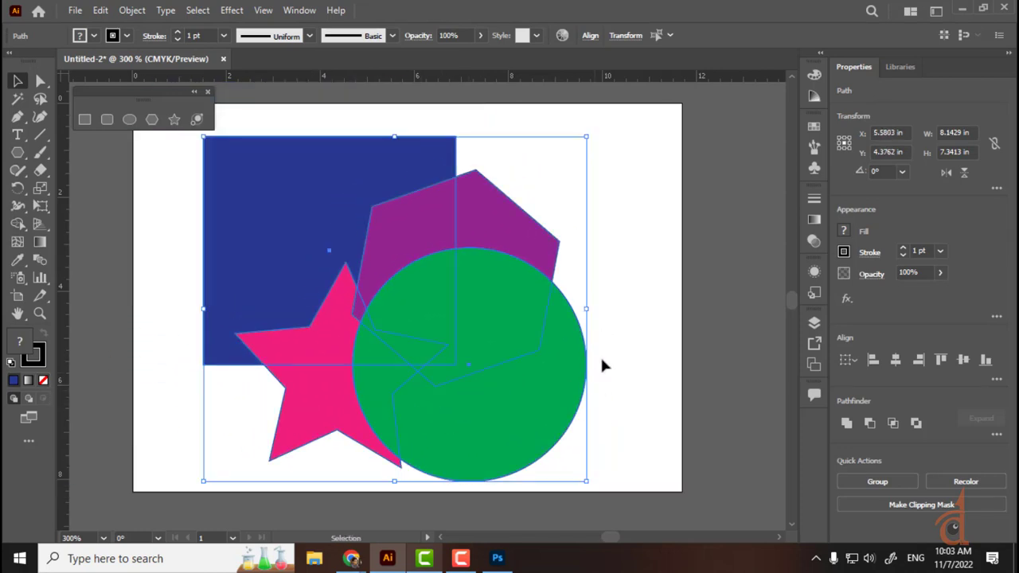
Step: Nudge the green circle up and right, then shift the whole cluster about 1.27 in left
click(608, 329)
click(543, 404)
drag(543, 403, 491, 308)
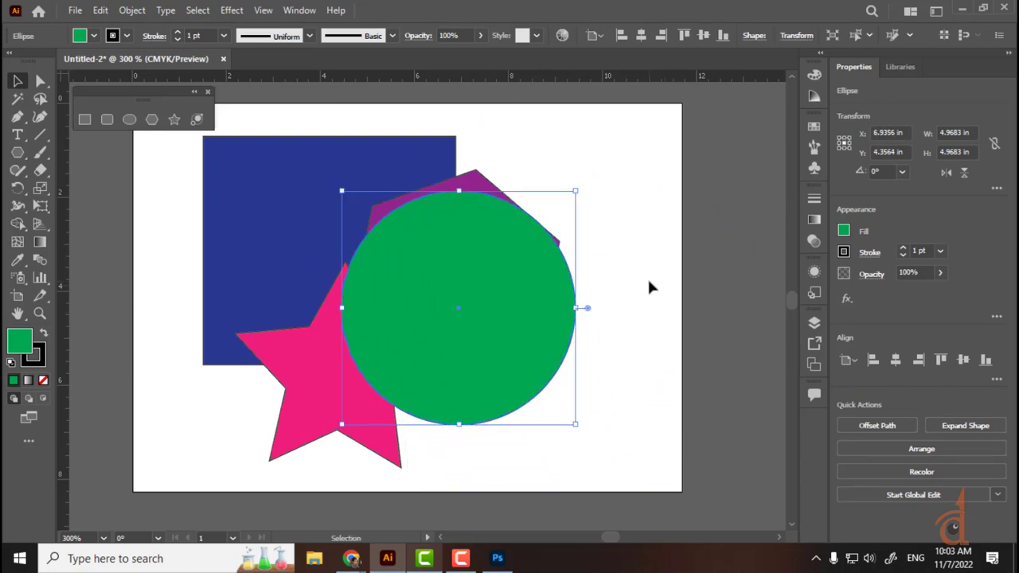
drag(671, 123, 244, 468)
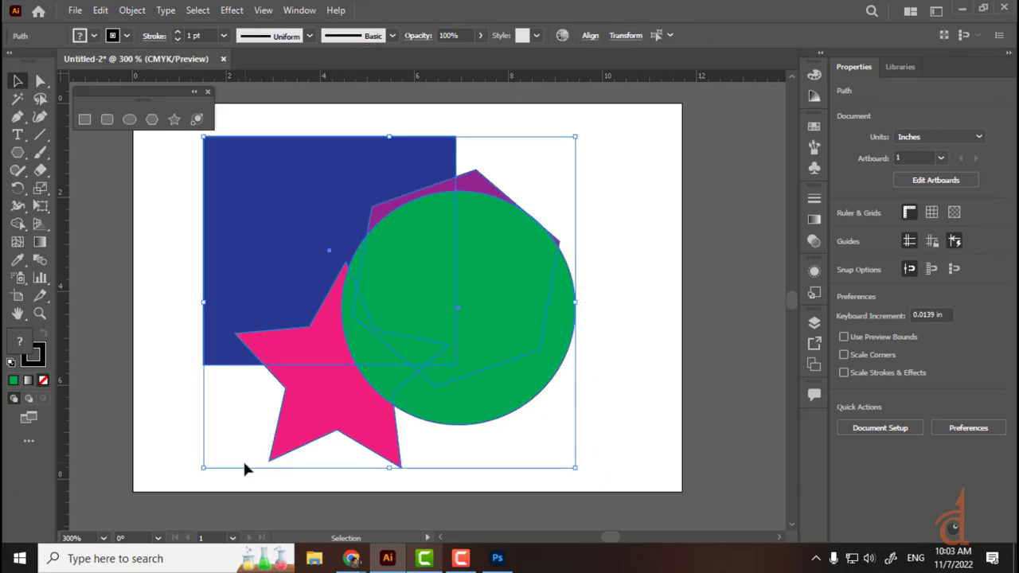
drag(265, 281, 206, 277)
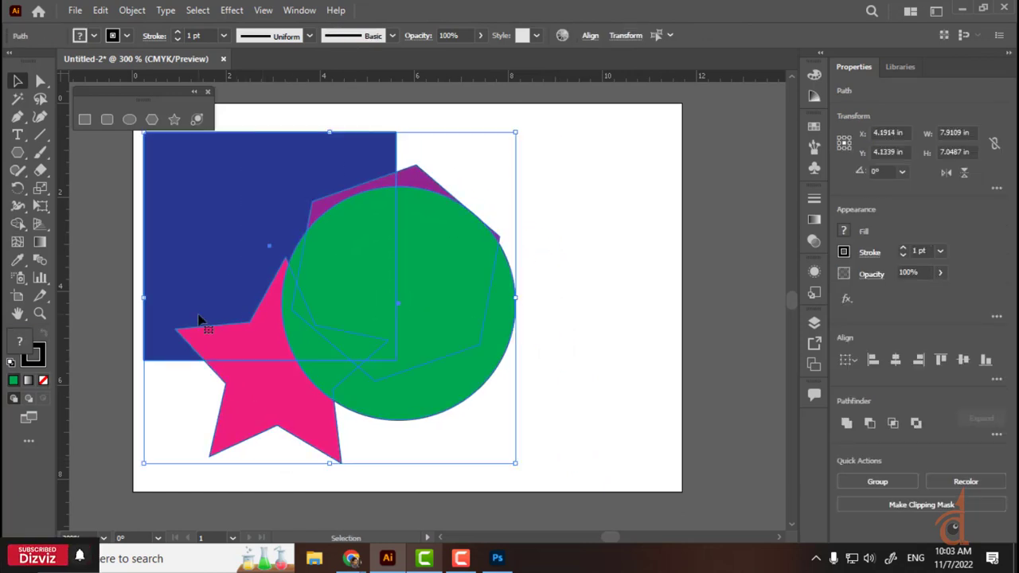
key(a)
key(ctrl+minus)
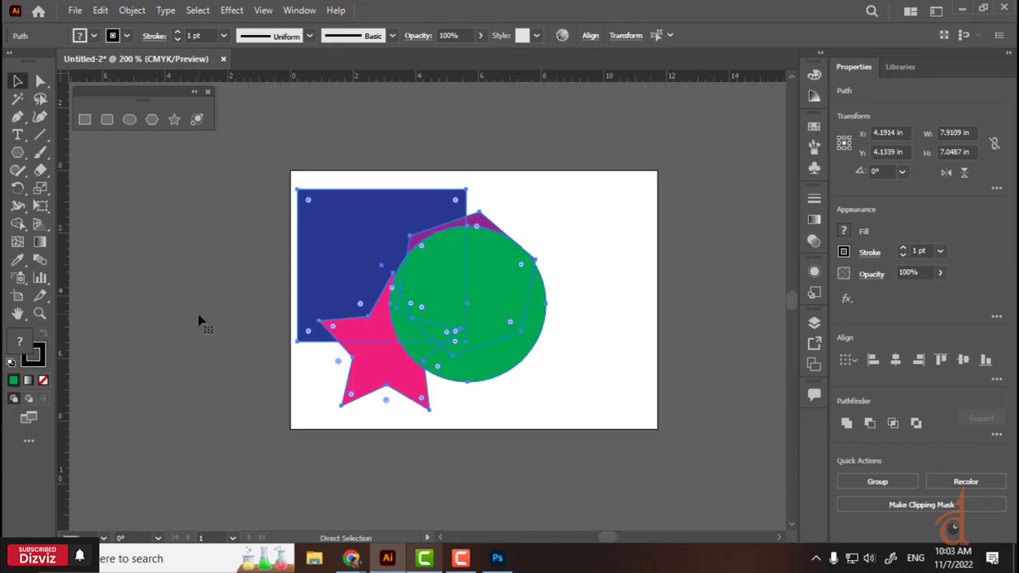
key(ctrl+minus)
key(ctrl+plus)
key(ctrl+plus)
key(ctrl+plus)
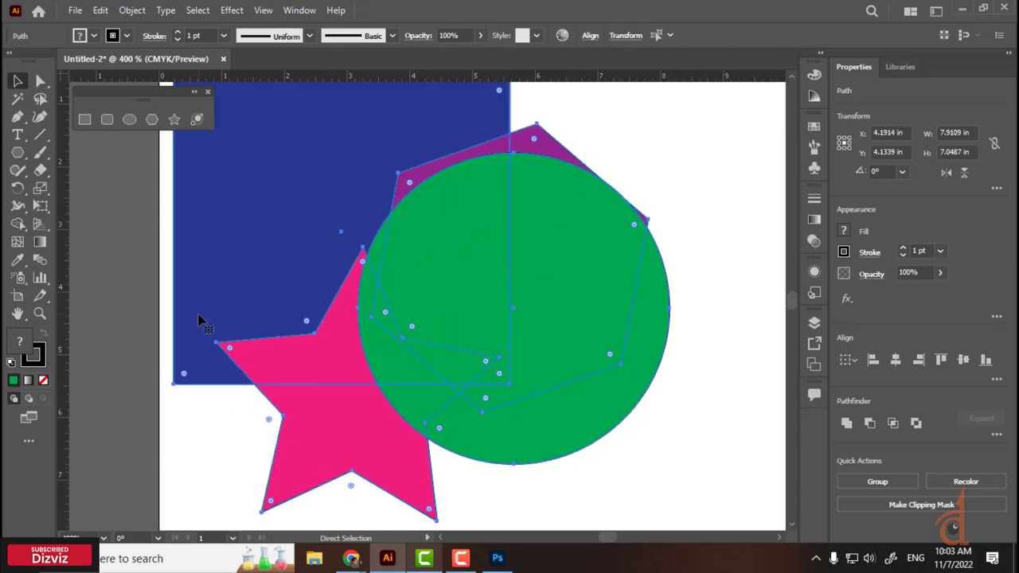
key(ctrl+minus)
key(ctrl+minus)
key(ctrl+minus)
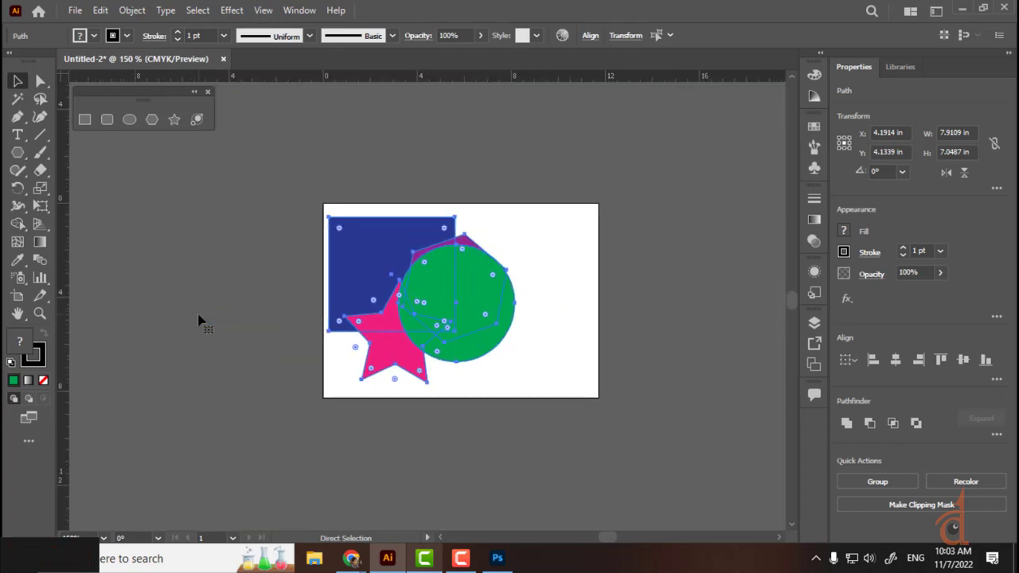
key(ctrl+plus)
key(ctrl+plus)
key(ctrl+plus)
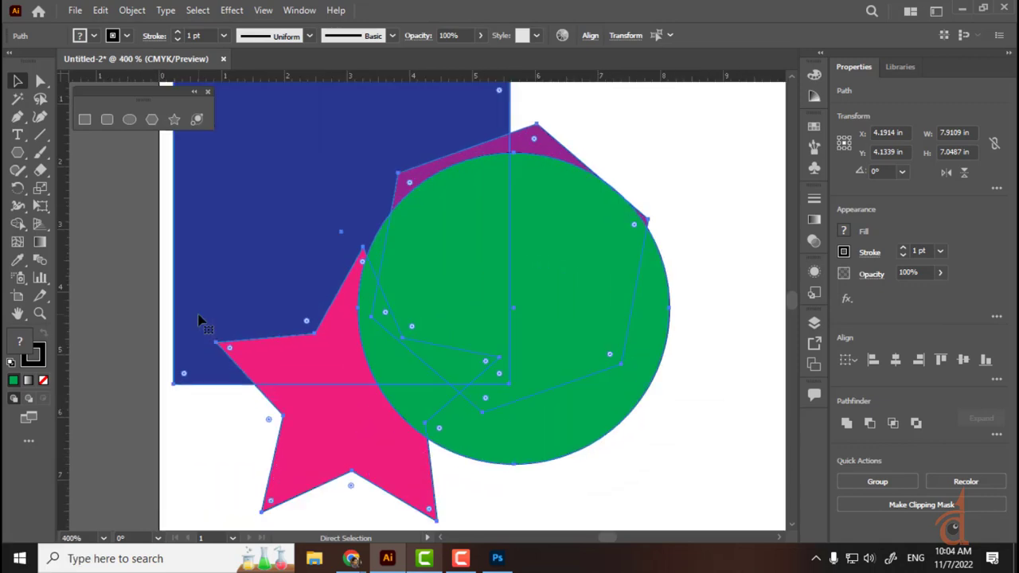
key(ctrl+minus)
key(ctrl+minus)
key(ctrl+minus)
key(ctrl+plus)
key(ctrl+plus)
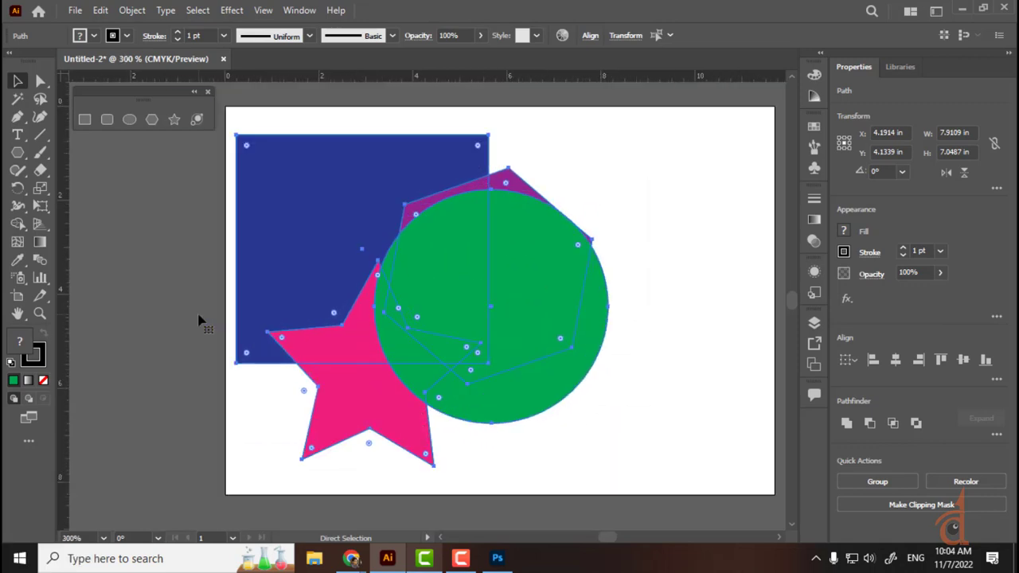
key(ctrl+plus)
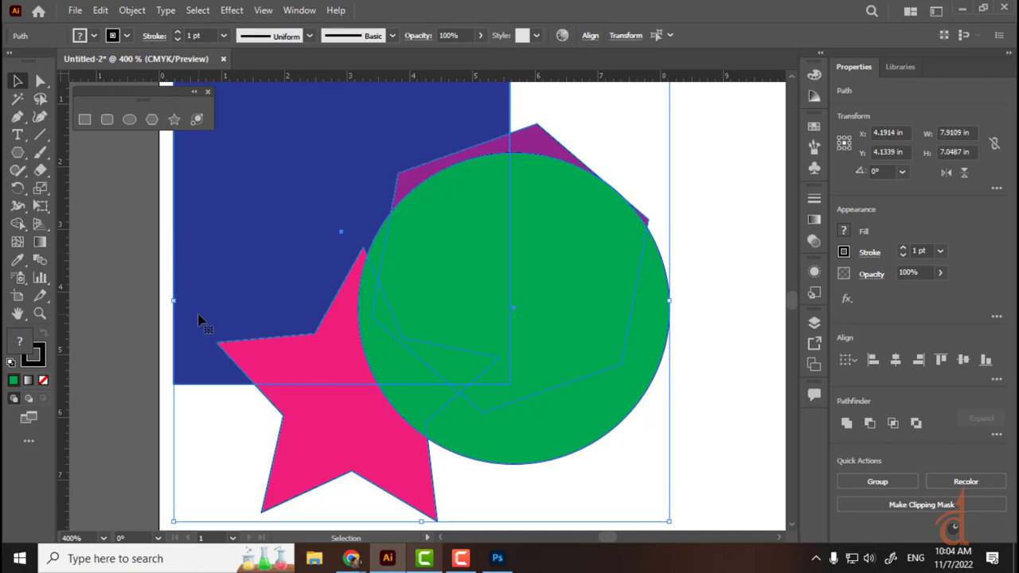
key(ctrl+plus)
key(ctrl+plus)
key(ctrl+plus)
key(ctrl+plus)
key(ctrl+plus)
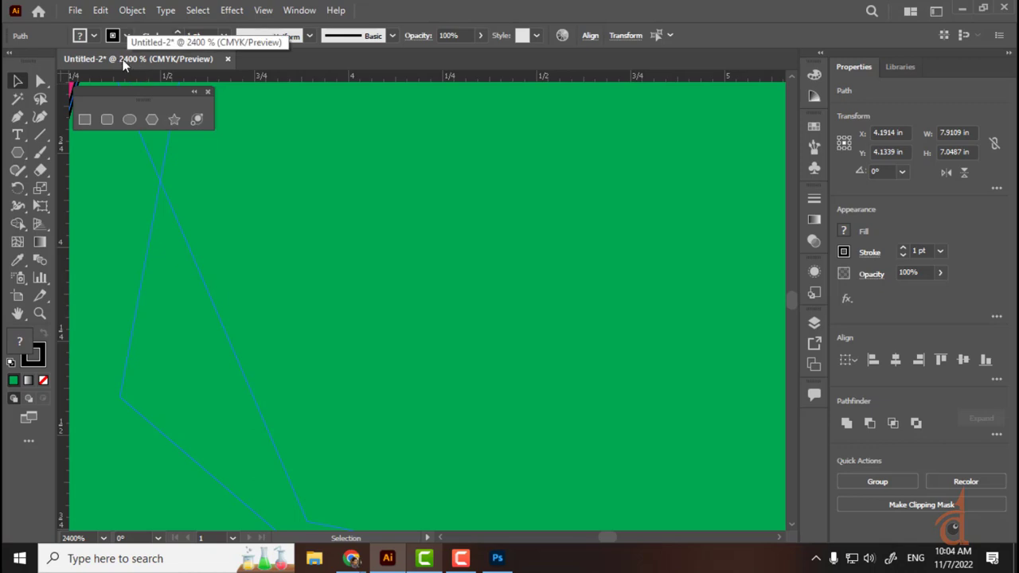
key(ctrl+minus)
key(ctrl+minus)
key(ctrl+minus)
key(ctrl+minus)
key(ctrl+minus)
key(ctrl+minus)
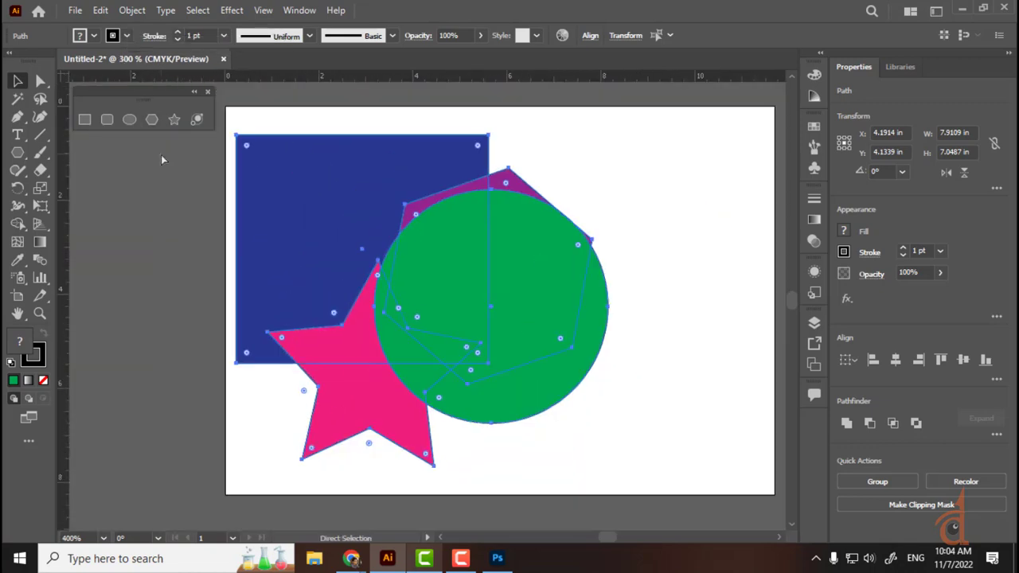
key(ctrl+minus)
click(186, 228)
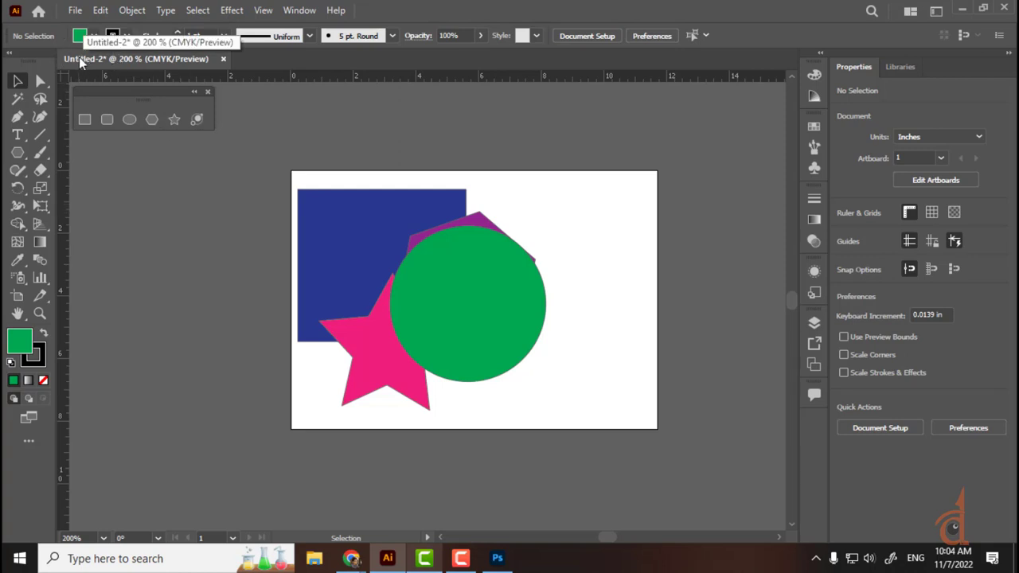
Step: Open the save dialog and browse to the AB folder on Local Disk (E:)
click(74, 10)
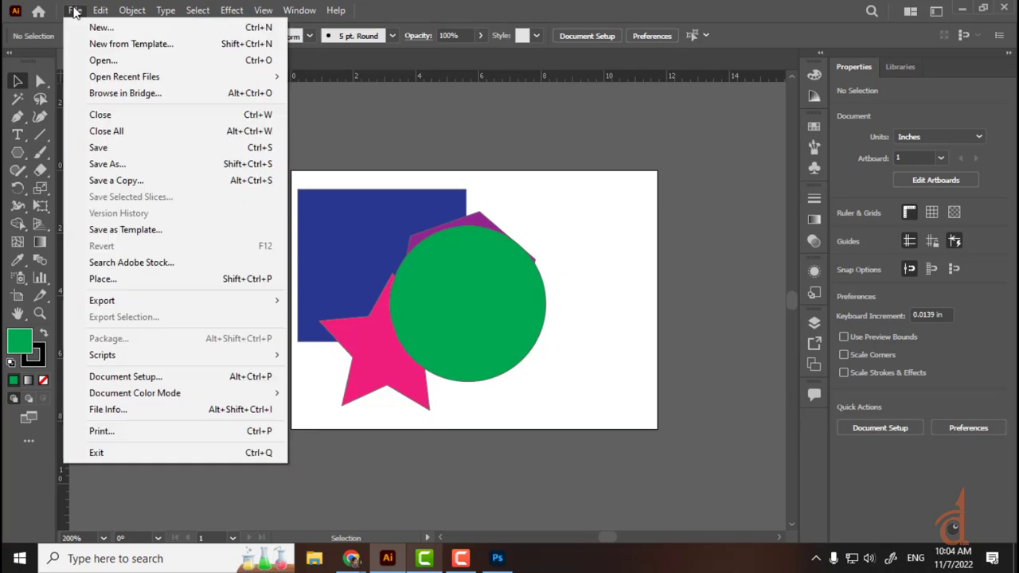
click(125, 164)
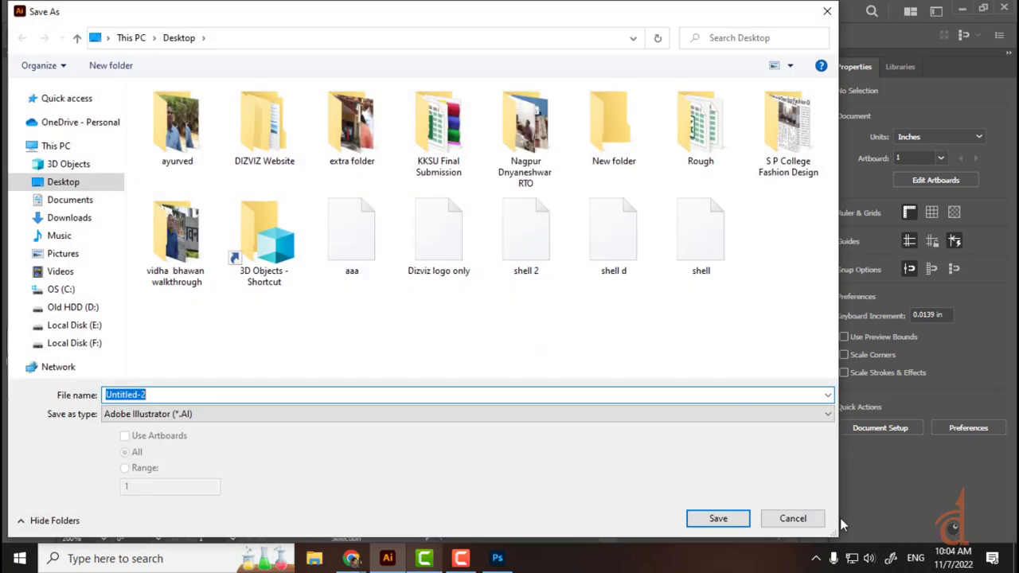
click(792, 518)
click(75, 10)
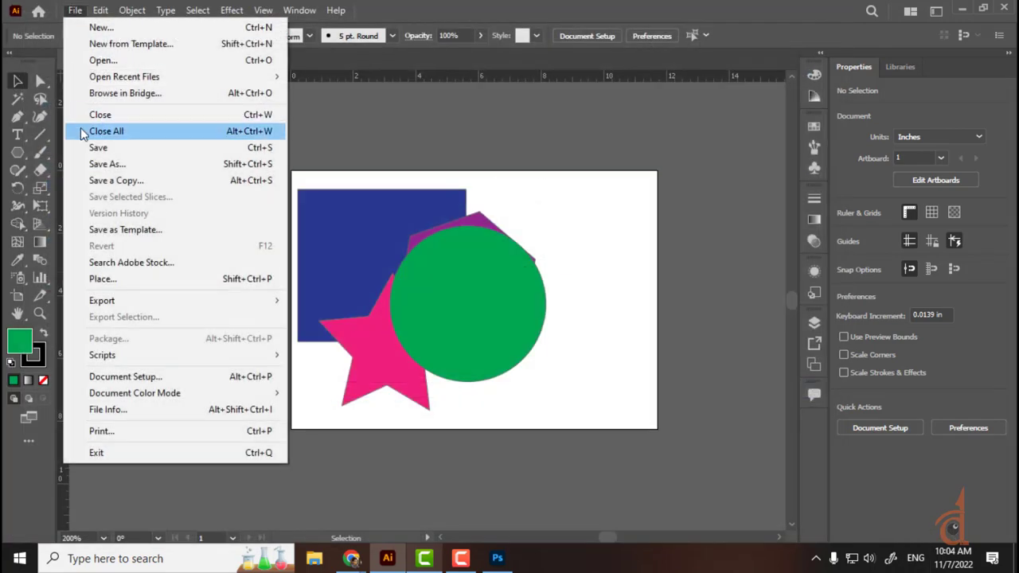
click(91, 147)
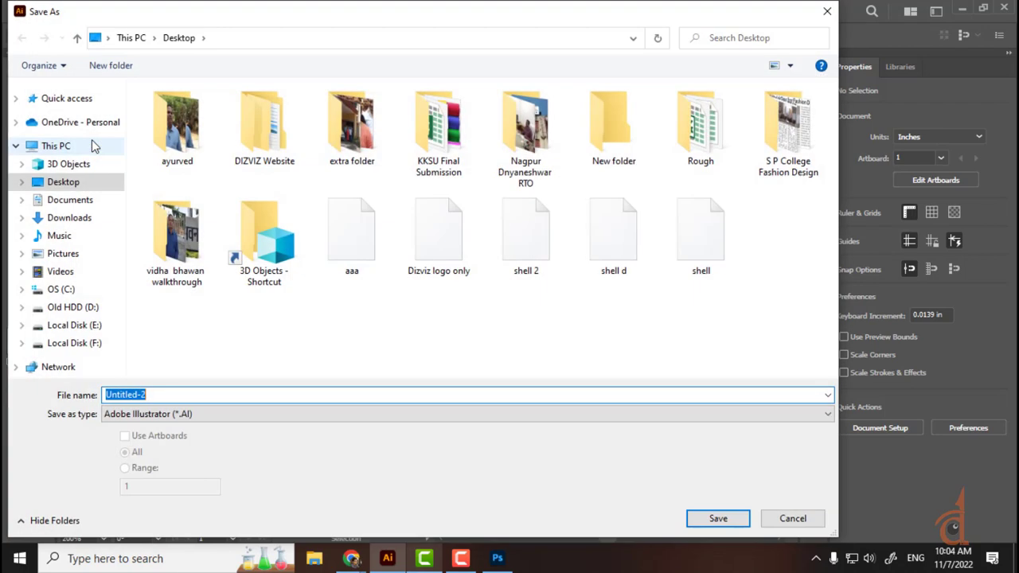
click(79, 328)
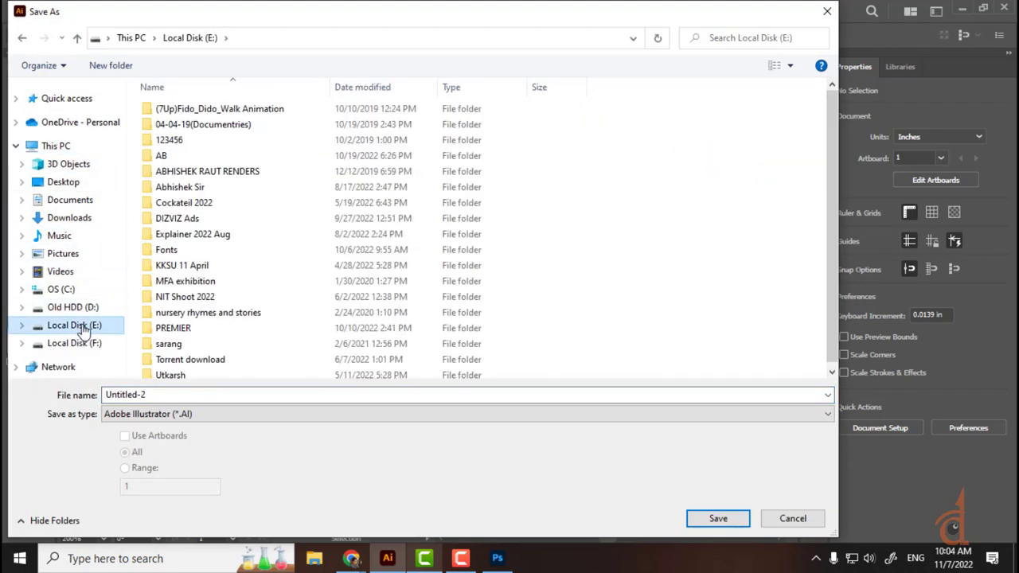
scroll(303, 298, down, 1)
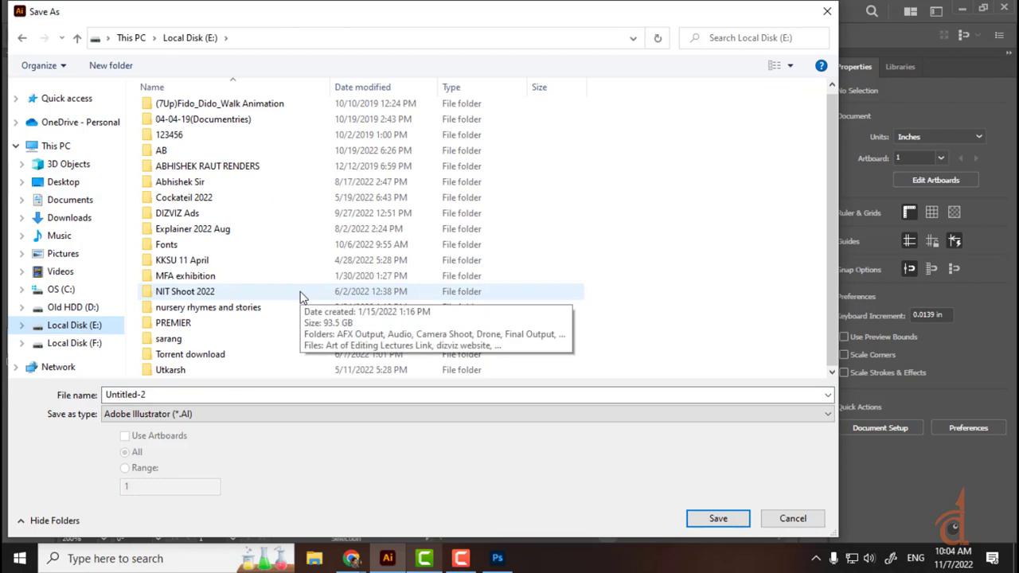
double_click(158, 150)
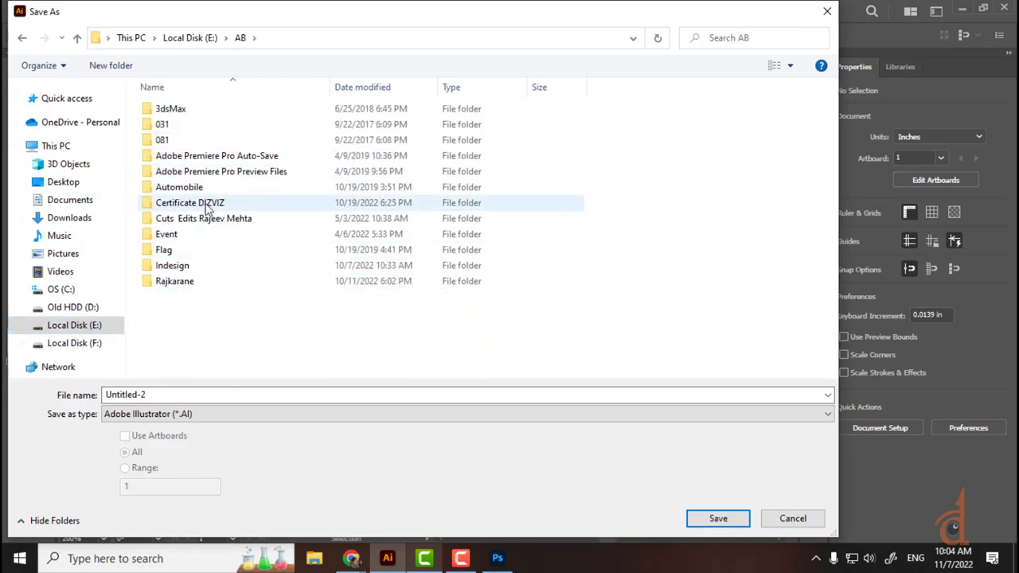
Step: Create a new folder named 'Illustrator Class Files' inside AB and open it
click(123, 70)
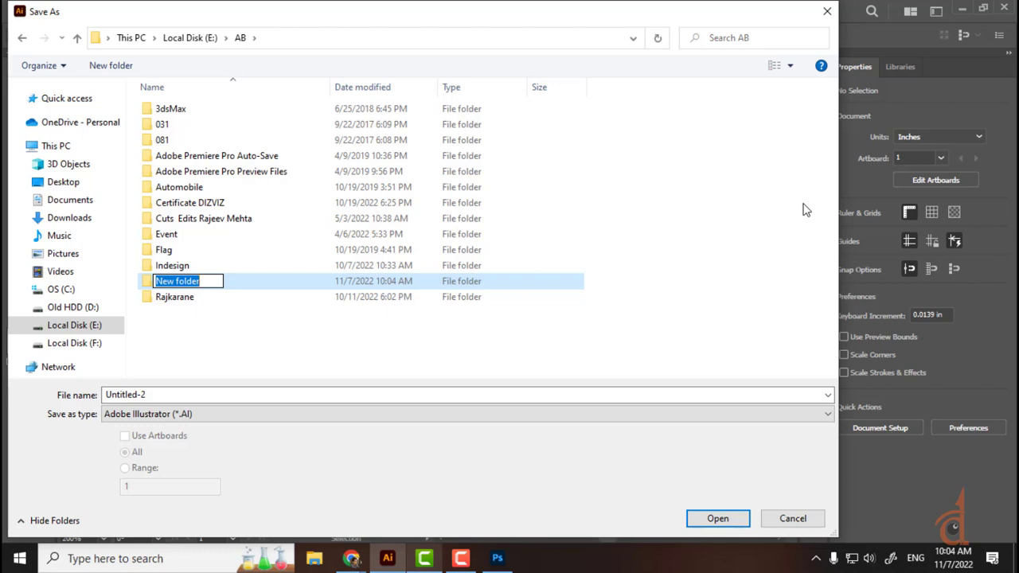
text(iL)
key(BackSpace)
key(BackSpace)
text(I)
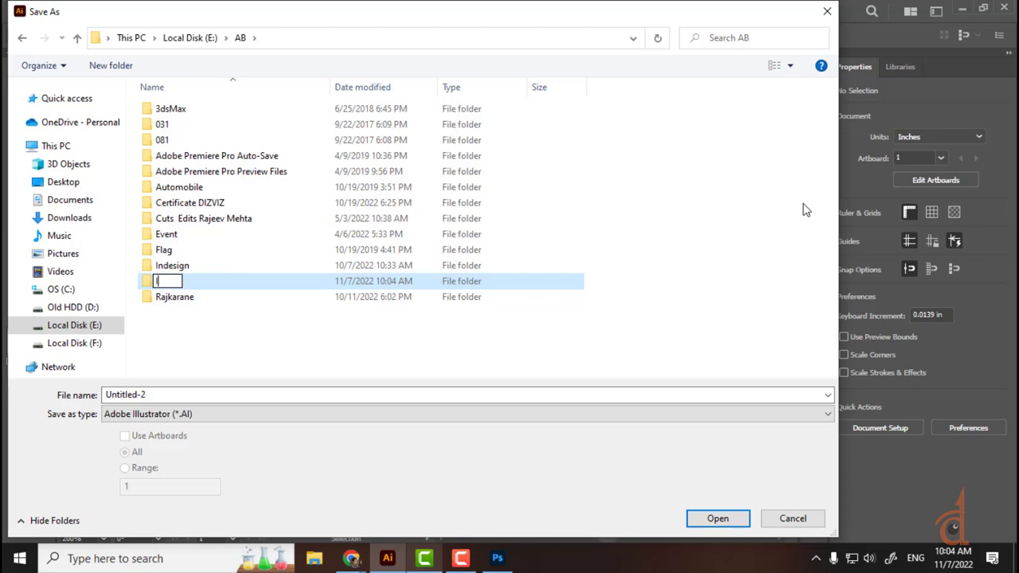
text(II)
text(ustr)
text(ator )
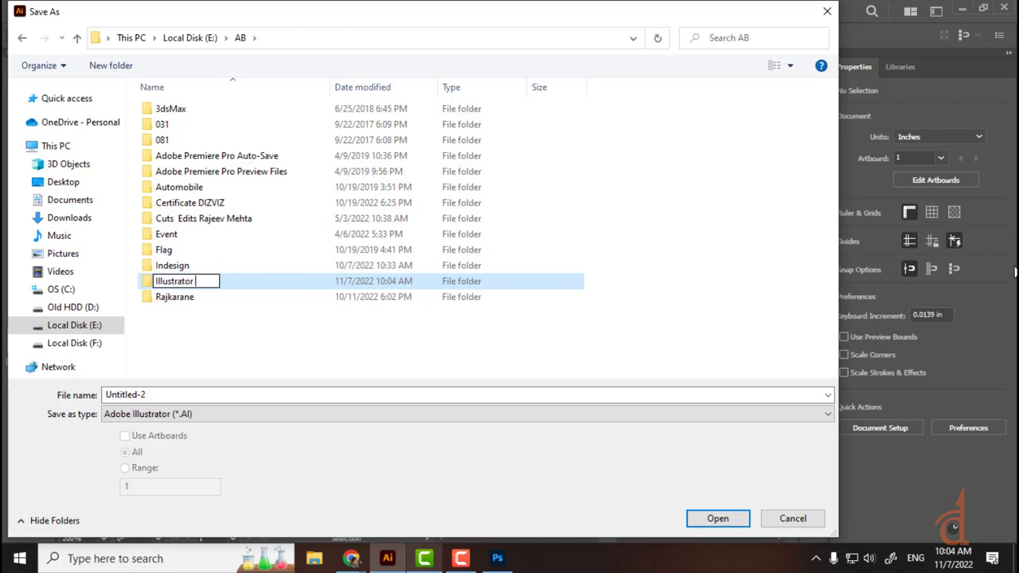
text(Class Files)
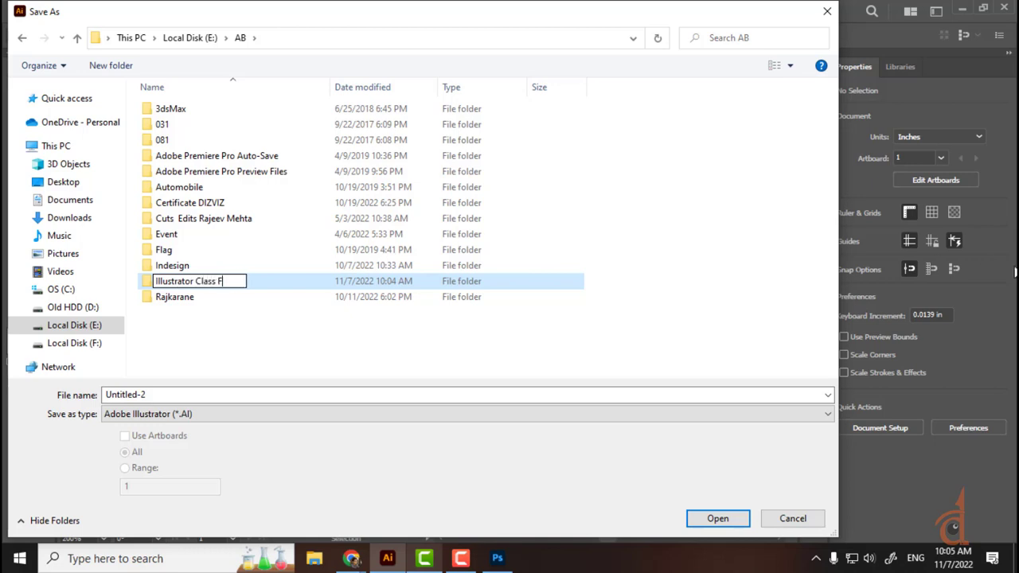
key(Return)
key(Return)
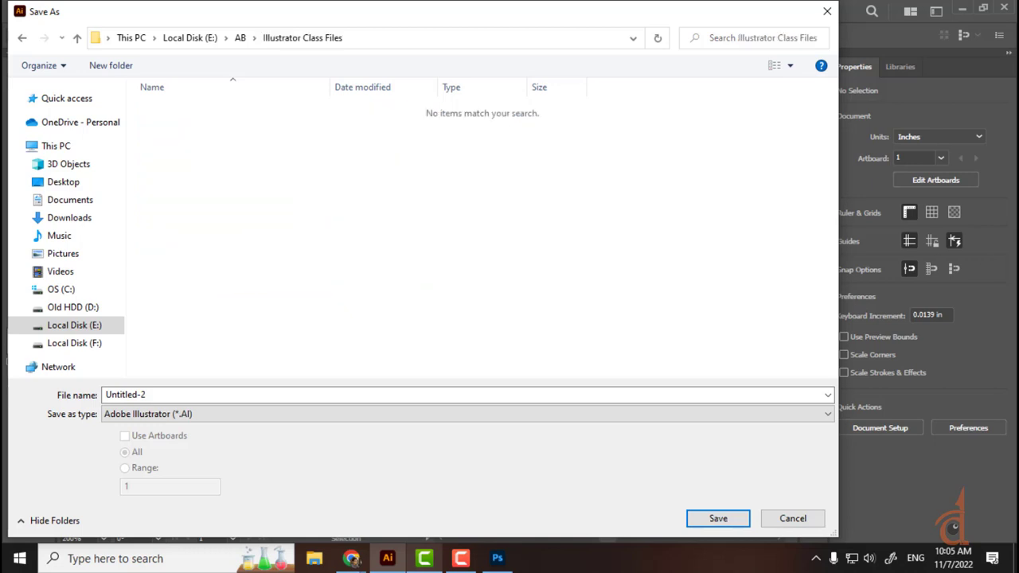
Step: Save the file as BasicShapes, accepting the default Illustrator Options
click(159, 394)
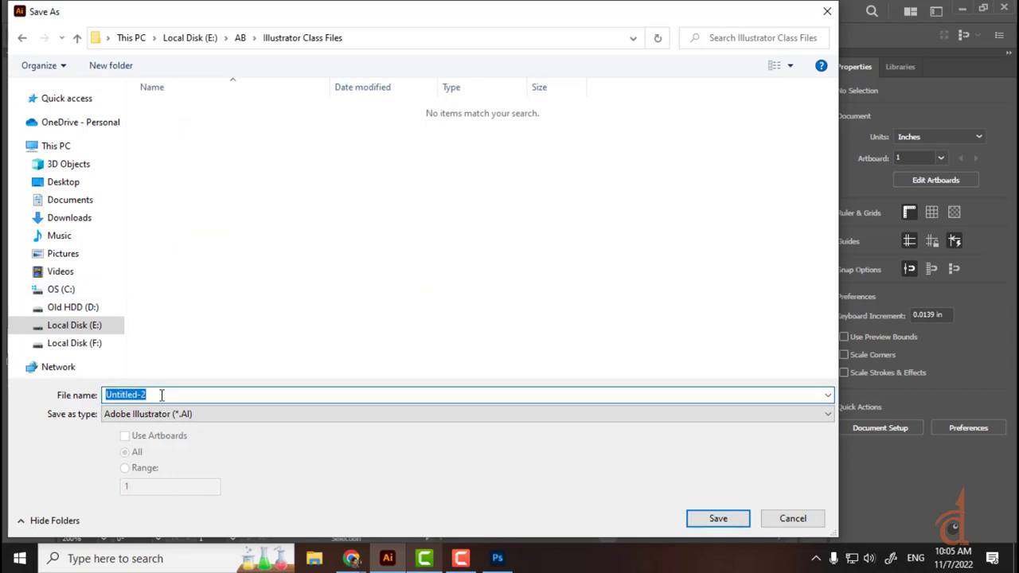
click(162, 395)
text(Bas)
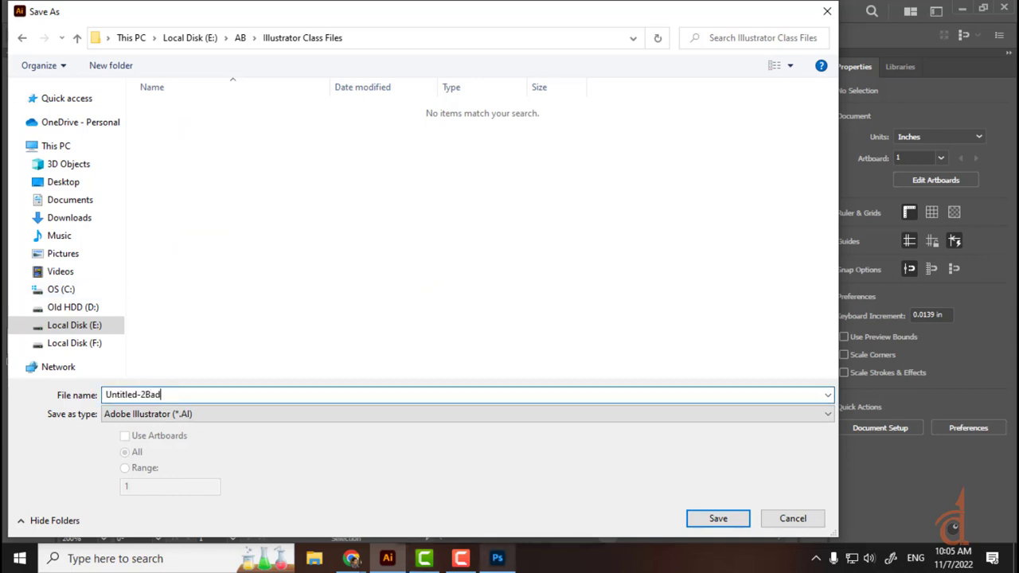
key(BackSpace)
key(BackSpace)
key(BackSpace)
key(ctrl+a)
text(BasicShapes)
key(Return)
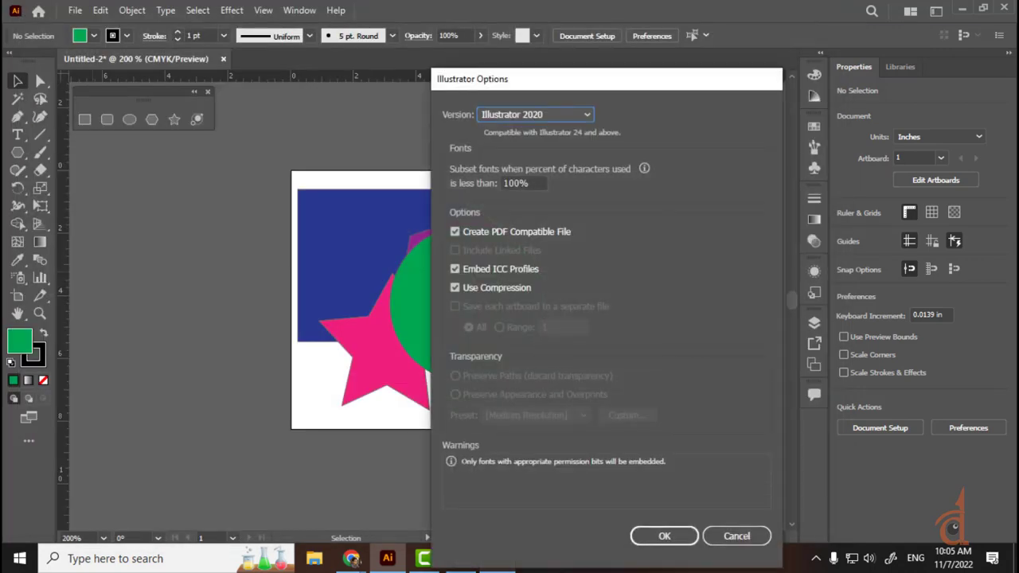
key(Return)
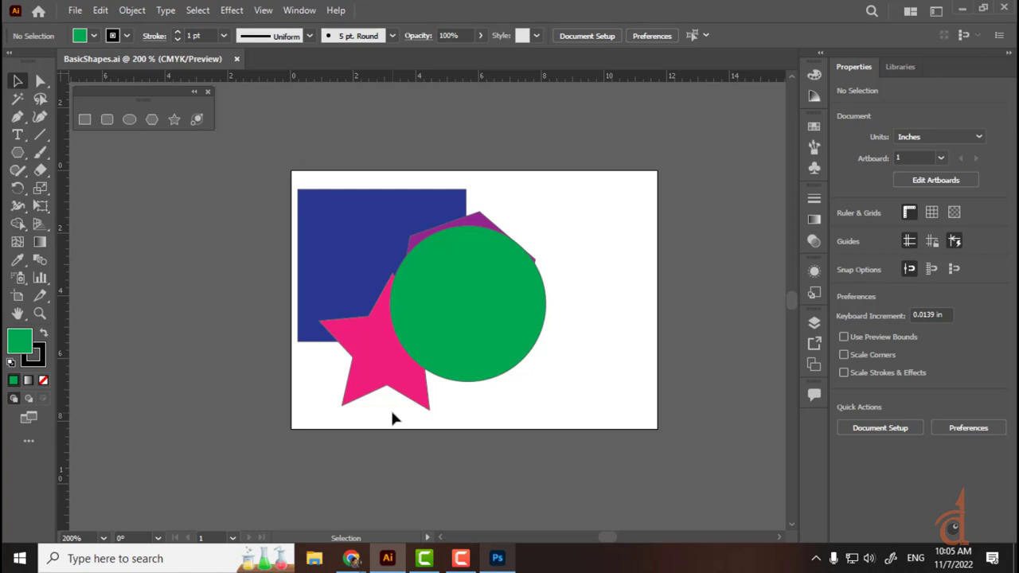
Step: Close the floating shape tools panel and check the Polygon Sides setting, cancelling without drawing
click(467, 278)
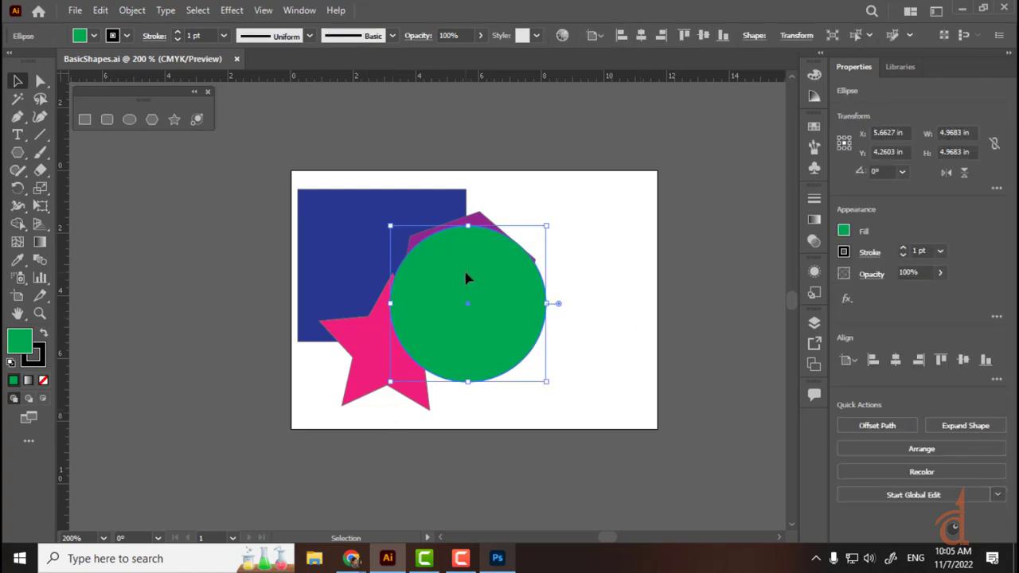
click(207, 92)
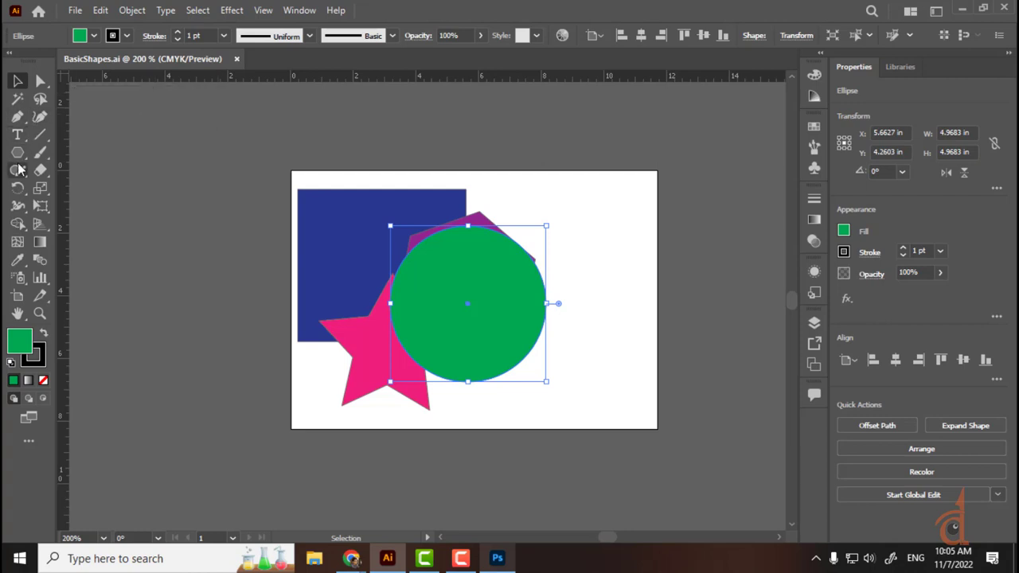
click(18, 156)
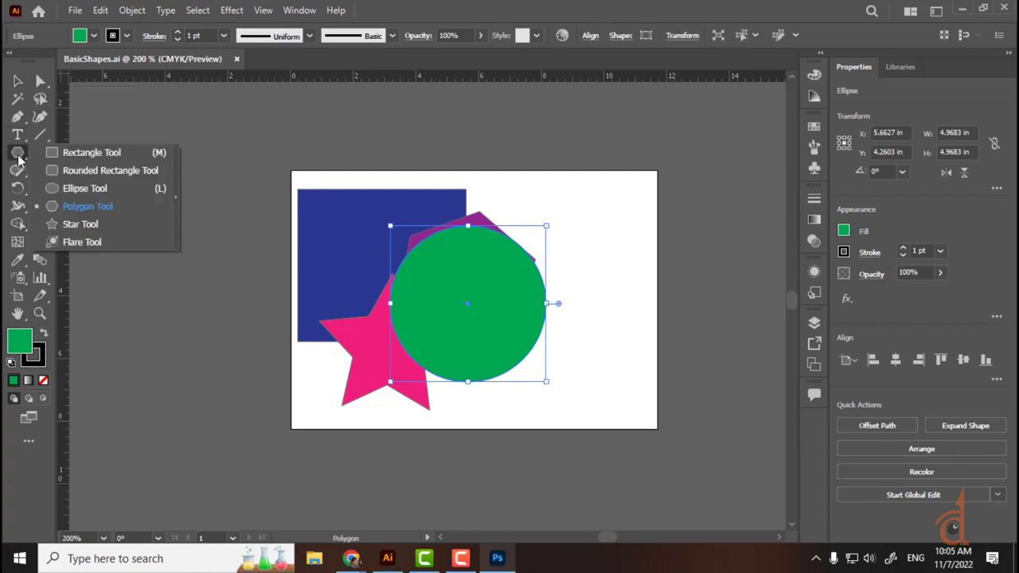
click(166, 117)
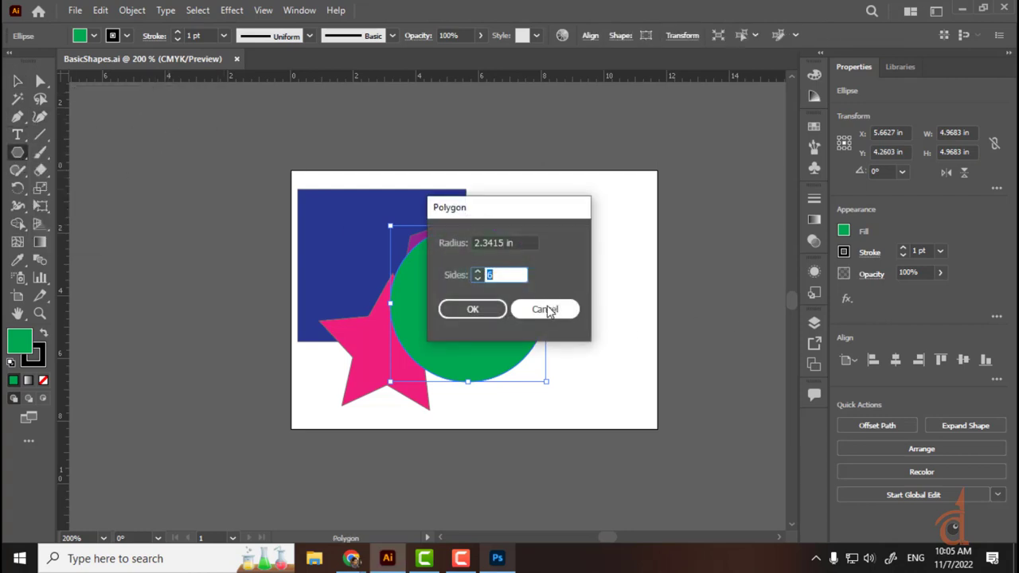
click(546, 310)
click(16, 81)
click(104, 120)
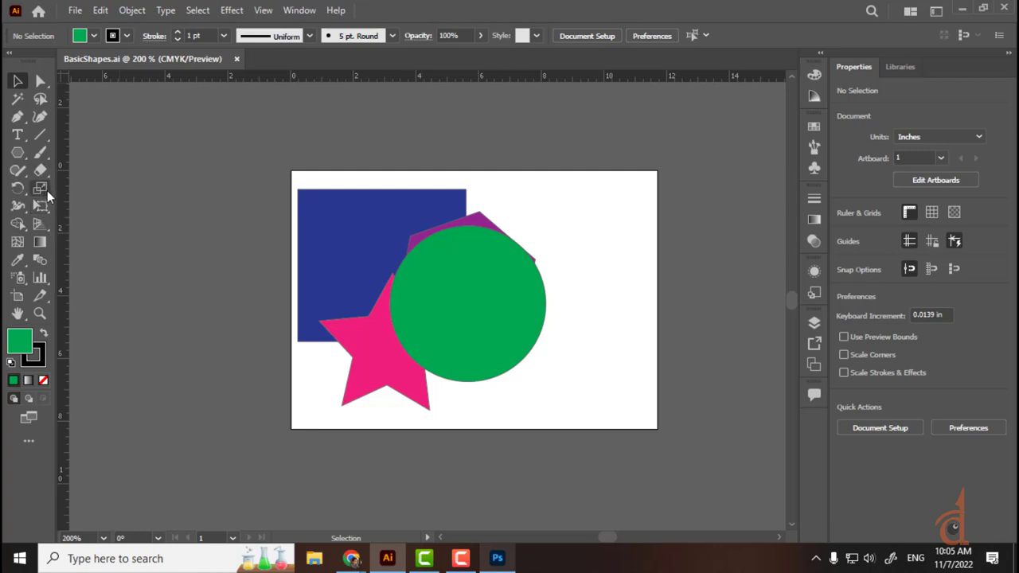
Step: Tear off the Type tools into a floating panel, move it, then close it
click(45, 88)
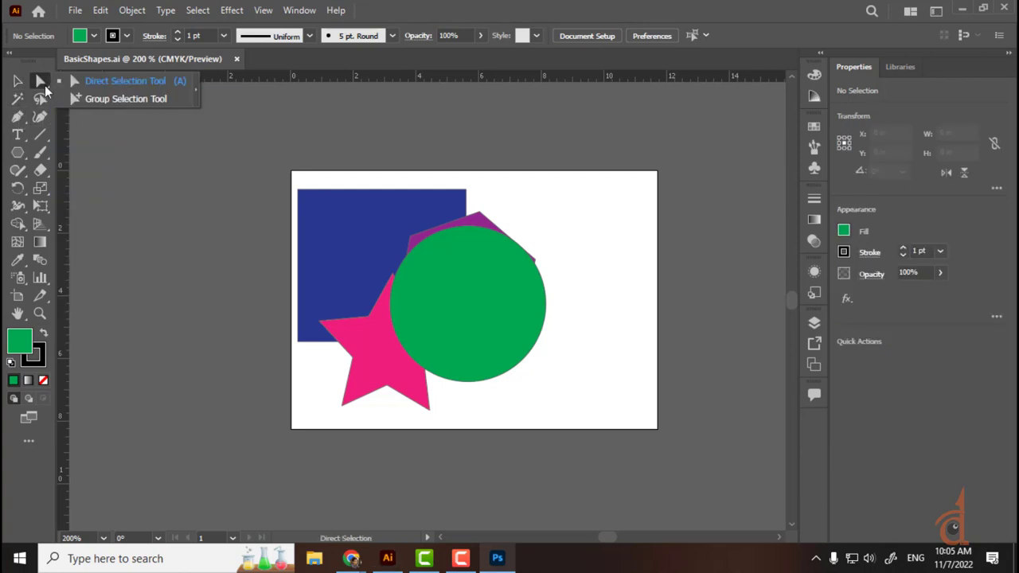
drag(24, 137, 189, 189)
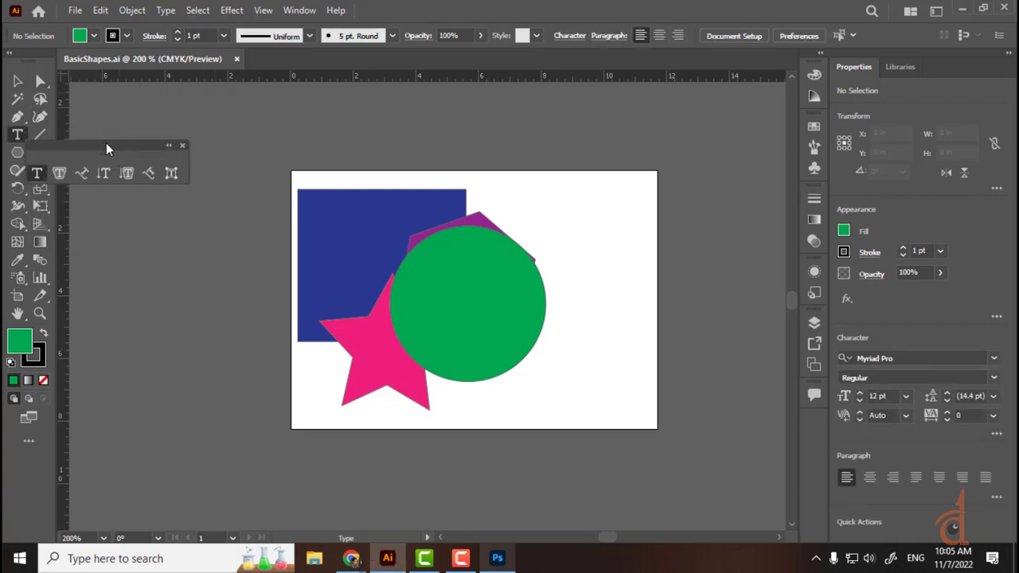
drag(106, 146, 176, 89)
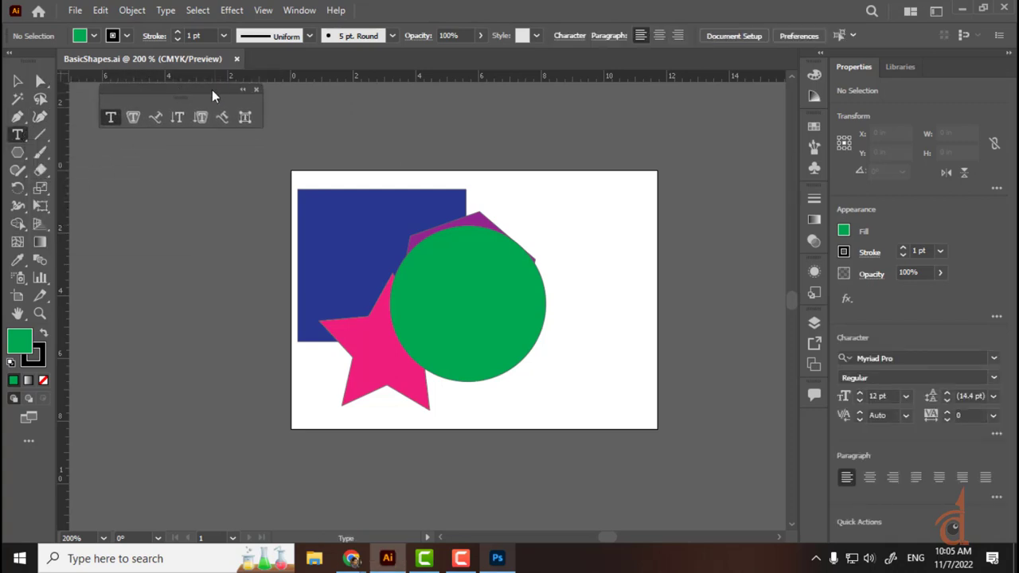
click(256, 90)
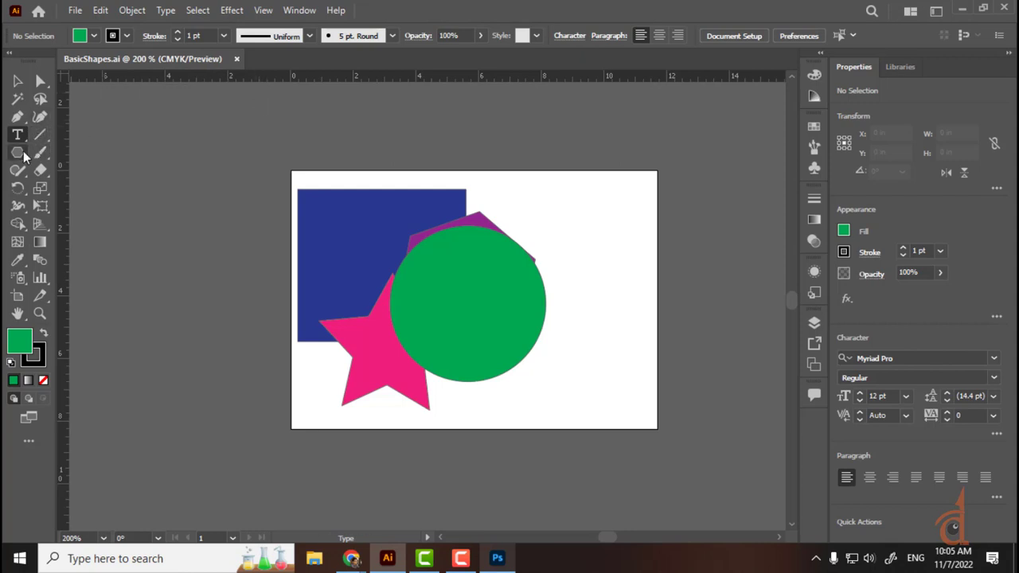
Step: Tear off the shape tools into a floating panel, select and deselect the shapes, and open Edit
drag(18, 152, 176, 197)
drag(196, 161, 176, 103)
click(18, 81)
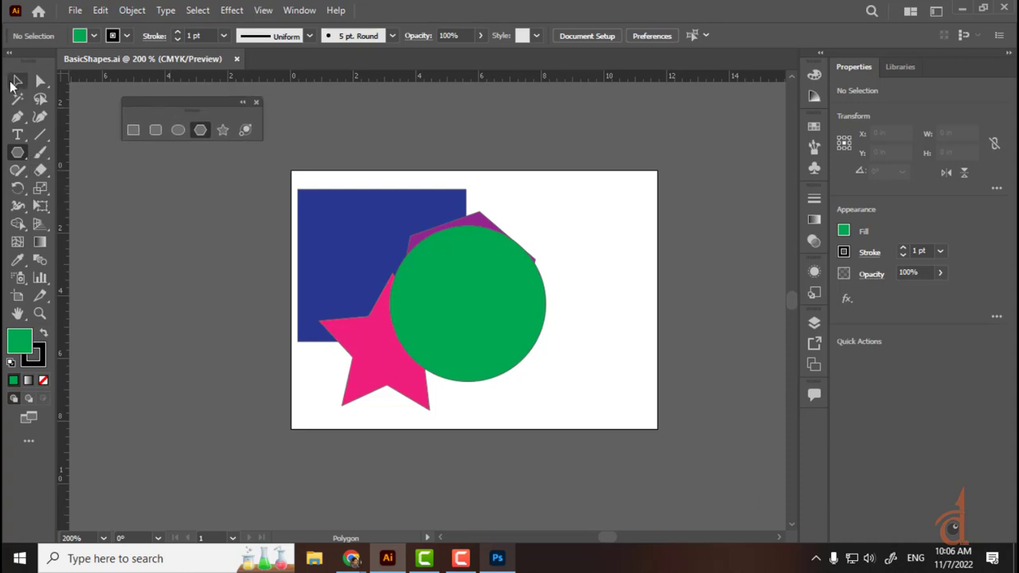
drag(603, 199, 350, 360)
click(188, 344)
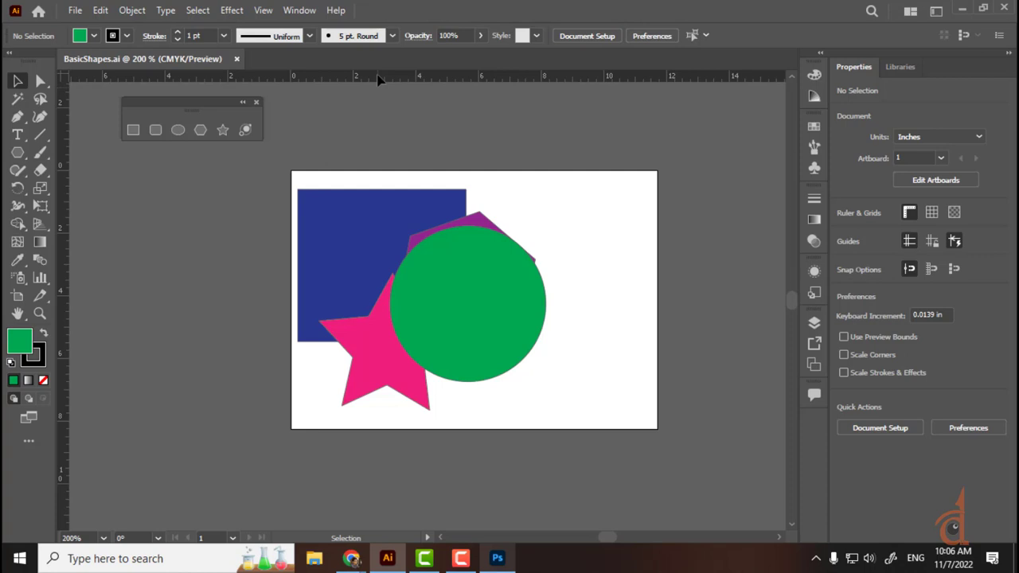
click(99, 11)
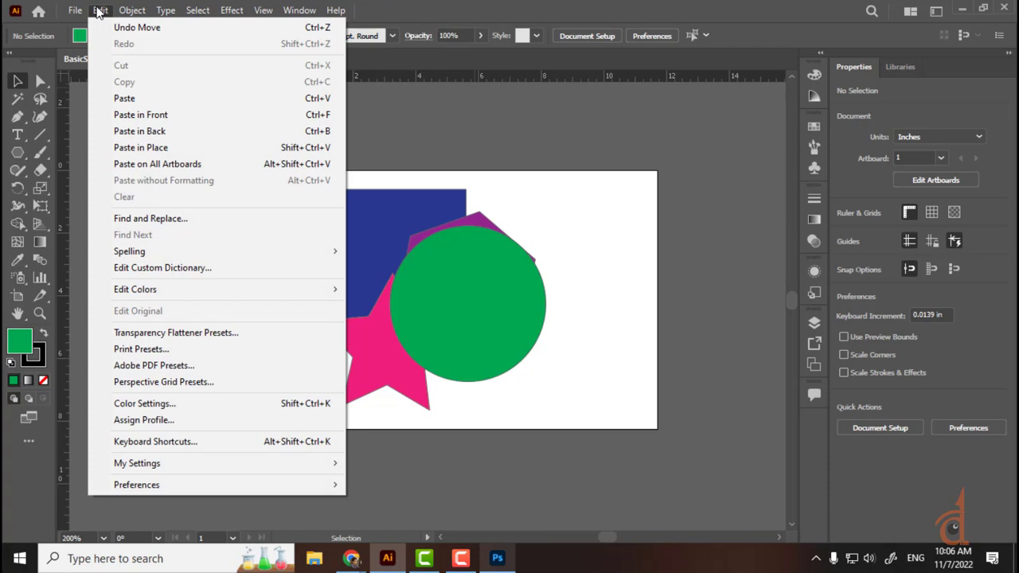
click(156, 442)
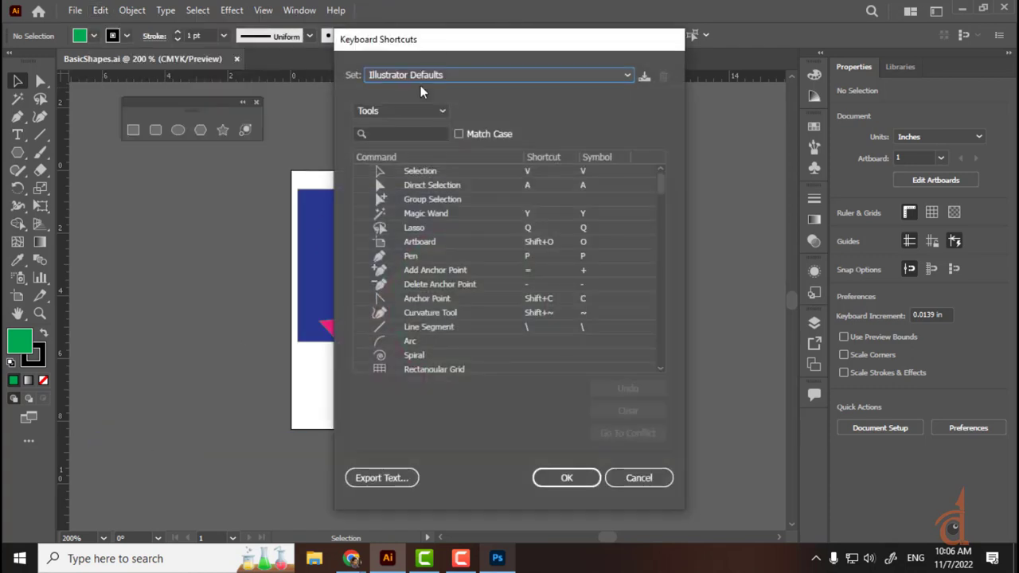
drag(432, 40, 182, 28)
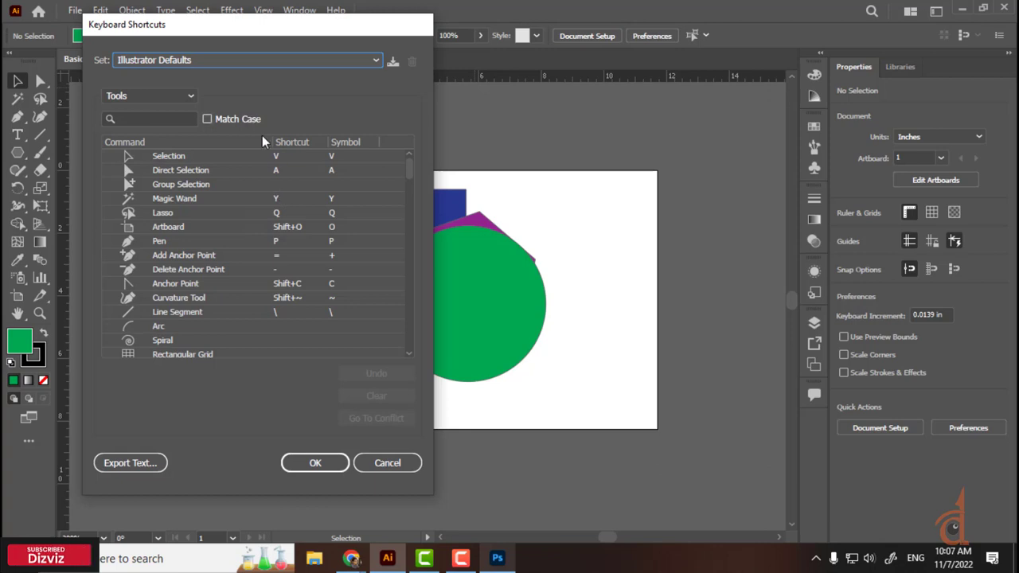
click(407, 463)
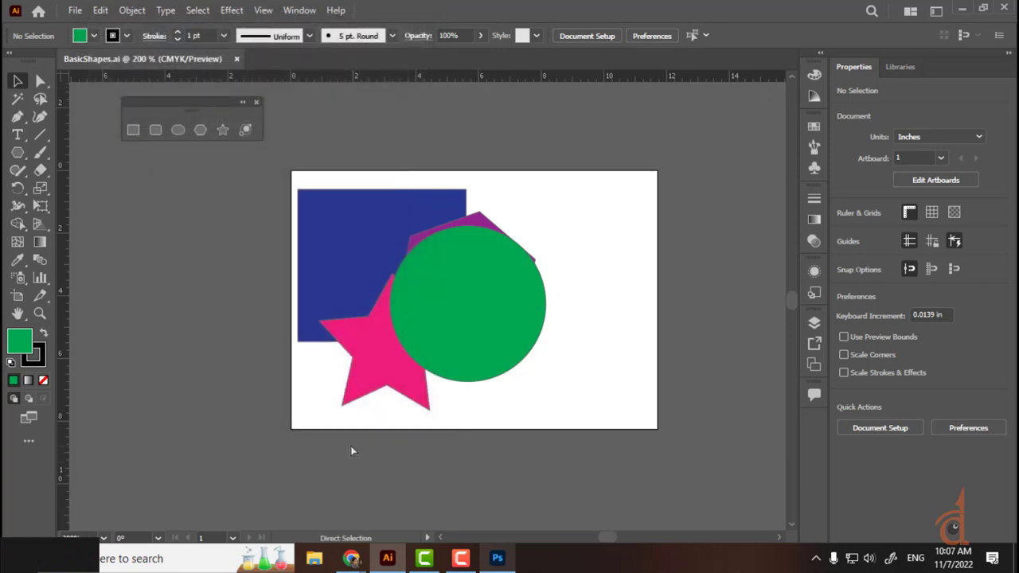
Step: Zoom in and out on the shapes with Ctrl+= and Ctrl+-, then pan around with the Hand tool
key(ctrl+equal)
key(ctrl+equal)
key(ctrl+equal)
key(ctrl+equal)
key(ctrl+minus)
key(ctrl+minus)
key(ctrl+minus)
key(ctrl+minus)
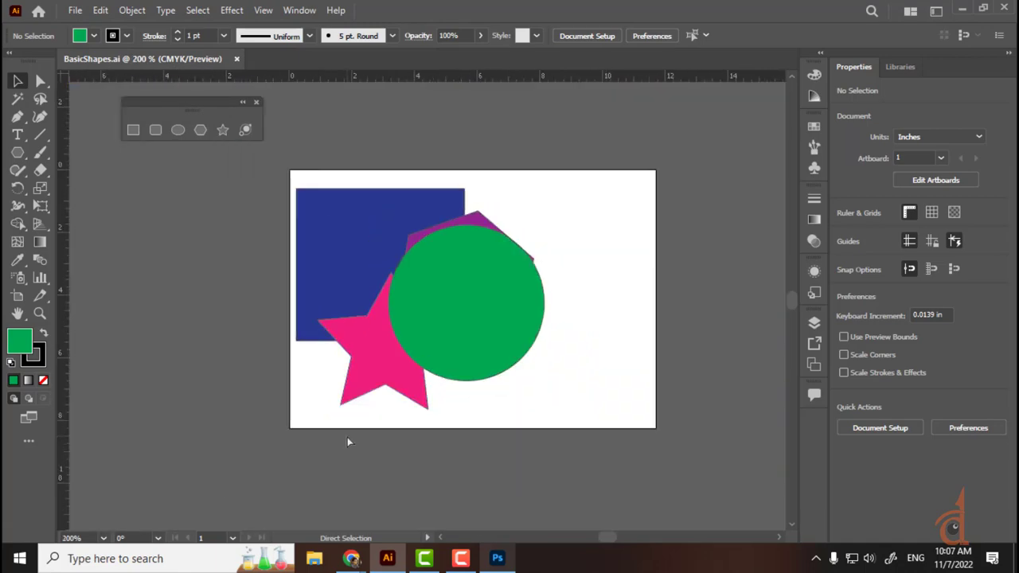
key(ctrl+equal)
key(ctrl+equal)
key(ctrl+equal)
key(ctrl+minus)
key(ctrl+minus)
key(ctrl+minus)
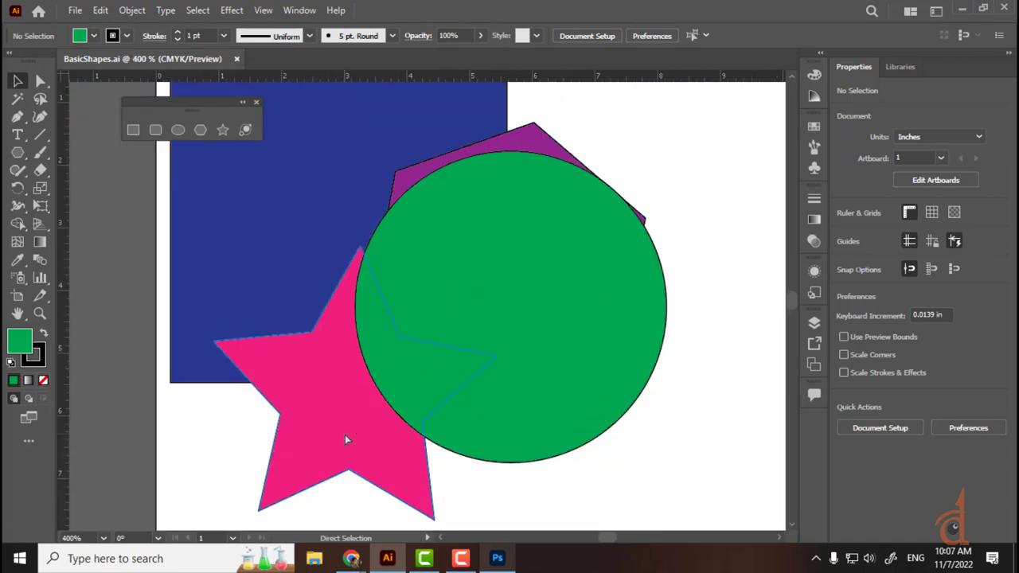
key(ctrl+equal)
key(ctrl+equal)
key(ctrl+equal)
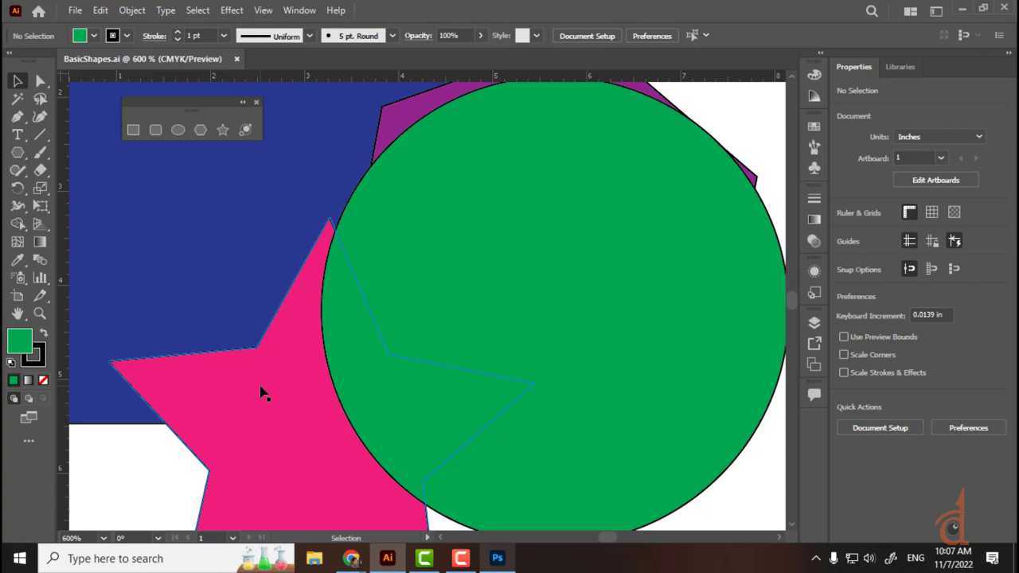
key(h)
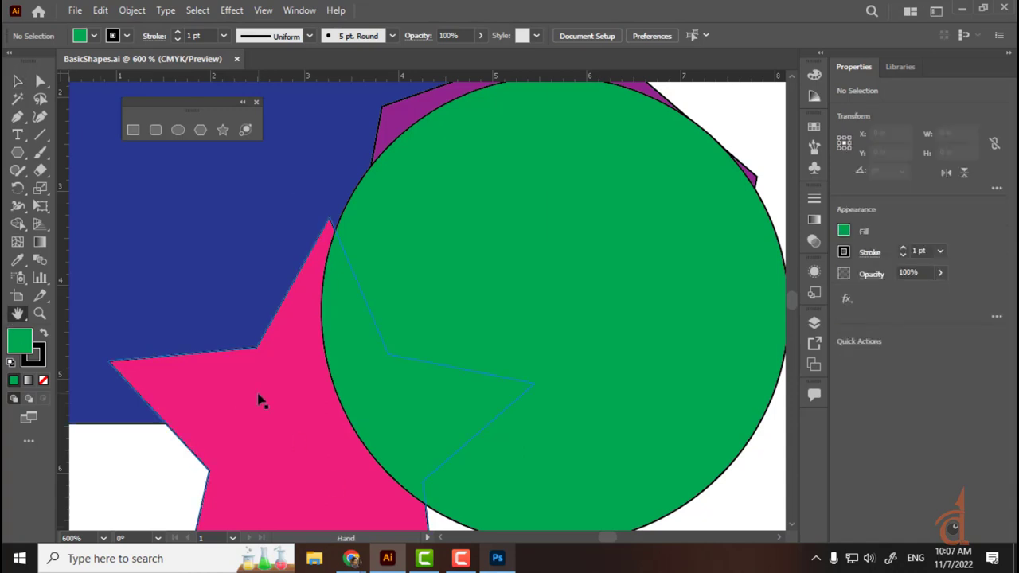
drag(261, 400, 764, 163)
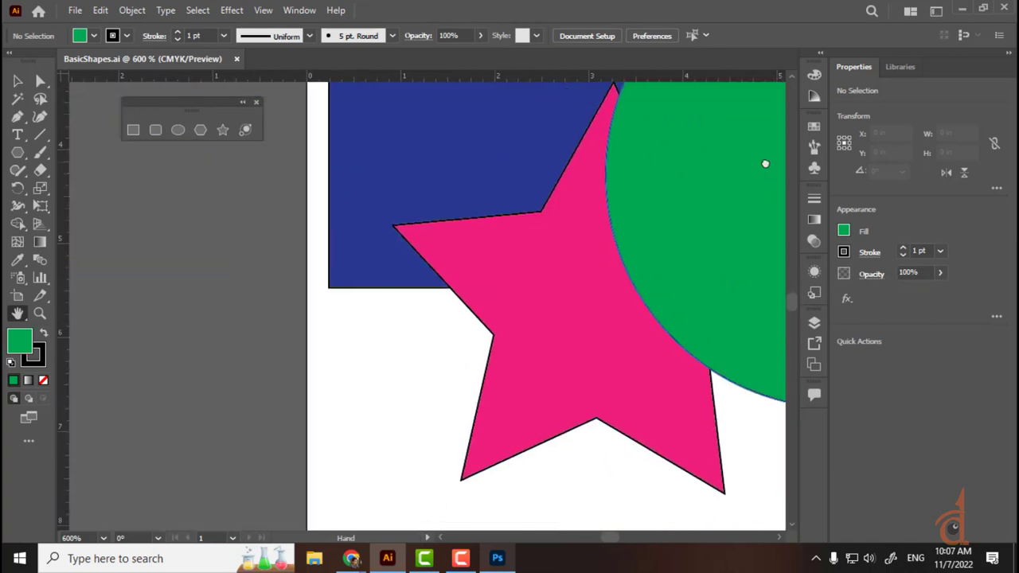
drag(746, 334, 441, 401)
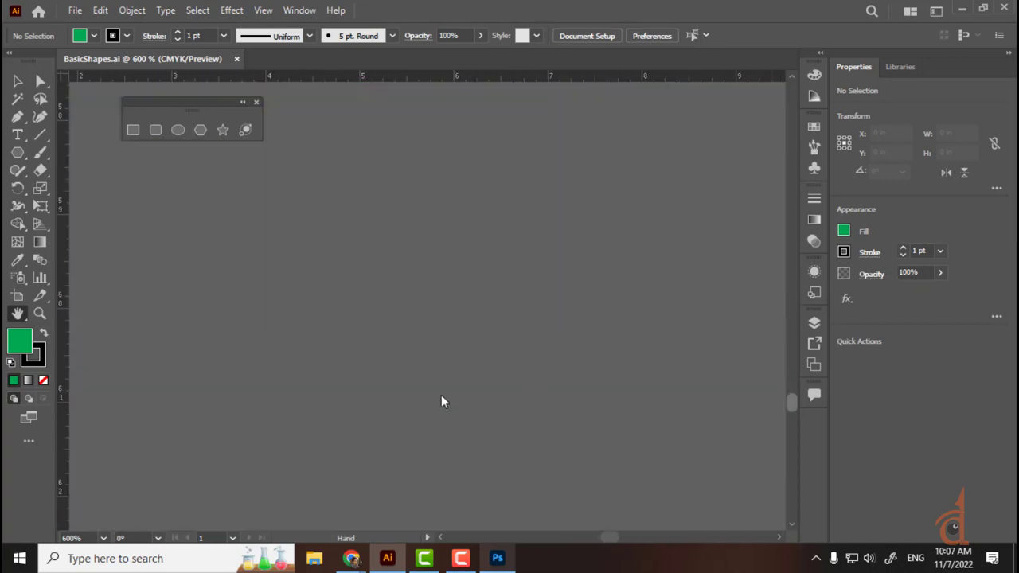
drag(791, 401, 870, 340)
drag(609, 538, 595, 544)
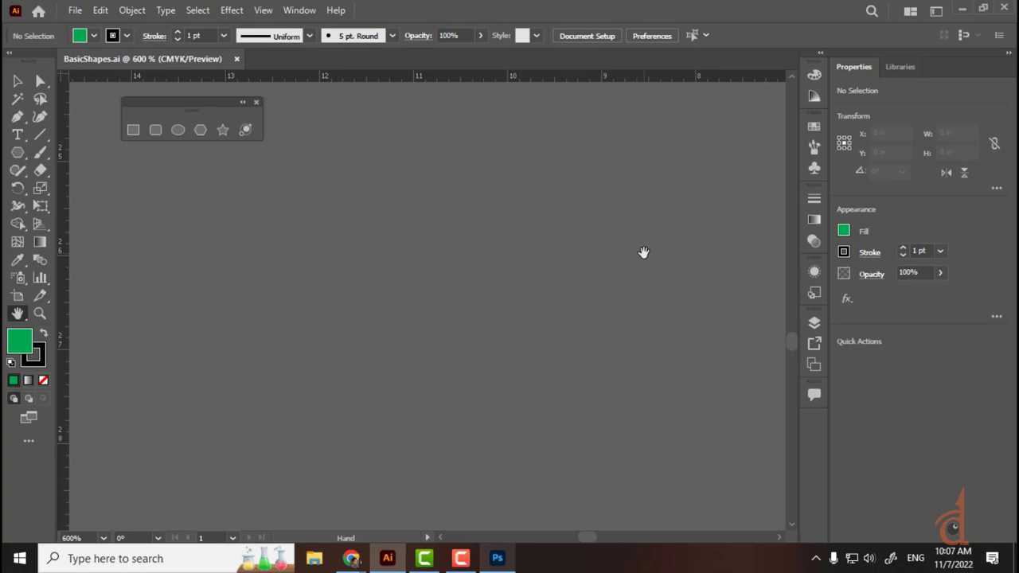
Step: Fit the artboard to the window, then zoom in with the Zoom tool around the blue rectangle
key(ctrl+0)
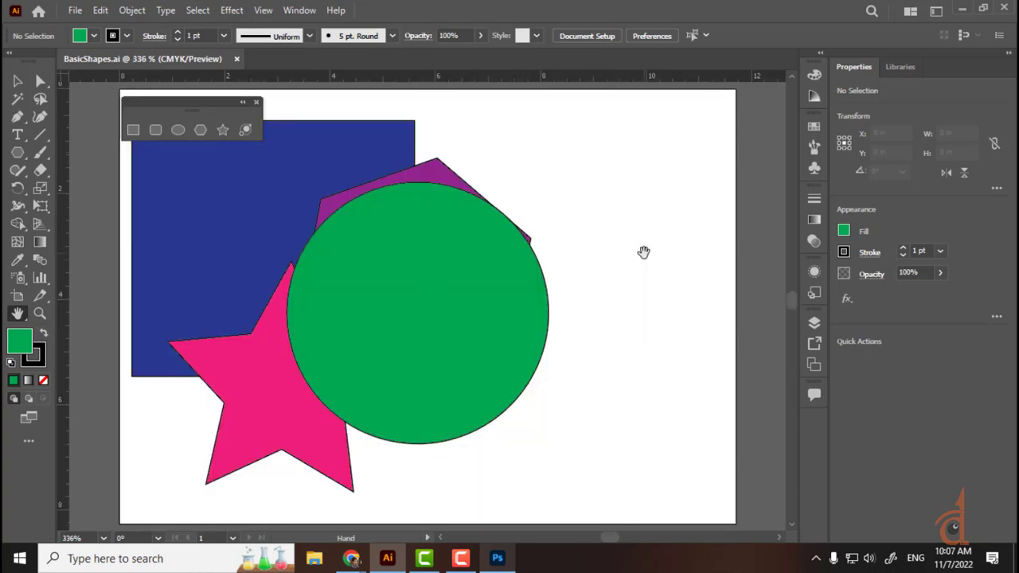
key(ctrl+alt+0)
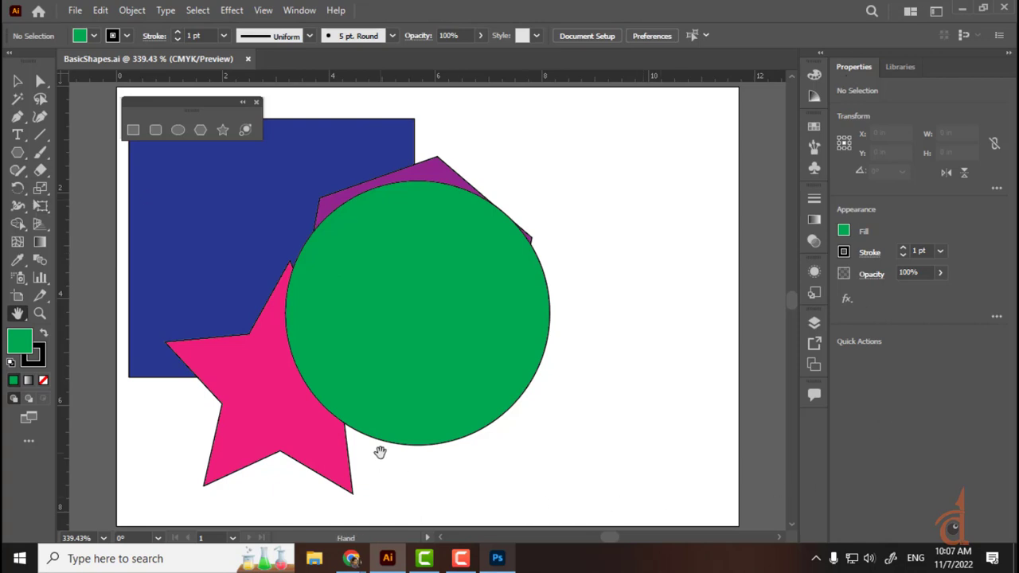
key(ctrl)
key(z)
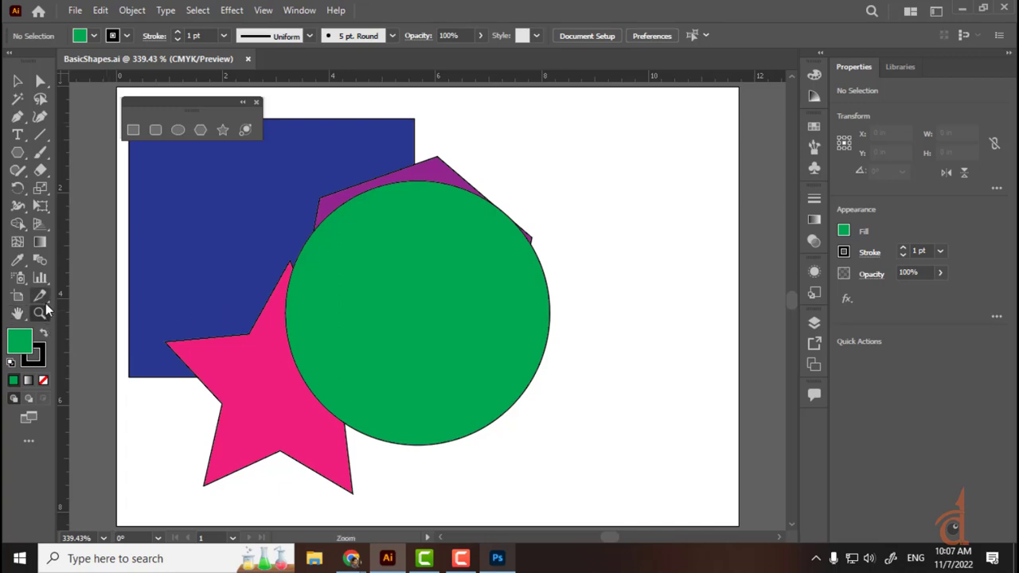
drag(210, 246, 399, 321)
drag(199, 239, 399, 308)
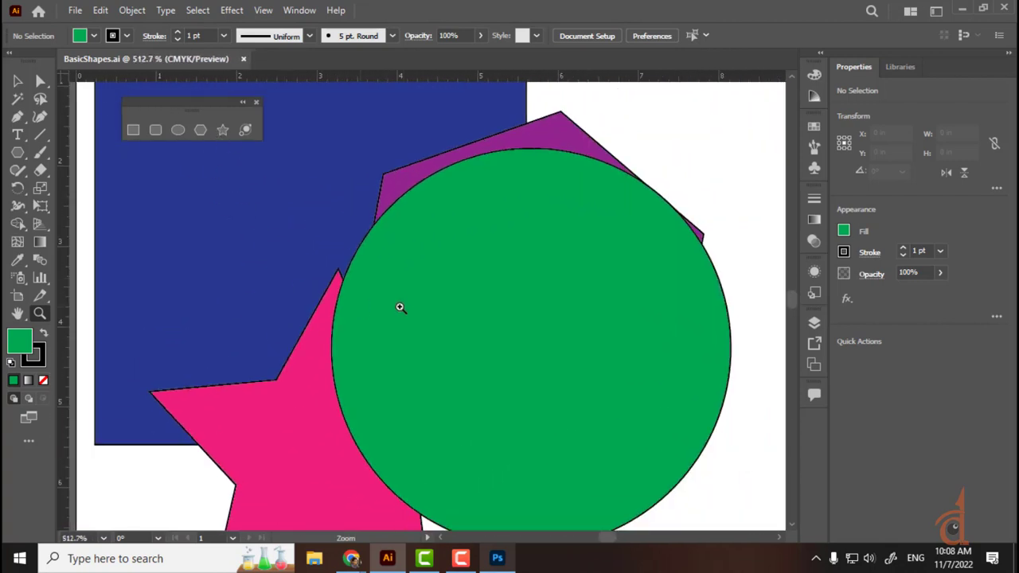
Step: Rotate the canvas view about 50 then -130 degrees, zoom out, and reset it upright
click(16, 314)
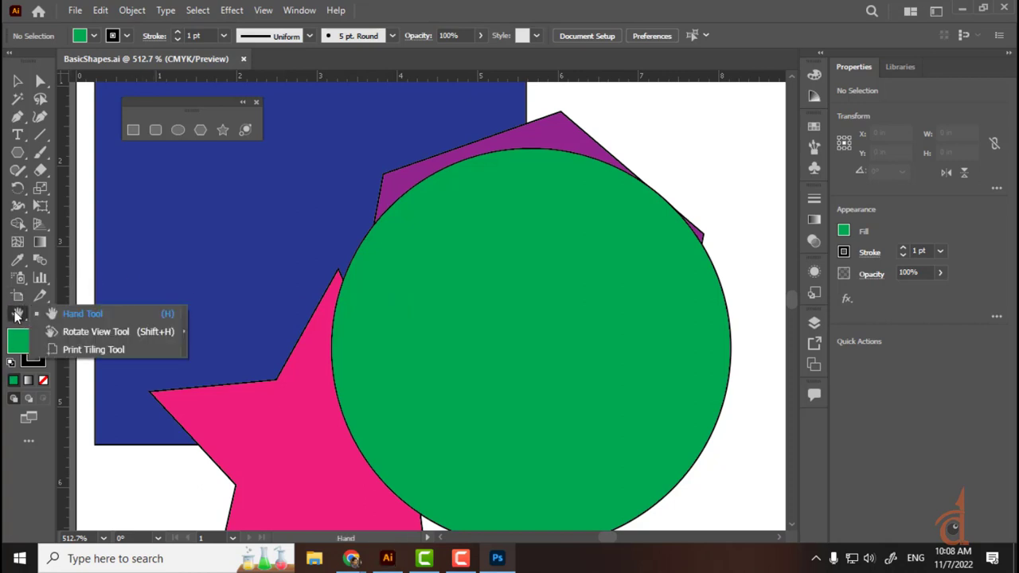
click(126, 334)
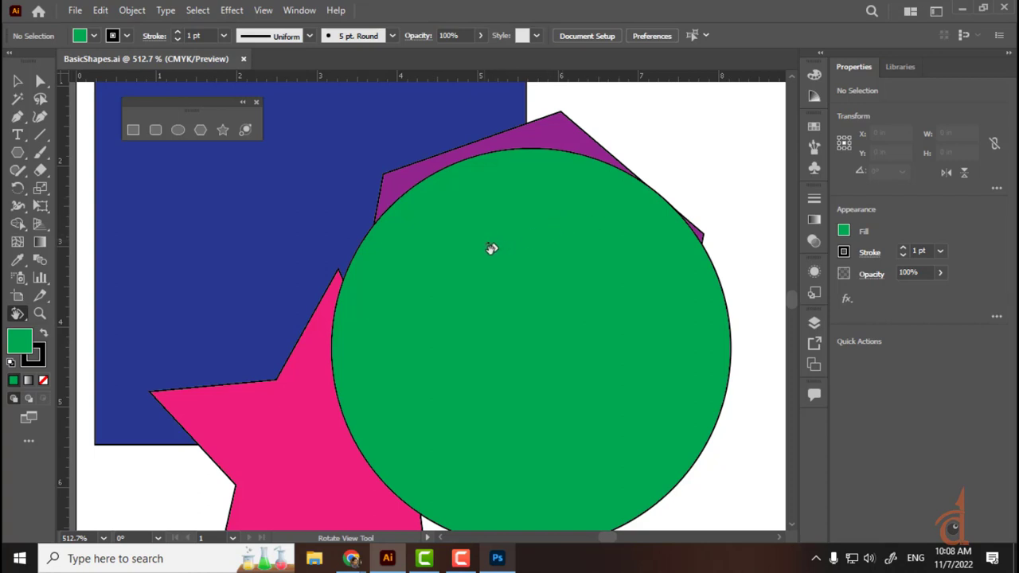
drag(486, 250, 845, 353)
key(ctrl+minus)
key(ctrl+minus)
key(ctrl+minus)
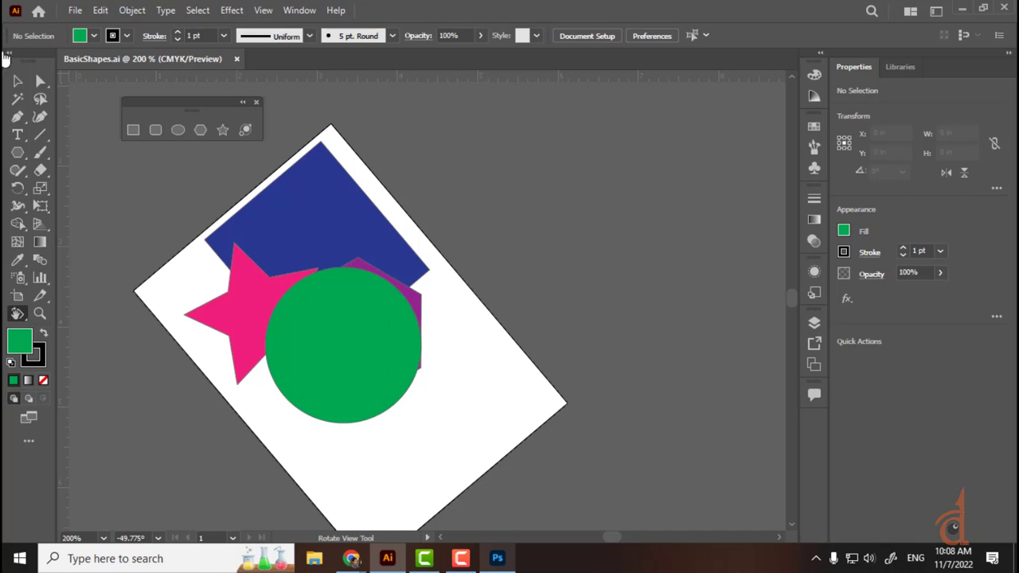
drag(455, 167, 546, 304)
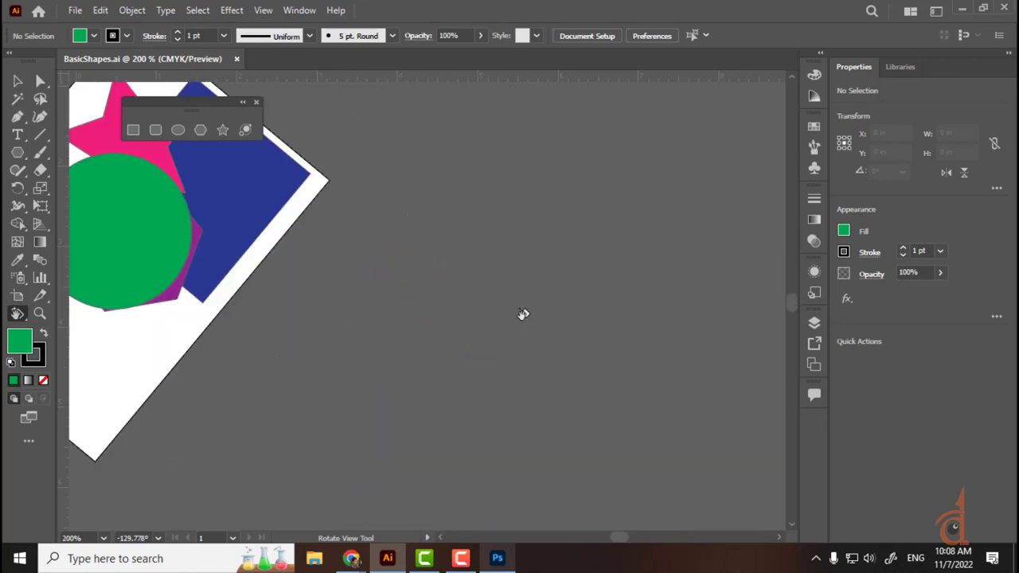
drag(346, 291, 584, 366)
double_click(26, 315)
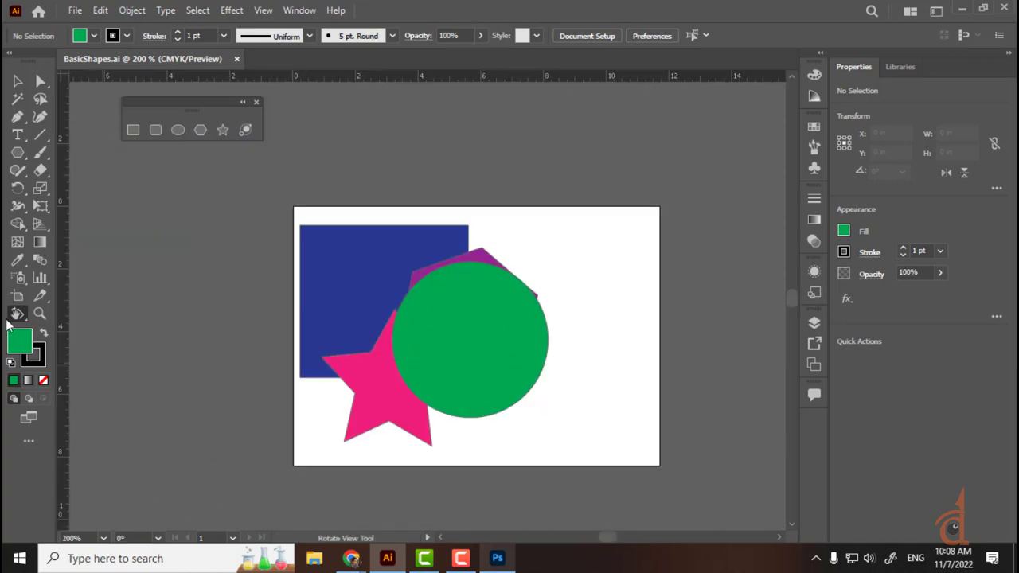
drag(27, 317, 101, 331)
click(490, 561)
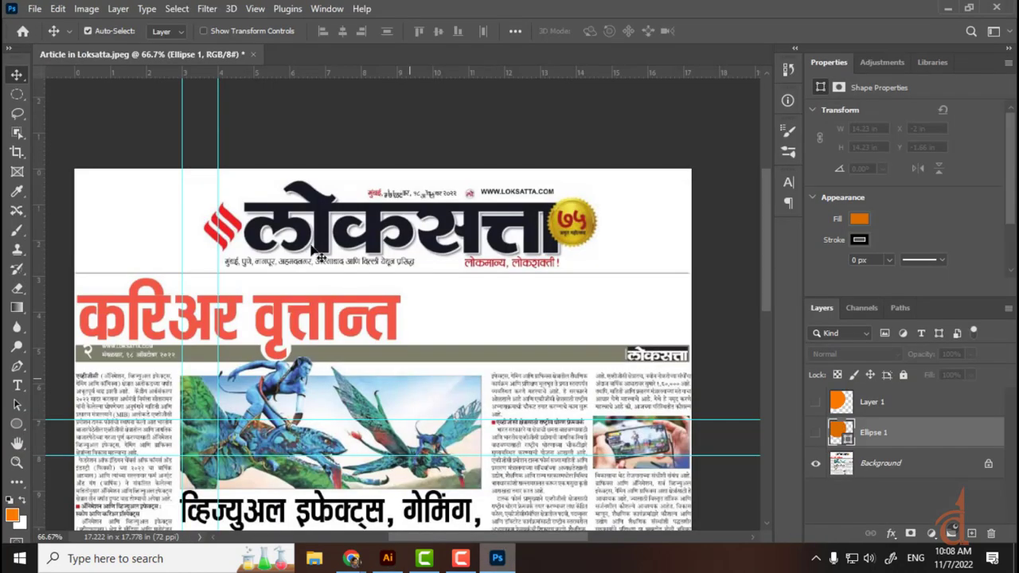
key(ctrl+r)
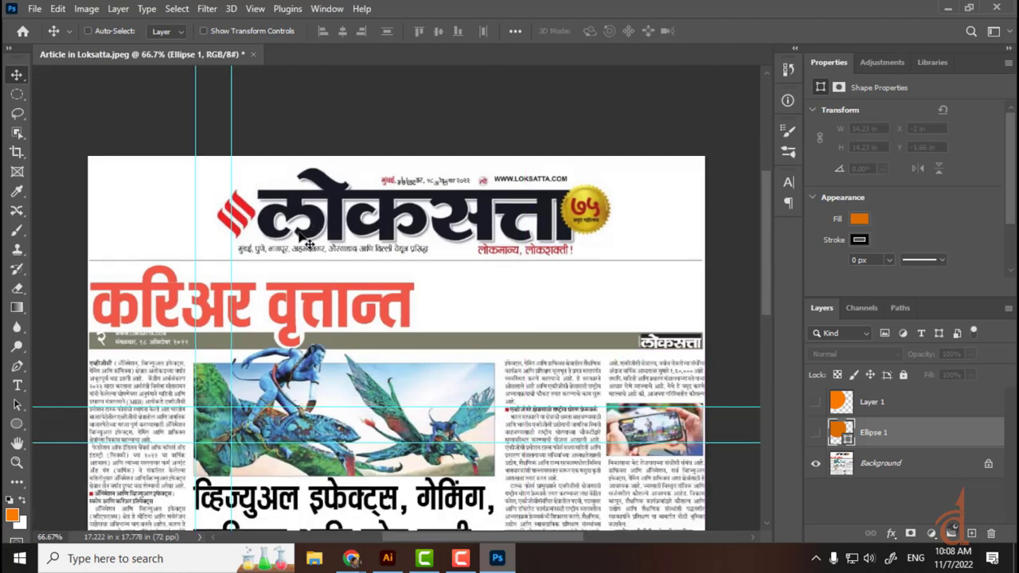
key(ctrl+r)
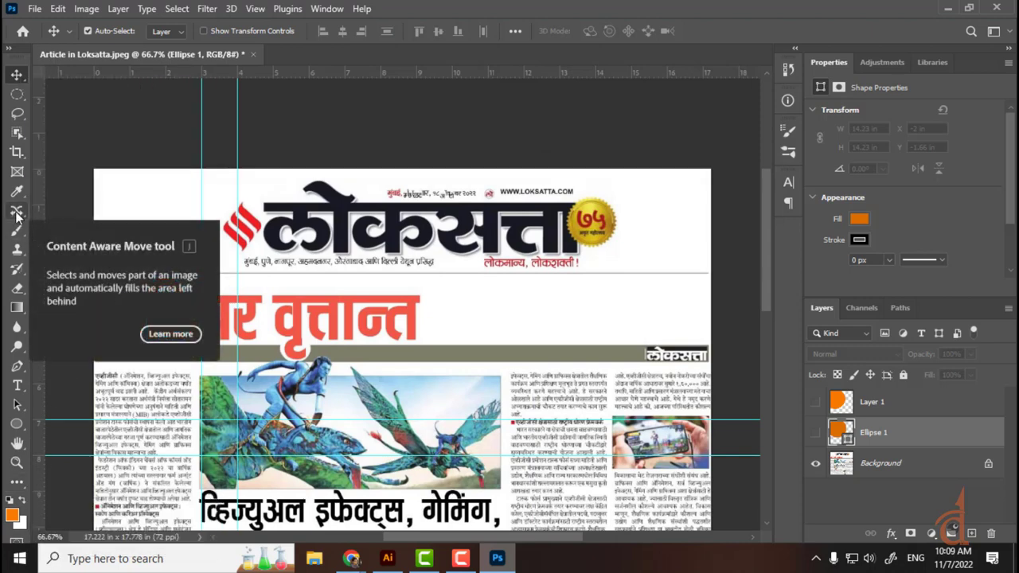
click(889, 481)
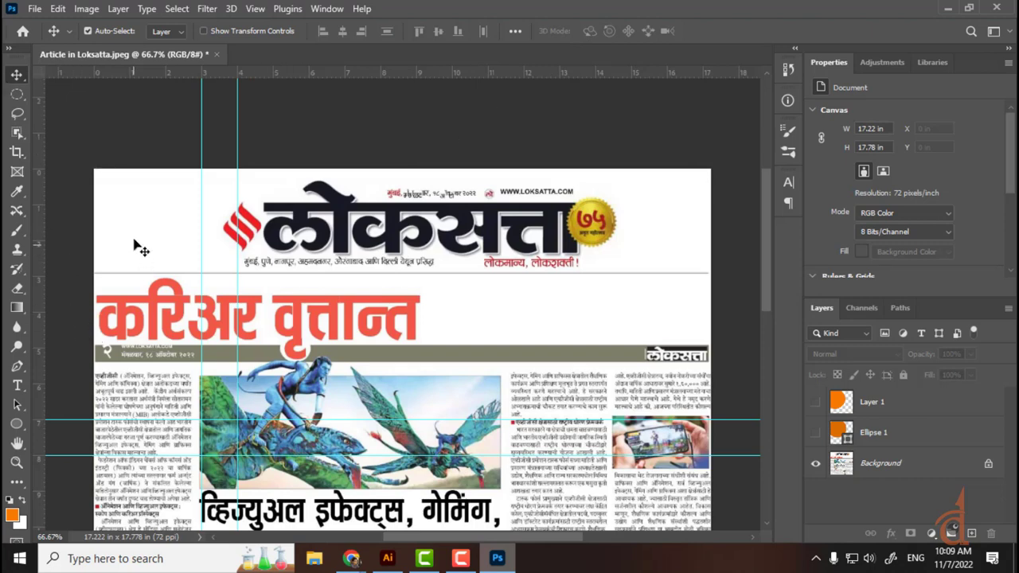
click(17, 483)
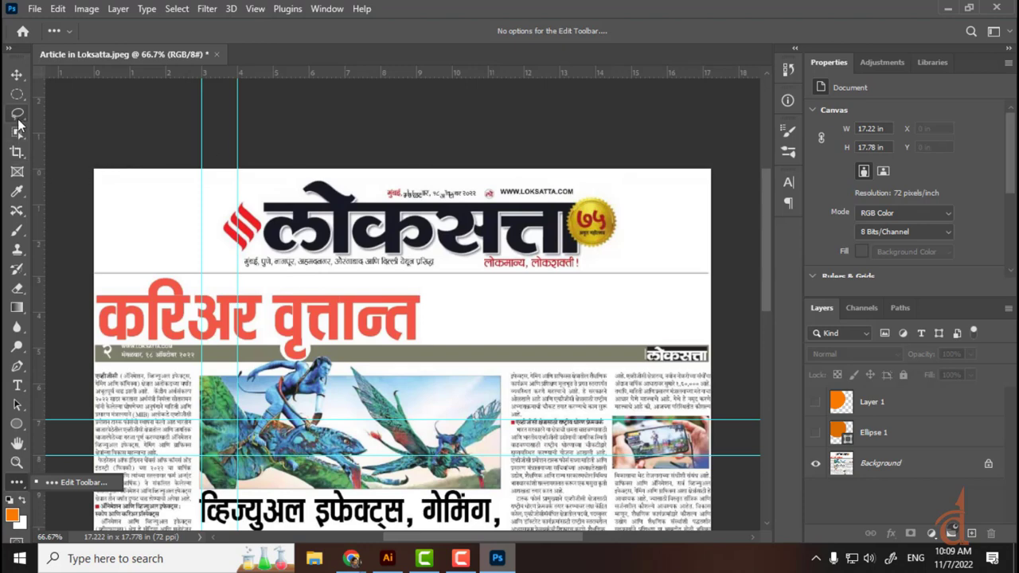
click(56, 32)
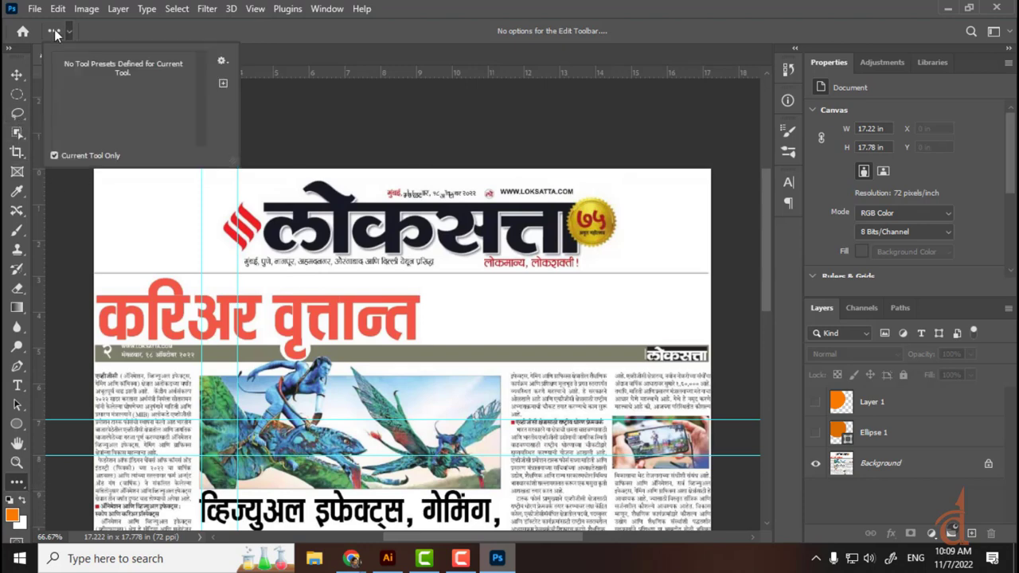
click(327, 41)
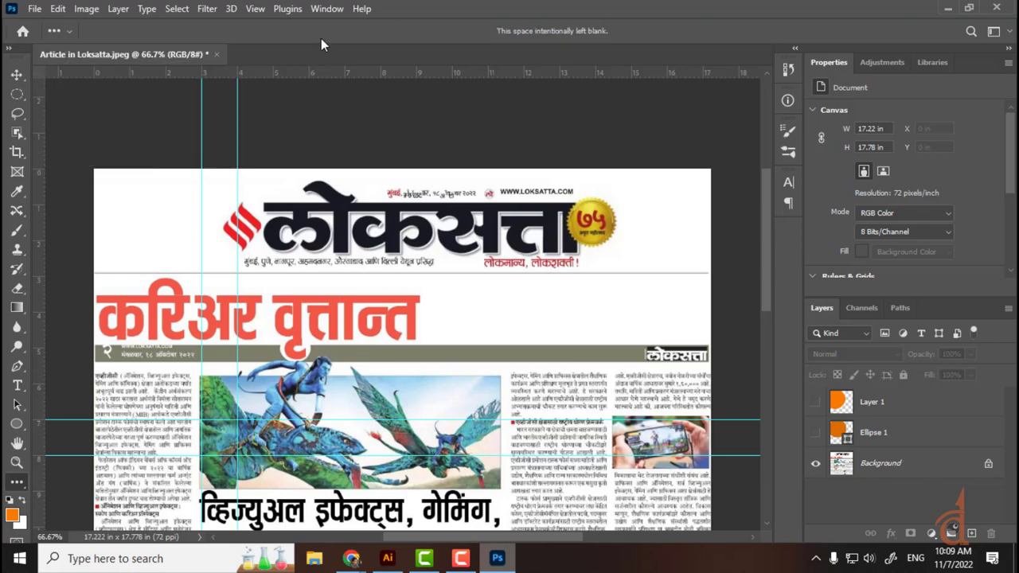
click(327, 9)
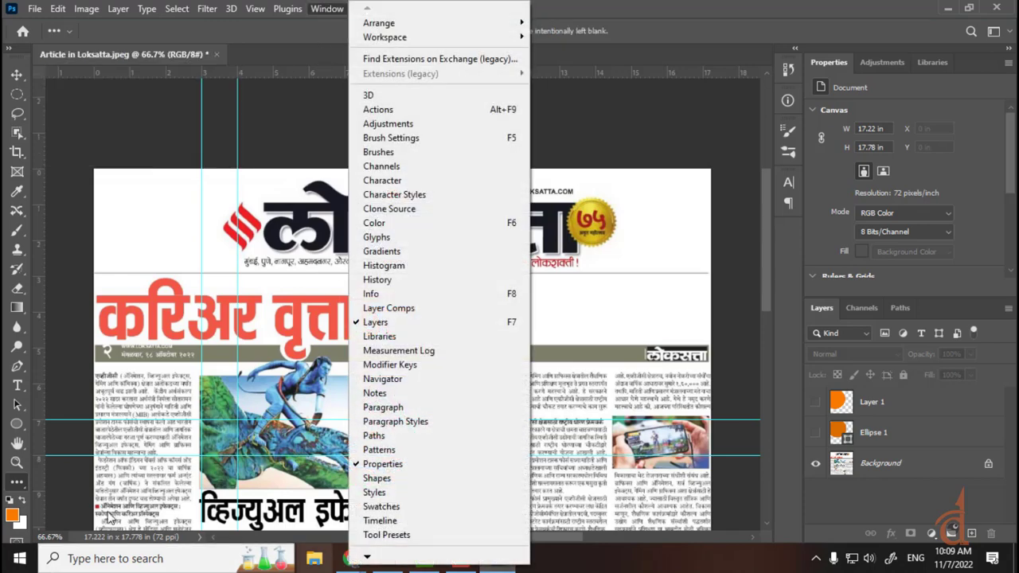
click(61, 390)
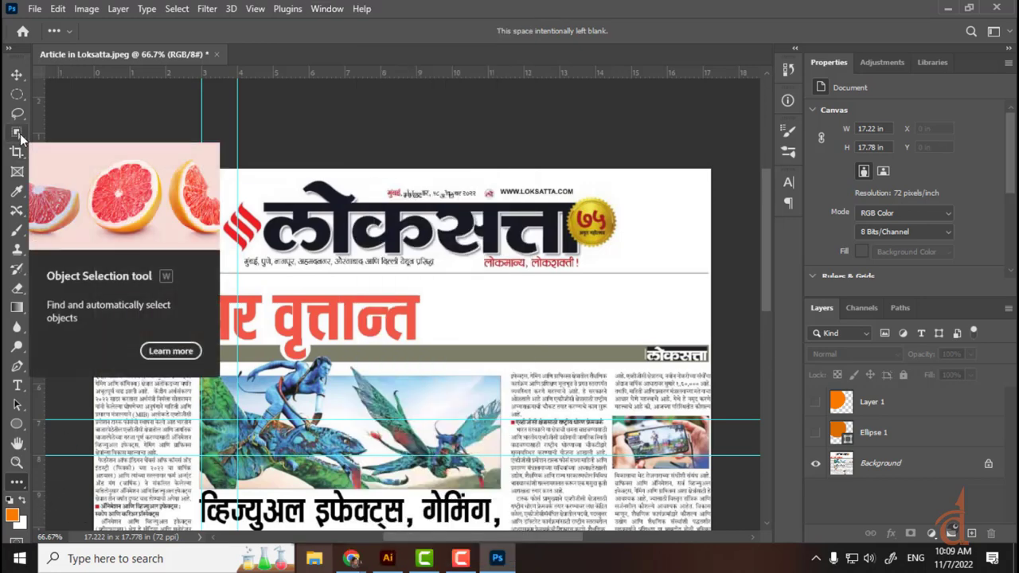
click(17, 173)
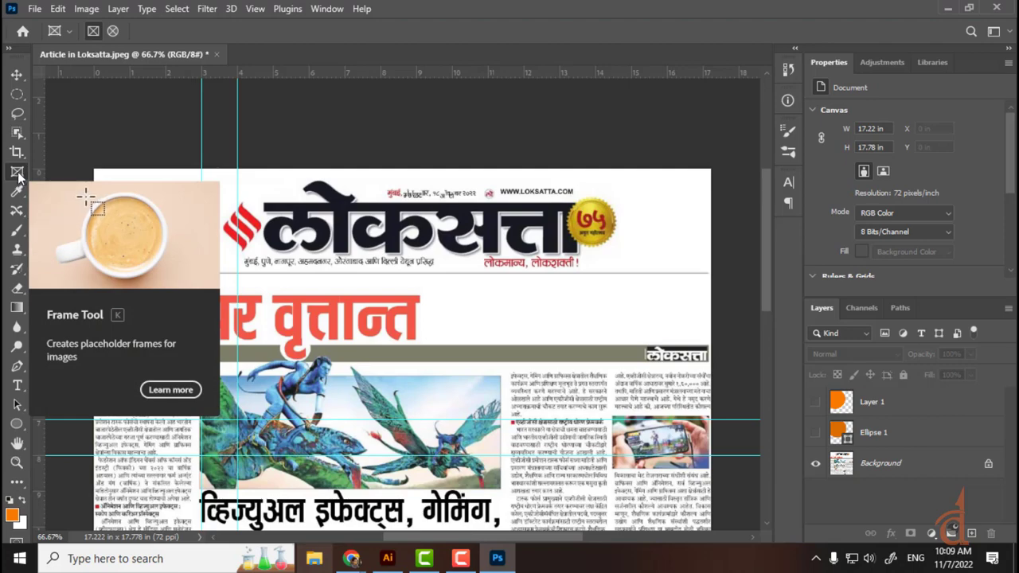
click(16, 74)
drag(670, 494, 596, 245)
drag(444, 377, 556, 207)
drag(451, 528, 507, 447)
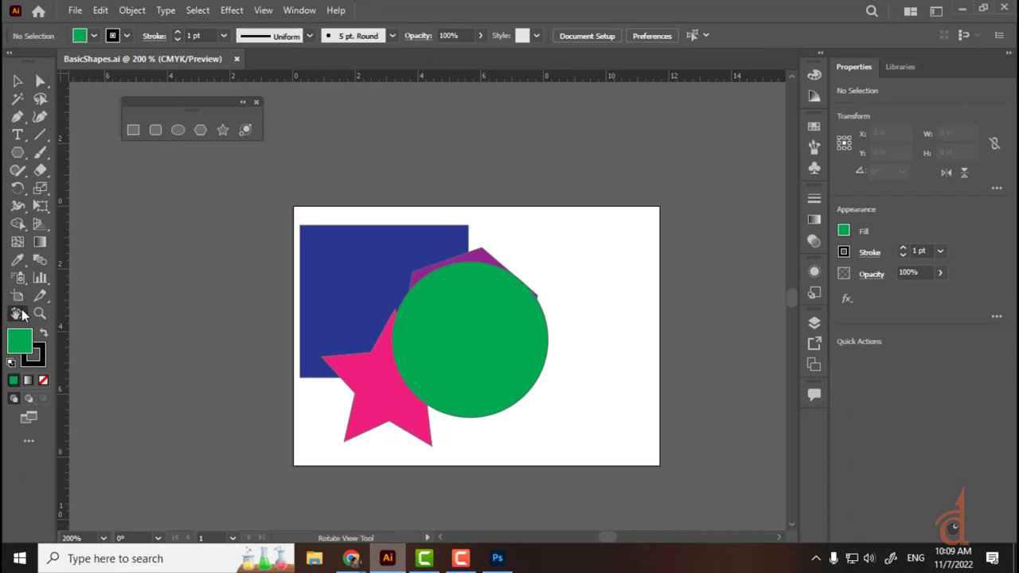
Step: Pan the artboard, select all shapes with Ctrl+A, and reset the canvas rotation to upright
key(h)
drag(580, 295, 401, 198)
key(shift+h)
key(ctrl+a)
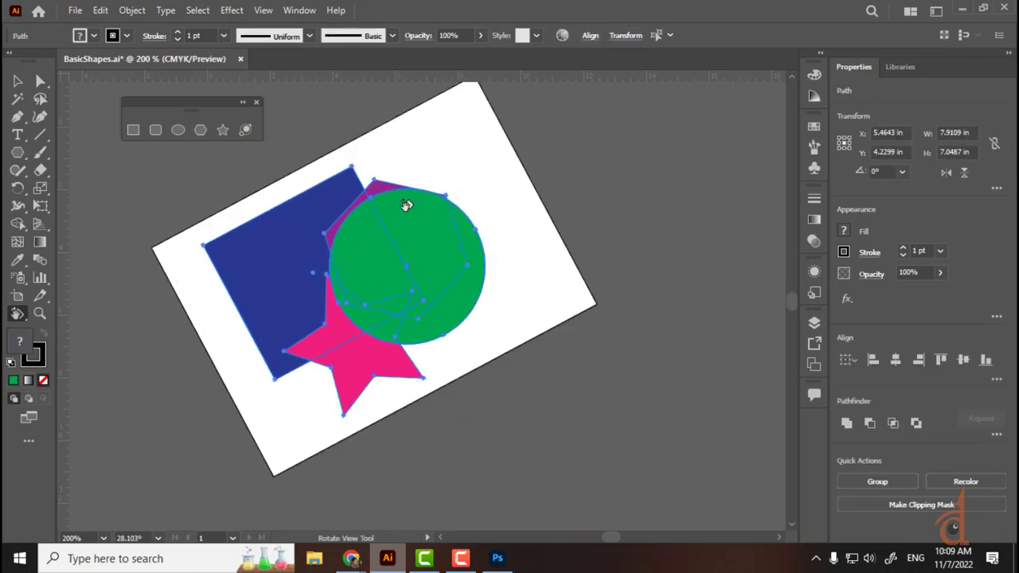
double_click(18, 314)
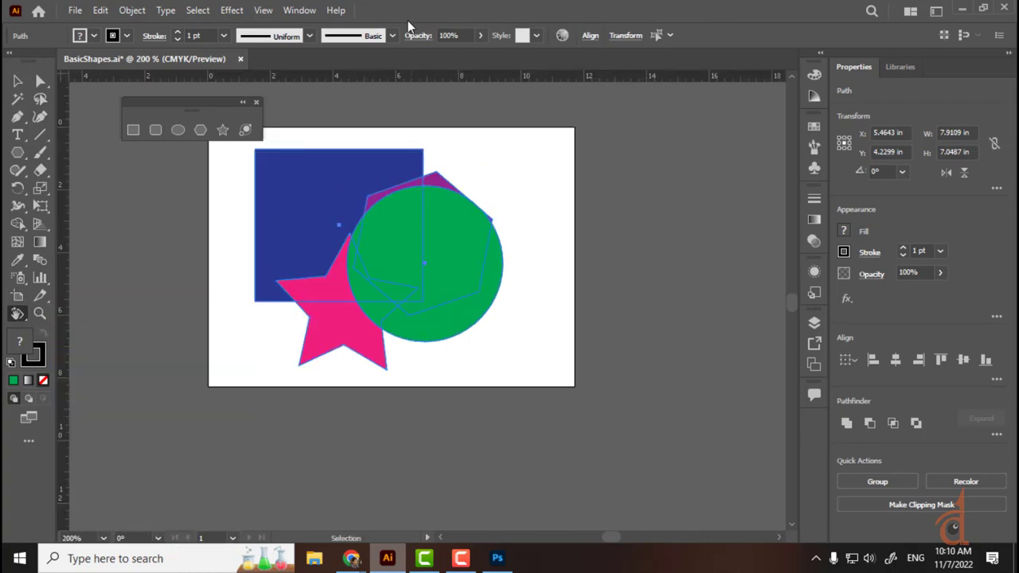
key(ctrl+plus)
key(ctrl+plus)
key(ctrl+plus)
key(ctrl+minus)
key(ctrl+minus)
key(ctrl+minus)
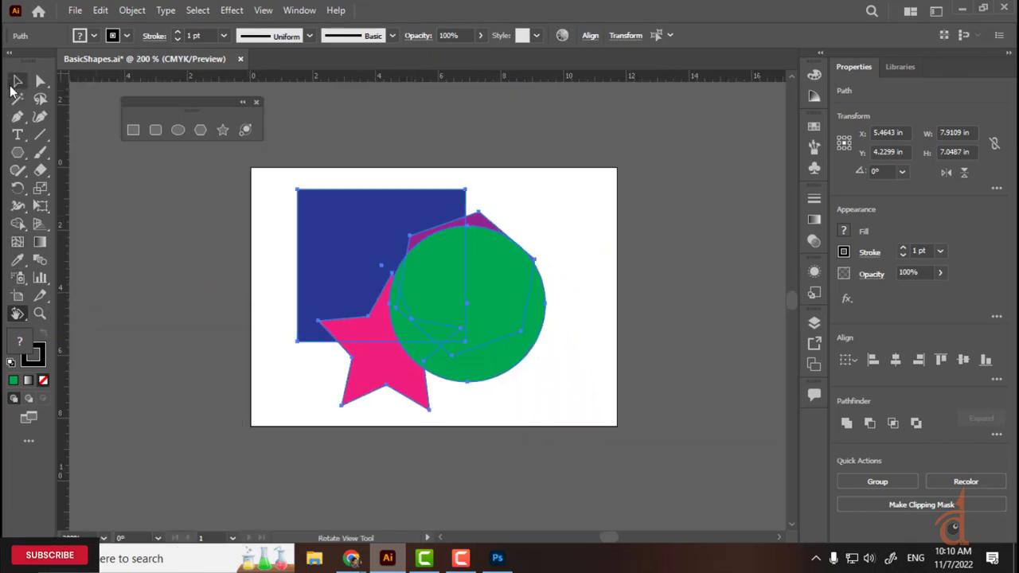
Step: Move all shapes slightly up and left, then remove a trial copy placed at upper right
click(13, 88)
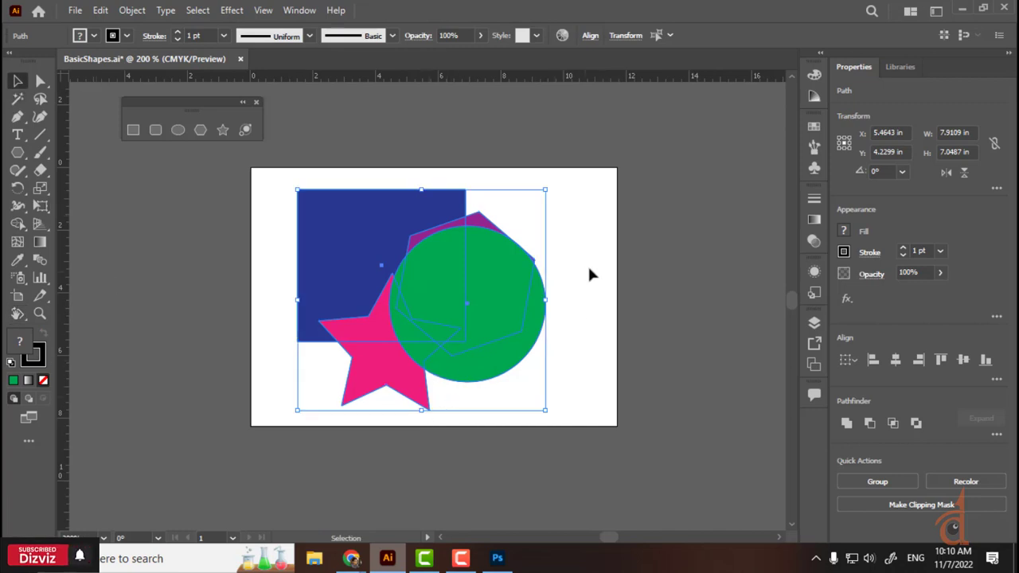
scroll(457, 359, up, 1)
drag(457, 360, 425, 349)
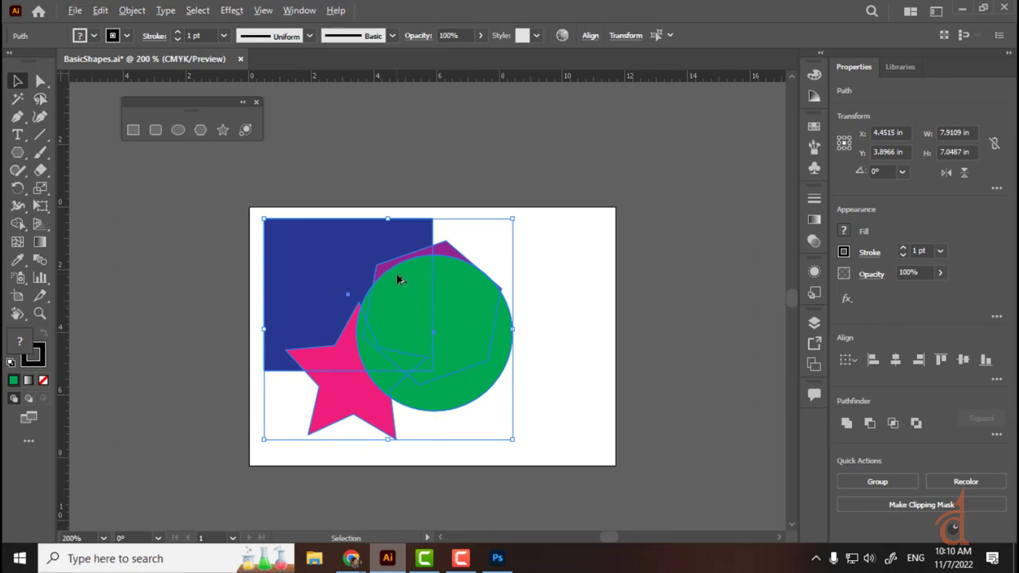
drag(400, 279, 691, 214)
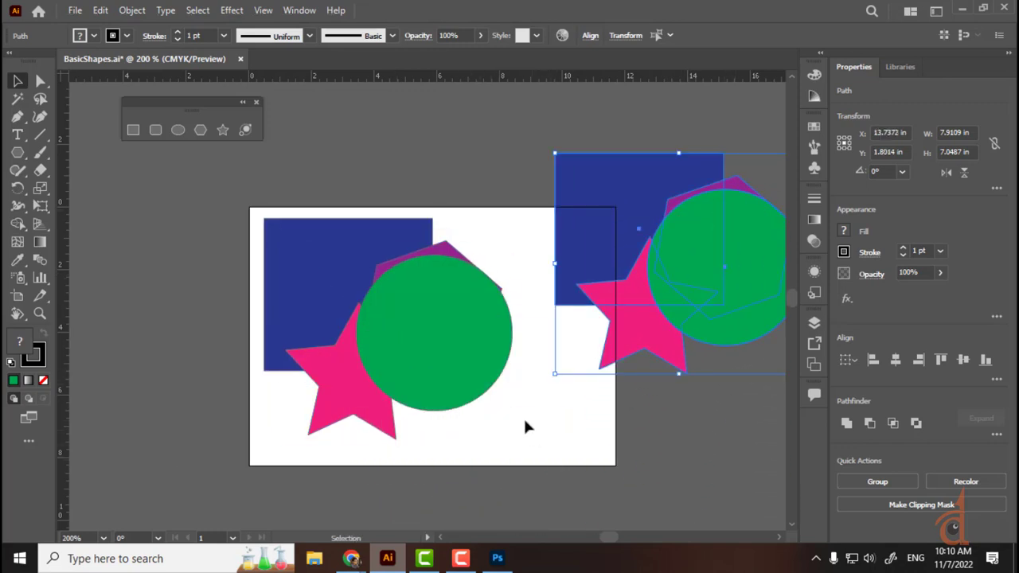
key(Delete)
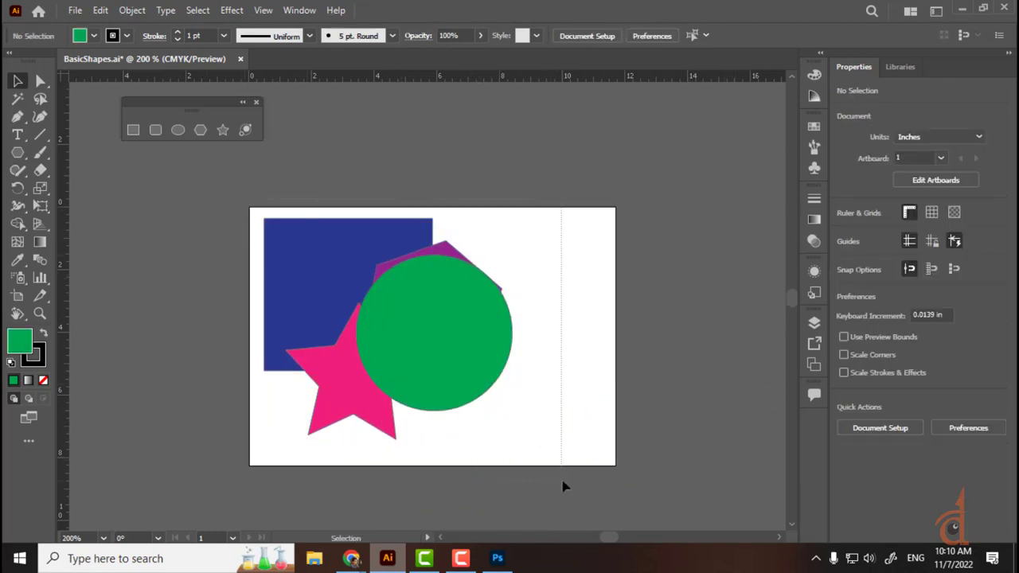
Step: Duplicate the pink star to the upper right, the blue square down-right, and the green circle left
key(ctrl+a)
click(613, 346)
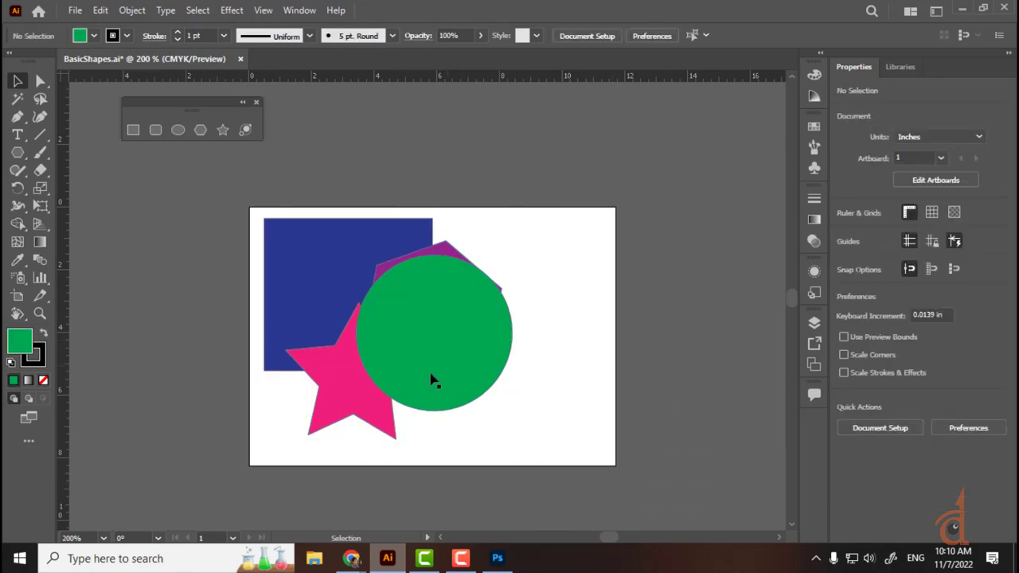
click(351, 415)
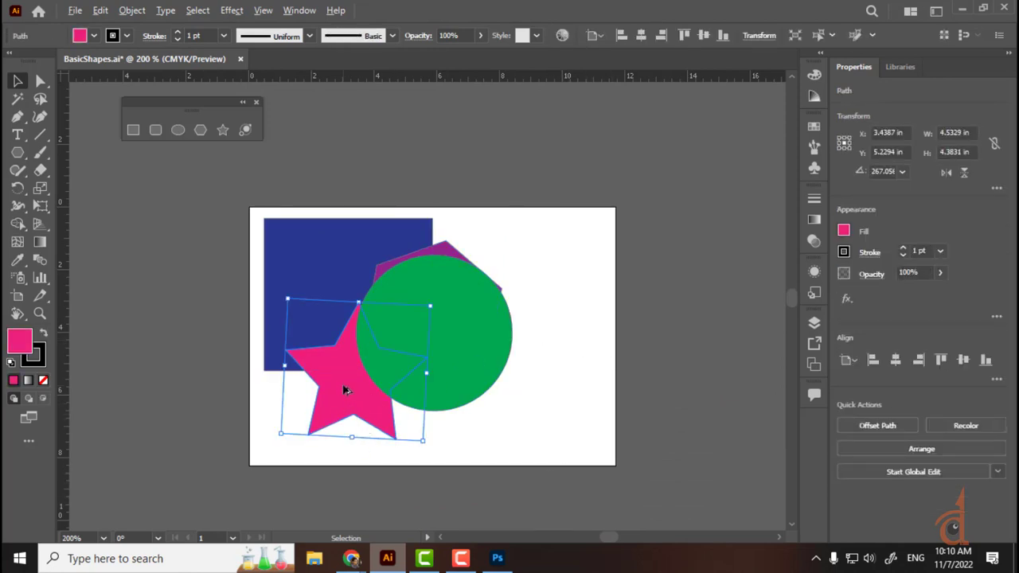
alt+drag(348, 390, 567, 239)
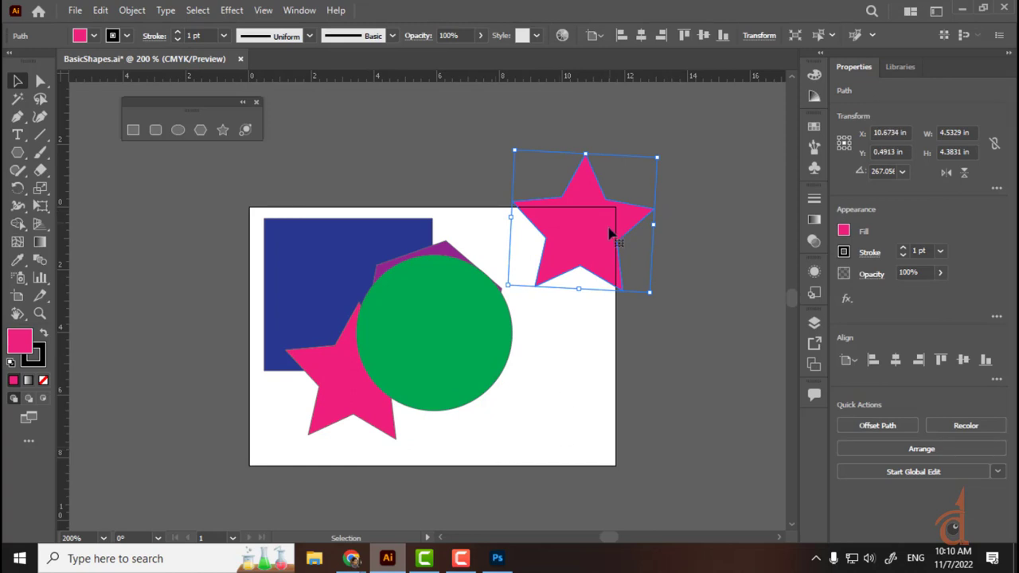
click(391, 231)
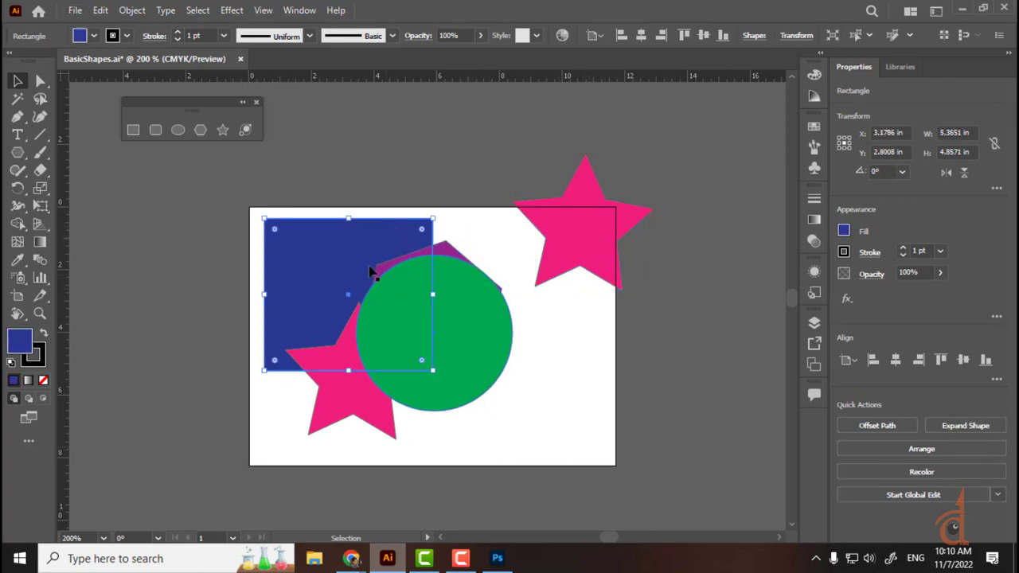
alt+drag(307, 253, 475, 370)
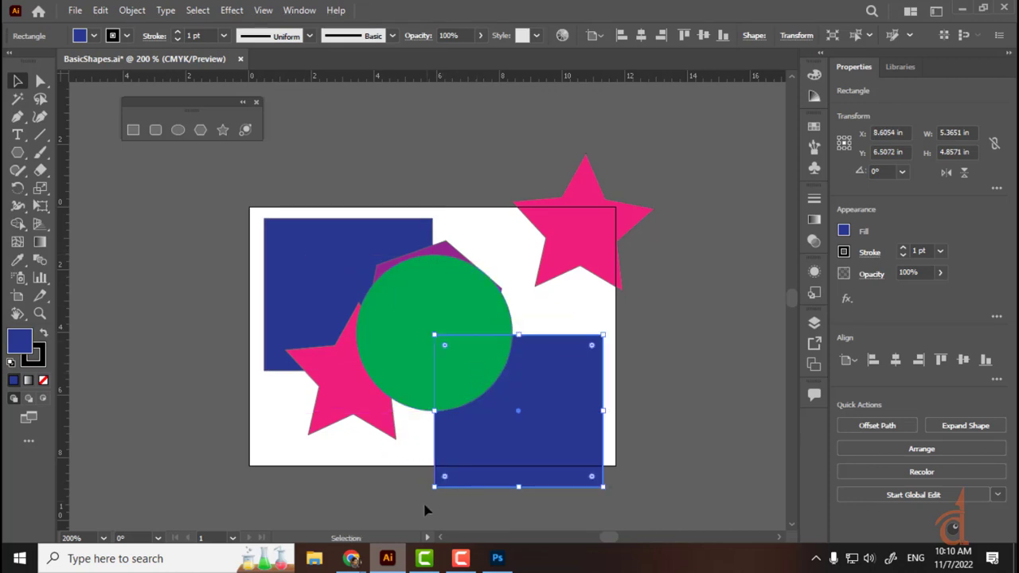
click(422, 322)
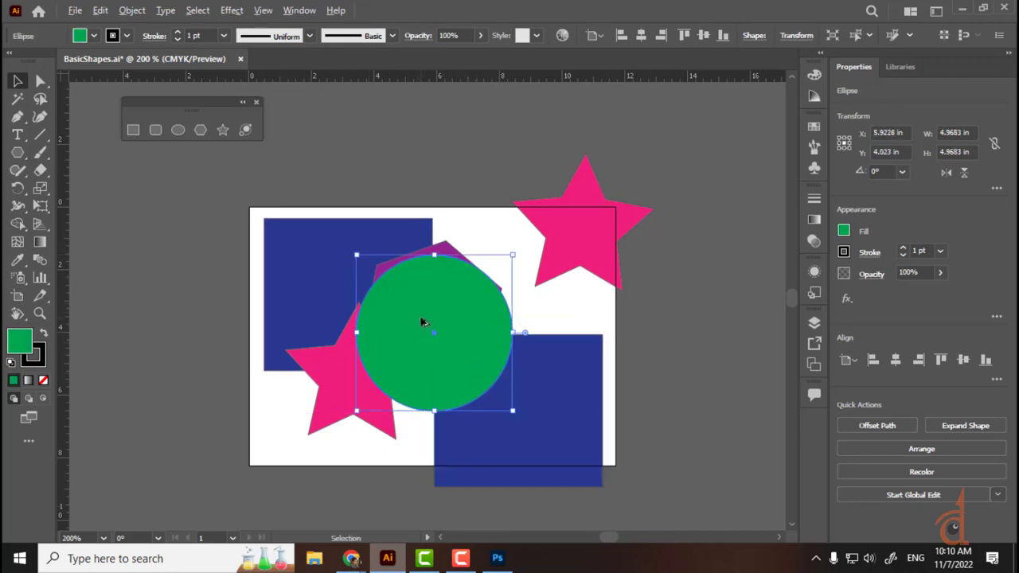
alt+drag(405, 302, 154, 297)
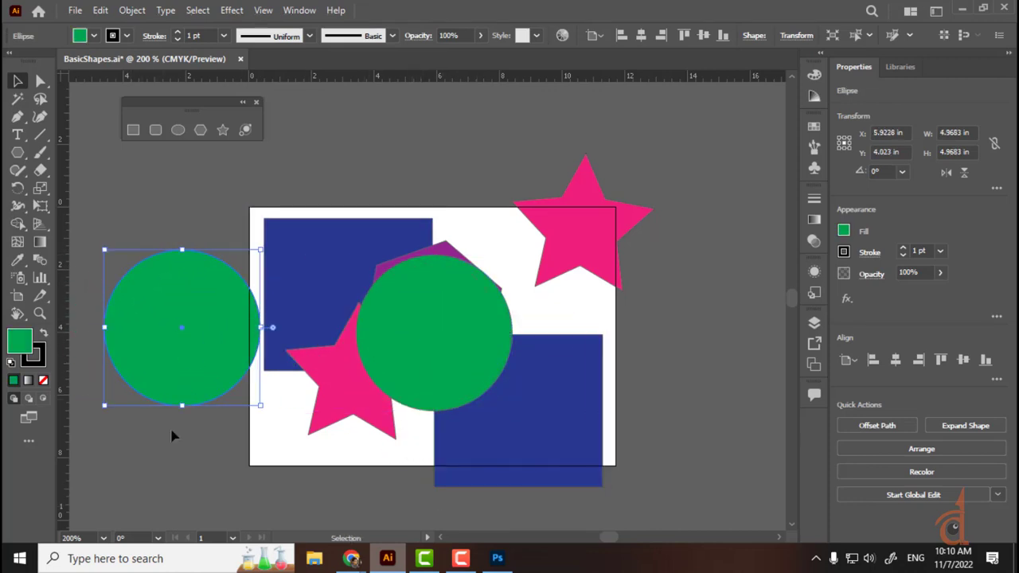
click(93, 36)
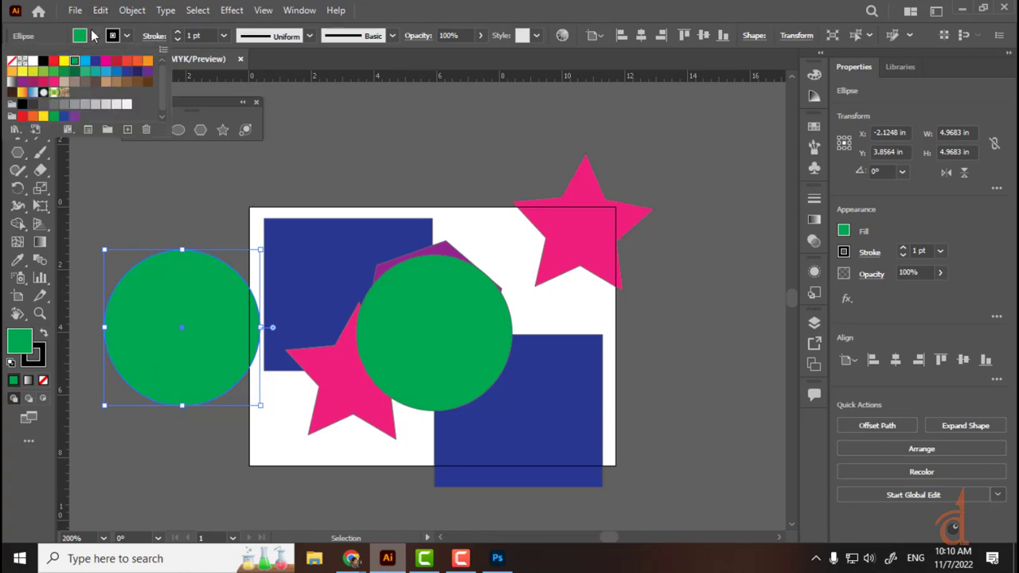
Step: Fill the copied circle orange and the lower-right copied square yellow-green
click(33, 117)
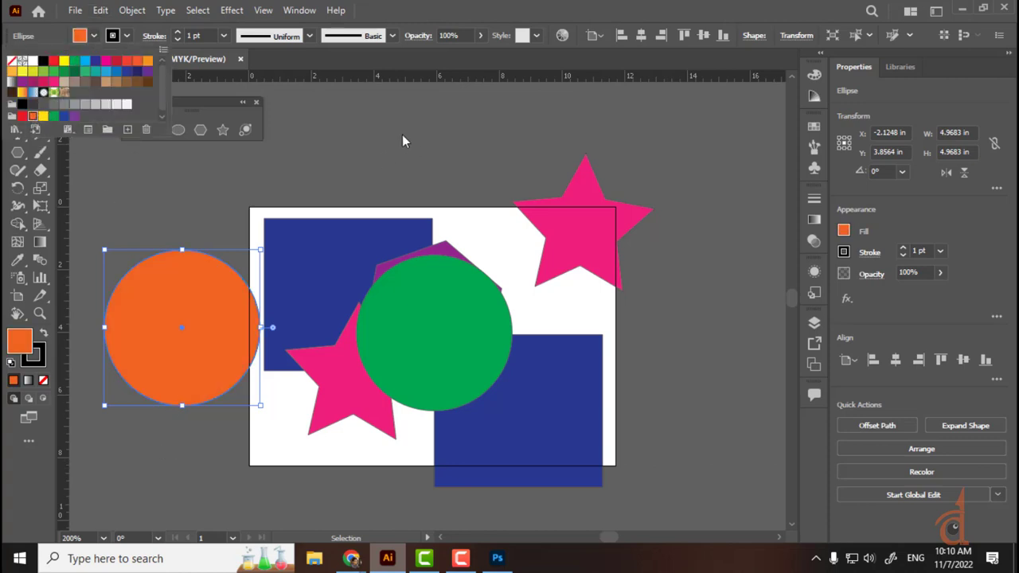
click(440, 390)
click(565, 457)
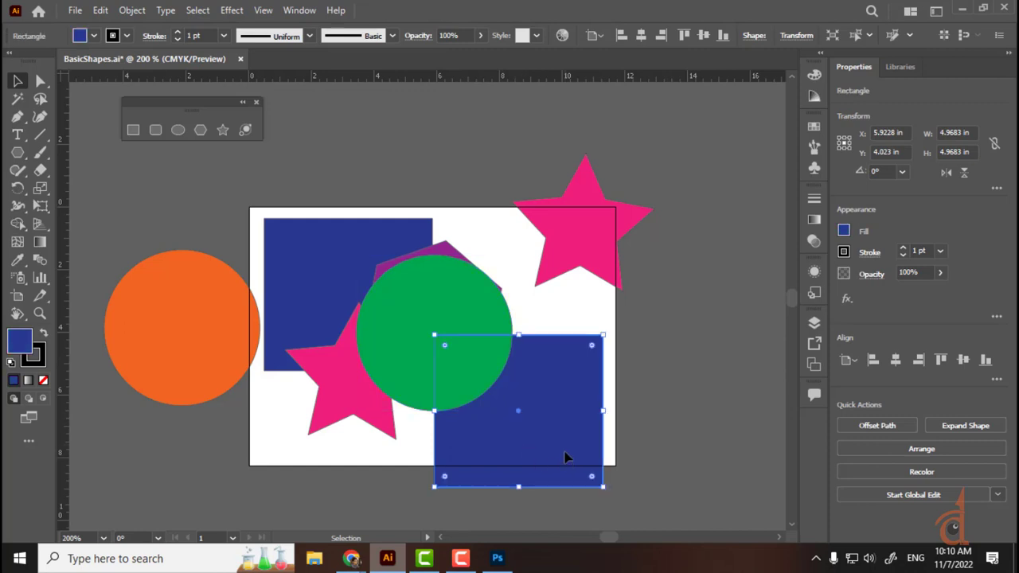
click(93, 36)
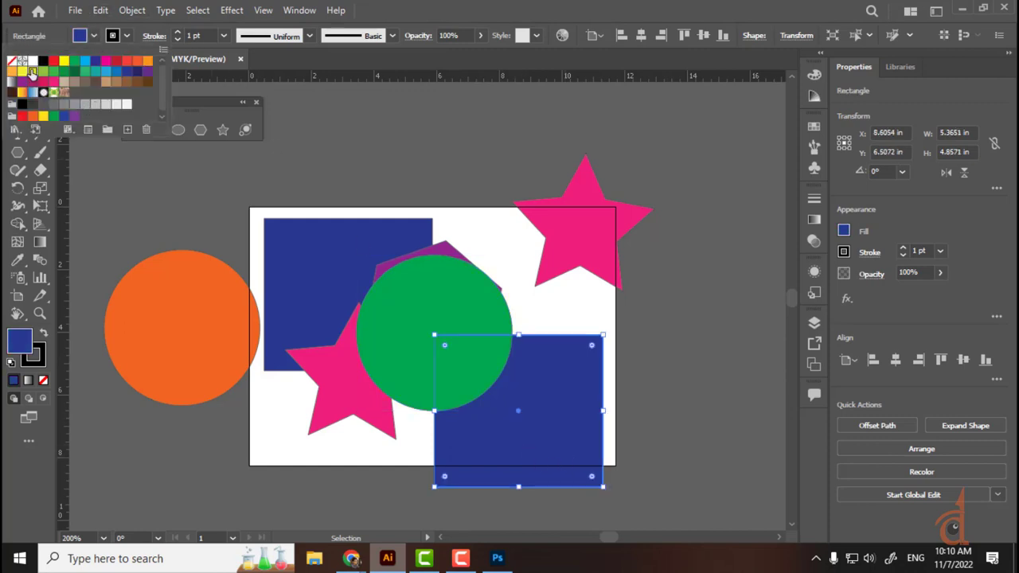
click(32, 73)
click(721, 371)
Step: Fill the upper-right star light blue via the Color Picker and move it onto the artboard's top edge
click(546, 218)
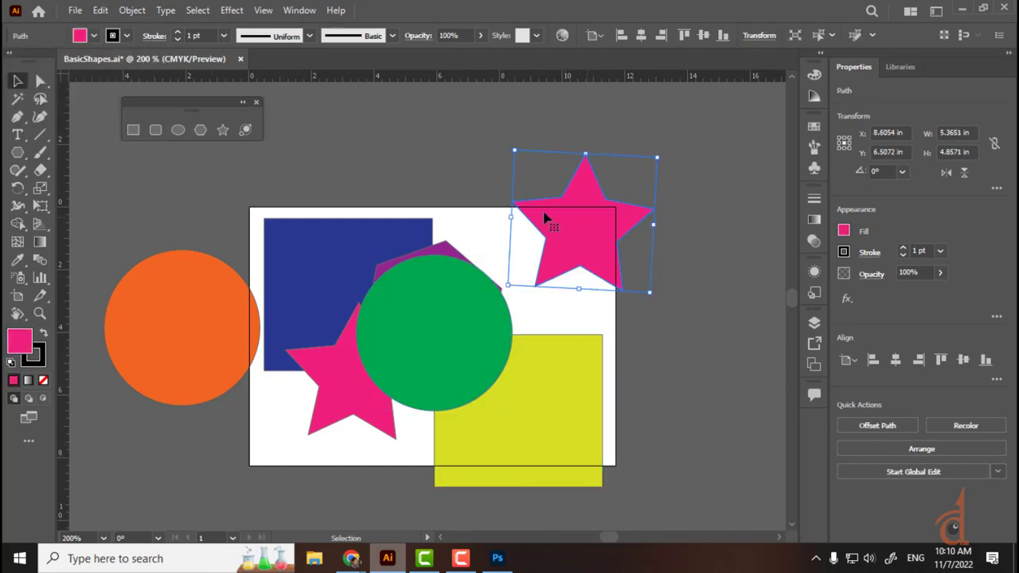
click(93, 36)
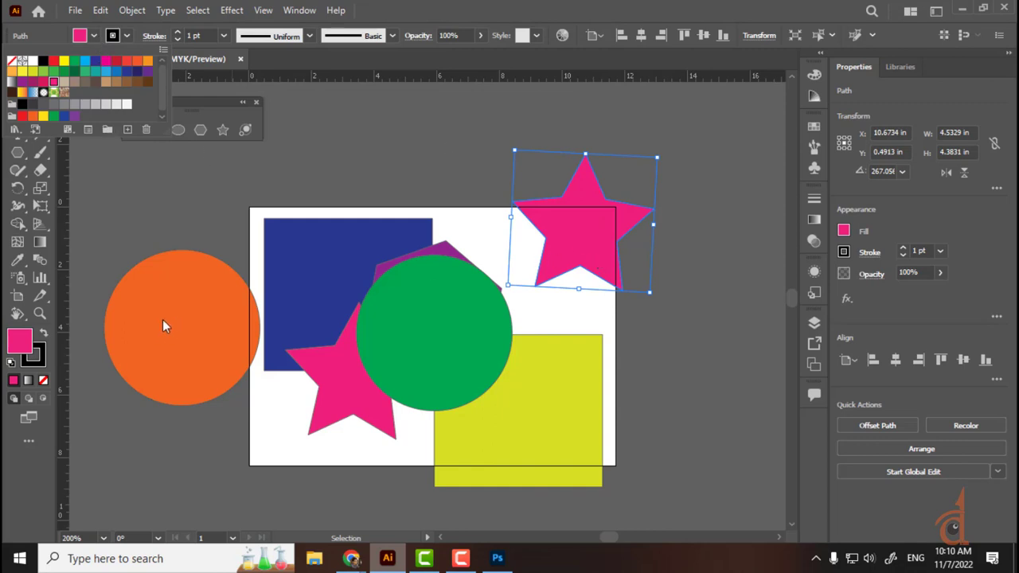
key(Escape)
double_click(20, 340)
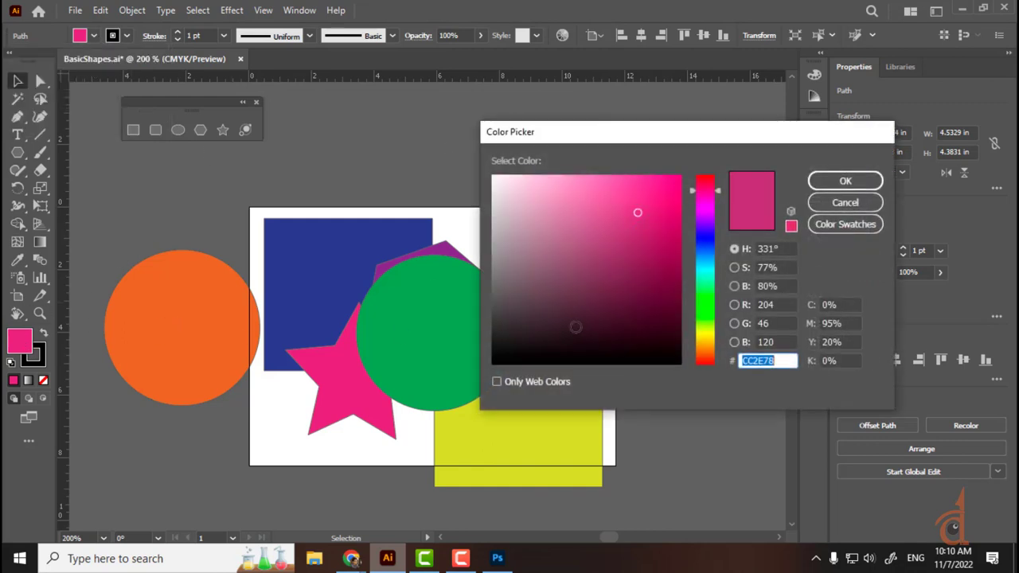
click(709, 295)
drag(710, 295, 712, 298)
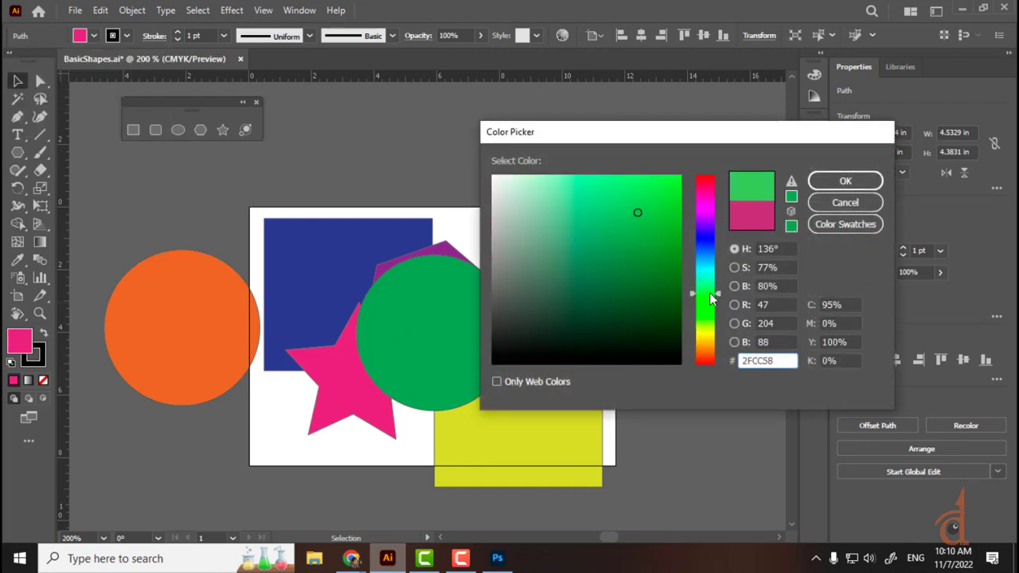
drag(705, 241, 705, 256)
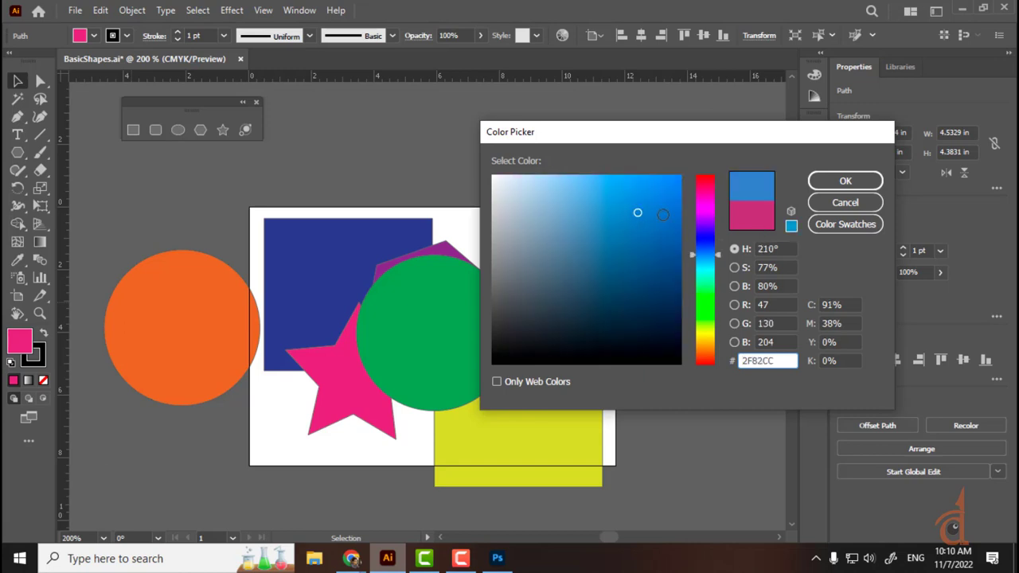
click(662, 214)
click(818, 179)
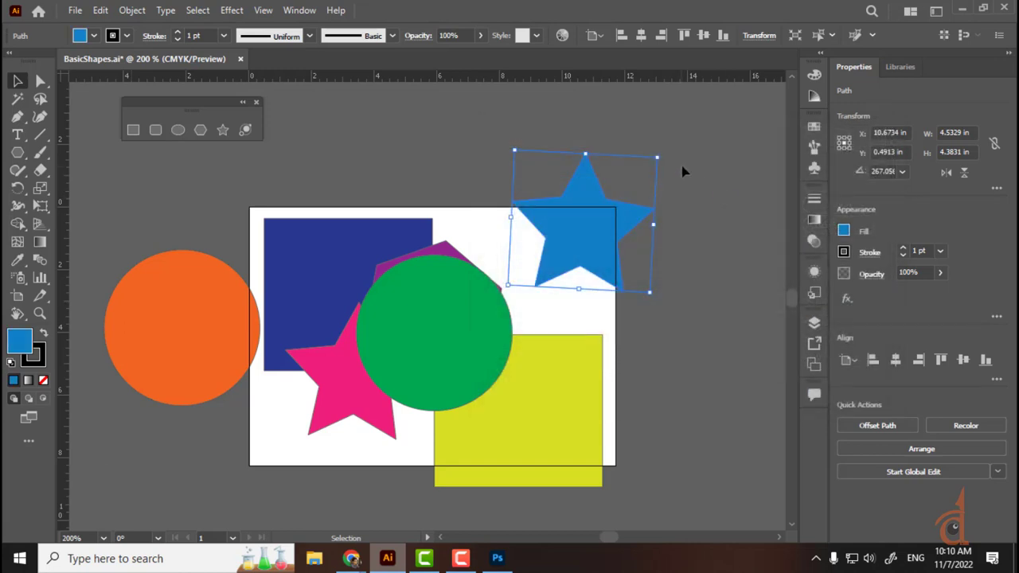
click(682, 171)
drag(596, 234, 493, 227)
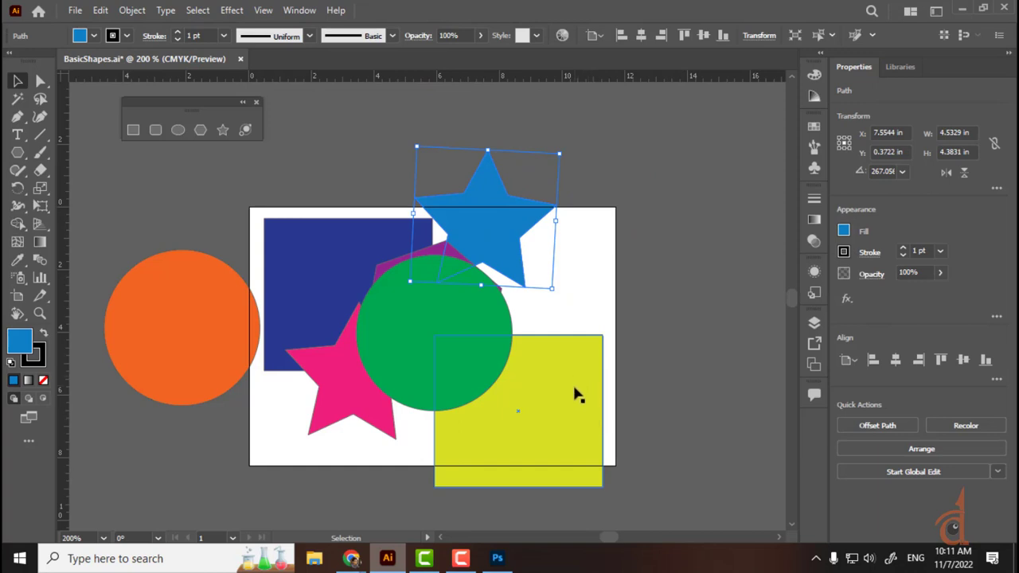
Step: Rearrange the green circle, purple hexagon, yellow square and blue star on the artboard
drag(473, 359, 612, 312)
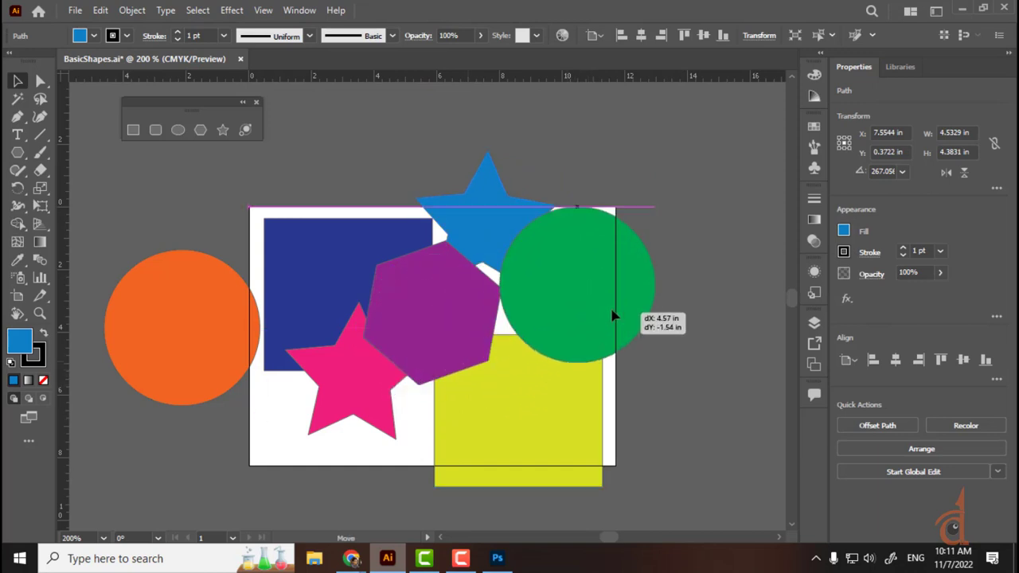
drag(461, 320, 432, 367)
drag(567, 287, 469, 318)
drag(477, 213, 462, 247)
drag(566, 408, 526, 392)
Step: Move the blue star onto the artboard's top edge, tilt it 11.288° and scale it to about 3.93 × 3.88 in
click(487, 215)
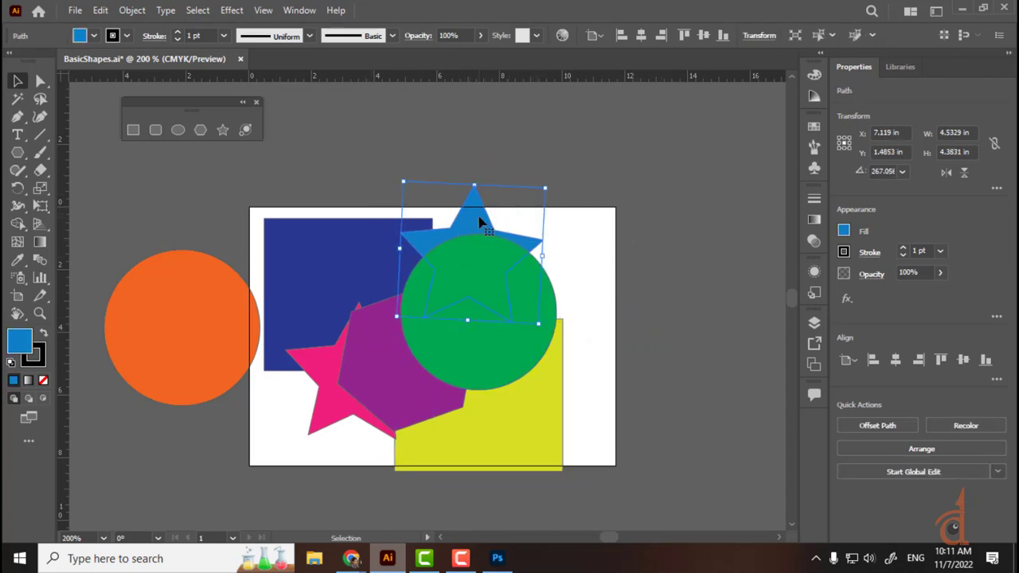
drag(505, 213, 416, 164)
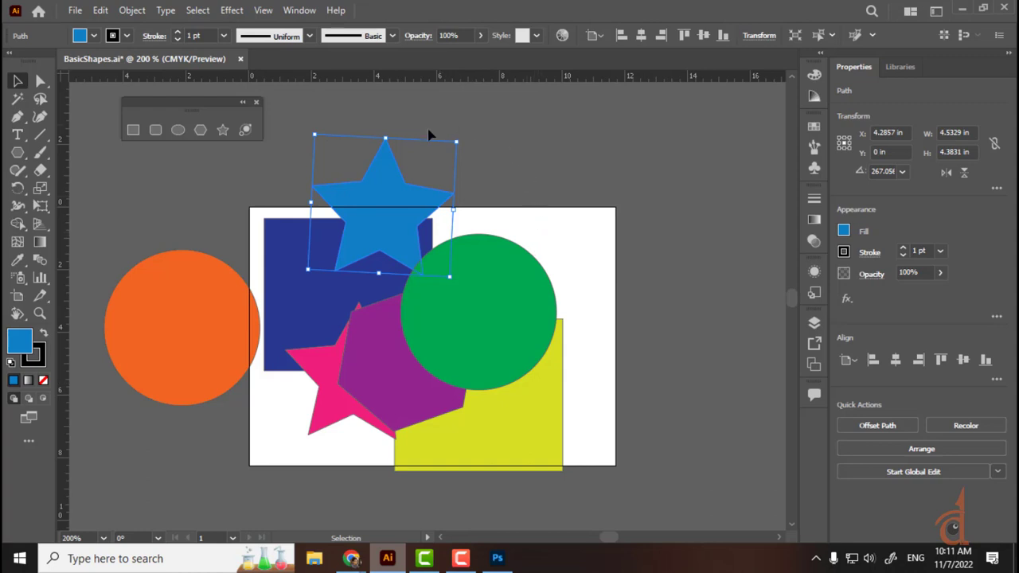
drag(383, 216, 363, 191)
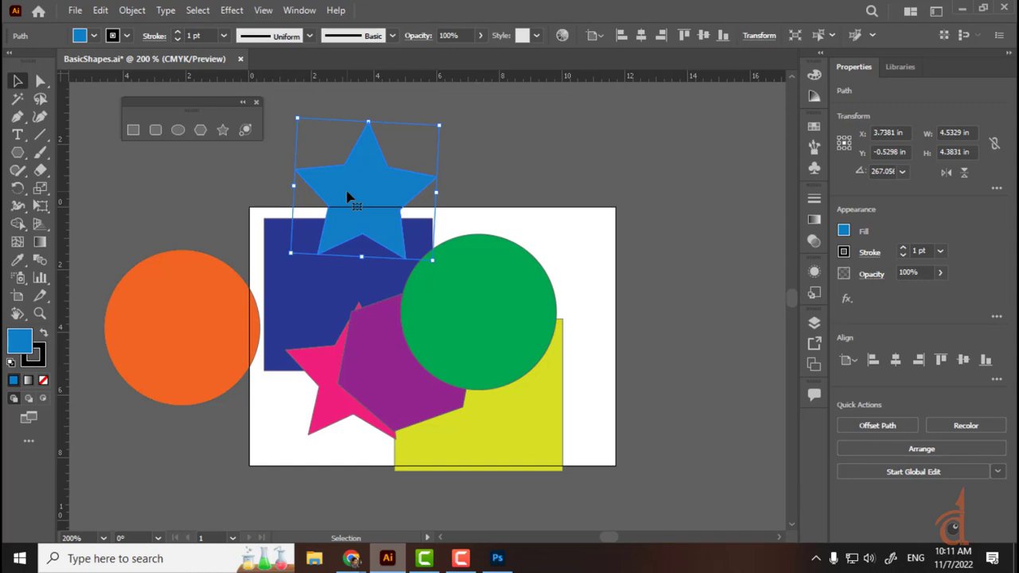
drag(347, 197, 338, 219)
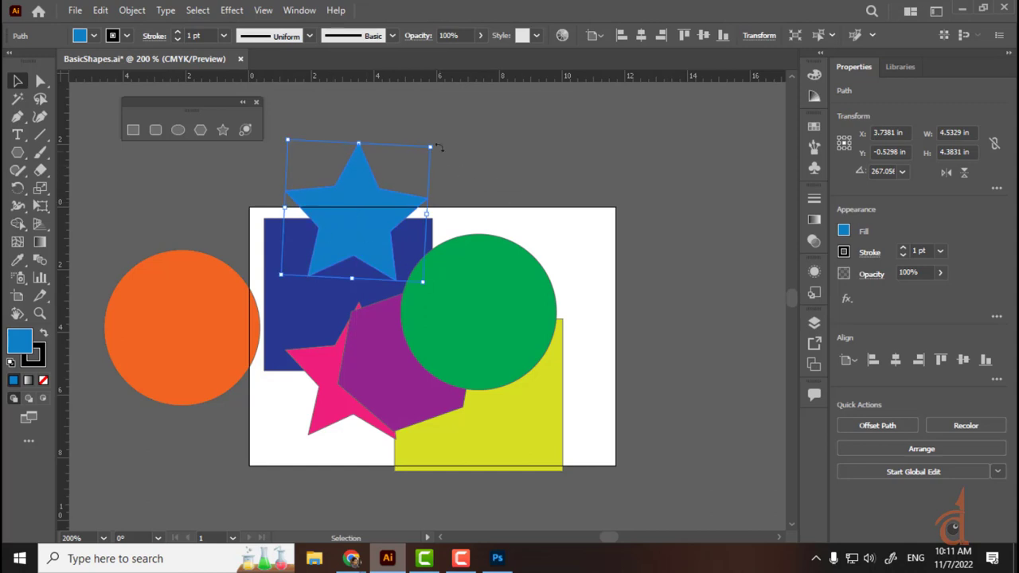
drag(437, 146, 248, 133)
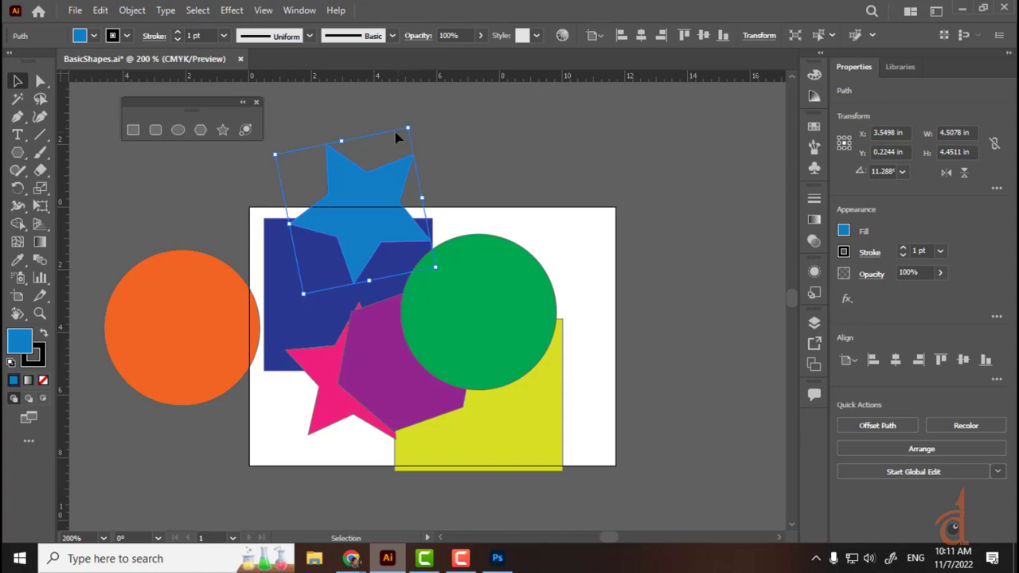
drag(409, 125, 394, 394)
Step: Enlarge the blue star to 4.5 × 4.44 in over the blue square, add the orange circle, and shift the yellow square left
scroll(450, 414, down, 5)
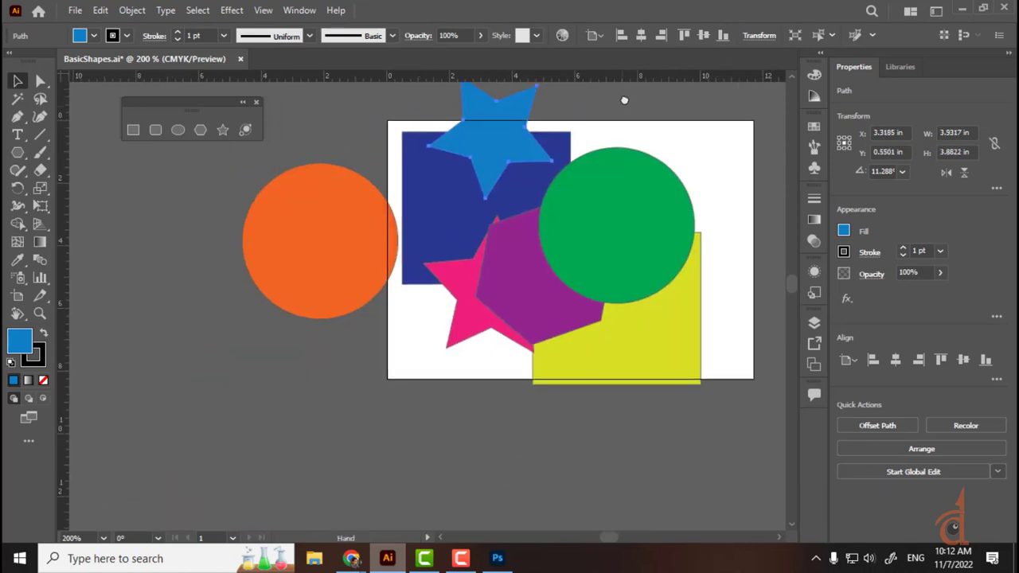
drag(514, 115, 325, 362)
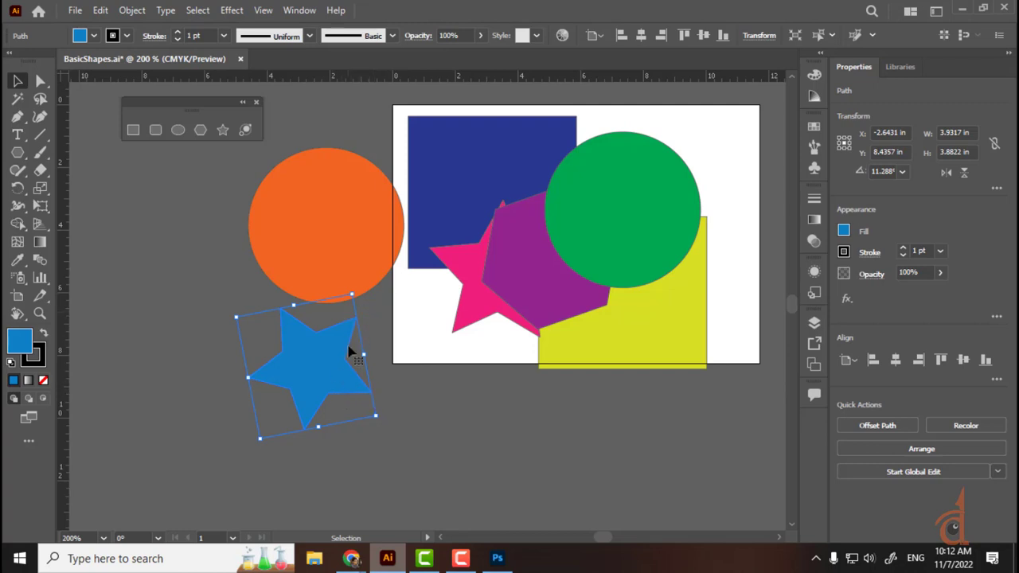
drag(352, 295, 469, 330)
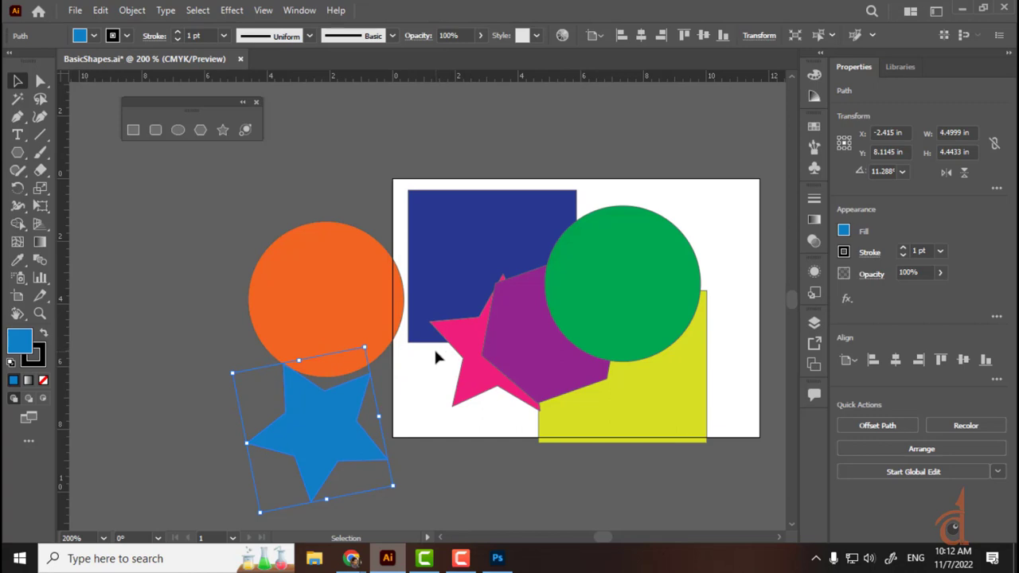
drag(330, 432, 444, 272)
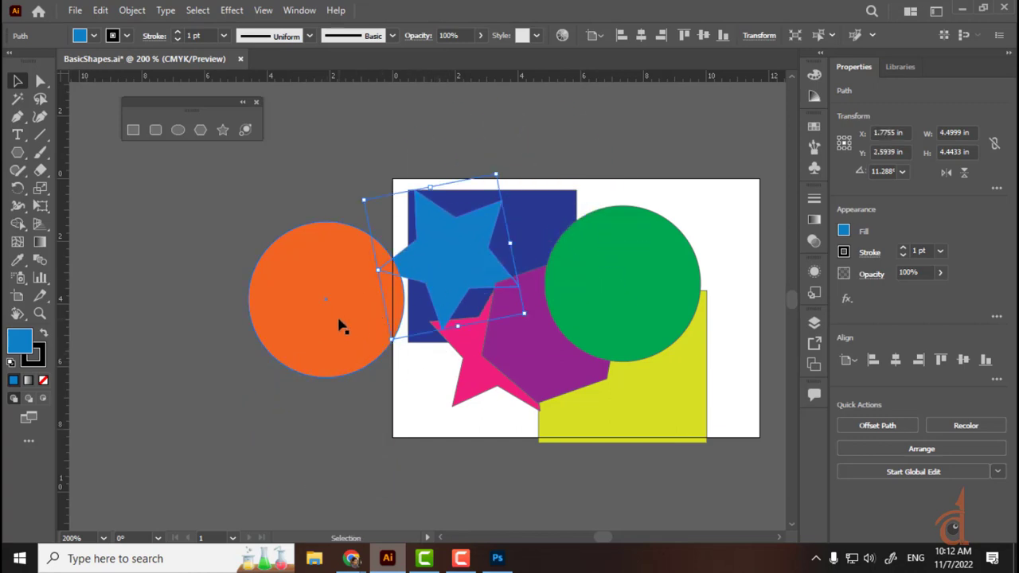
drag(341, 320, 488, 364)
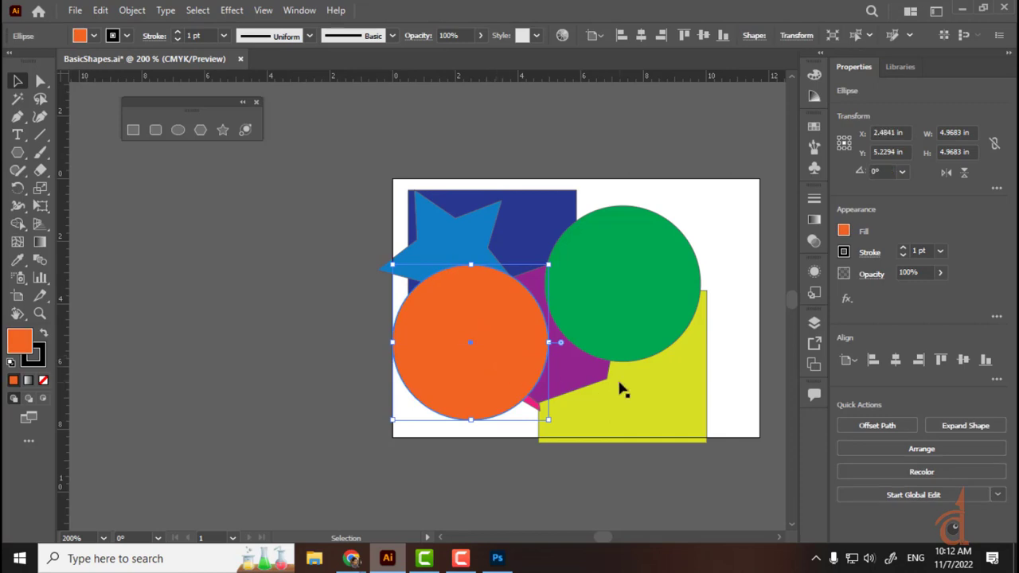
drag(676, 384, 593, 394)
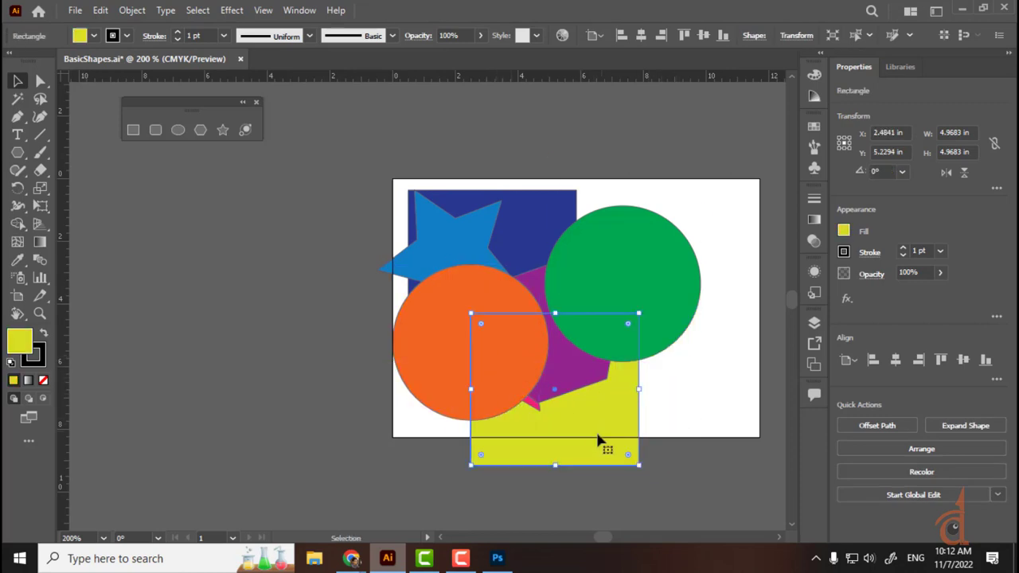
Step: Shrink the green circle proportionally to about 3.1 in and move it top-right
click(613, 248)
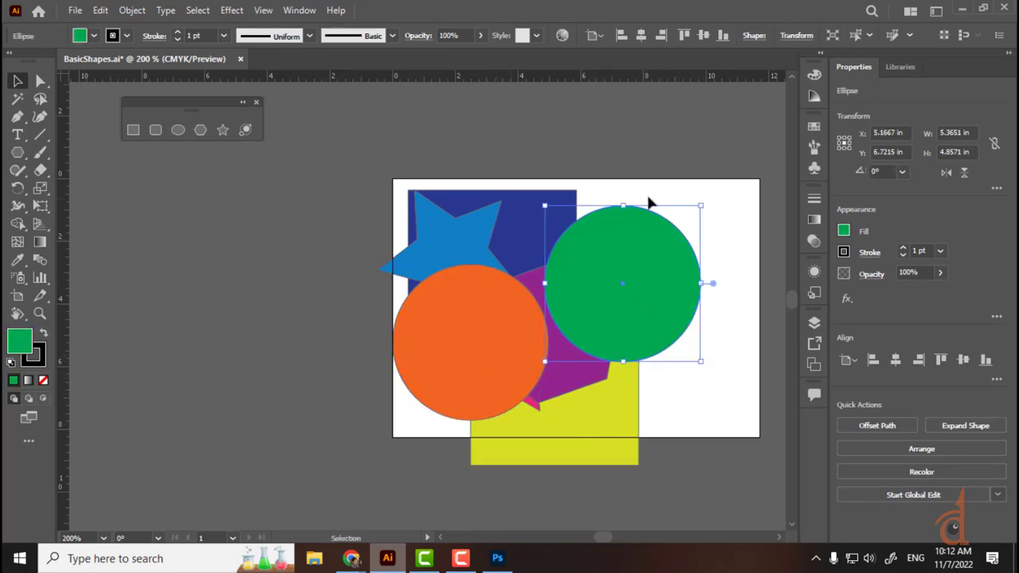
drag(623, 206, 617, 285)
key(ctrl+z)
drag(703, 288, 579, 294)
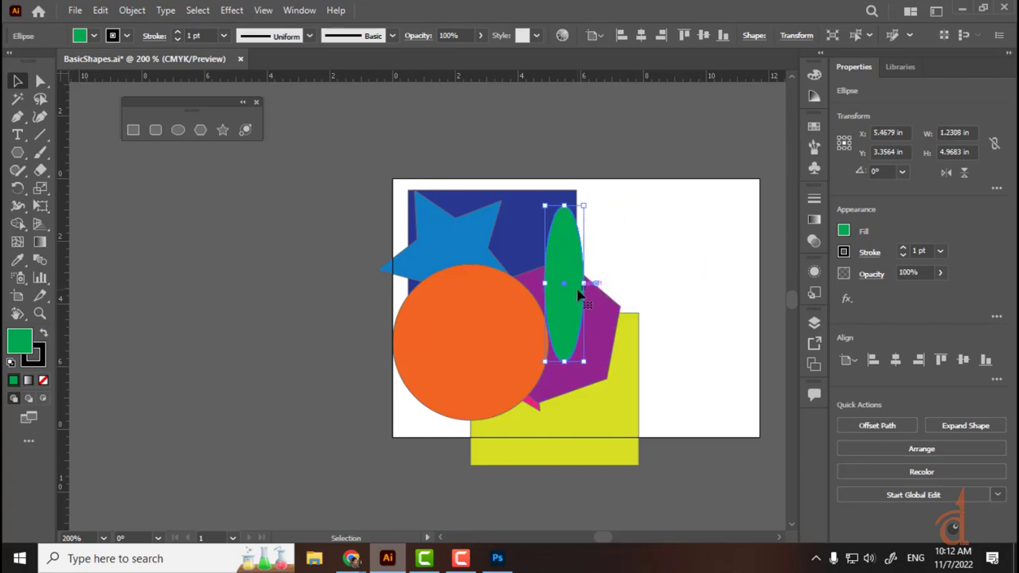
key(ctrl+z)
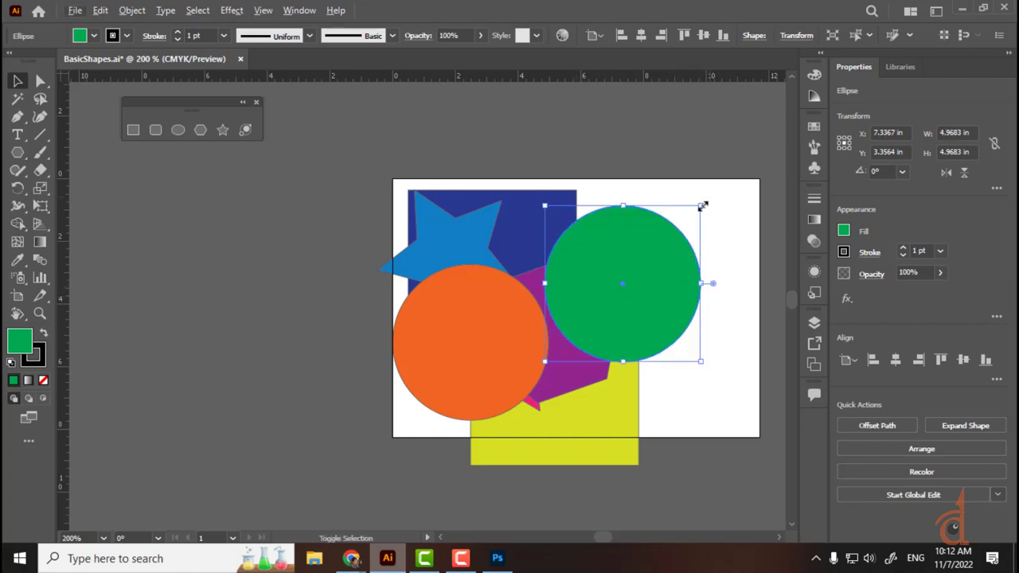
drag(702, 204, 654, 255)
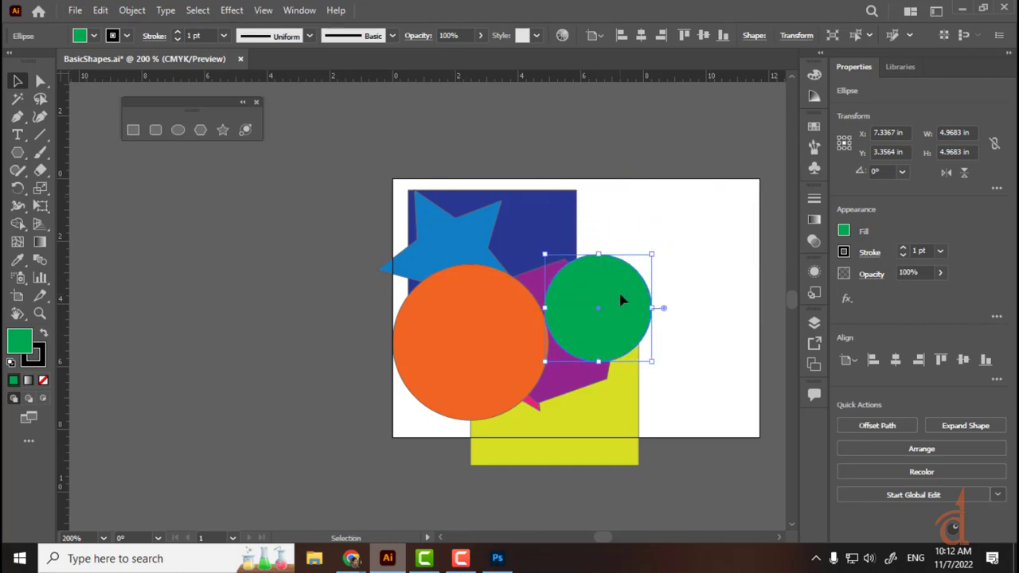
drag(621, 296, 681, 230)
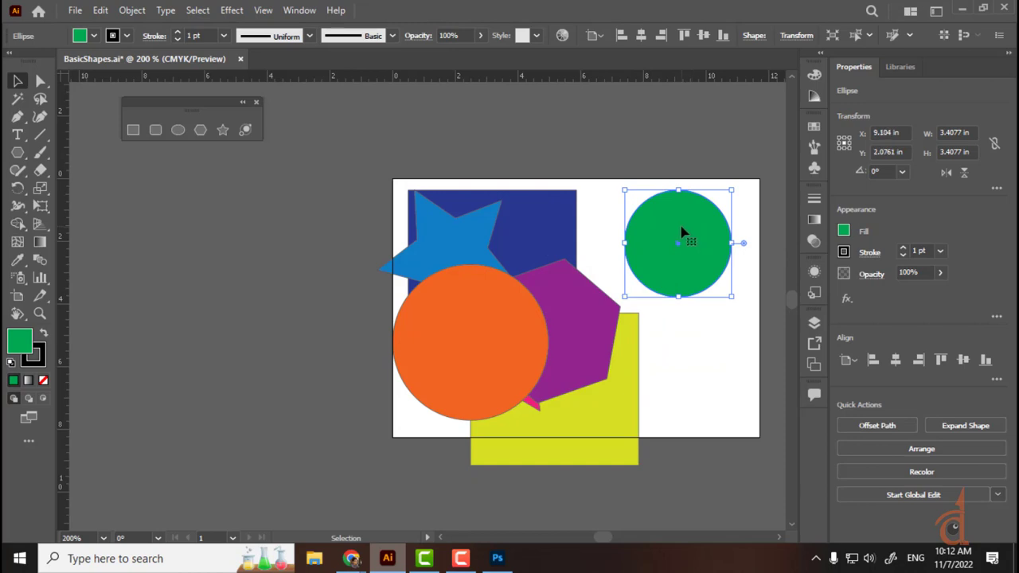
Step: Enlarge the blue star and resize the yellow rectangle from its corner
click(492, 236)
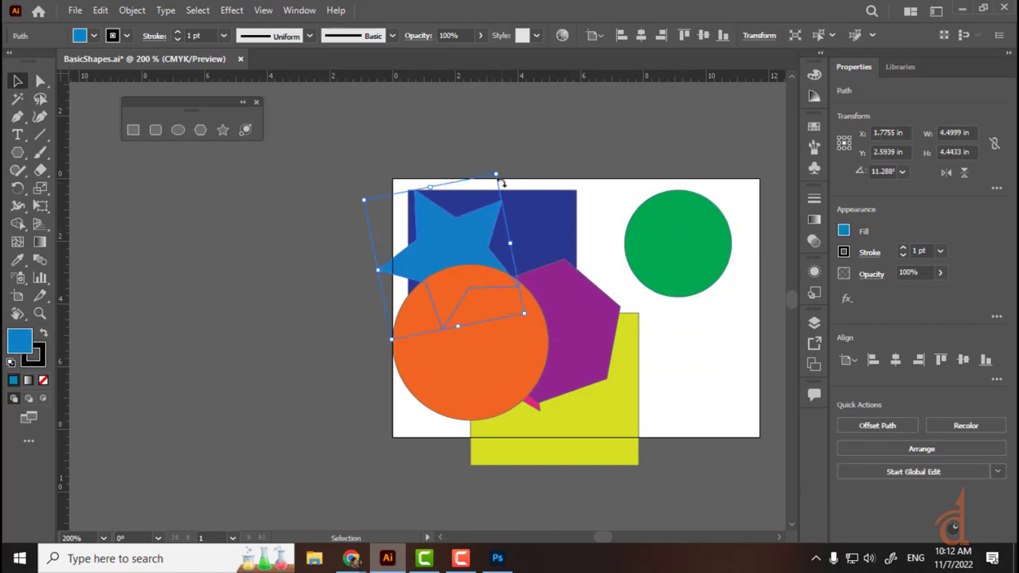
drag(499, 178, 504, 387)
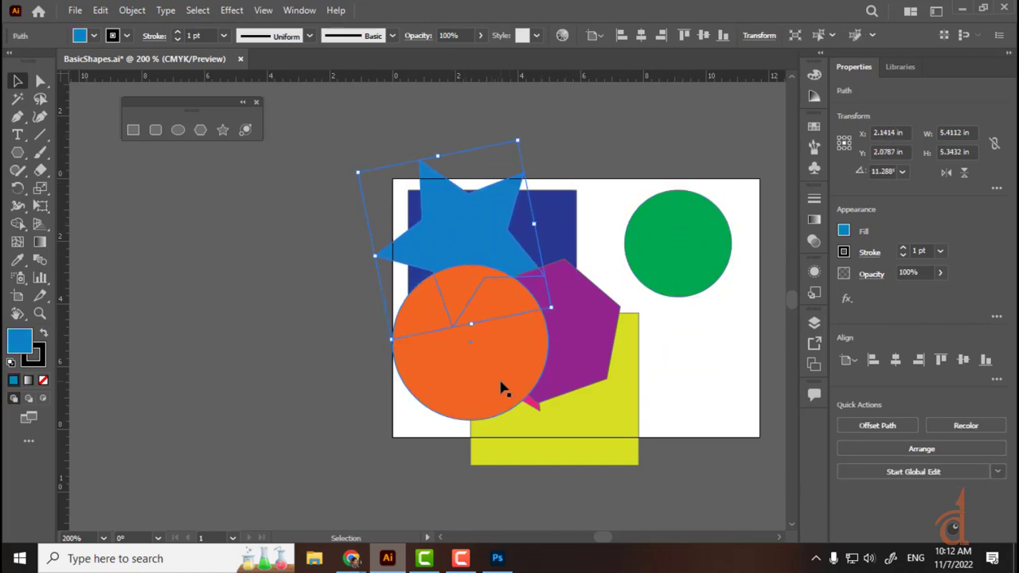
click(548, 423)
drag(641, 313, 652, 296)
Step: Move the yellow rectangle left of the artboard and flatten it into a wide bar
drag(608, 398, 301, 315)
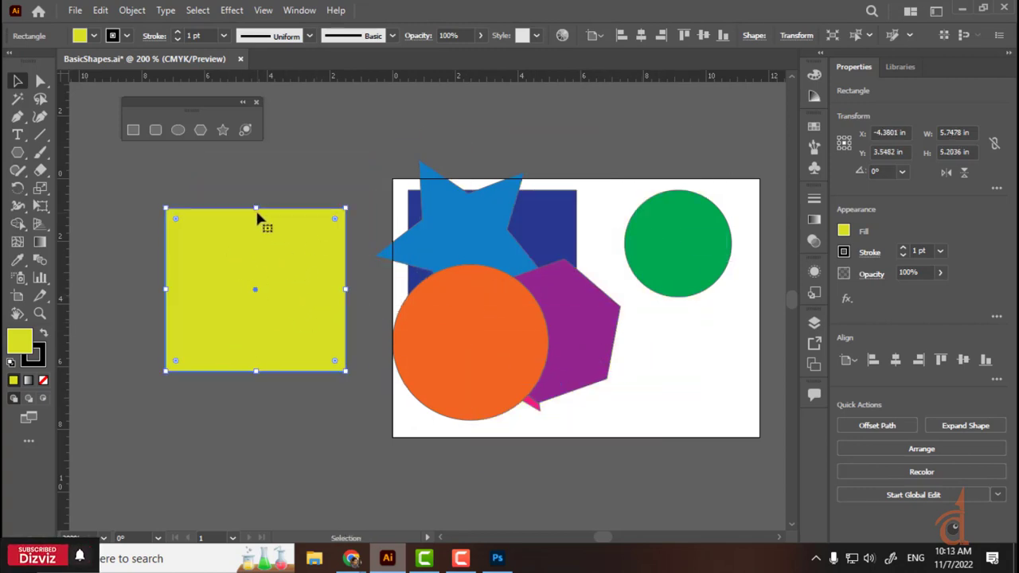
drag(257, 209, 256, 311)
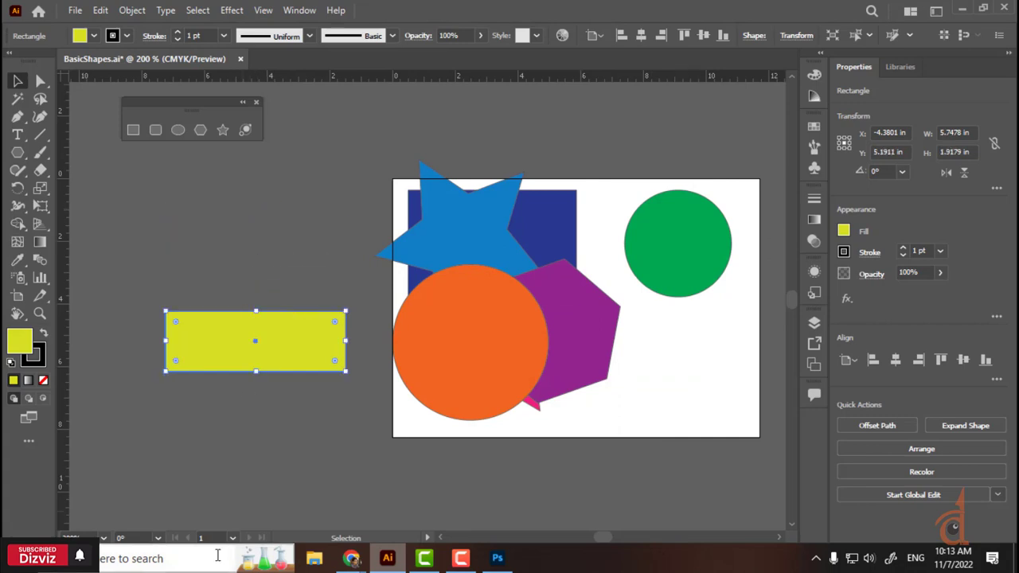
click(257, 375)
click(255, 327)
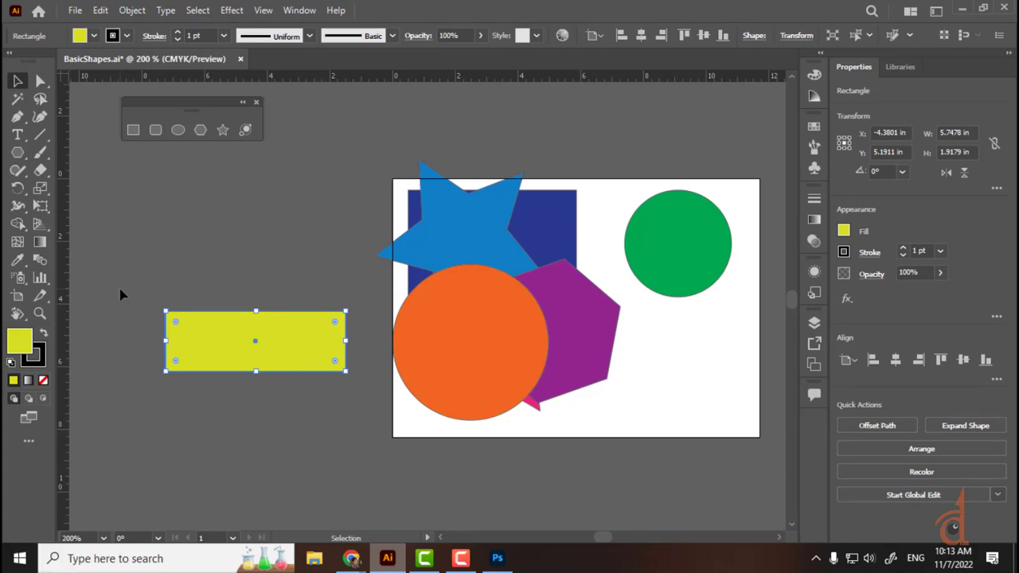
drag(298, 329, 278, 232)
click(347, 343)
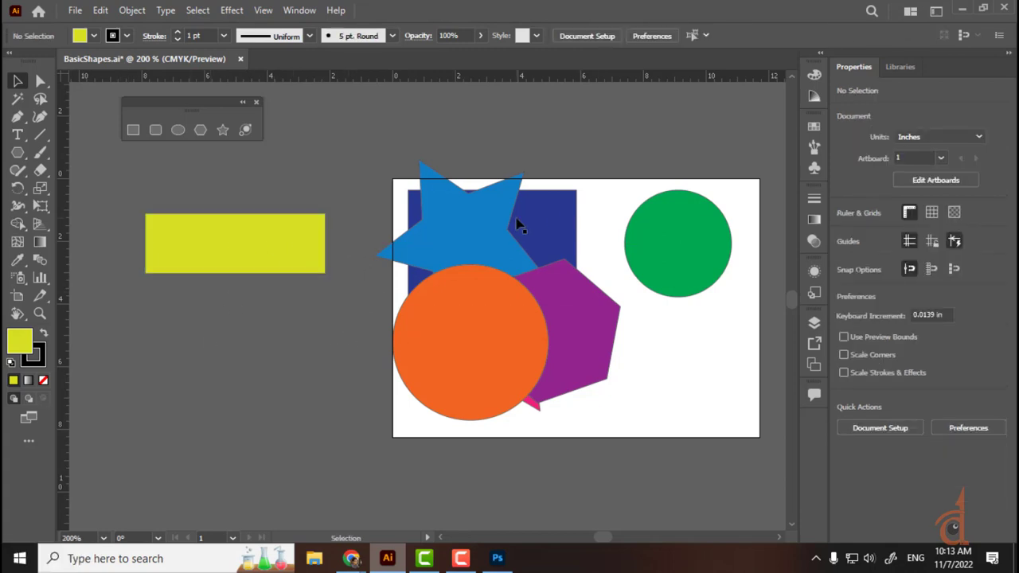
Step: Move the blue star off the artboard's lower left and the orange circle over its bottom-left corner
drag(468, 231, 134, 402)
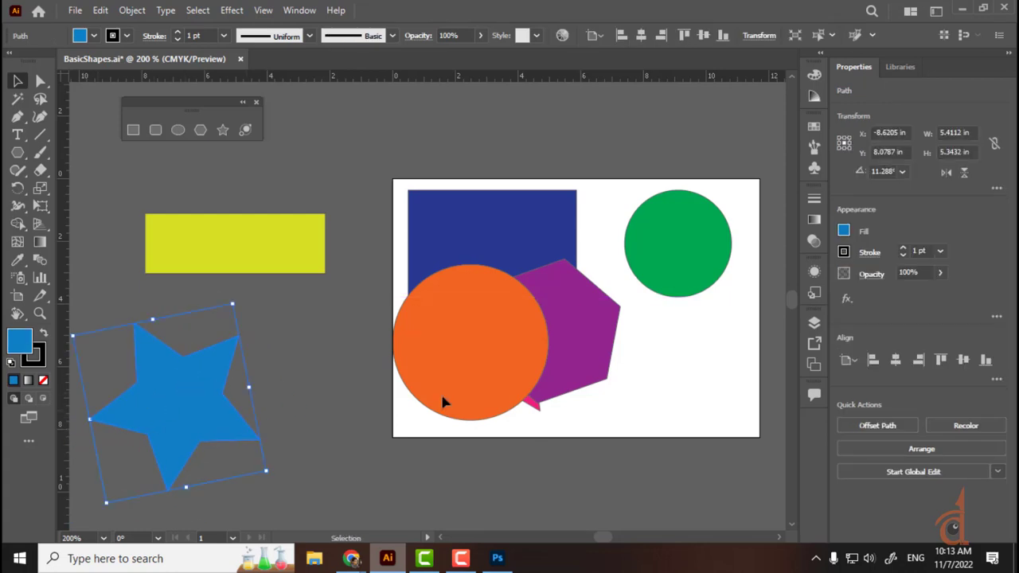
drag(455, 337, 358, 437)
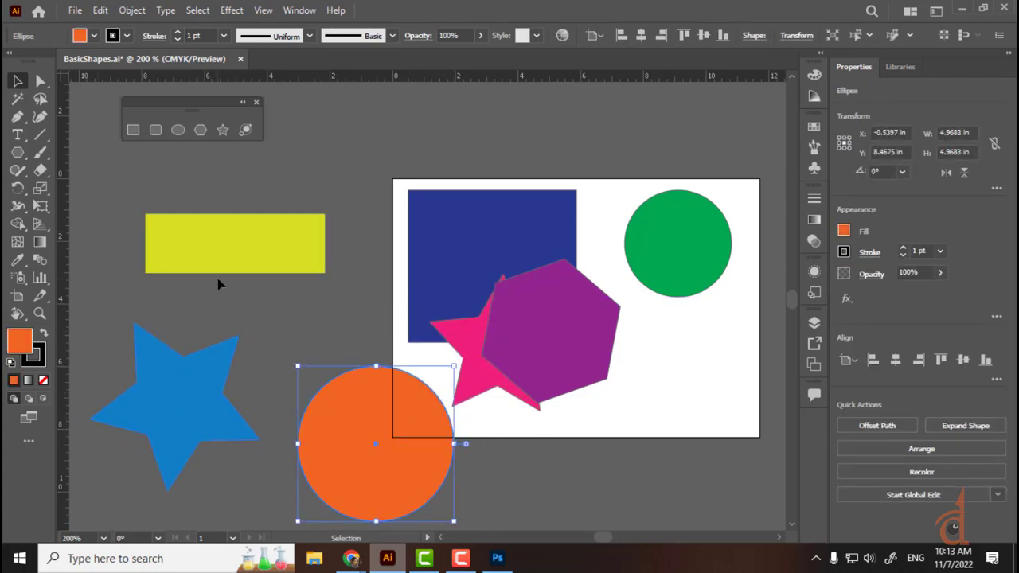
click(274, 229)
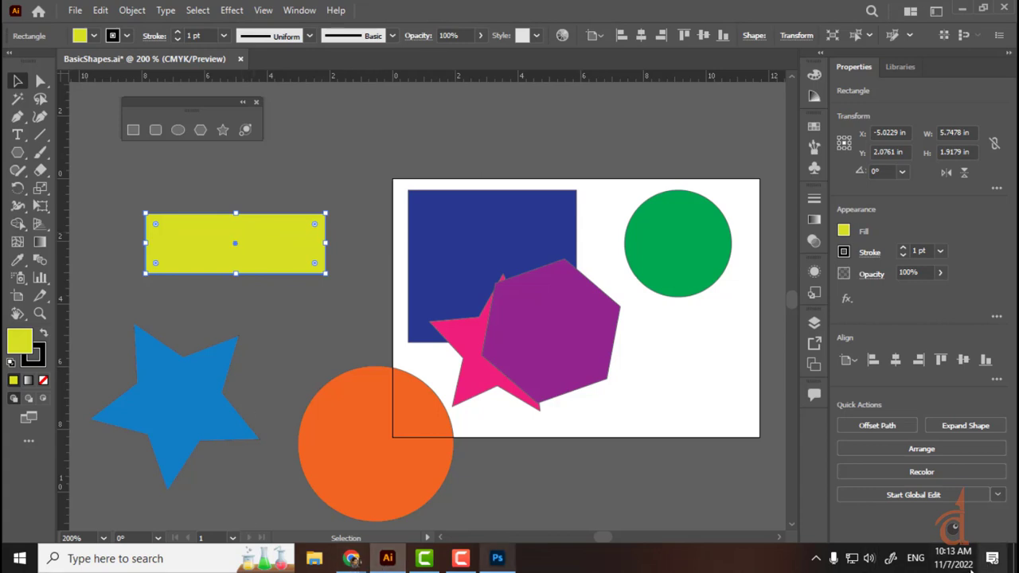
Step: Set the speaker volume to 67 from the taskbar
click(868, 557)
click(952, 522)
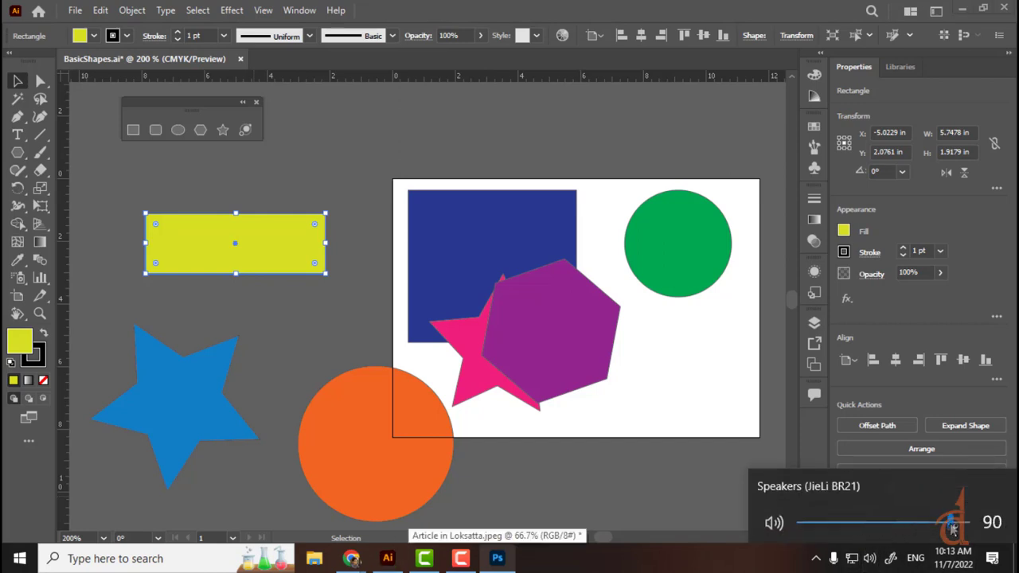
drag(953, 522, 911, 522)
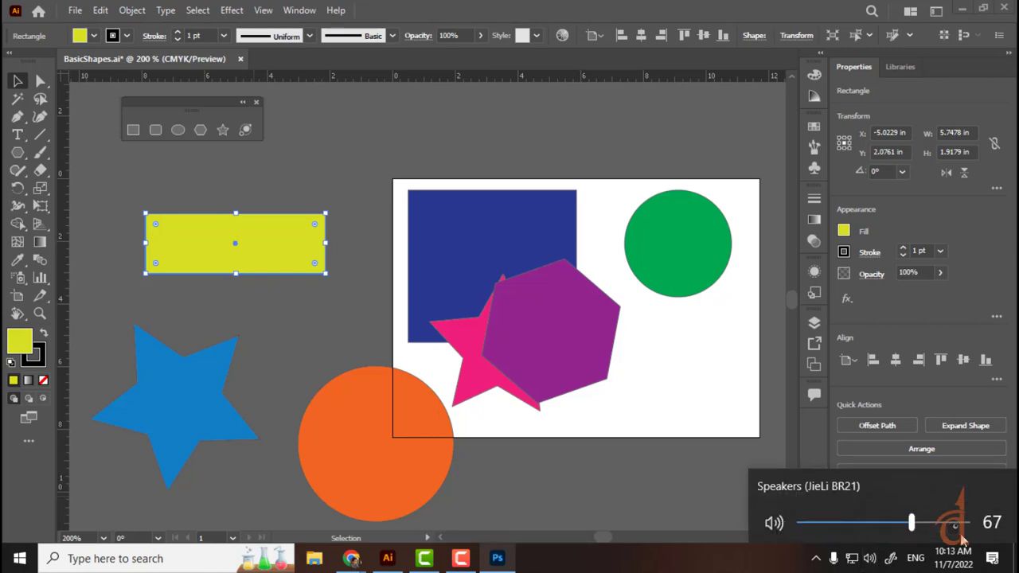
Step: Open the Sound settings page from the speaker icon's menu
right_click(870, 560)
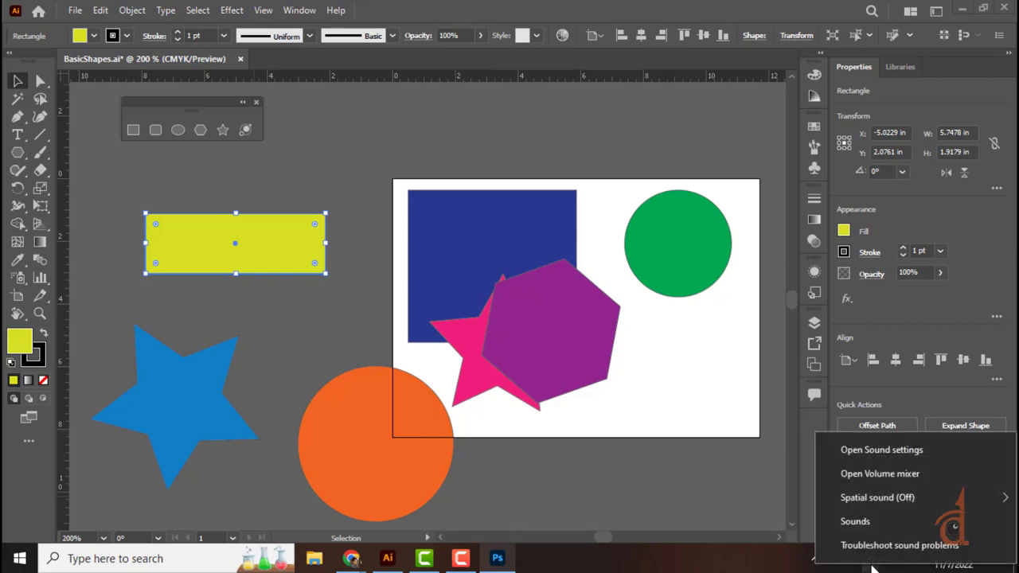
mouse_move(888, 499)
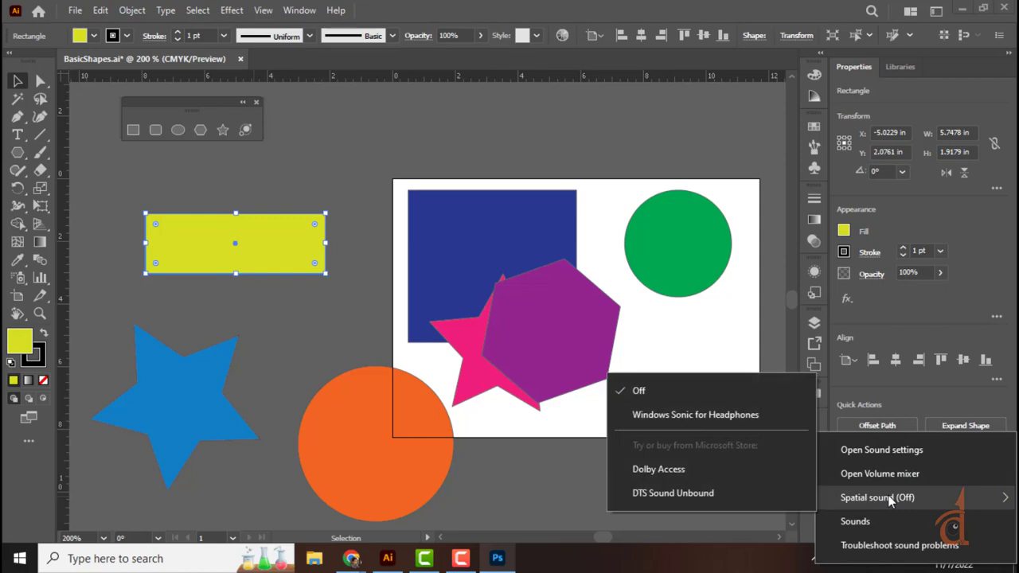
click(890, 452)
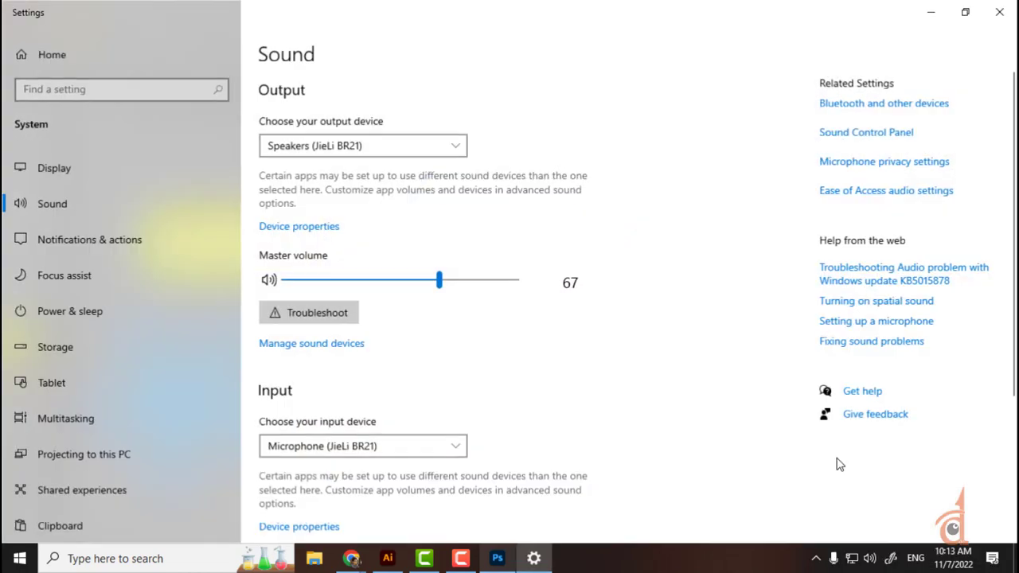
Step: Leave the output and input devices unchanged and switch to the Google Meet call
click(342, 151)
click(344, 151)
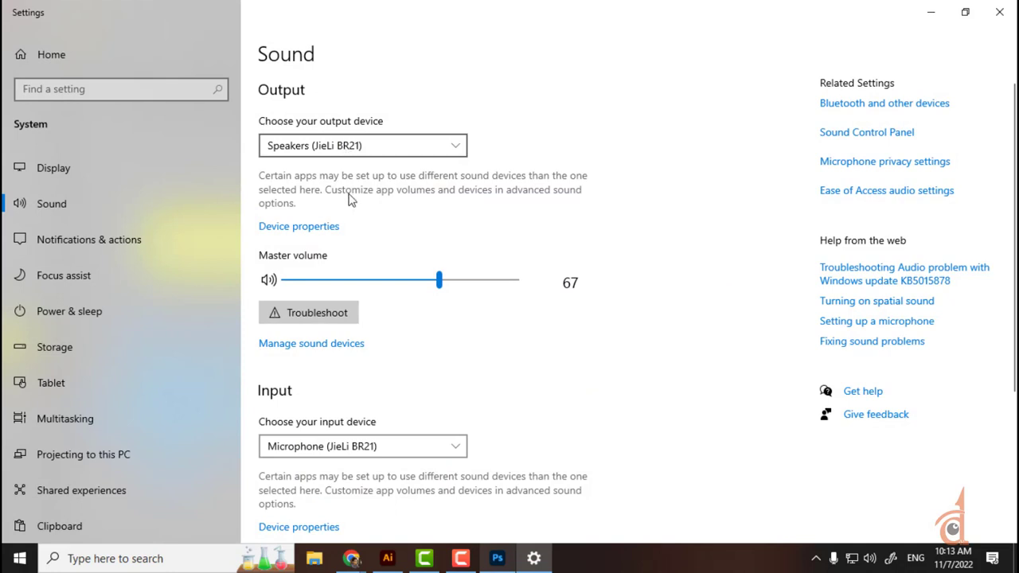
click(359, 446)
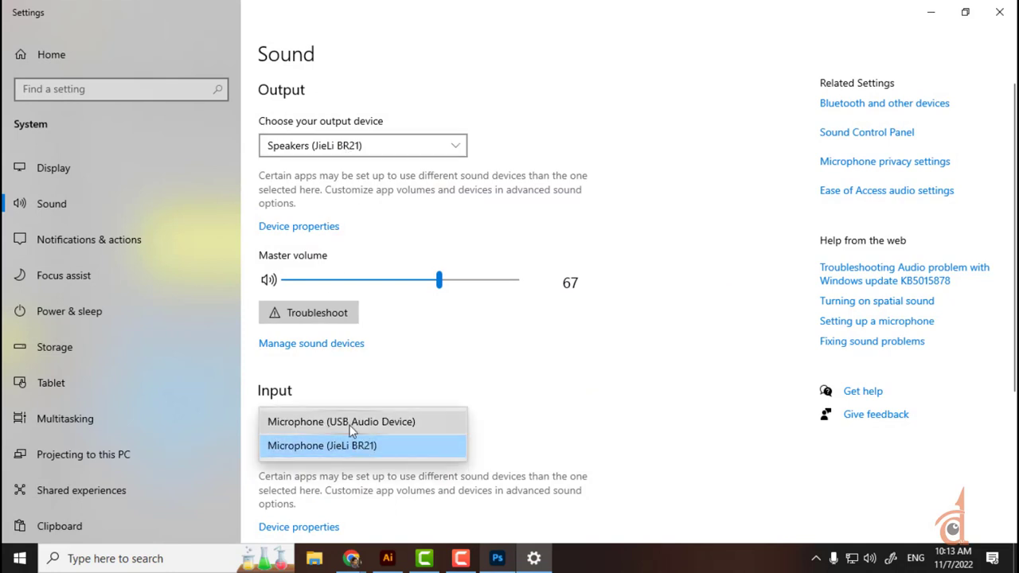
click(487, 393)
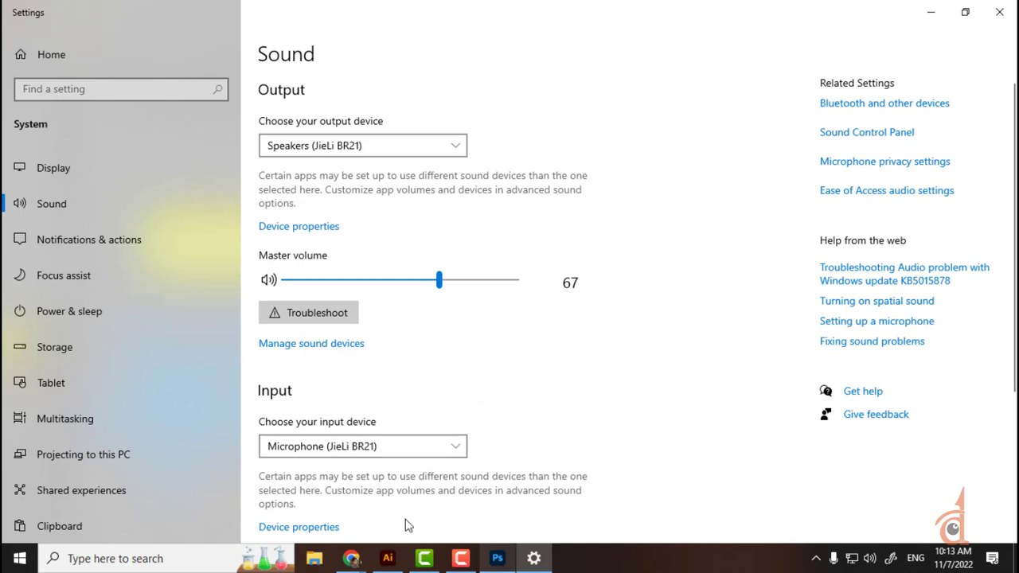
click(476, 558)
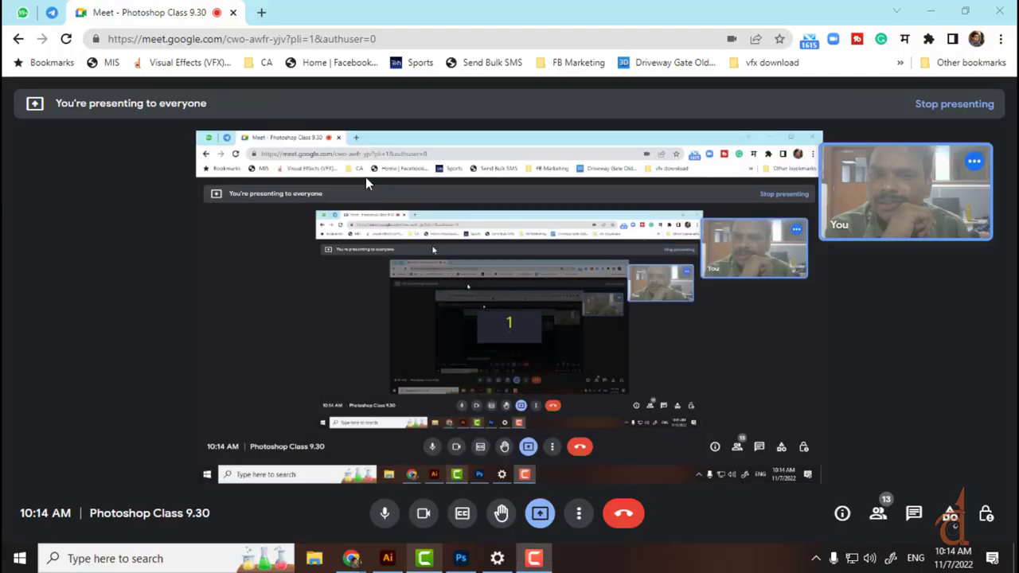
Step: Return to Illustrator, deselect the yellow bar, then switch to the Photoshop newspaper image
click(388, 558)
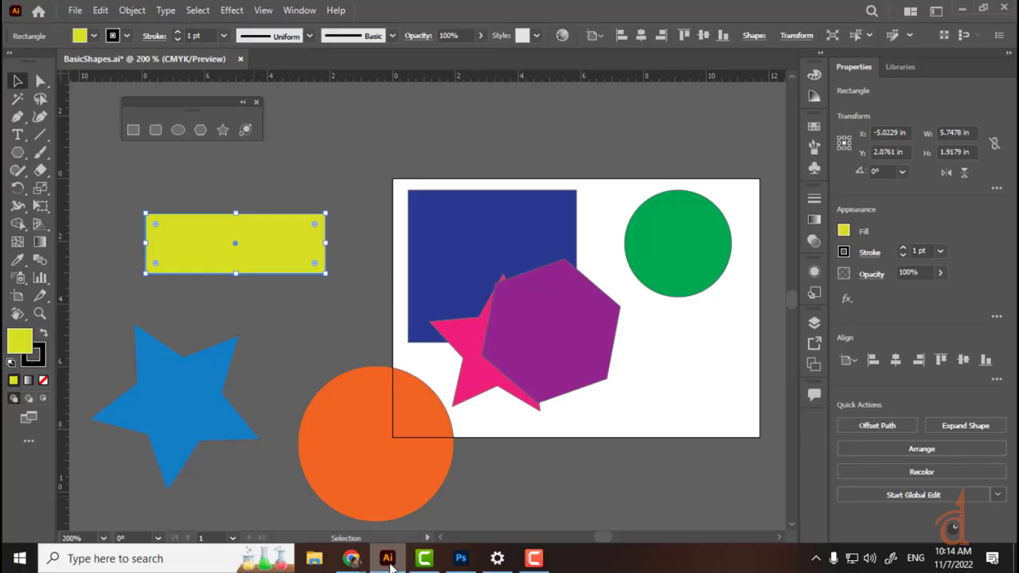
click(333, 141)
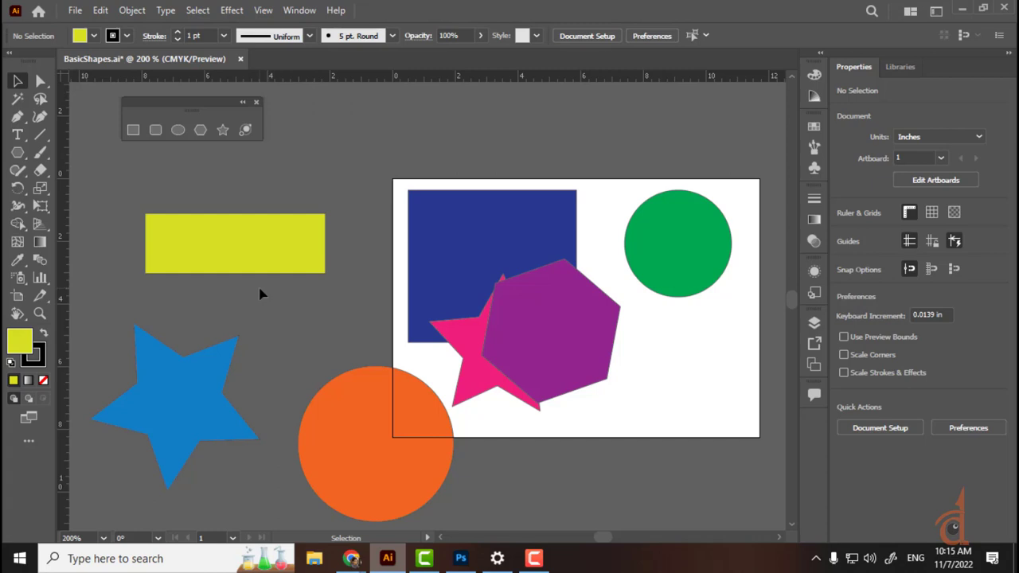
click(470, 560)
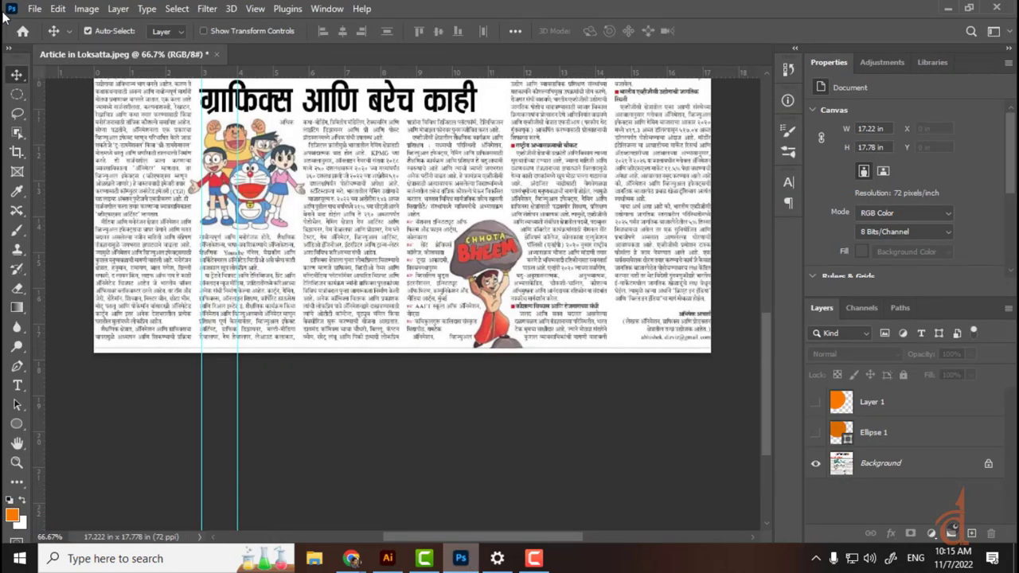
Step: Add a new layer filled with white over the newspaper image
click(971, 533)
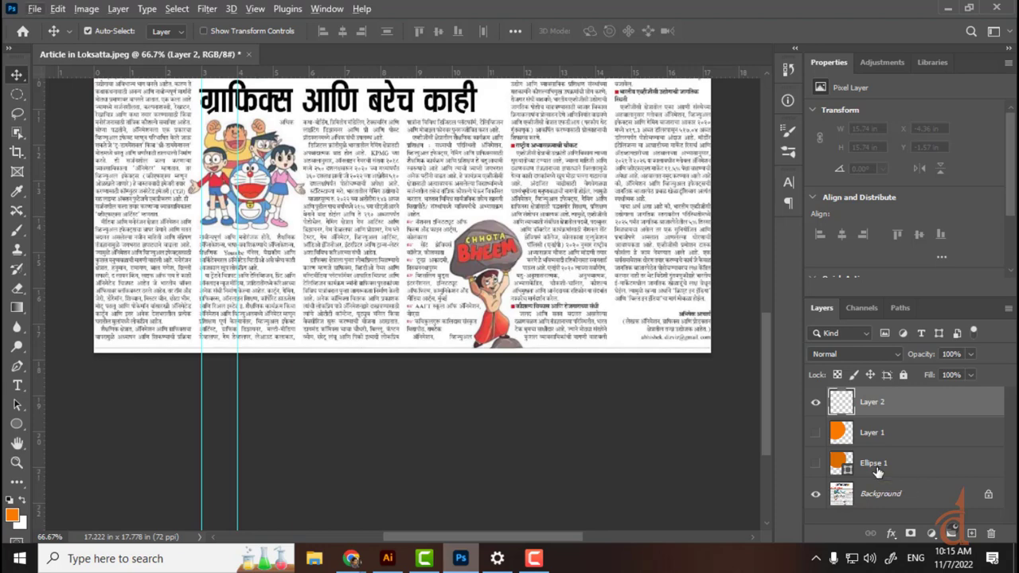
key(ctrl+BackSpace)
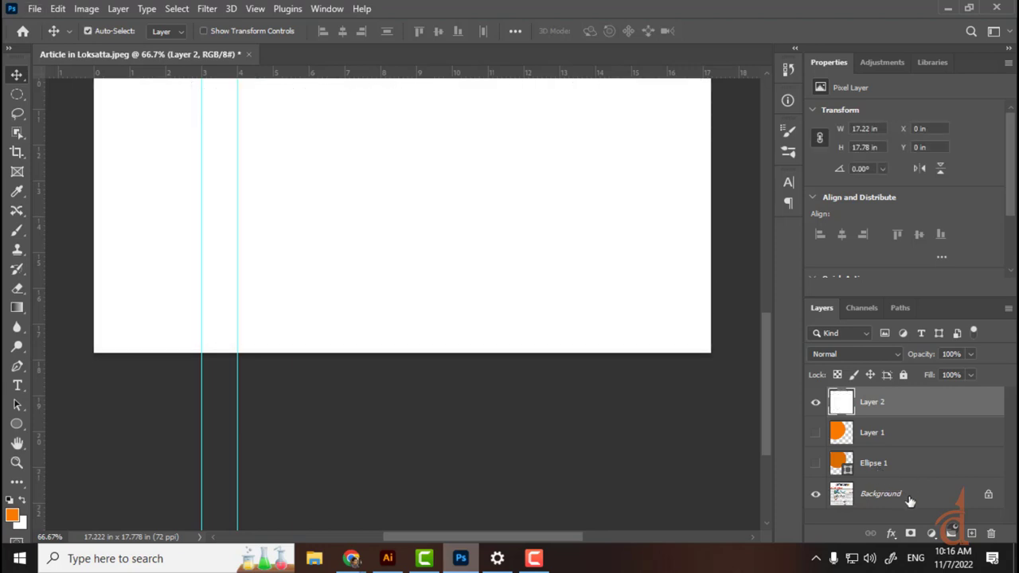
drag(390, 226, 396, 401)
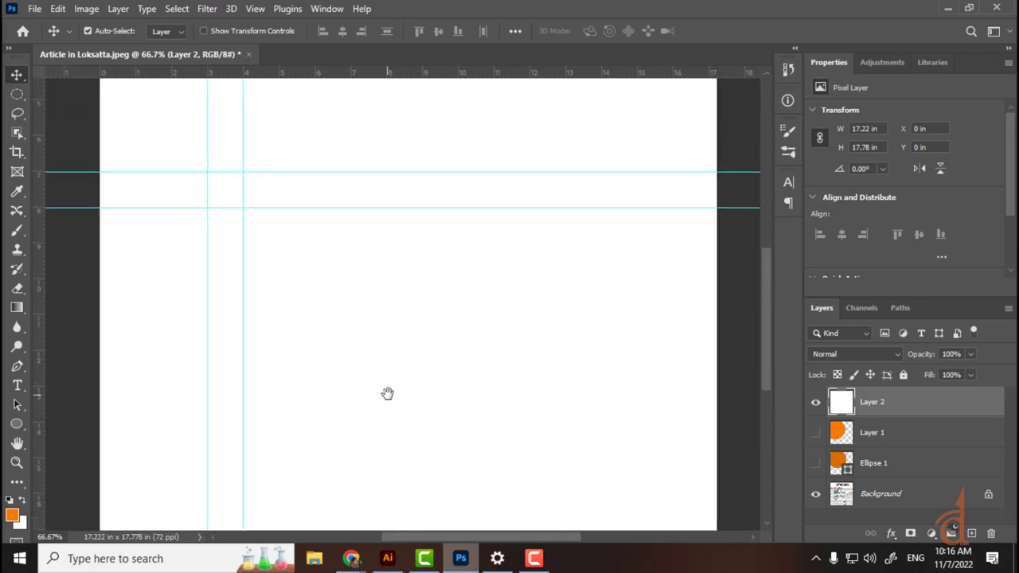
Step: Set up the Brush tool with a hard round 4 px preset
click(16, 230)
click(103, 33)
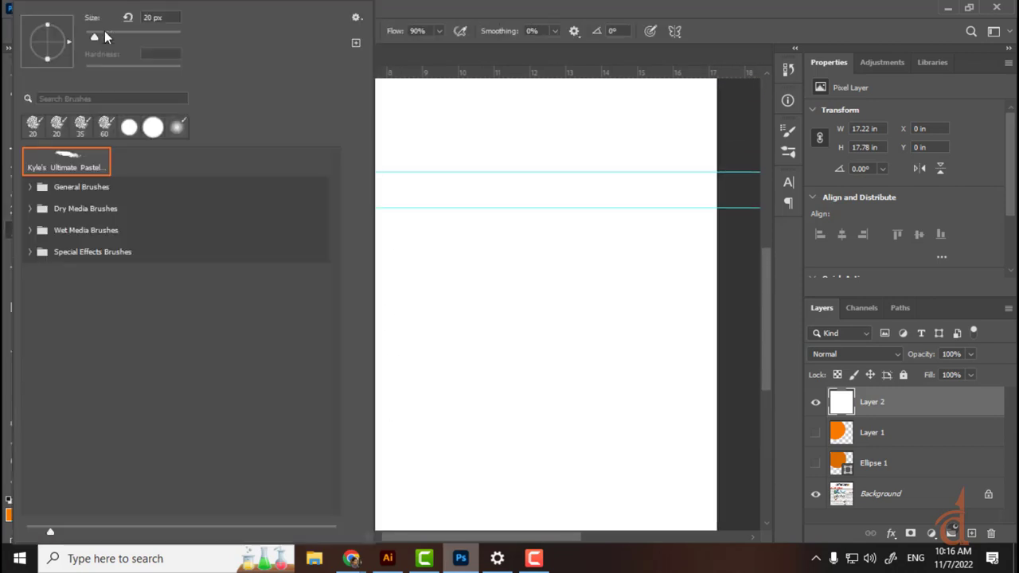
click(129, 127)
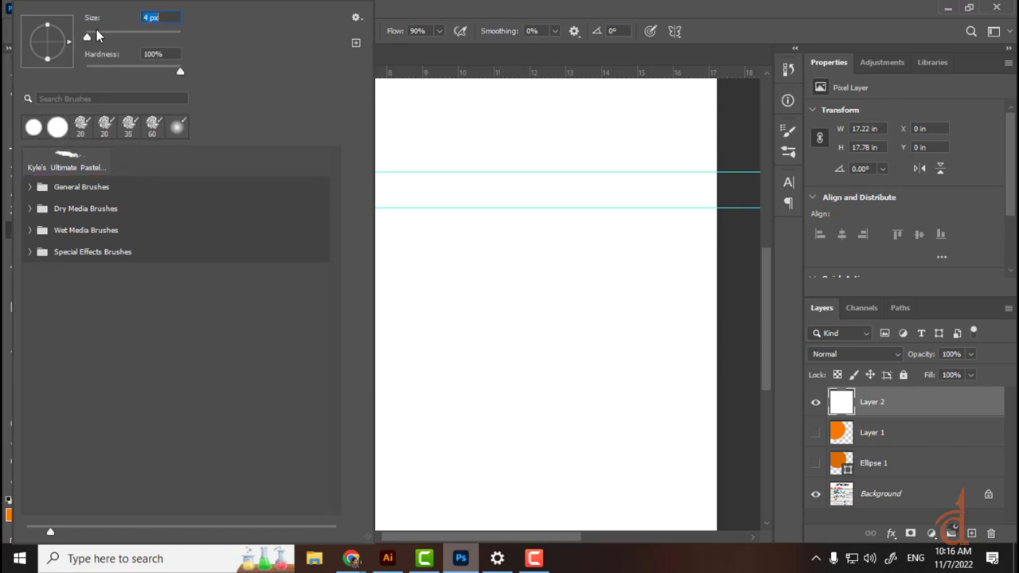
key(Return)
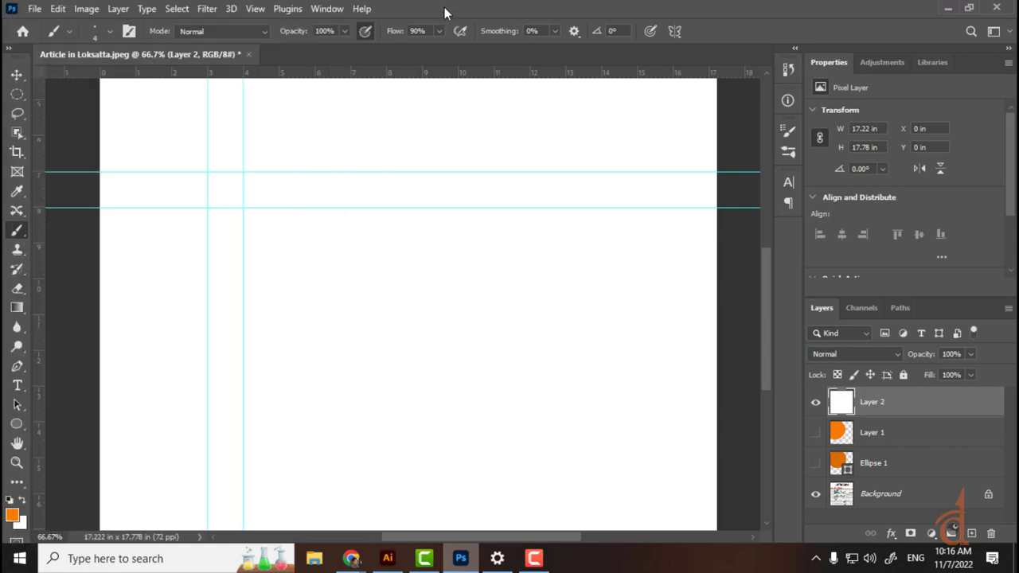
Step: Paint a straight orange diagonal line on Layer 2, undoing the stray strokes
click(285, 323)
click(482, 369)
drag(285, 323, 396, 230)
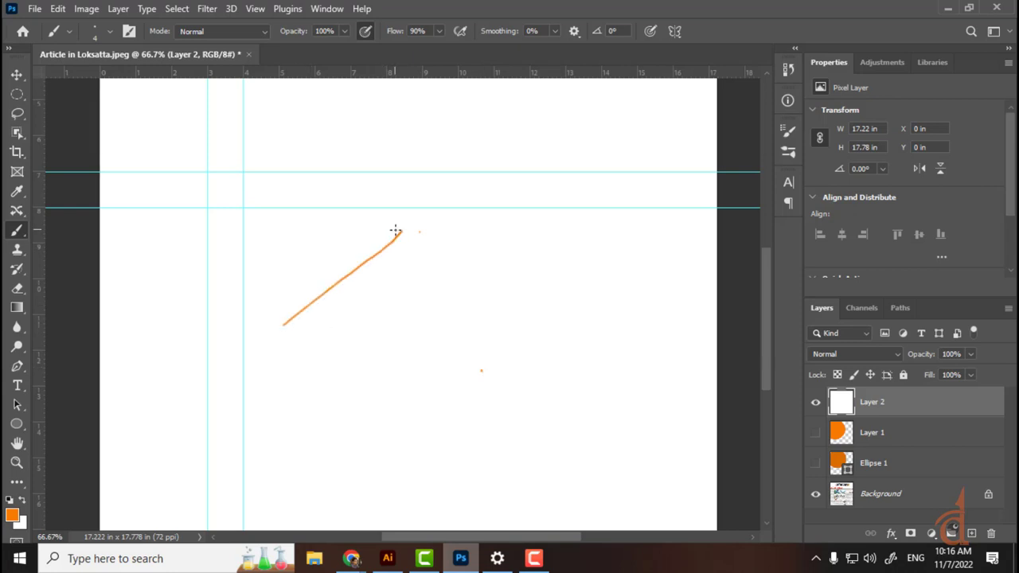
key(ctrl+z)
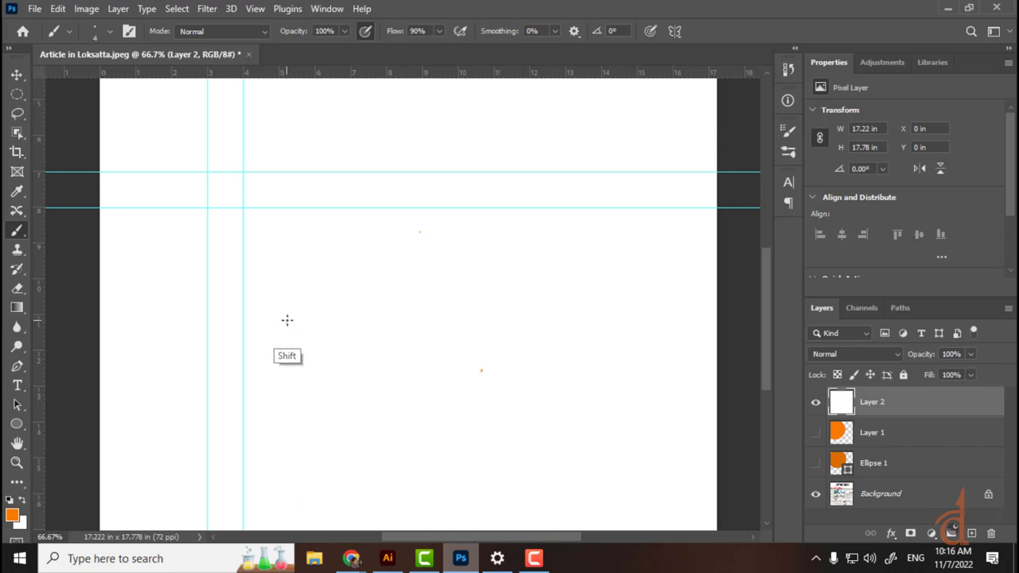
shift+click(389, 232)
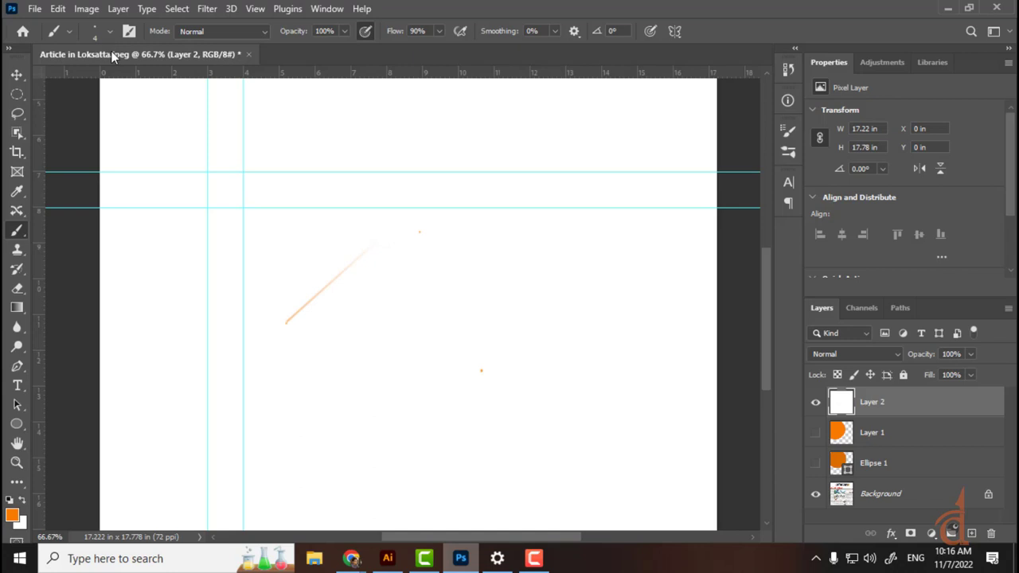
shift+click(286, 321)
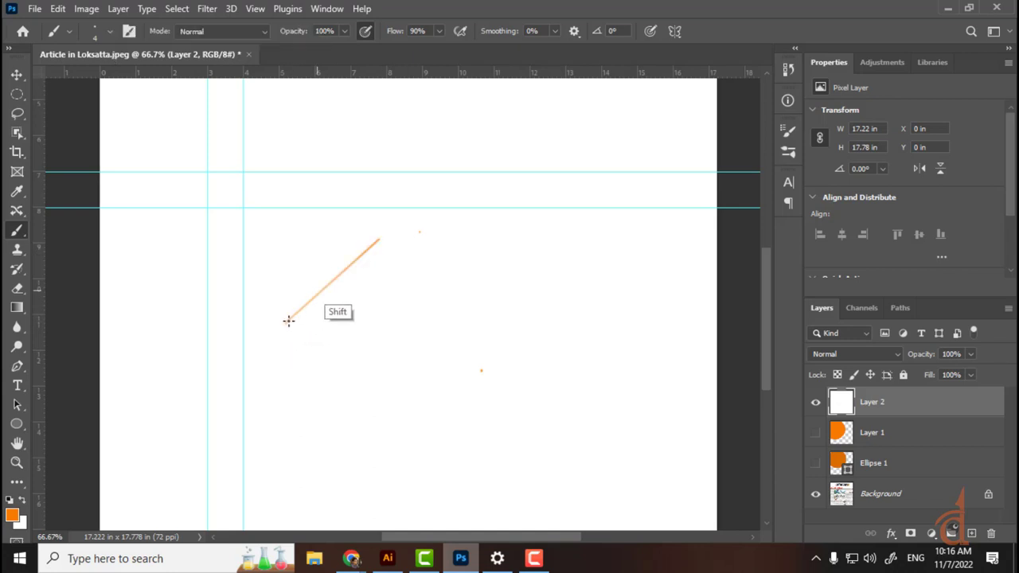
drag(287, 321, 367, 286)
key(ctrl+z)
key(ctrl+z)
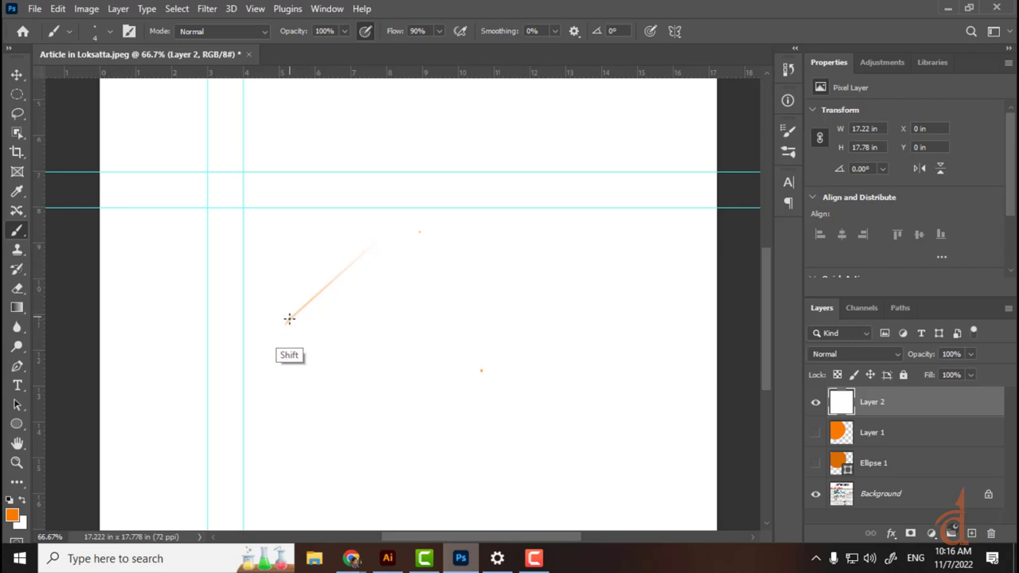
drag(289, 320, 366, 289)
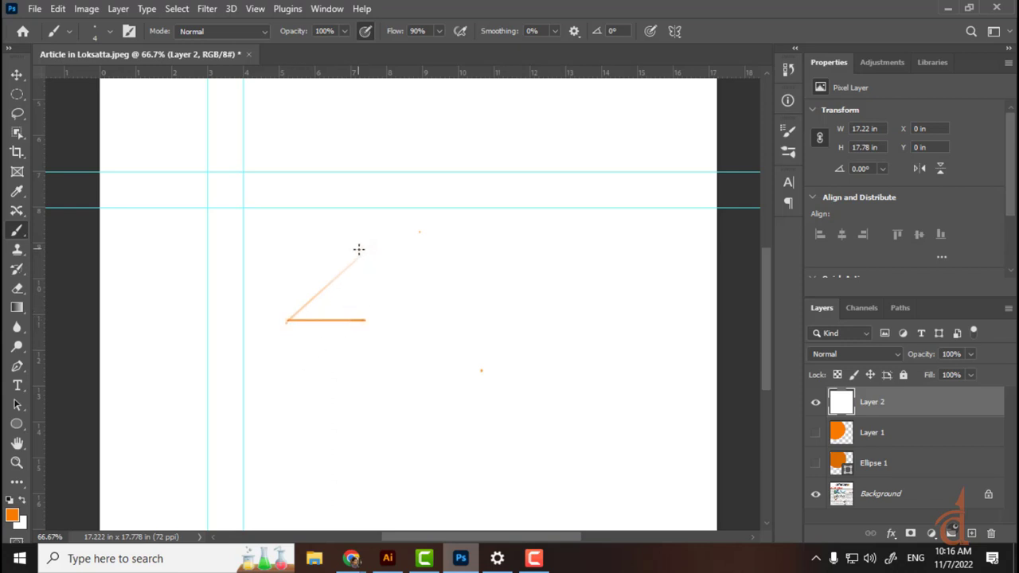
key(ctrl+z)
shift+click(289, 318)
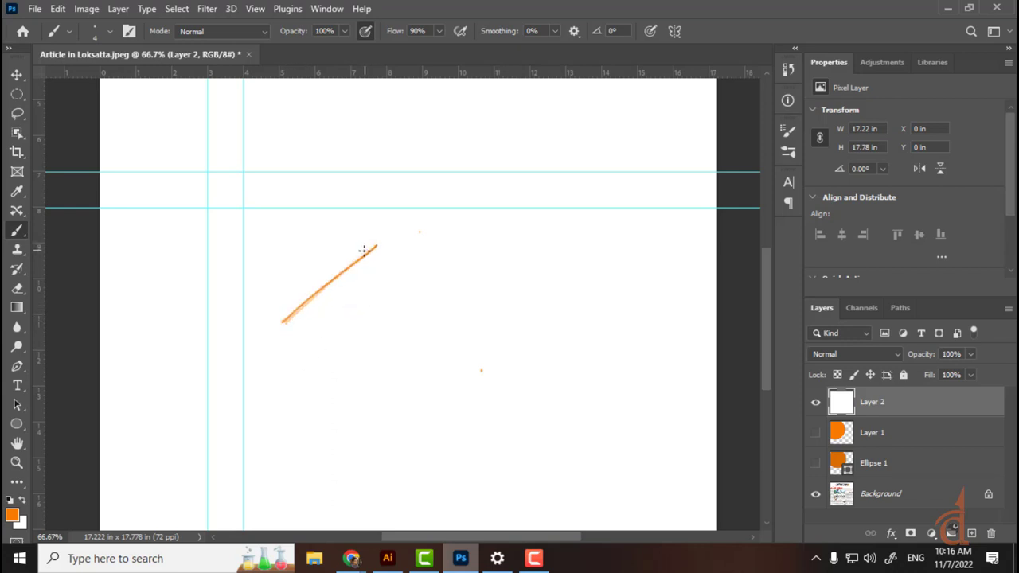
Step: Draw two orange rays meeting at a vertex
drag(294, 404, 416, 297)
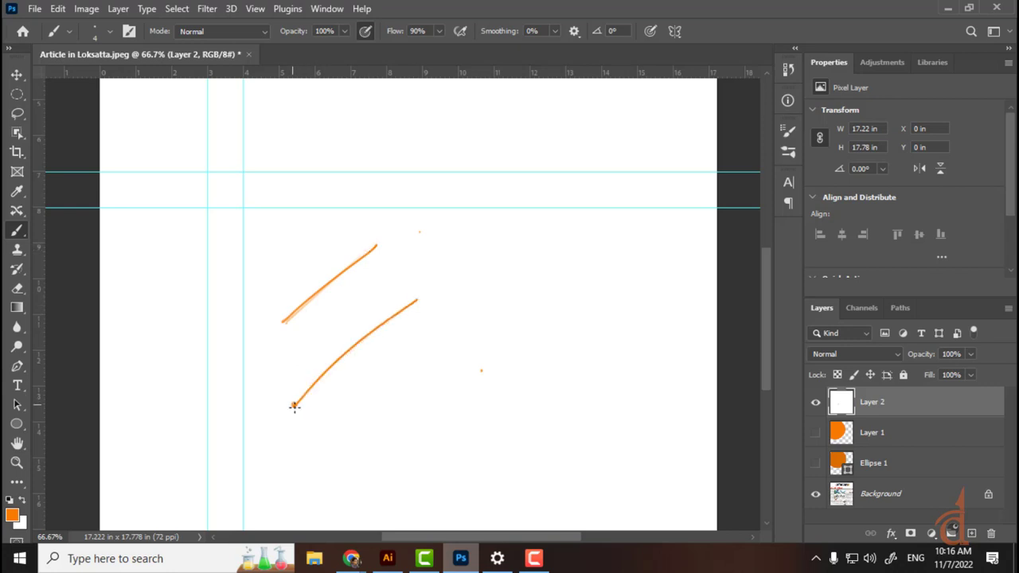
click(417, 297)
mouse_move(416, 297)
mouse_down()
mouse_move(436, 363)
mouse_move(476, 429)
mouse_up()
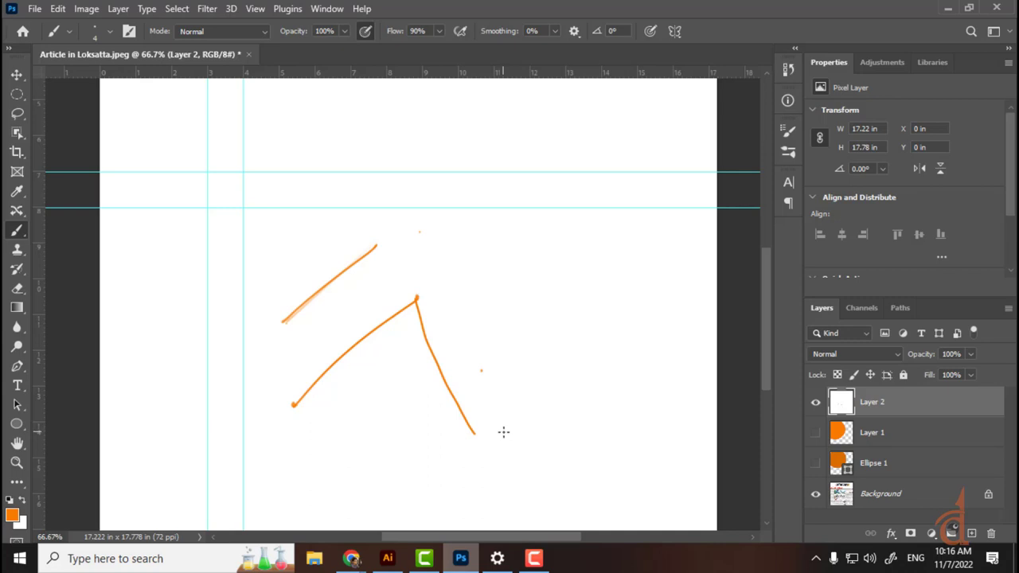
Step: Add an angle arc, arrowheads on both rays, and loops at and around the vertex
mouse_move(398, 314)
mouse_down()
mouse_move(429, 312)
mouse_move(398, 338)
mouse_up()
drag(294, 398, 300, 410)
drag(462, 428, 472, 422)
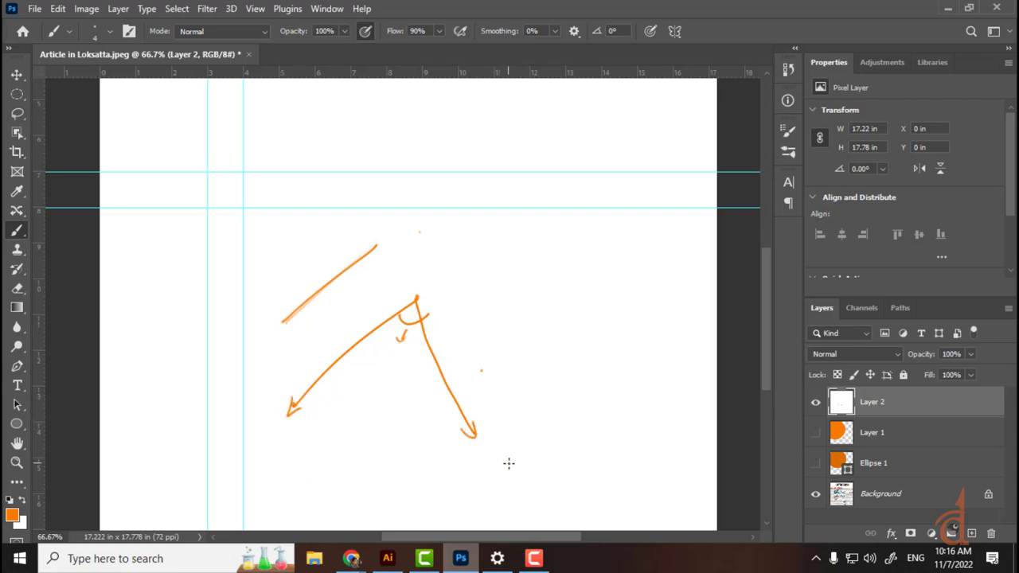
drag(414, 298, 417, 295)
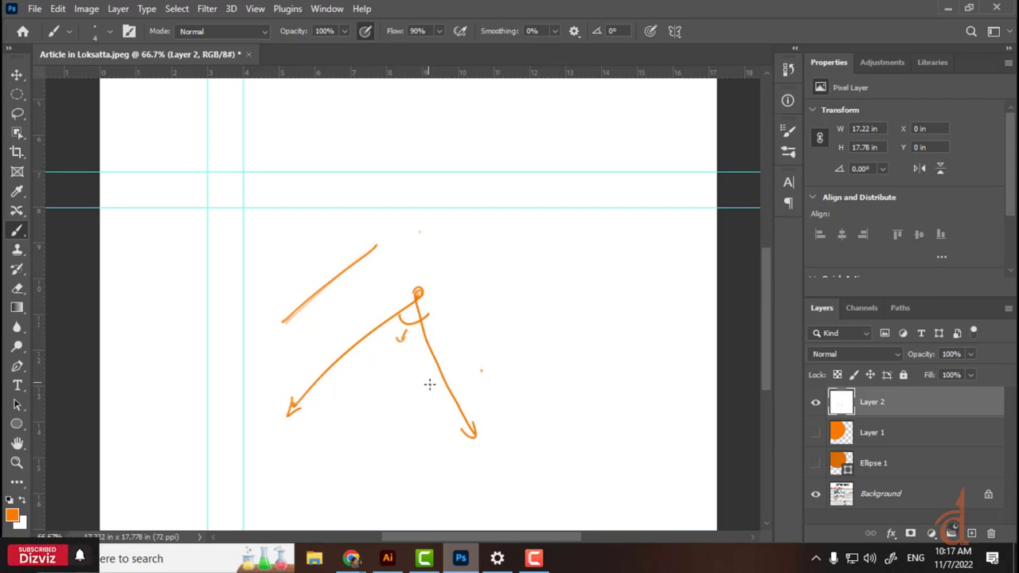
mouse_move(383, 375)
mouse_down()
mouse_move(207, 311)
mouse_move(392, 223)
mouse_move(480, 335)
mouse_up()
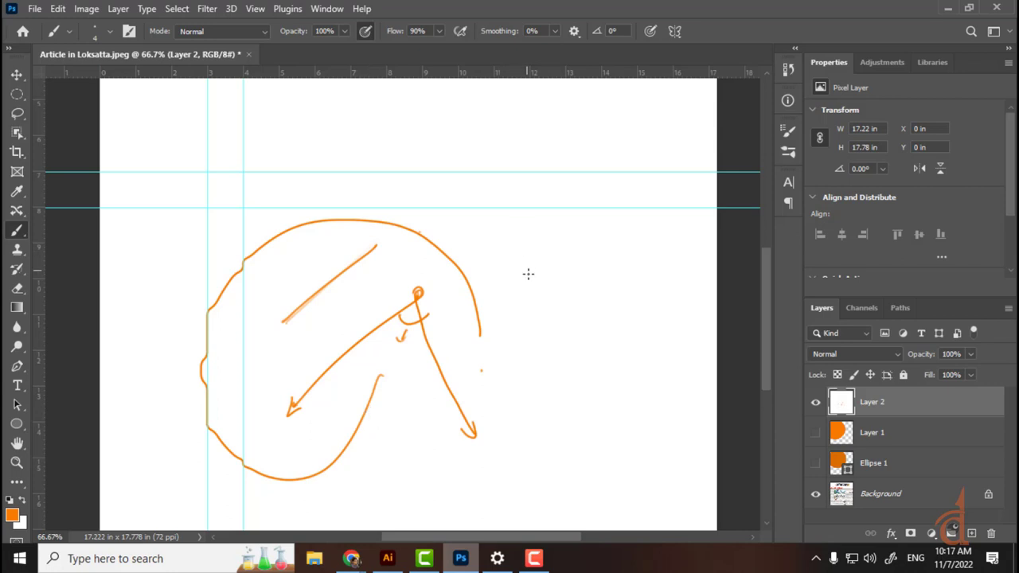
Step: Draw an orange triangle with short lines extending its sides
mouse_move(546, 227)
mouse_down()
mouse_move(510, 331)
mouse_move(582, 301)
mouse_up()
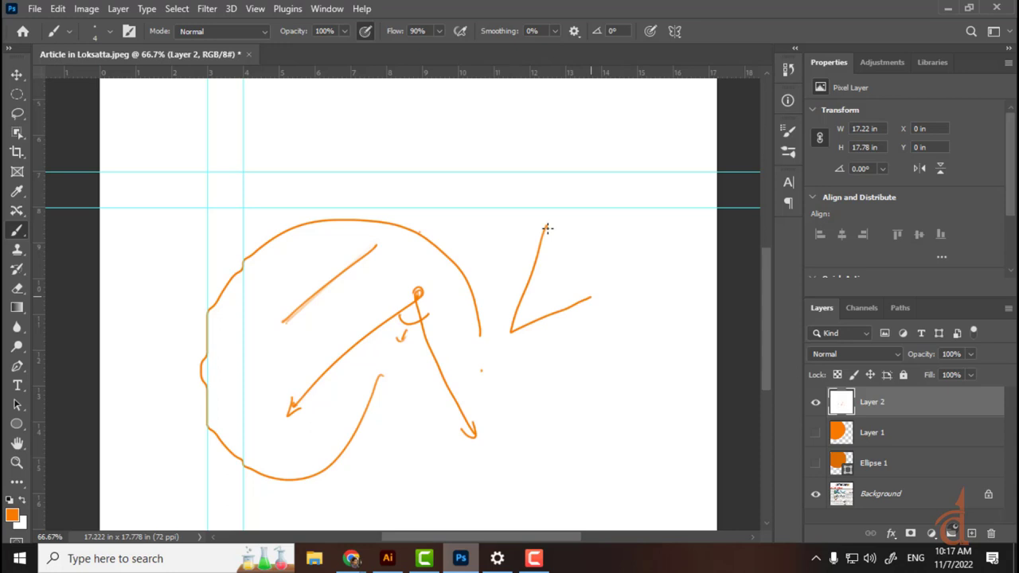
mouse_move(591, 298)
mouse_down()
mouse_move(546, 227)
mouse_move(593, 238)
mouse_up()
drag(556, 322, 563, 354)
drag(503, 272, 527, 281)
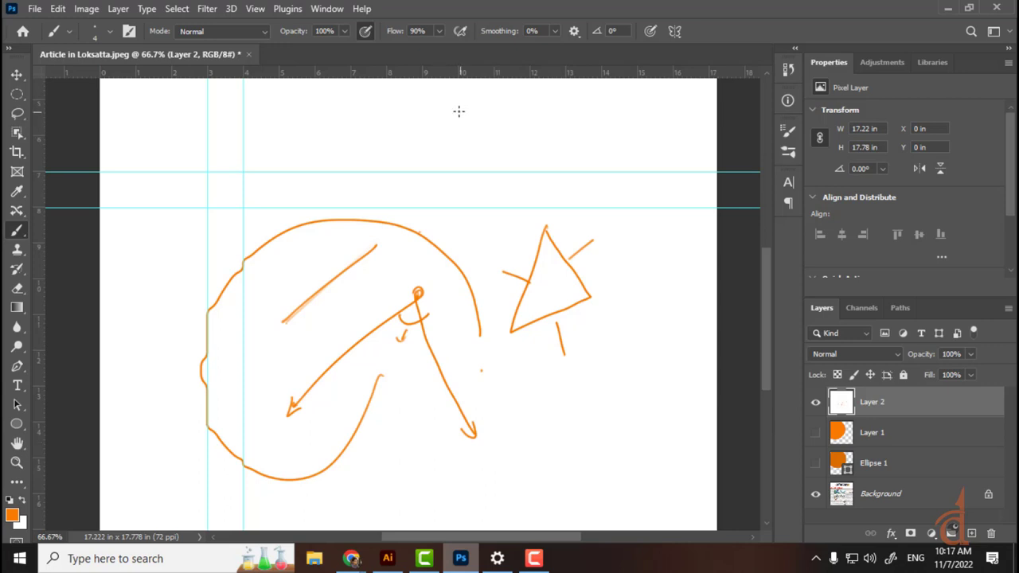
Step: Draw a diamond-shaped outline near the canvas top and hide the cyan guides
drag(458, 104, 412, 150)
mouse_move(462, 98)
mouse_down()
mouse_move(554, 162)
mouse_move(488, 252)
mouse_move(412, 149)
mouse_up()
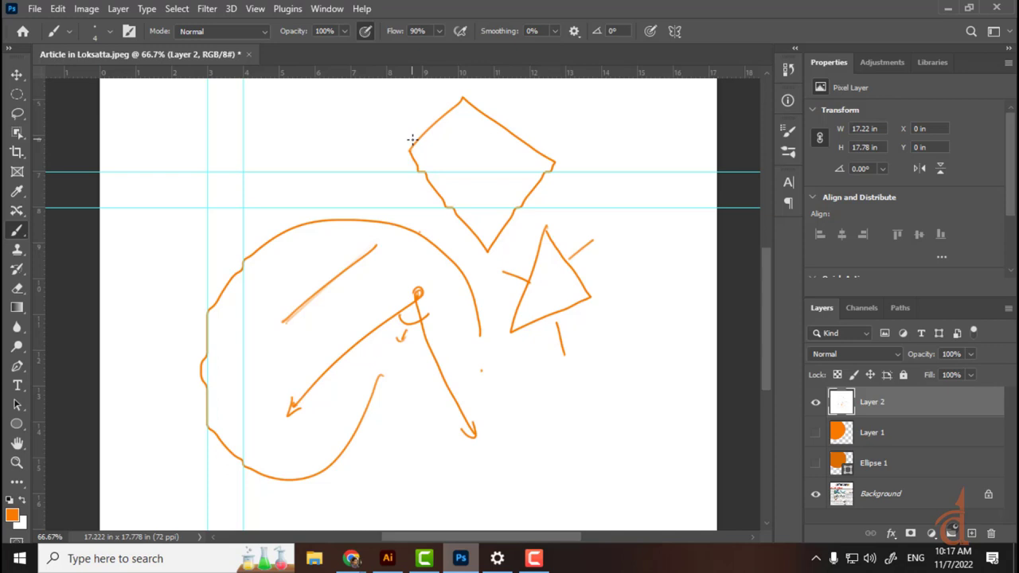
key(ctrl+semicolon)
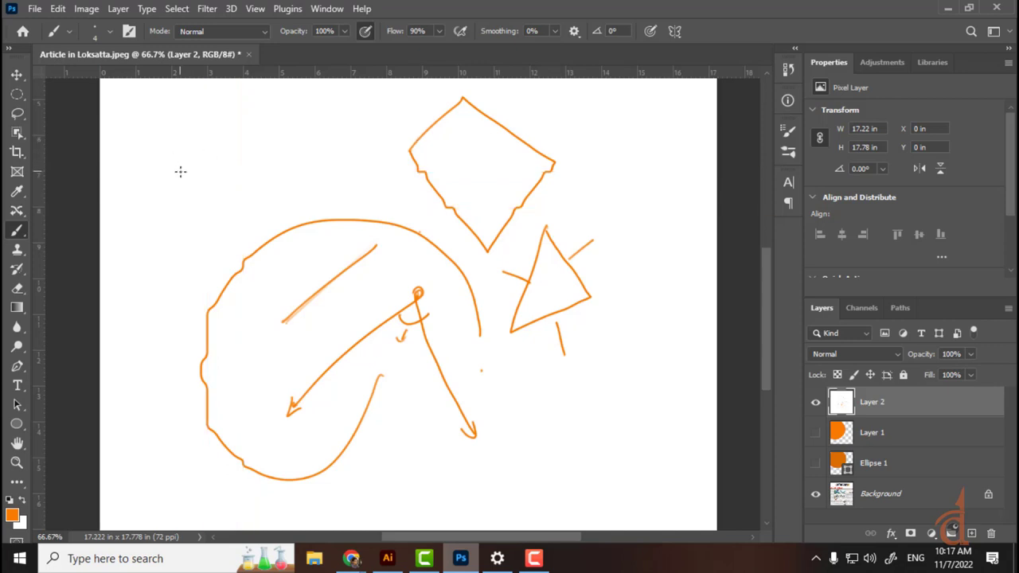
Step: Brush an orange parallelogram in the upper left of the canvas
drag(188, 142, 148, 241)
drag(264, 146, 231, 239)
drag(149, 241, 231, 237)
mouse_move(189, 138)
mouse_down()
mouse_move(261, 125)
mouse_move(249, 170)
mouse_up()
Step: Handwrite 'Parallelogram' beside the shape and underline the word
mouse_move(297, 120)
mouse_down()
mouse_move(292, 151)
mouse_move(297, 133)
mouse_up()
drag(310, 132, 323, 142)
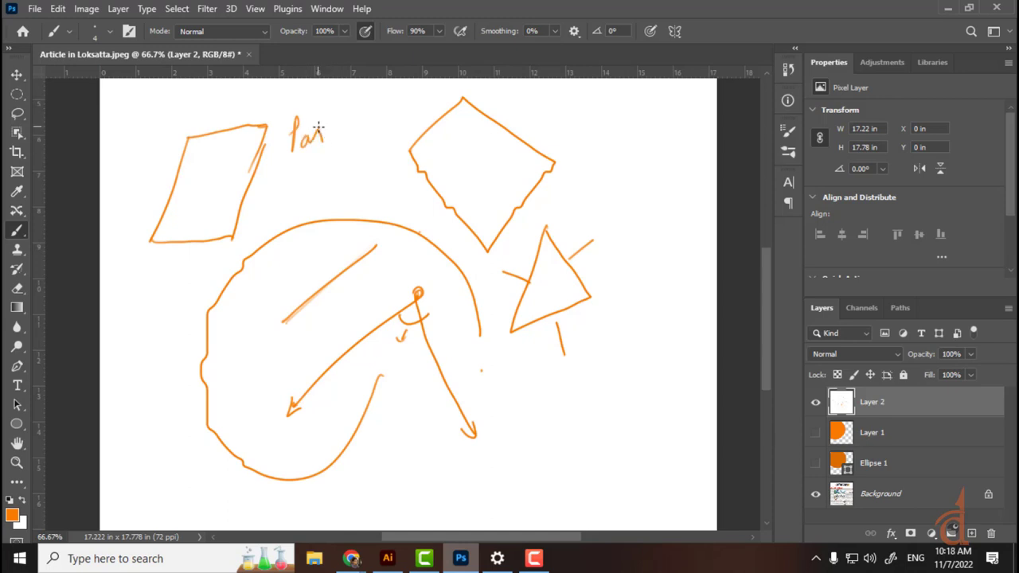
drag(320, 122, 449, 93)
drag(309, 158, 475, 99)
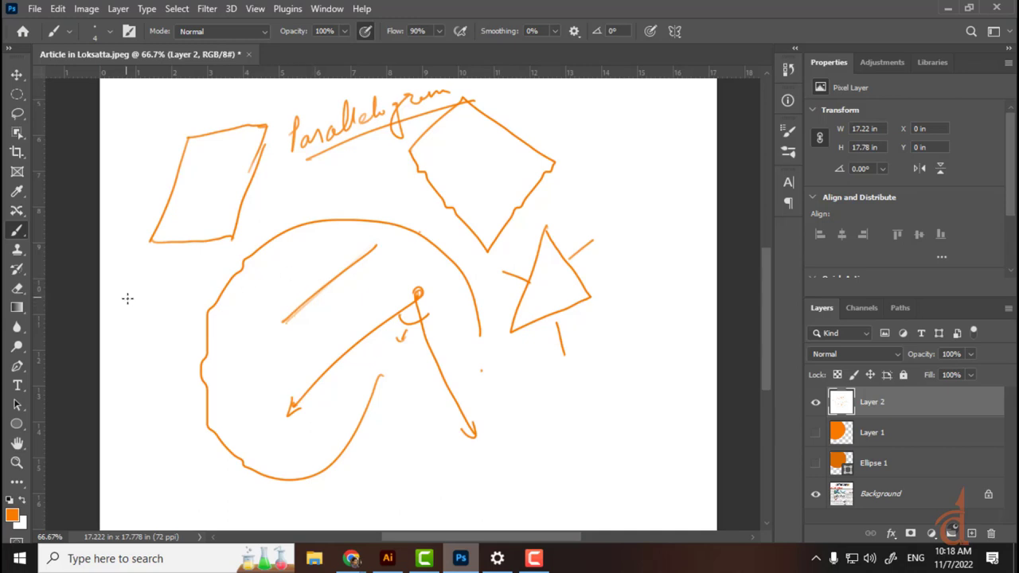
Step: Add extra lines below the parallelogram and sketch a flat-topped triangle on the right
drag(121, 283, 136, 350)
mouse_move(120, 281)
mouse_down()
mouse_move(249, 230)
mouse_move(280, 300)
mouse_up()
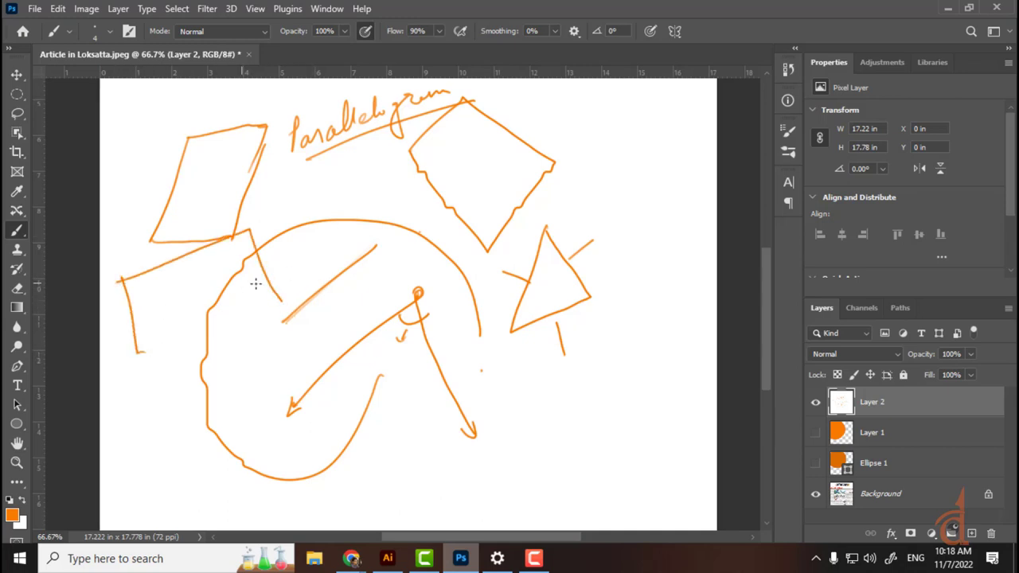
drag(641, 140, 608, 231)
drag(661, 142, 703, 233)
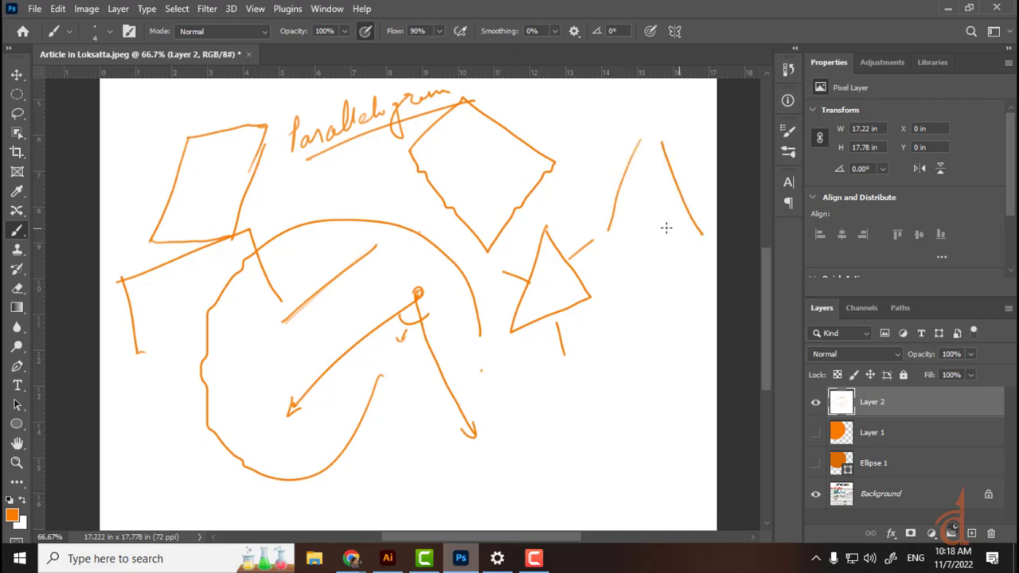
drag(598, 232, 703, 223)
mouse_move(627, 144)
mouse_down()
mouse_move(670, 140)
mouse_move(658, 113)
mouse_up()
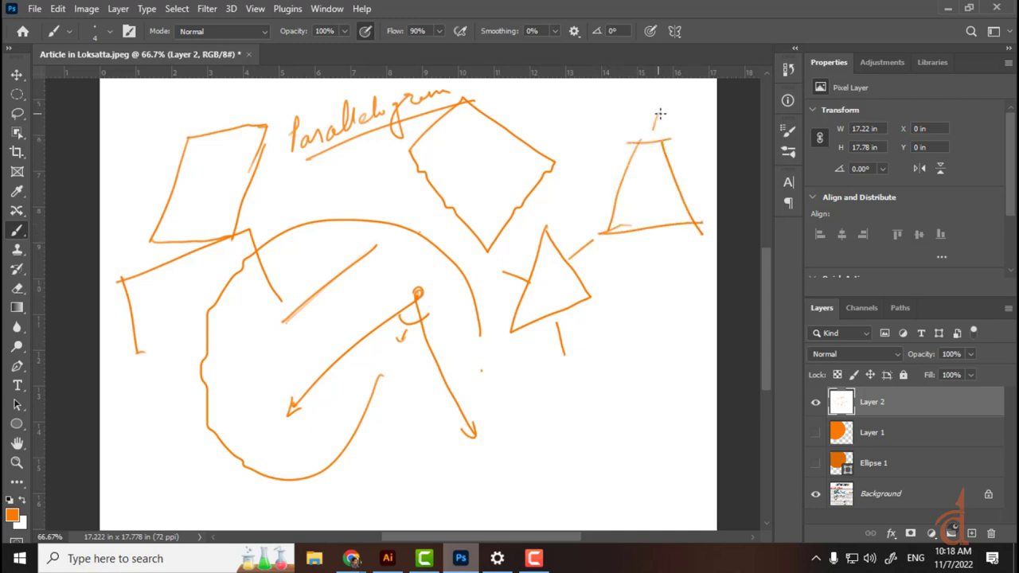
drag(635, 237, 631, 260)
Step: Sketch short vertical lines and a small shape near the bottom, then clear Layer 2
drag(584, 358, 581, 433)
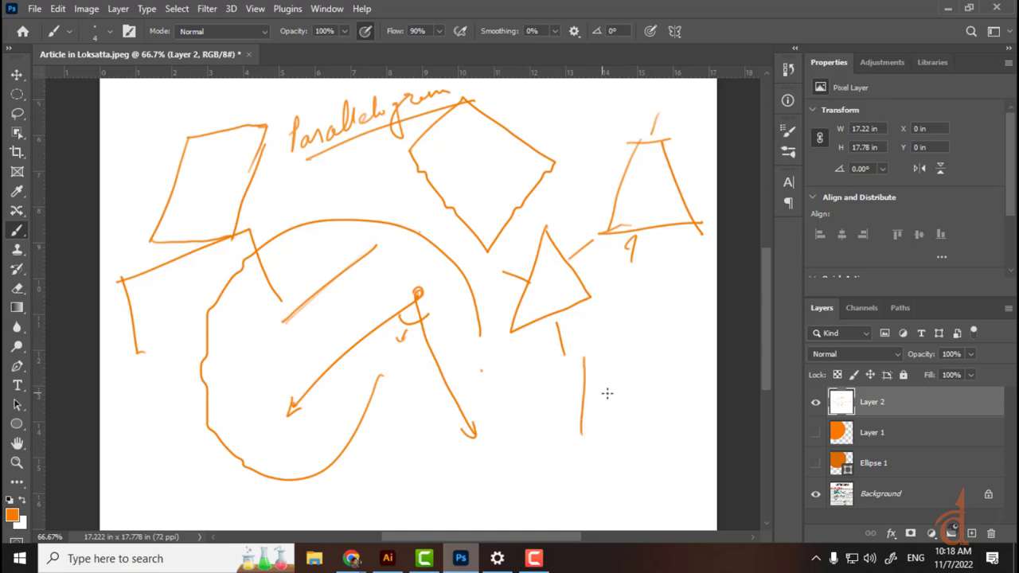
drag(637, 348, 637, 416)
drag(517, 444, 524, 502)
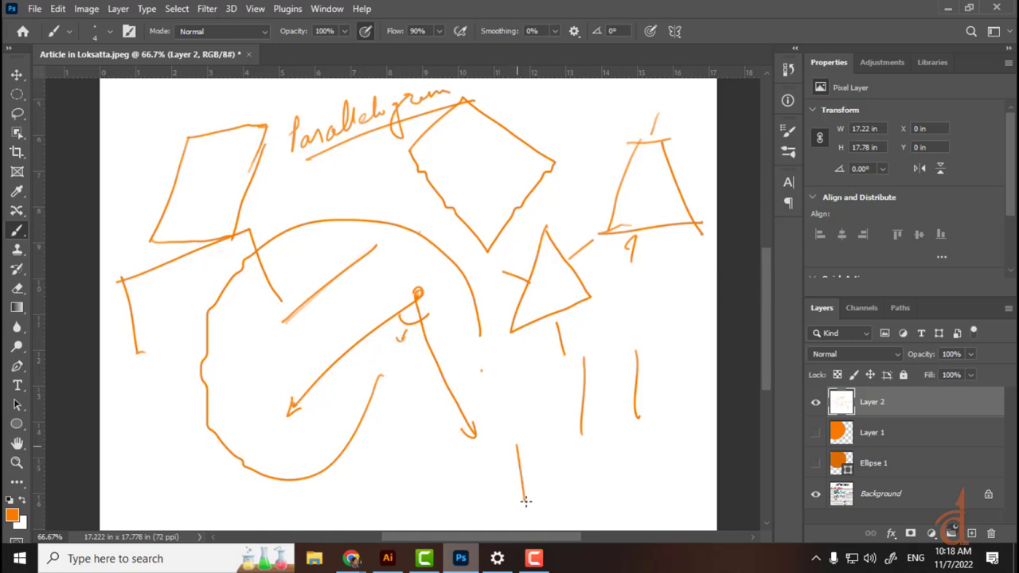
mouse_move(548, 420)
mouse_down()
mouse_move(547, 396)
mouse_move(571, 497)
mouse_up()
drag(515, 442, 549, 381)
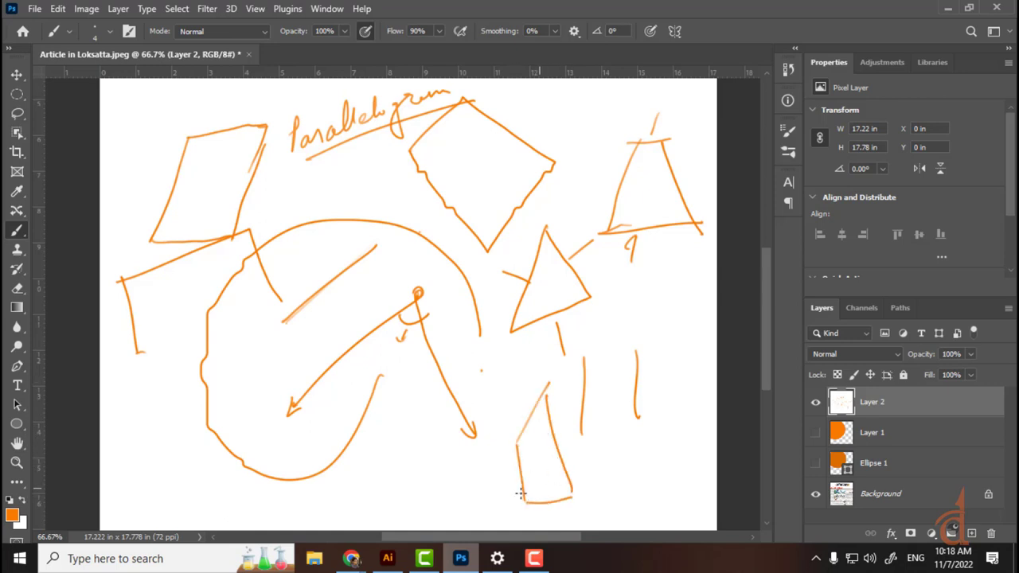
drag(494, 480, 575, 439)
key(ctrl+BackSpace)
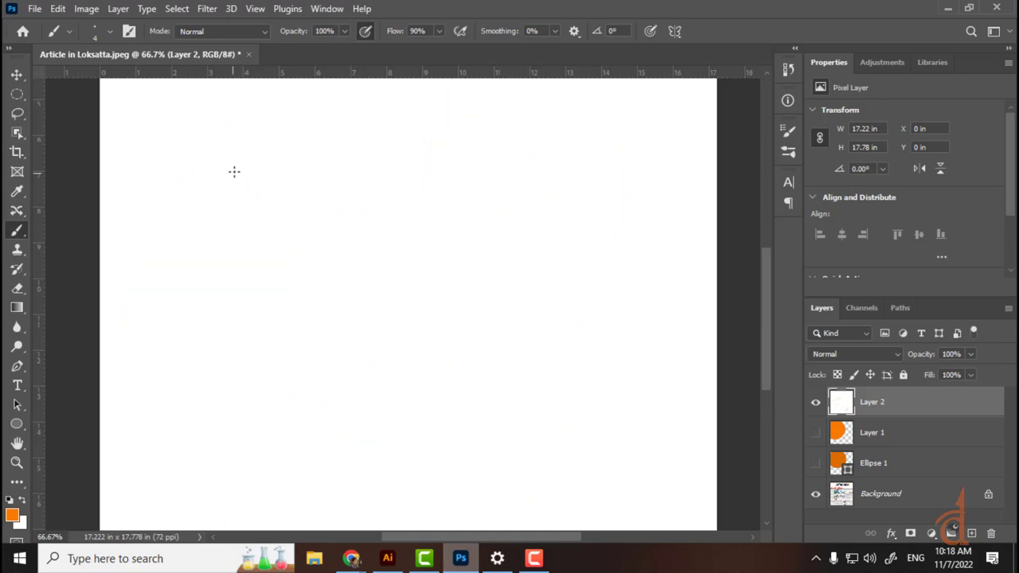
Step: Sketch a box with right-angle corner marks and equal-length ticks on every edge
mouse_move(225, 144)
mouse_down()
mouse_move(224, 188)
mouse_move(362, 131)
mouse_move(359, 249)
mouse_up()
drag(213, 263, 346, 256)
drag(221, 234, 230, 265)
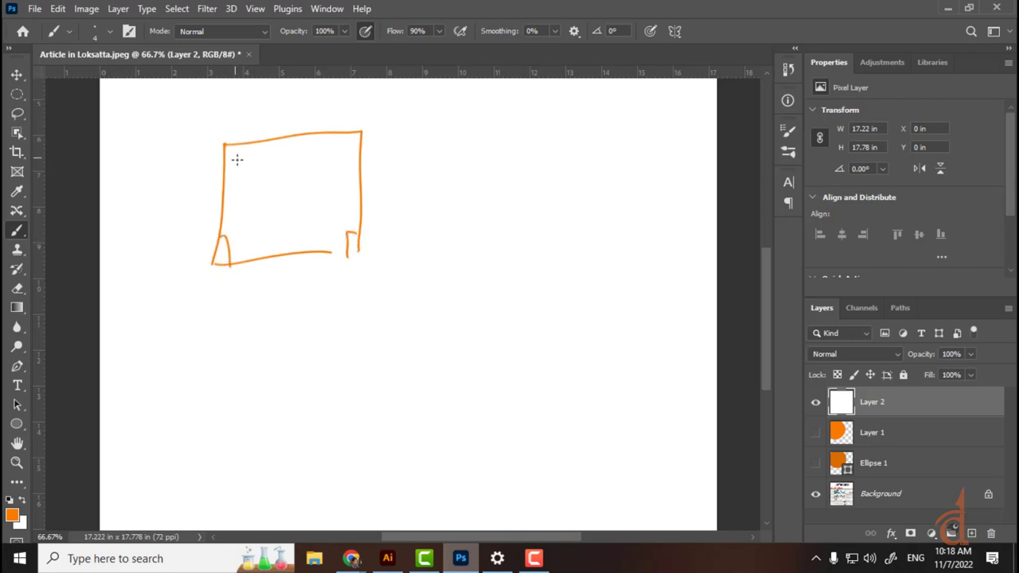
drag(241, 148, 225, 170)
mouse_move(340, 134)
mouse_down()
mouse_move(342, 162)
mouse_move(365, 156)
mouse_up()
drag(291, 125, 292, 145)
drag(299, 123, 300, 144)
drag(284, 245, 285, 266)
drag(290, 244, 291, 265)
drag(217, 193, 245, 191)
mouse_move(213, 206)
mouse_down()
mouse_move(241, 202)
mouse_move(244, 211)
mouse_up()
mouse_move(351, 182)
mouse_down()
mouse_move(380, 180)
mouse_move(383, 192)
mouse_up()
drag(360, 212, 383, 204)
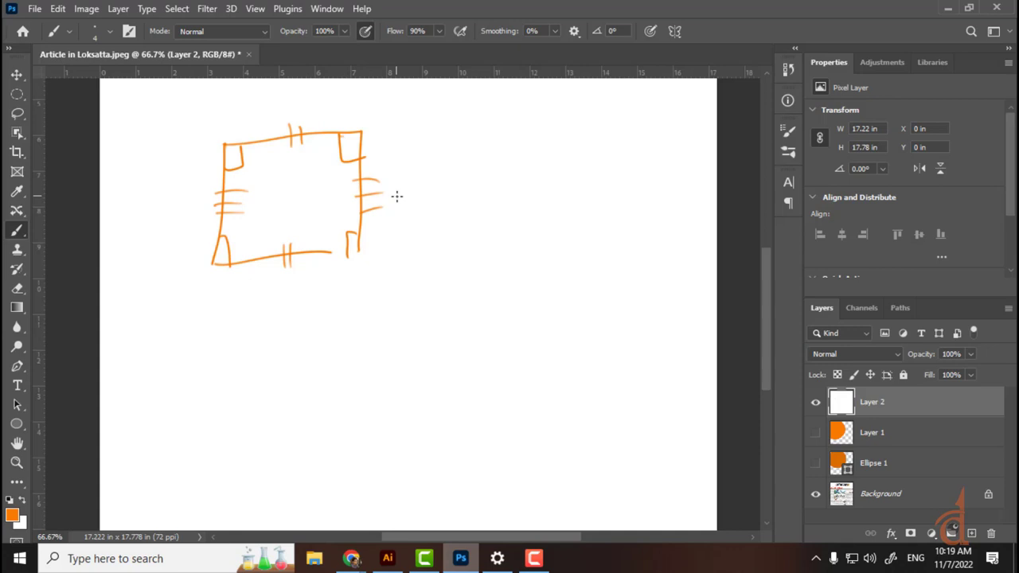
Step: Draw a second tick-marked rectangle to the right with right-angle corner marks
drag(475, 143, 476, 229)
mouse_move(475, 145)
mouse_down()
mouse_move(550, 133)
mouse_move(566, 232)
mouse_move(482, 244)
mouse_up()
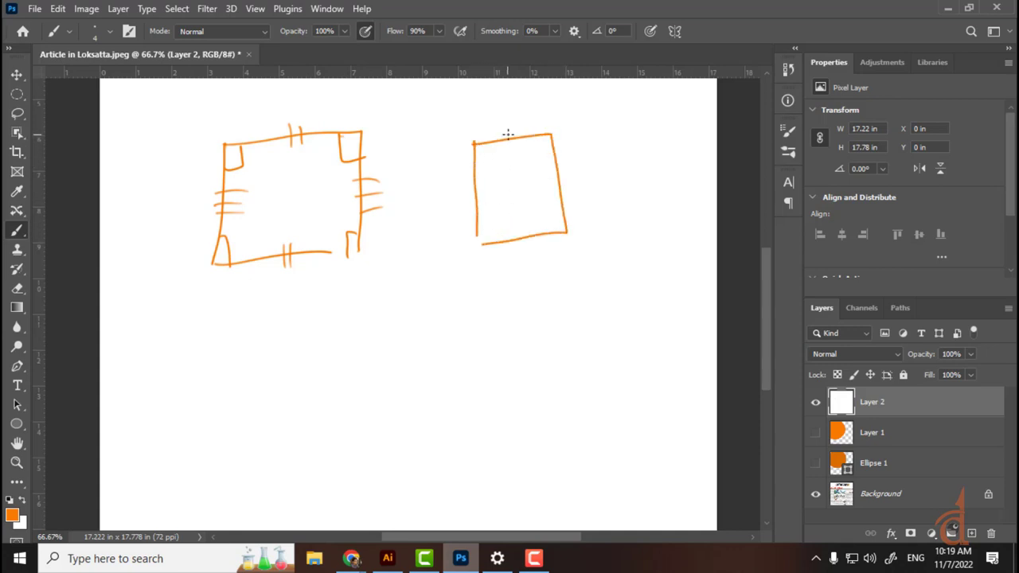
drag(505, 132, 507, 148)
drag(512, 130, 513, 147)
drag(555, 183, 569, 179)
drag(519, 236, 519, 251)
drag(525, 233, 525, 249)
drag(463, 189, 483, 185)
mouse_move(468, 198)
mouse_down()
mouse_move(487, 193)
mouse_move(491, 242)
mouse_up()
drag(557, 218, 548, 230)
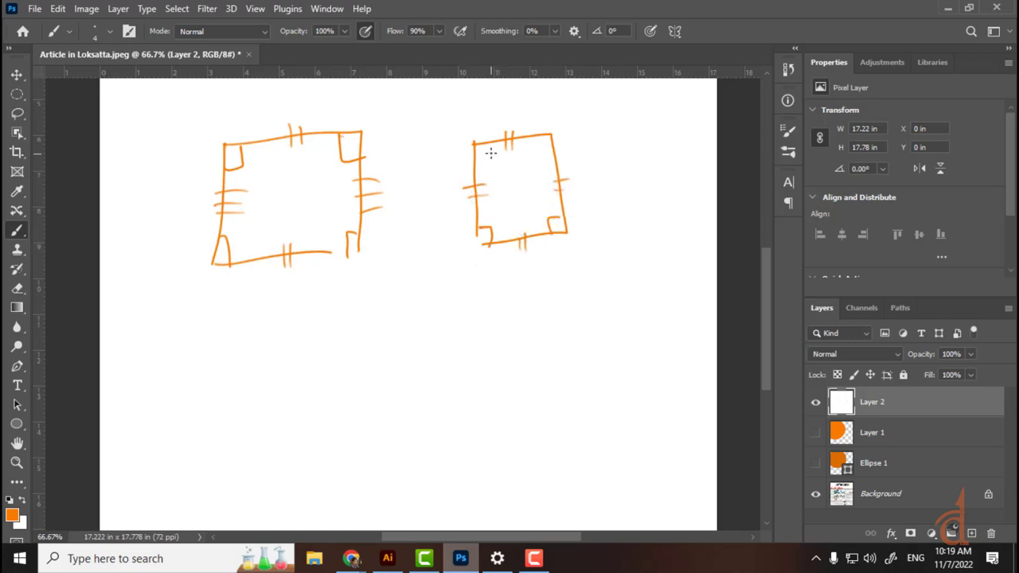
drag(536, 143, 555, 149)
Step: Sketch a pentagon and a hexagon below, ticking the hexagon's equal sides
mouse_move(334, 389)
mouse_down()
mouse_move(369, 317)
mouse_move(436, 368)
mouse_move(456, 449)
mouse_move(344, 483)
mouse_move(337, 386)
mouse_up()
mouse_move(495, 303)
mouse_down()
mouse_move(546, 292)
mouse_move(613, 344)
mouse_move(574, 446)
mouse_move(496, 462)
mouse_move(456, 387)
mouse_move(482, 307)
mouse_move(521, 326)
mouse_up()
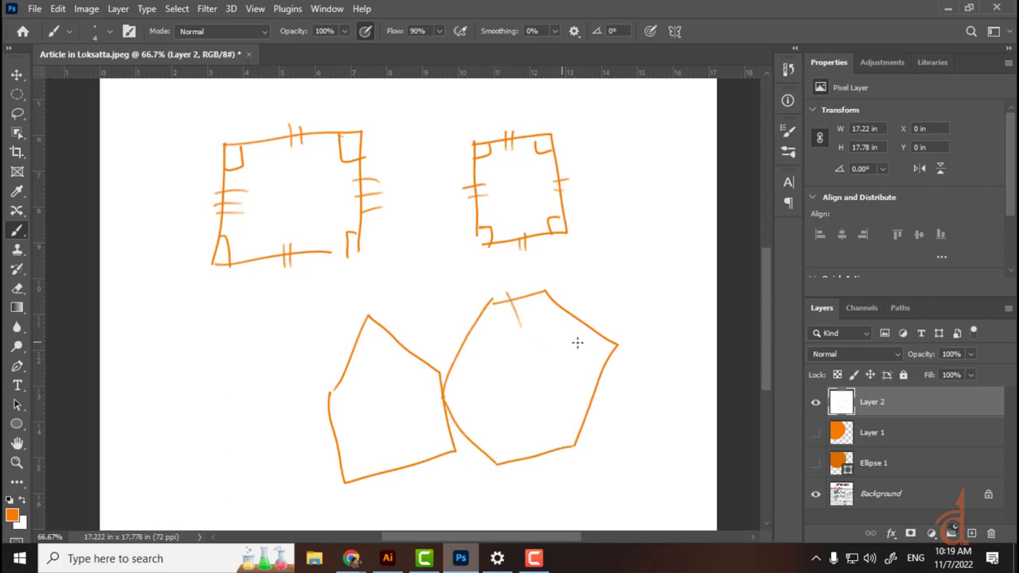
drag(583, 311, 572, 343)
drag(587, 398, 604, 401)
drag(530, 456, 533, 482)
drag(446, 438, 461, 420)
drag(434, 332, 463, 354)
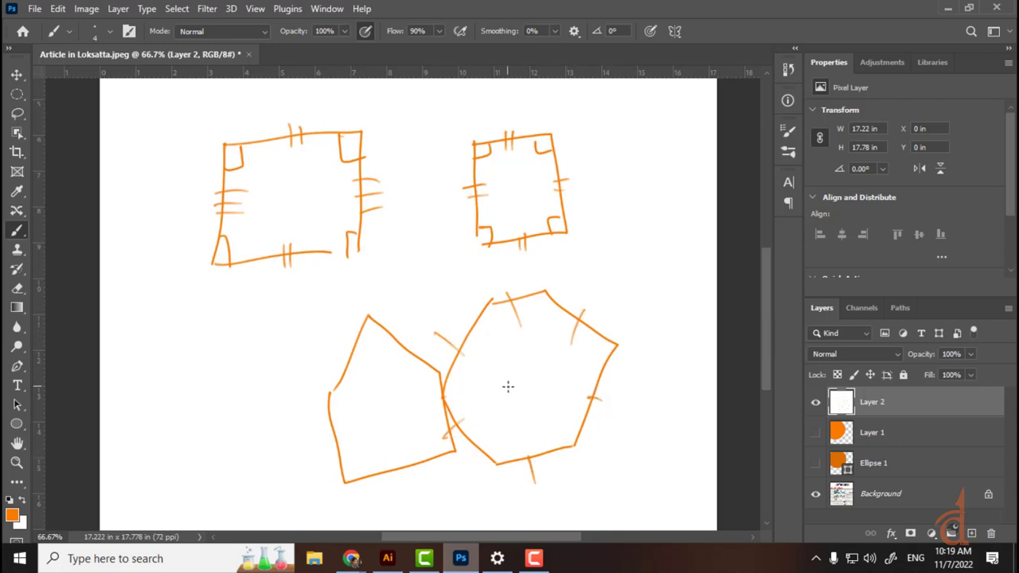
Step: Sketch a small outline left of the pentagon, then handwrite and double-underline 'Polygon'
mouse_move(180, 390)
mouse_down()
mouse_move(188, 330)
mouse_move(248, 386)
mouse_move(191, 395)
mouse_up()
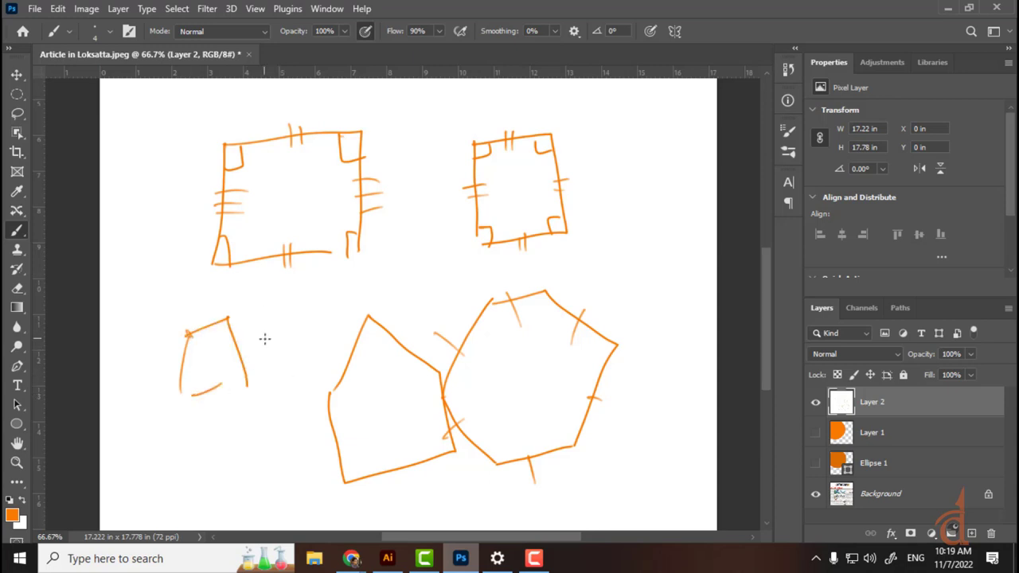
mouse_move(288, 306)
mouse_down()
mouse_move(293, 332)
mouse_move(289, 310)
mouse_move(316, 321)
mouse_up()
drag(322, 305, 329, 344)
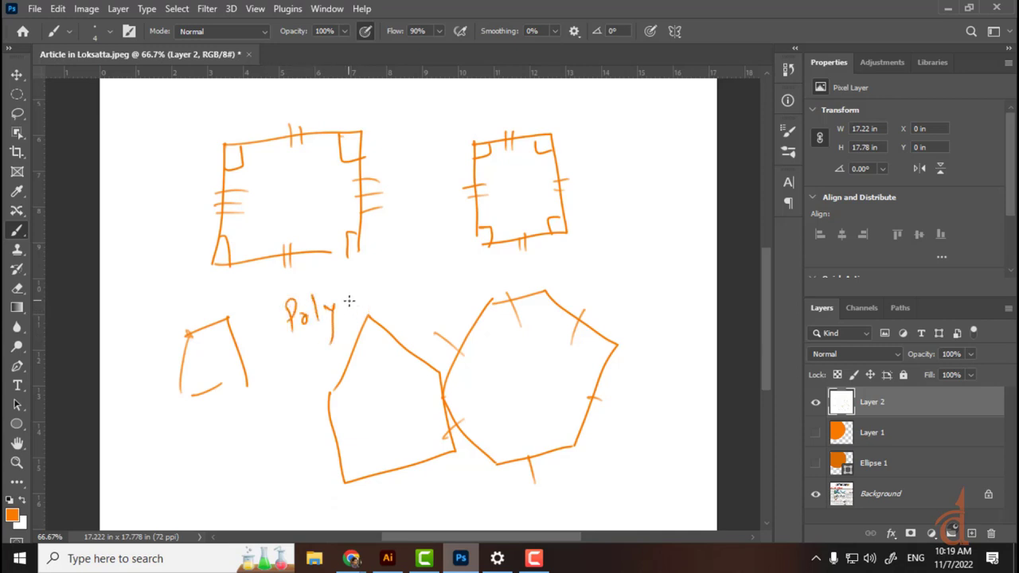
drag(356, 299, 386, 293)
drag(291, 351, 410, 288)
drag(298, 366, 436, 289)
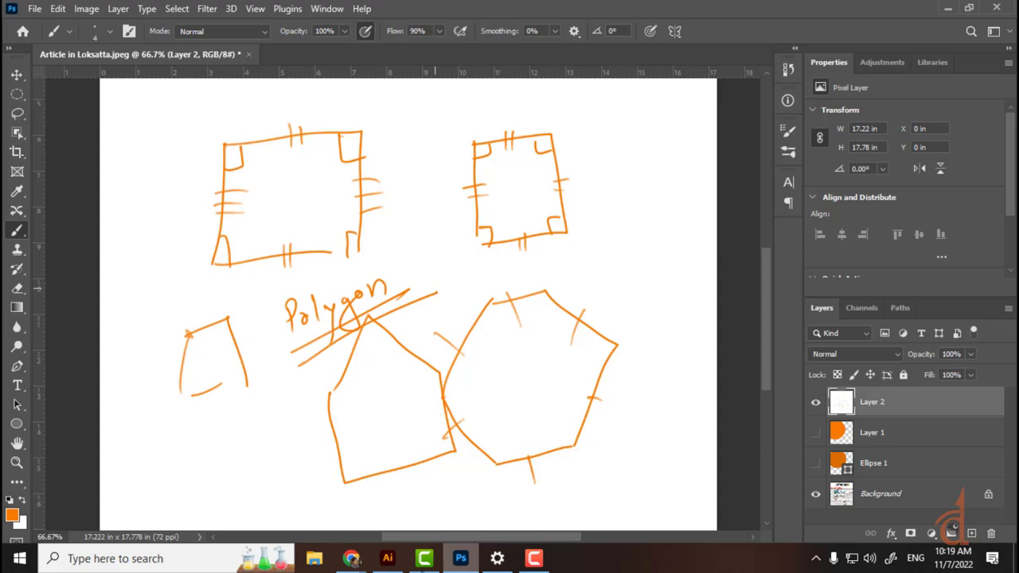
click(351, 559)
Step: Bring BasicShapes.ai forward and drag the blue star onto the yellow rectangle and blue square
click(387, 559)
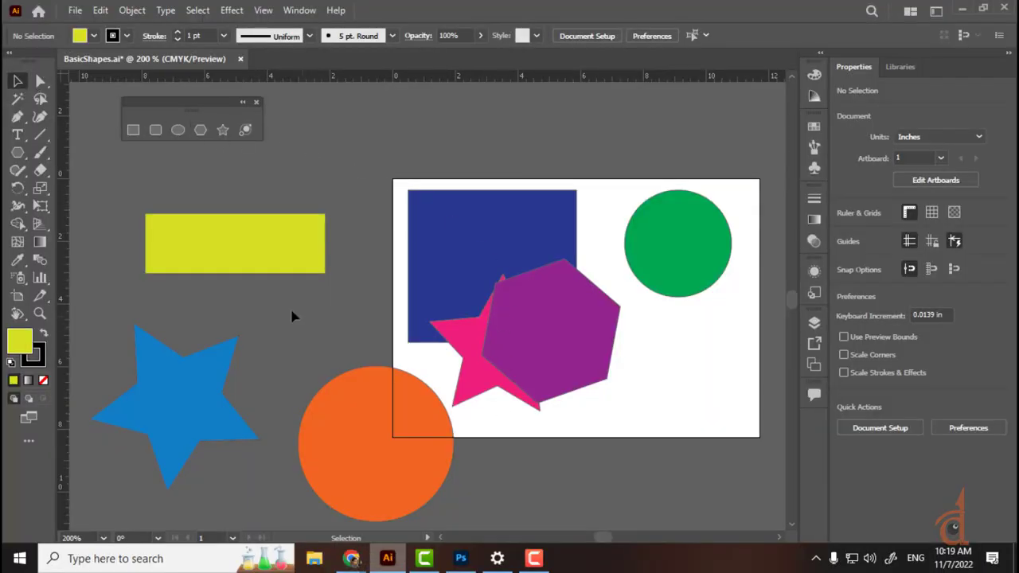
drag(213, 389, 390, 268)
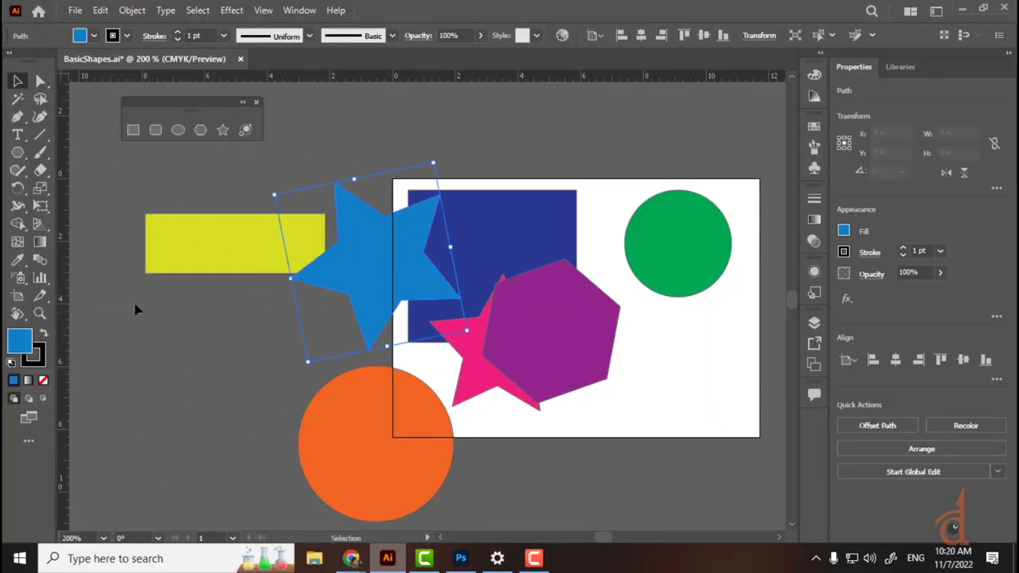
Step: Draw a blue hexagon, move it up and right, then select everything and delete it
click(201, 131)
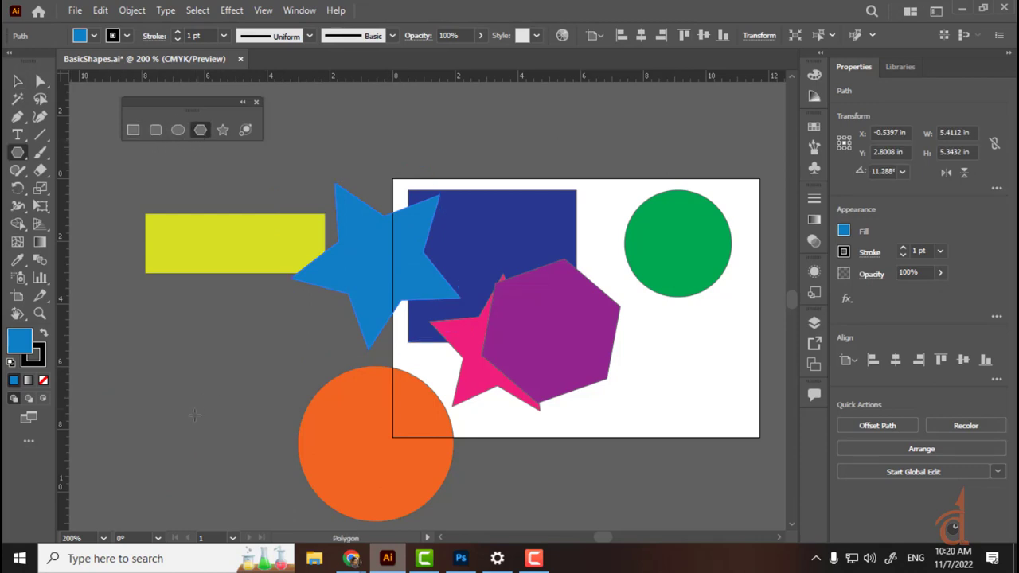
drag(181, 346, 234, 423)
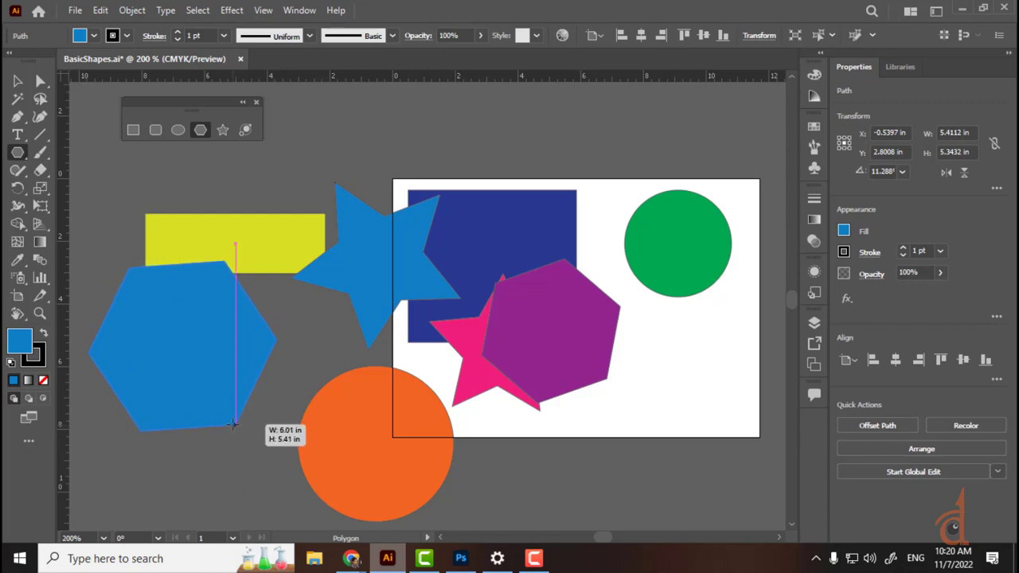
drag(234, 424, 233, 419)
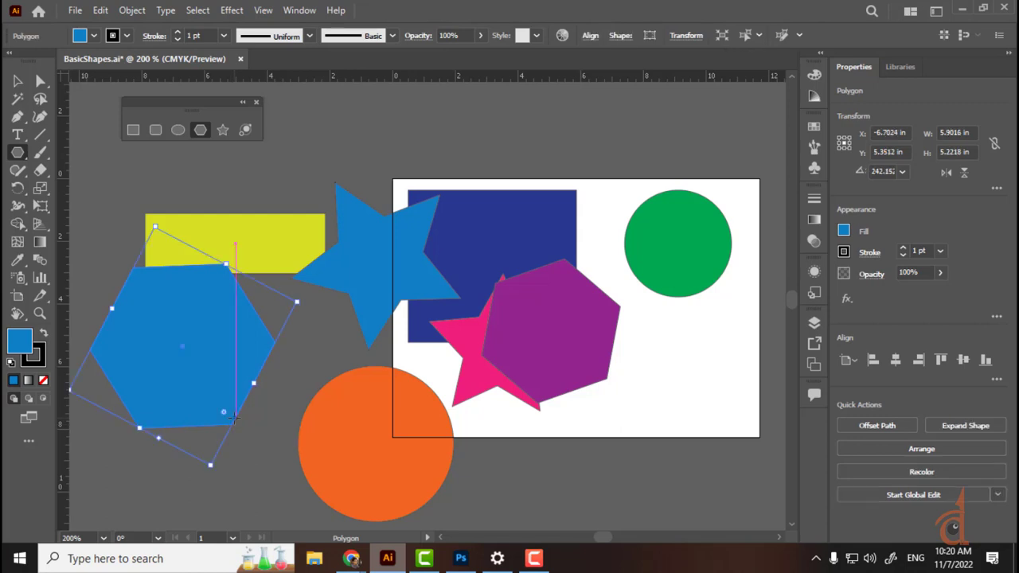
key(v)
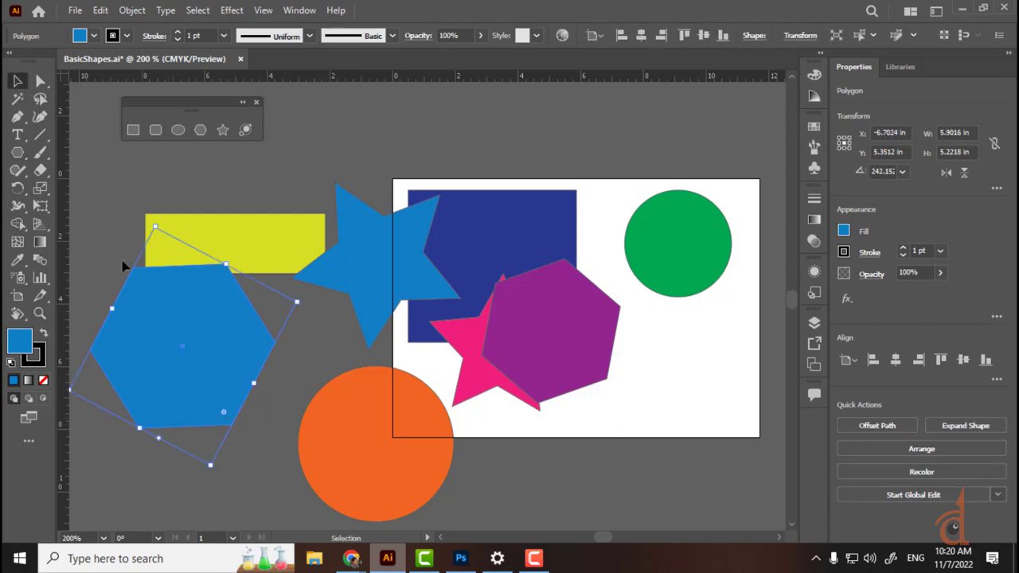
drag(155, 351, 528, 221)
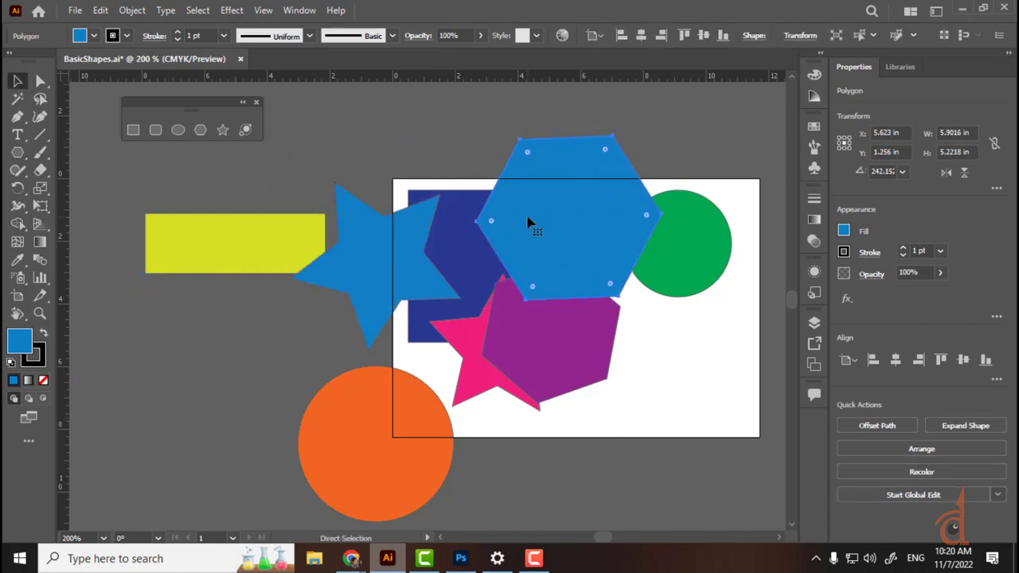
key(ctrl+a)
key(Delete)
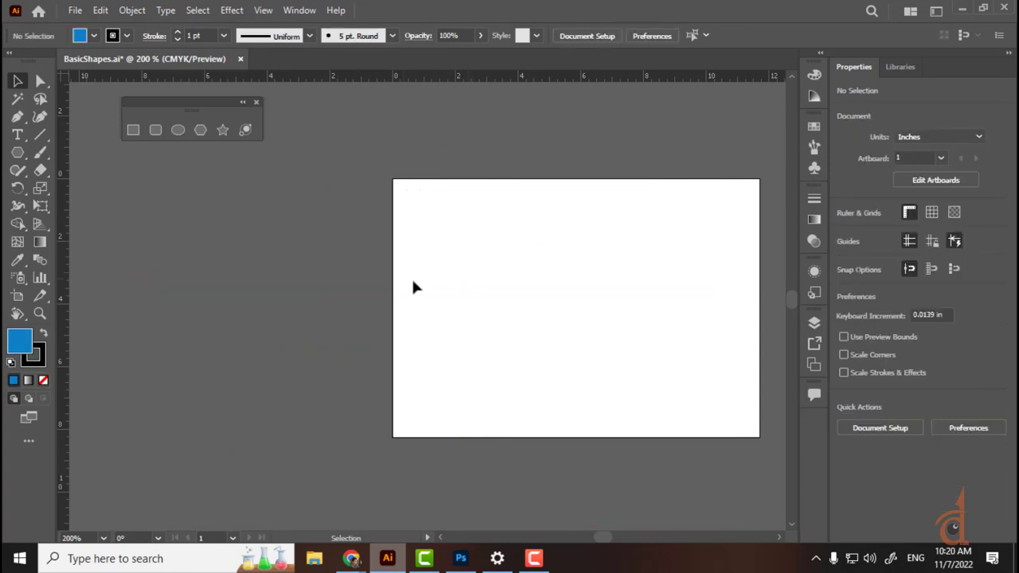
Step: Zoom in and draw a blue hexagon, about 3.81 × 3.30 in, at the artboard's upper left, then select it
drag(412, 287, 325, 291)
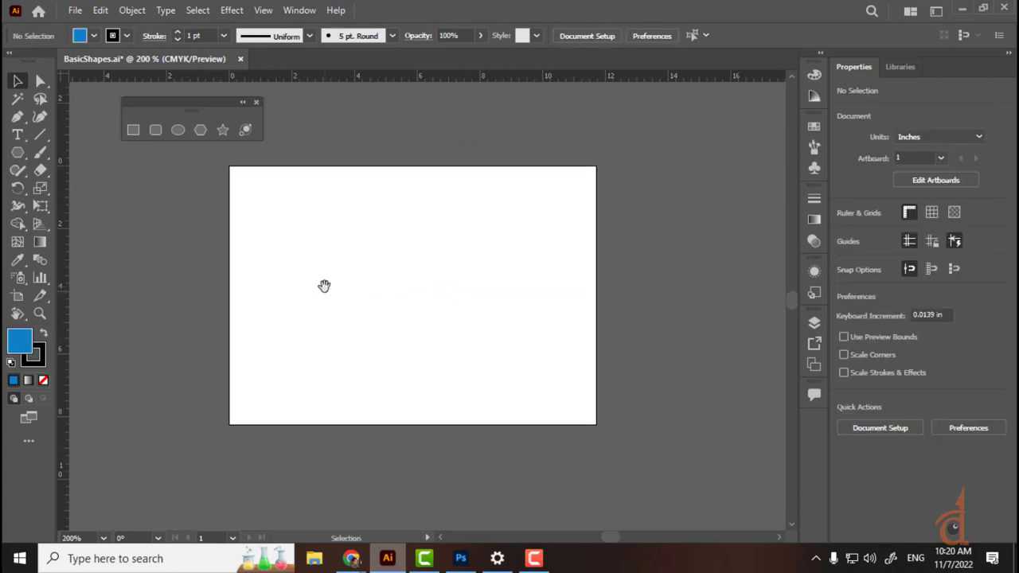
key(ctrl+plus)
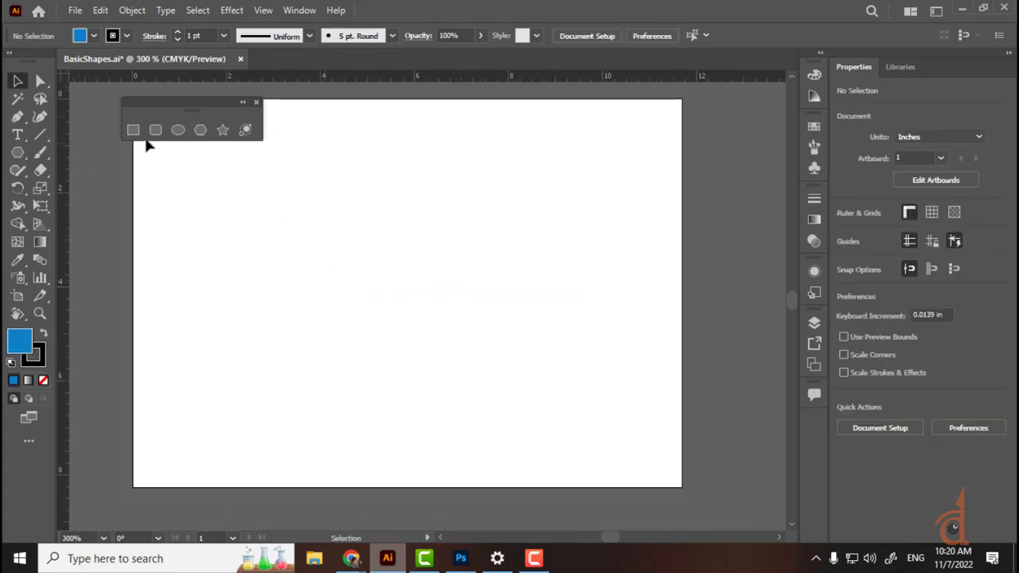
click(200, 130)
drag(301, 254, 391, 254)
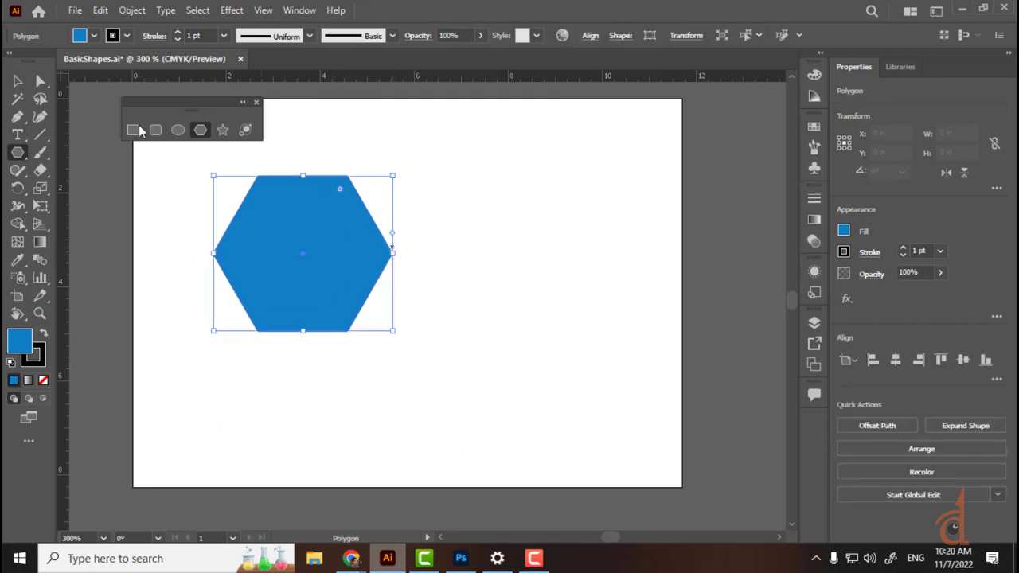
click(17, 81)
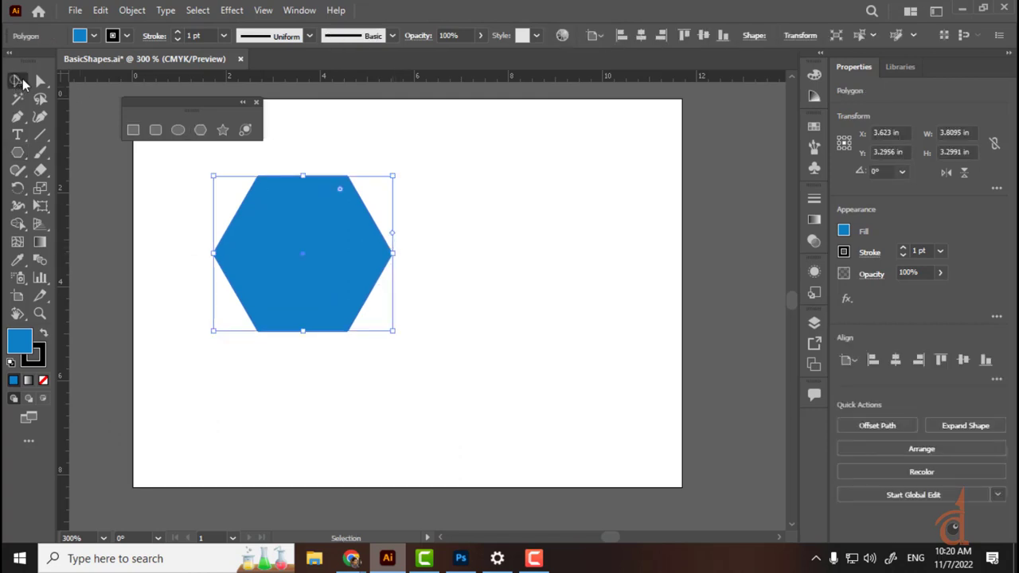
click(483, 203)
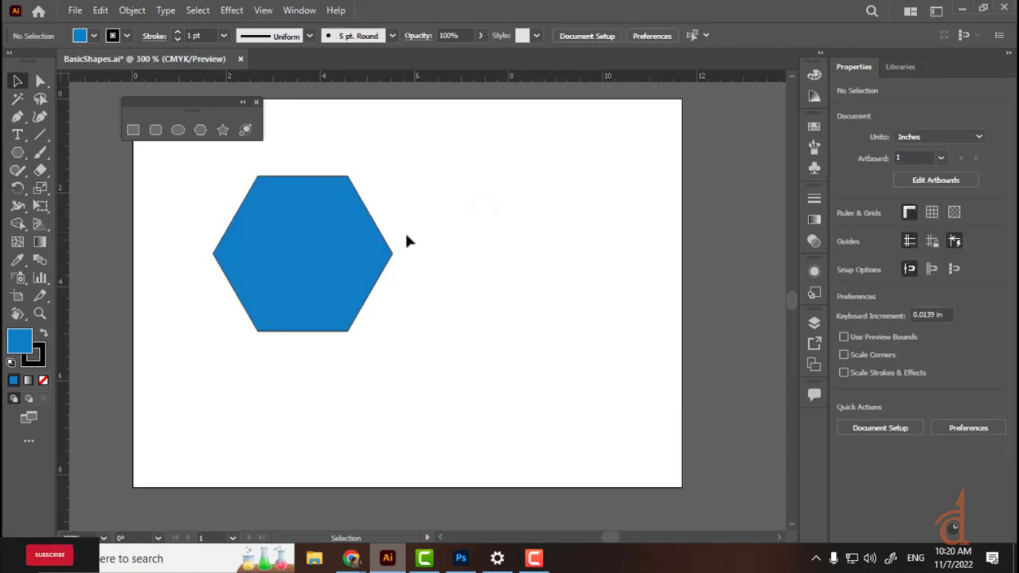
click(382, 238)
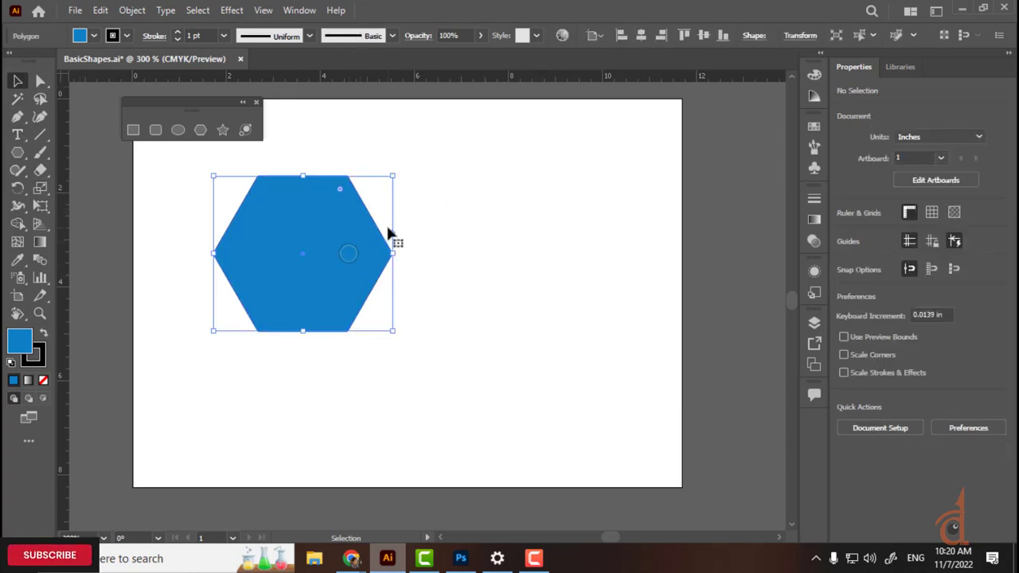
Step: Step the hexagon's side count down to 5, 4 and 3, then set it to 60
click(753, 36)
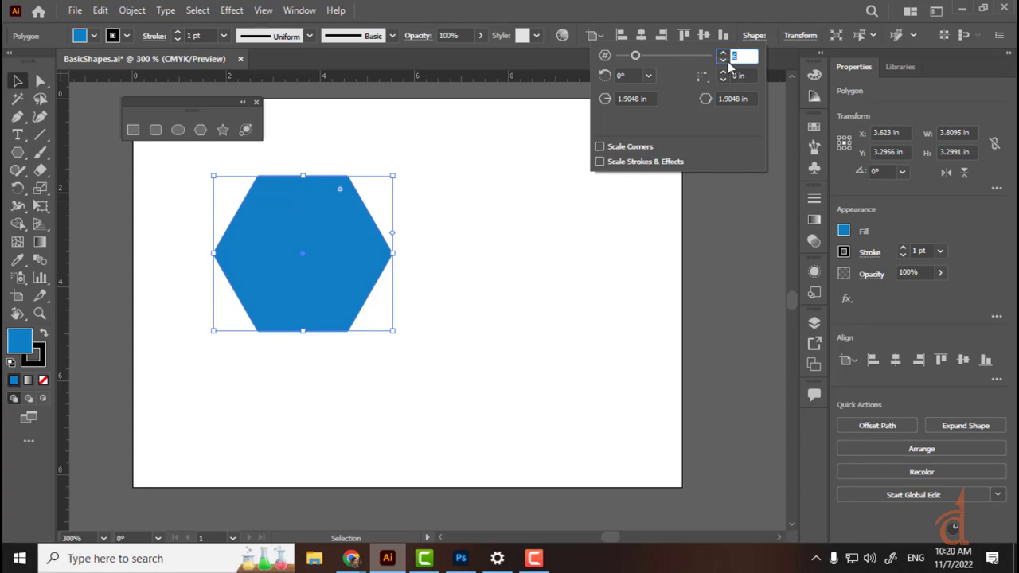
click(722, 61)
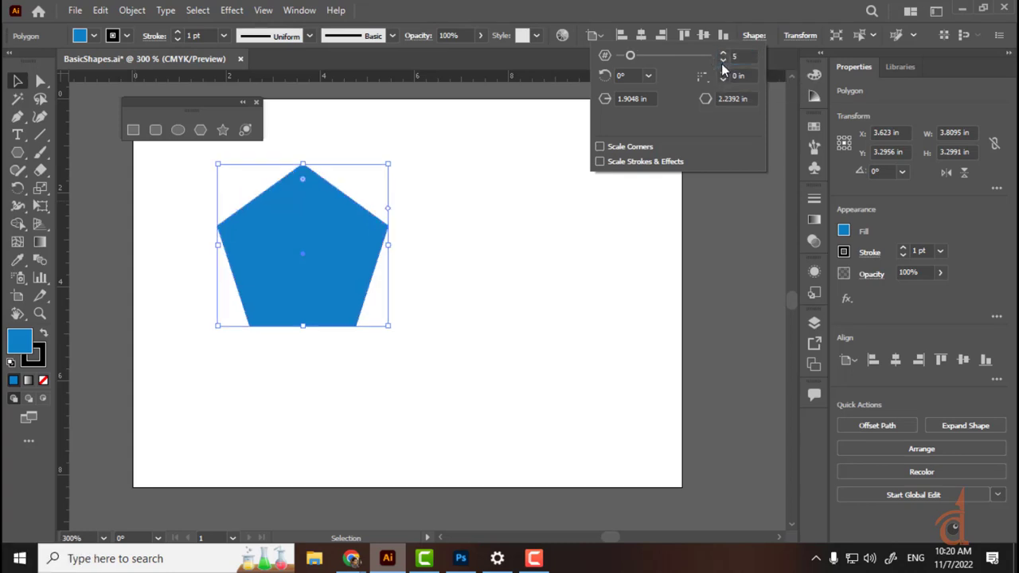
click(722, 60)
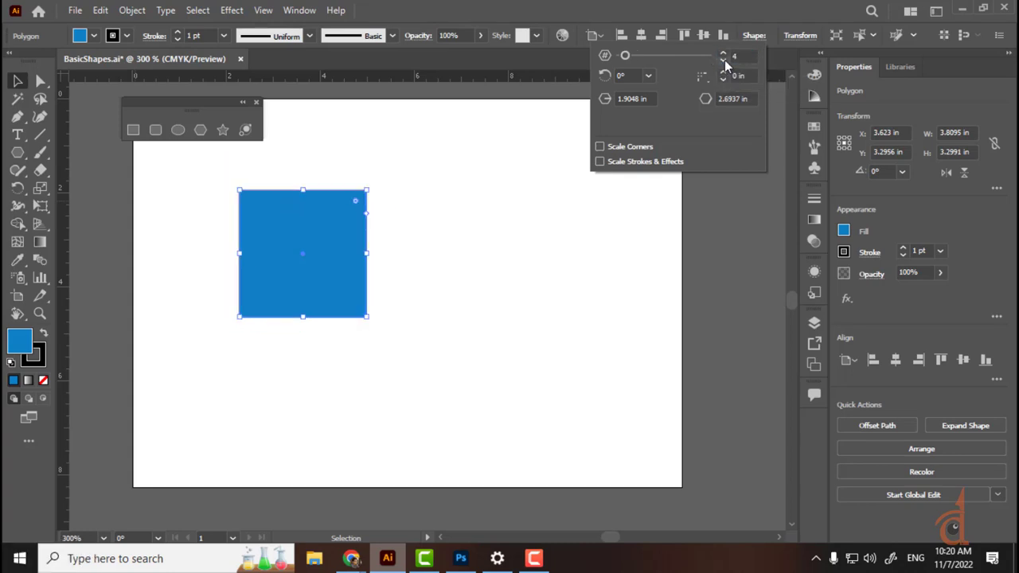
click(723, 61)
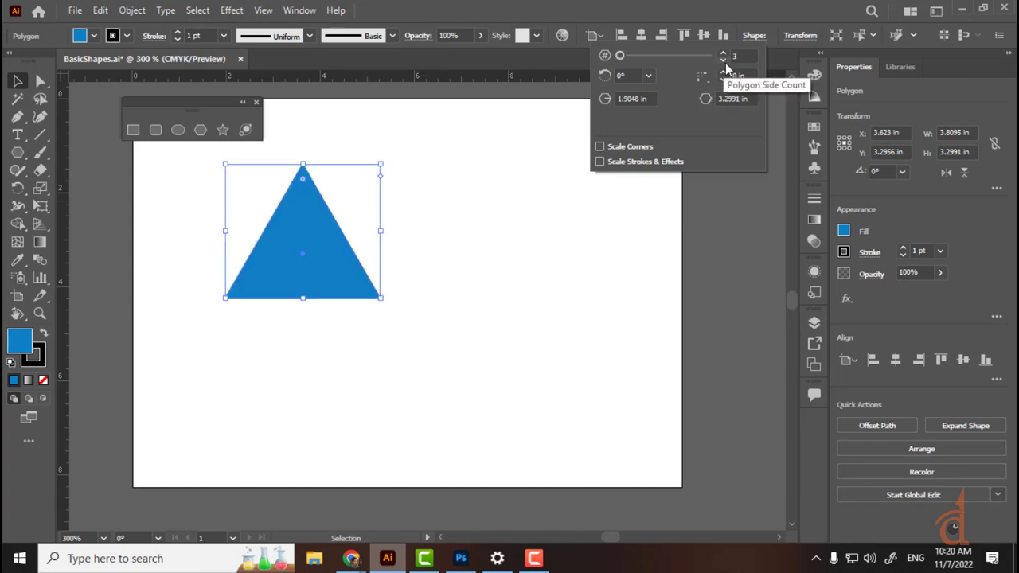
click(738, 58)
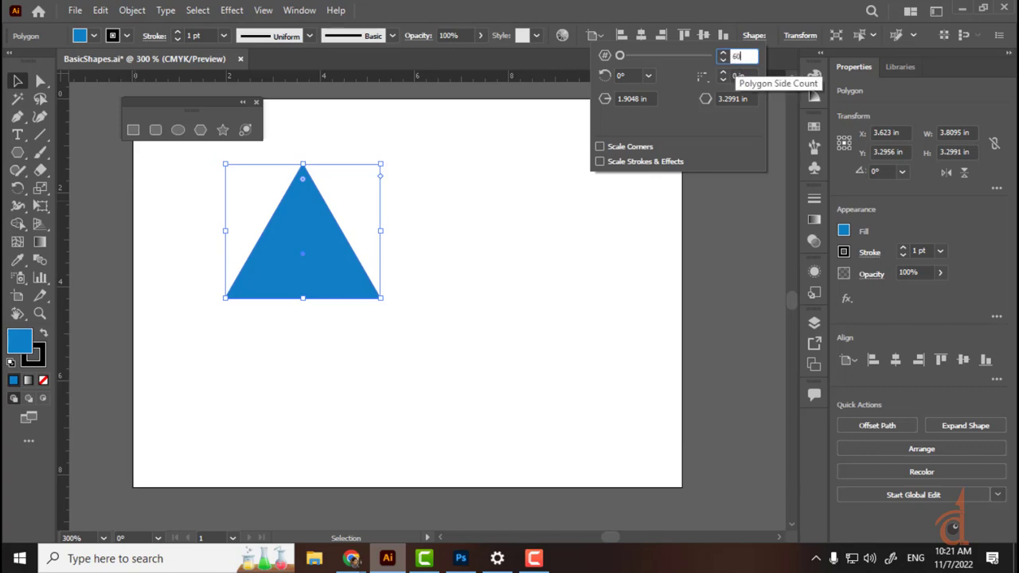
key(Tab)
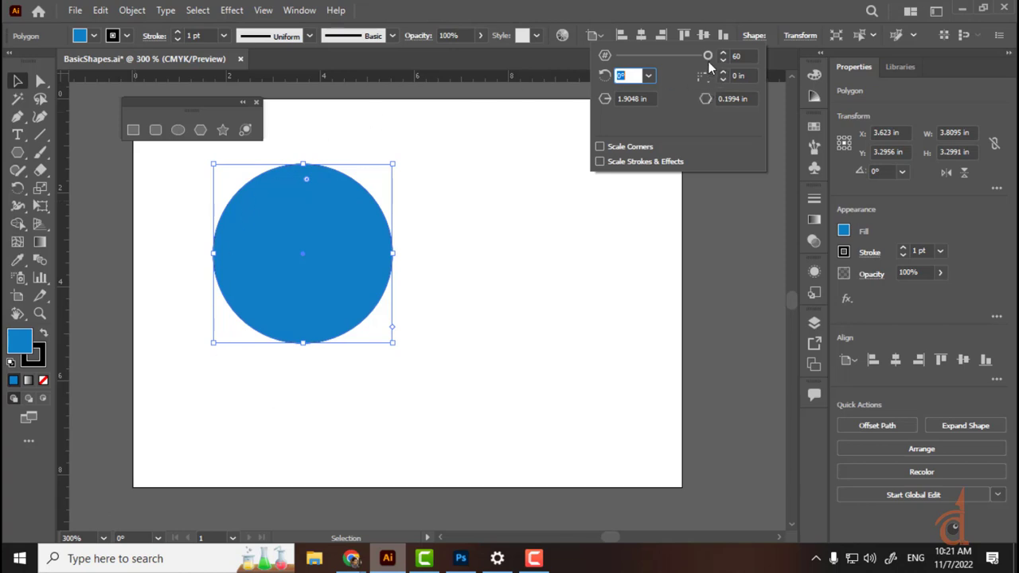
Step: Lower the side count with the slider, then raise it to 27 sides
drag(708, 55, 731, 101)
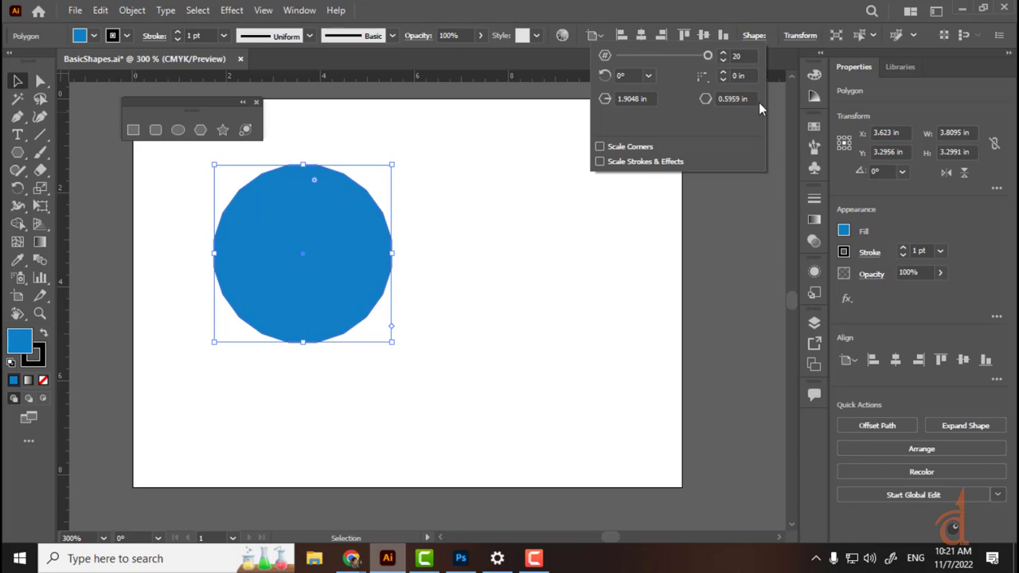
click(723, 54)
click(724, 54)
click(723, 53)
click(724, 54)
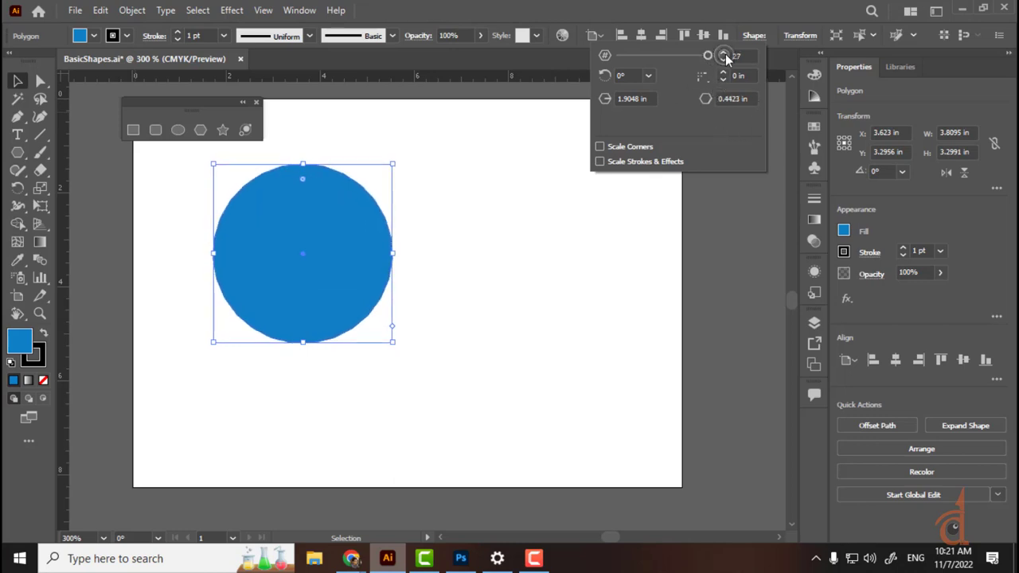
click(723, 53)
click(724, 53)
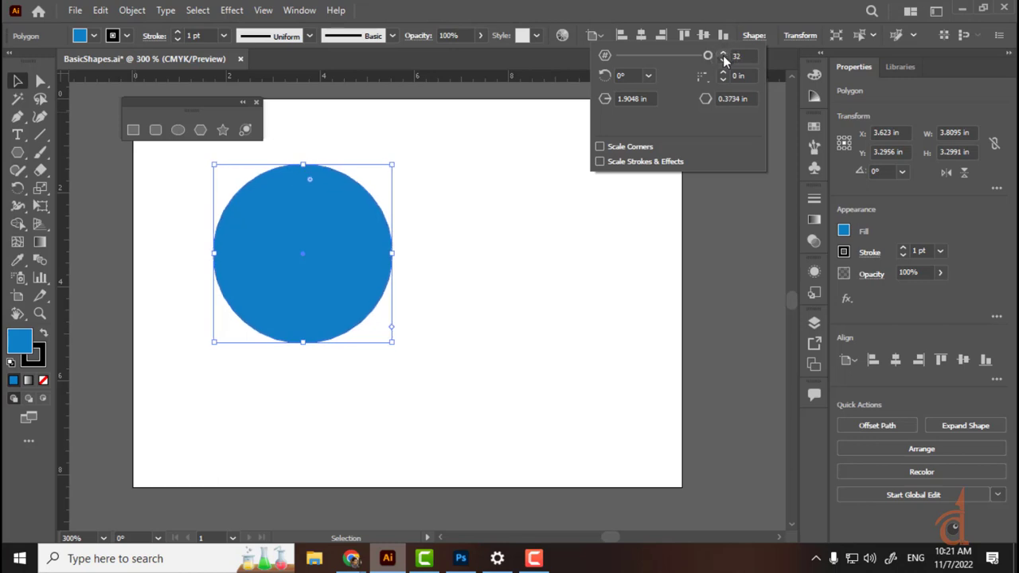
Step: Reposition the near-circular blue polygon, zoom out to the whole artboard and delete it
click(544, 206)
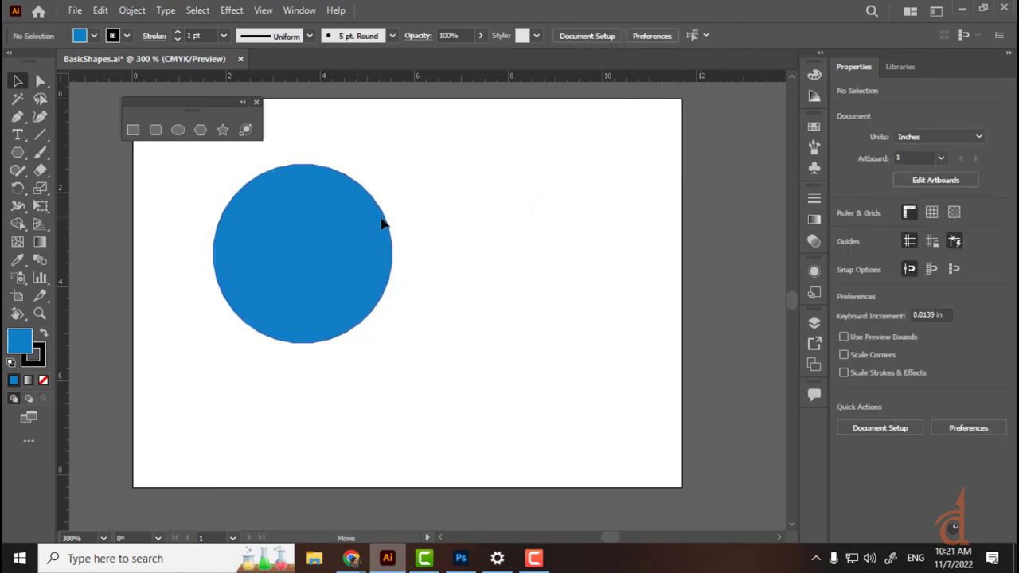
drag(380, 225, 462, 264)
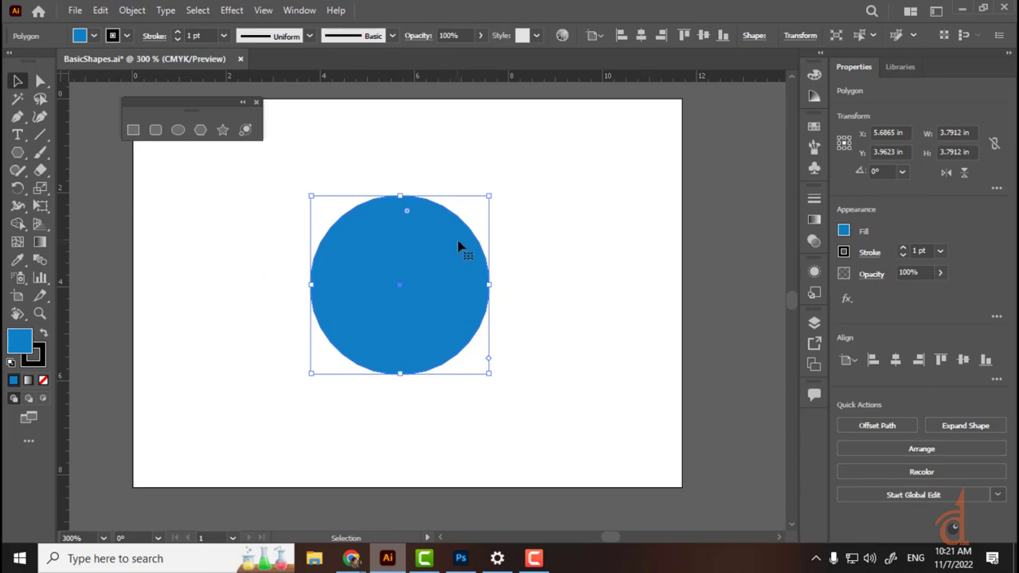
key(ctrl+equal)
key(ctrl+equal)
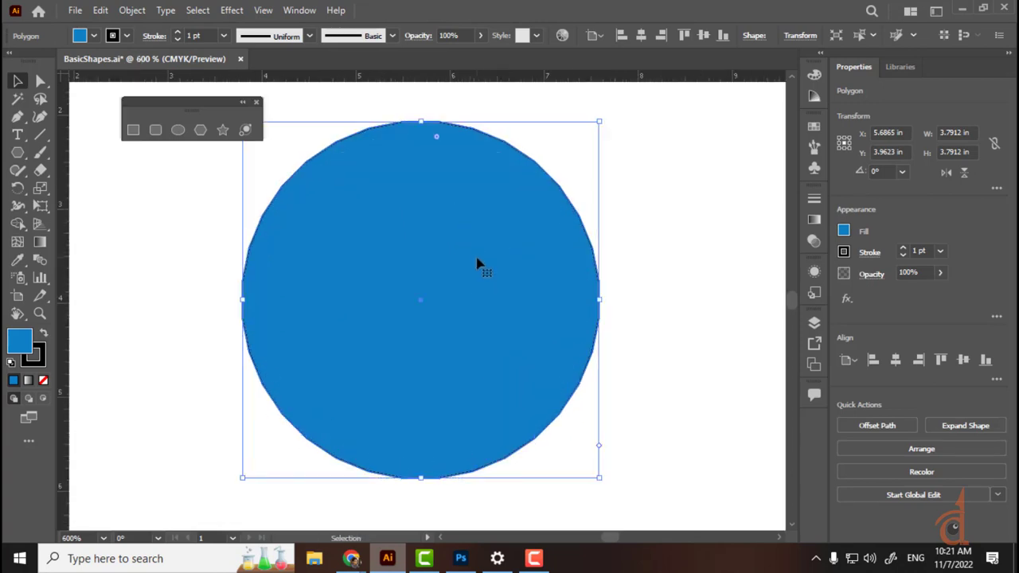
click(604, 210)
click(548, 246)
drag(480, 234, 323, 328)
key(ctrl)
key(ctrl+minus)
key(ctrl+minus)
key(ctrl+minus)
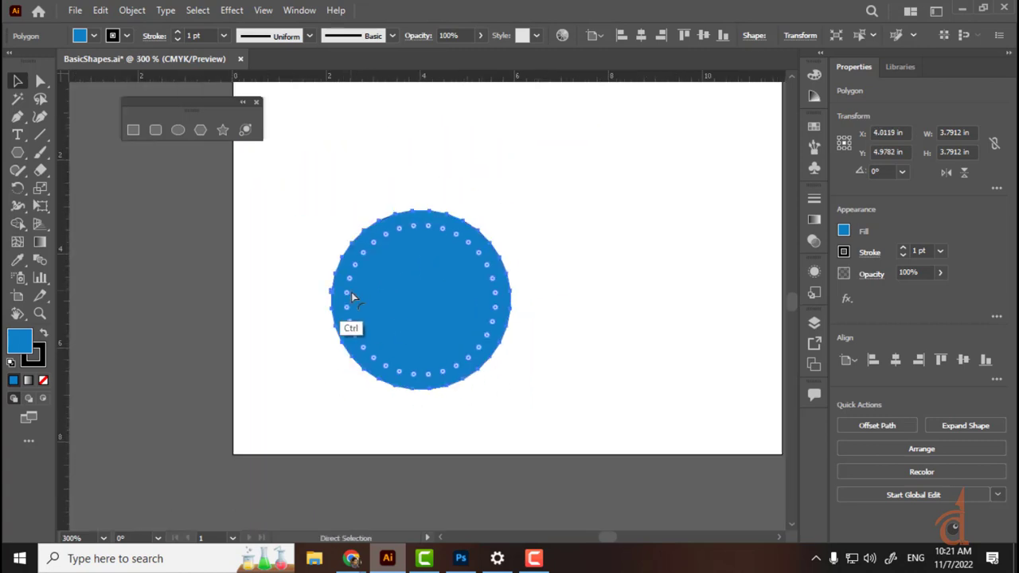
key(Delete)
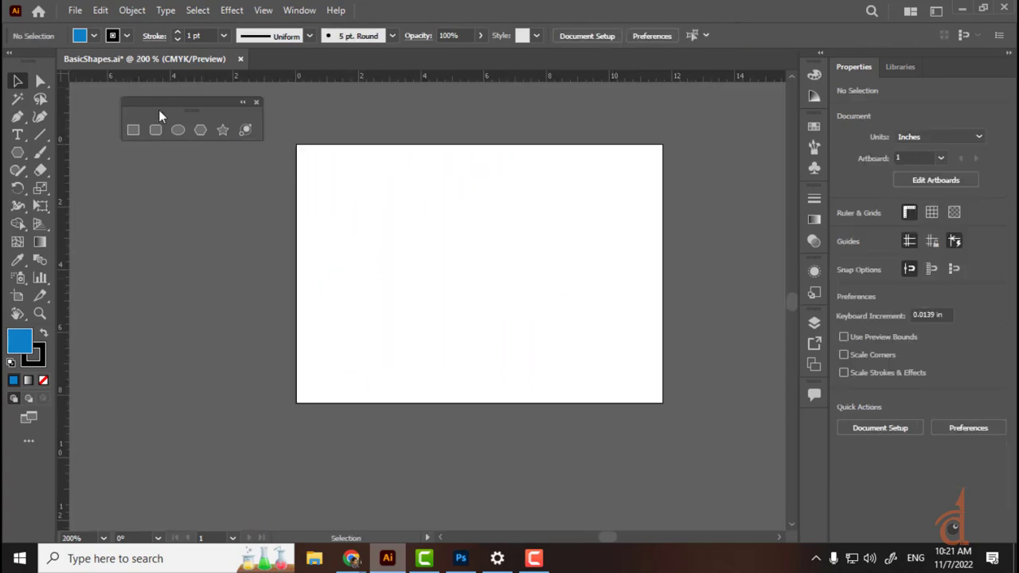
Step: Draw a trial blue star on the artboard, then delete it
click(224, 132)
drag(409, 237, 451, 309)
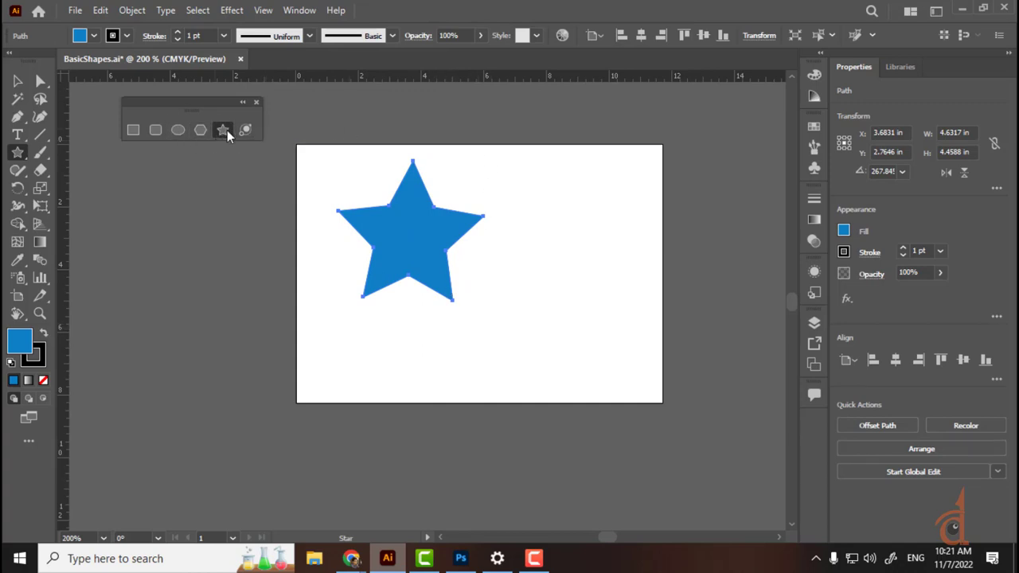
click(19, 82)
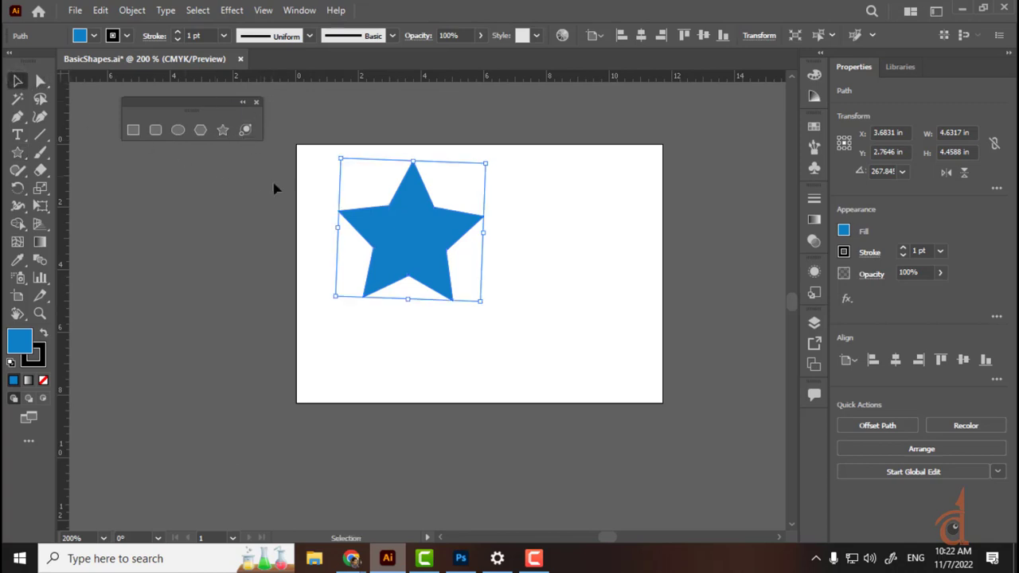
key(Delete)
Step: Draw a large blue star, about 6.78 × 6.57 in, over the artboard's upper-left corner
click(222, 129)
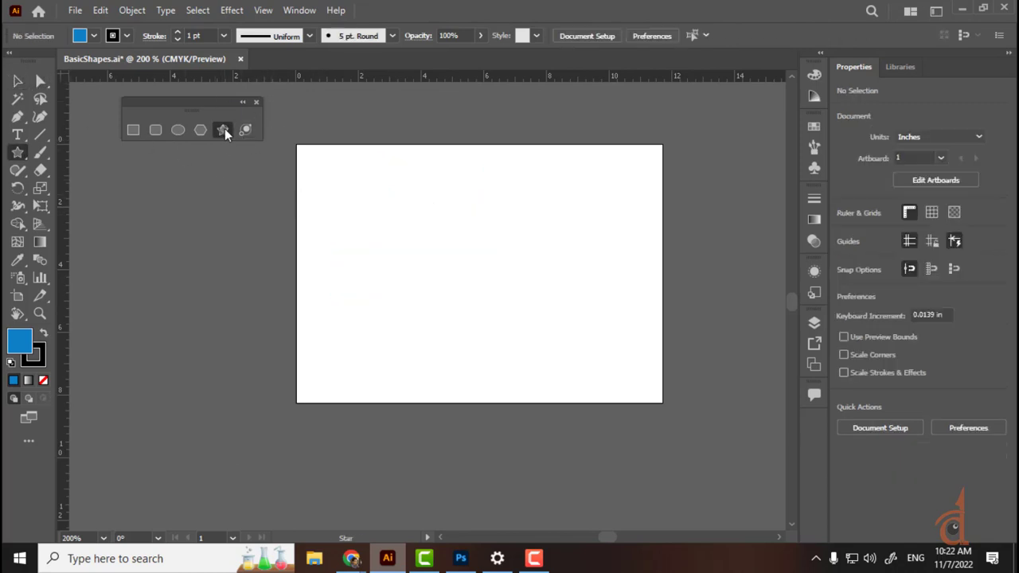
drag(341, 213, 412, 299)
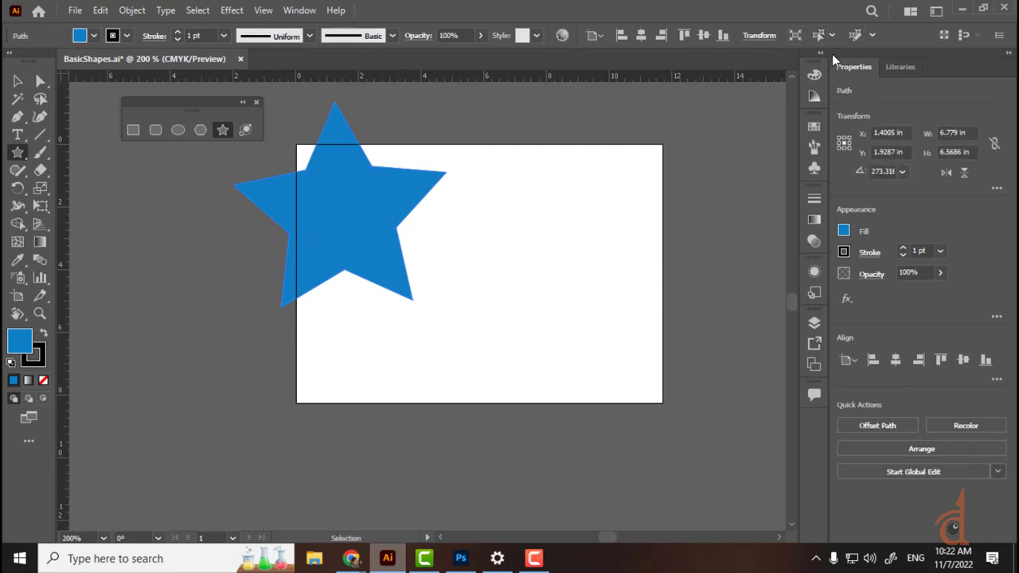
click(872, 37)
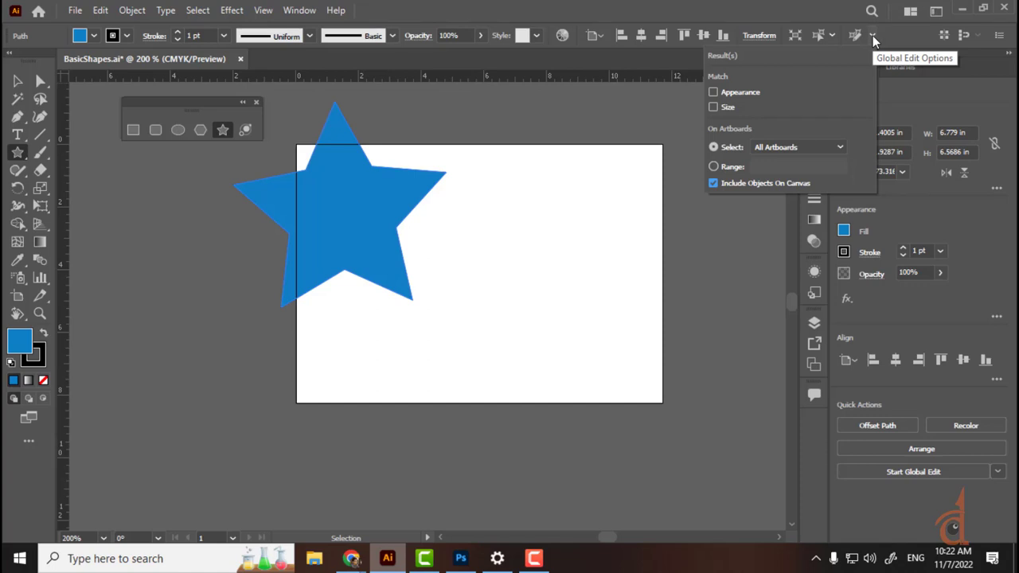
click(872, 36)
Step: Dismiss the similar-objects alert and create a small 15-point star from the Star dialog
click(854, 35)
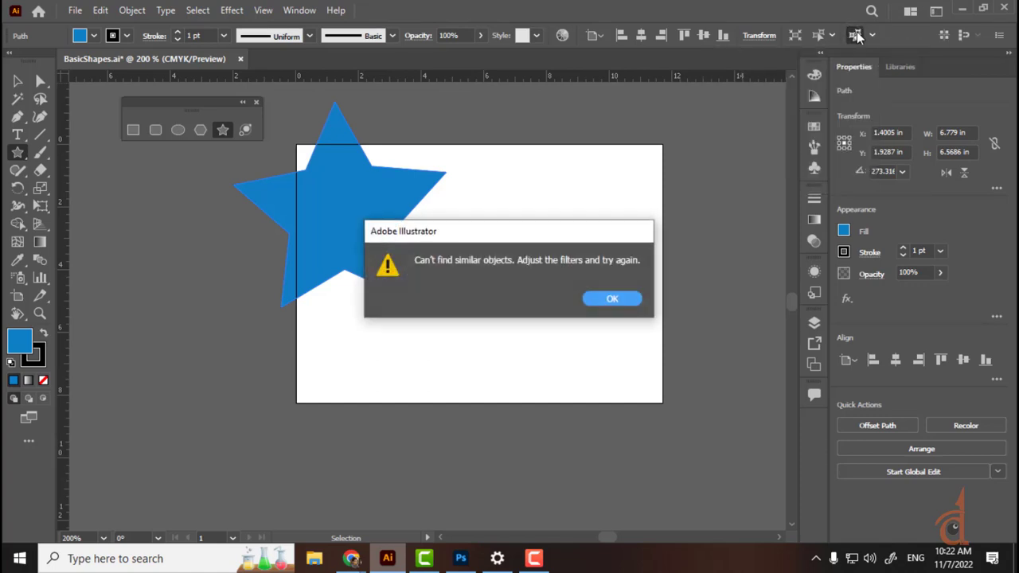
click(612, 298)
click(639, 268)
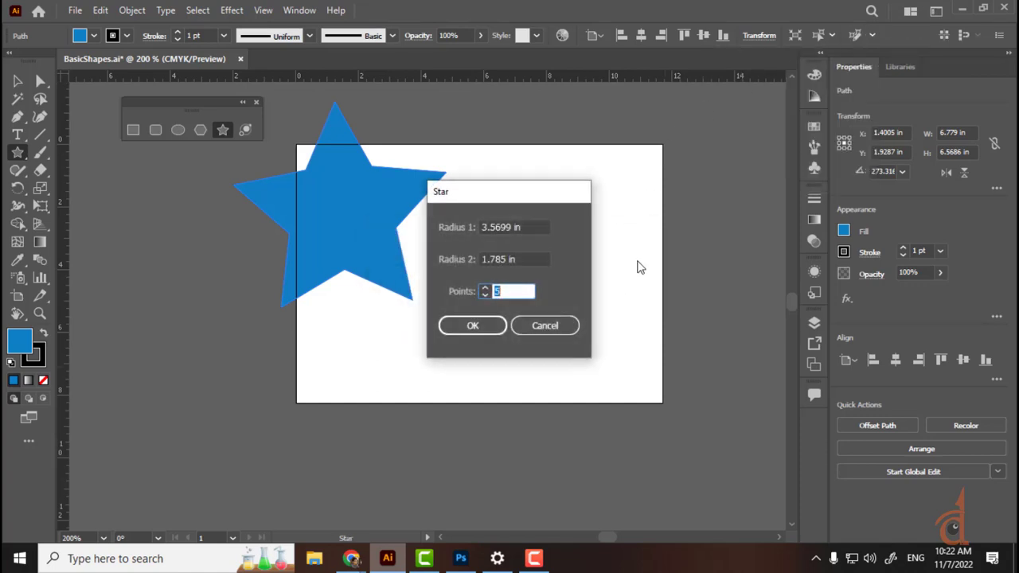
click(526, 326)
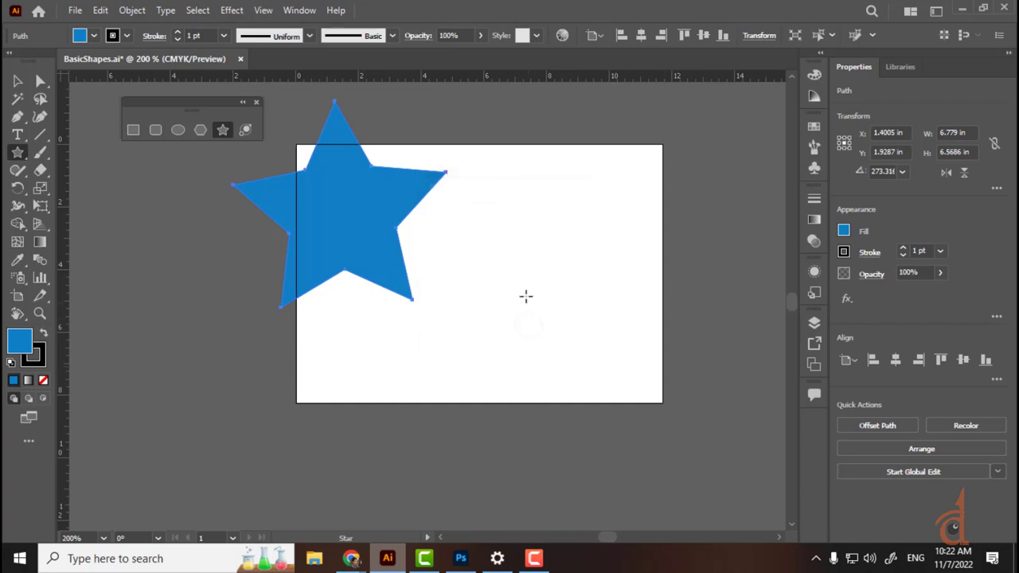
click(519, 254)
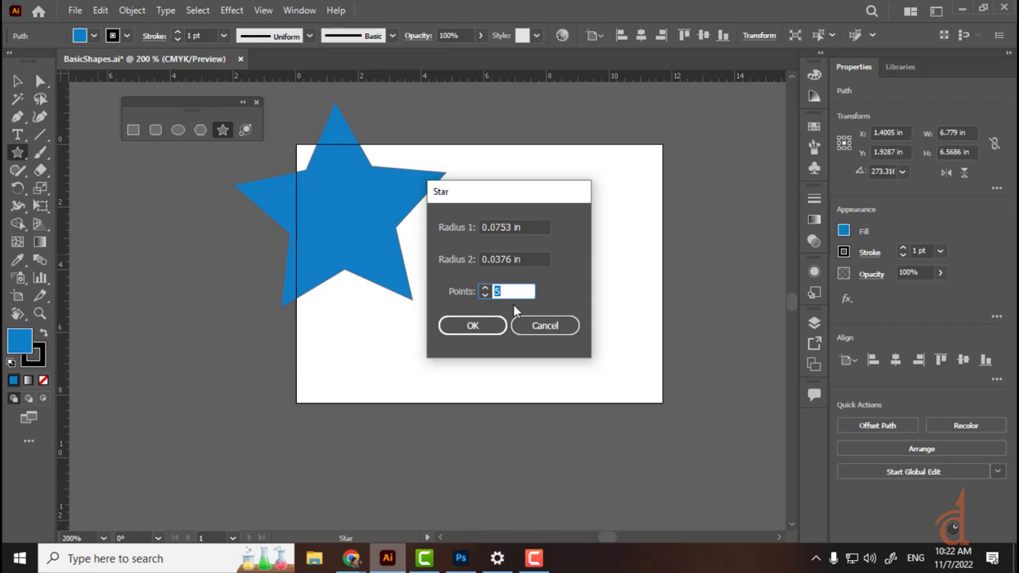
key(Up)
key(Up)
key(Up)
click(465, 328)
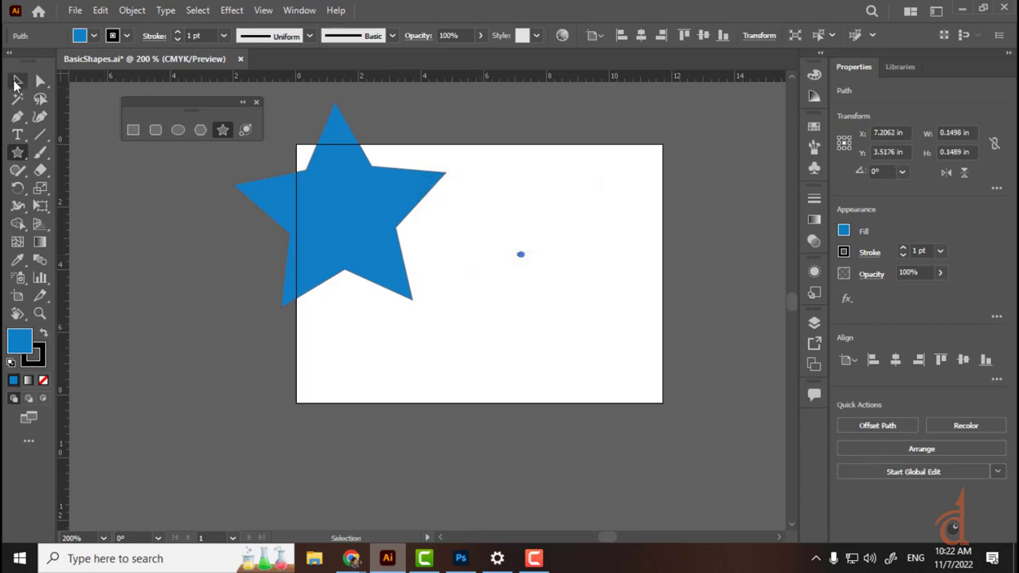
Step: Stretch and enlarge the small star, then delete it and the large five-point star
click(17, 80)
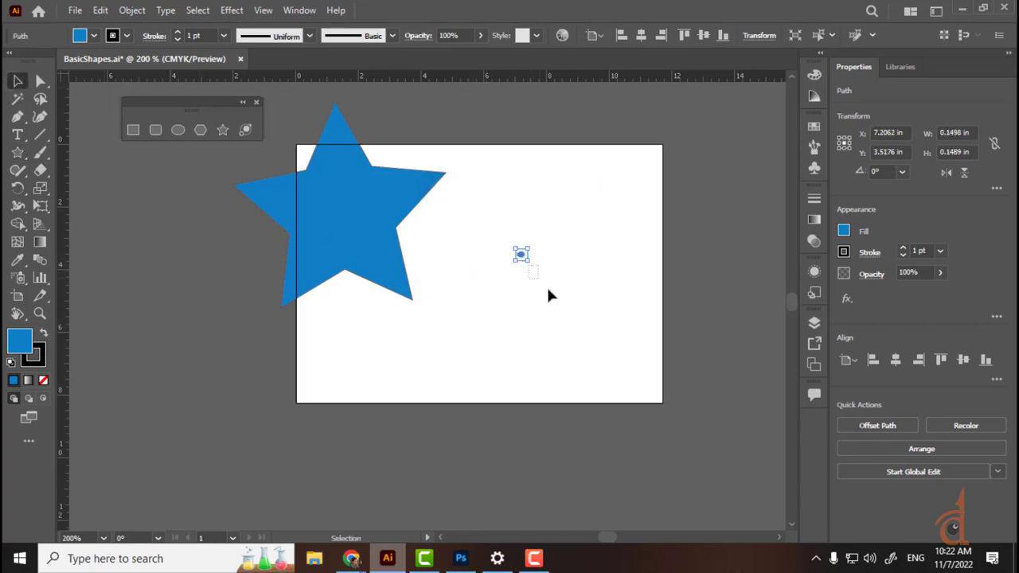
click(579, 314)
click(521, 255)
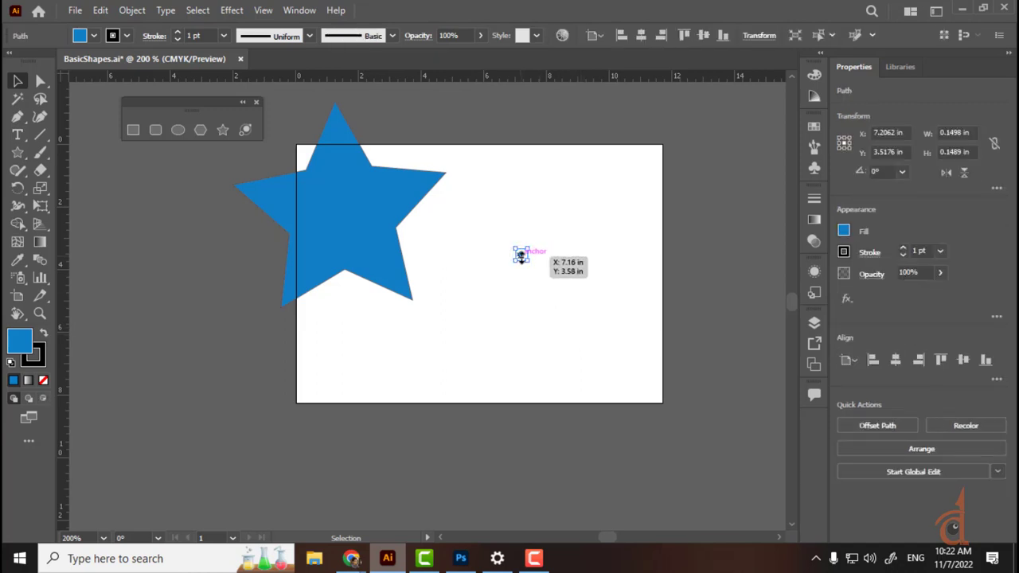
drag(521, 254, 496, 327)
key(ctrl)
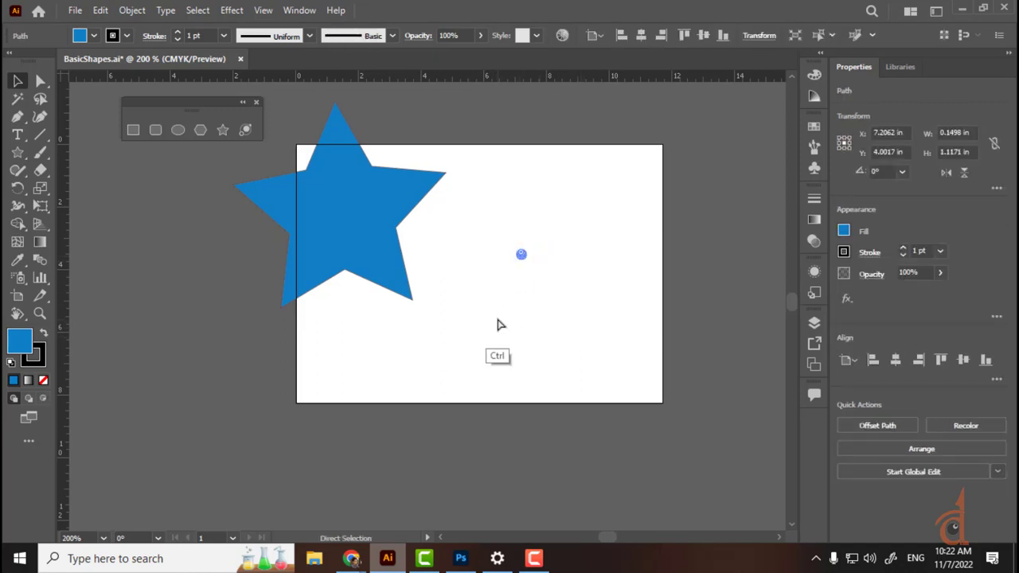
drag(518, 263, 643, 387)
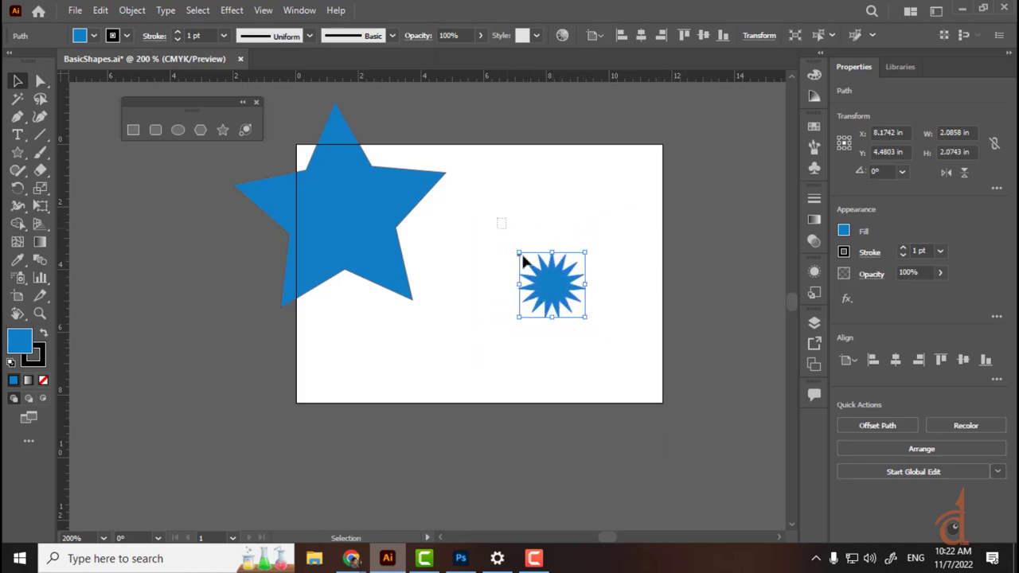
key(Delete)
click(334, 185)
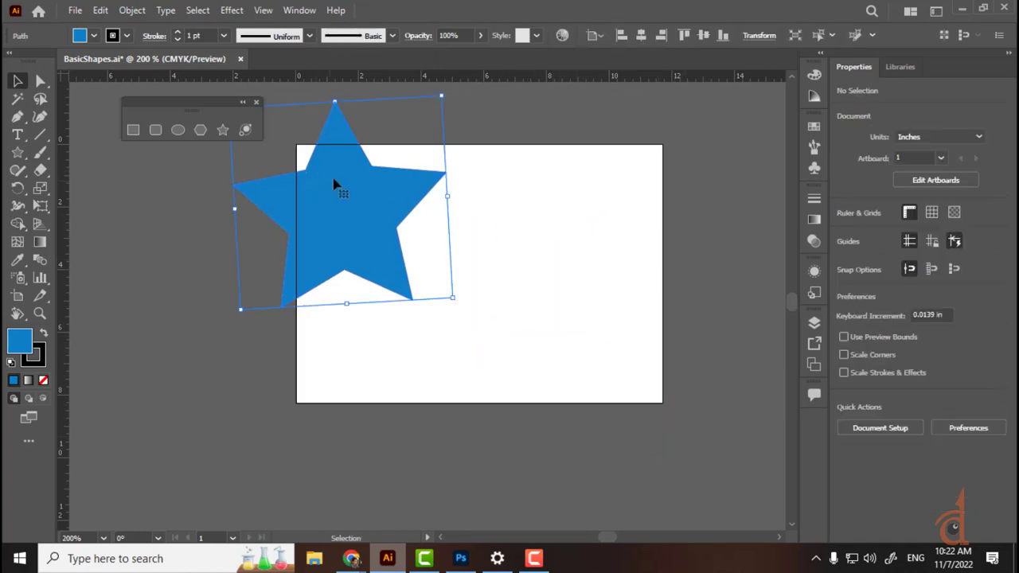
key(Delete)
click(18, 153)
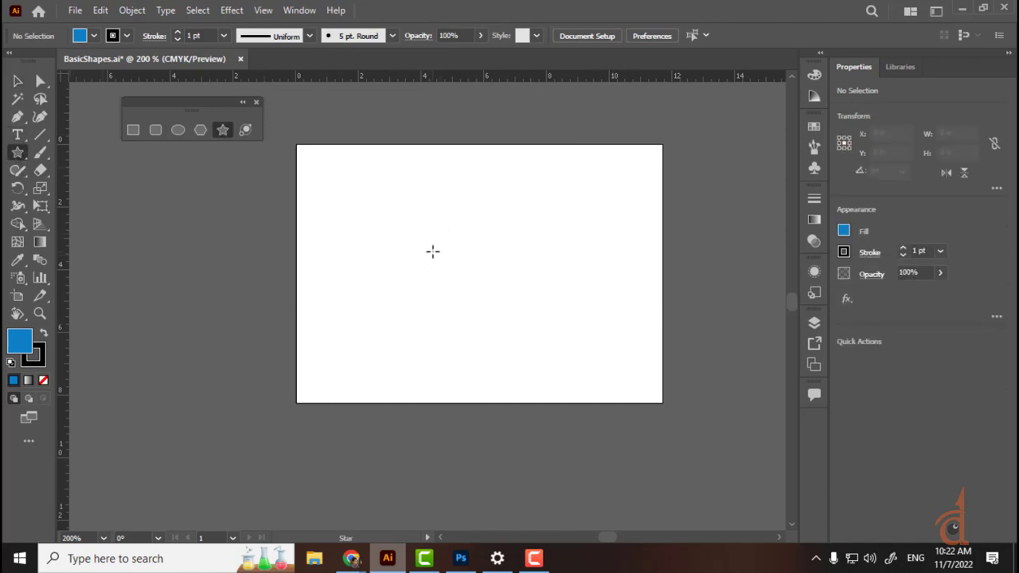
Step: At 300% zoom, drag out a large blue star, using Up/Down arrows to vary its point count
key(ctrl+plus)
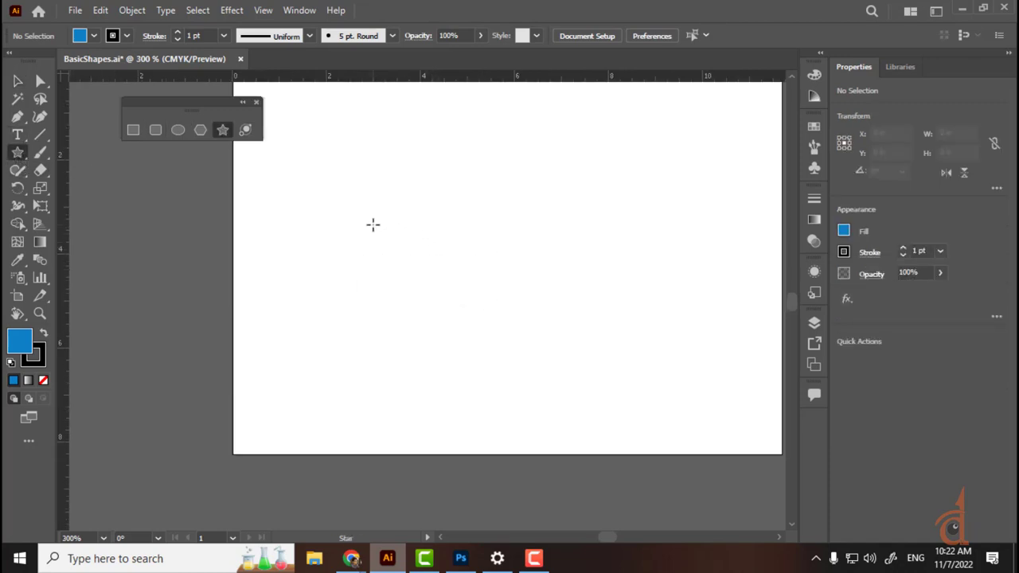
mouse_move(373, 228)
mouse_down()
mouse_move(438, 363)
mouse_move(461, 396)
mouse_move(441, 352)
mouse_move(473, 391)
mouse_move(454, 377)
mouse_move(426, 302)
mouse_move(427, 328)
mouse_move(467, 393)
mouse_move(430, 350)
mouse_move(426, 314)
mouse_move(448, 369)
mouse_up()
key(Up)
key(Up)
key(Up)
key(Up)
key(Up)
key(Up)
key(Up)
key(Down)
key(Down)
key(Down)
key(Down)
key(Down)
key(Down)
key(Down)
key(Down)
key(Down)
key(Down)
key(Down)
key(Down)
key(Up)
key(Up)
key(Up)
key(Up)
key(Up)
key(Up)
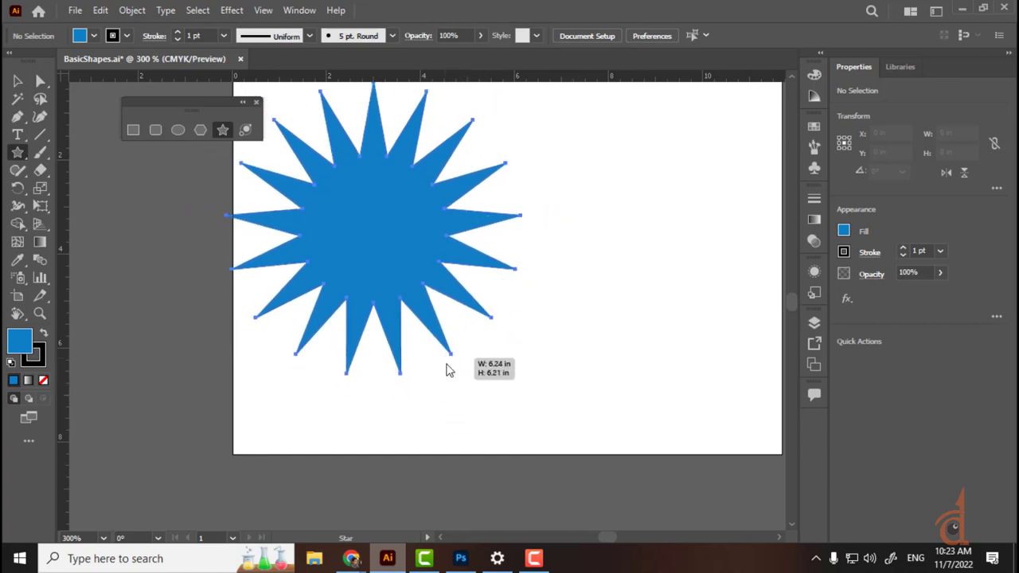
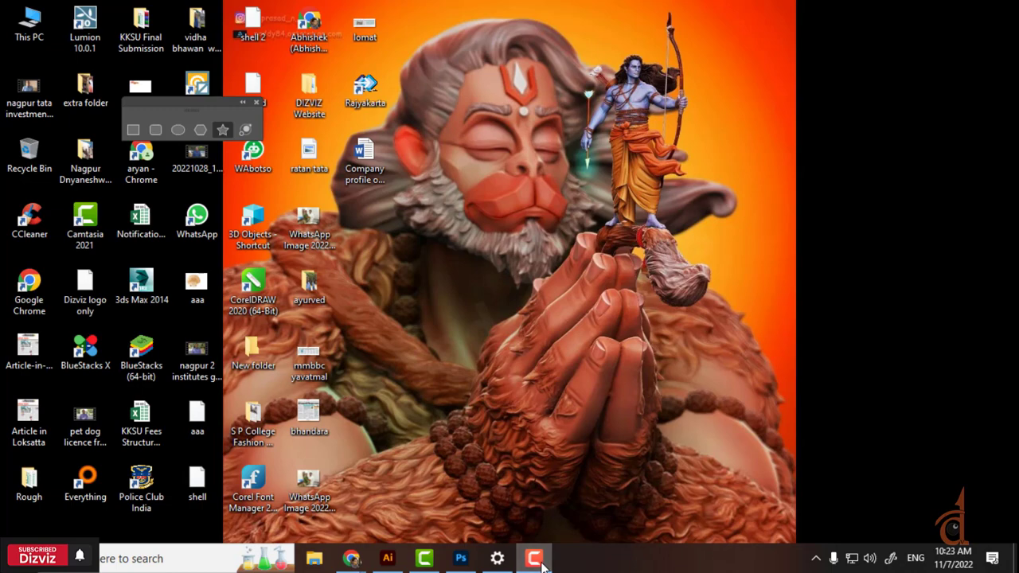
Step: Back in Illustrator, select and delete the old blue star, then pan across the empty artboard
click(388, 558)
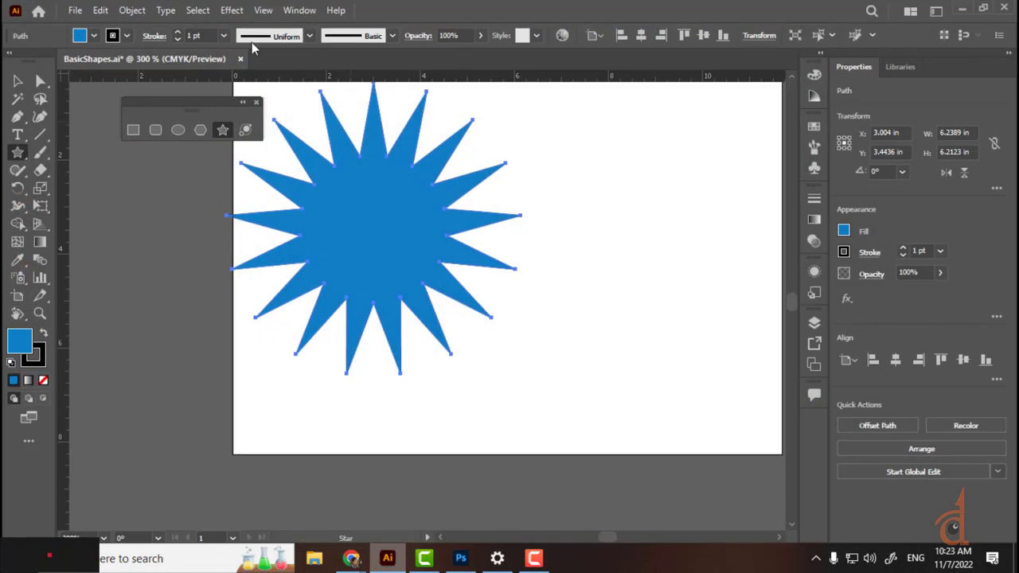
click(17, 80)
click(576, 227)
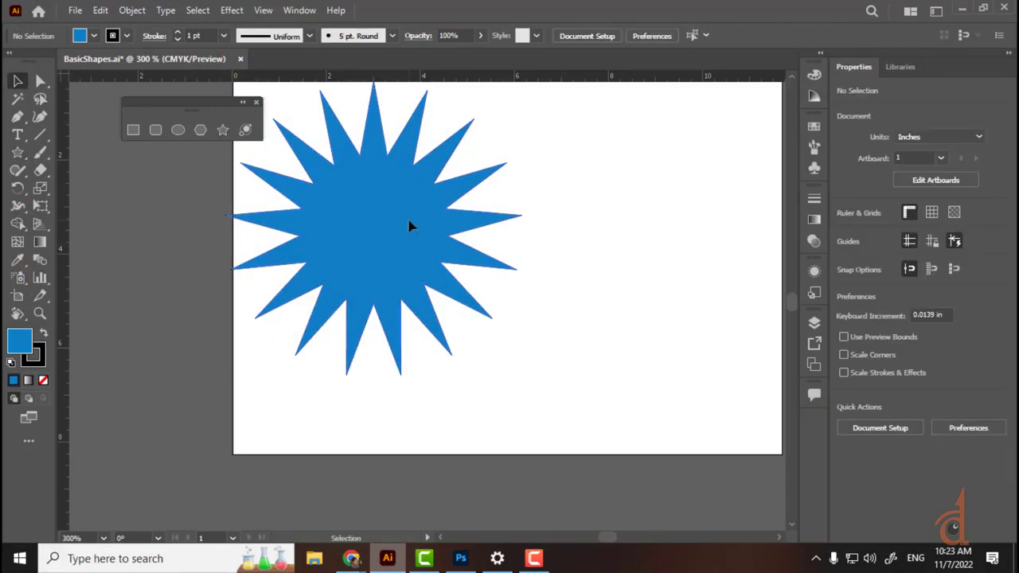
click(411, 224)
key(Delete)
drag(488, 332, 578, 239)
Step: Drag out an upright blue star, adjusting its point count to 11 with the arrow keys
click(223, 130)
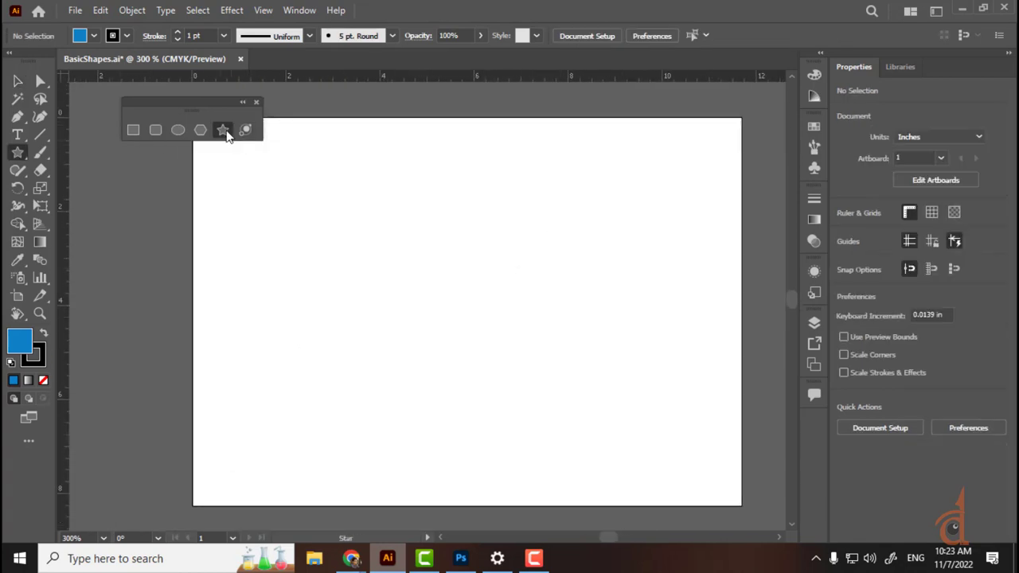
drag(364, 285, 366, 416)
key(Down)
key(Down)
key(Down)
key(Down)
key(Down)
key(Down)
key(Up)
key(Up)
key(shift)
key(Up)
key(Up)
key(Down)
key(Down)
key(Down)
key(Down)
key(Down)
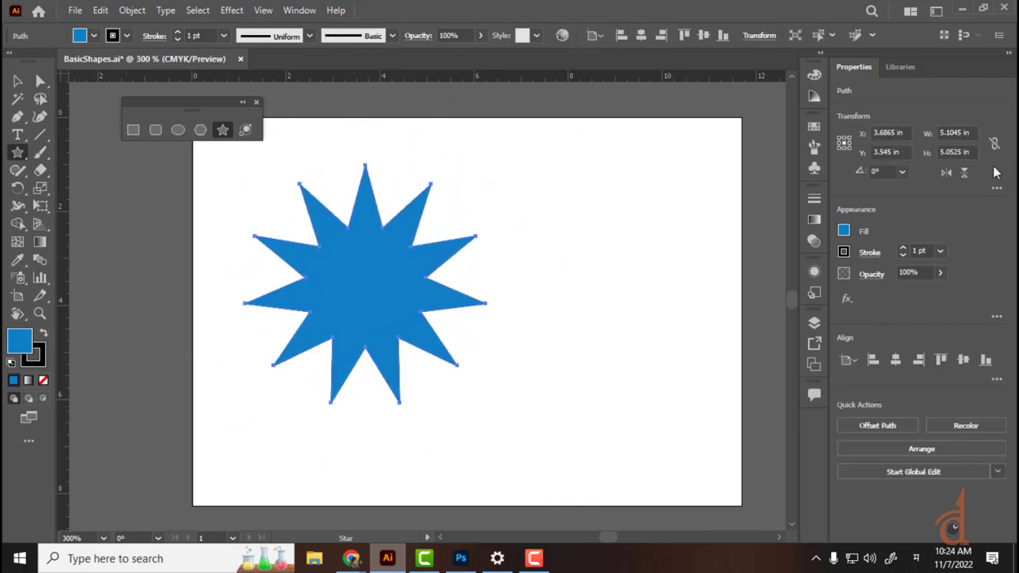
Step: Check the extra transform options, then reselect the new star and nudge it into place
click(996, 189)
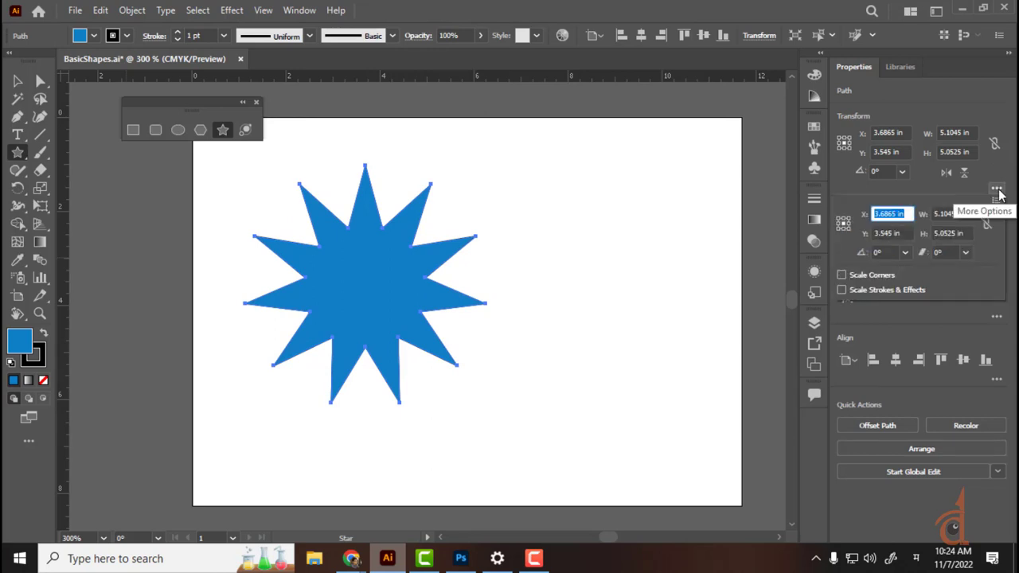
click(890, 103)
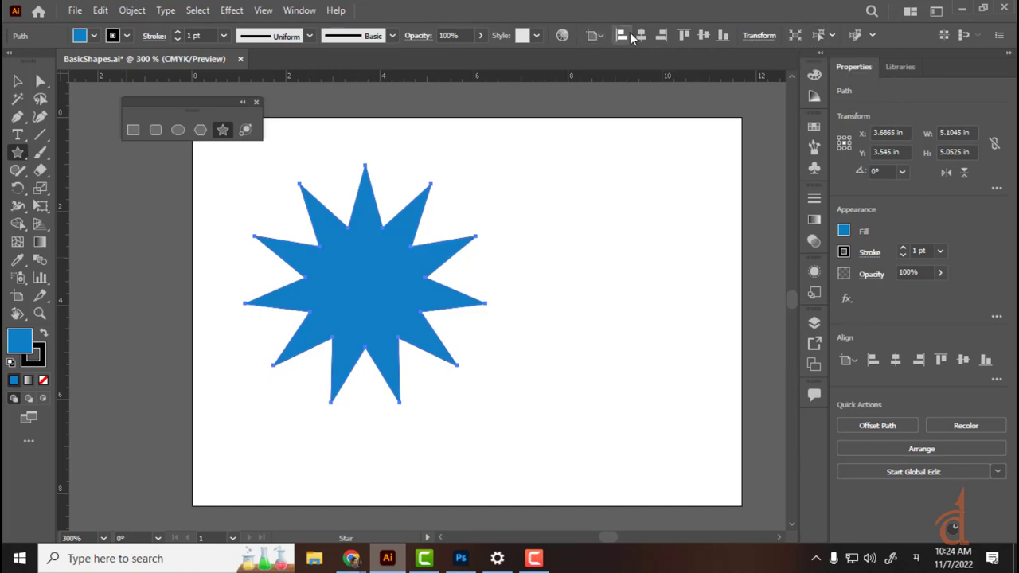
click(18, 81)
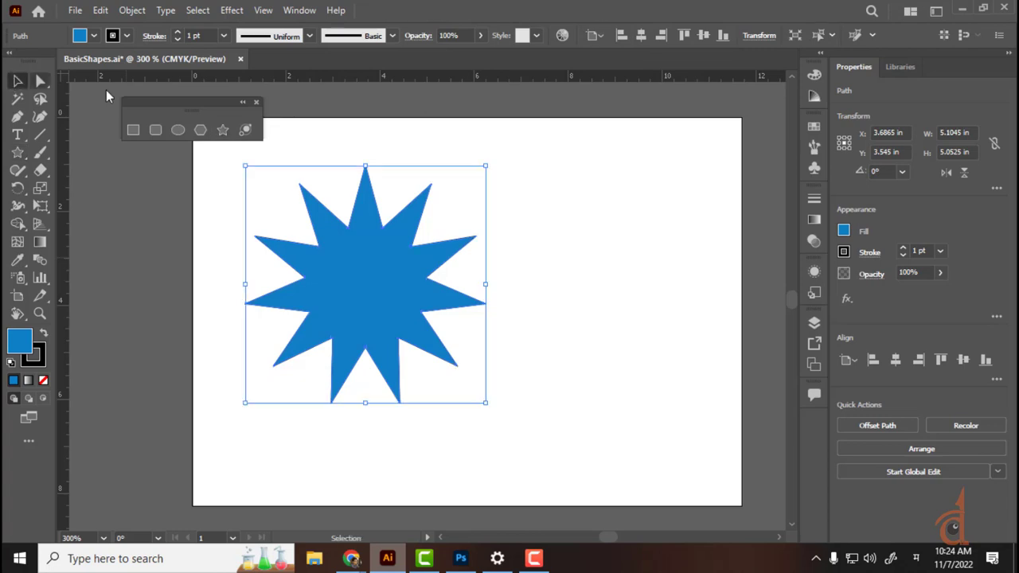
click(575, 205)
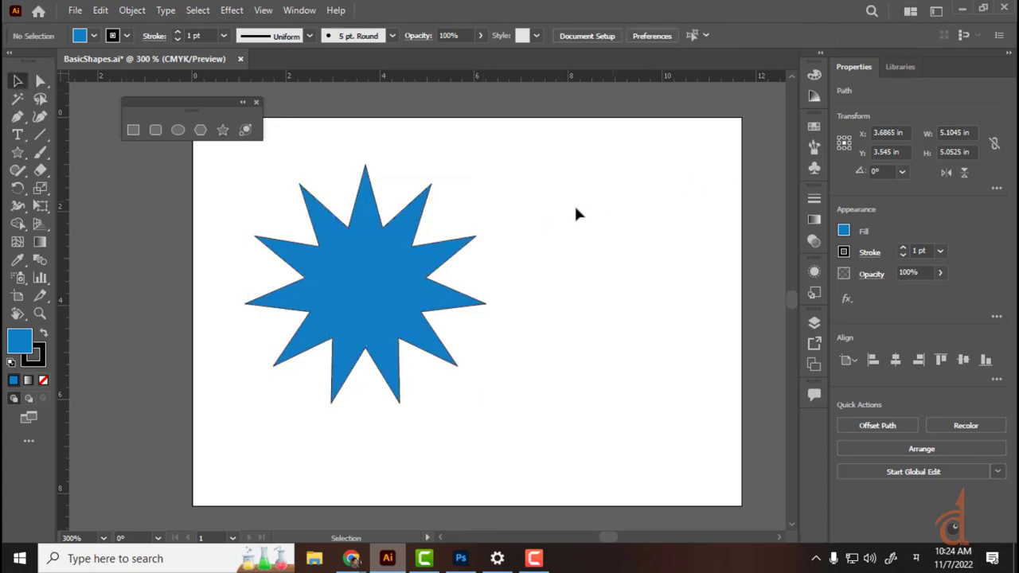
drag(553, 154, 436, 329)
click(618, 276)
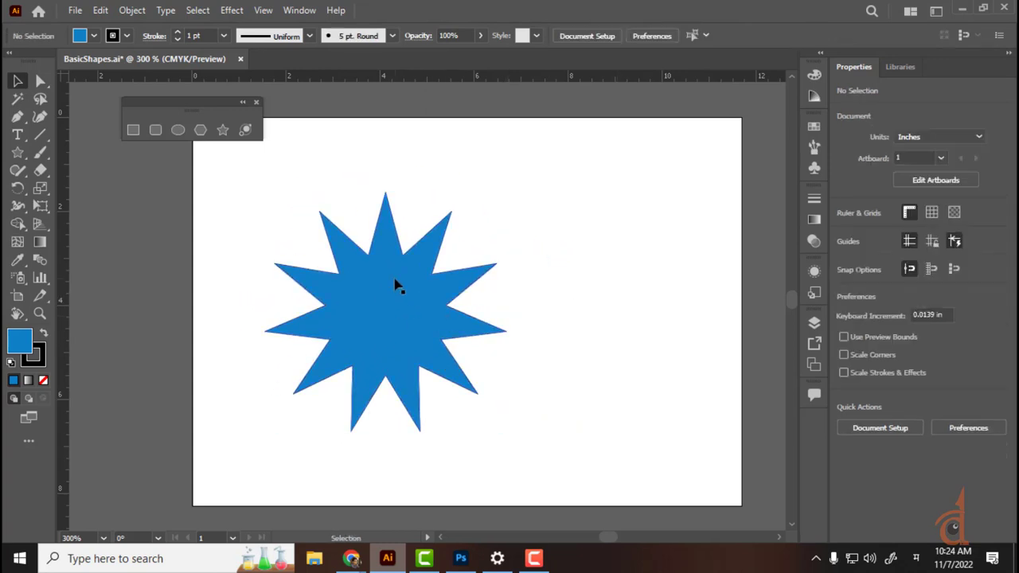
Step: Add a lens flare at the star's centre, try it in several positions, then delete it
click(245, 131)
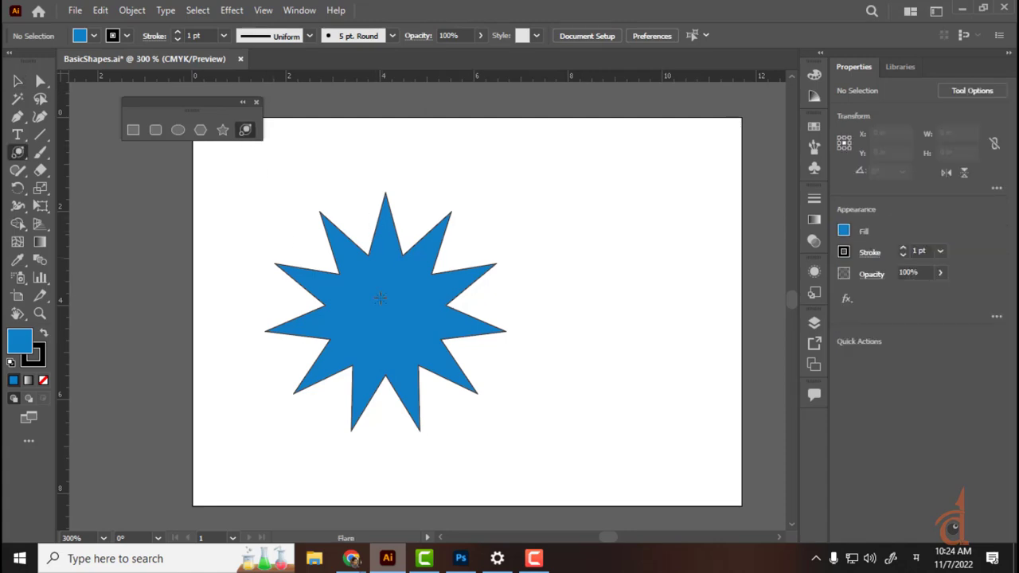
drag(379, 302, 392, 357)
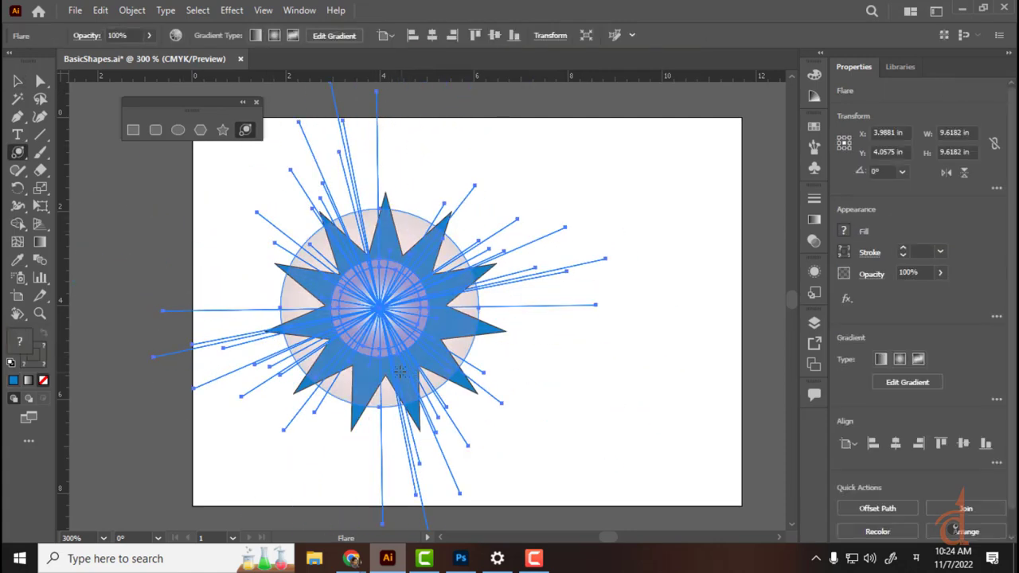
click(16, 87)
drag(415, 306, 540, 212)
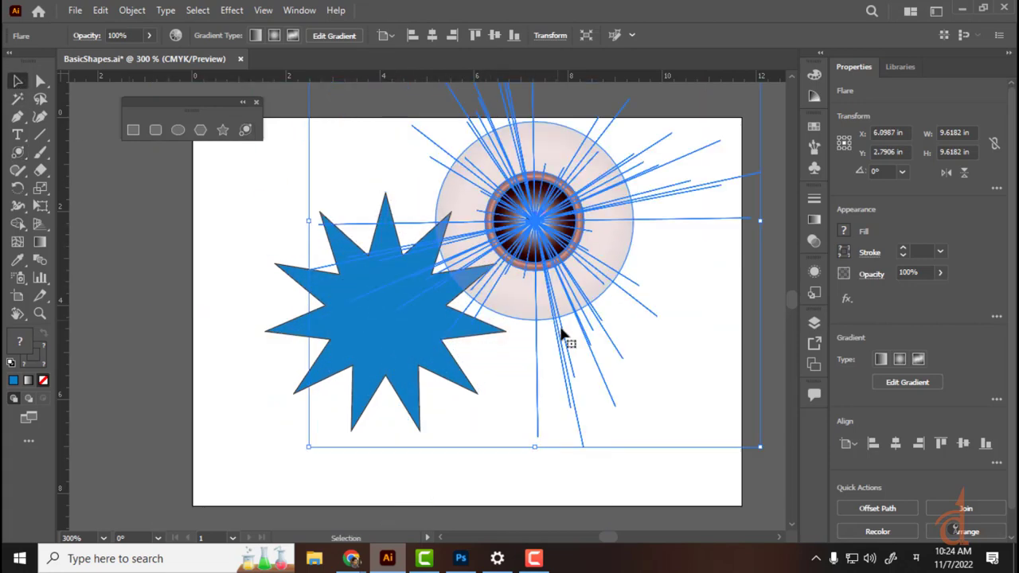
click(760, 478)
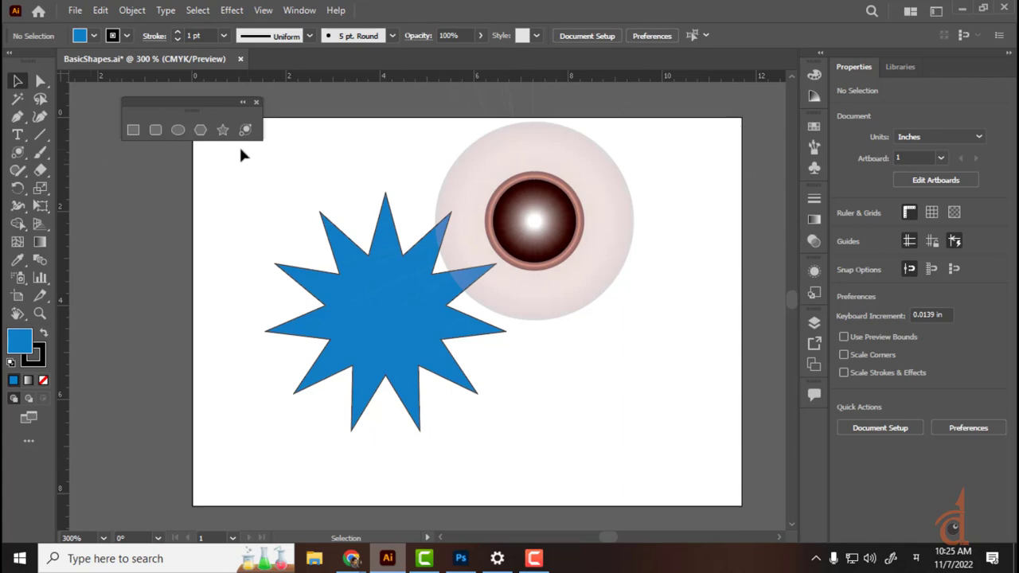
click(561, 207)
click(598, 388)
drag(539, 284, 355, 382)
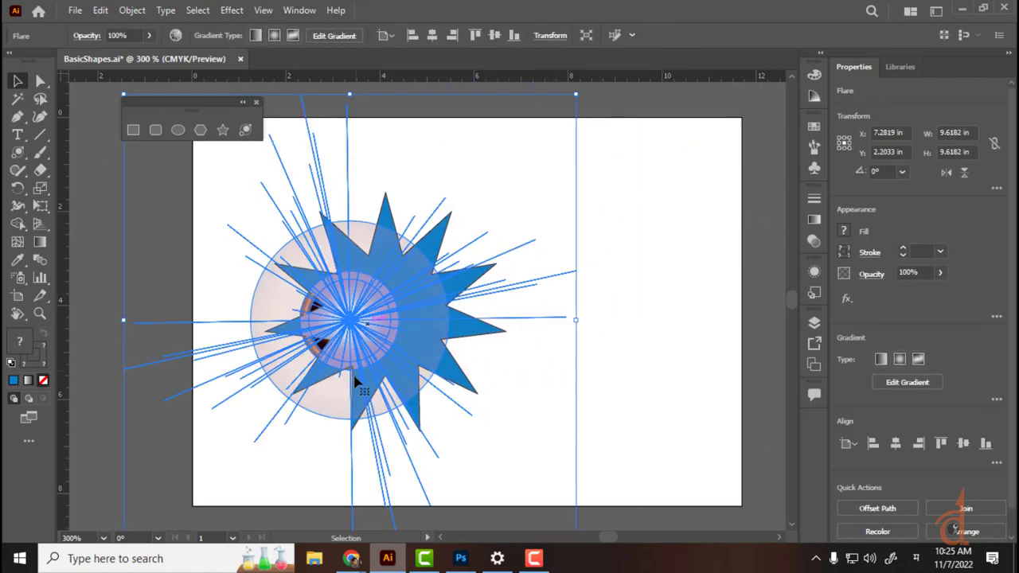
click(282, 476)
drag(337, 337, 285, 278)
click(169, 510)
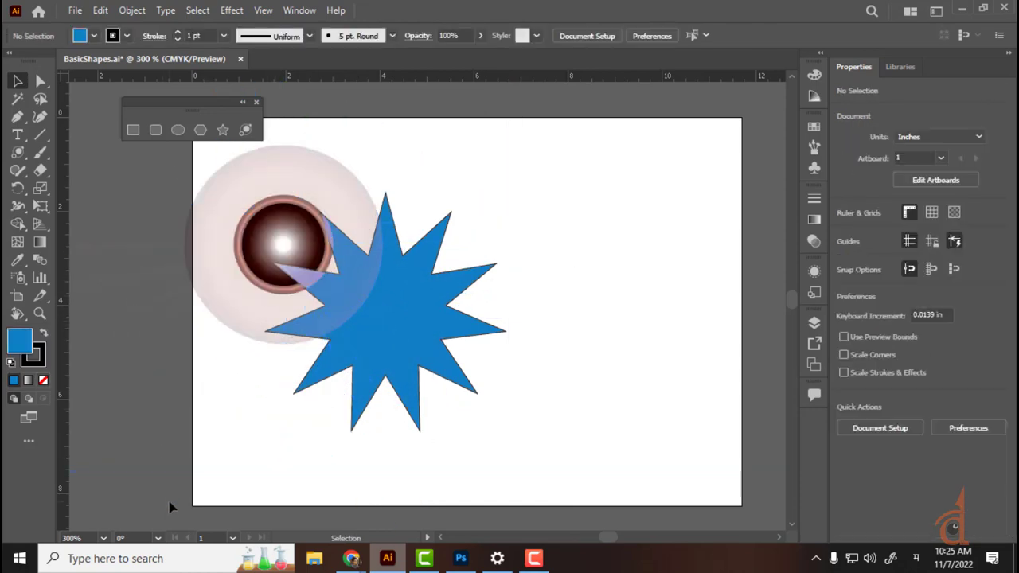
click(268, 250)
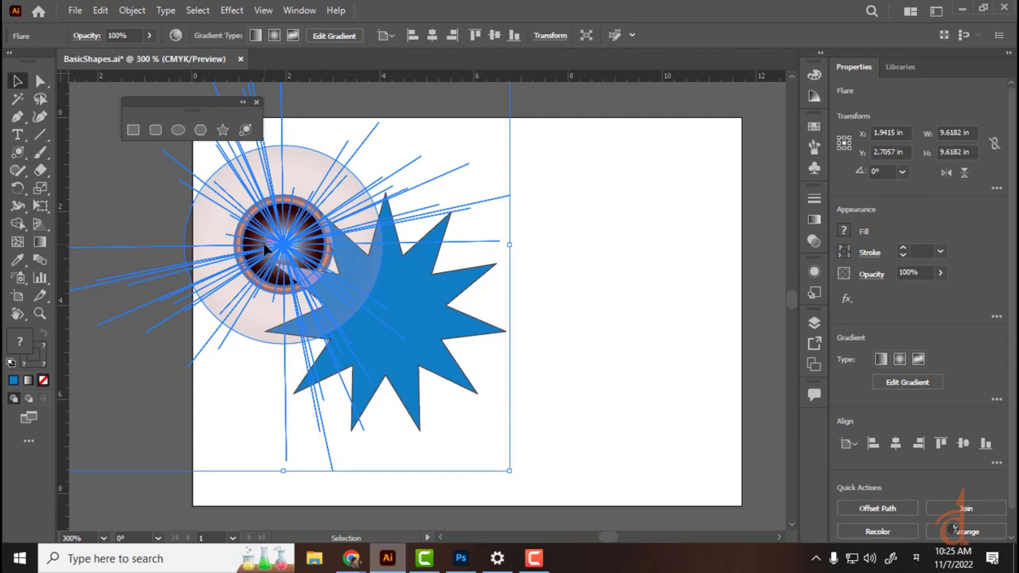
key(Delete)
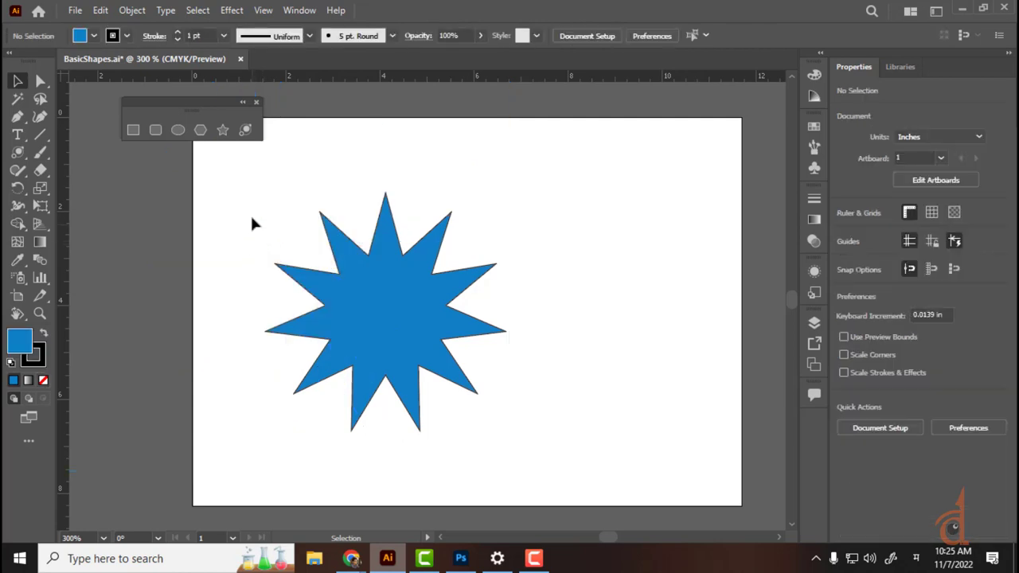
Step: Move the blue star around the artboard, then delete it
click(387, 382)
drag(387, 382, 326, 377)
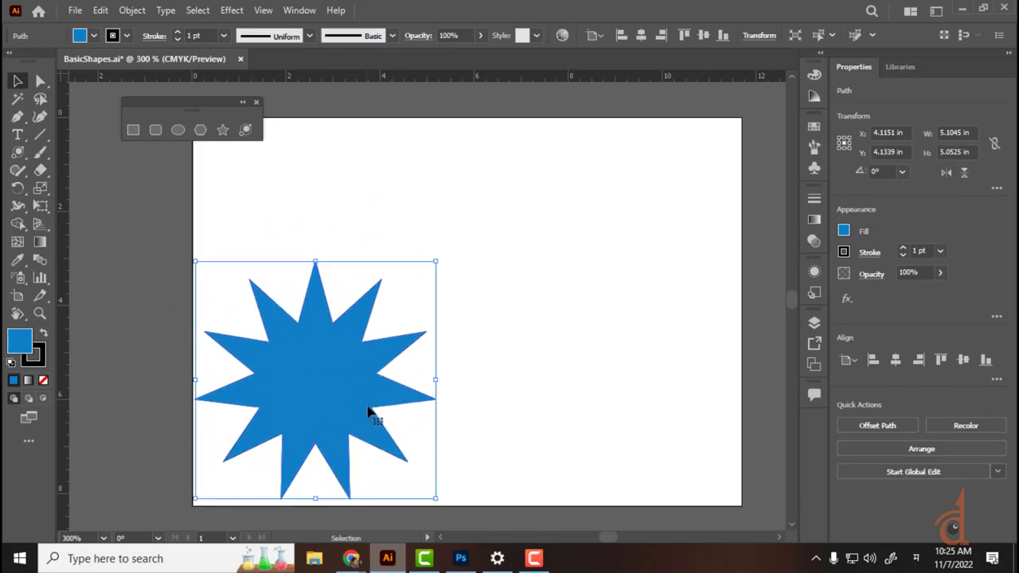
click(567, 286)
click(398, 359)
drag(398, 359, 477, 298)
key(Delete)
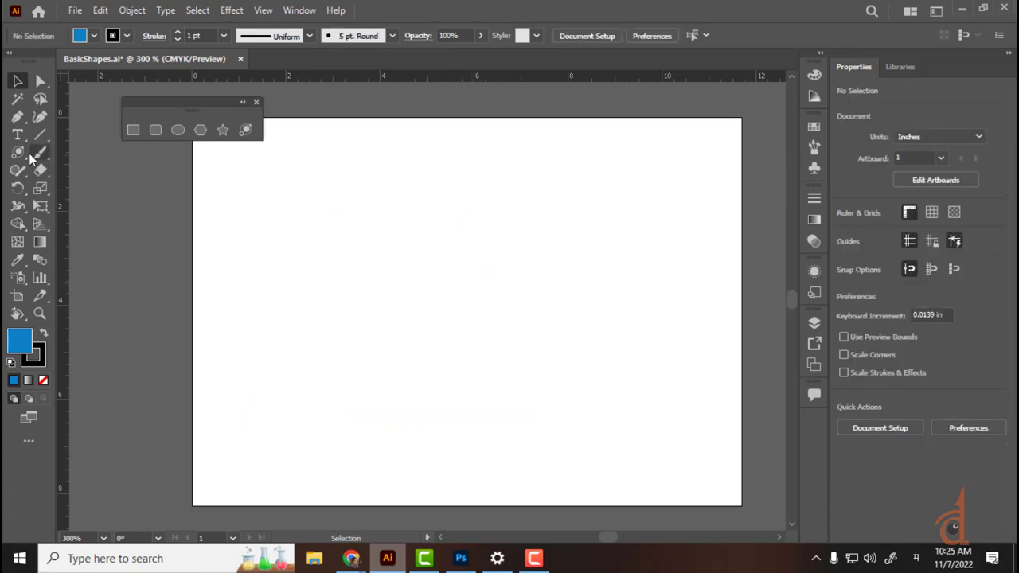
Step: Draw a 5.27 × 4.17 in blue rectangle, round its corners to about 0.48 in, and move it left
click(133, 132)
mouse_move(302, 222)
mouse_down()
mouse_move(406, 372)
mouse_move(550, 418)
mouse_up()
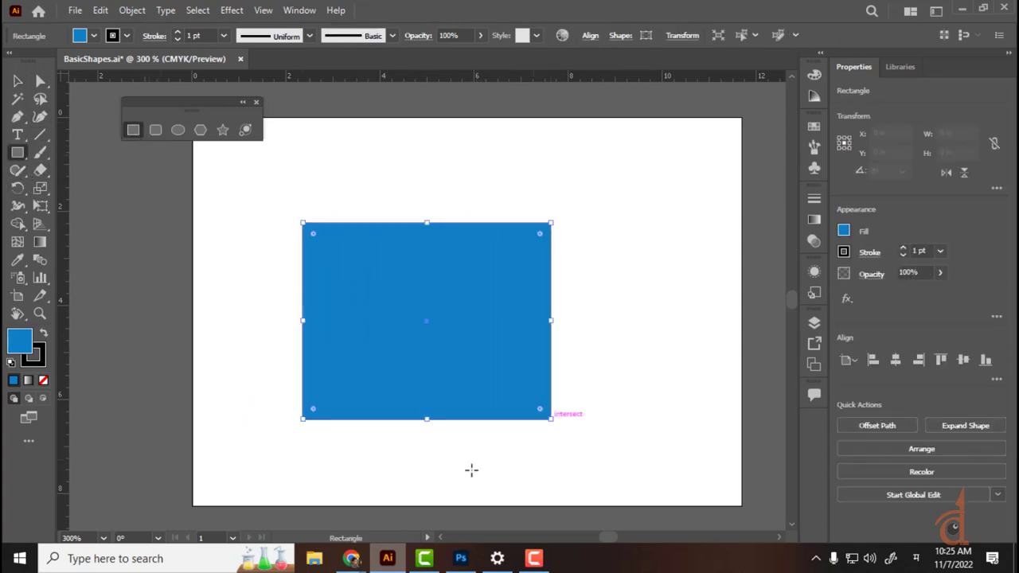
click(18, 81)
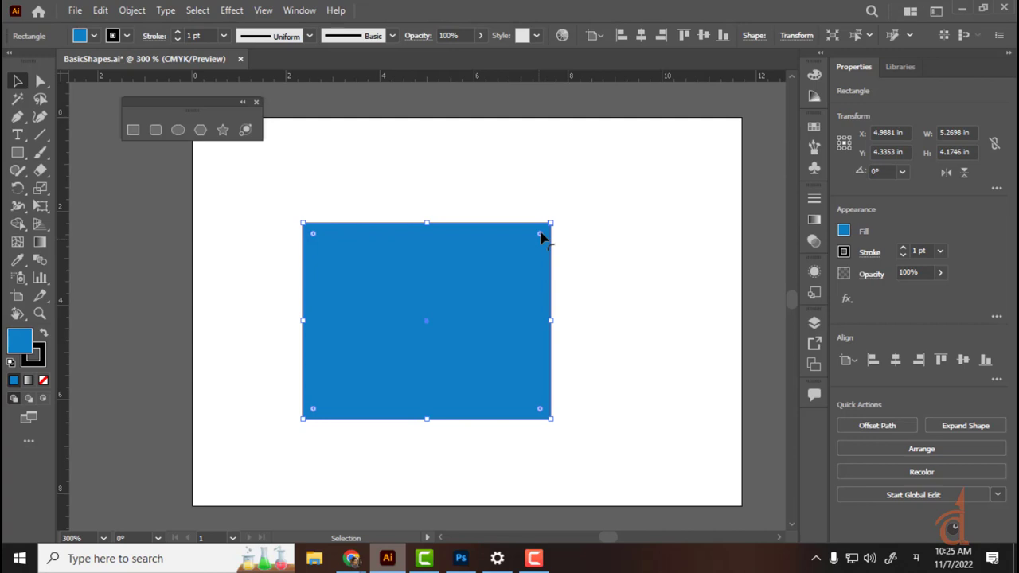
drag(540, 238, 498, 270)
click(612, 230)
click(494, 311)
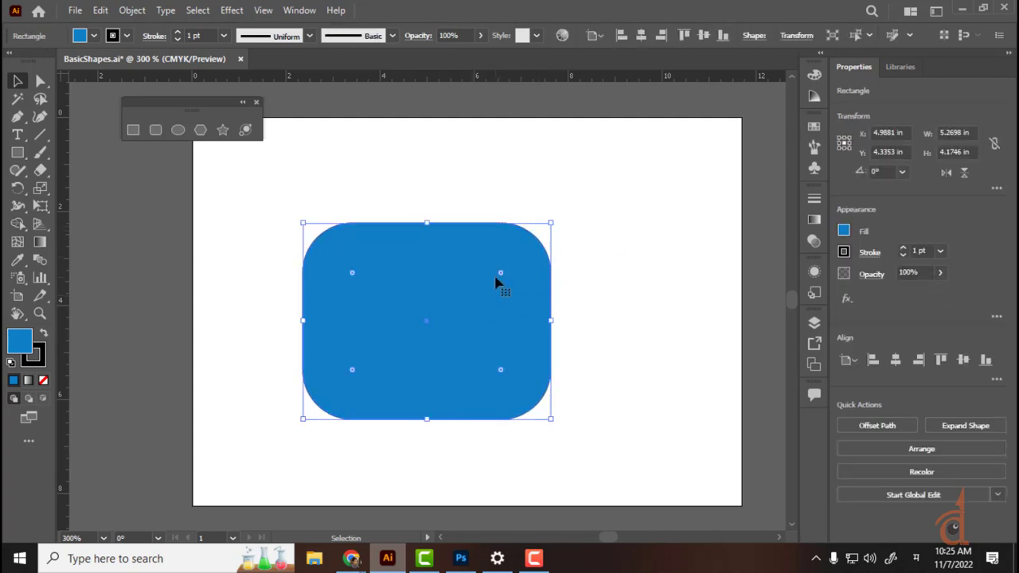
key(ctrl+z)
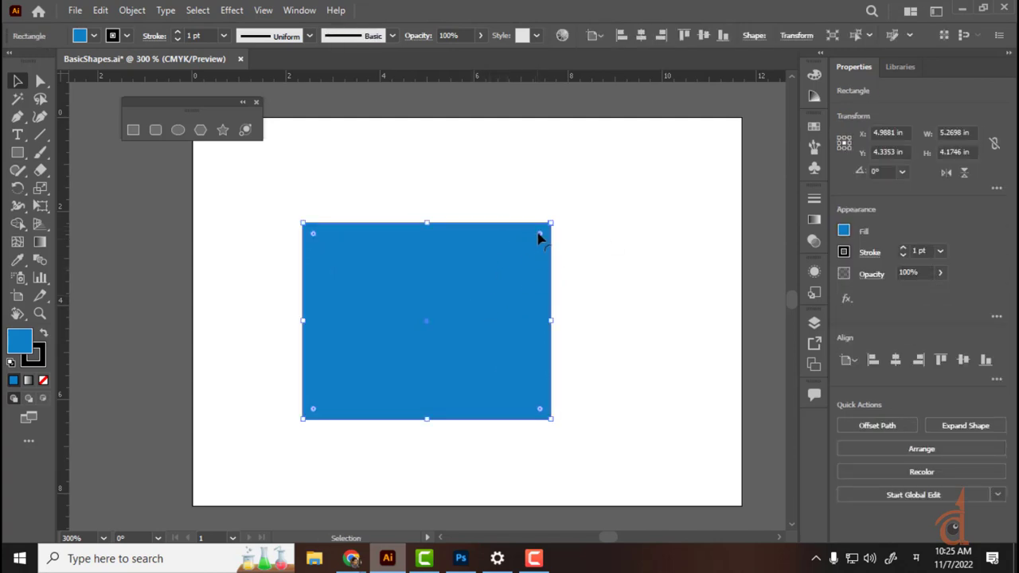
mouse_move(539, 237)
mouse_down()
mouse_move(519, 258)
mouse_move(543, 232)
mouse_move(529, 249)
mouse_up()
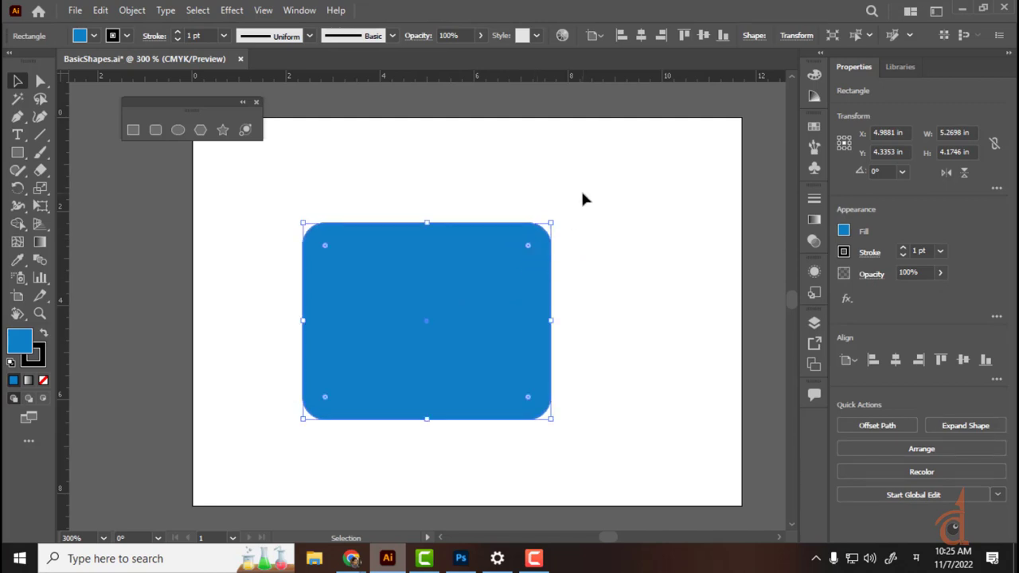
click(581, 198)
click(448, 311)
drag(448, 311, 349, 311)
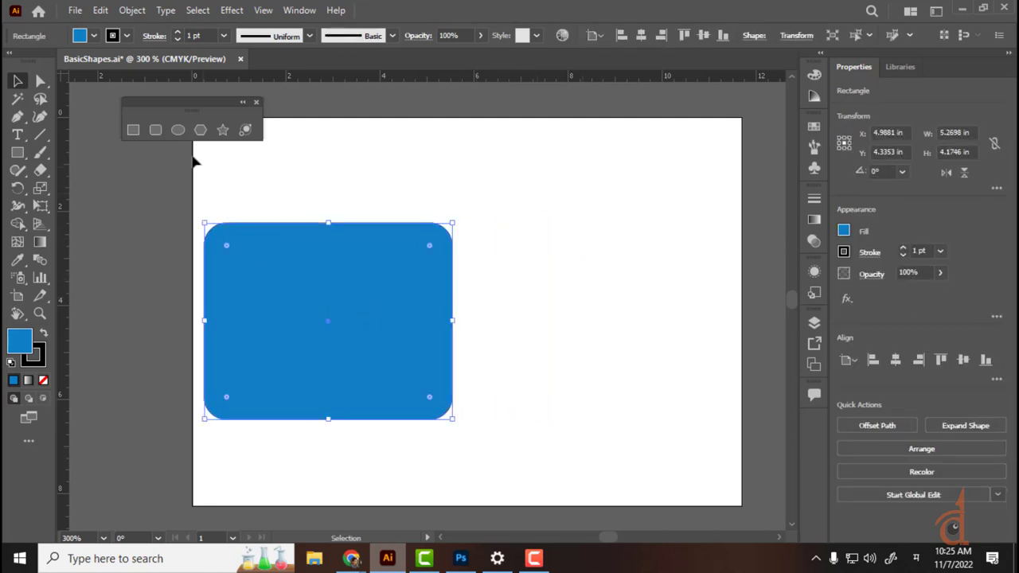
Step: Draw a second blue rectangle on the right and set its linked corner radius to 0.5 in
click(158, 131)
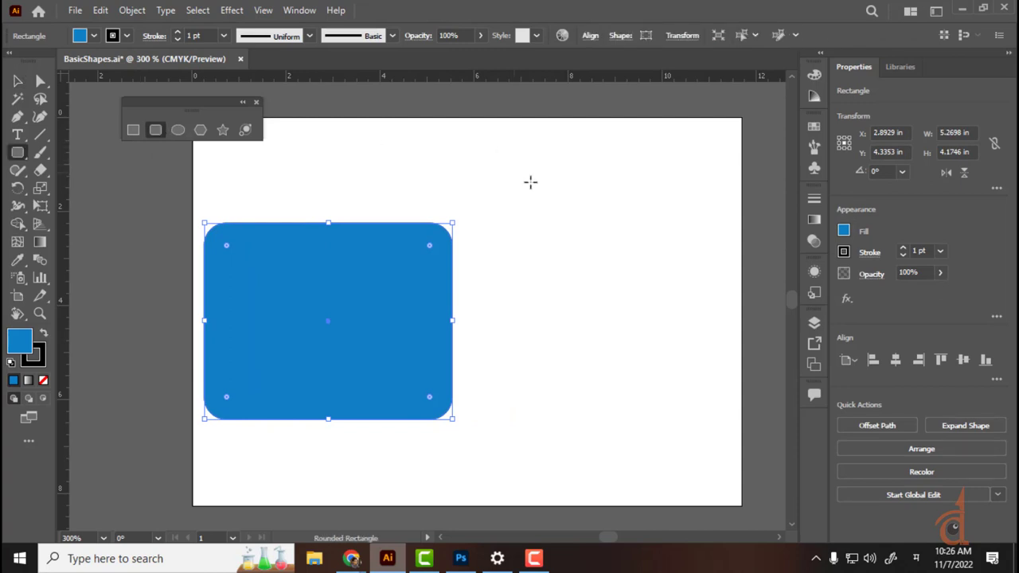
drag(533, 182, 711, 316)
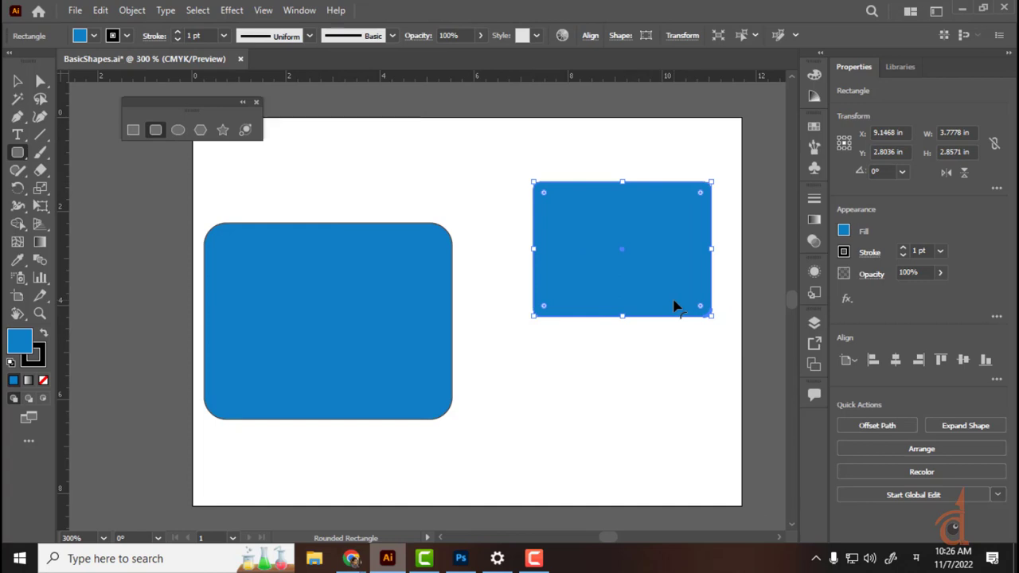
click(617, 36)
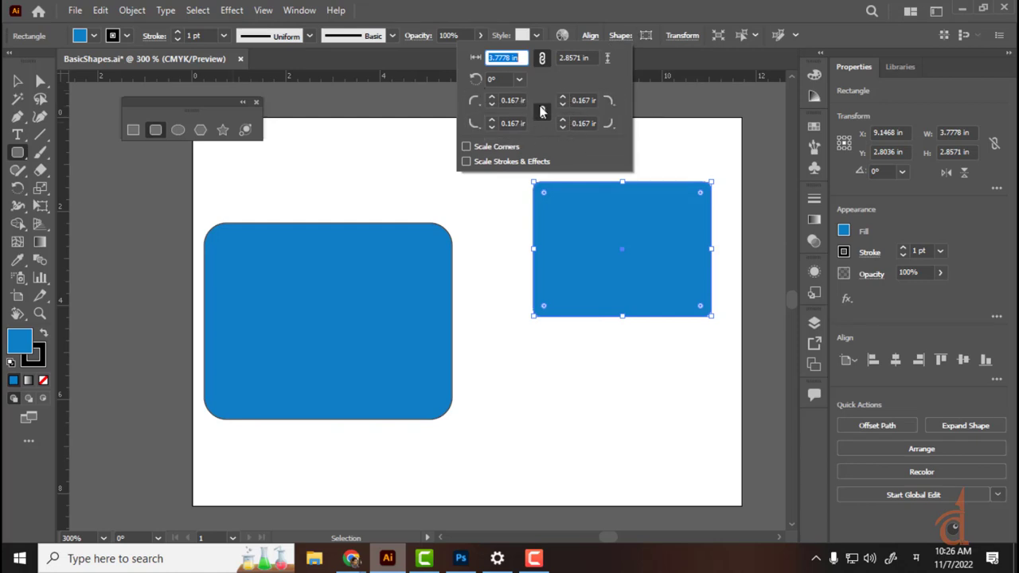
click(490, 98)
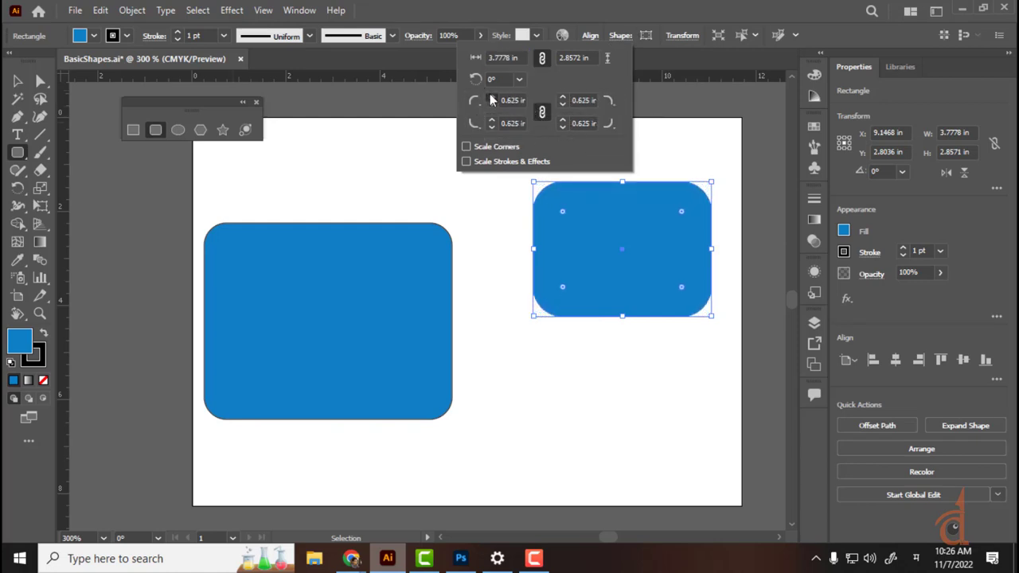
click(490, 104)
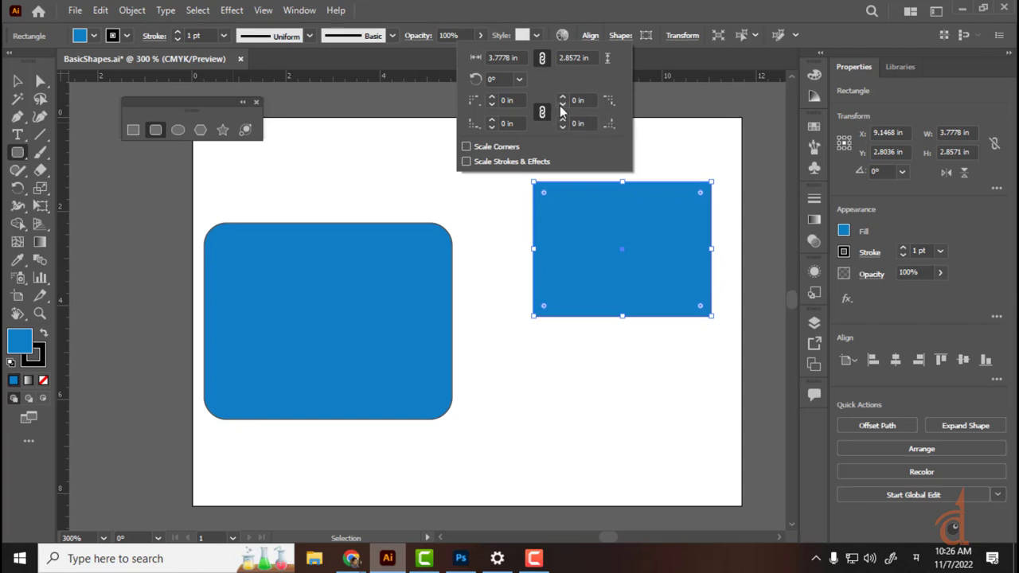
click(492, 96)
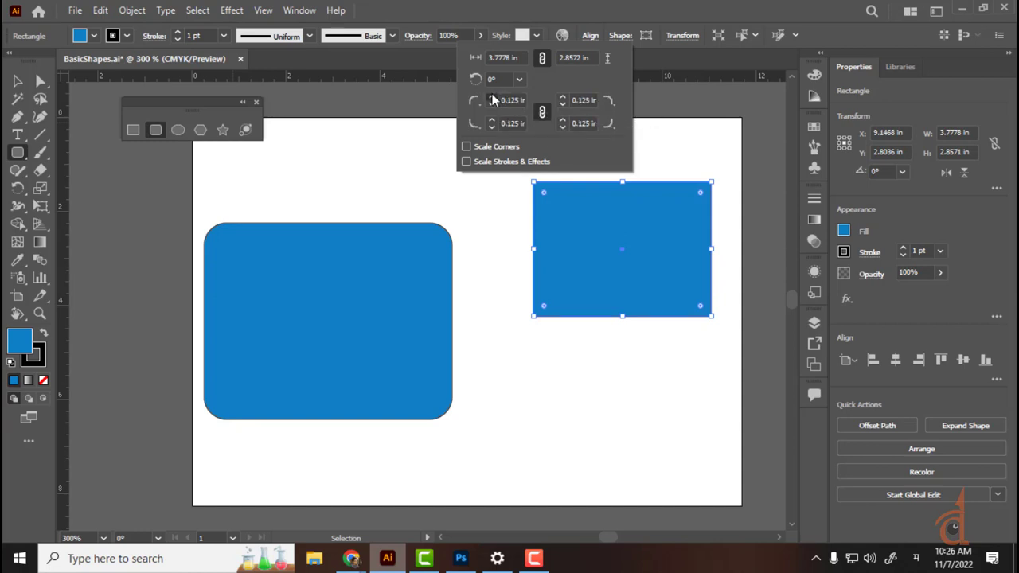
click(492, 96)
click(491, 96)
click(492, 96)
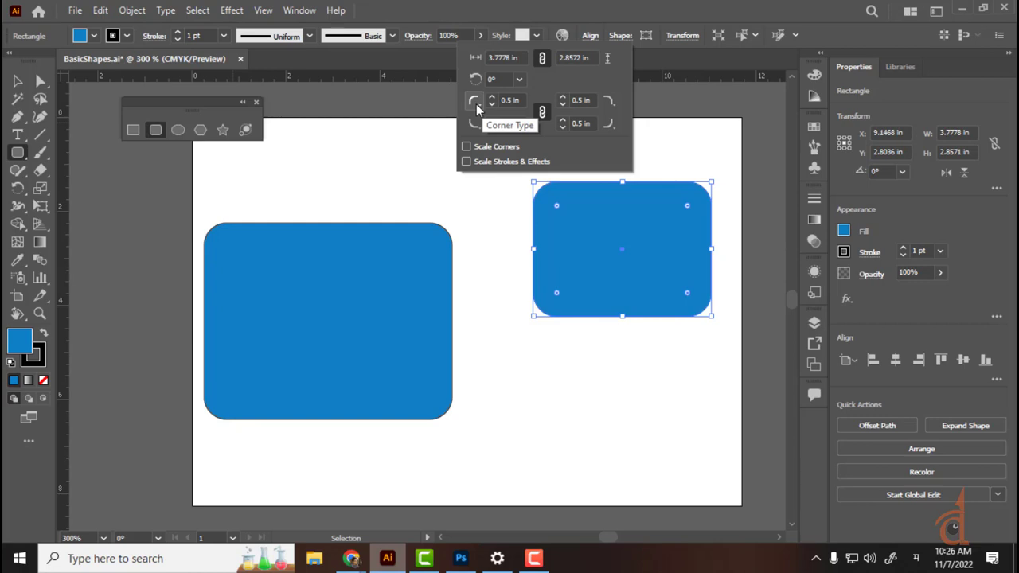
Step: Make its top-left and bottom-right corners Inverted Round, then move the notched shape up-left
click(476, 109)
click(489, 125)
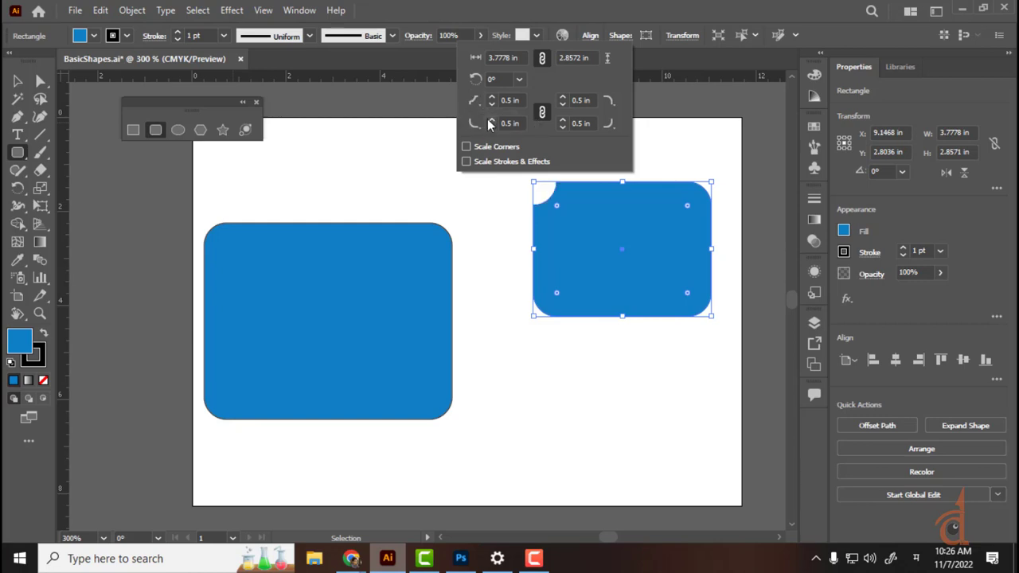
click(608, 123)
click(591, 144)
click(557, 370)
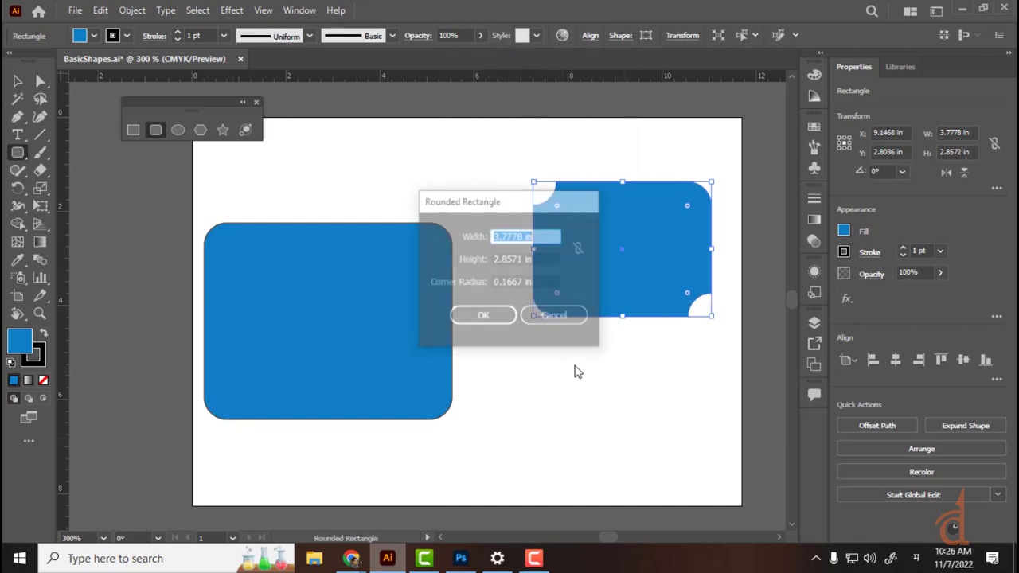
click(557, 318)
key(v)
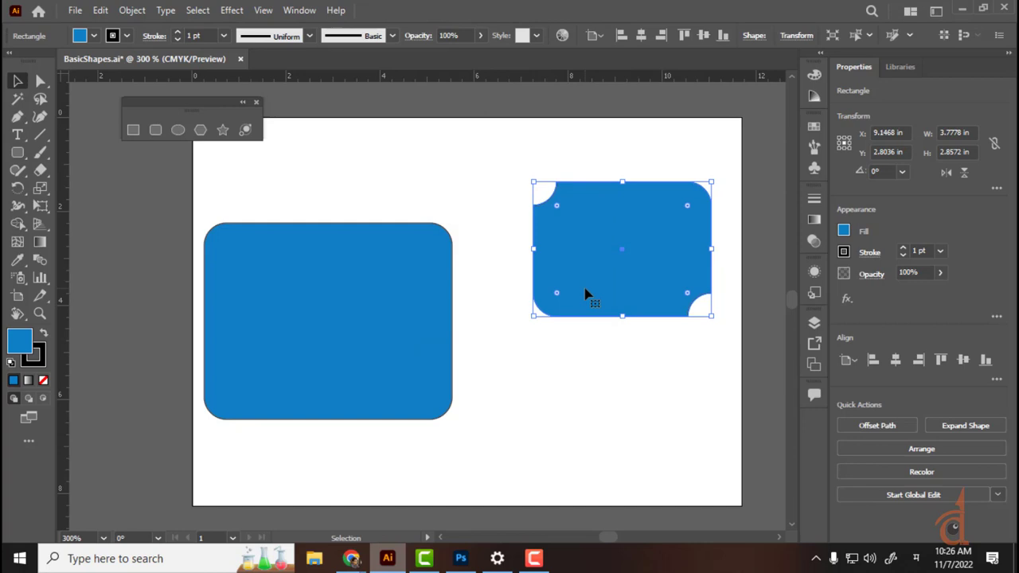
click(630, 395)
drag(639, 287, 599, 271)
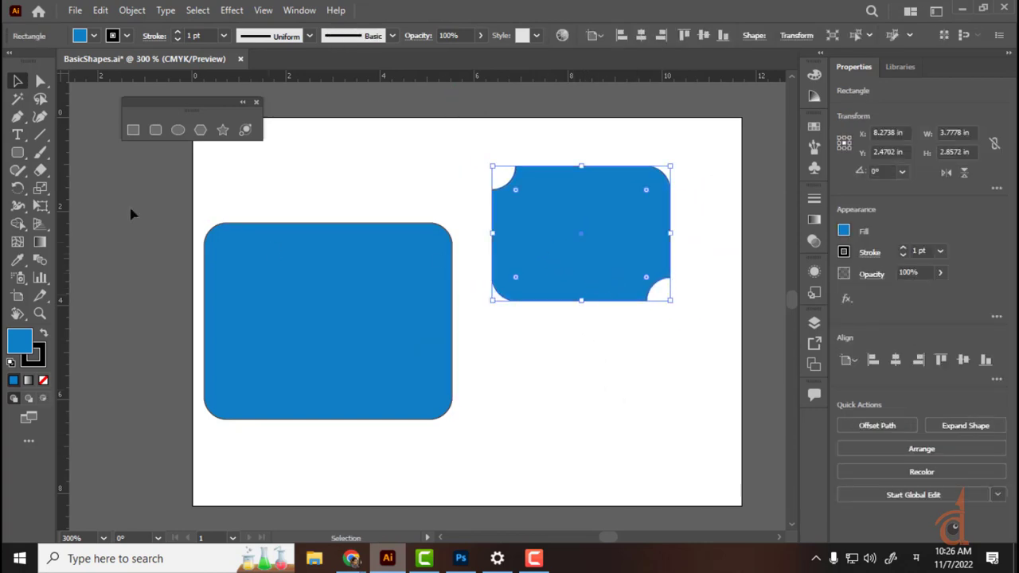
Step: Enlarge the notched shape's corner radii and drag the left rectangle's corners square
click(40, 81)
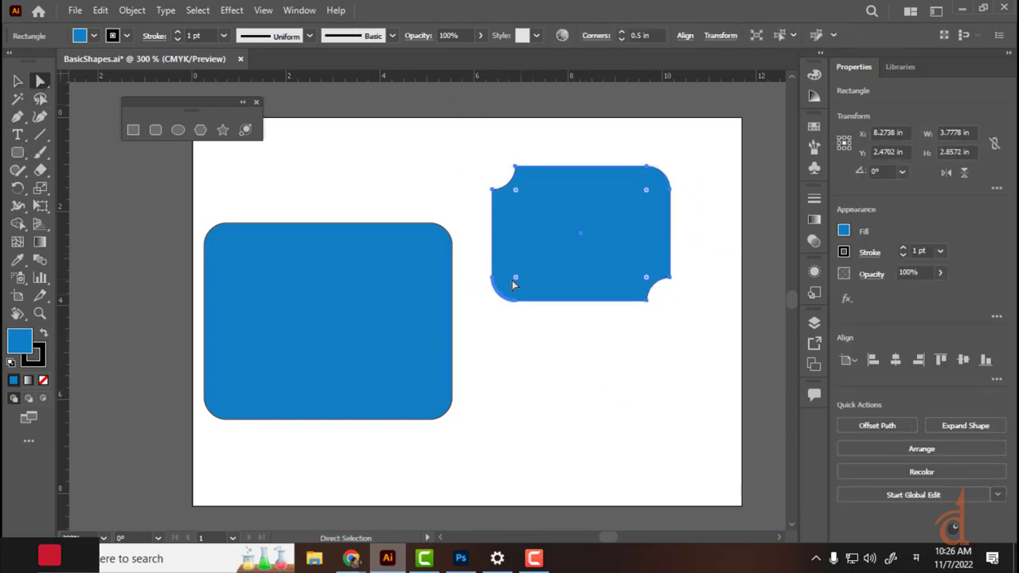
mouse_move(514, 279)
mouse_down()
mouse_move(558, 255)
mouse_move(518, 288)
mouse_move(549, 266)
mouse_move(532, 274)
mouse_up()
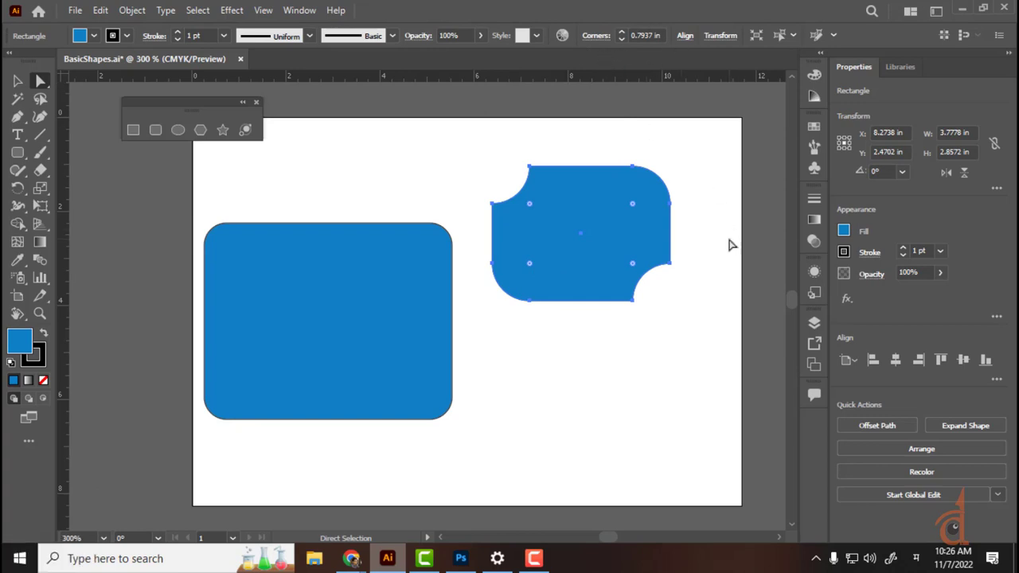
click(18, 80)
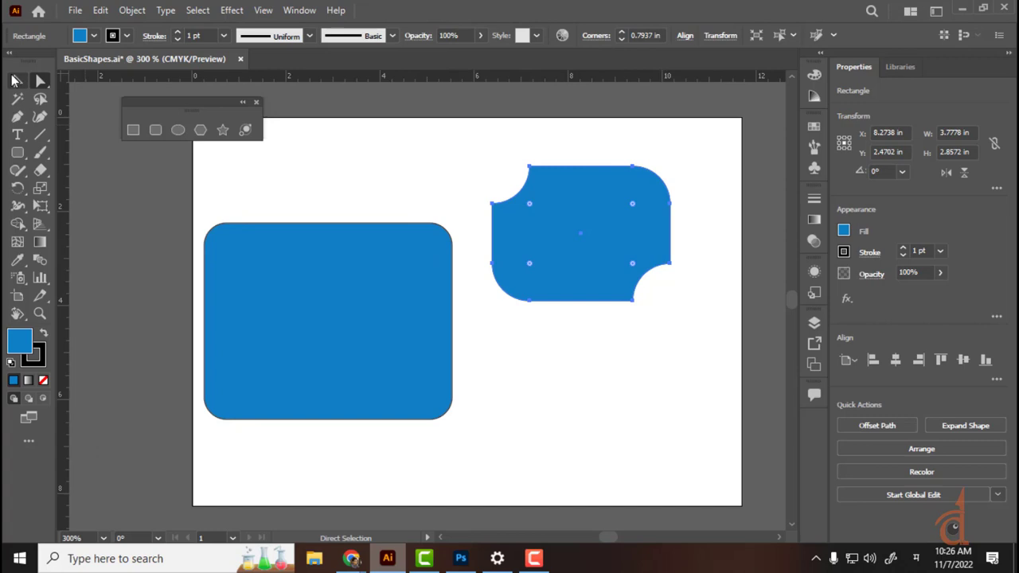
click(360, 294)
drag(429, 250, 504, 209)
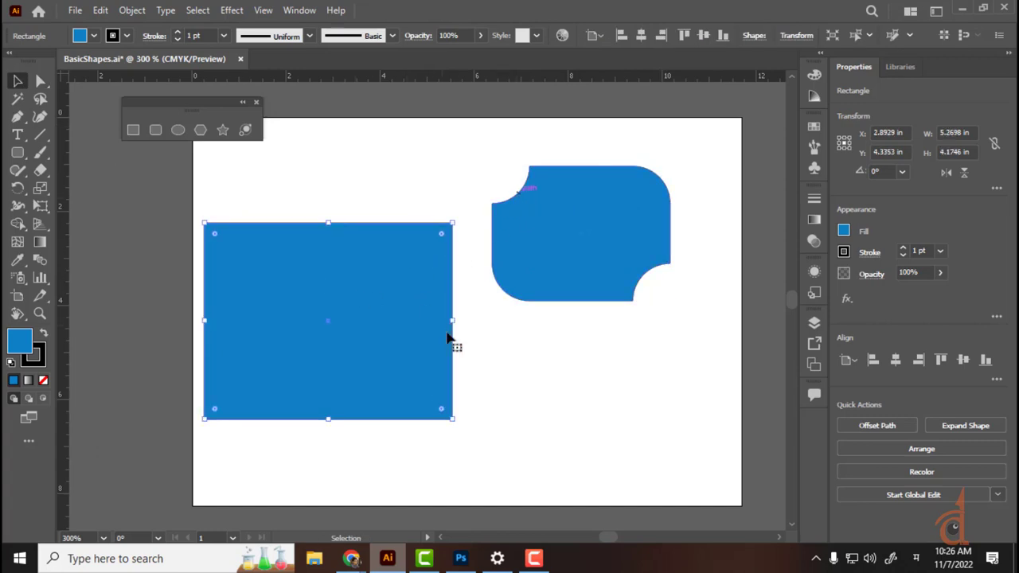
click(544, 418)
click(421, 357)
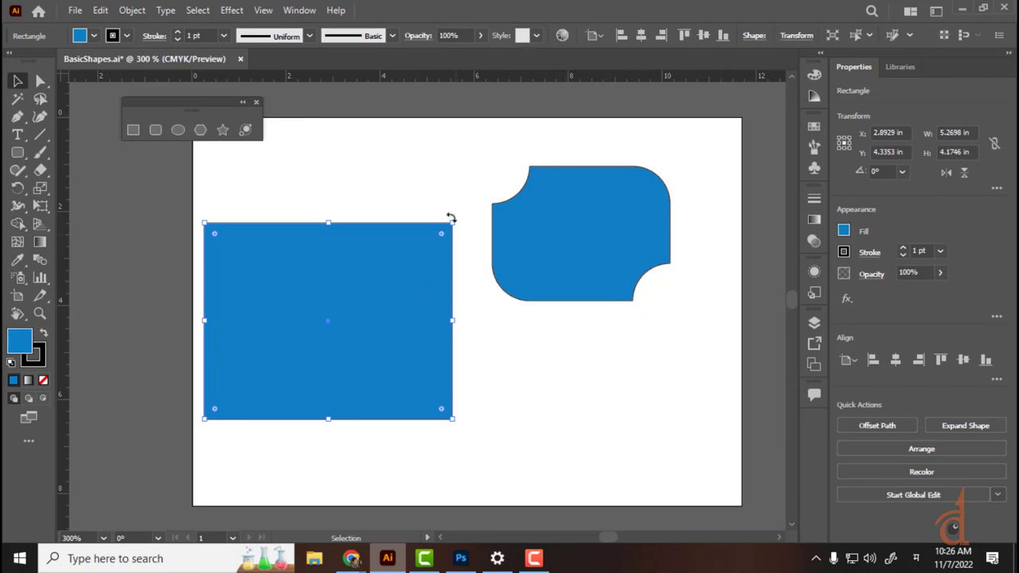
Step: Unlink the left rectangle's corner radii and round its top-left corner to 1.625 in
click(748, 38)
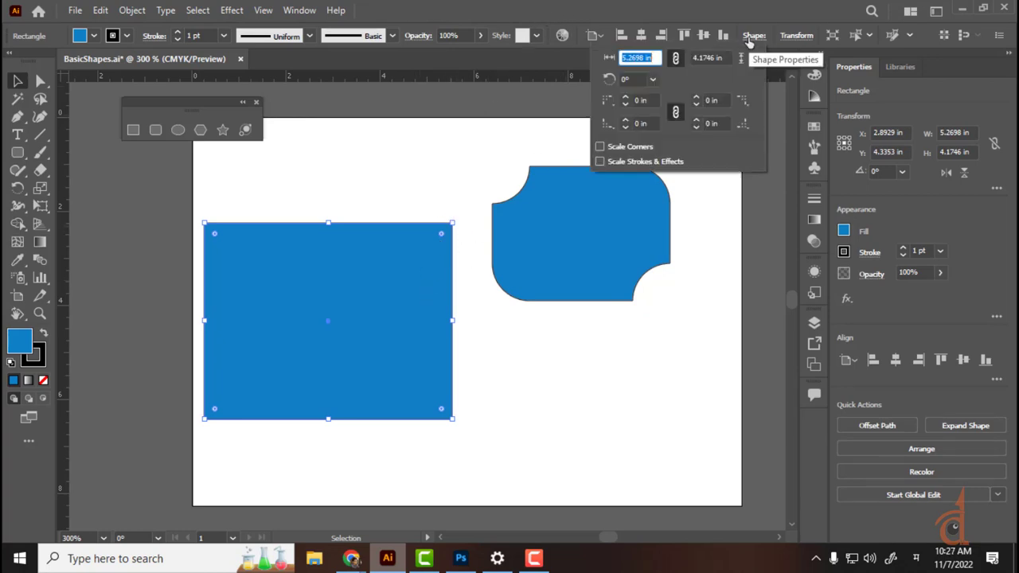
click(676, 113)
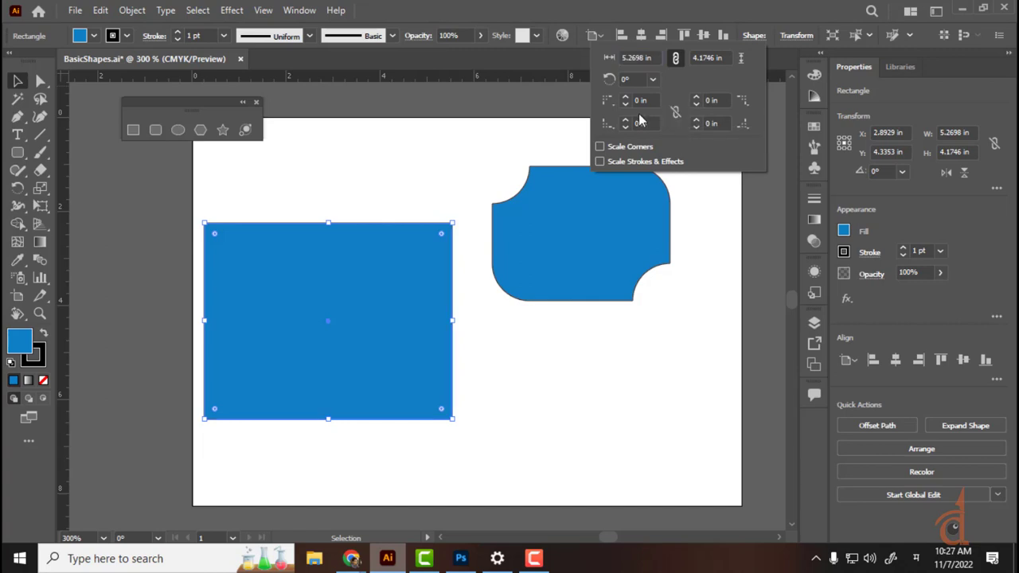
click(626, 97)
click(626, 100)
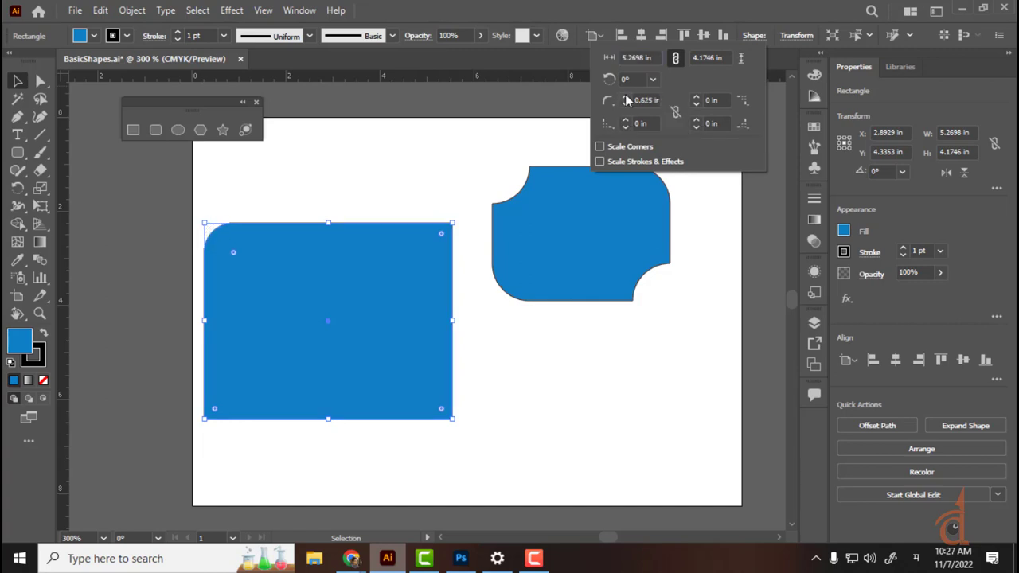
click(625, 100)
click(625, 100)
click(625, 100)
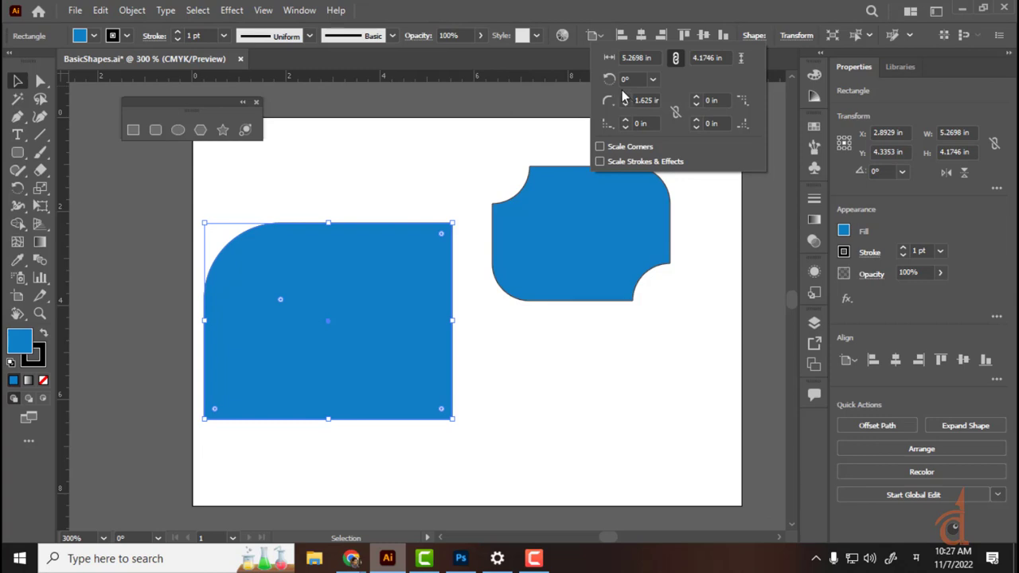
click(675, 112)
click(542, 343)
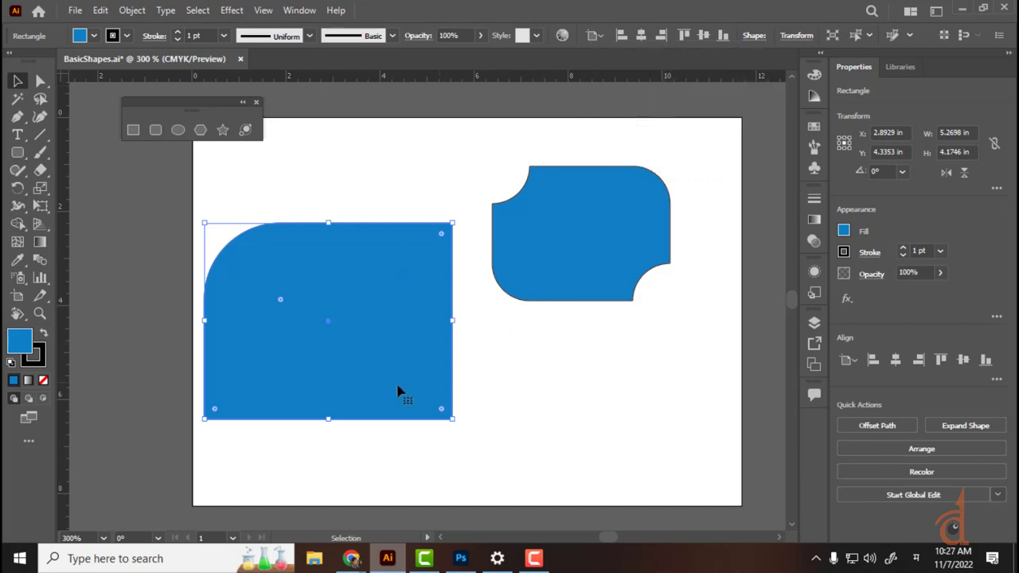
click(470, 376)
Step: Undo the corner experiments and drag the left rectangle's corners back to a 0 in radius
key(ctrl+z)
key(ctrl+z)
key(ctrl+z)
key(ctrl+z)
key(ctrl+z)
key(ctrl+z)
key(ctrl+z)
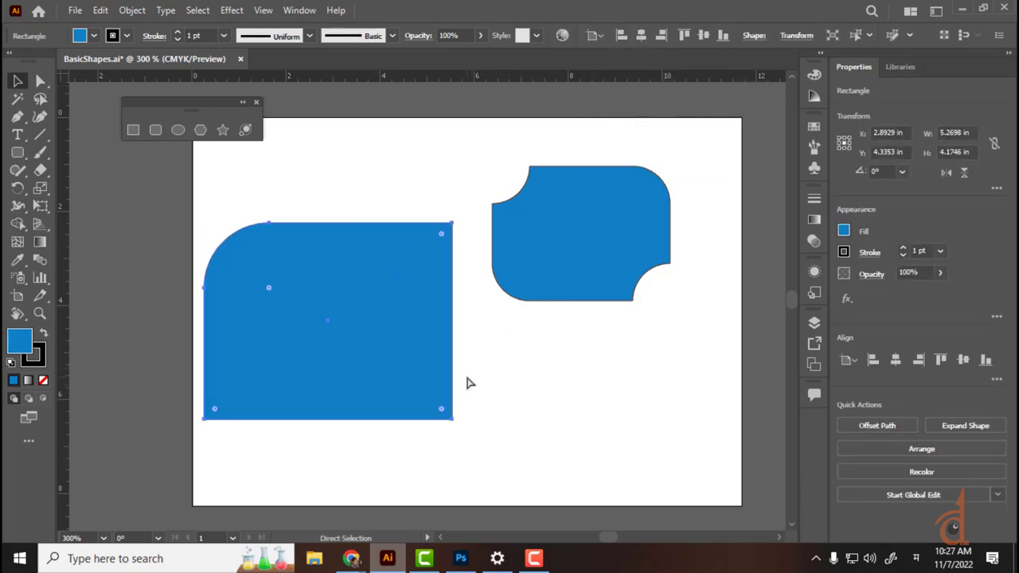
key(ctrl+z)
key(ctrl+z)
key(ctrl+z)
key(ctrl+z)
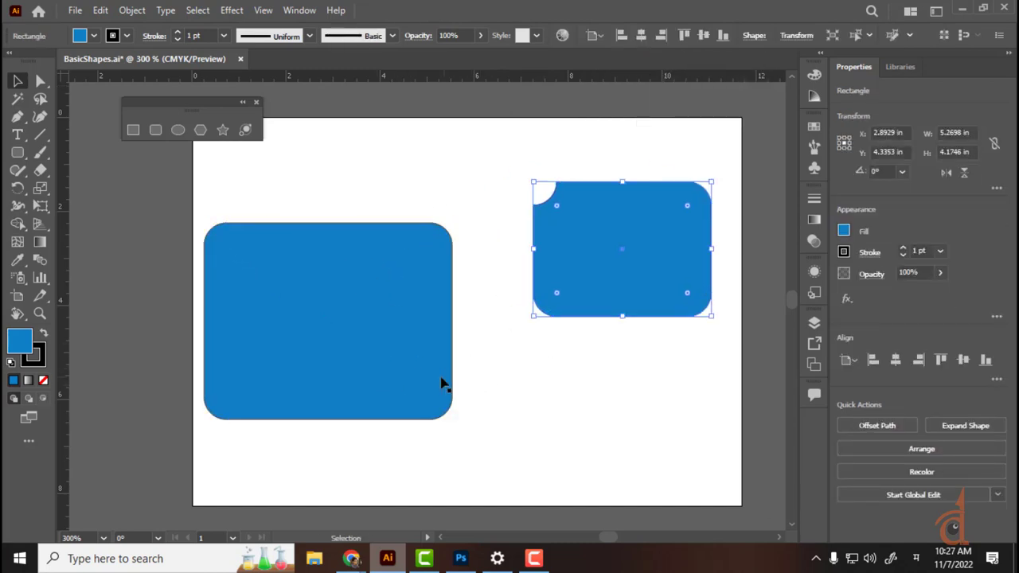
click(352, 334)
drag(433, 250, 516, 210)
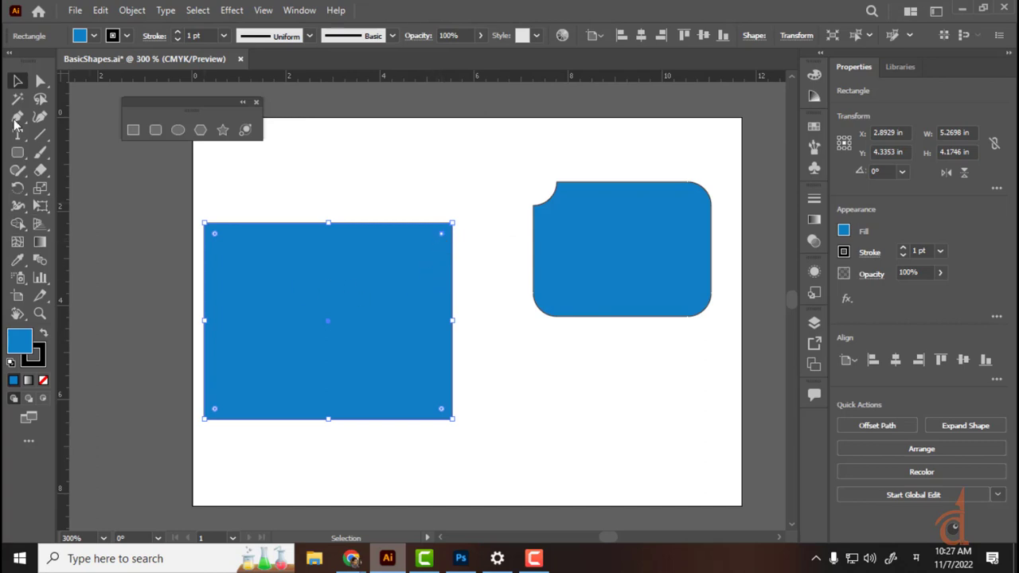
Step: Fill the left rectangle with teal from the Fill swatches
click(94, 36)
click(90, 74)
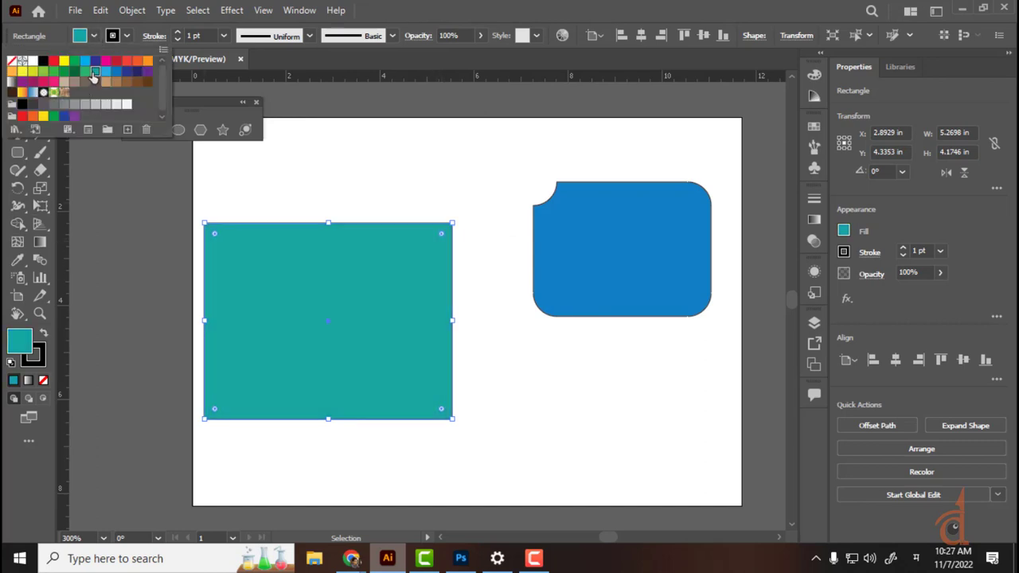
click(474, 188)
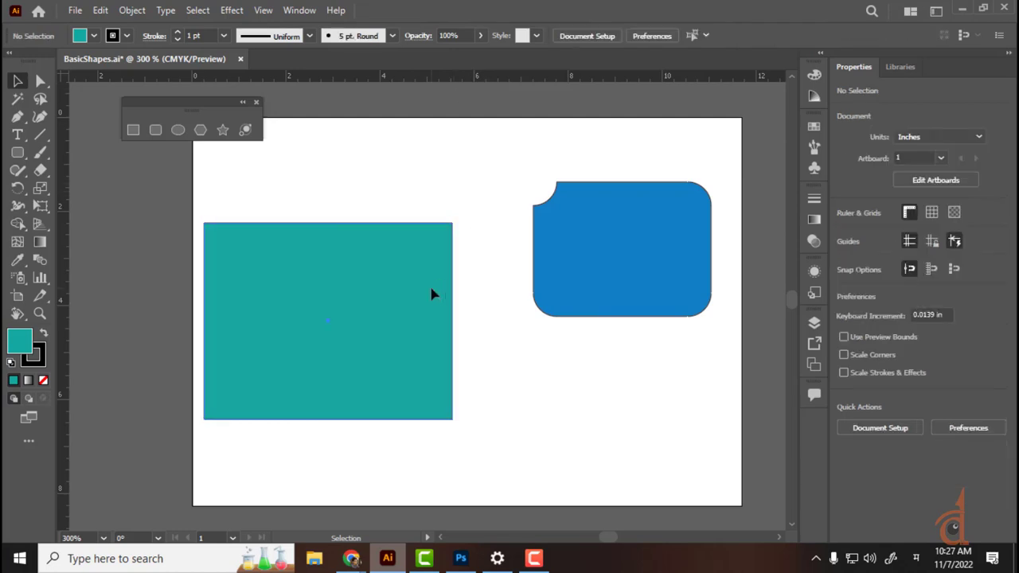
click(444, 254)
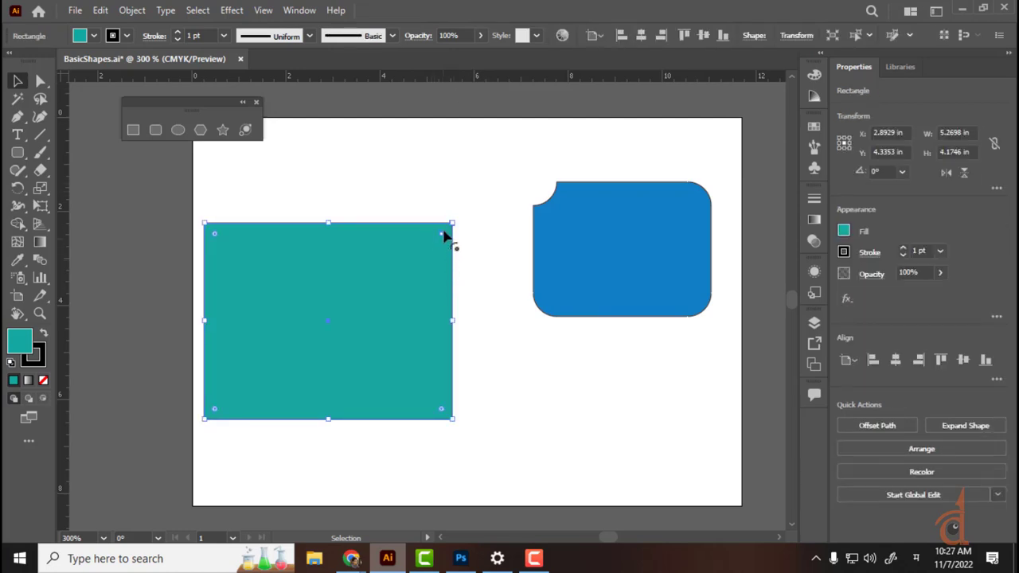
Step: Round its top-right corner to about 4 in into a quarter-circle and move it beside the blue shape
key(ctrl+plus)
key(ctrl+plus)
key(ctrl+plus)
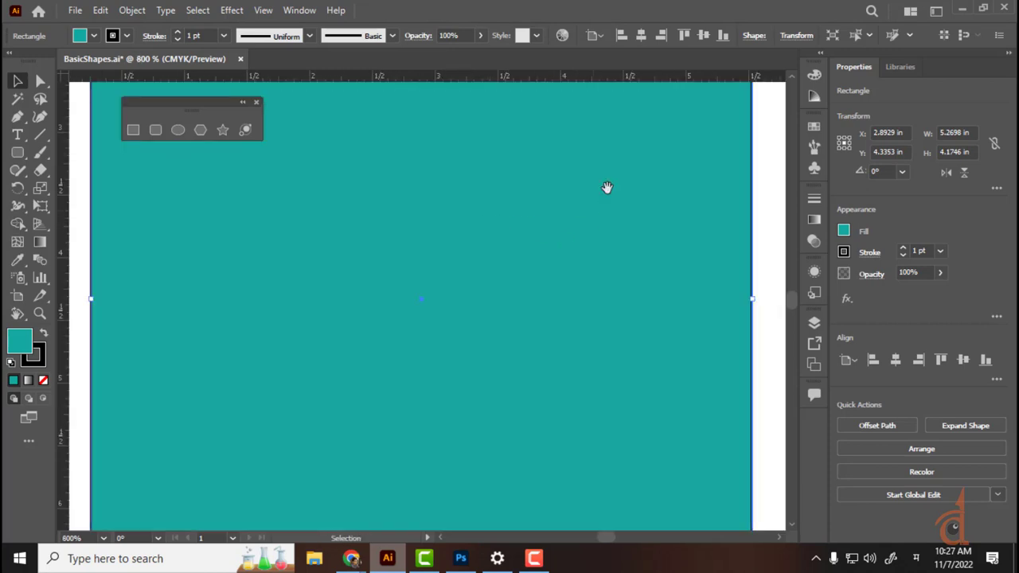
drag(606, 187, 611, 340)
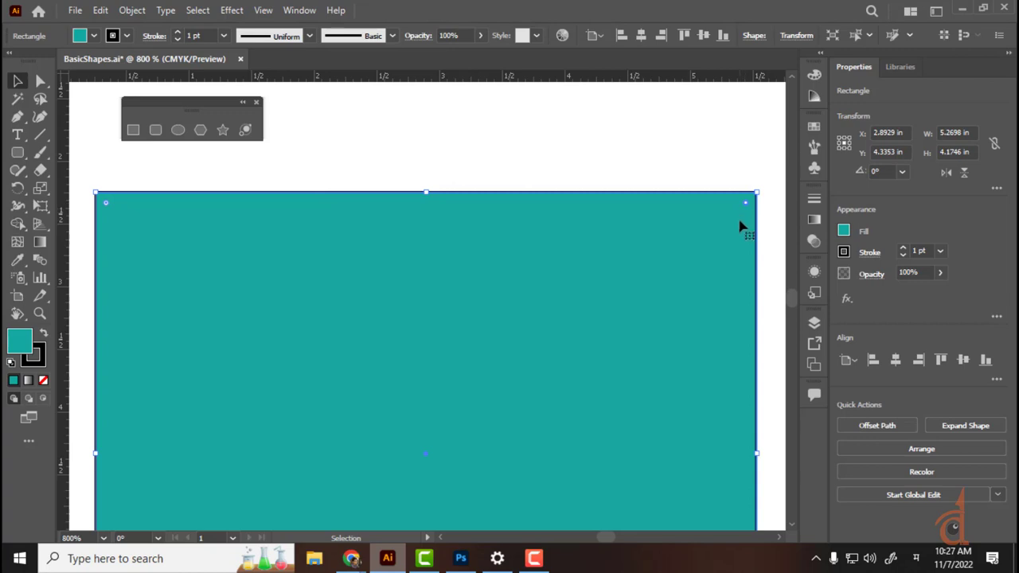
drag(745, 207, 562, 499)
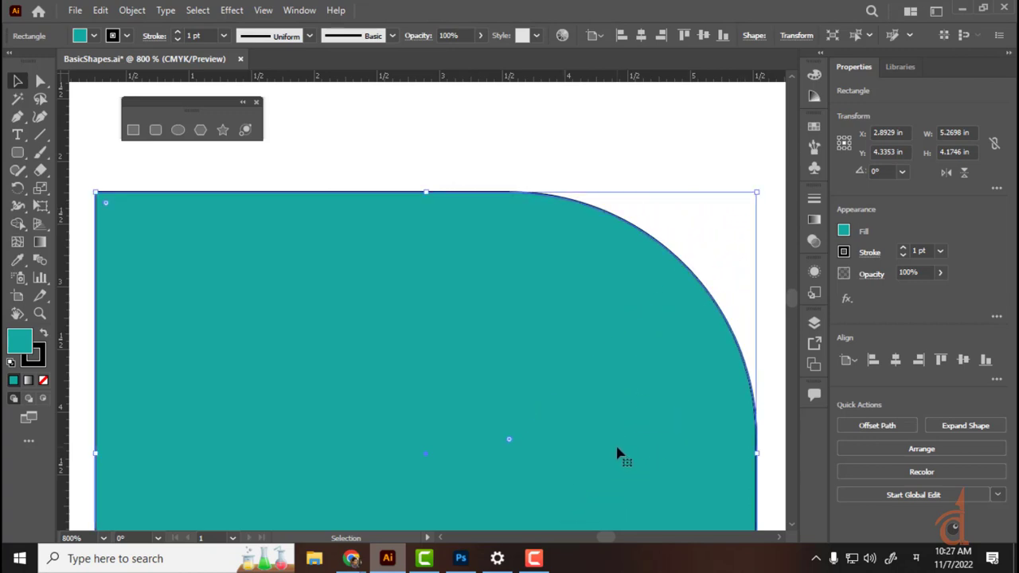
key(ctrl+minus)
key(ctrl+minus)
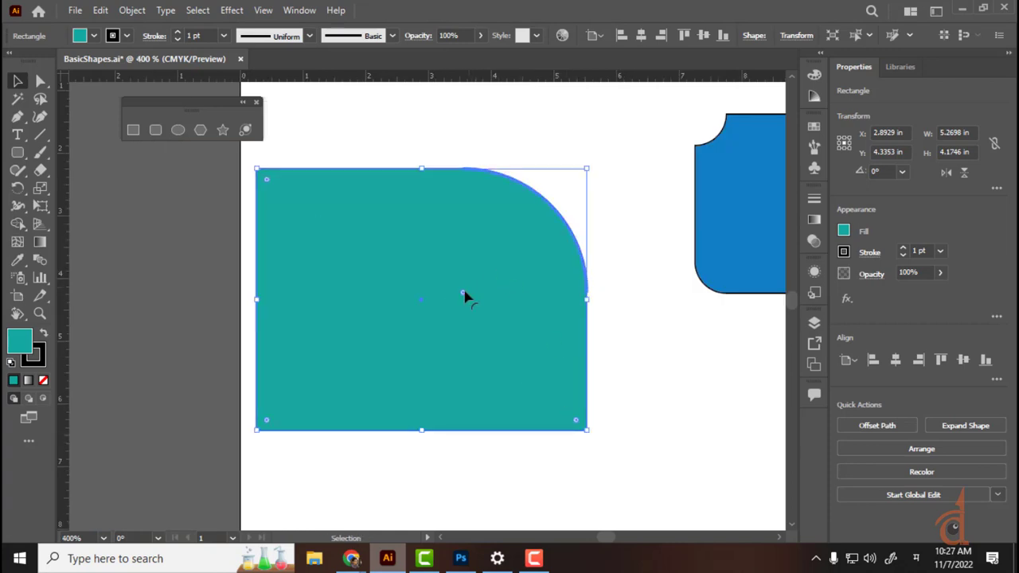
drag(466, 295, 338, 423)
click(495, 136)
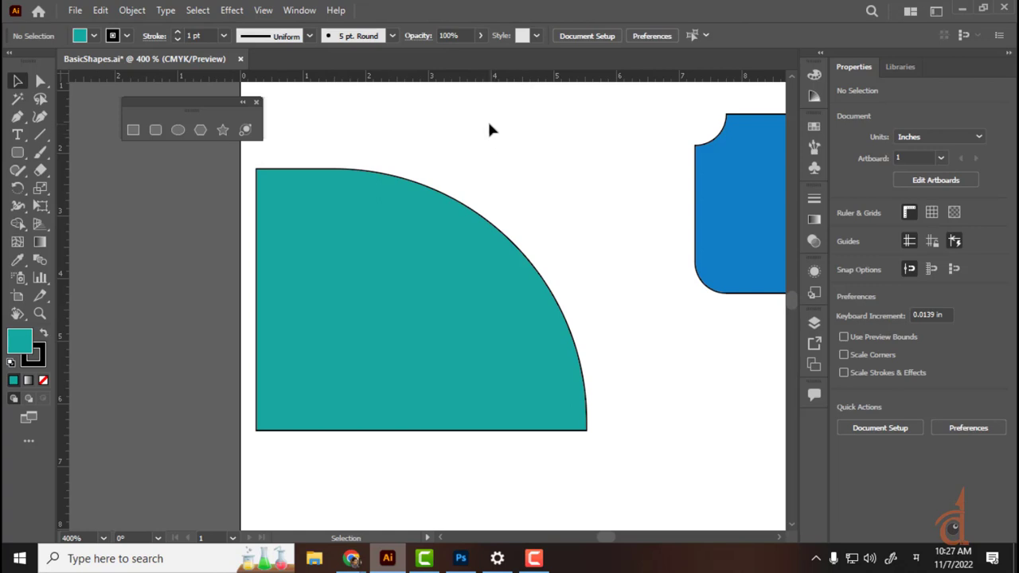
key(ctrl+minus)
key(ctrl+minus)
key(ctrl+minus)
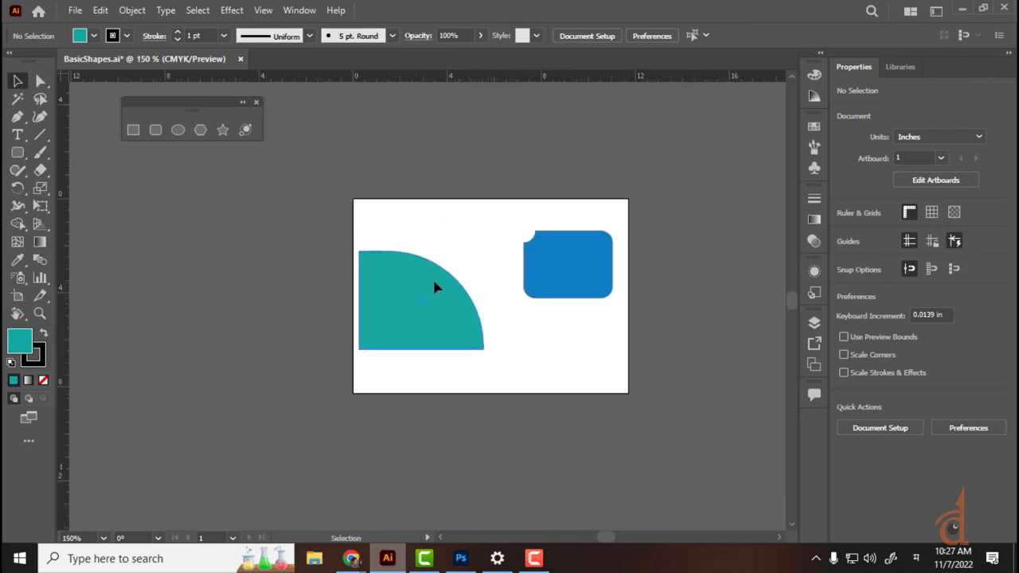
drag(433, 287, 468, 249)
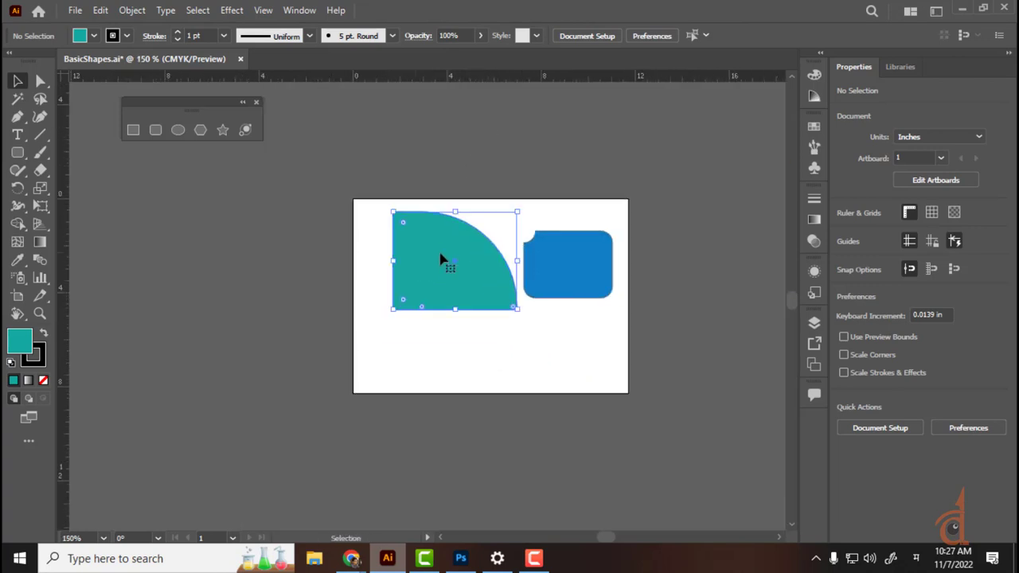
Step: Set the teal shape's rounded corner type to Inverted Round for a large concave corner
click(591, 267)
click(497, 266)
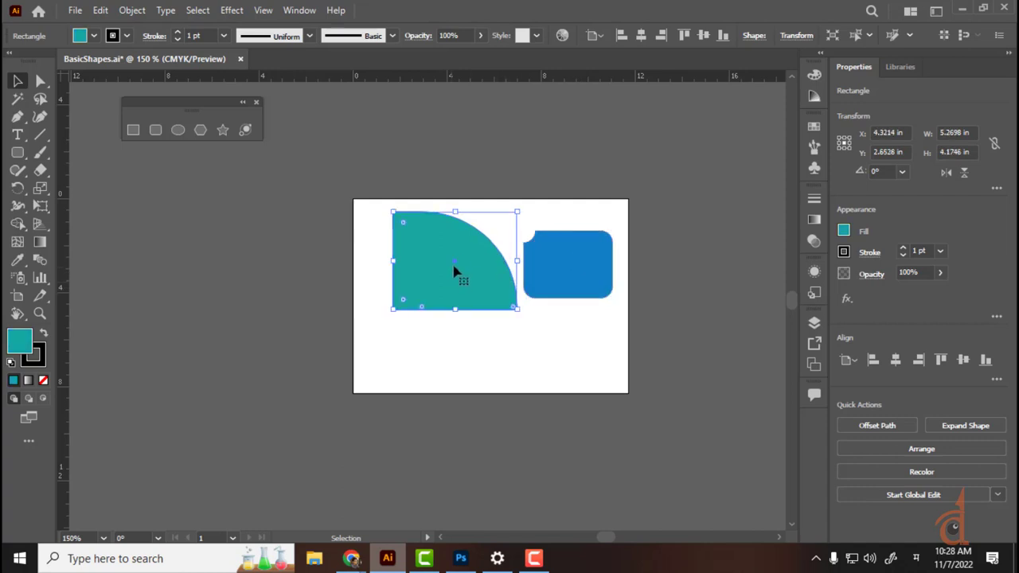
click(748, 35)
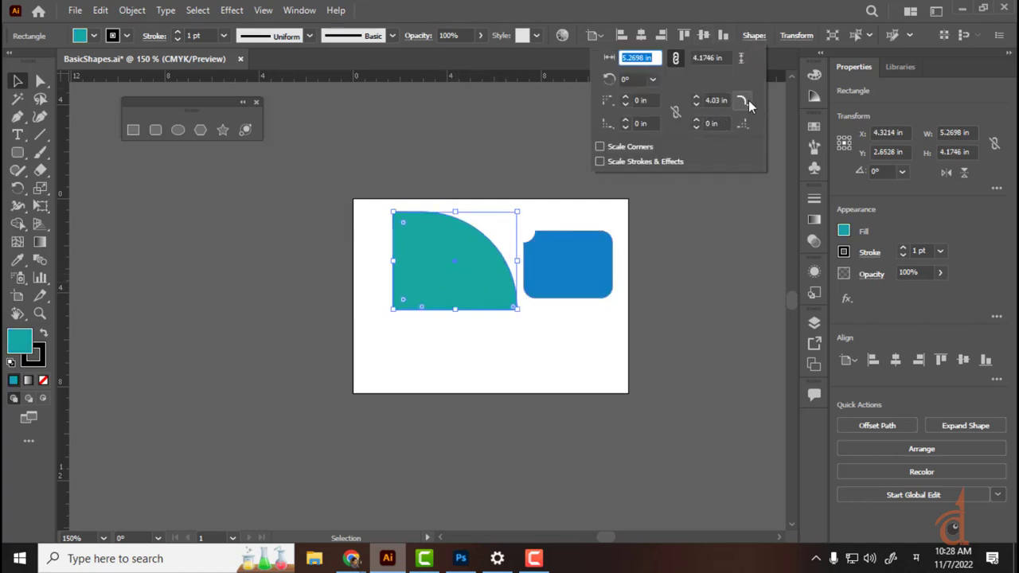
click(748, 100)
click(747, 122)
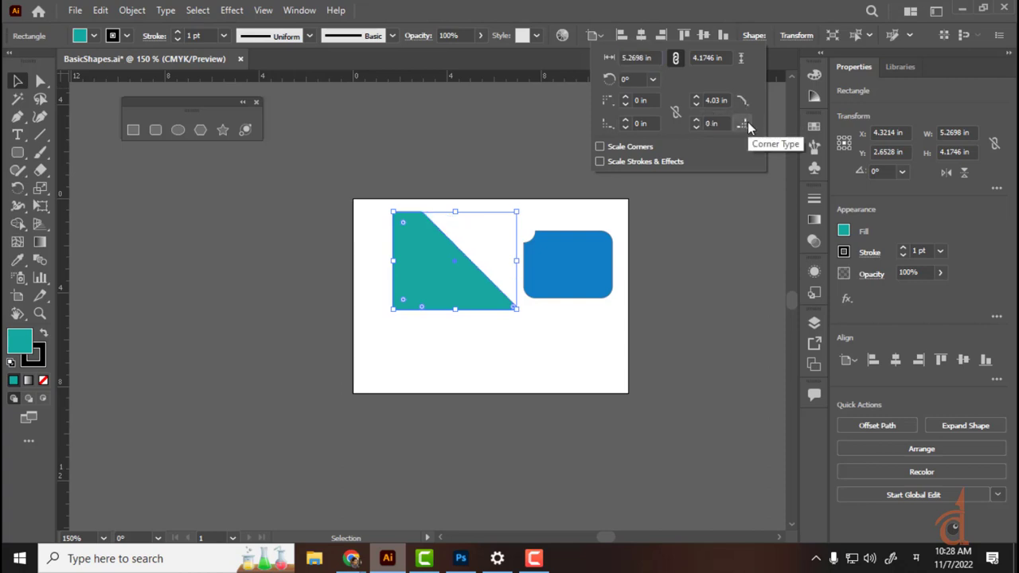
click(742, 100)
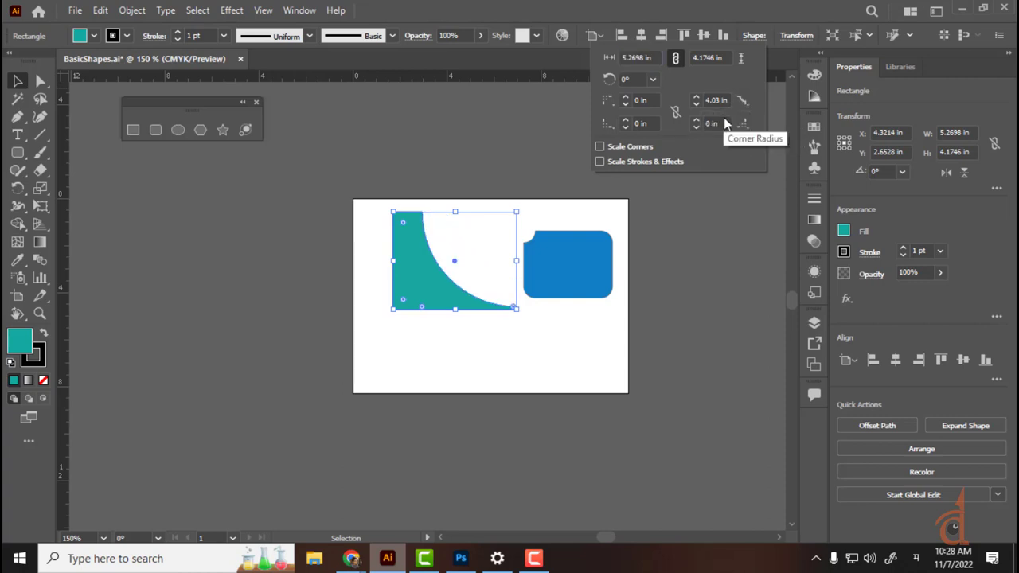
click(550, 354)
Step: Move the teal shape left and down, delete the blue rounded rectangle, and zoom in
drag(440, 304, 433, 347)
drag(562, 259, 548, 173)
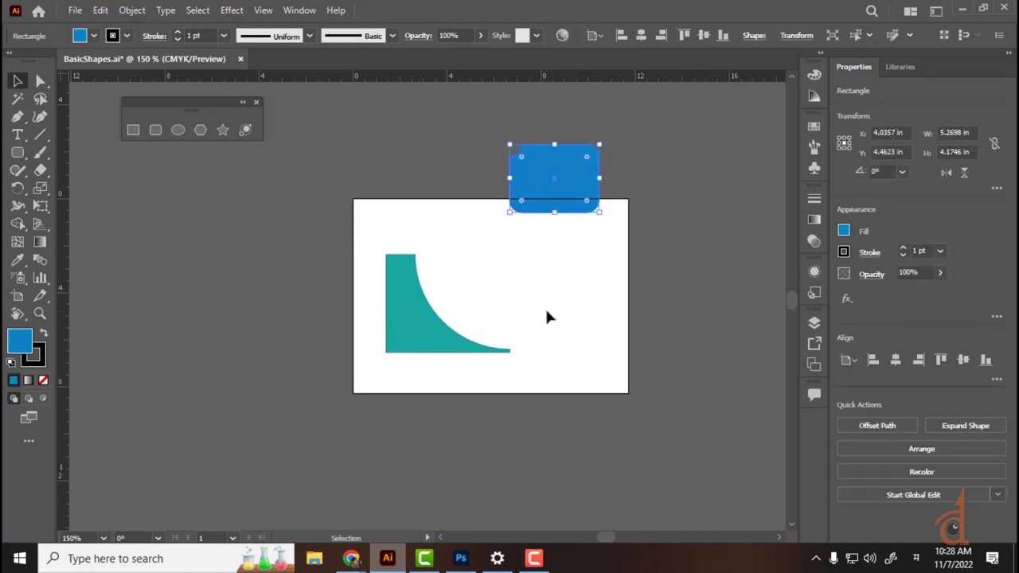
key(Delete)
key(ctrl+equal)
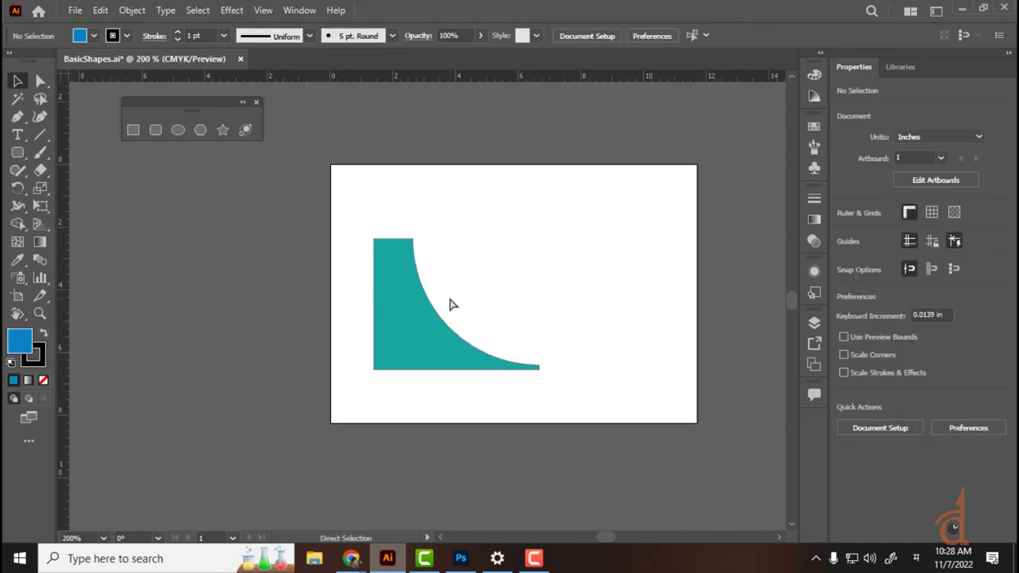
Step: In a new Chrome tab, switch input to English and search Google for 'basic logo'
mouse_move(351, 558)
click(339, 493)
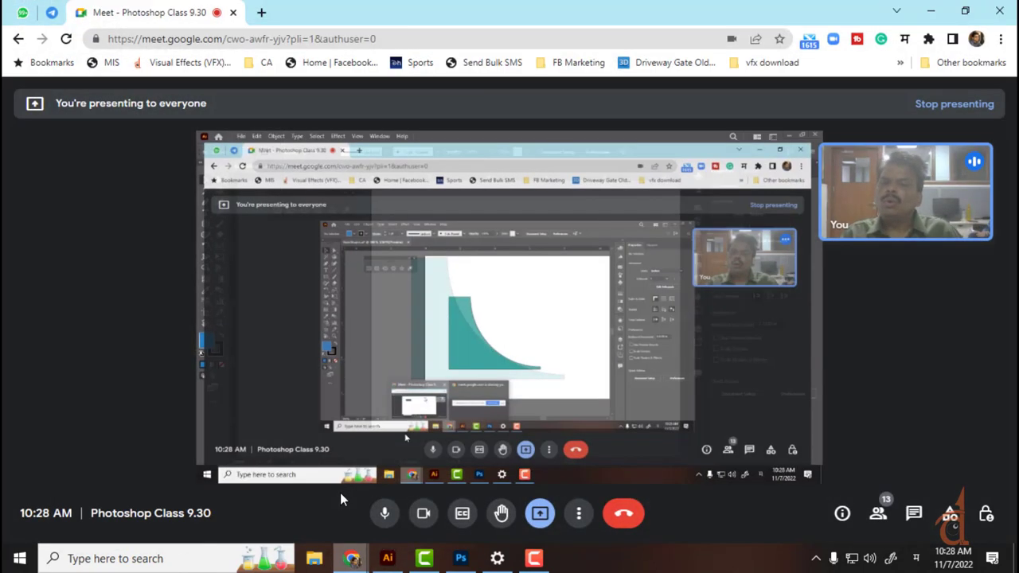
click(261, 12)
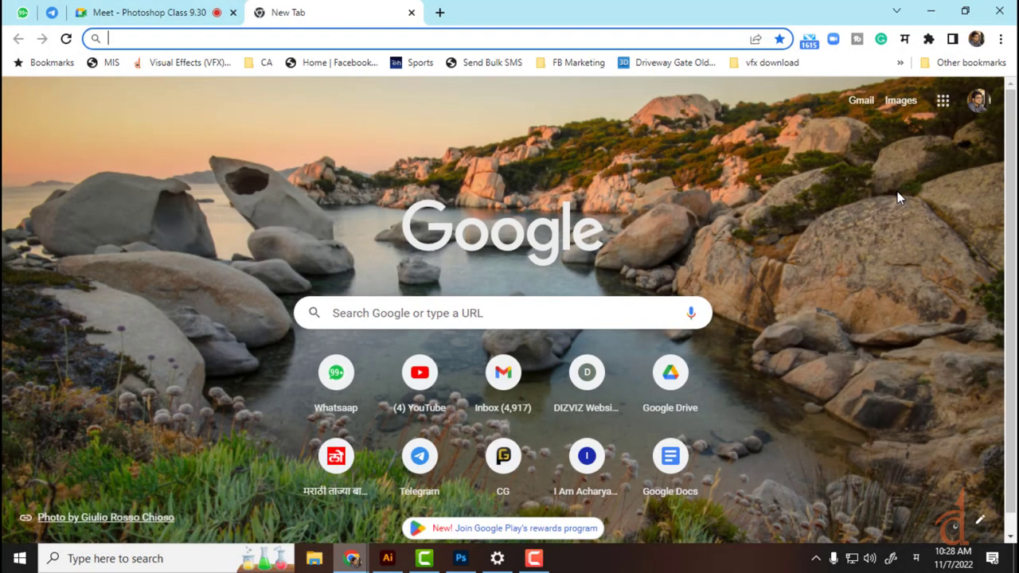
text(ba)
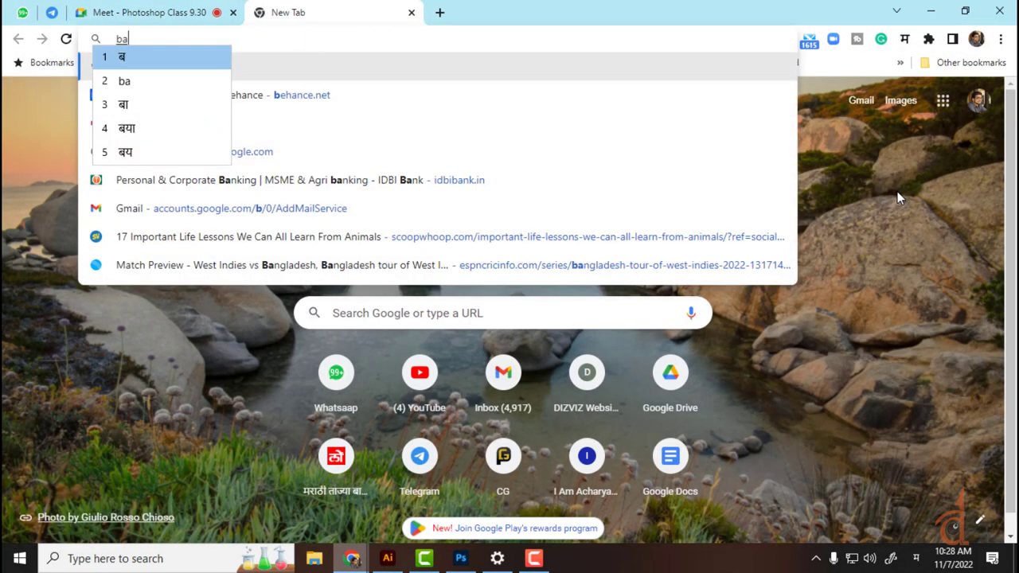
text(sic logo)
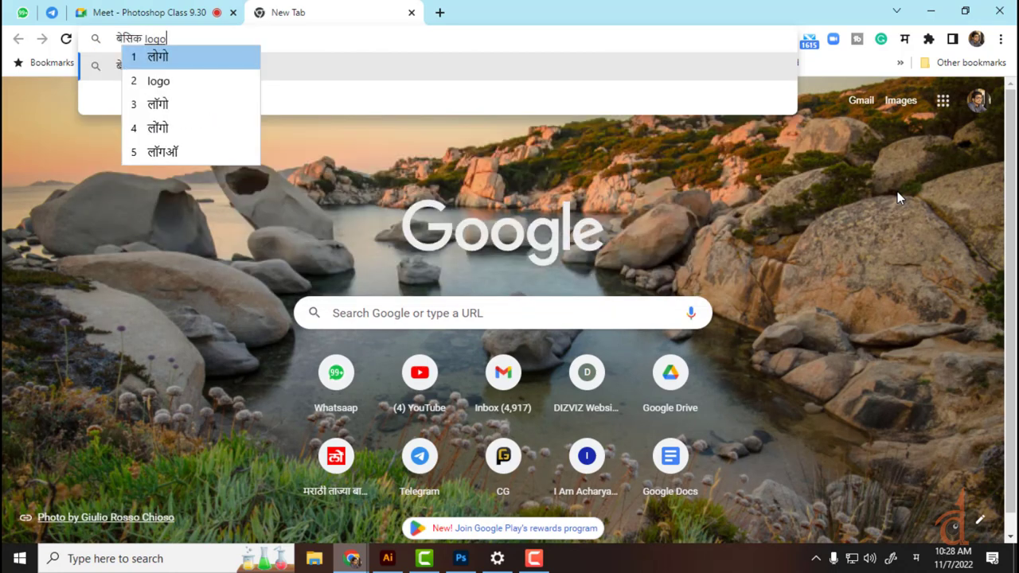
click(916, 558)
click(884, 427)
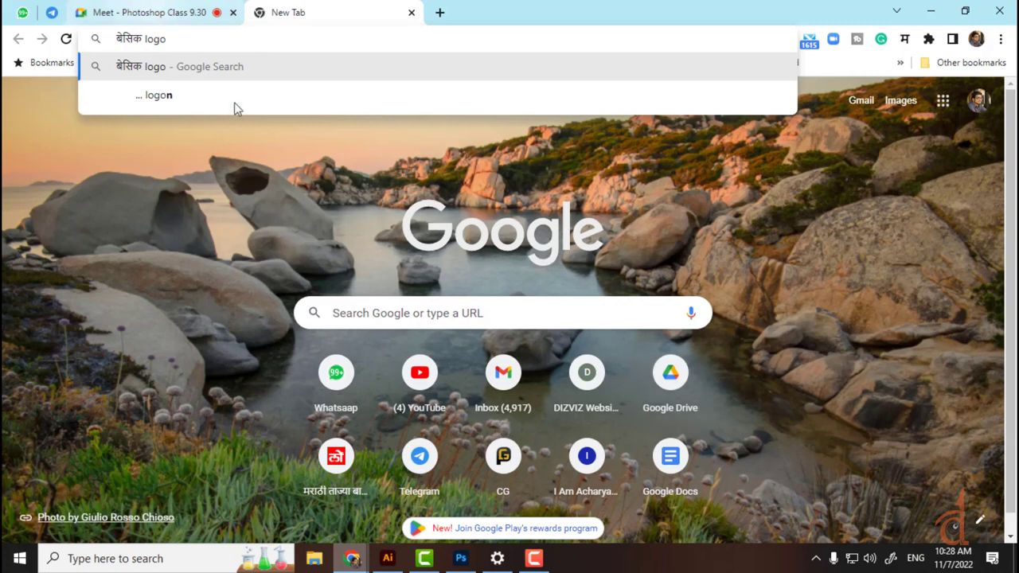
click(180, 37)
text(basic logo)
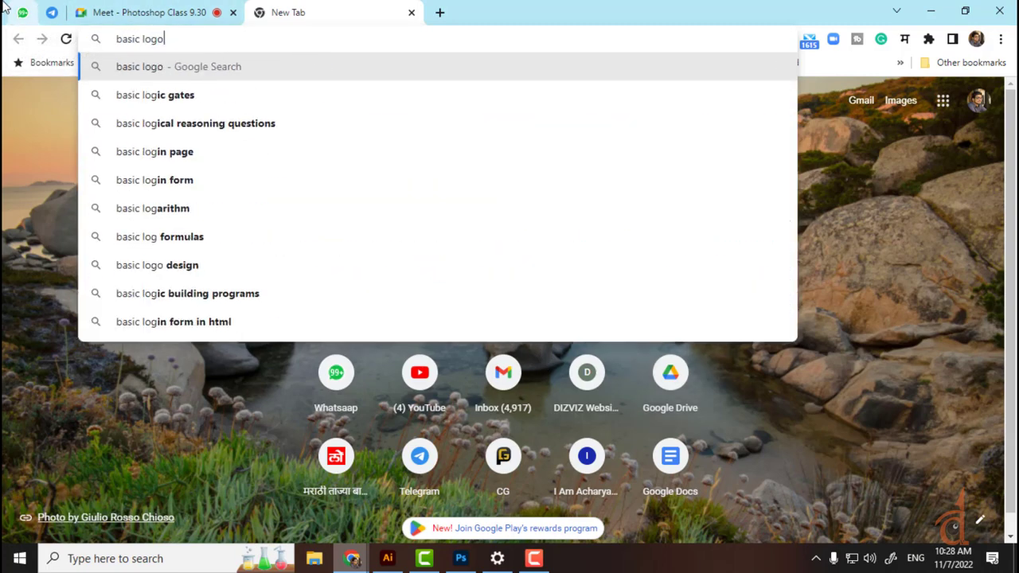
key(Return)
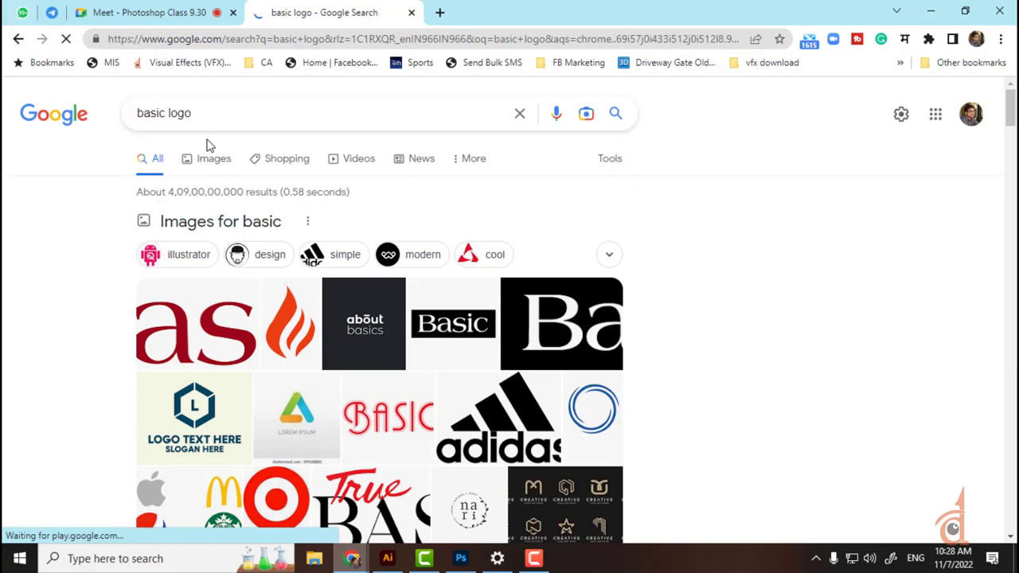
Step: Browse the Google Images results for 'basic logo', then return to Illustrator
click(210, 163)
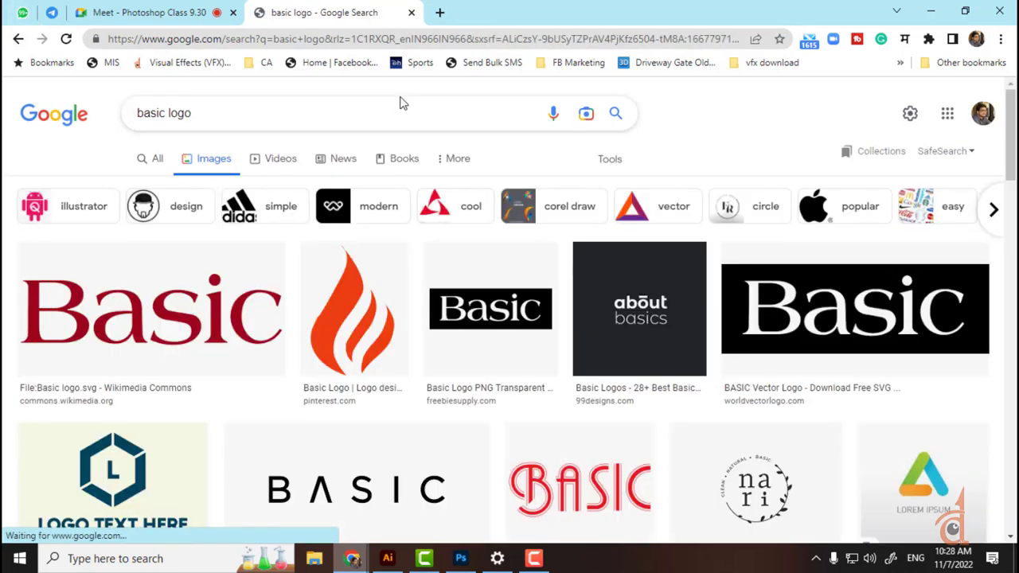
scroll(362, 163, down, 2)
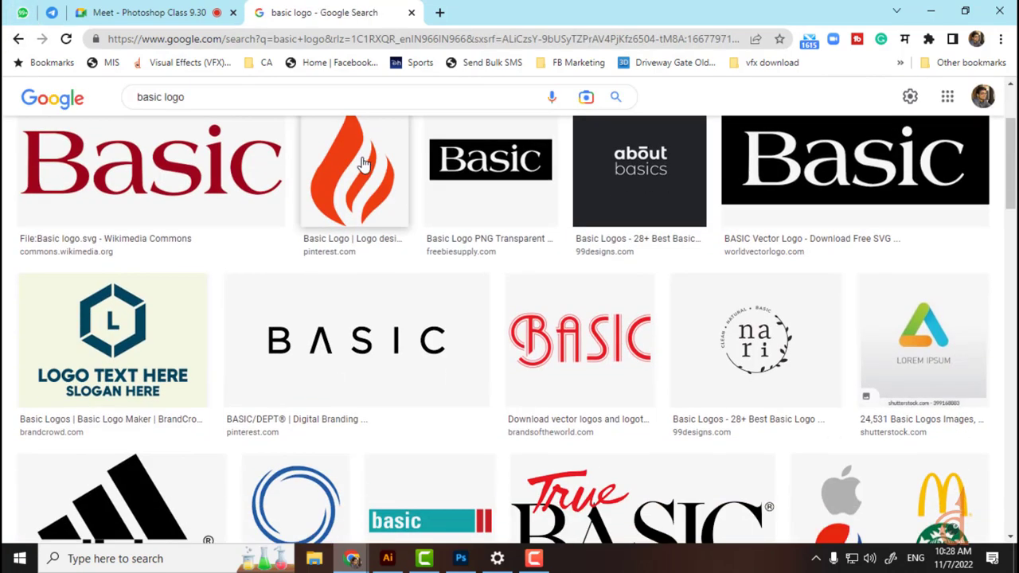
scroll(362, 163, down, 3)
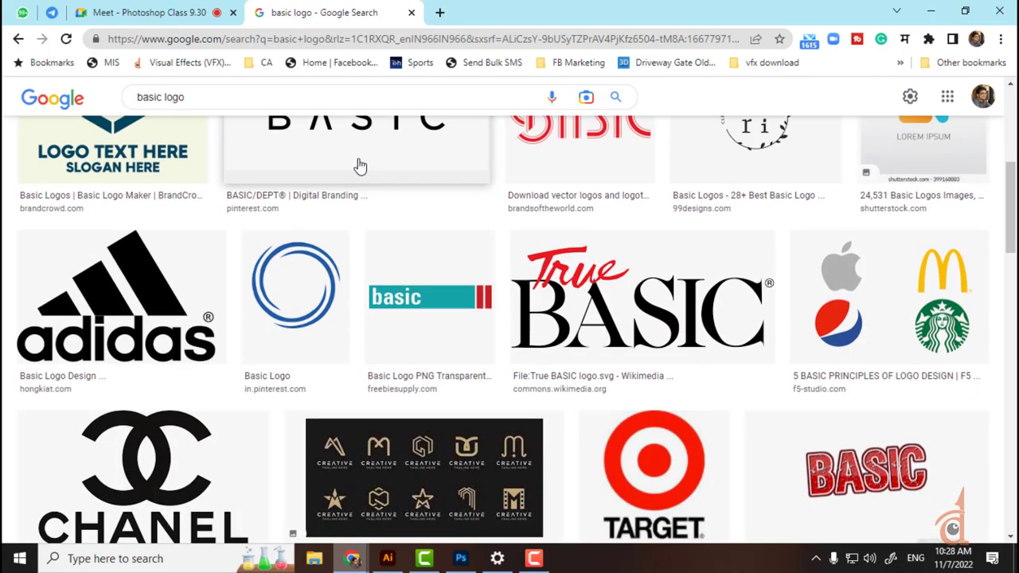
scroll(279, 187, down, 4)
scroll(167, 199, up, 3)
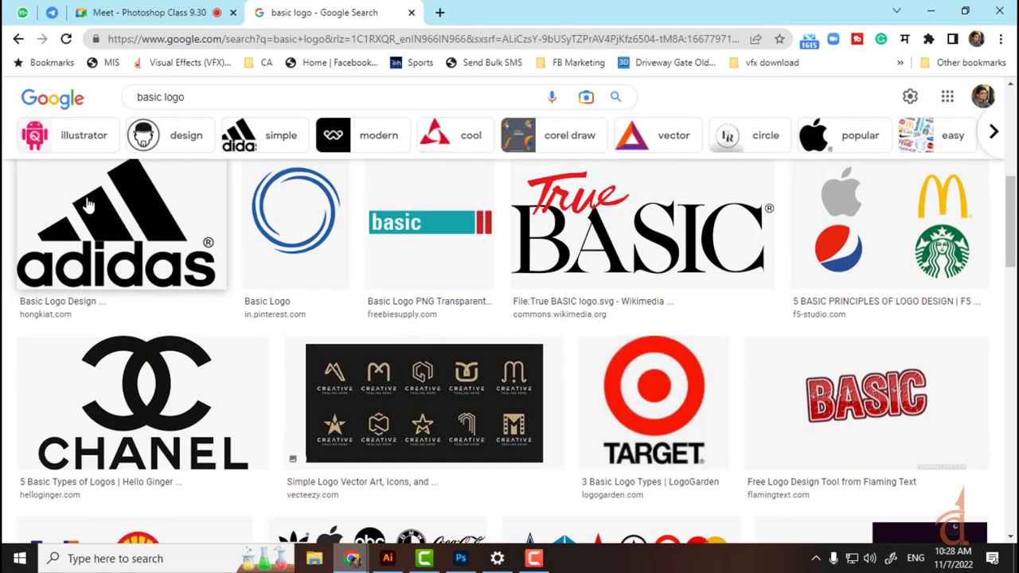
scroll(94, 205, down, 6)
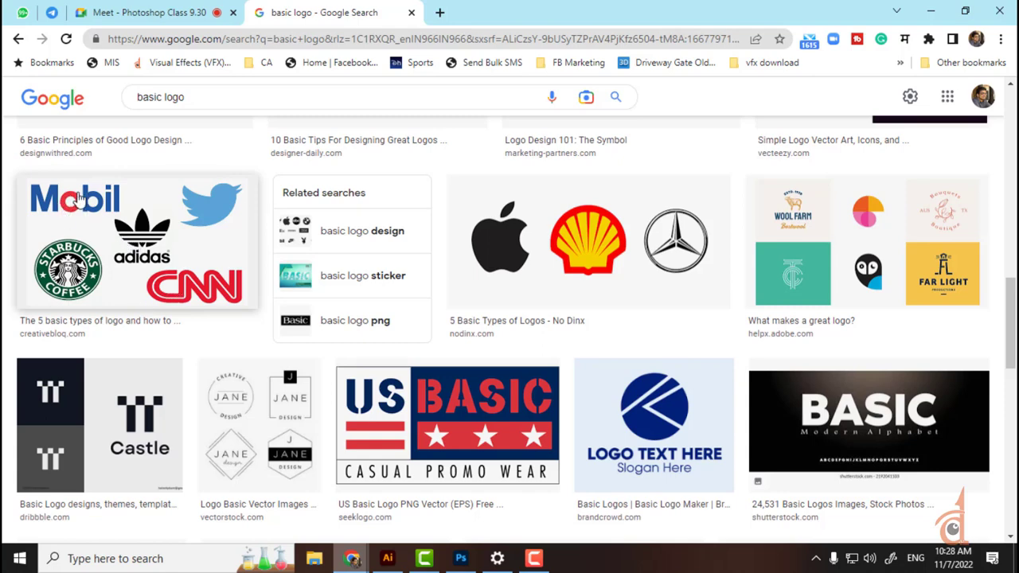
scroll(495, 311, down, 2)
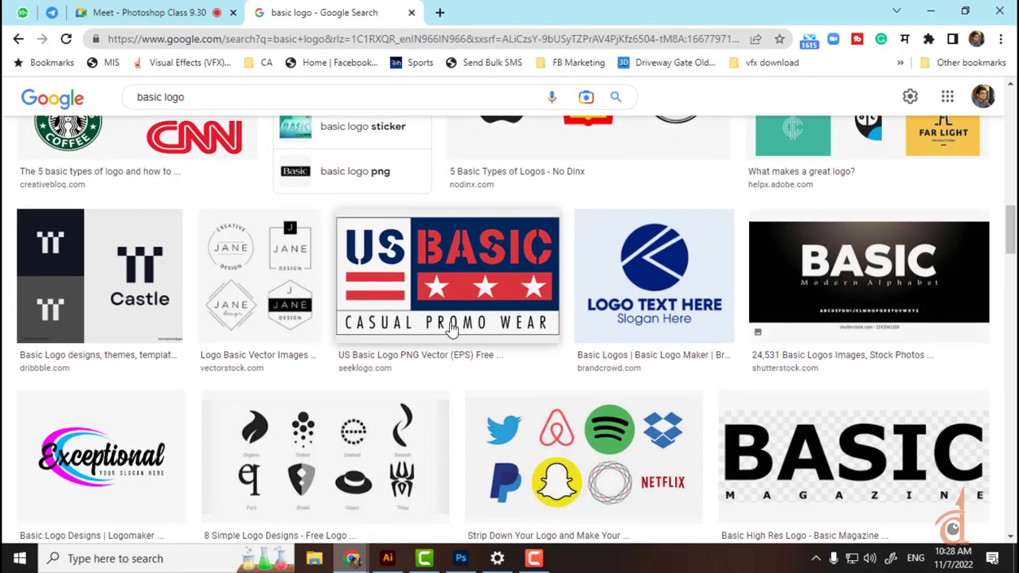
scroll(451, 330, down, 5)
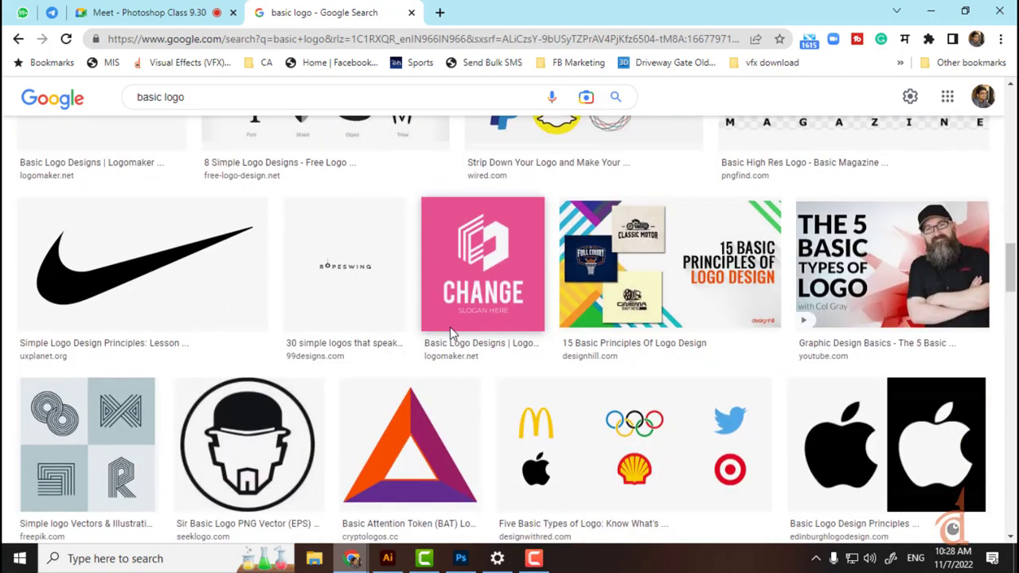
scroll(411, 348, down, 1)
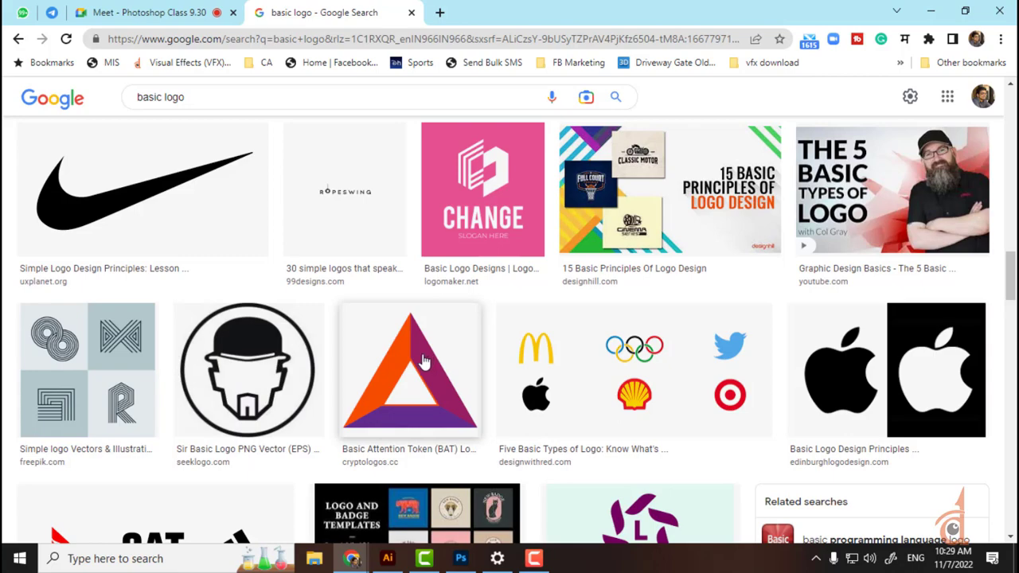
scroll(409, 364, down, 4)
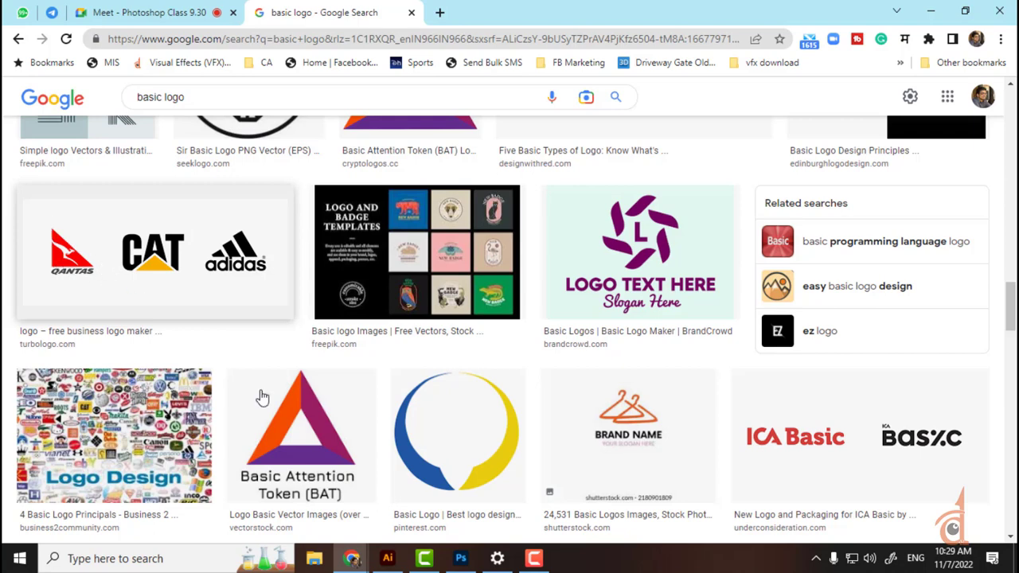
click(400, 563)
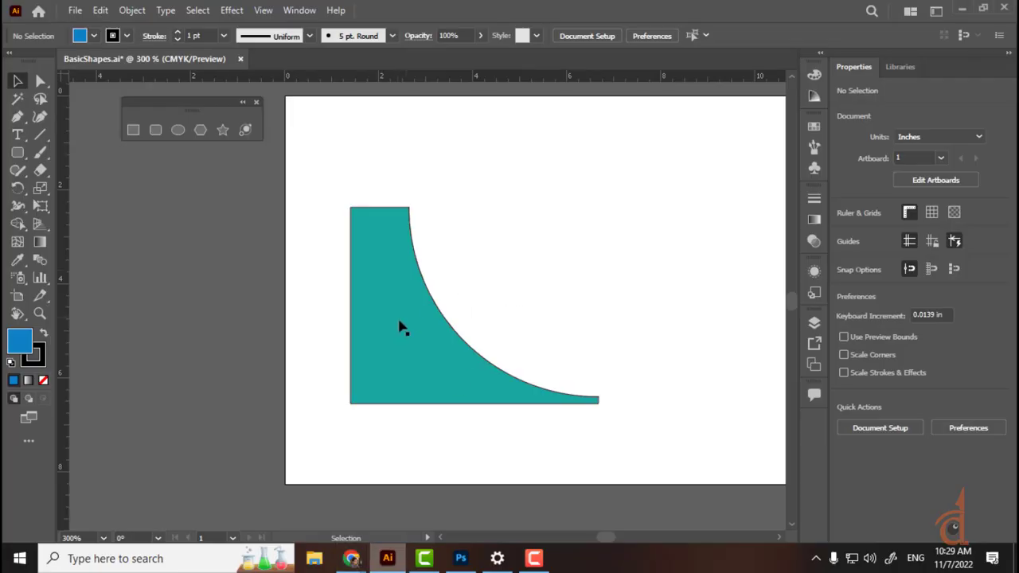
Step: Move the teal shape to the left edge and draw a 2.37 × 2.05 in triangle near the top centre
drag(401, 327, 118, 348)
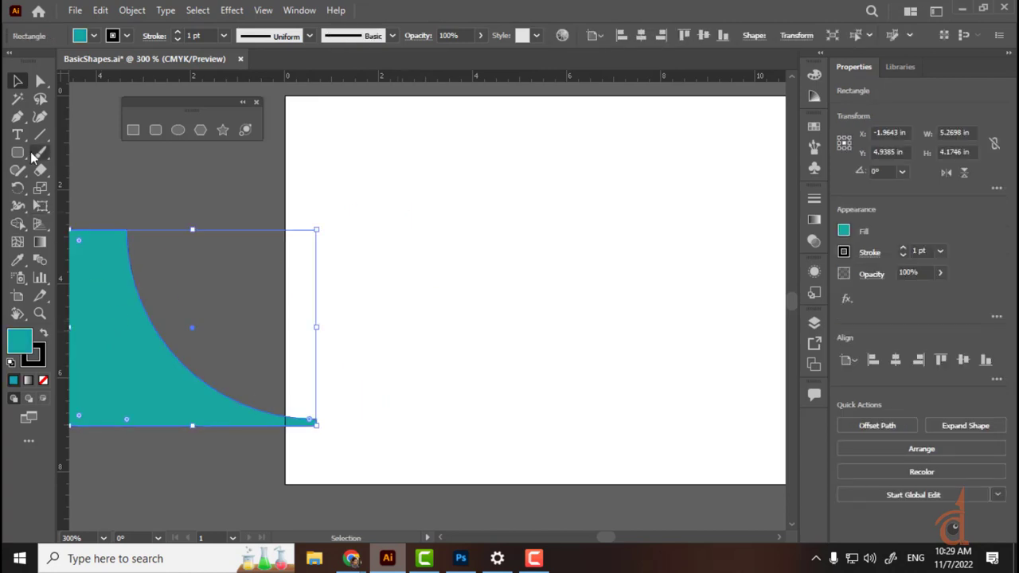
click(199, 130)
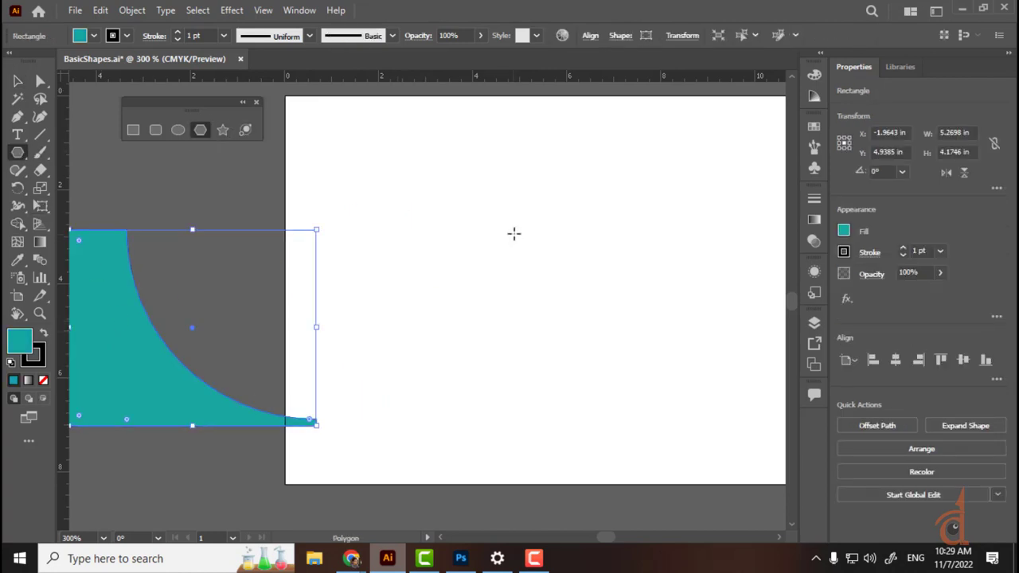
drag(514, 232, 576, 217)
key(Down)
key(Down)
key(Down)
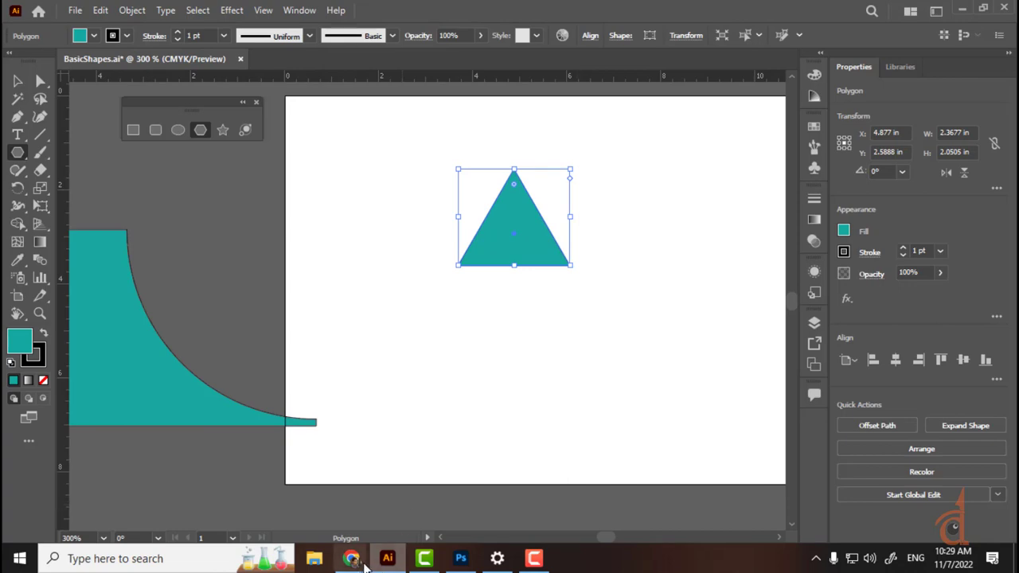
click(262, 485)
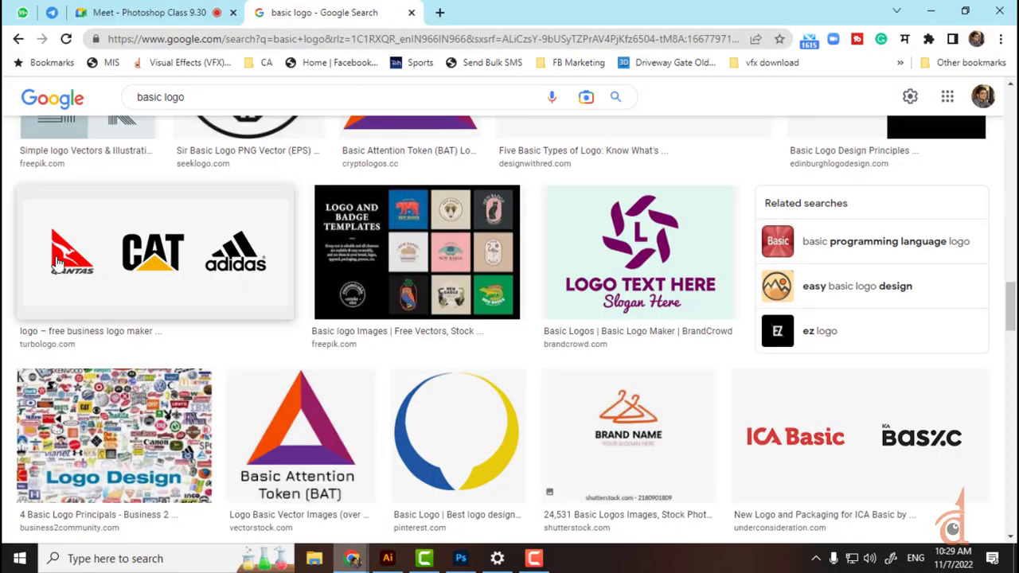
Step: Quit Photoshop without saving the Article in Loksatta.jpeg sketch and return to BasicShapes.ai
click(461, 558)
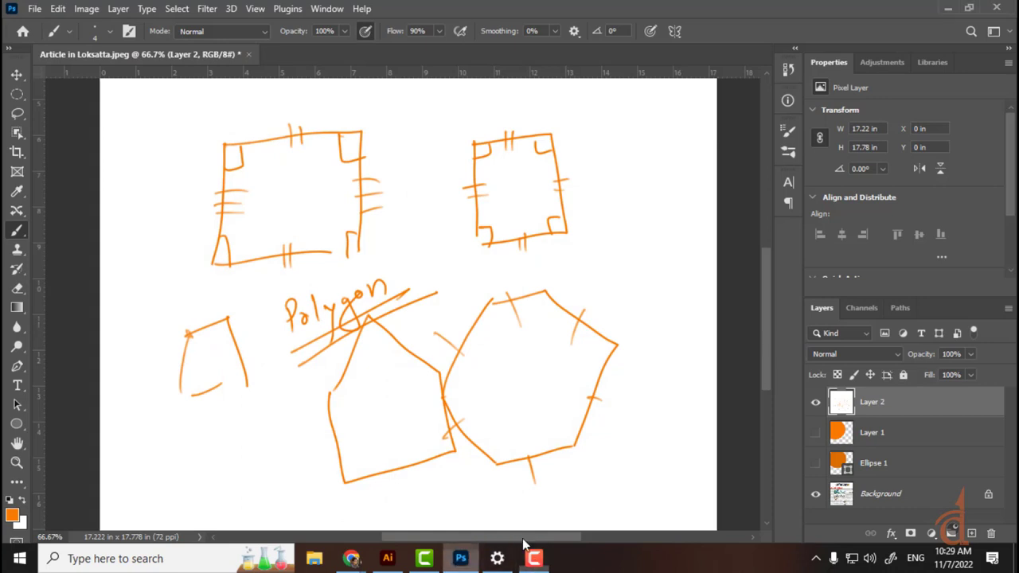
click(996, 8)
click(504, 217)
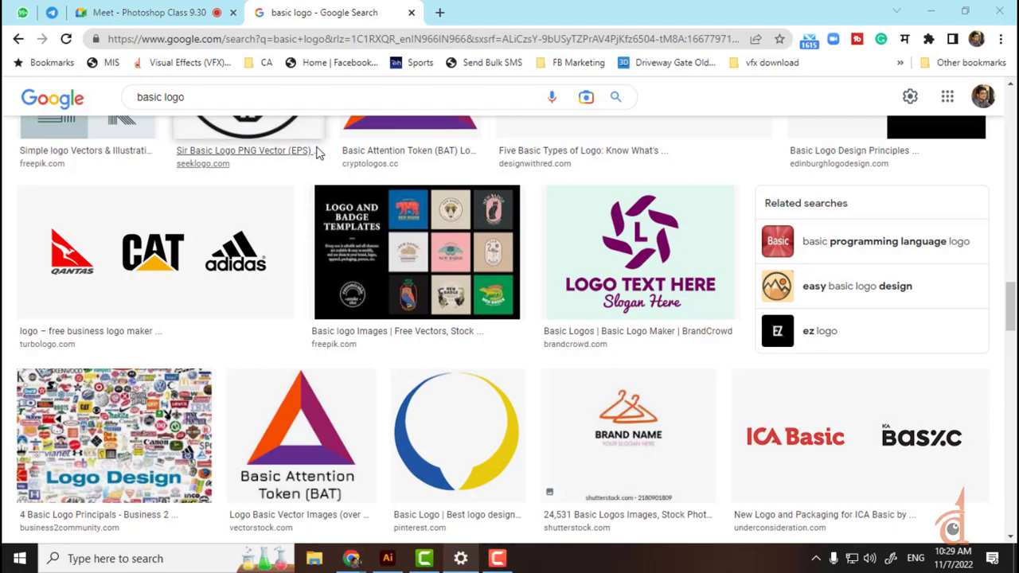
click(398, 560)
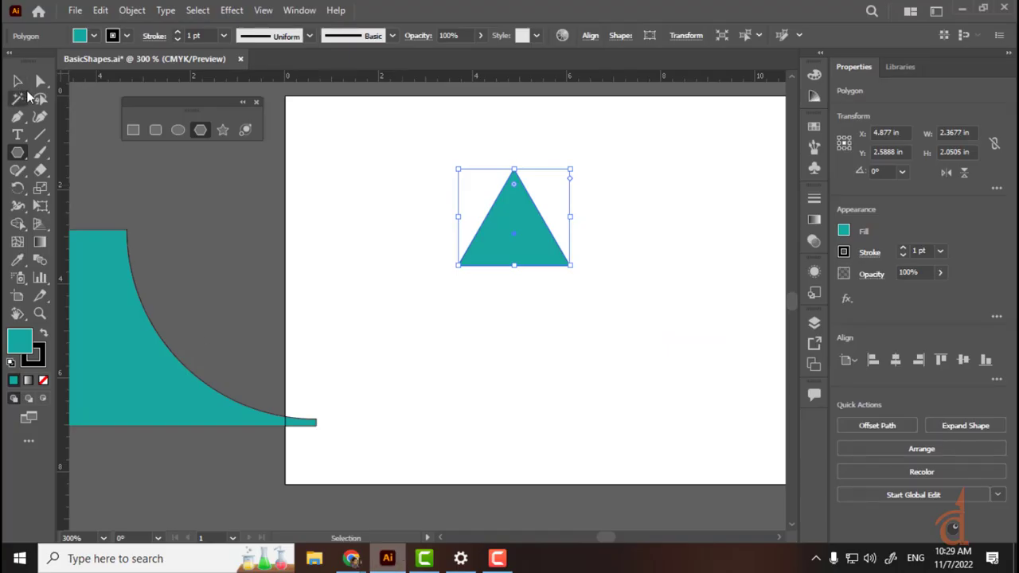
Step: Zoom to 400% and drag the teal triangle lower on the artboard
click(19, 82)
click(398, 207)
click(519, 245)
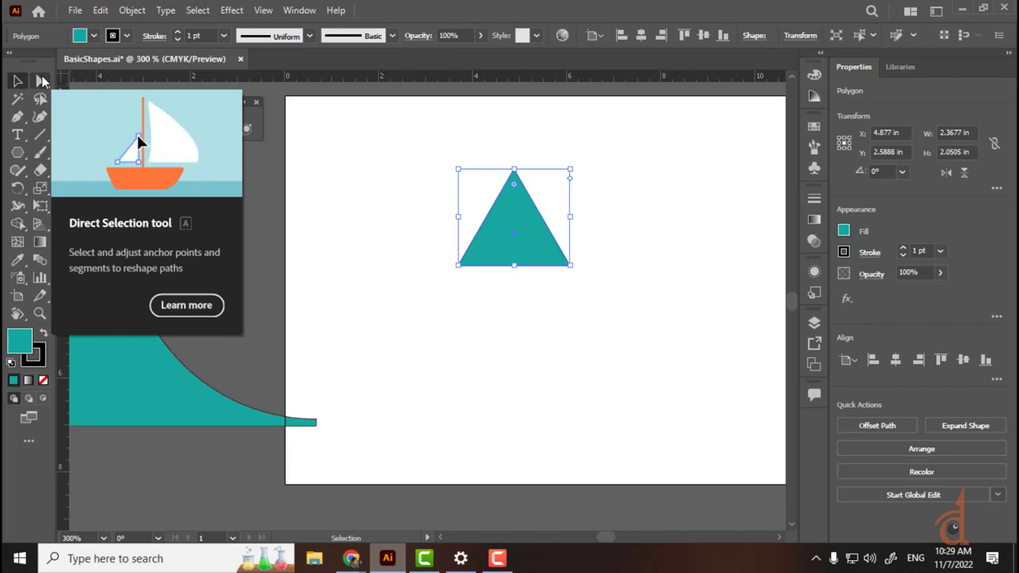
key(ctrl+plus)
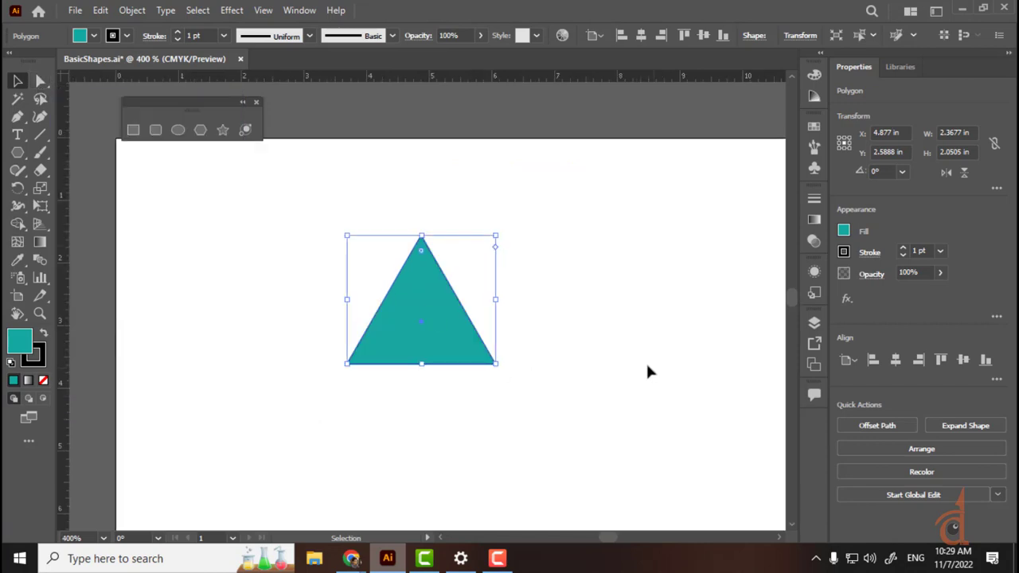
drag(609, 366, 651, 285)
drag(475, 267, 460, 453)
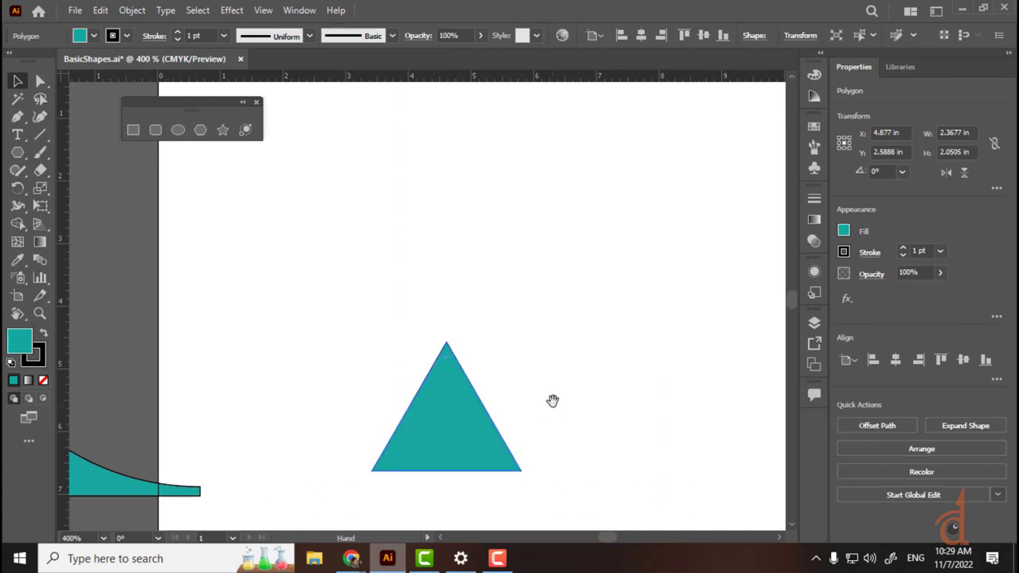
drag(552, 401, 555, 339)
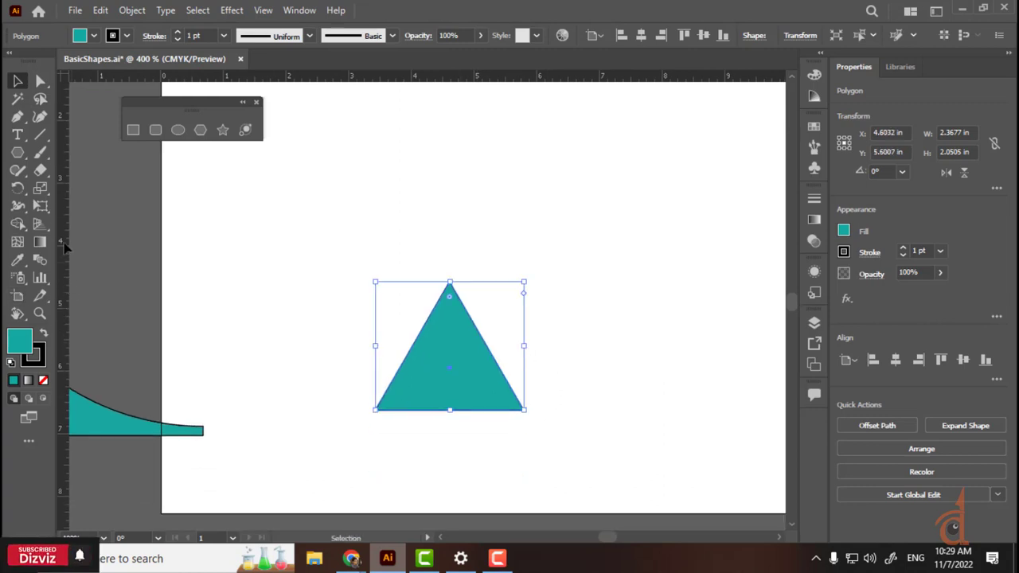
Step: Toggle the rulers and pull a vertical guide to 3.375 in at the triangle's left corner
key(a)
key(ctrl+r)
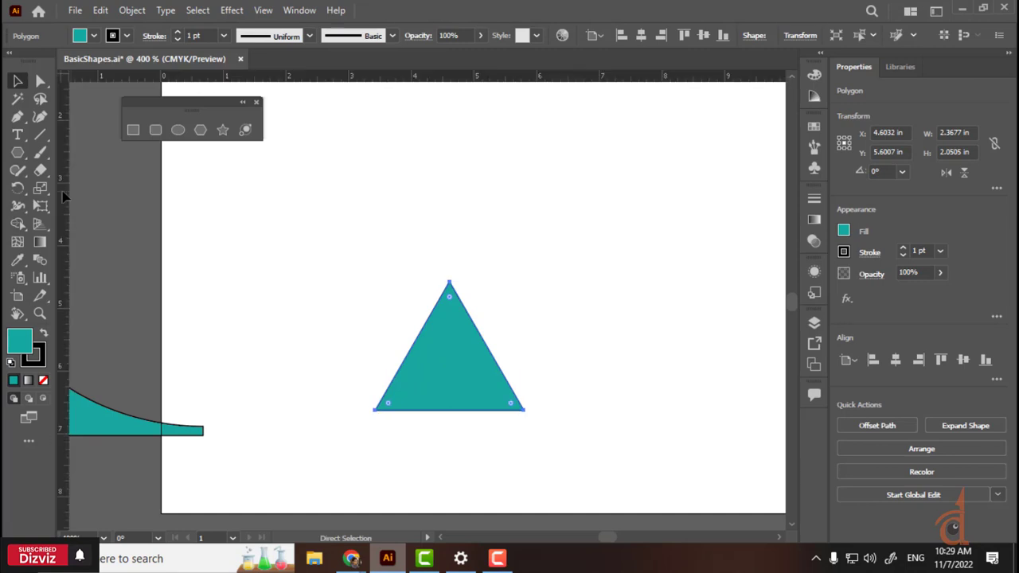
key(ctrl+r)
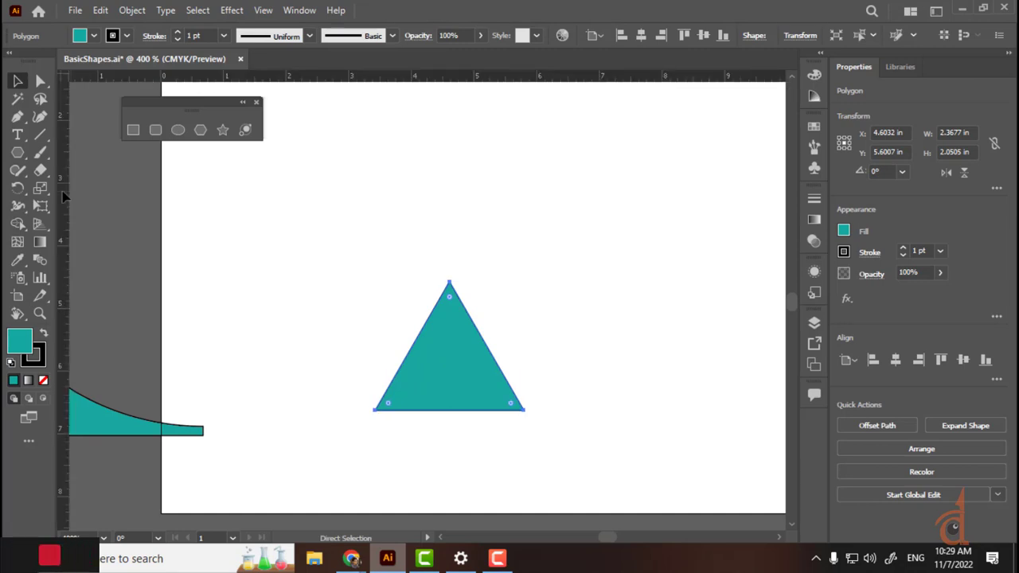
key(v)
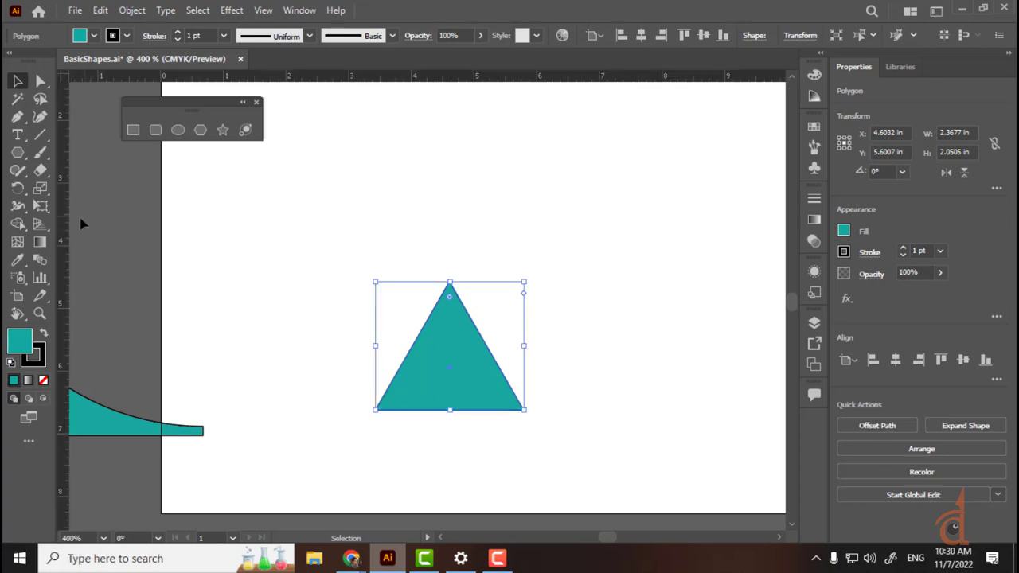
drag(66, 230, 402, 284)
Step: Add a horizontal guide at 4.1458 in just above the triangle's apex
click(307, 390)
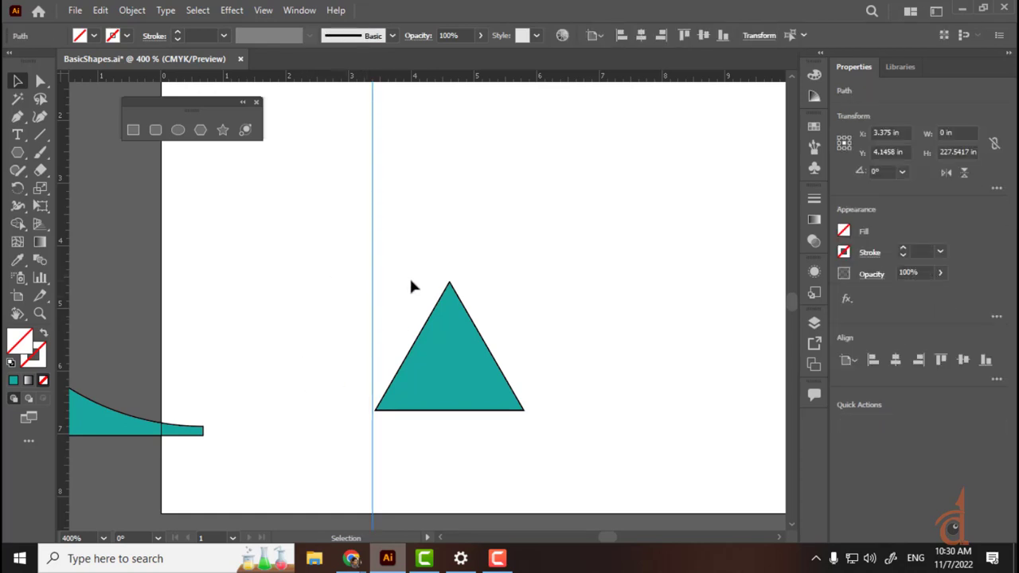
drag(486, 134, 478, 226)
click(288, 221)
drag(403, 80, 429, 268)
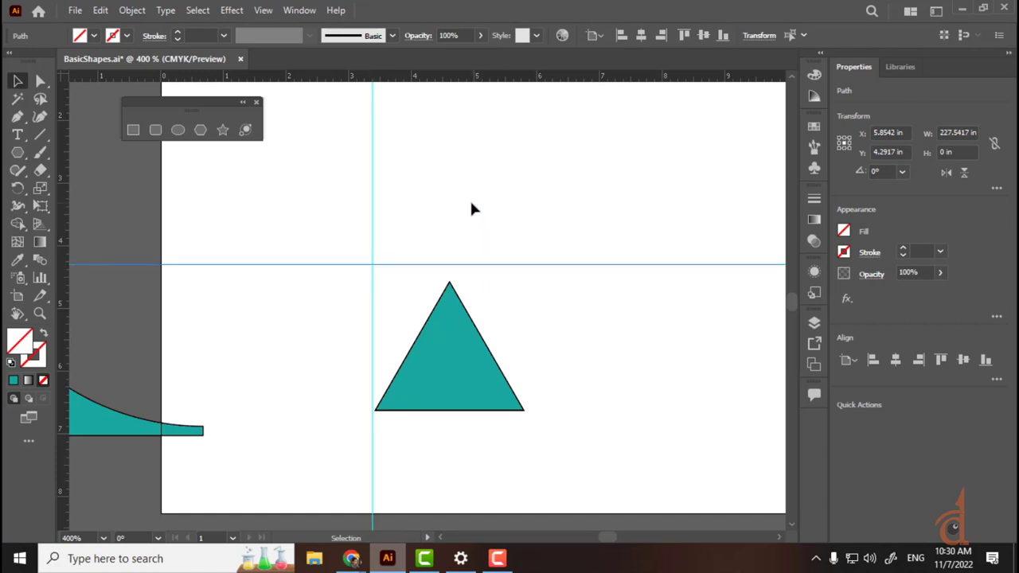
Step: Check the guides by selecting them, then add a second vertical guide at 5 in
drag(543, 195, 313, 265)
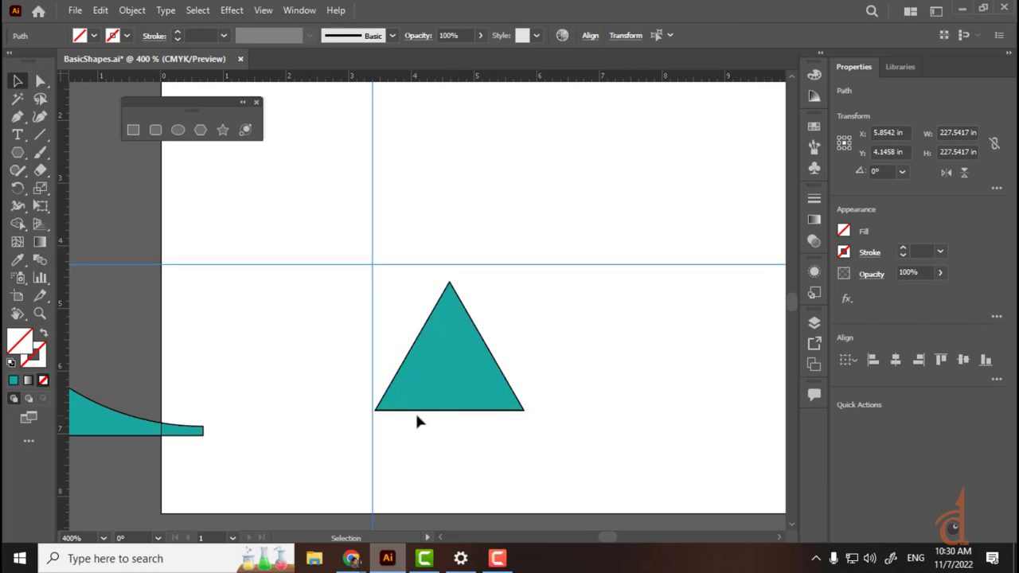
click(552, 317)
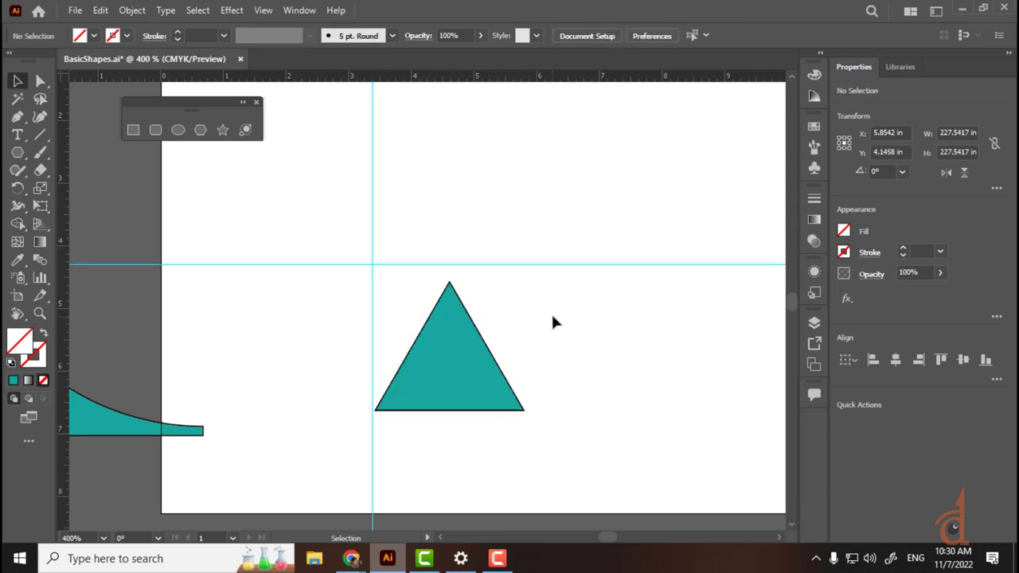
click(455, 401)
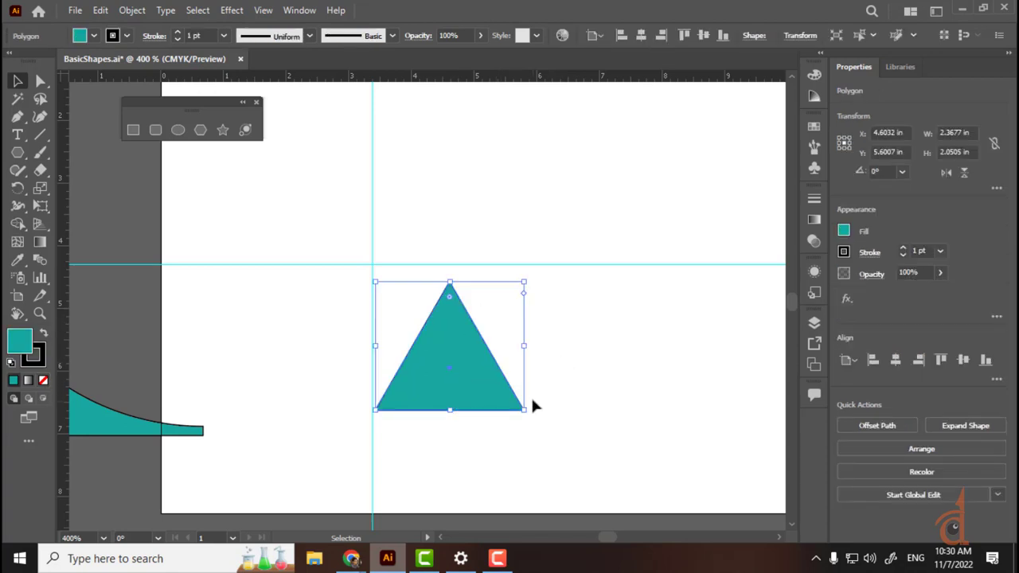
drag(68, 296, 474, 276)
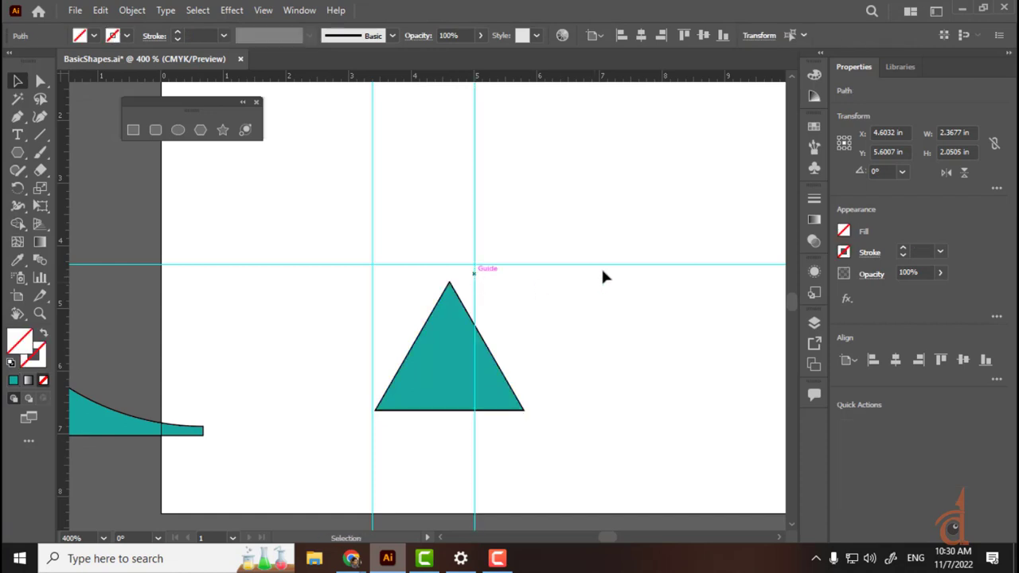
Step: Switch rulers to Centimeters, shift the left guide about 0.59 cm left, and align the triangle's corner to it
right_click(443, 79)
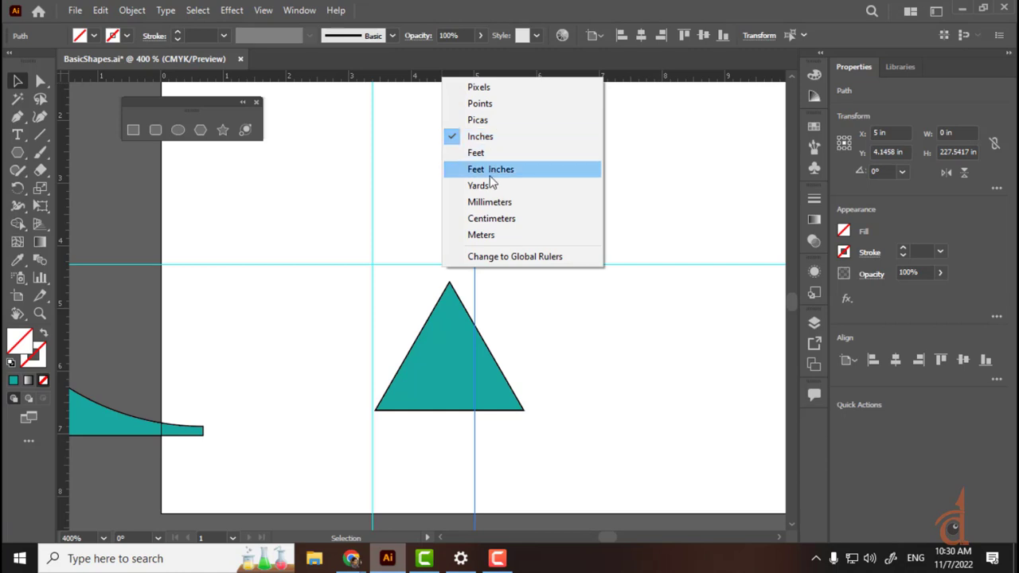
click(493, 221)
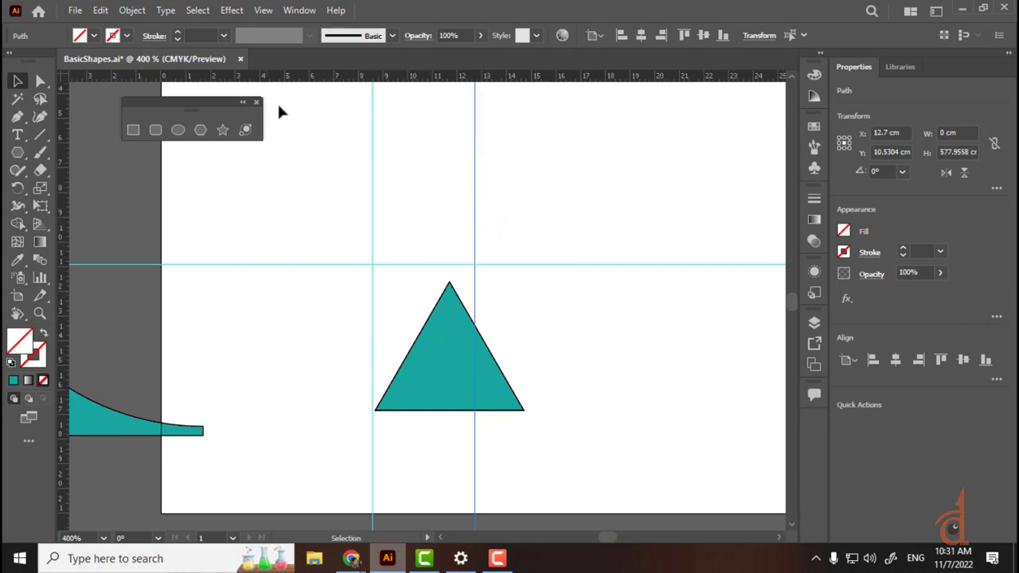
drag(372, 111, 358, 111)
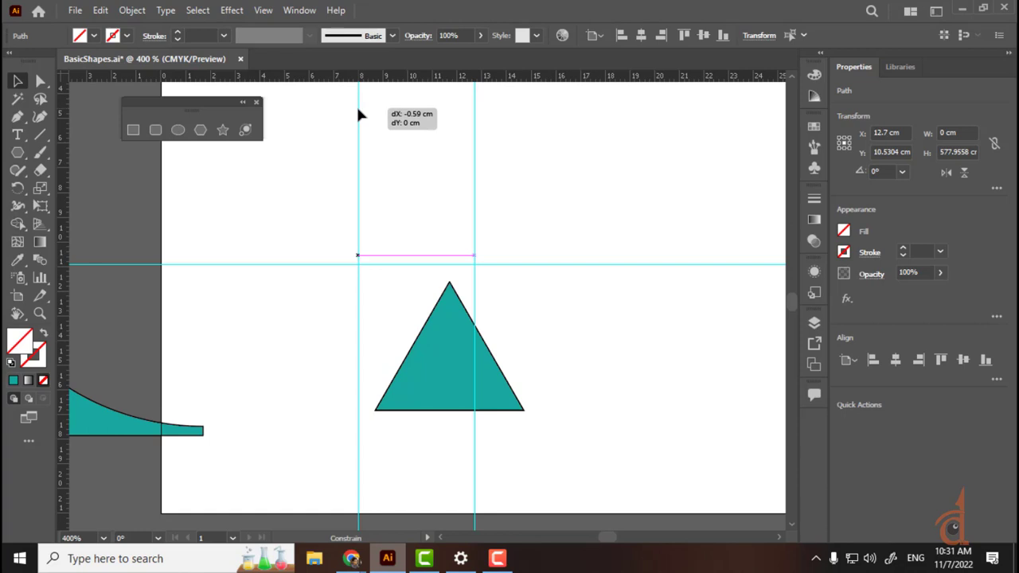
drag(358, 111, 359, 111)
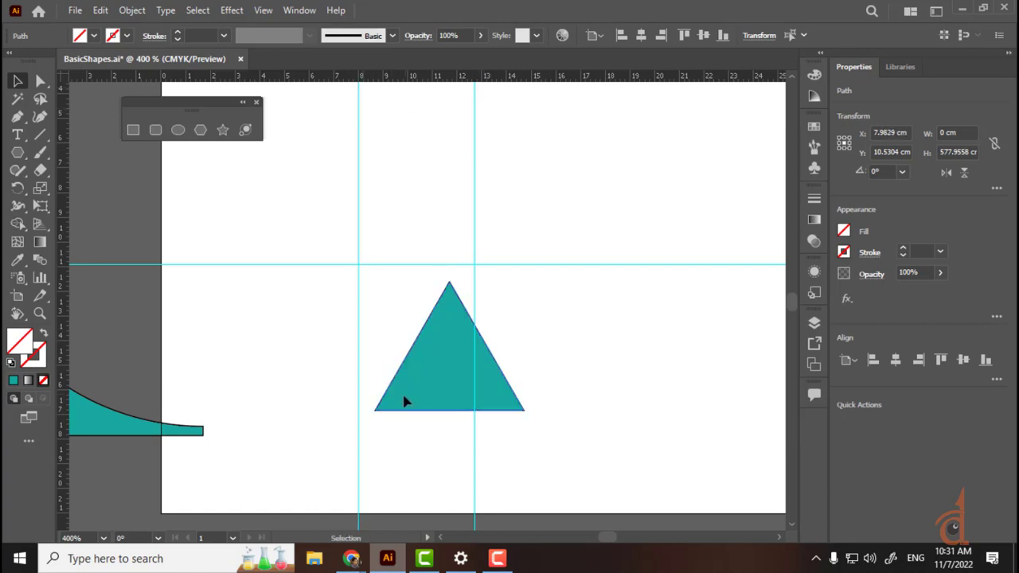
drag(405, 402, 389, 401)
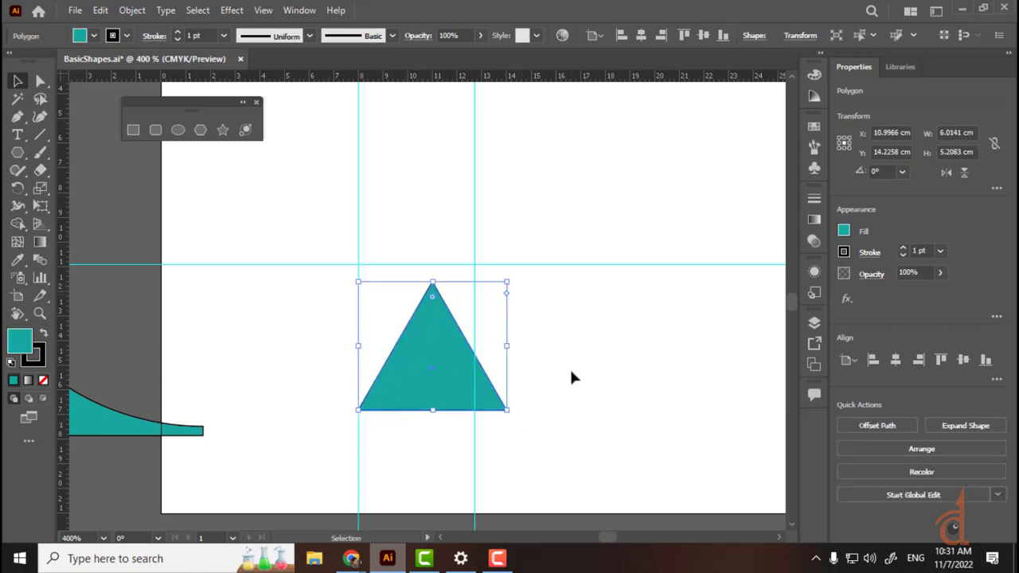
click(528, 374)
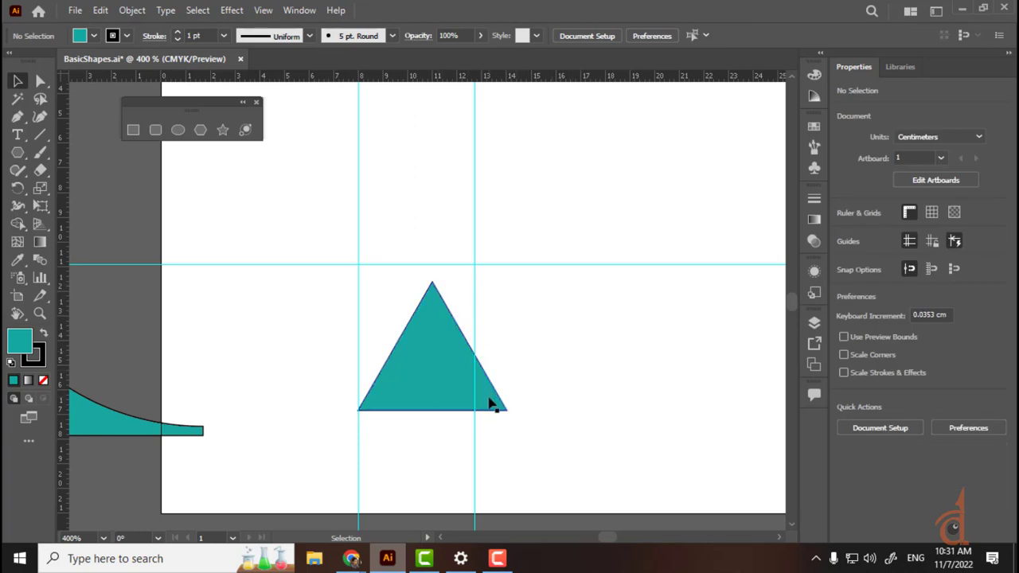
Step: Remove the triangle's outline by setting its Stroke to [None]
click(123, 39)
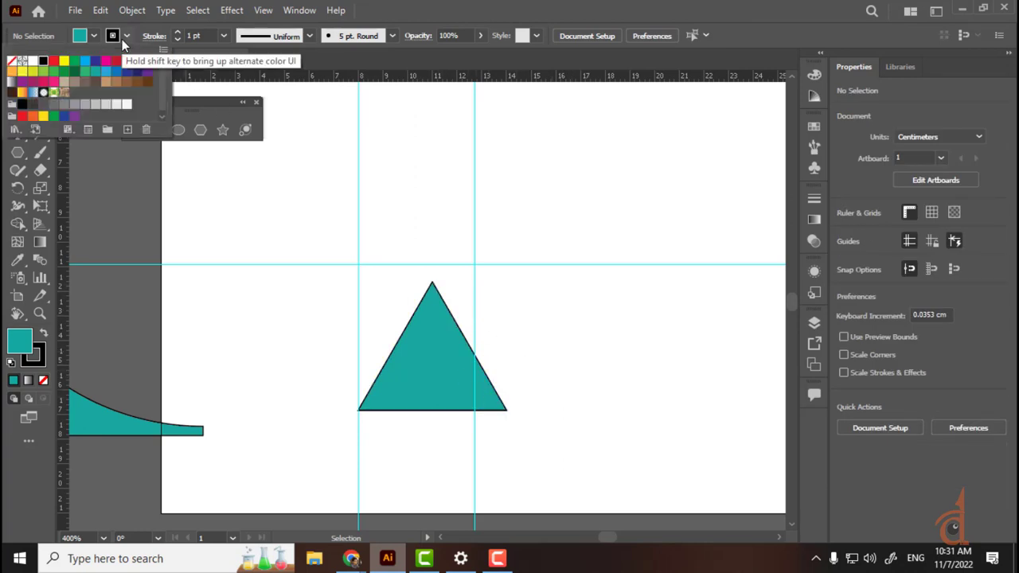
click(11, 63)
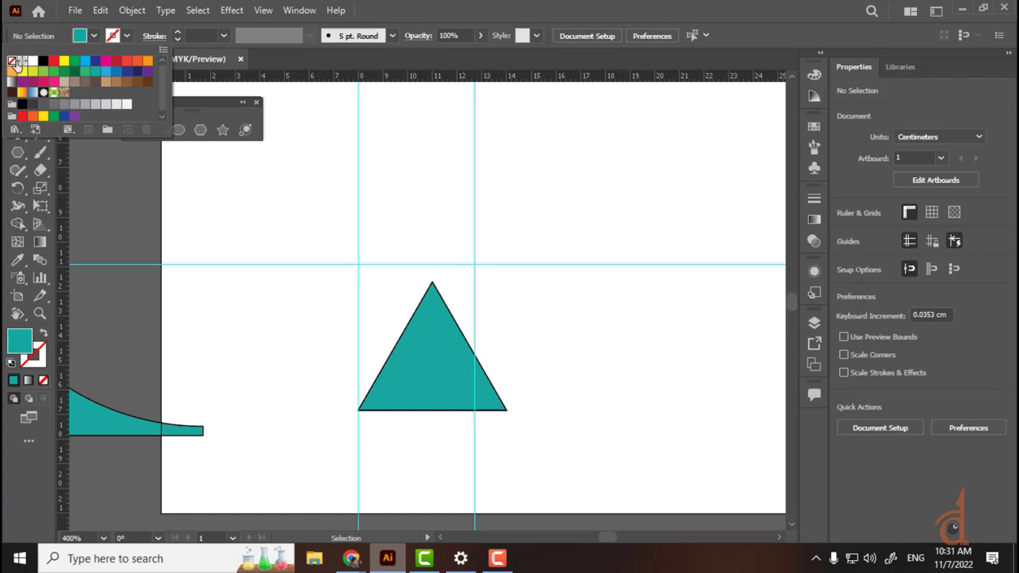
click(414, 364)
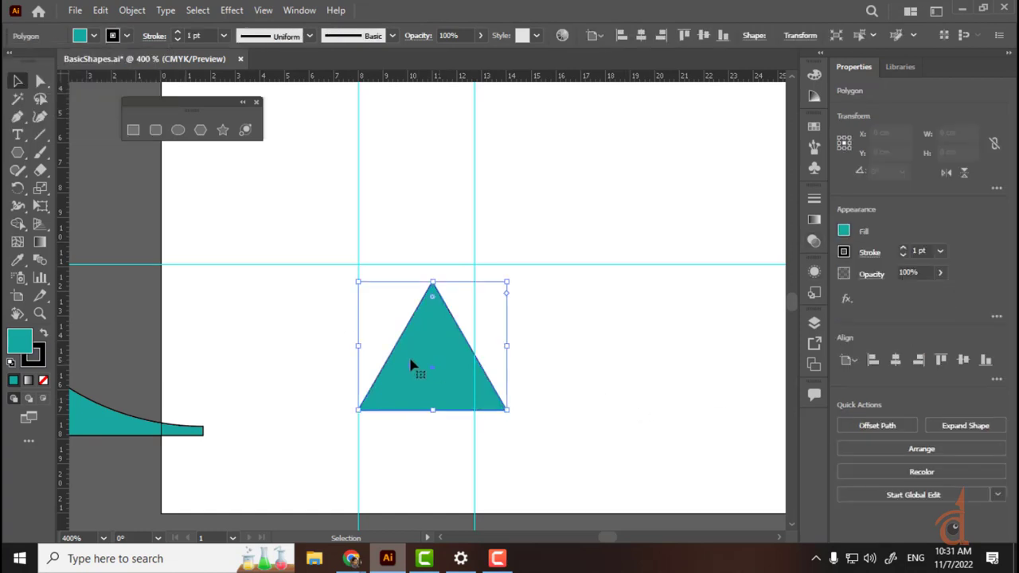
click(126, 36)
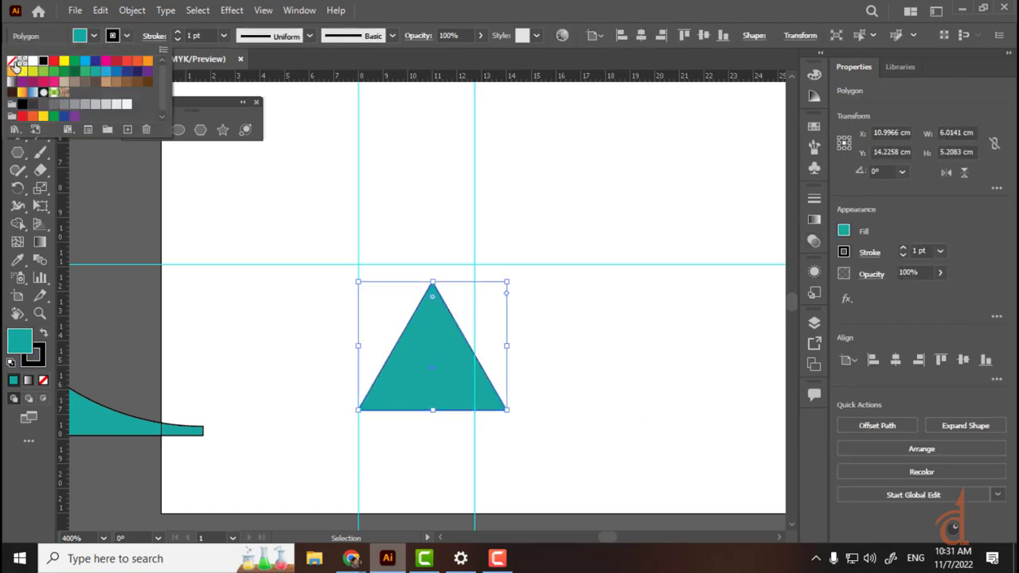
click(11, 63)
click(639, 172)
Step: Fill the triangle with a brown swatch from the Fill dropdown
click(416, 368)
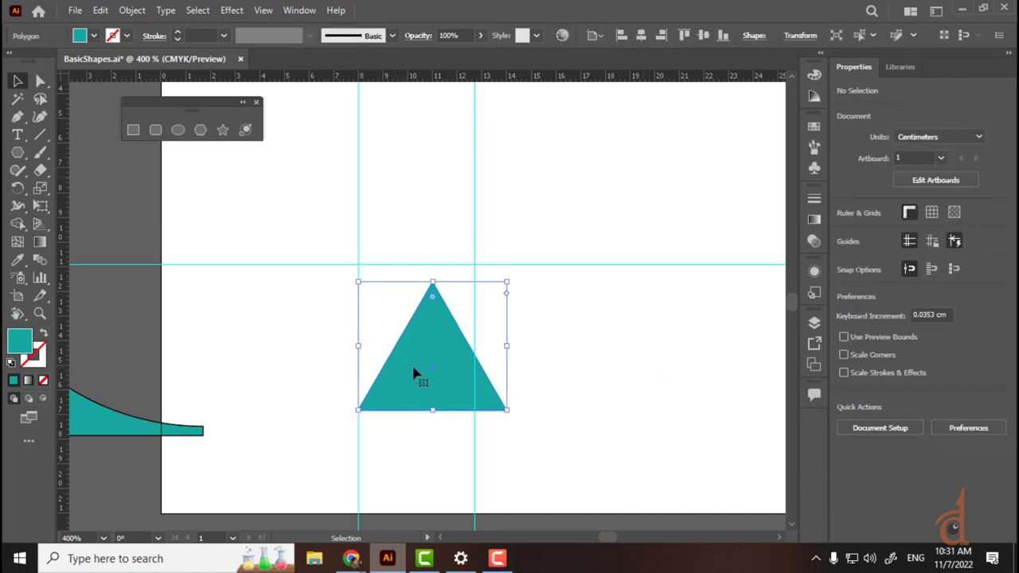
click(94, 36)
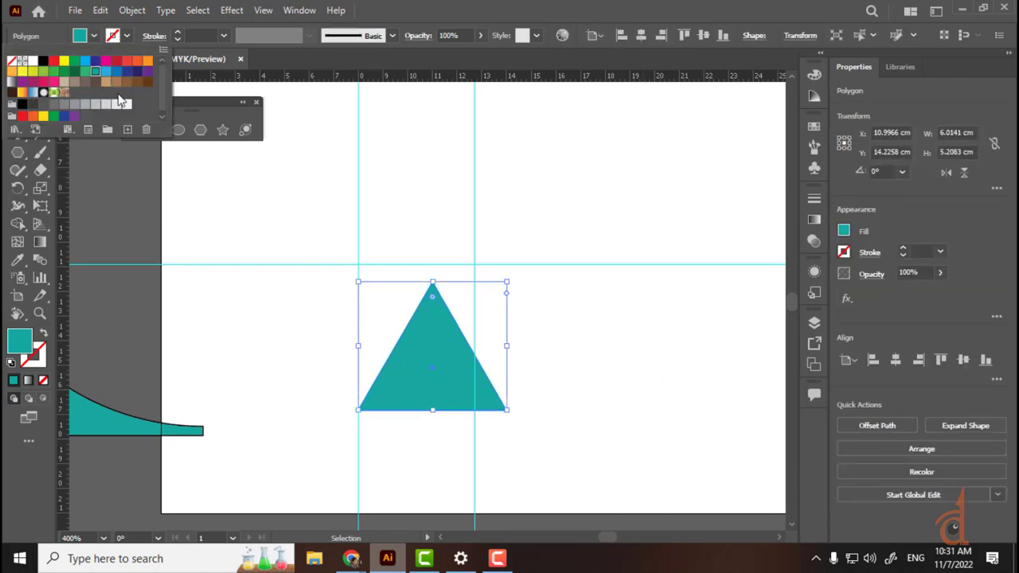
click(147, 82)
click(686, 178)
click(607, 234)
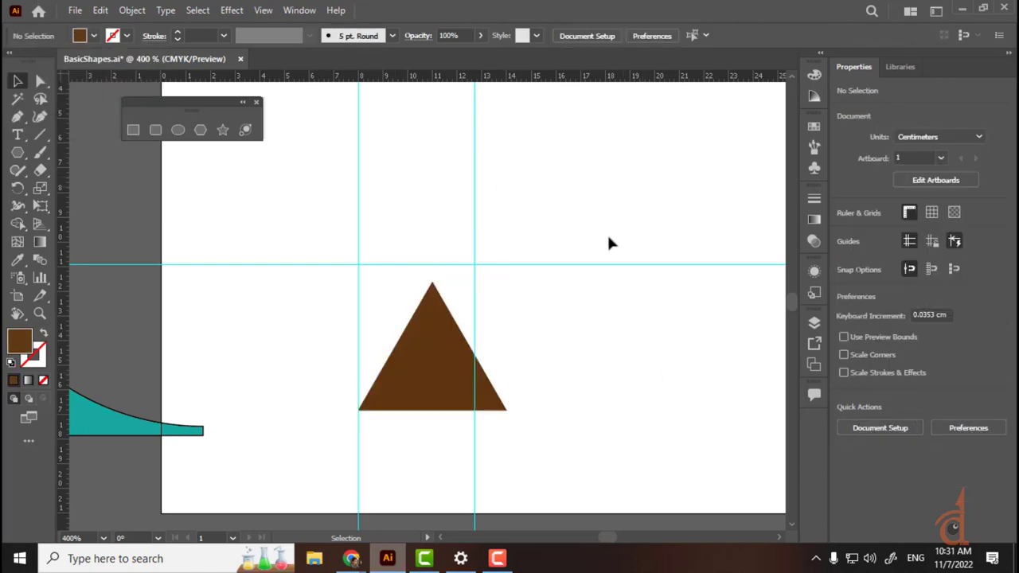
click(438, 371)
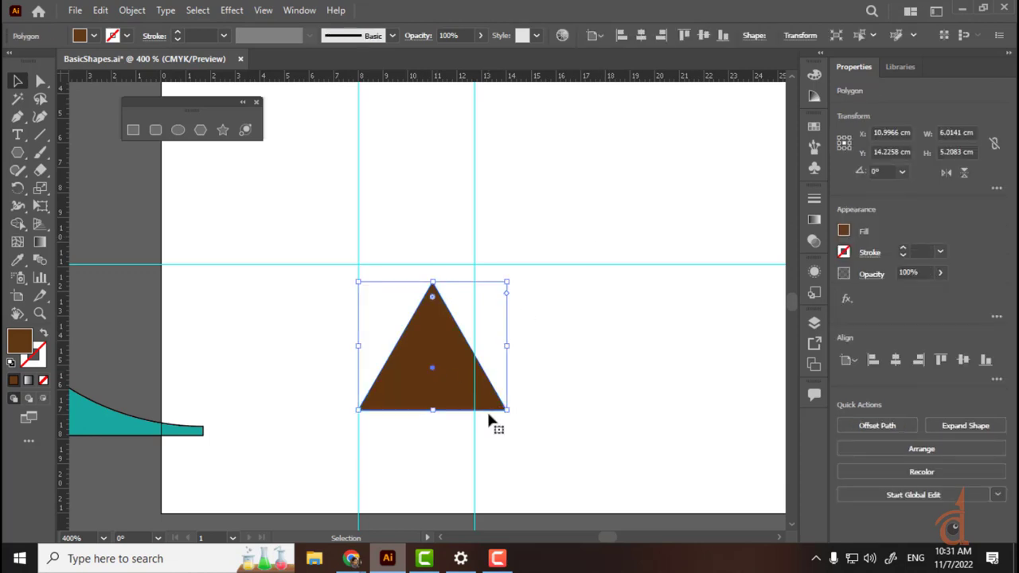
Step: Place a horizontal guide above the triangle and set its Y position to 10 cm
scroll(486, 414, up, 1)
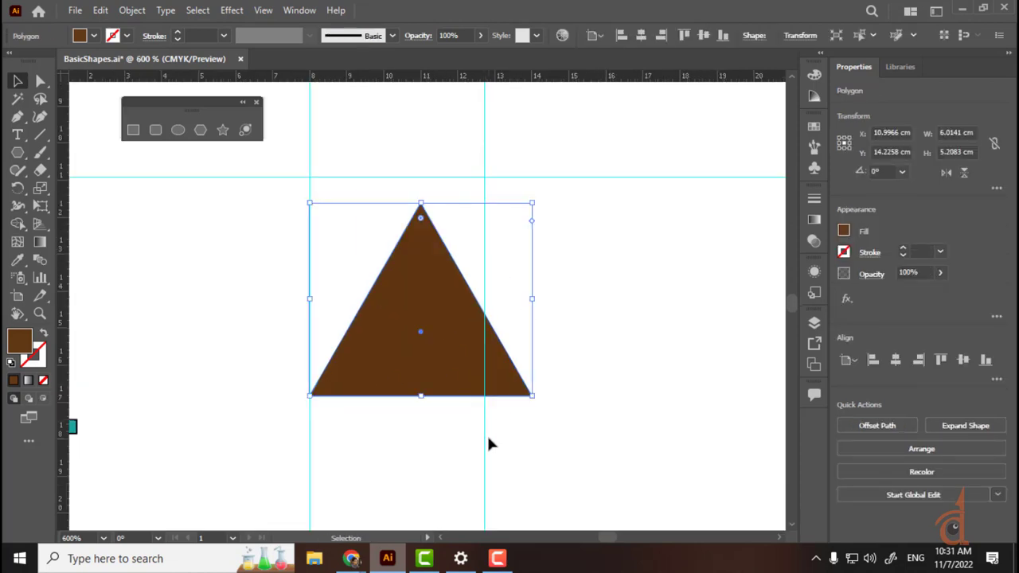
key(space)
drag(342, 270, 380, 404)
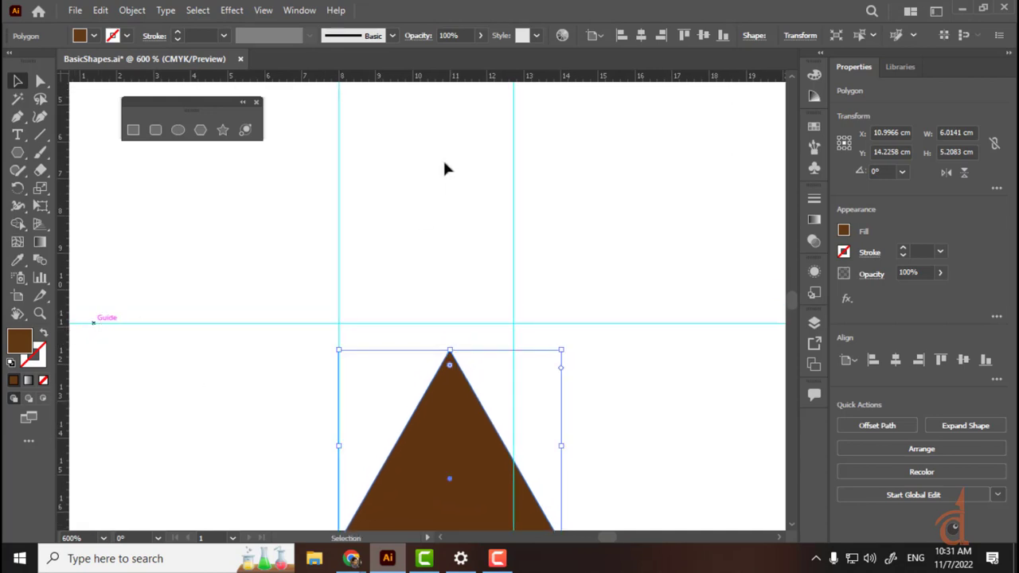
drag(345, 77, 433, 78)
scroll(378, 299, down, 4)
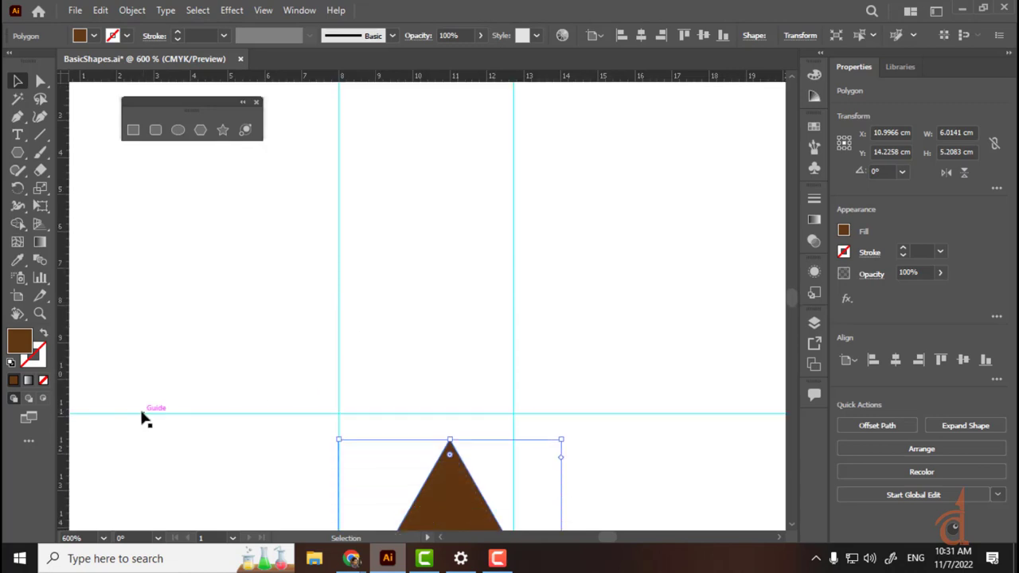
drag(126, 415, 118, 379)
drag(159, 289, 232, 432)
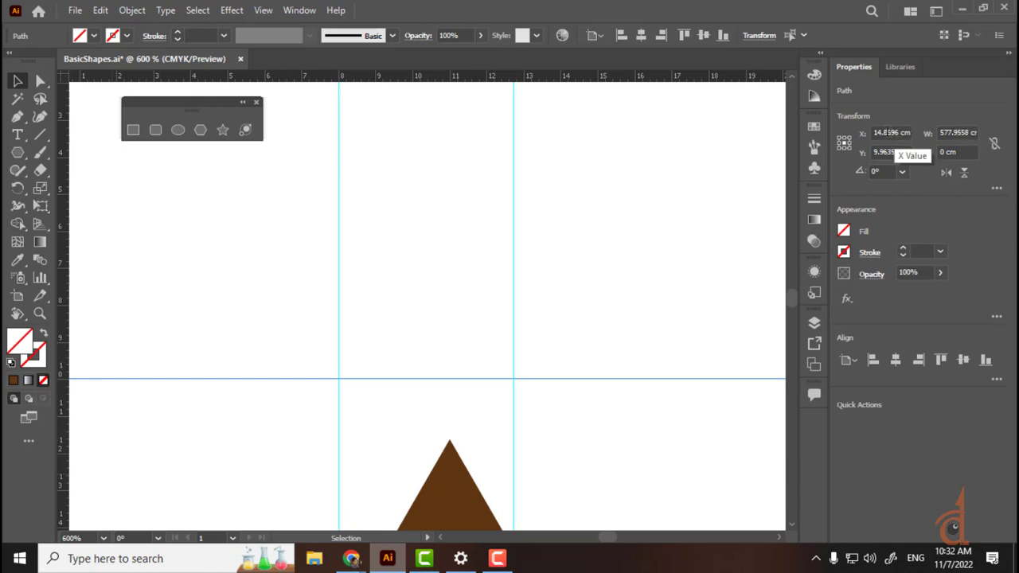
click(885, 152)
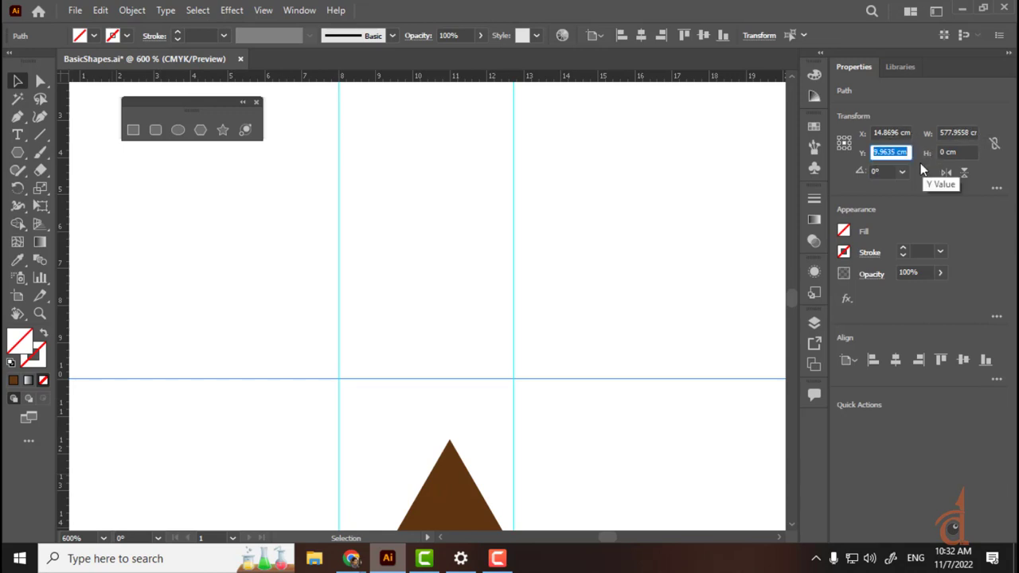
text(10)
key(Return)
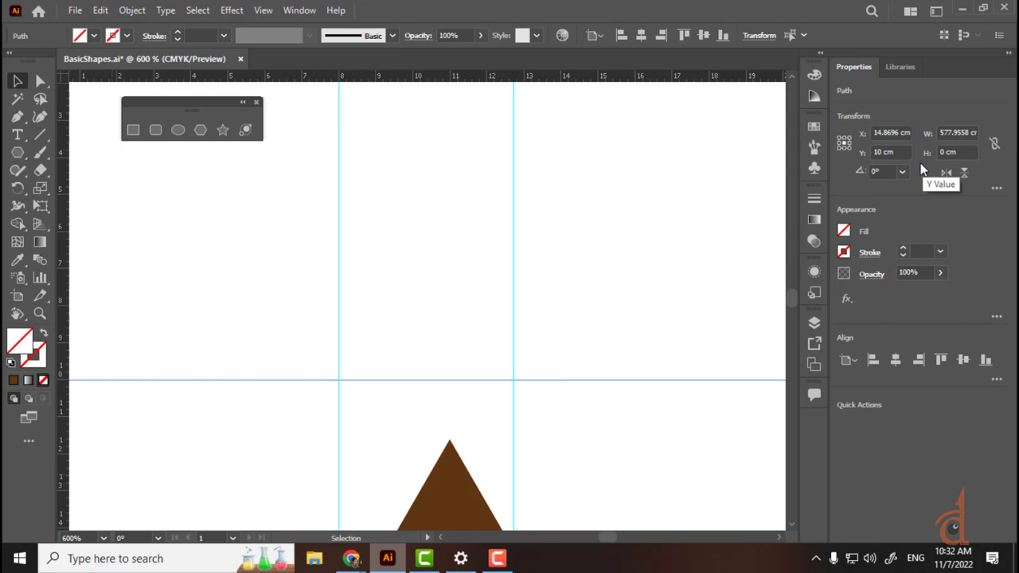
Step: Set the left vertical guide's X position to 8 cm
click(339, 177)
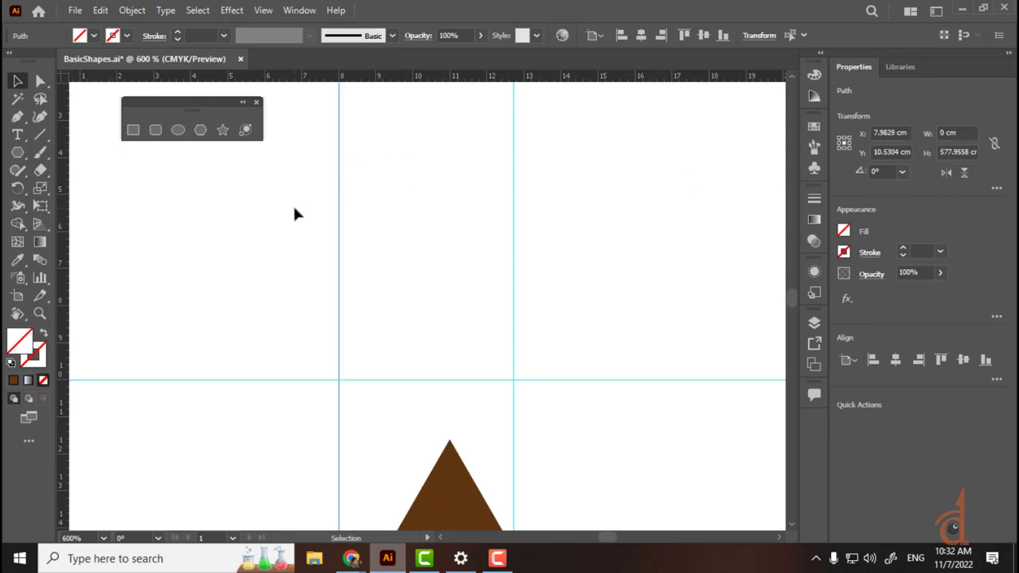
drag(376, 163, 280, 215)
click(905, 134)
text(8)
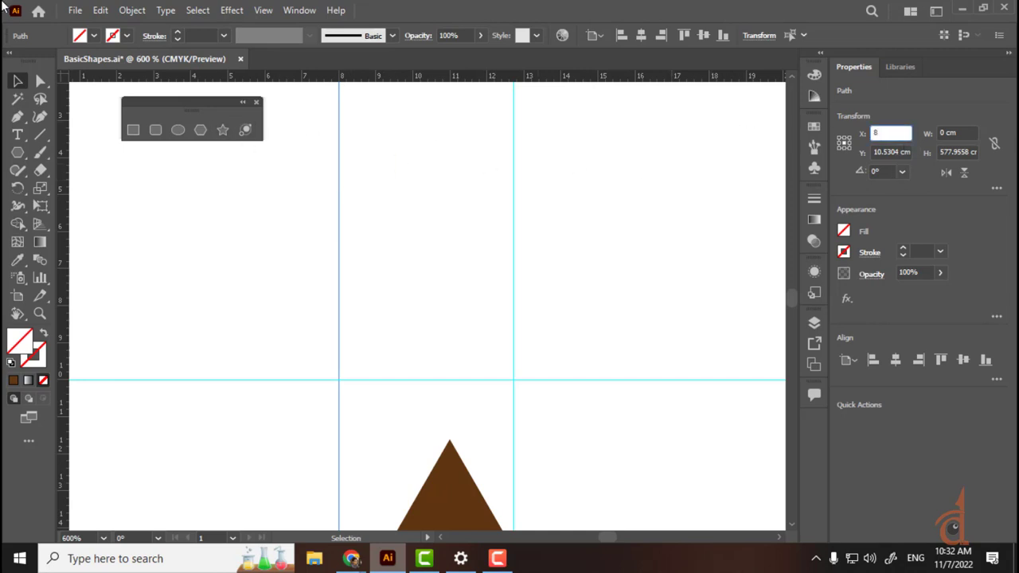
key(Return)
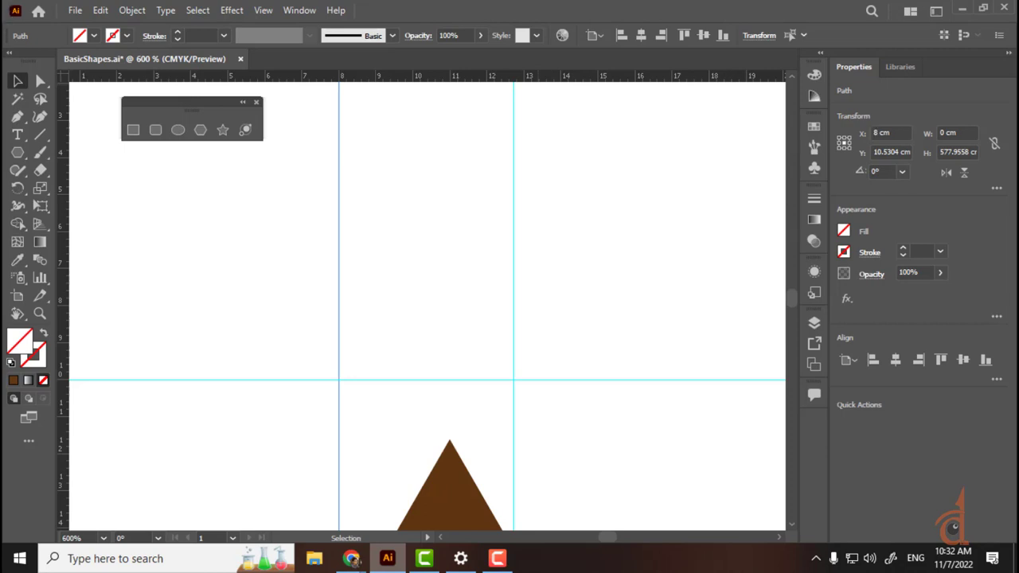
Step: Set the right vertical guide's X position to 12 cm, moving it in from 12.7 cm
click(434, 292)
drag(382, 345, 410, 436)
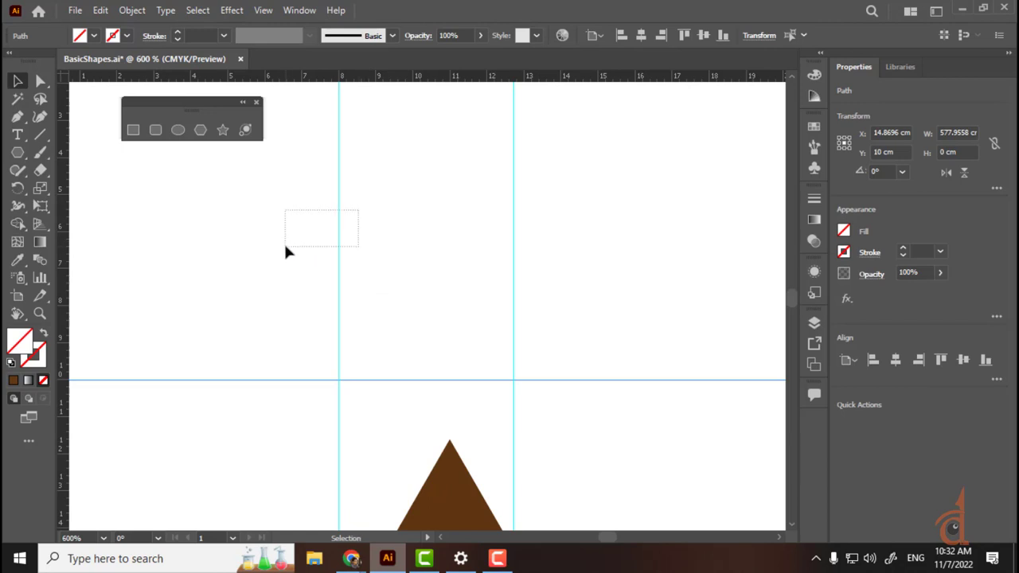
drag(285, 247, 283, 253)
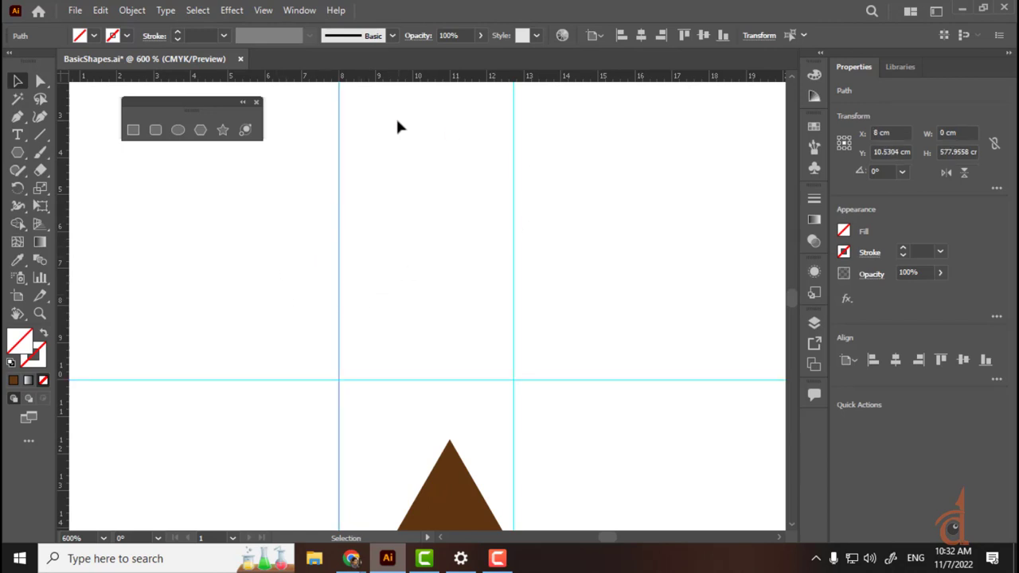
drag(546, 119, 484, 149)
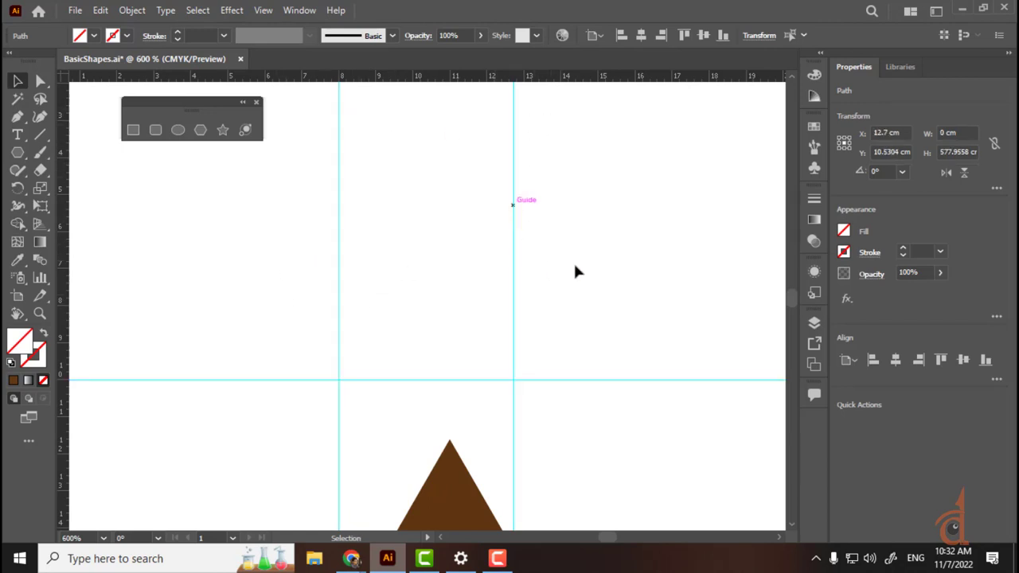
click(901, 132)
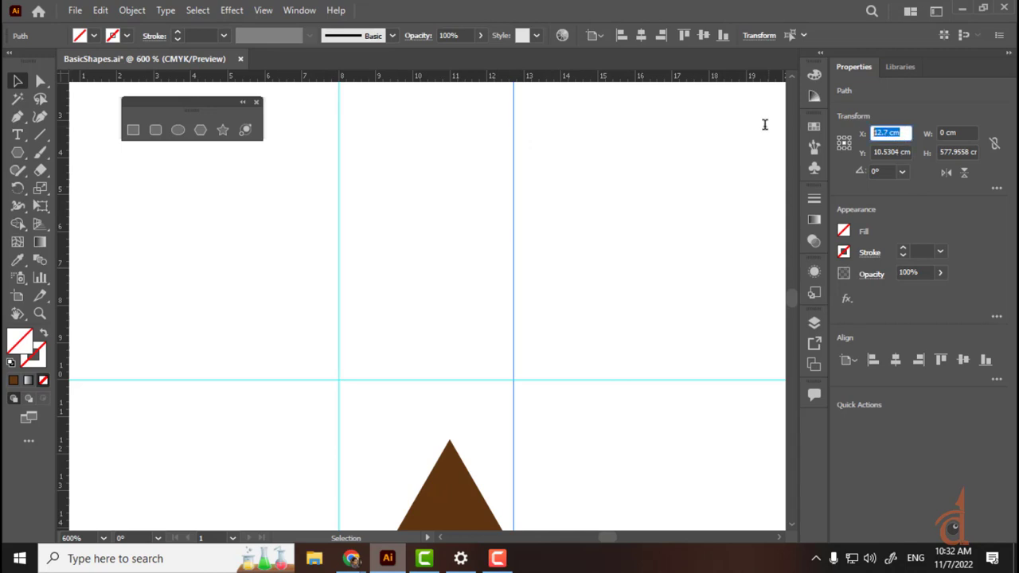
text(12)
key(Return)
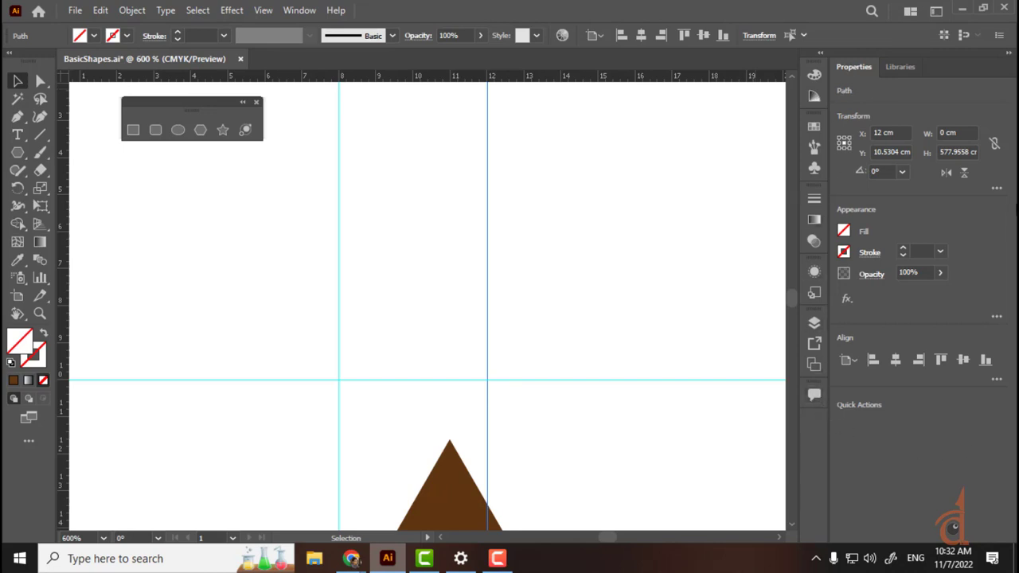
Step: Drag a new guide to Y 4 cm, then lift the brown triangle until its base snaps to 10 cm
click(303, 9)
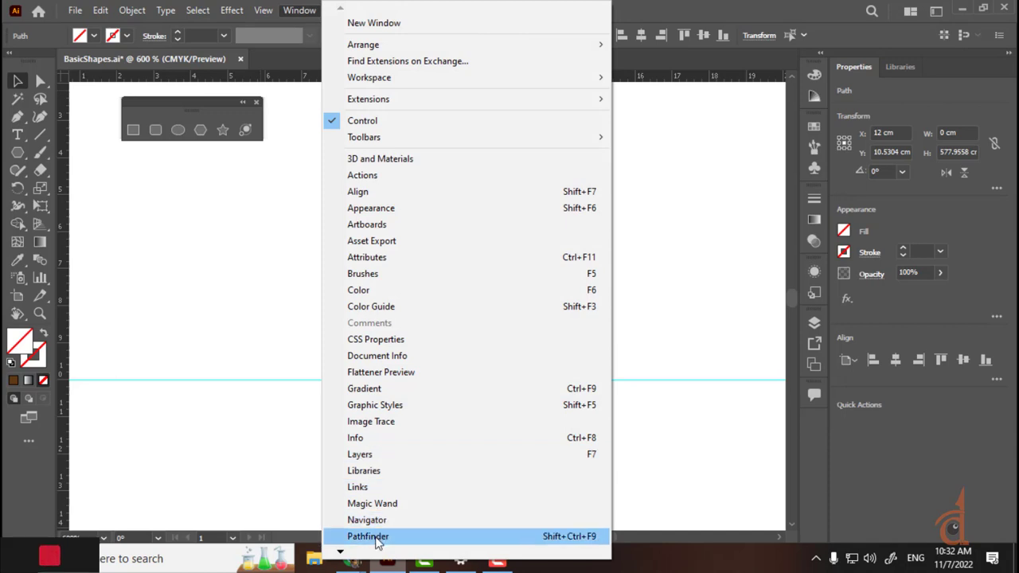
mouse_move(363, 553)
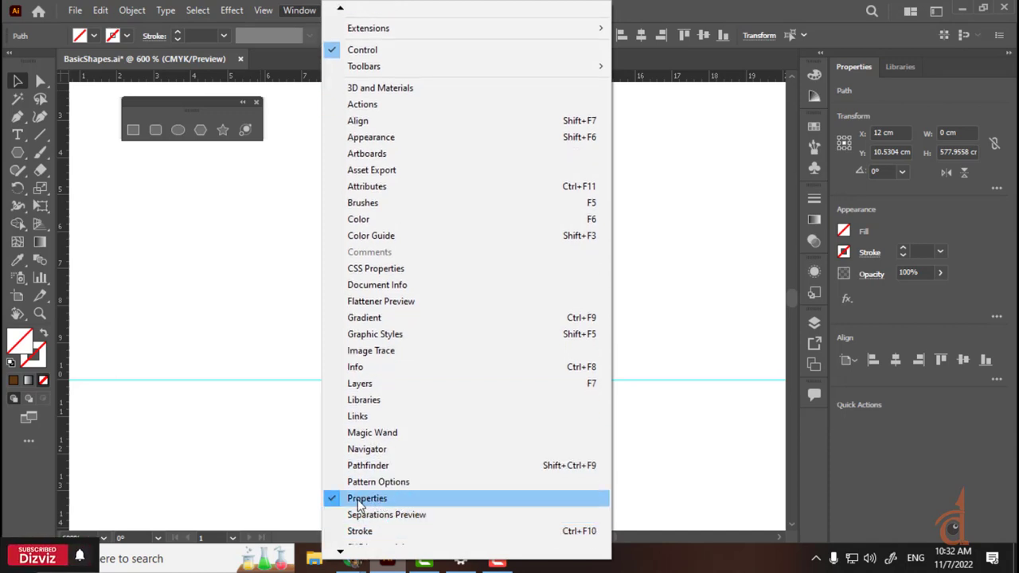
click(818, 7)
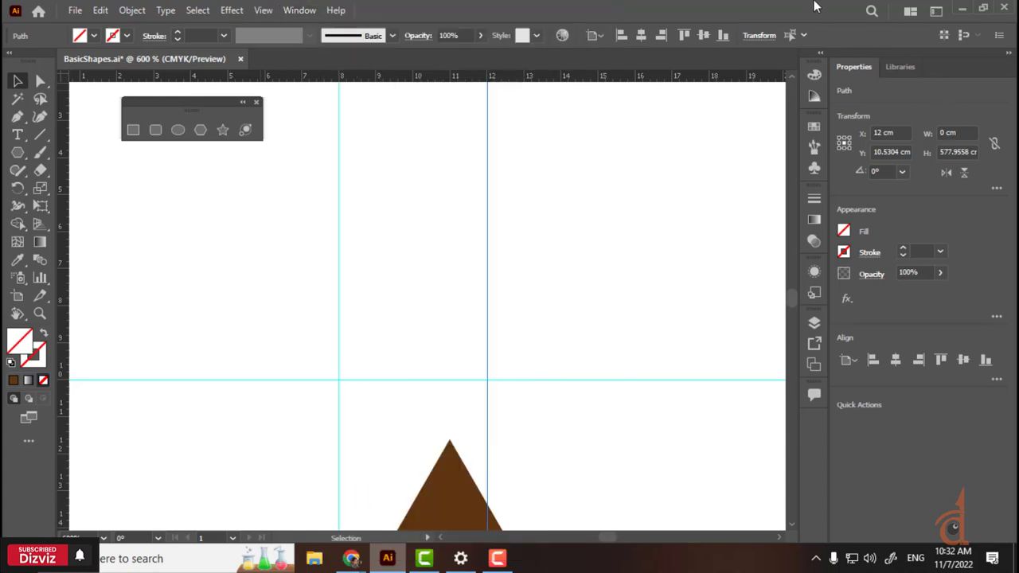
click(560, 186)
drag(567, 164, 387, 237)
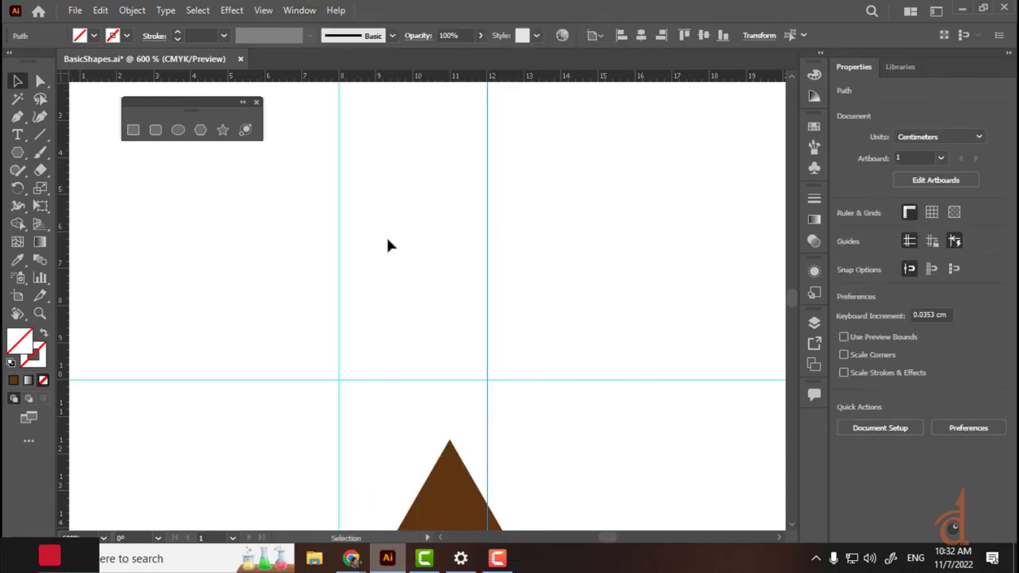
drag(359, 358, 415, 430)
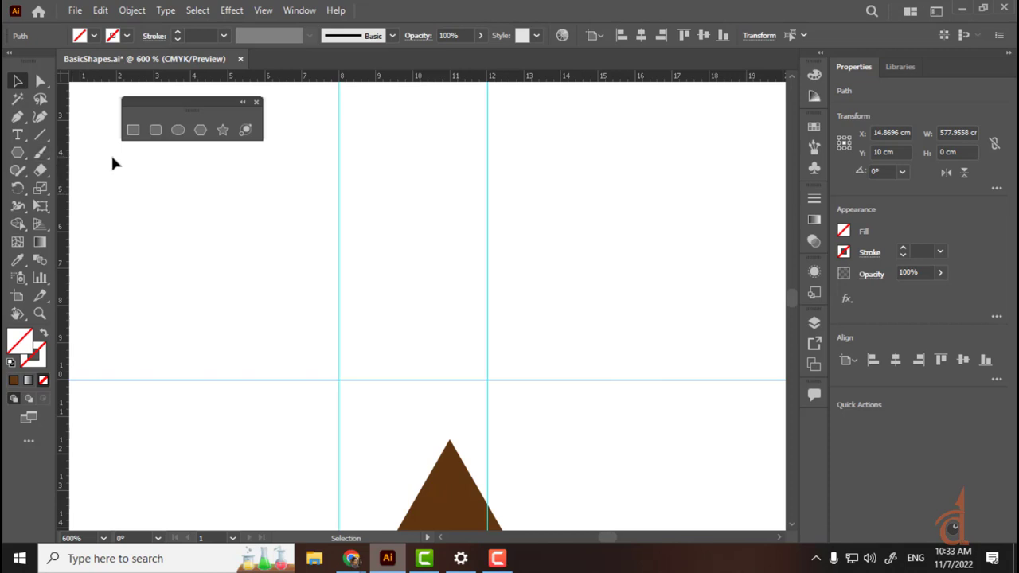
drag(335, 79, 157, 159)
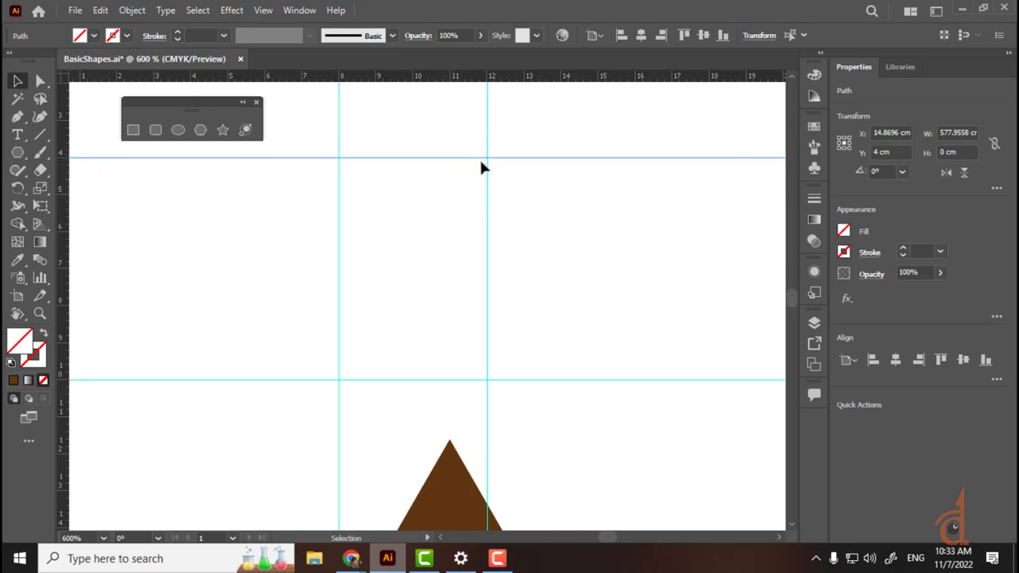
drag(443, 493, 447, 243)
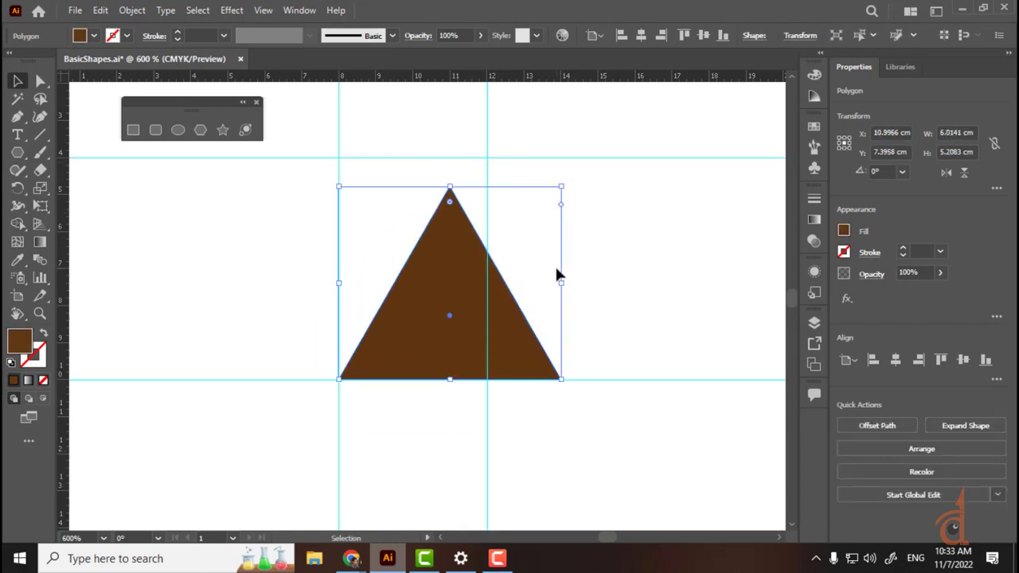
Step: Drag the top anchor to the 8 cm/4 cm guide corner and the bottom-right anchor to 12 cm
click(557, 264)
click(436, 227)
click(40, 80)
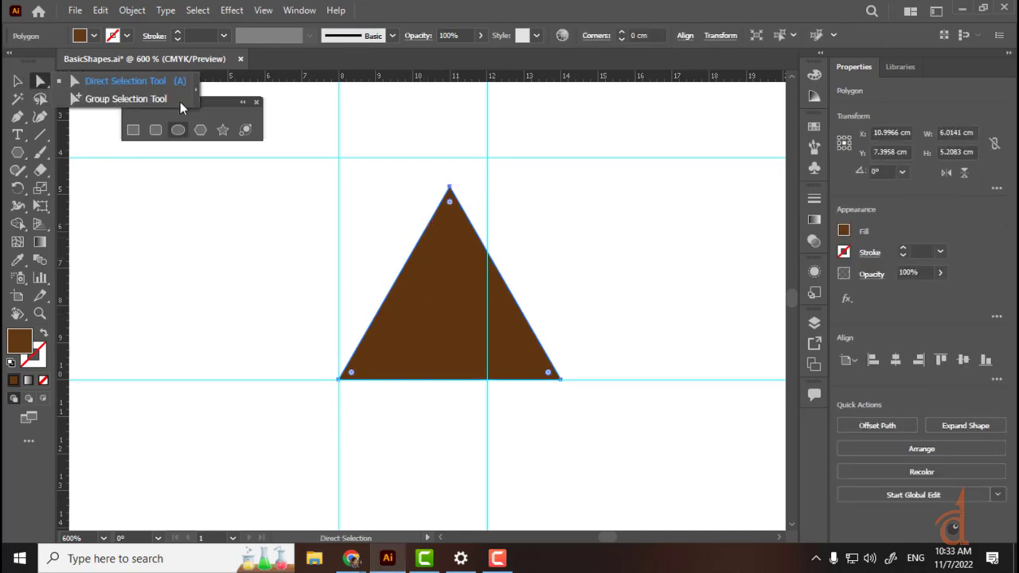
click(108, 85)
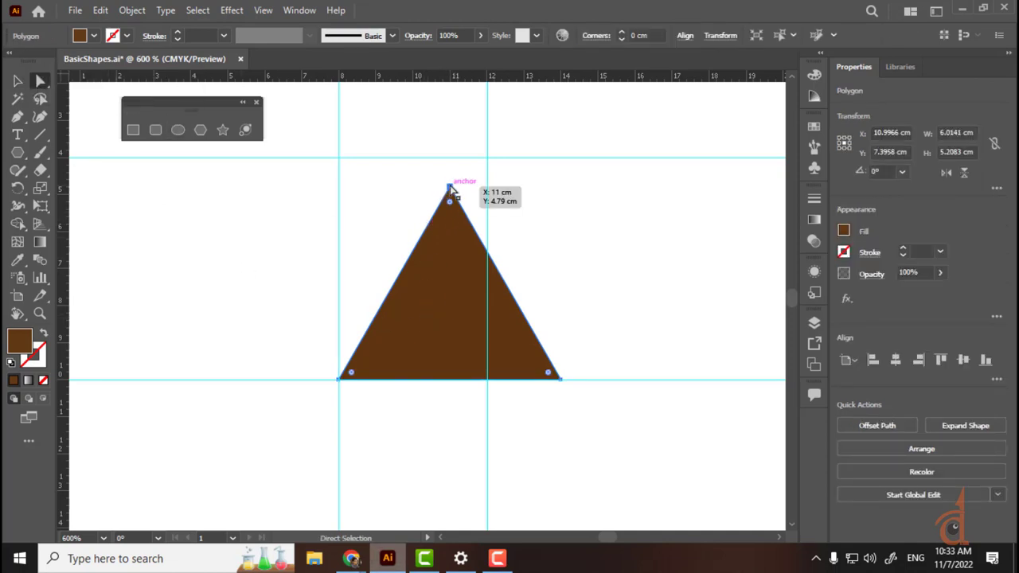
click(450, 188)
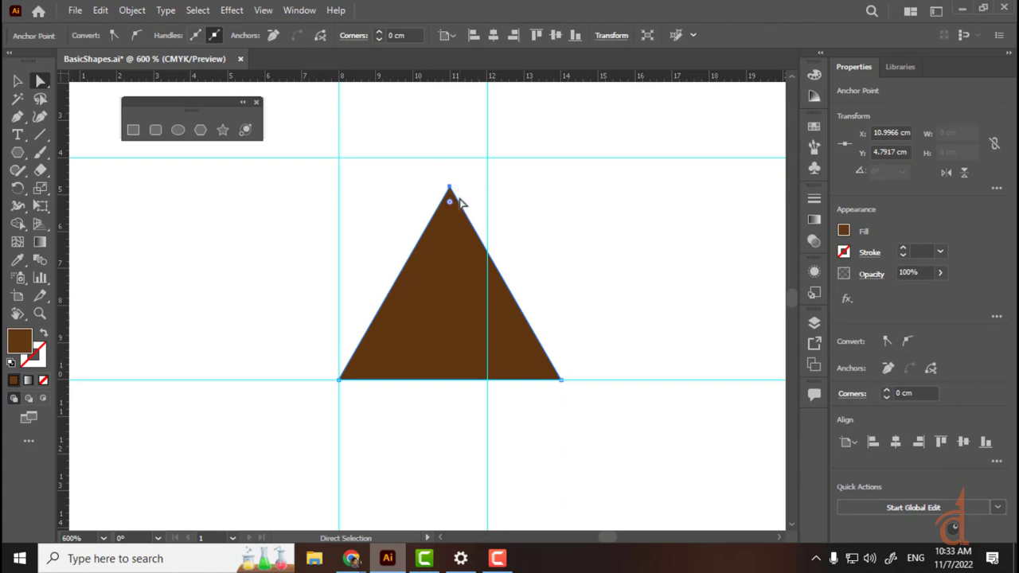
drag(450, 189, 340, 158)
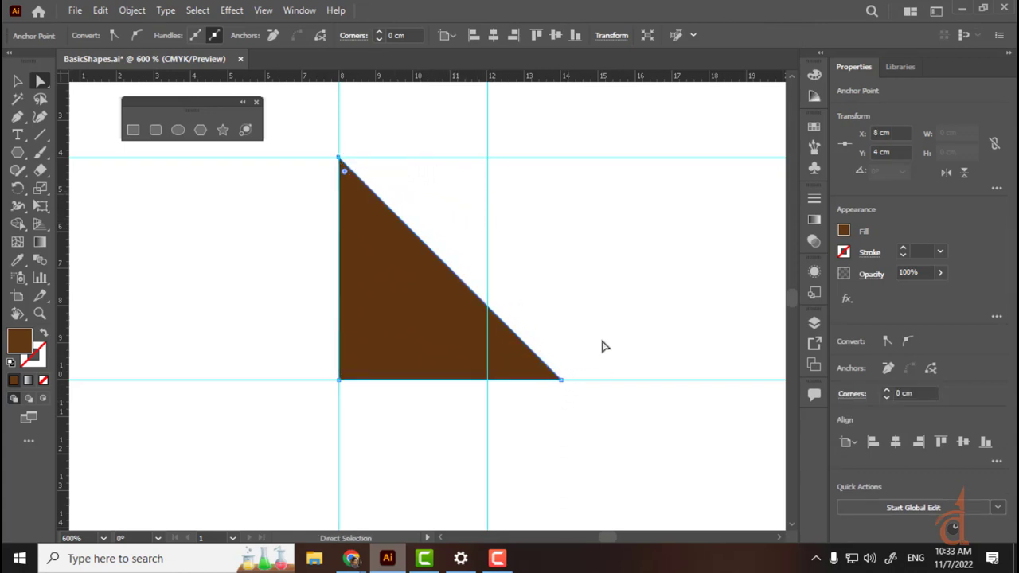
click(562, 380)
drag(562, 382, 487, 380)
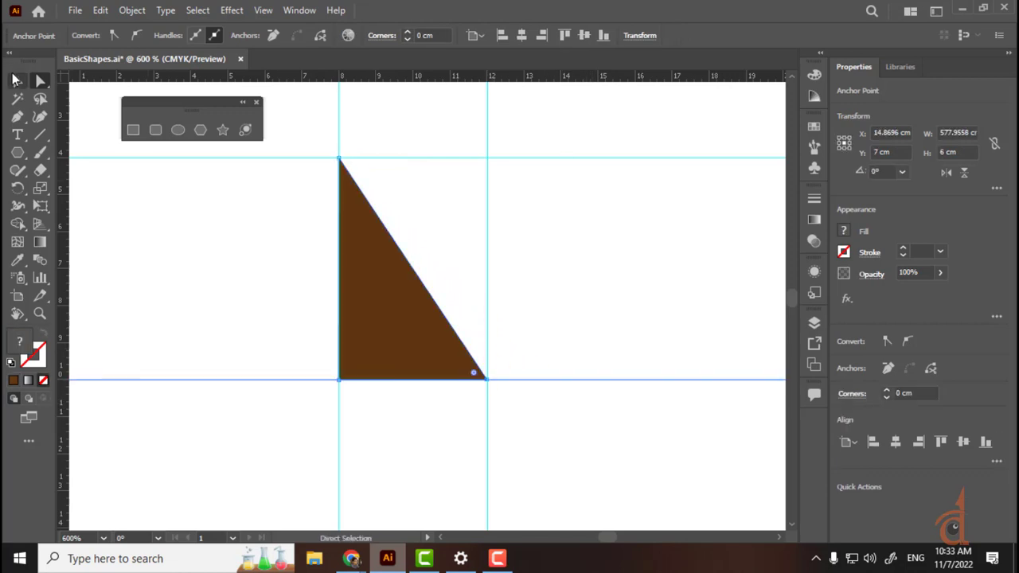
Step: Undo an accidental move of the reshaped triangle and zoom out to see more of the artboard
click(14, 80)
click(536, 271)
click(384, 304)
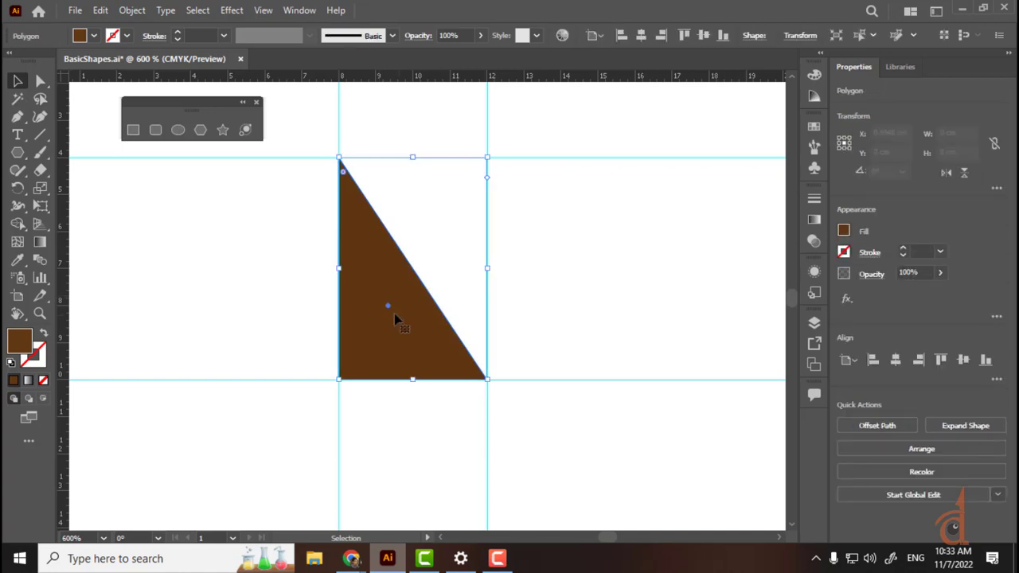
drag(396, 318, 507, 242)
key(ctrl+z)
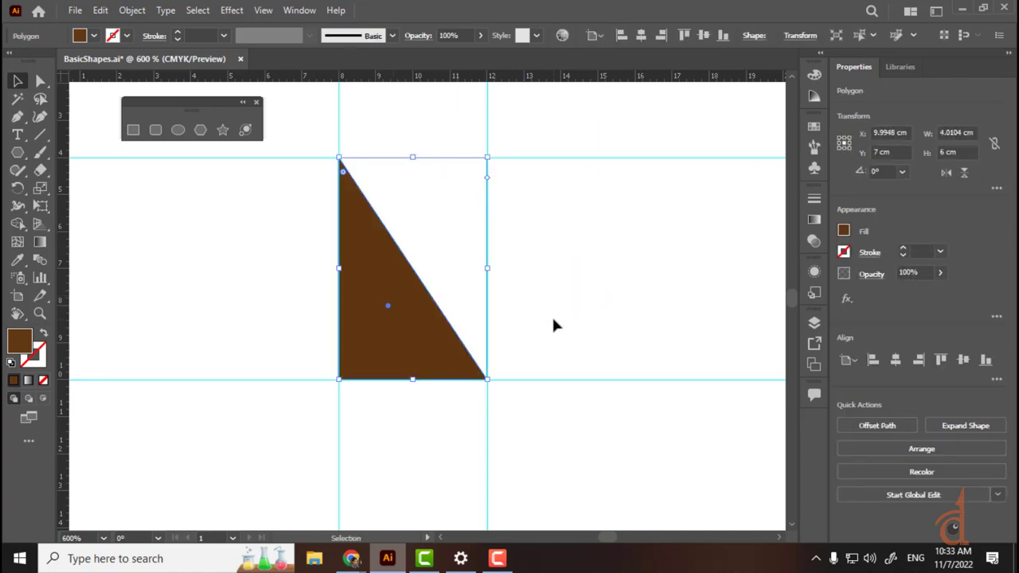
click(550, 315)
key(ctrl+minus)
key(ctrl+minus)
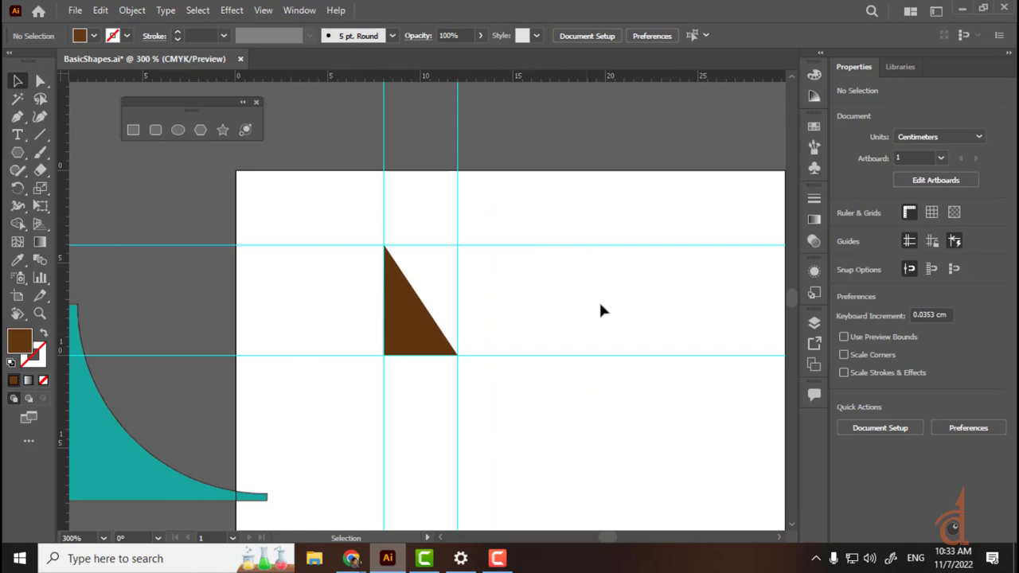
Step: Move the teal shape to the left of the artboard and recentre the view
drag(137, 471, 59, 435)
key(ctrl+z)
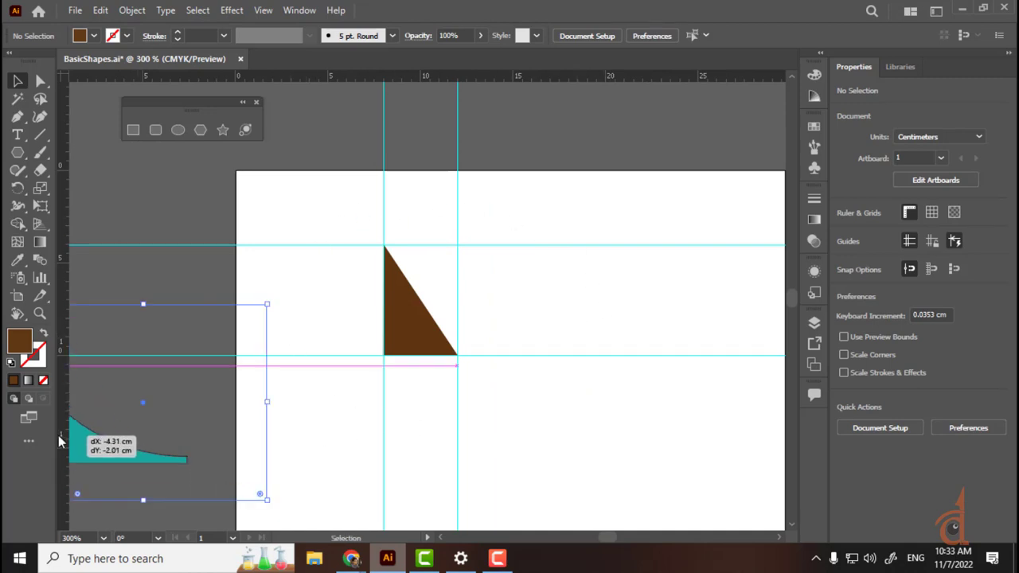
key(space)
drag(242, 456, 496, 422)
drag(393, 446, 287, 429)
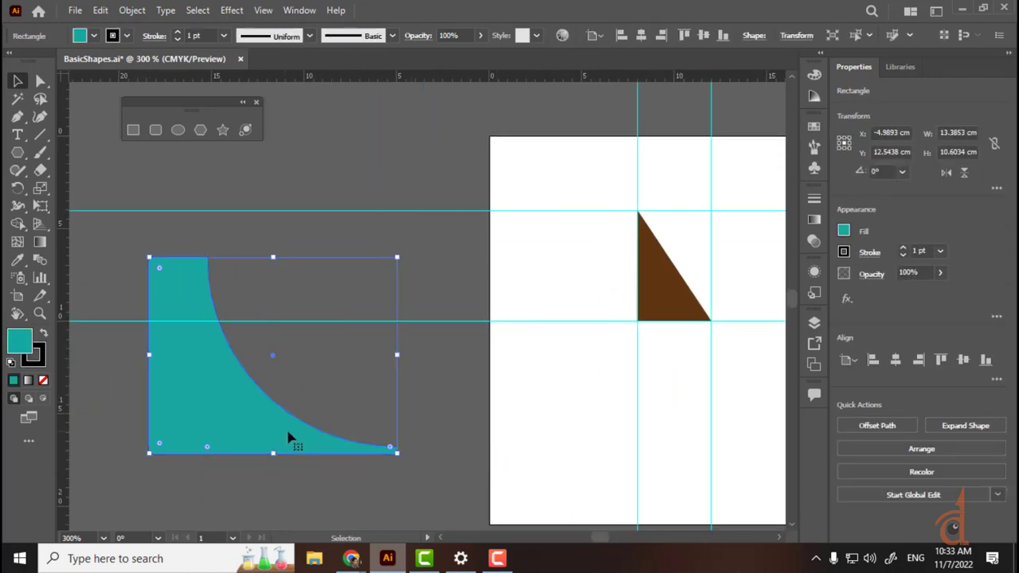
key(space)
drag(580, 400, 352, 437)
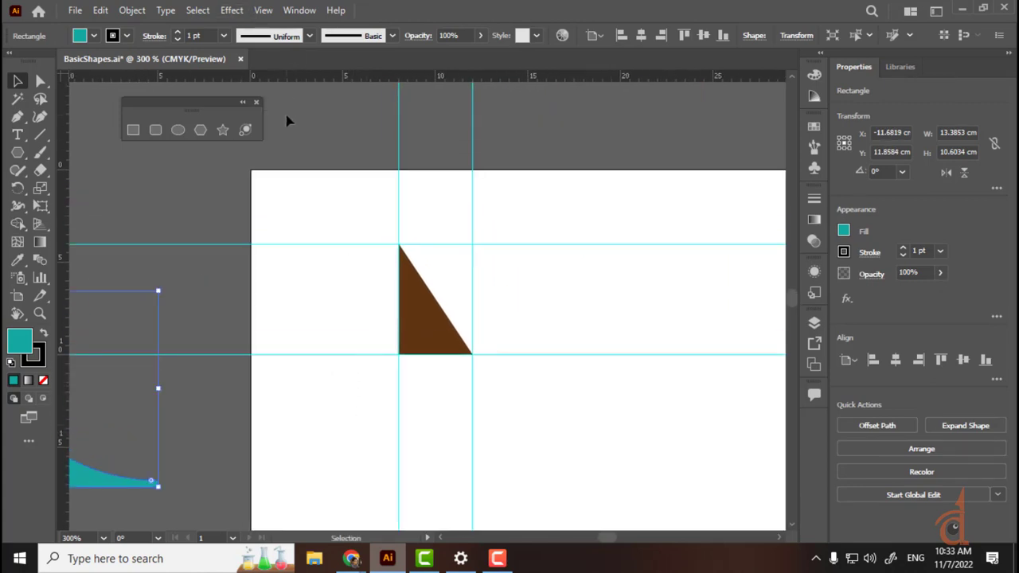
Step: Hide all guides with View > Guides > Hide Guides
click(261, 9)
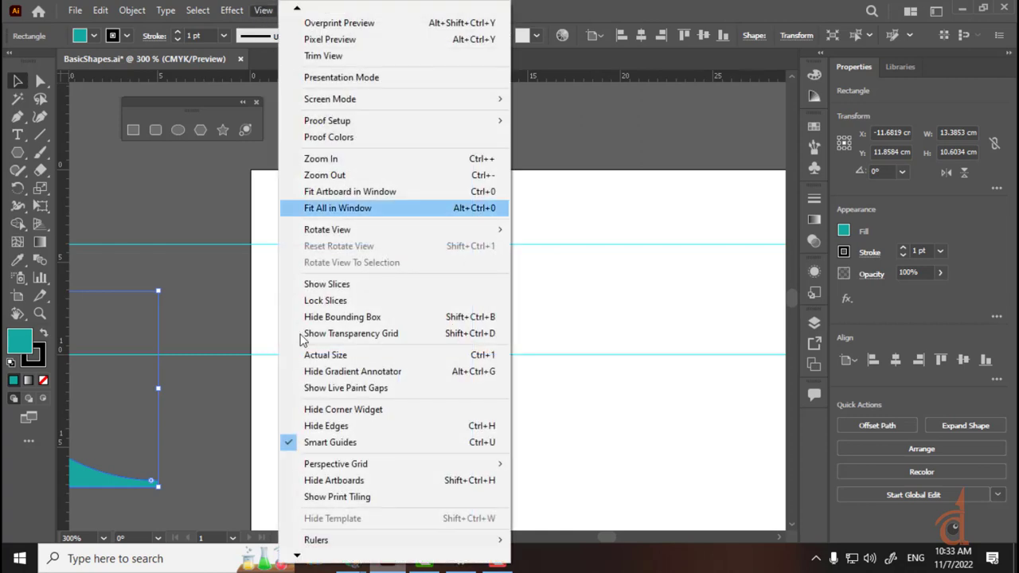
mouse_move(325, 542)
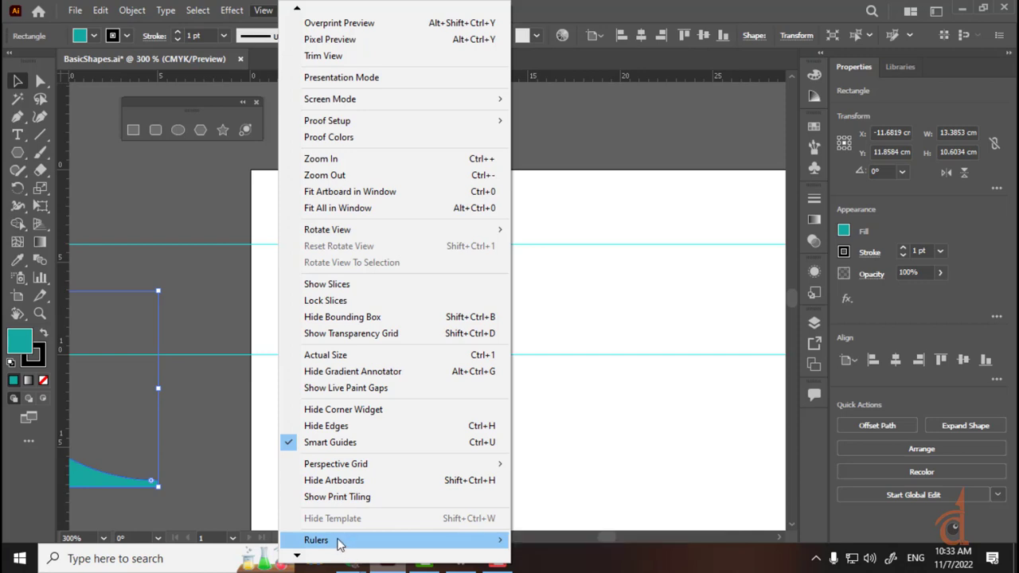
mouse_move(298, 557)
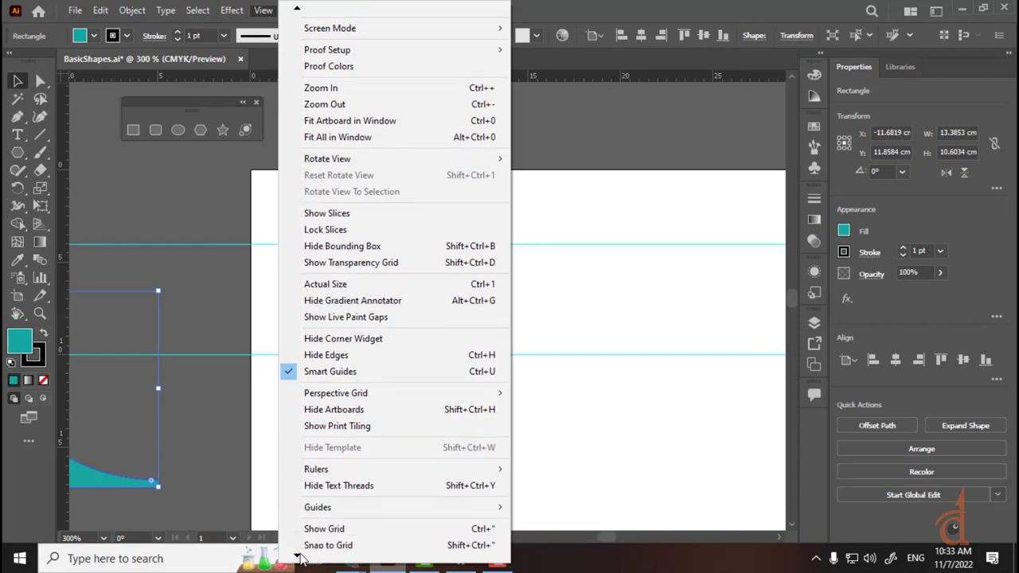
mouse_move(342, 454)
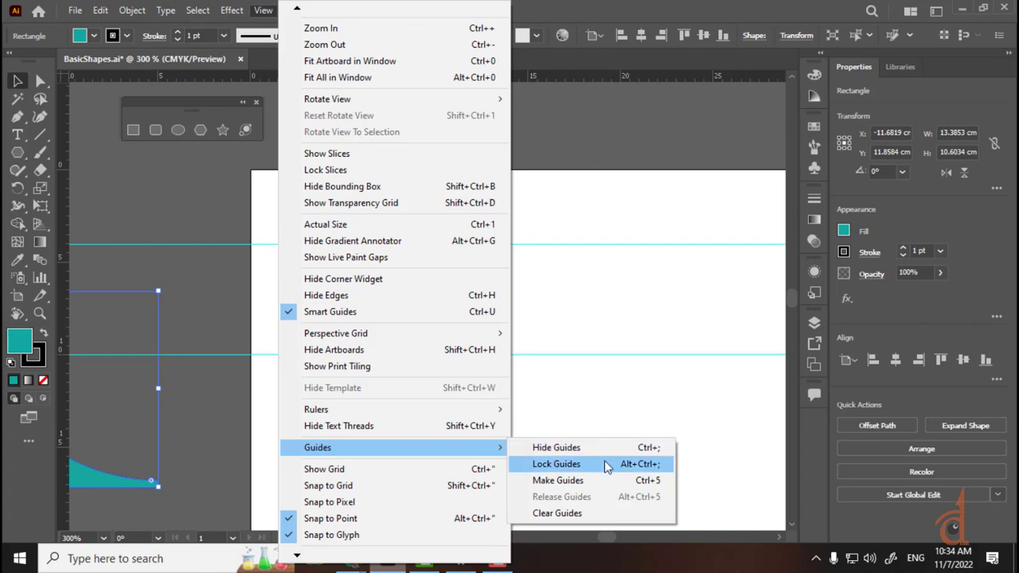
click(637, 451)
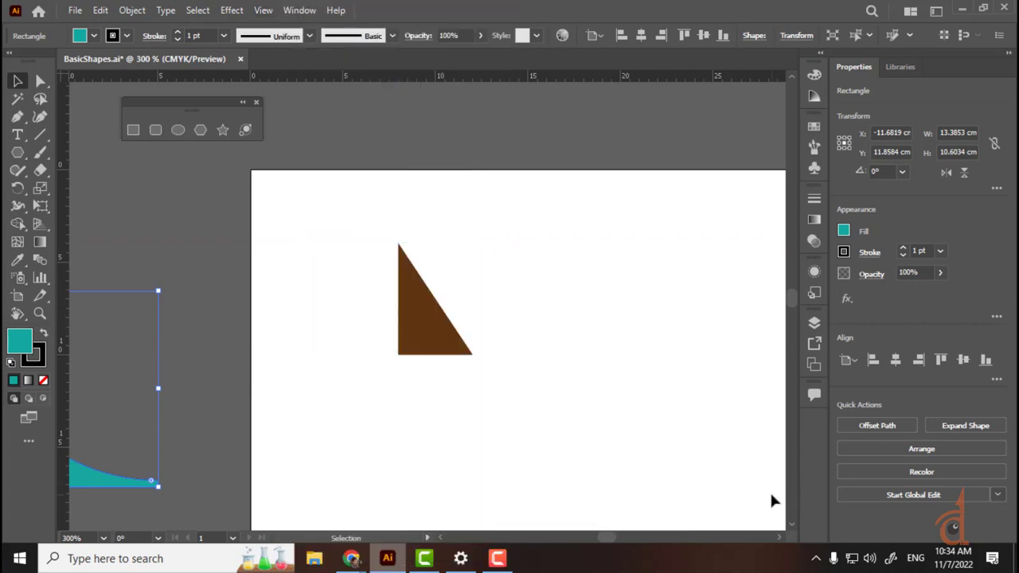
Step: Show the guides again with Ctrl+; and undo an accidental move of the 12 cm guide
key(a)
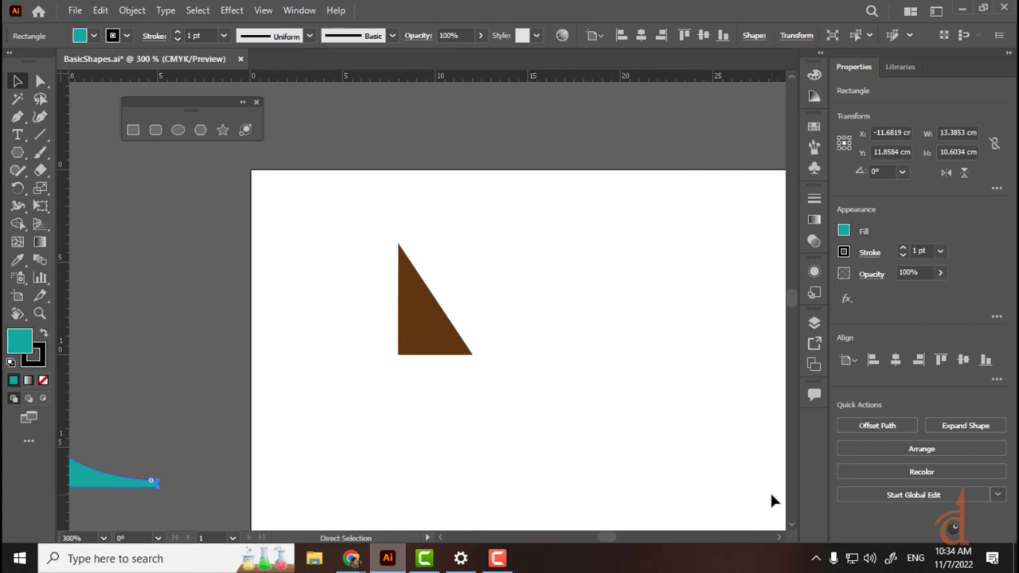
key(v)
key(ctrl+semicolon)
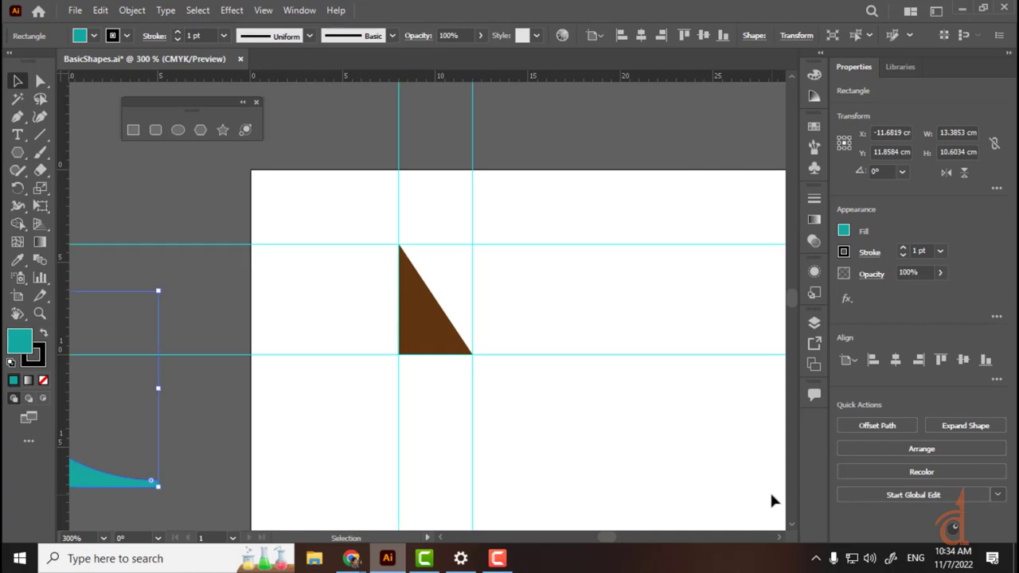
key(a)
key(ctrl+semicolon)
key(ctrl+semicolon)
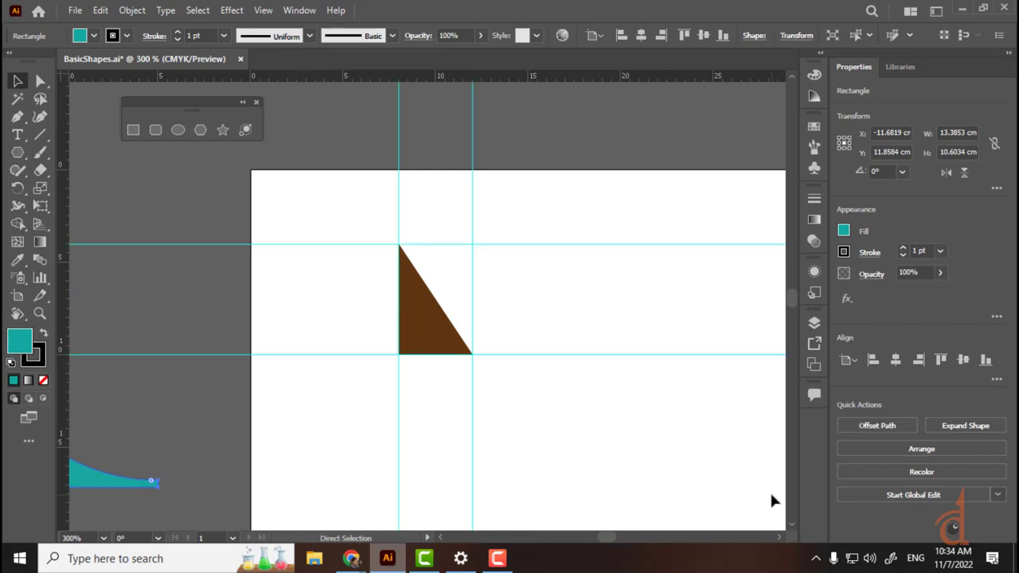
key(ctrl+semicolon)
key(ctrl+semicolon)
key(ctrl+semicolon)
key(ctrl+semicolon)
key(v)
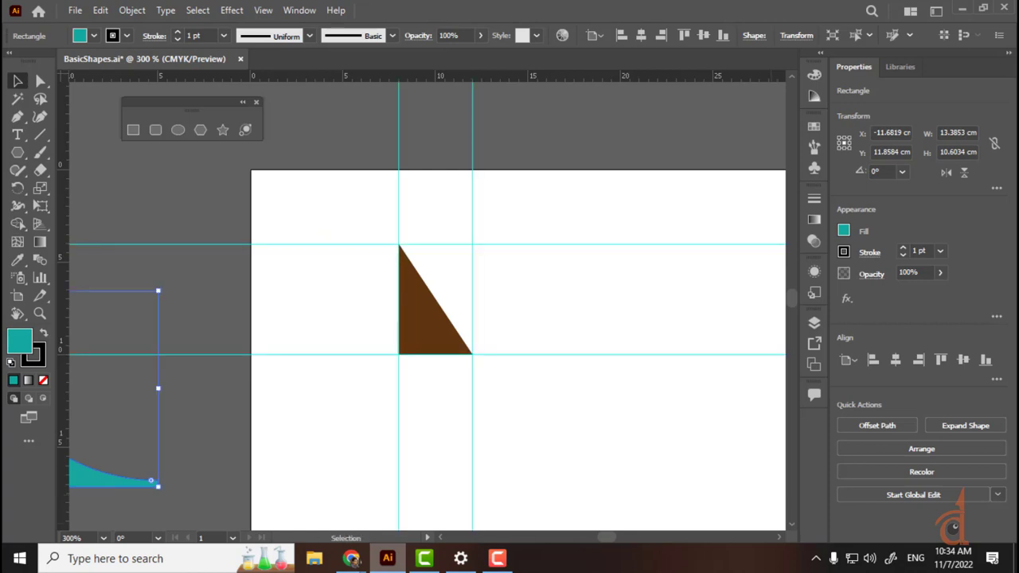
drag(474, 131, 506, 134)
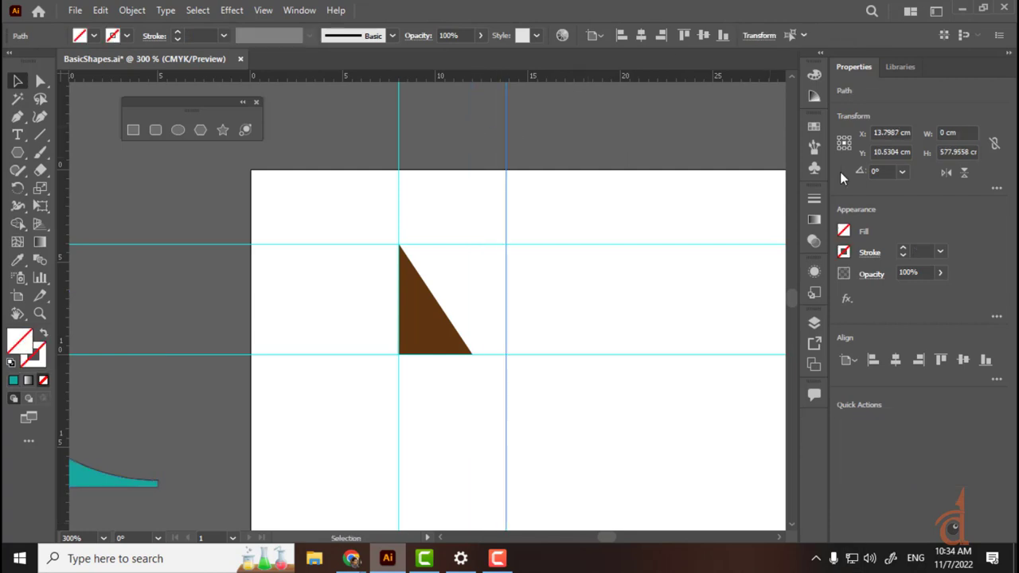
key(ctrl+z)
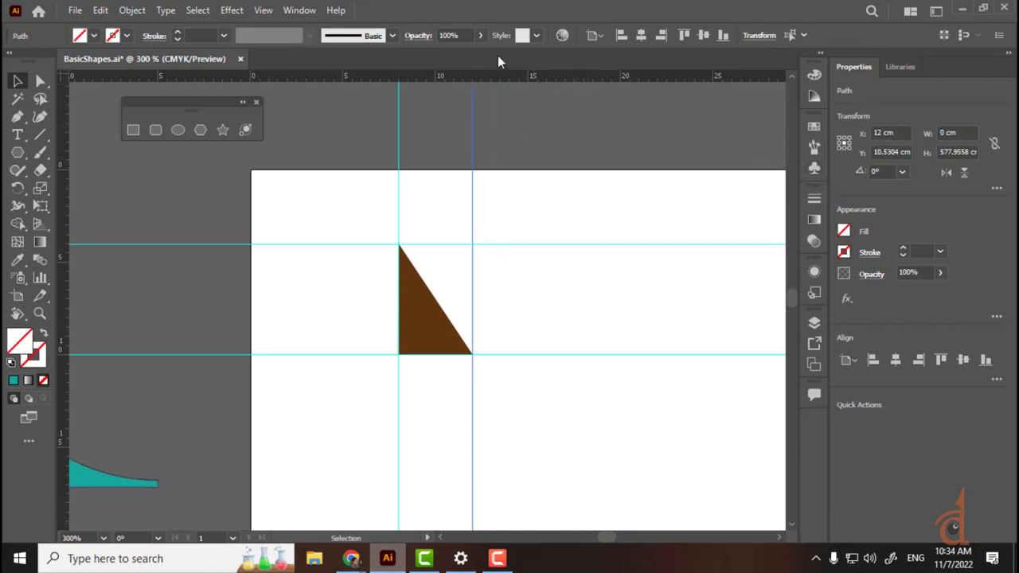
Step: Lock the guides via View > Guides > Lock Guides and select the brown triangle
click(263, 10)
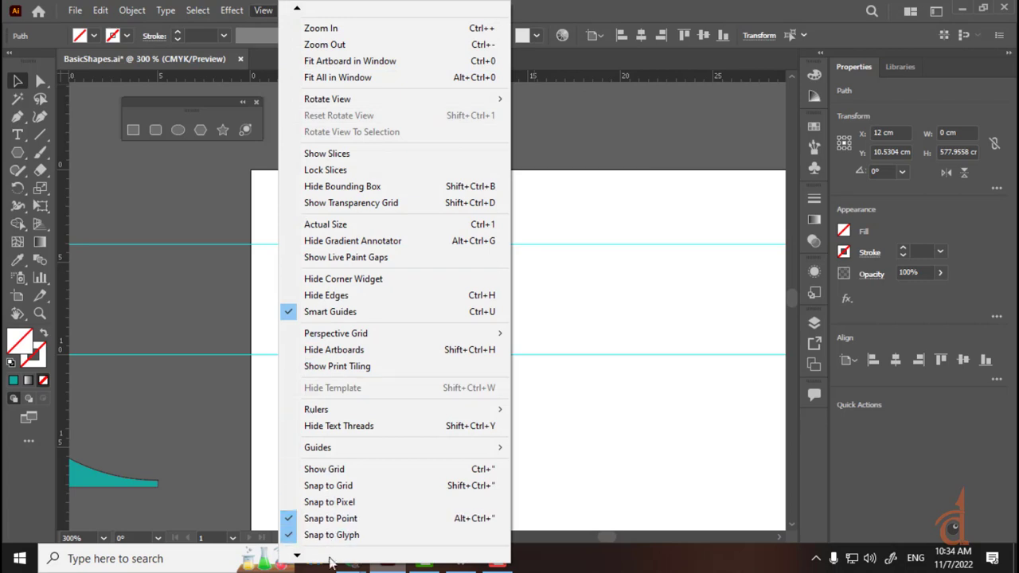
mouse_move(310, 452)
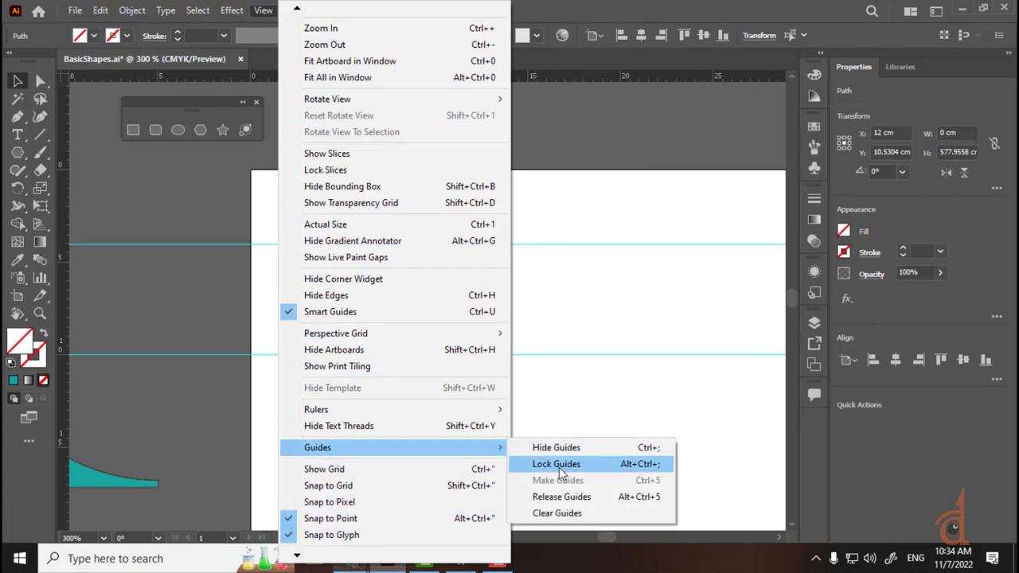
click(626, 469)
drag(375, 172, 541, 404)
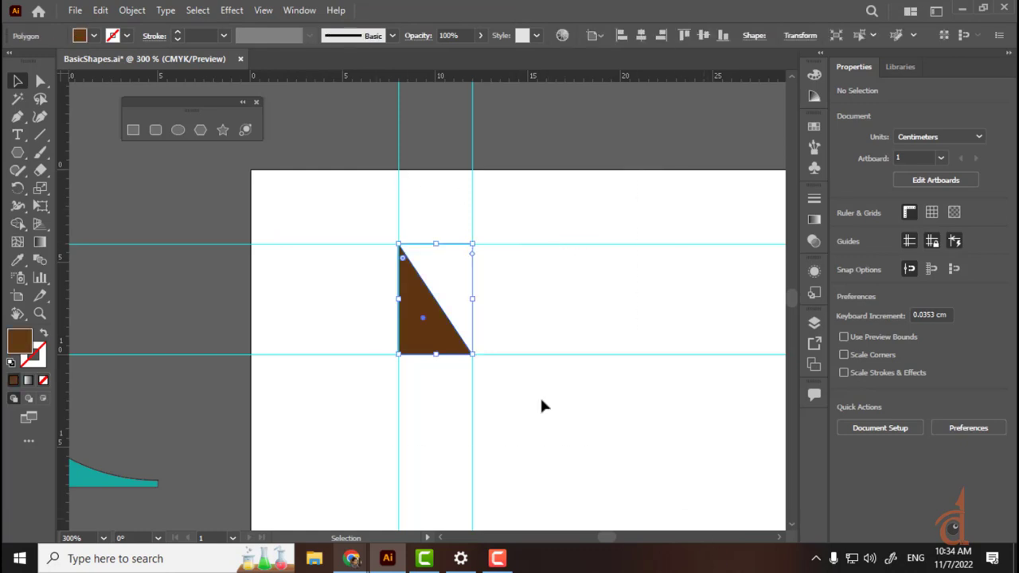
Step: Open the Layers panel and select the triangle polygon and teal rectangle layers
scroll(364, 170, down, 1)
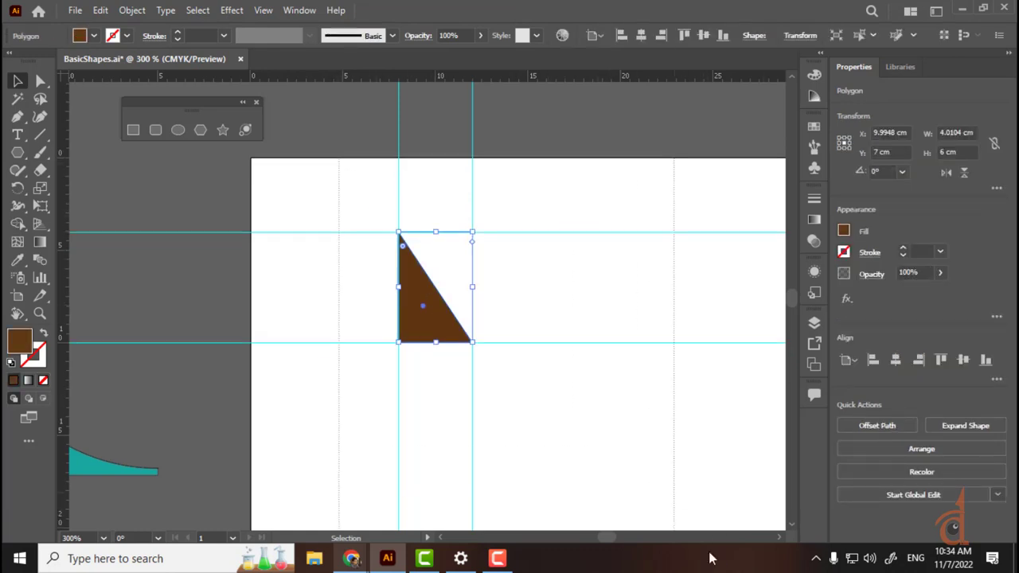
click(651, 408)
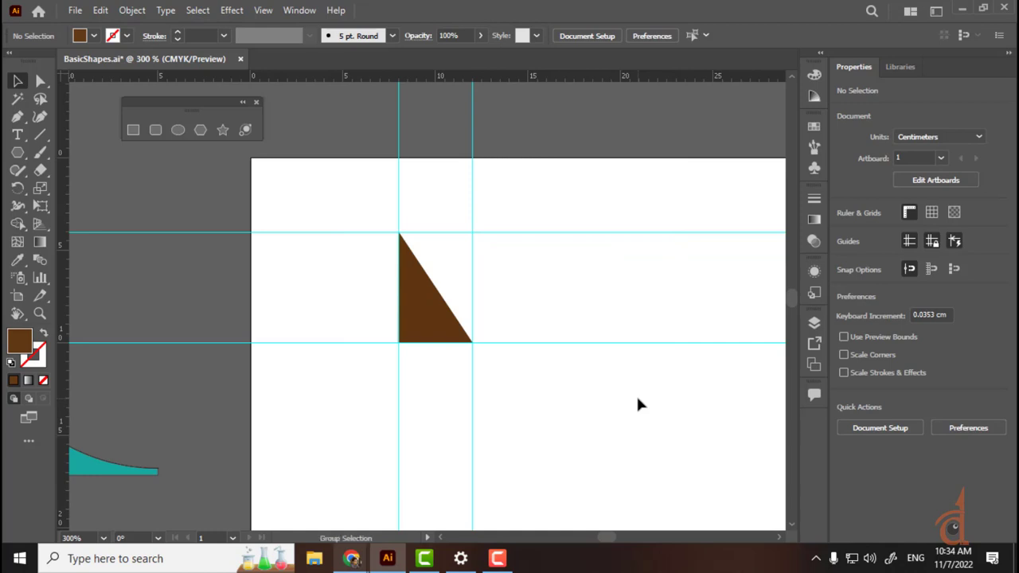
click(472, 198)
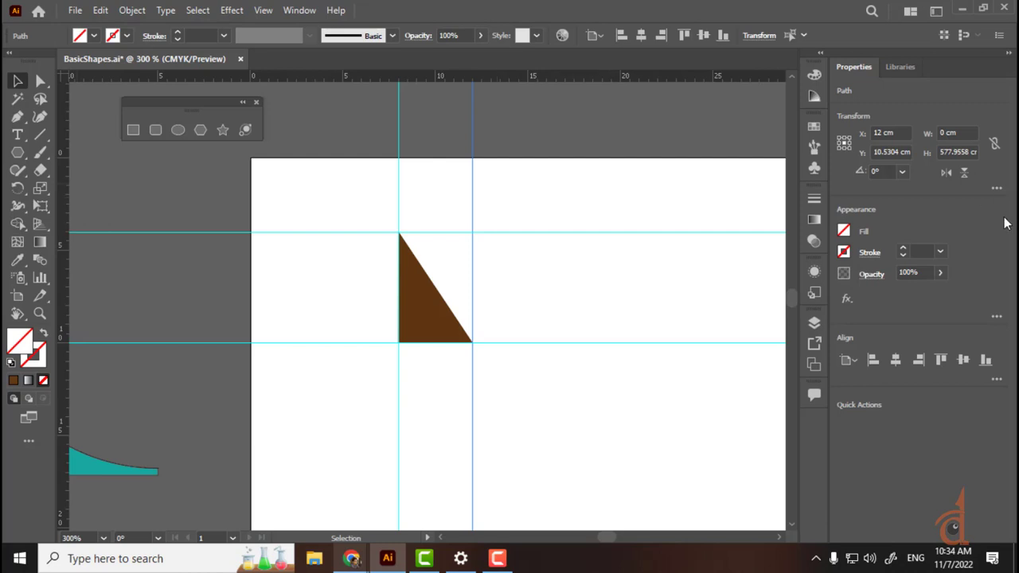
click(812, 324)
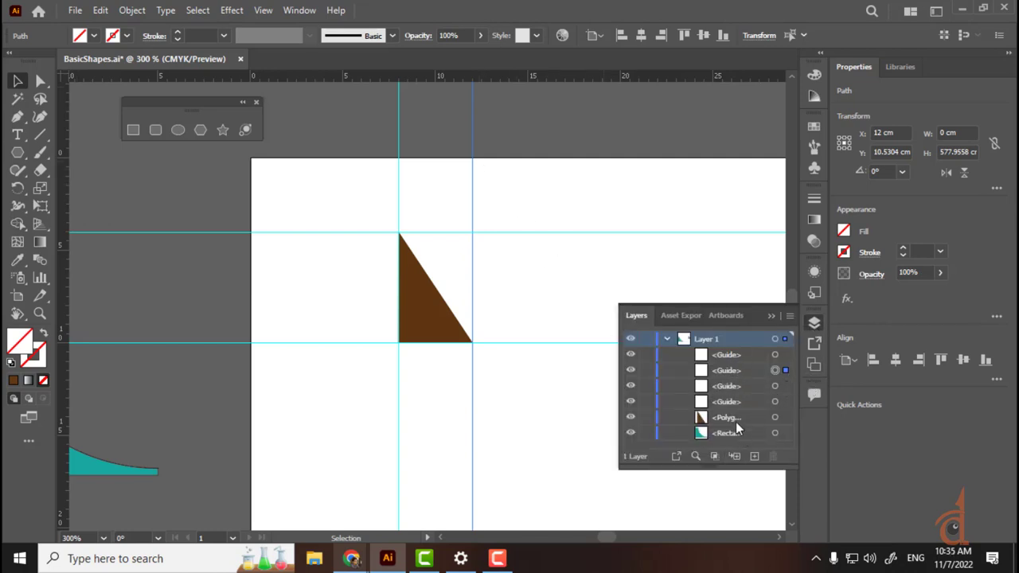
click(775, 417)
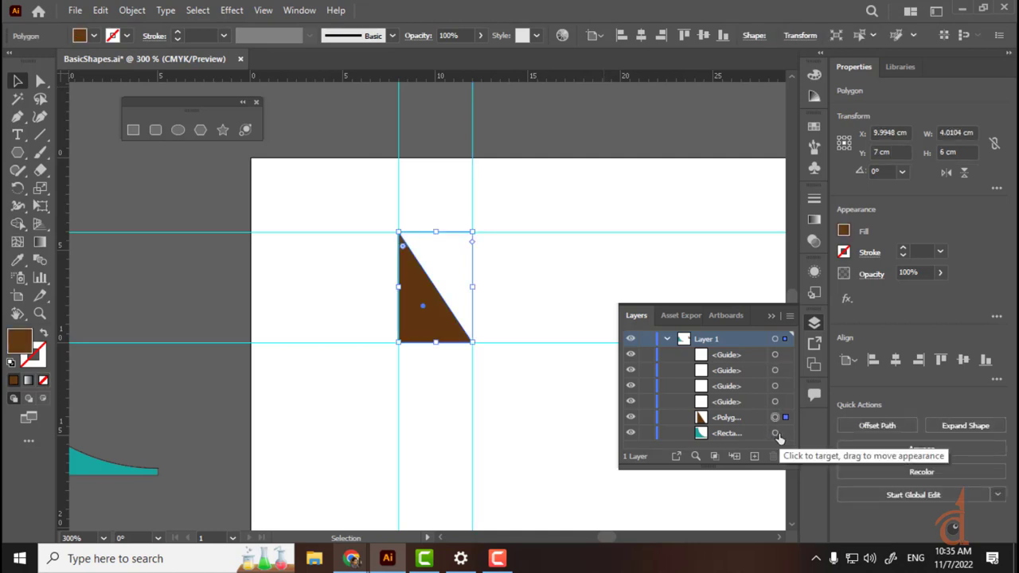
click(775, 433)
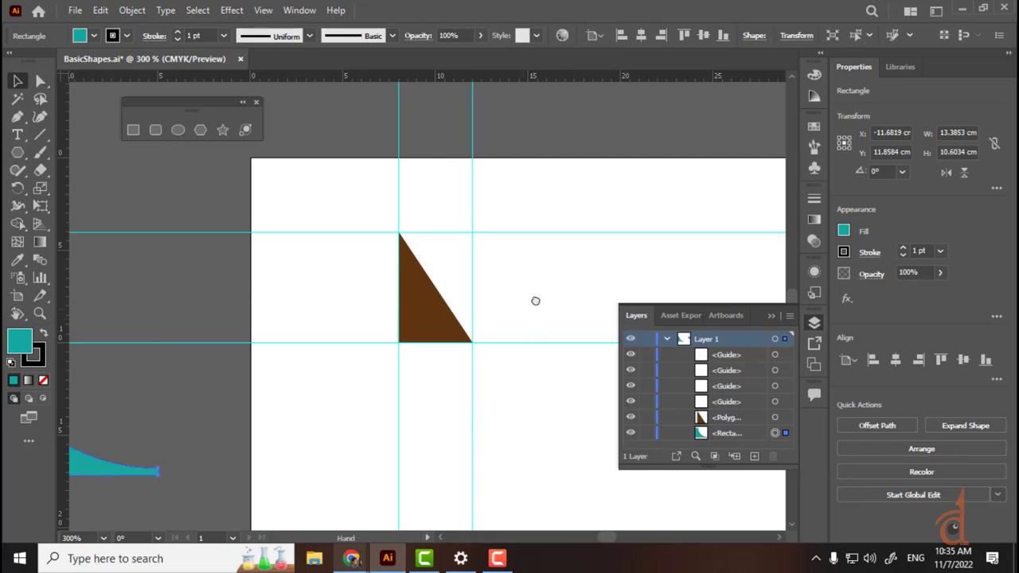
Step: Move the teal curved shape onto the artboard, to the right of the brown triangle
drag(534, 300, 638, 213)
key(space)
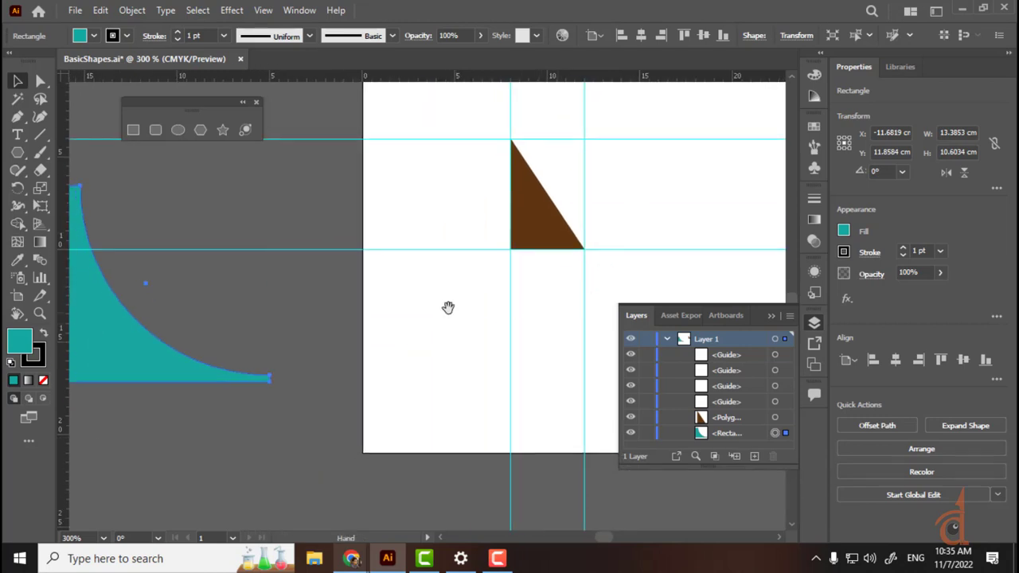
key(space)
drag(439, 318, 246, 421)
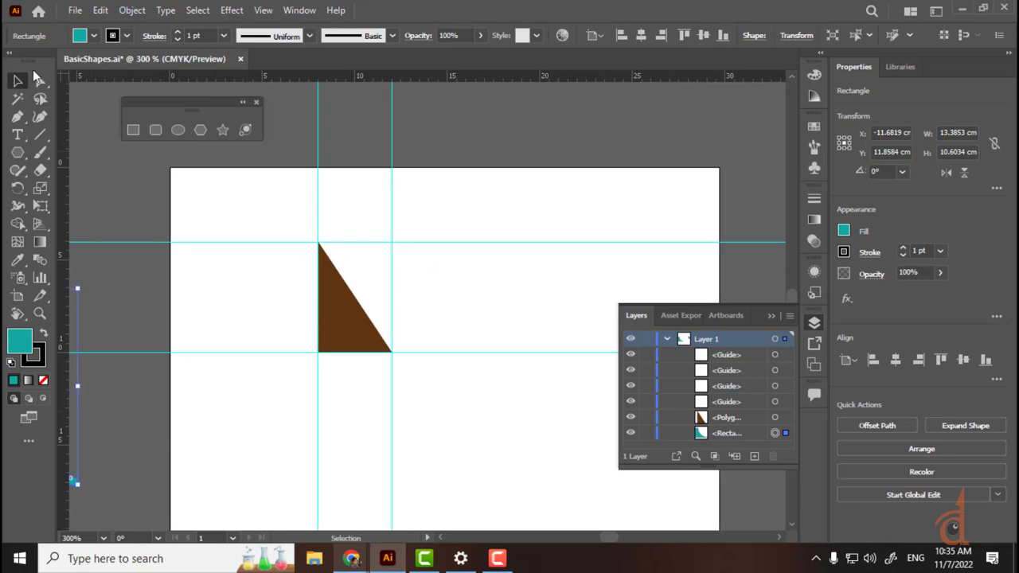
key(space)
drag(478, 211, 353, 300)
key(space)
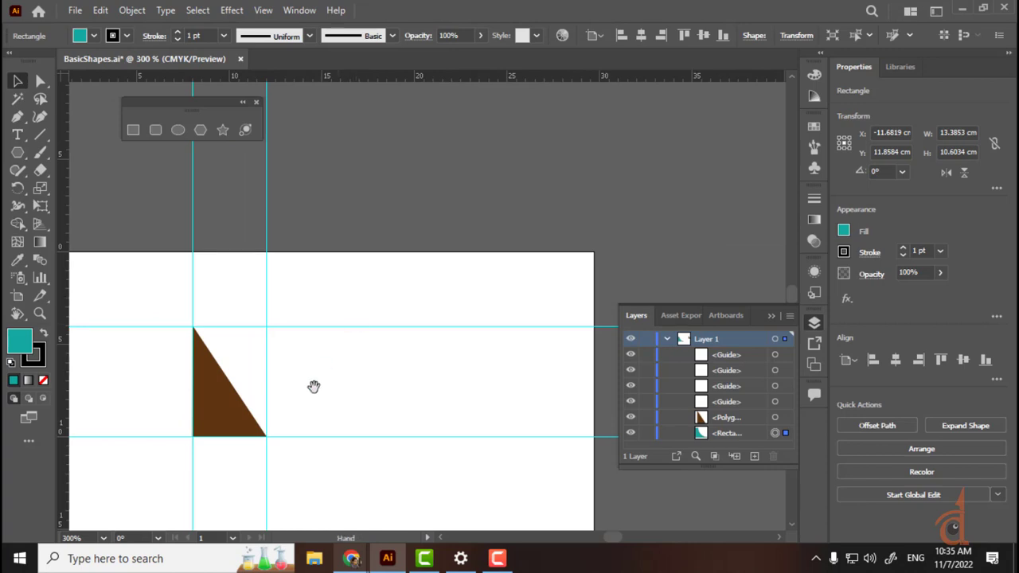
drag(314, 386, 443, 247)
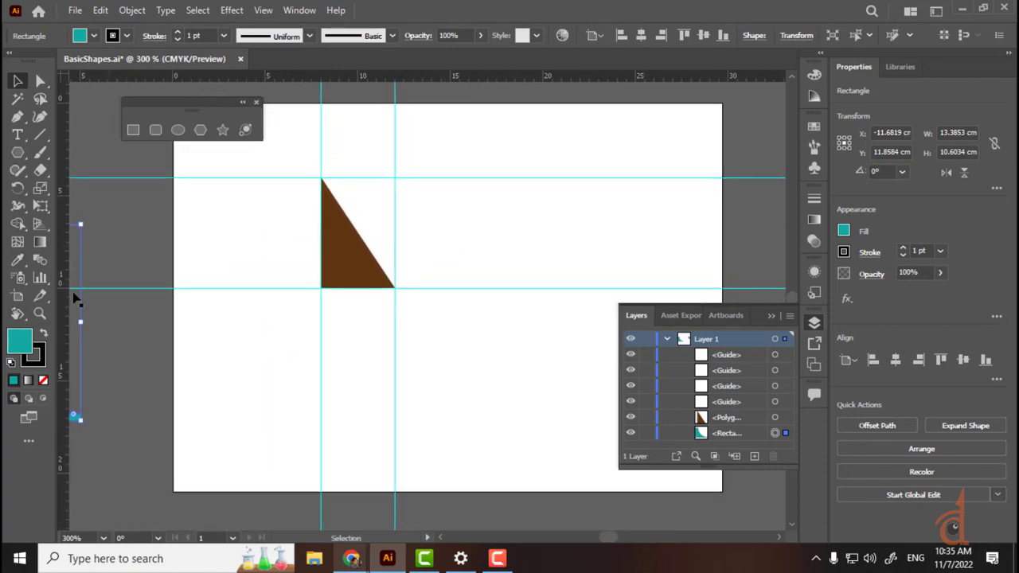
key(space)
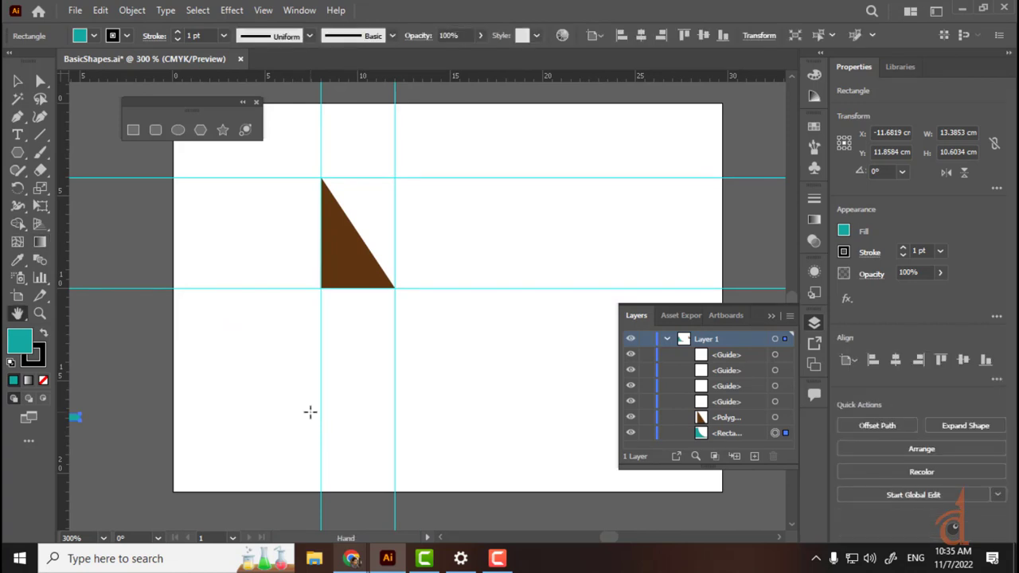
key(space)
drag(491, 227, 465, 232)
key(ctrl+plus)
key(ctrl+plus)
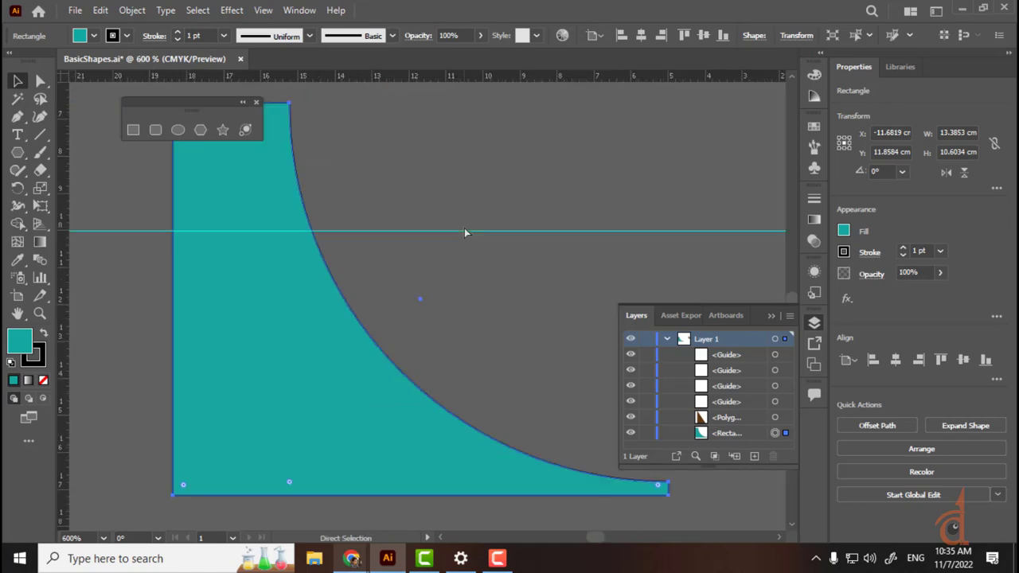
key(space)
drag(677, 205, 533, 139)
key(a)
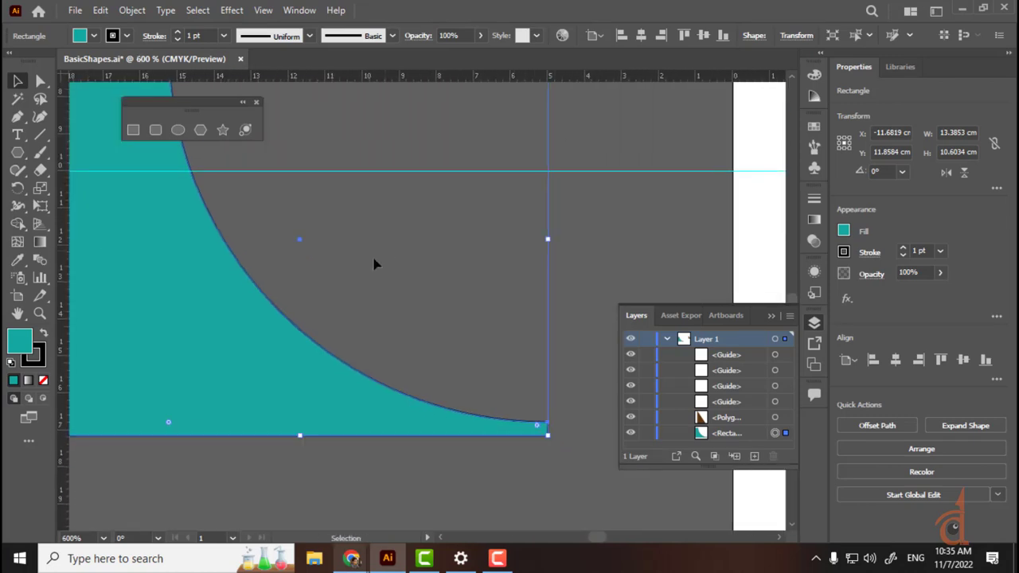
key(ctrl+minus)
key(ctrl+minus)
key(ctrl+minus)
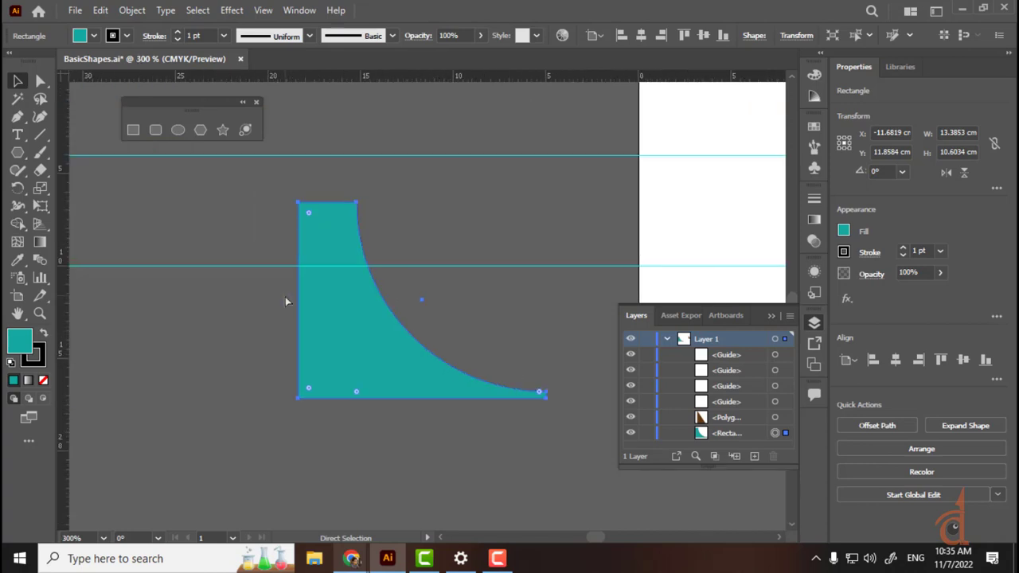
key(space)
drag(454, 423, 302, 409)
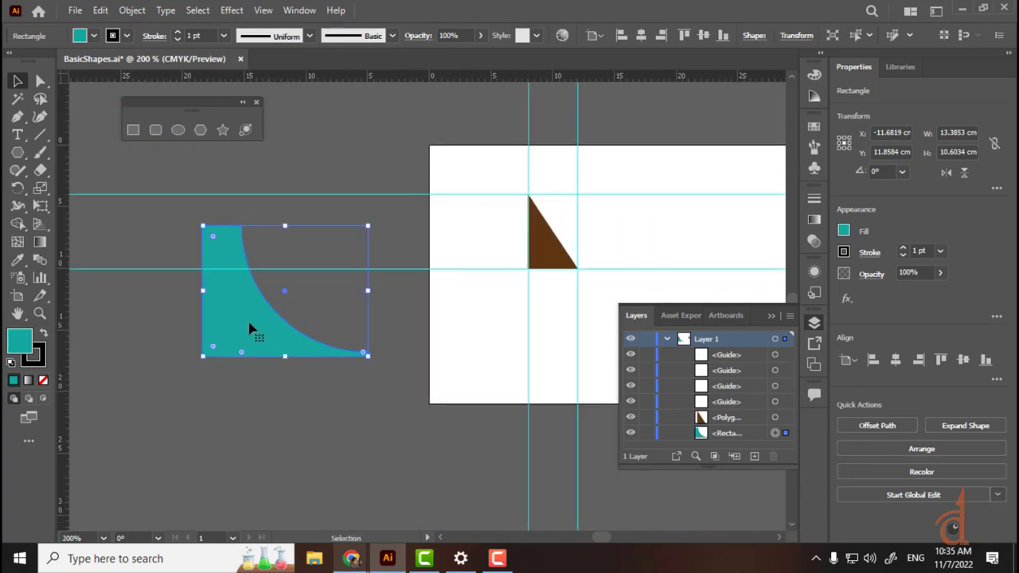
drag(250, 330, 574, 386)
drag(577, 372, 577, 372)
key(ctrl+equal)
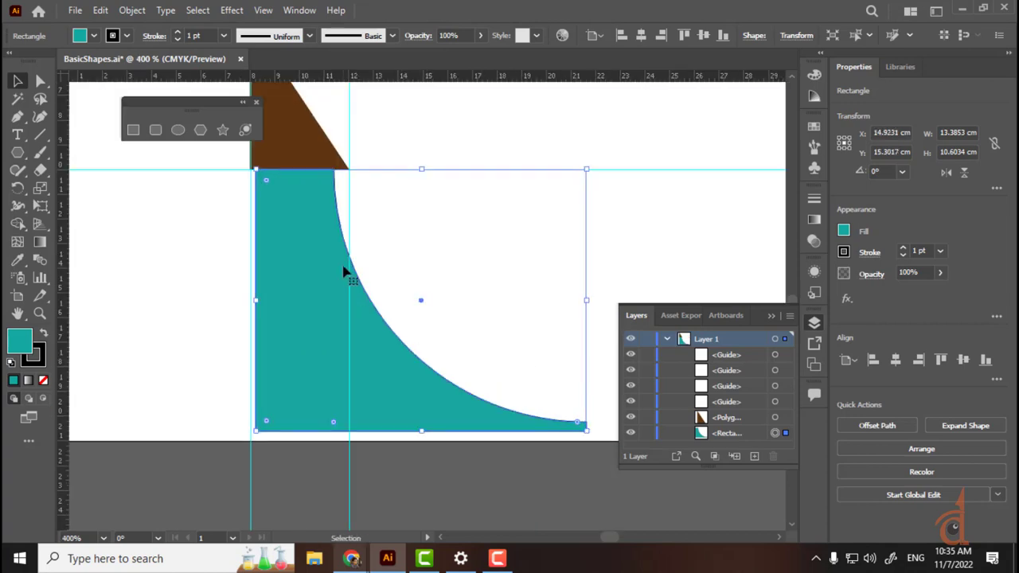
drag(346, 273, 560, 205)
Step: Drag a new horizontal guide from the top ruler to 12 cm
drag(394, 225, 411, 345)
drag(409, 397, 422, 324)
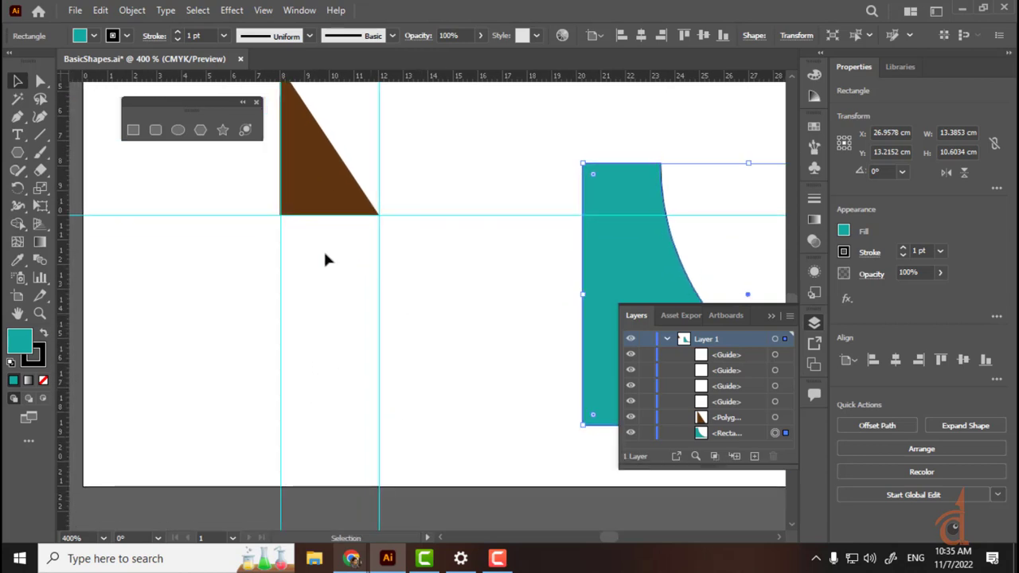
drag(320, 79, 121, 269)
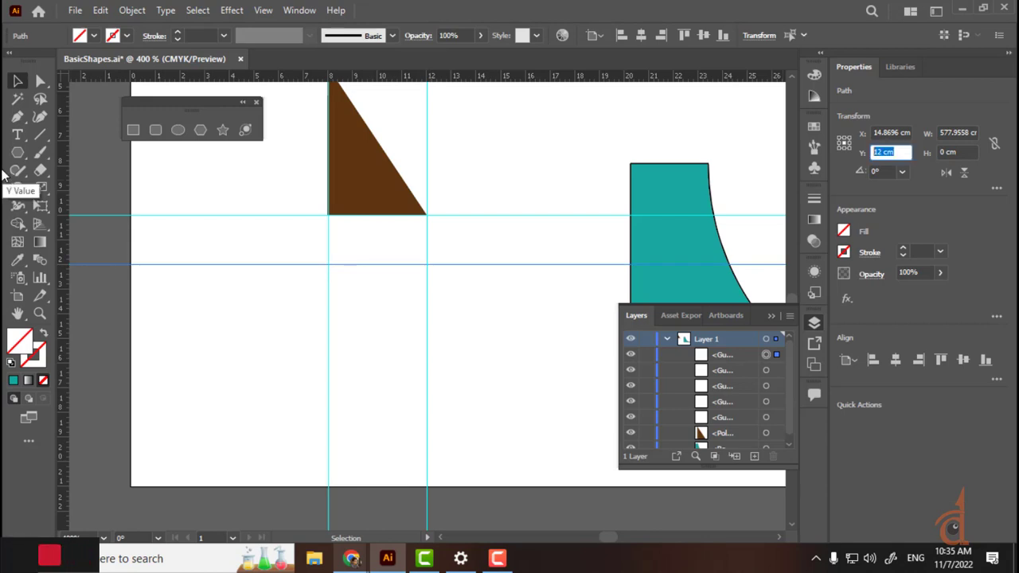
Step: Lower the new guide to 18 cm and move the teal shape under the triangle
drag(363, 78, 364, 412)
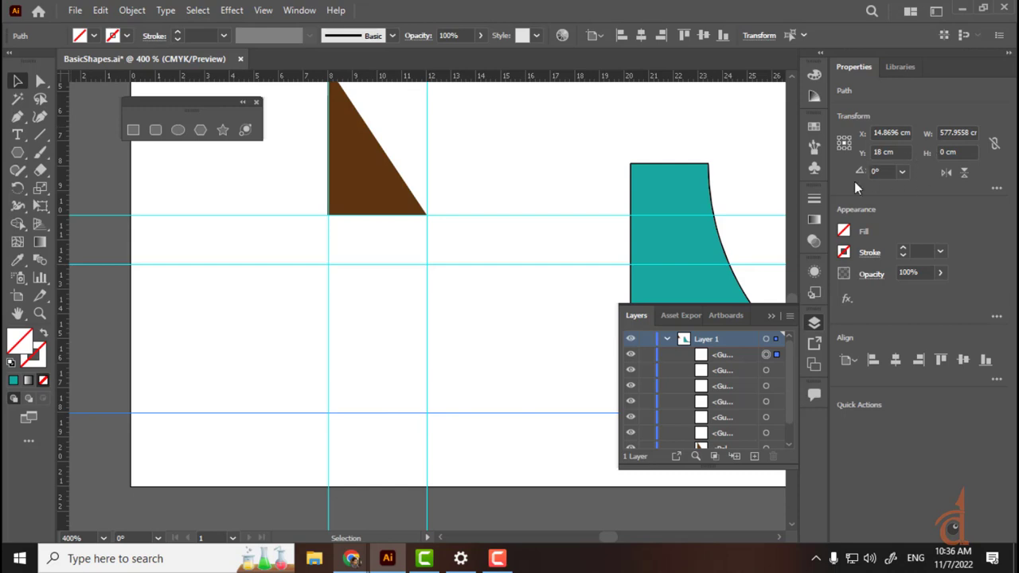
drag(639, 298, 355, 385)
click(508, 320)
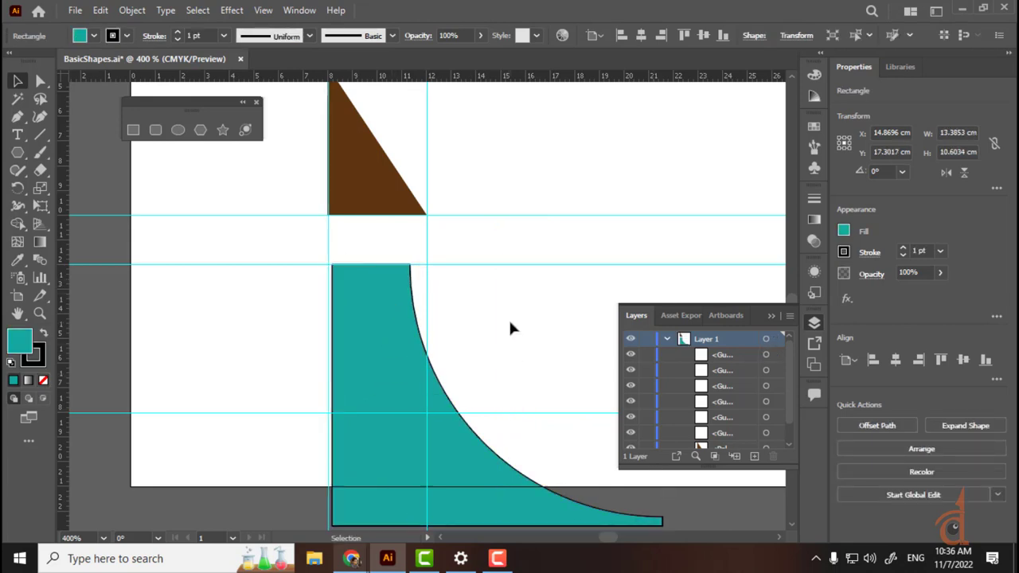
Step: Set the teal shape's stroke to None
click(366, 372)
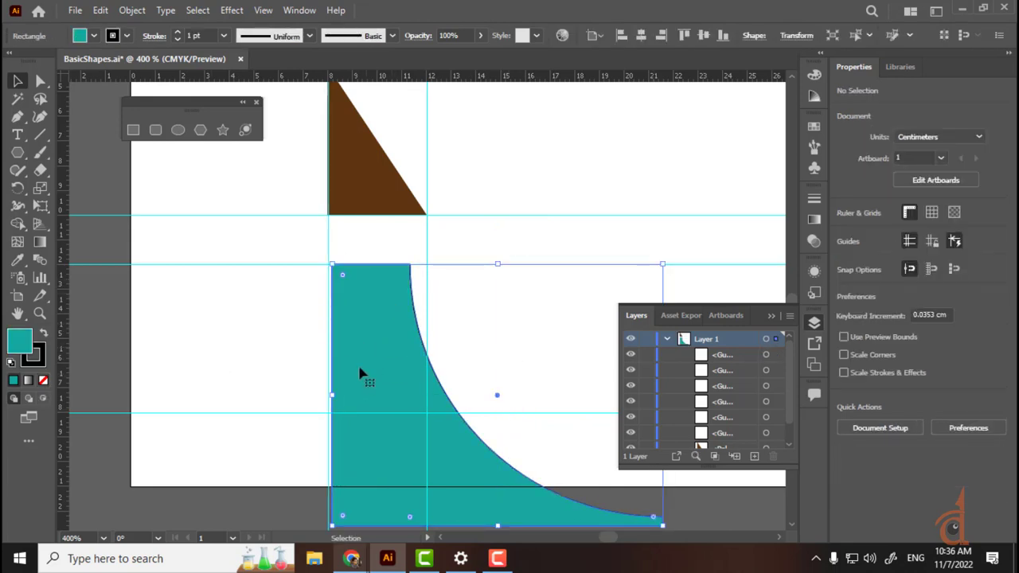
click(125, 35)
click(20, 61)
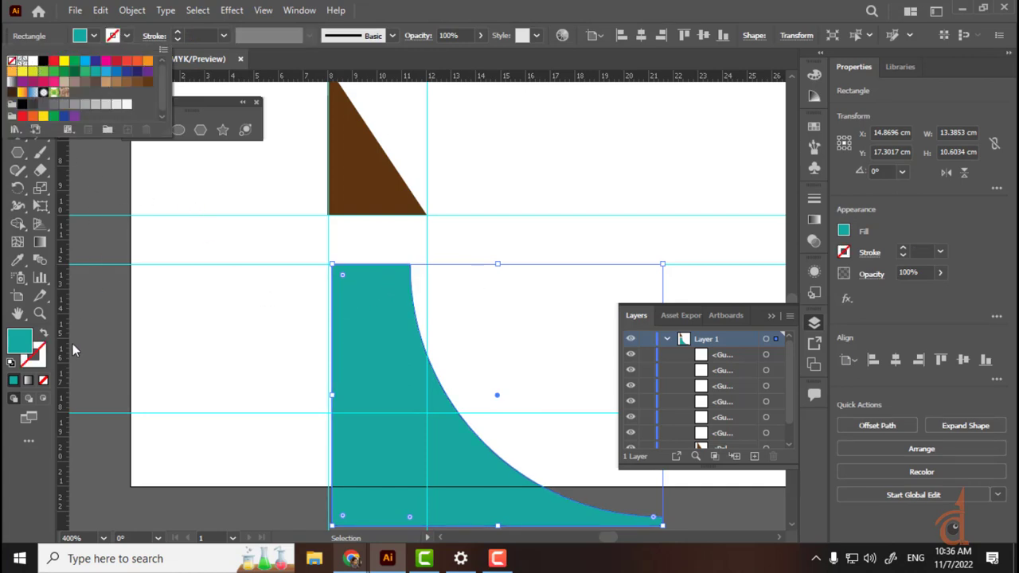
click(523, 344)
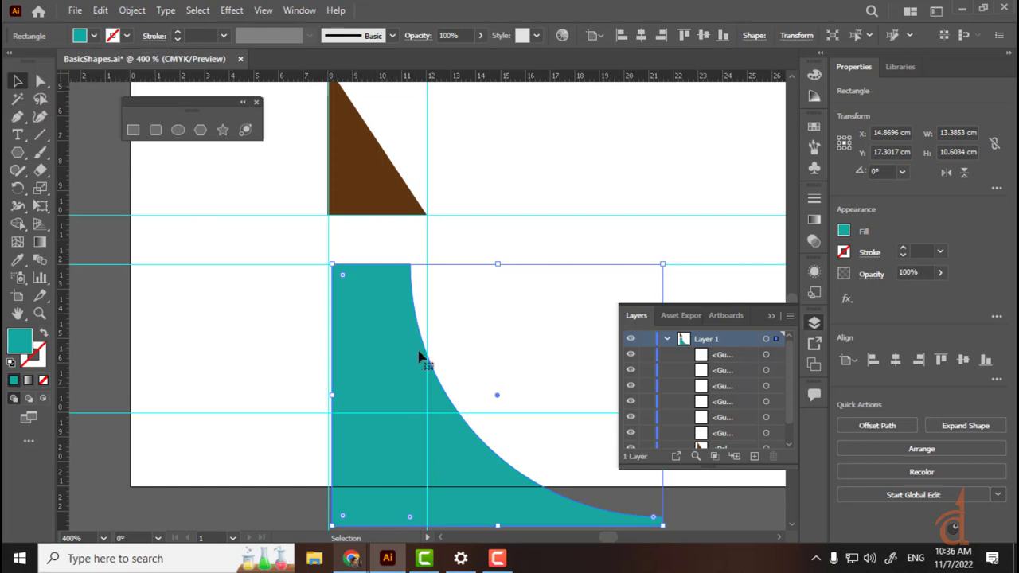
Step: Shorten the teal shape slightly by raising its bottom edge
key(ctrl+plus)
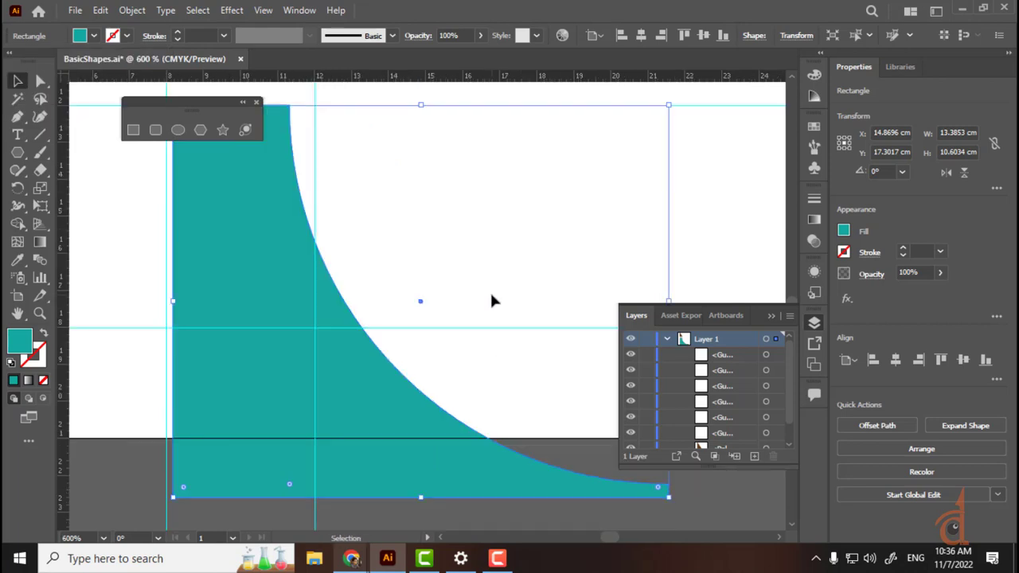
drag(518, 272, 539, 166)
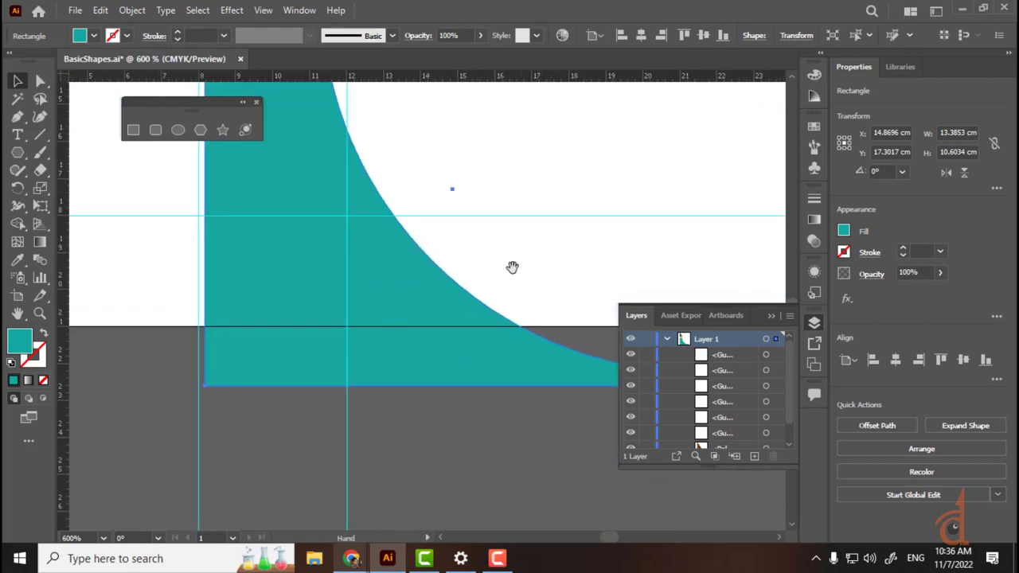
drag(453, 386, 464, 325)
click(434, 422)
click(455, 369)
Step: Move the teal shape up to overlap the triangle's base and select the overlapping anchors
scroll(464, 387, up, 3)
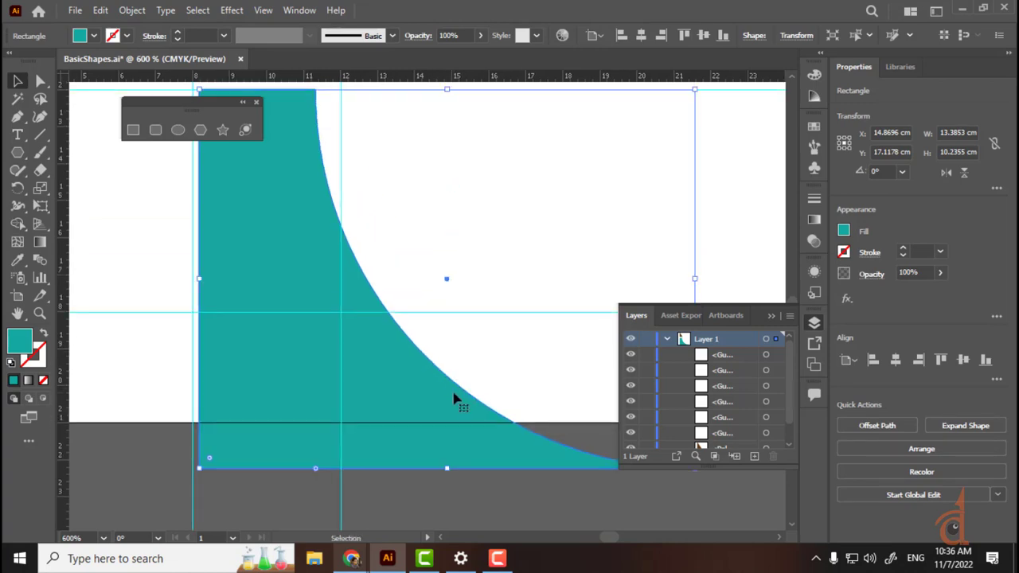
key(ctrl+minus)
key(ctrl+minus)
click(410, 467)
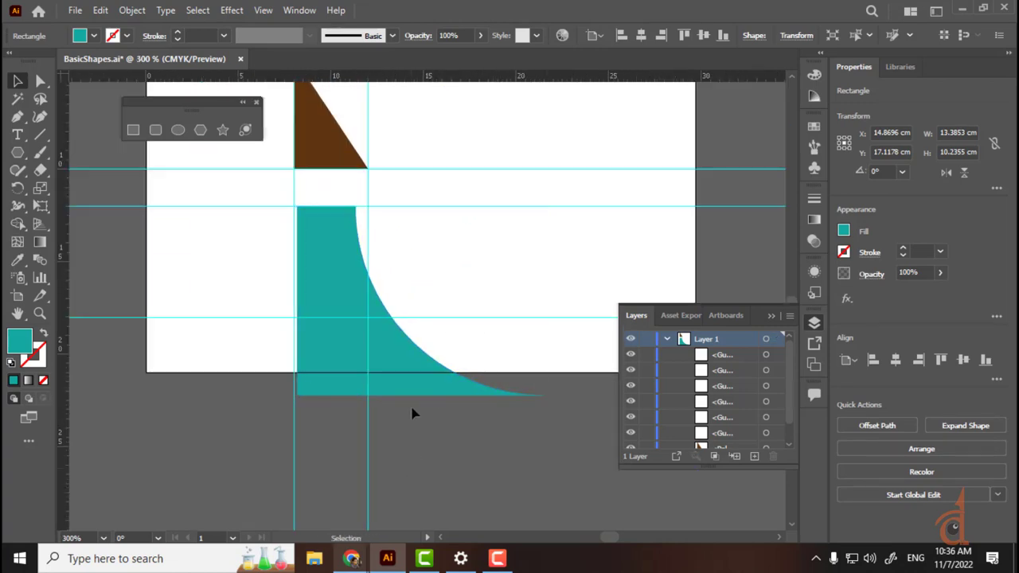
click(432, 374)
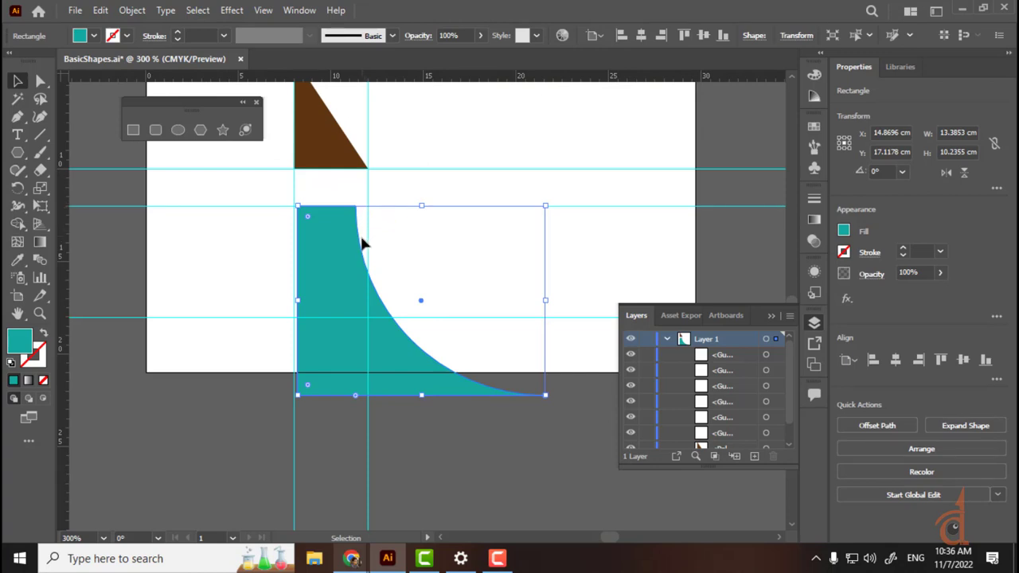
drag(332, 284, 323, 204)
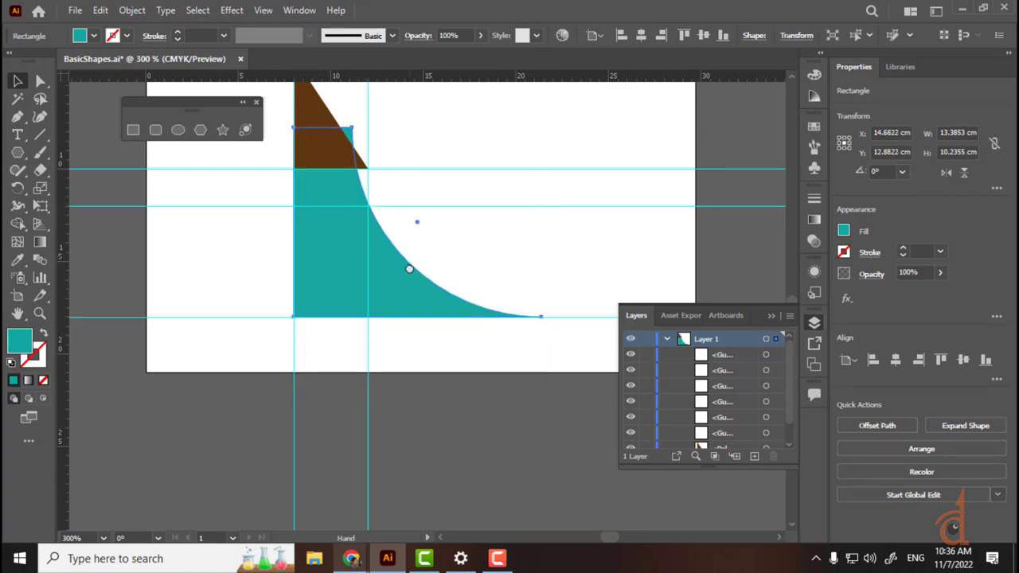
drag(409, 263, 423, 350)
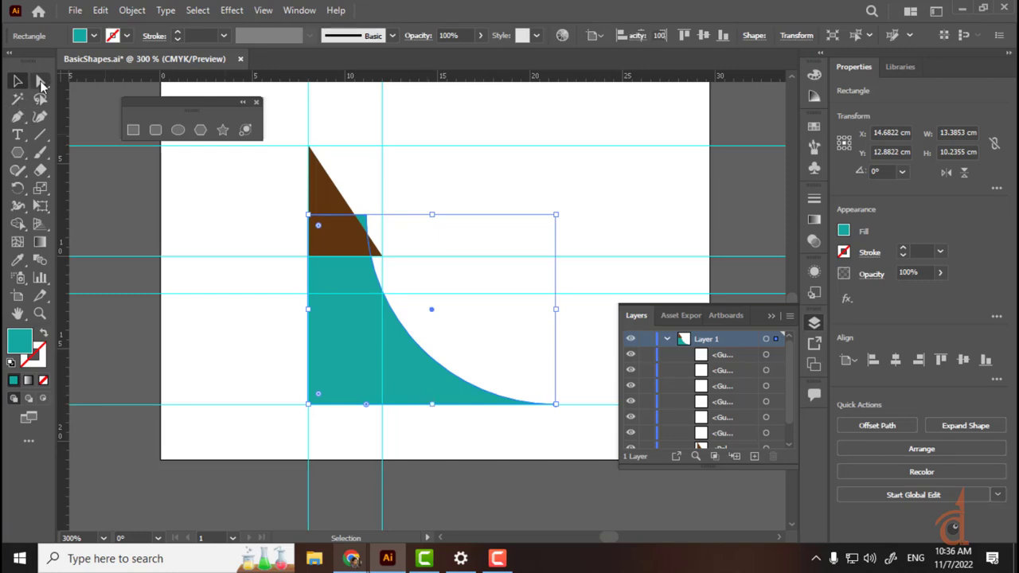
click(41, 80)
drag(246, 188, 410, 245)
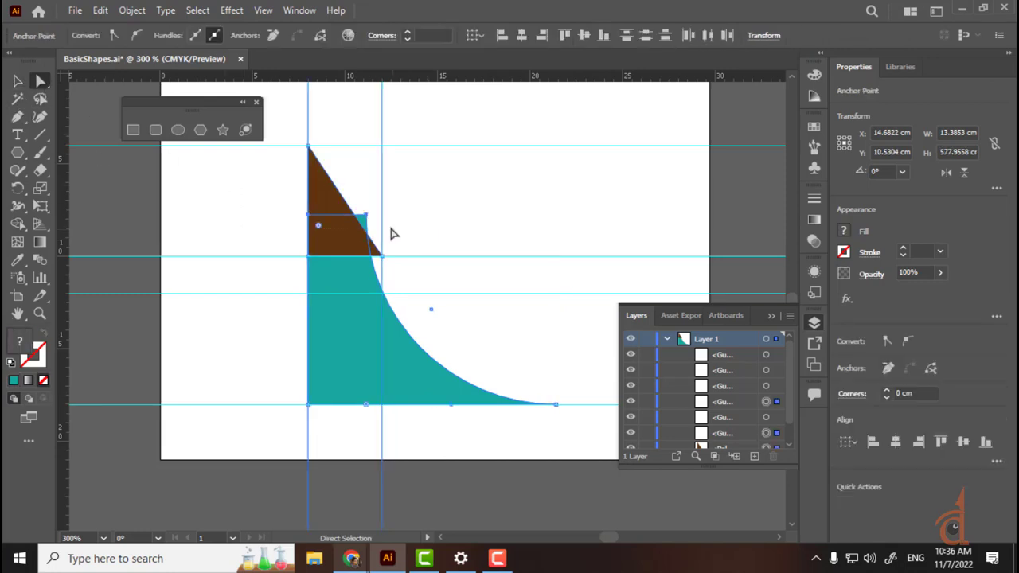
Step: Move the teal shape's two top anchors down onto the guide intersections
click(392, 227)
click(366, 220)
click(365, 216)
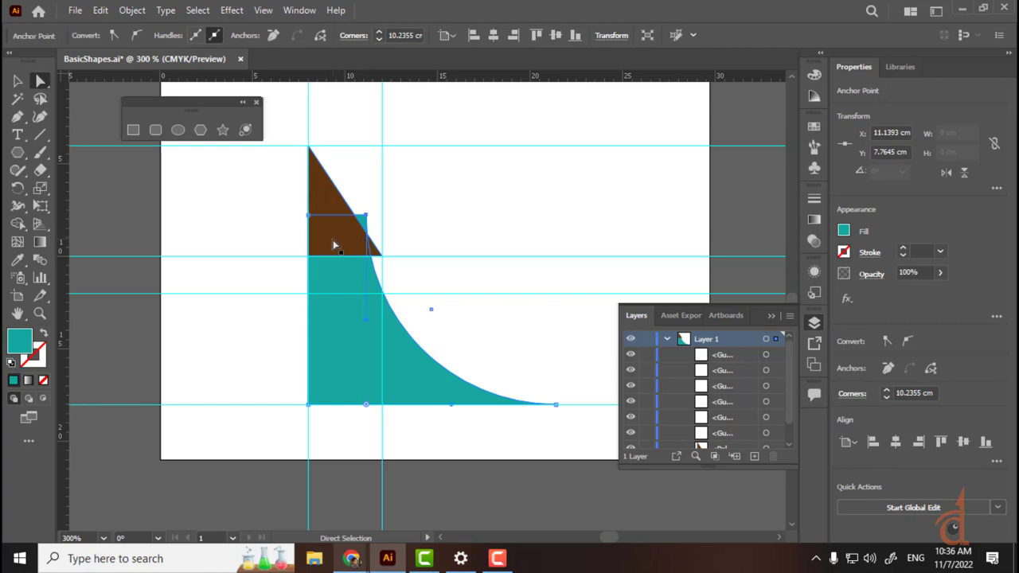
shift+click(309, 216)
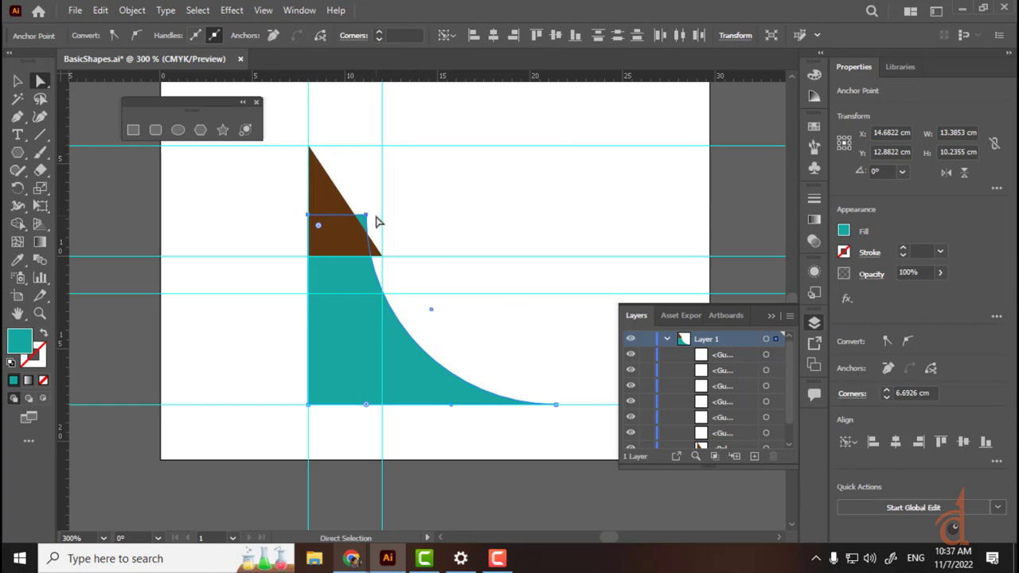
click(405, 219)
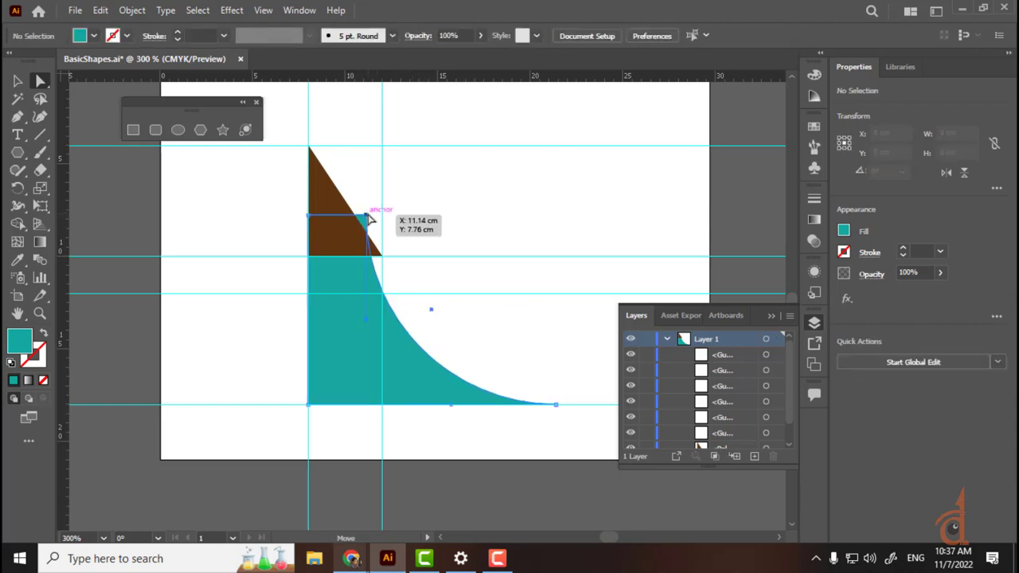
drag(369, 217, 381, 294)
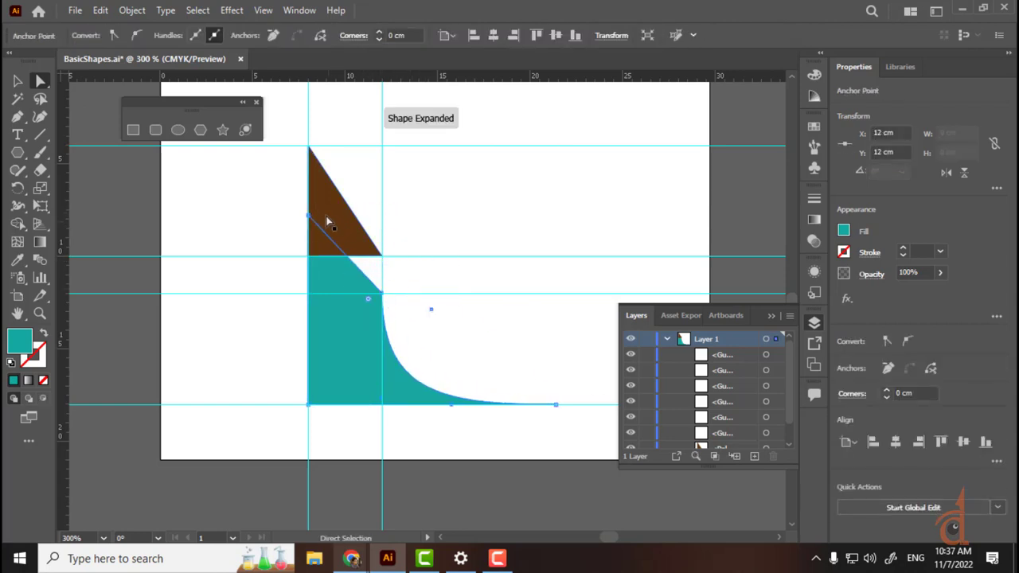
drag(311, 221, 308, 295)
Step: Delete the stray bottom anchor and pull the curve in to form the right-side notch
drag(545, 410, 460, 459)
key(Delete)
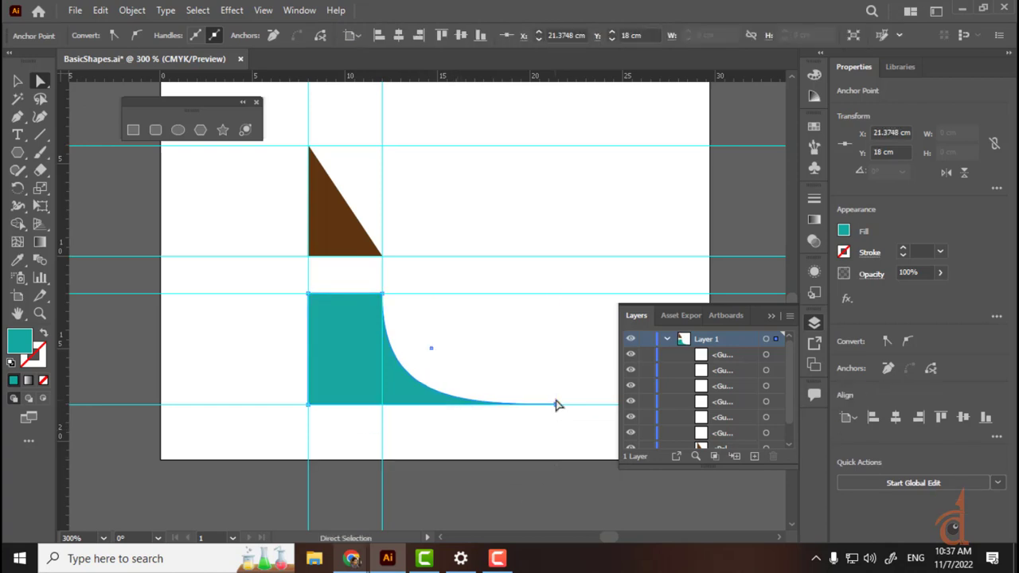
mouse_move(556, 404)
mouse_down()
mouse_move(554, 435)
mouse_move(470, 389)
mouse_up()
drag(556, 435, 382, 405)
drag(555, 405, 382, 380)
click(487, 397)
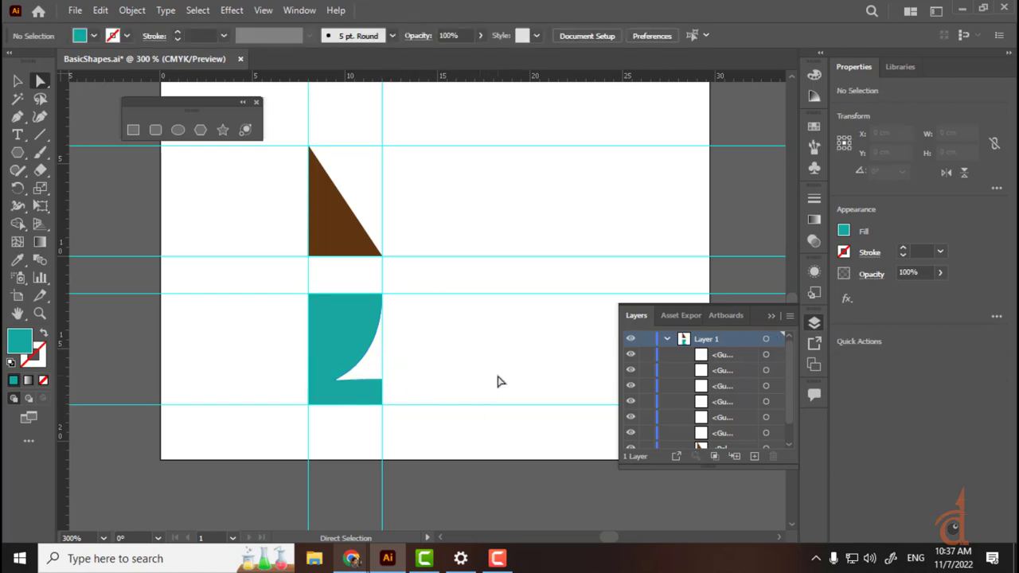
key(ctrl+plus)
key(ctrl+plus)
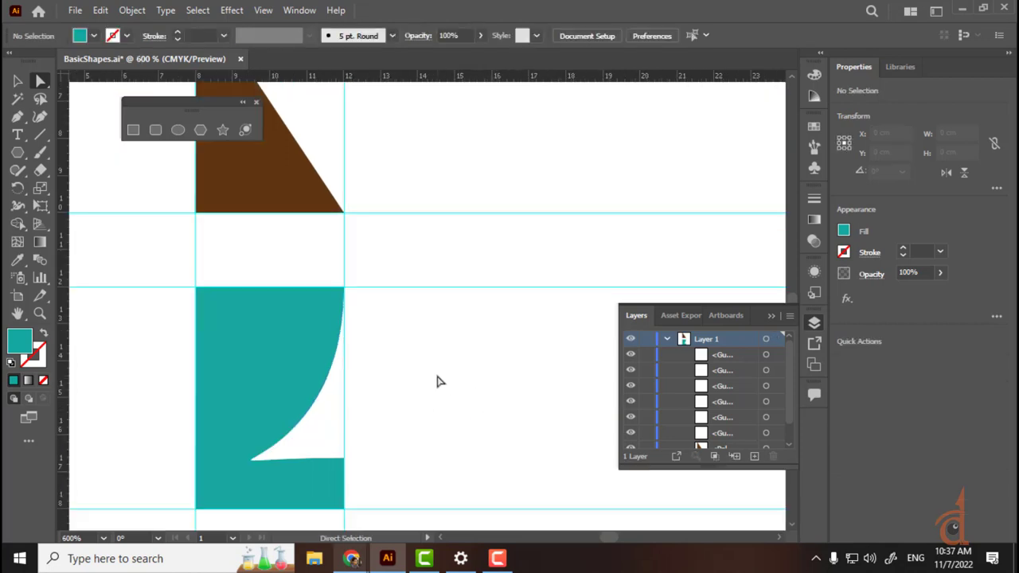
Step: Select the whole notched teal shape, about 4.01 × 6 cm, with the Selection tool
drag(395, 361, 439, 335)
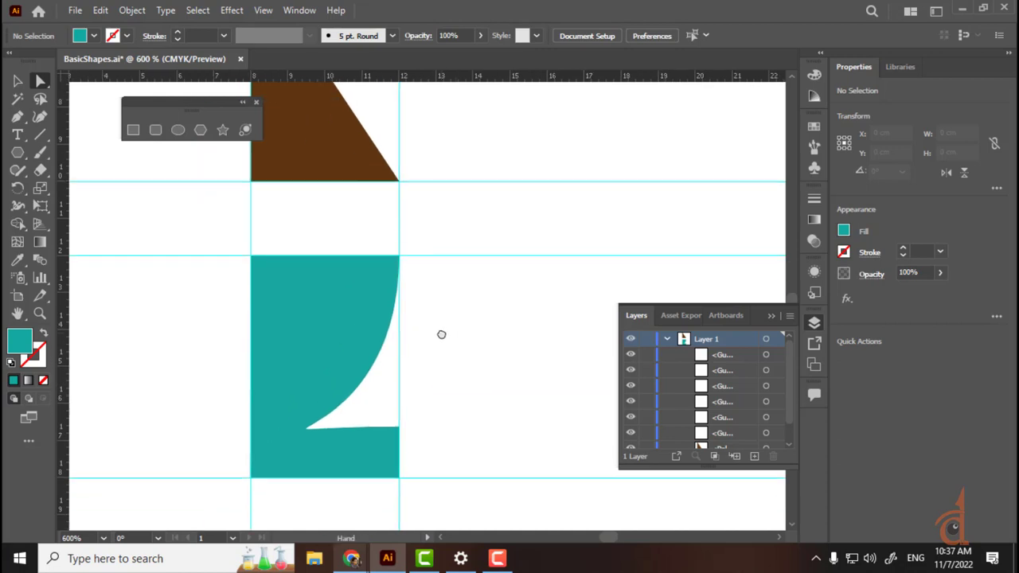
click(18, 82)
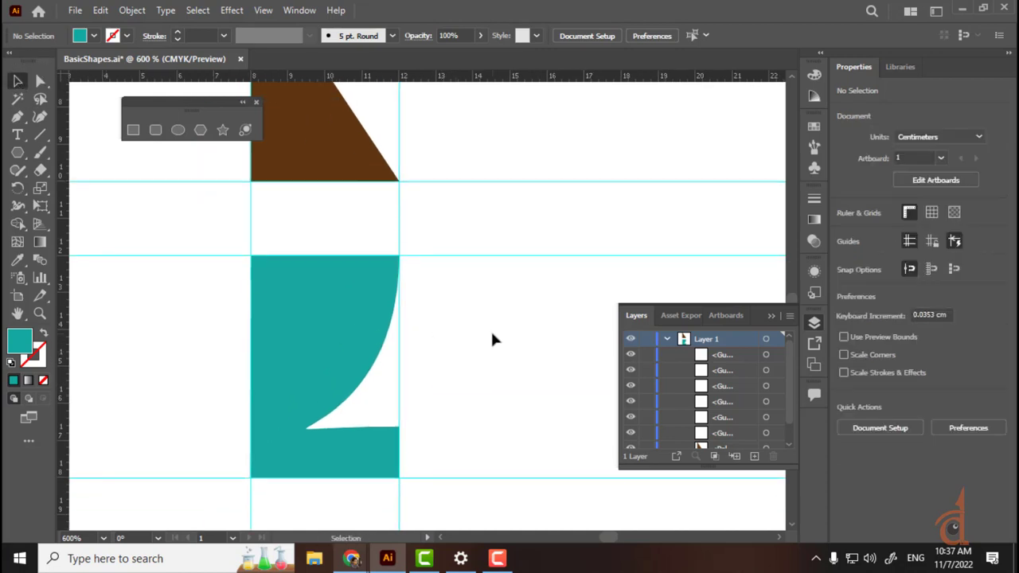
click(307, 337)
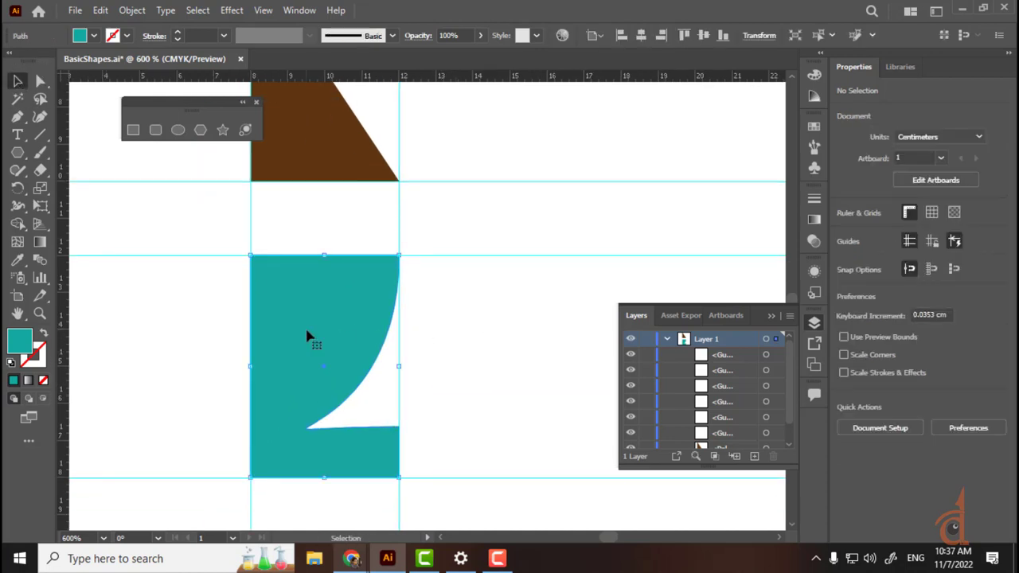
click(497, 558)
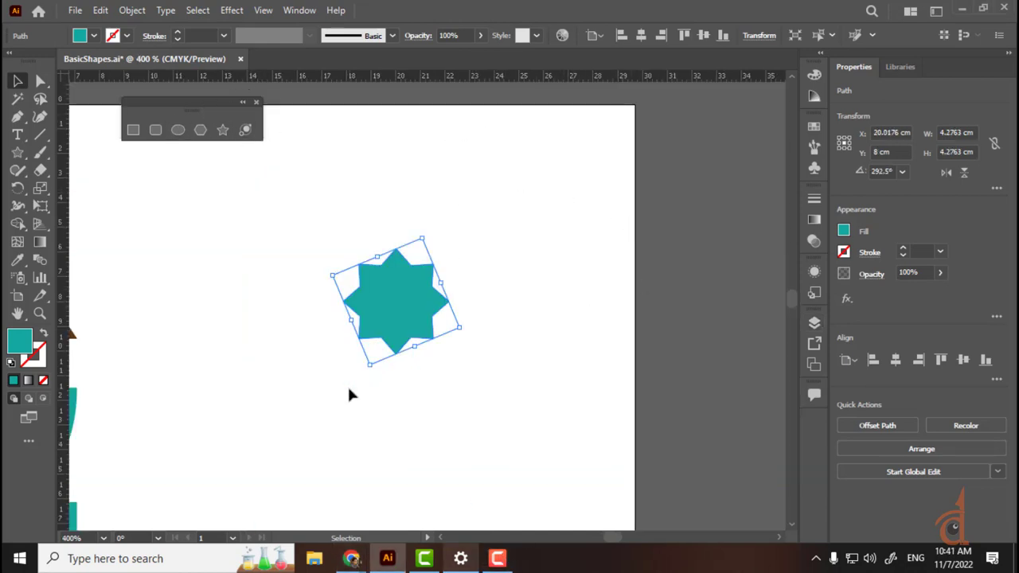
Step: Delete the small rotated star and draw a nine-point teal star, about 9.40 × 9.39 cm
key(Delete)
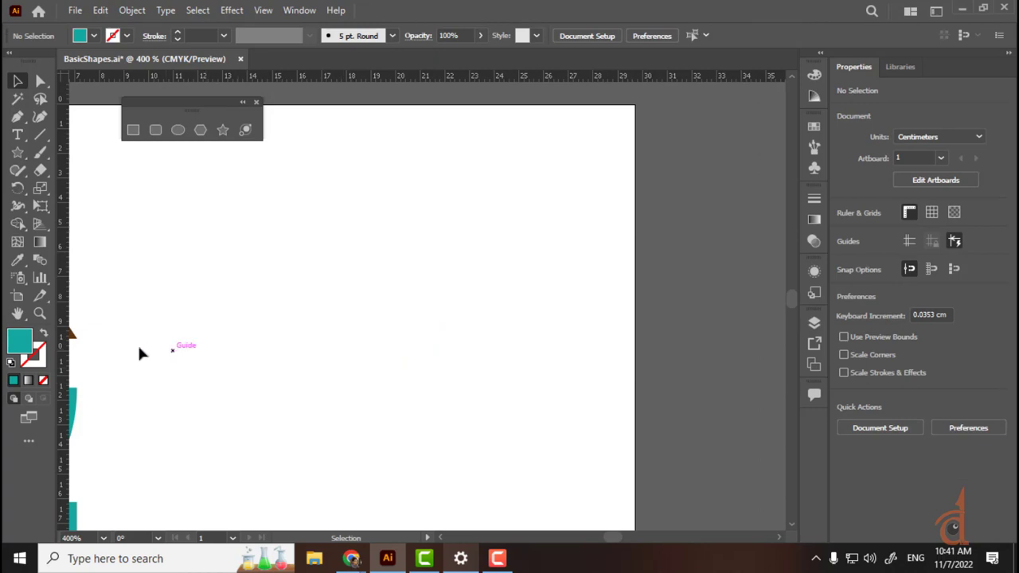
click(20, 155)
drag(335, 255, 436, 438)
key(Up)
key(Up)
key(Up)
key(Up)
key(Up)
key(Up)
key(Down)
key(Down)
key(Down)
key(Down)
key(Down)
key(Down)
key(Up)
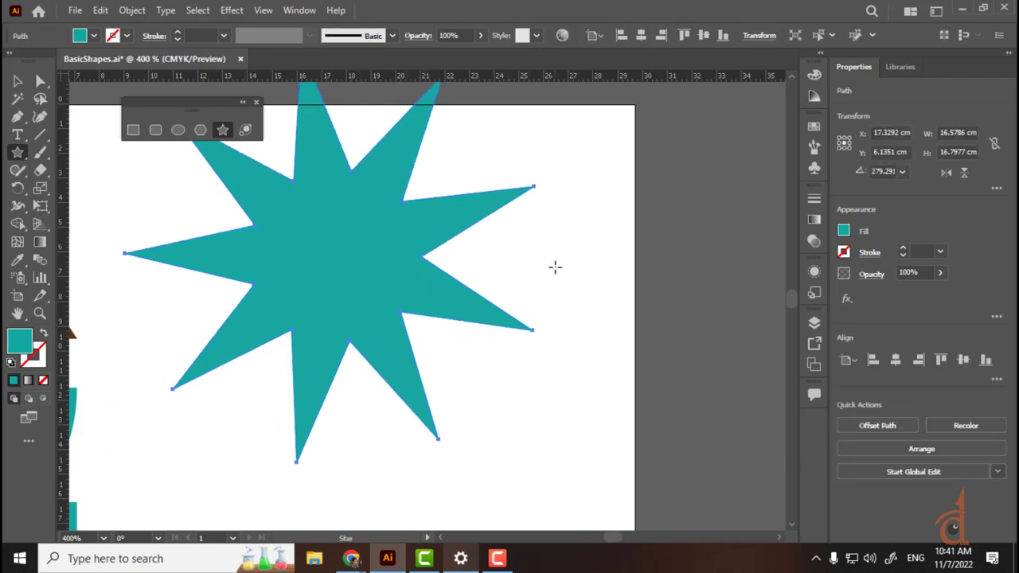
key(Delete)
drag(334, 305, 388, 169)
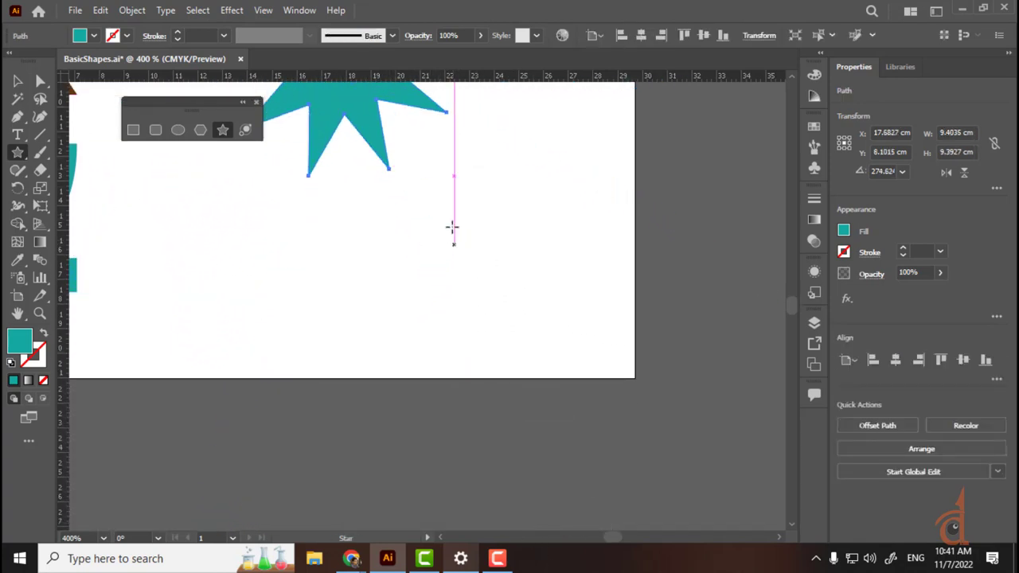
drag(446, 181, 501, 451)
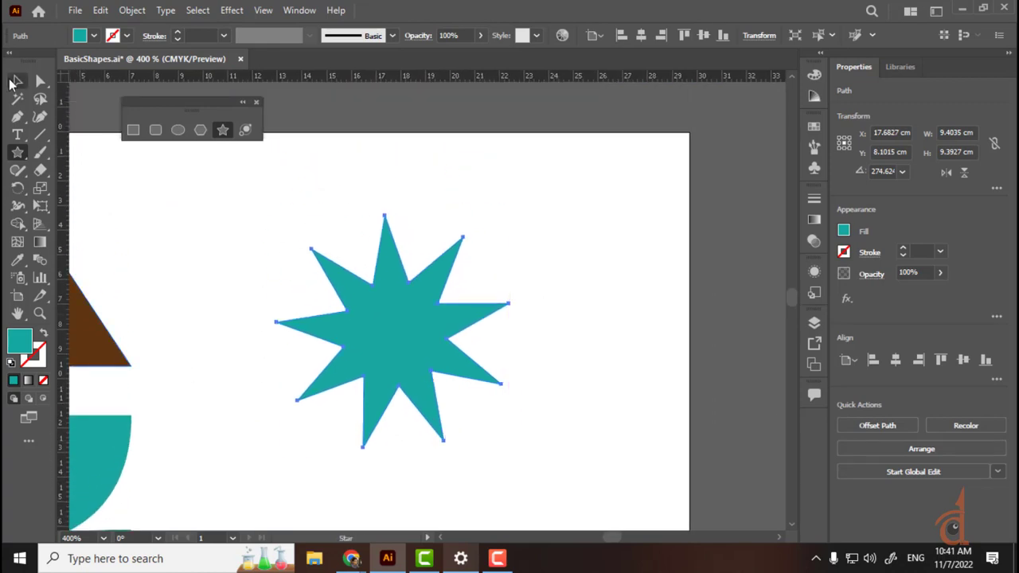
Step: Select the star and reveal its live corner widgets, undoing a trial rounding
click(17, 81)
click(605, 260)
click(355, 339)
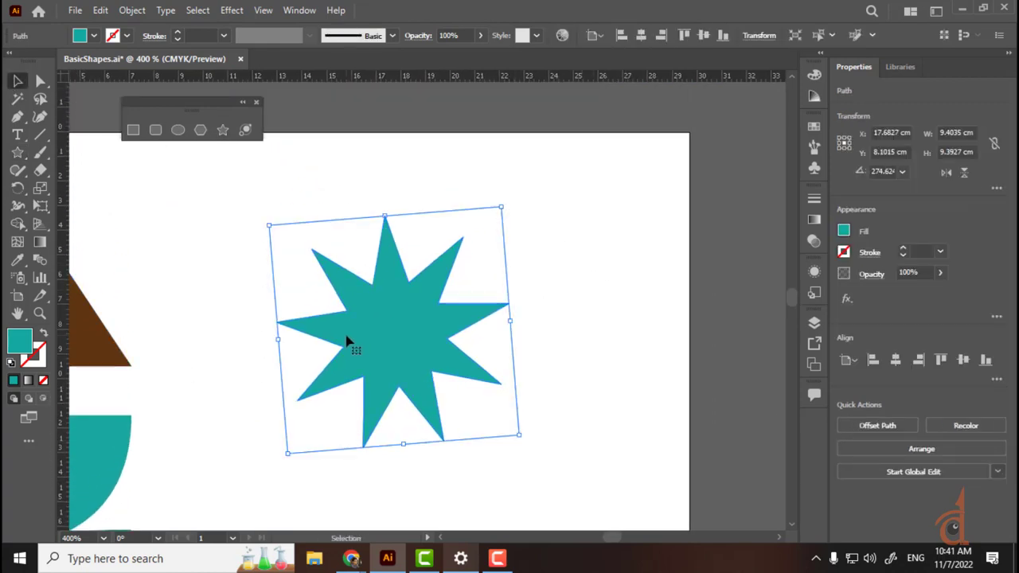
scroll(346, 340, up, 1)
key(ctrl)
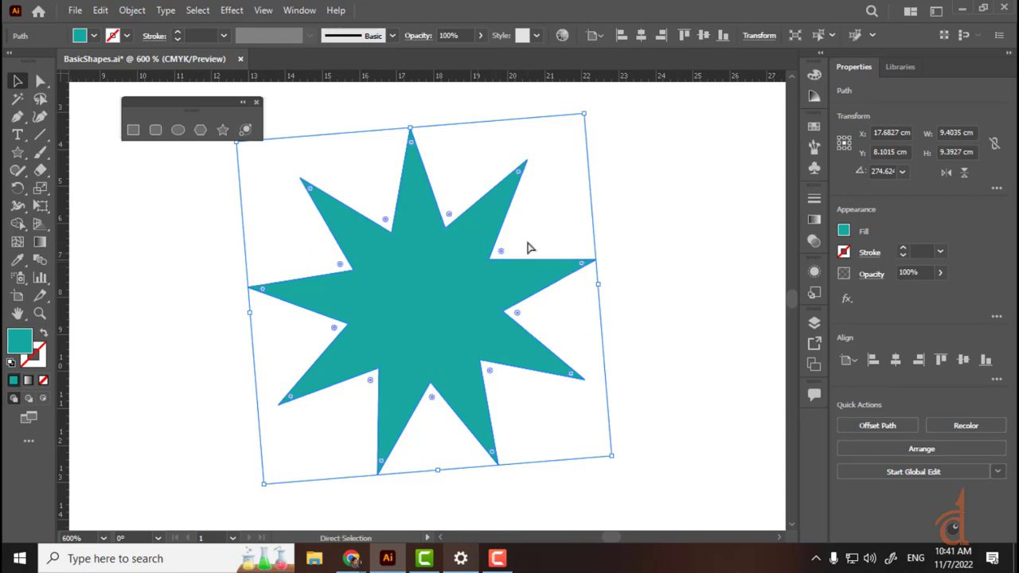
key(ctrl)
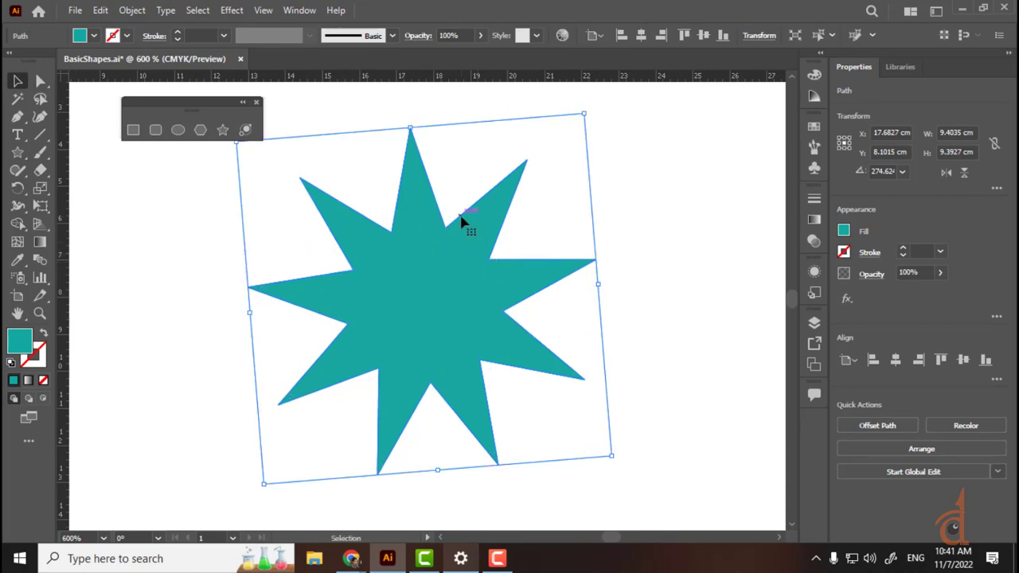
key(ctrl)
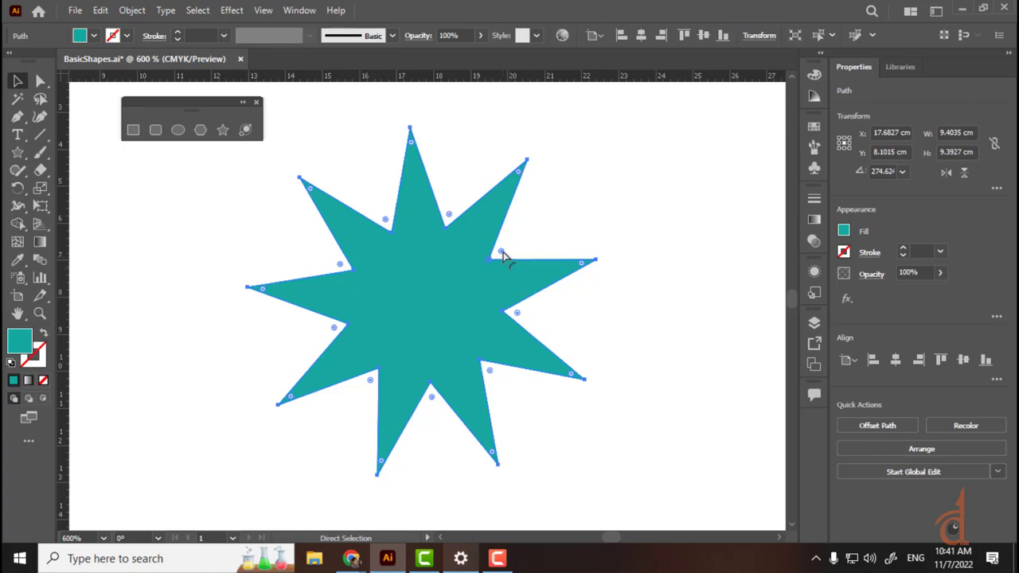
mouse_move(502, 256)
mouse_down()
mouse_move(516, 246)
mouse_move(498, 266)
mouse_move(502, 256)
mouse_up()
key(ctrl+z)
key(ctrl)
Step: Round three of the star's inner corners to about 1.62 cm radius
drag(516, 313, 569, 322)
key(ctrl+z)
ctrl+click(501, 251)
drag(518, 314, 500, 323)
key(v)
key(a)
drag(503, 253, 521, 263)
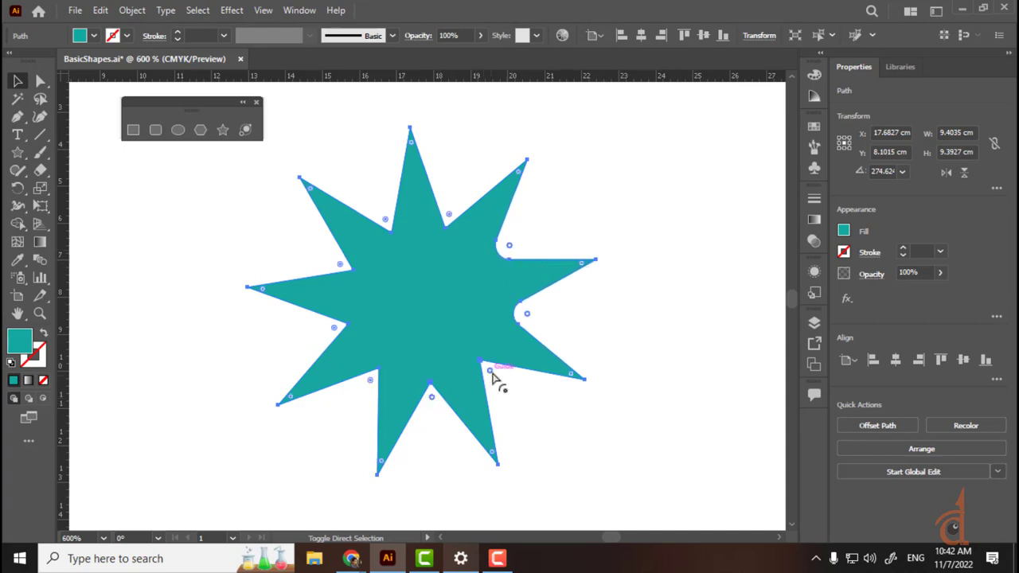
drag(527, 312, 594, 328)
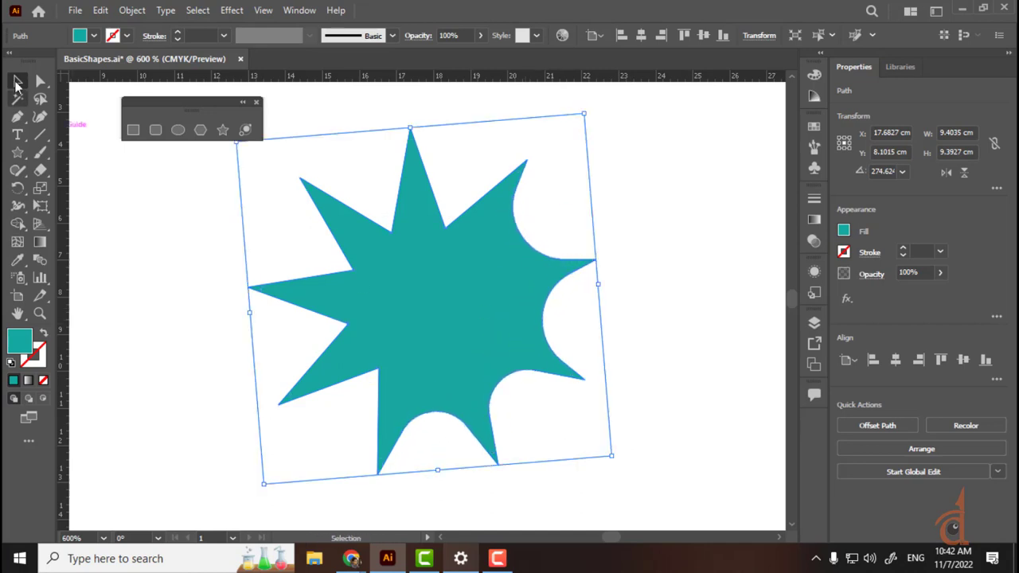
click(657, 160)
Step: Delete the rounded star from the artboard
click(527, 374)
key(ctrl+minus)
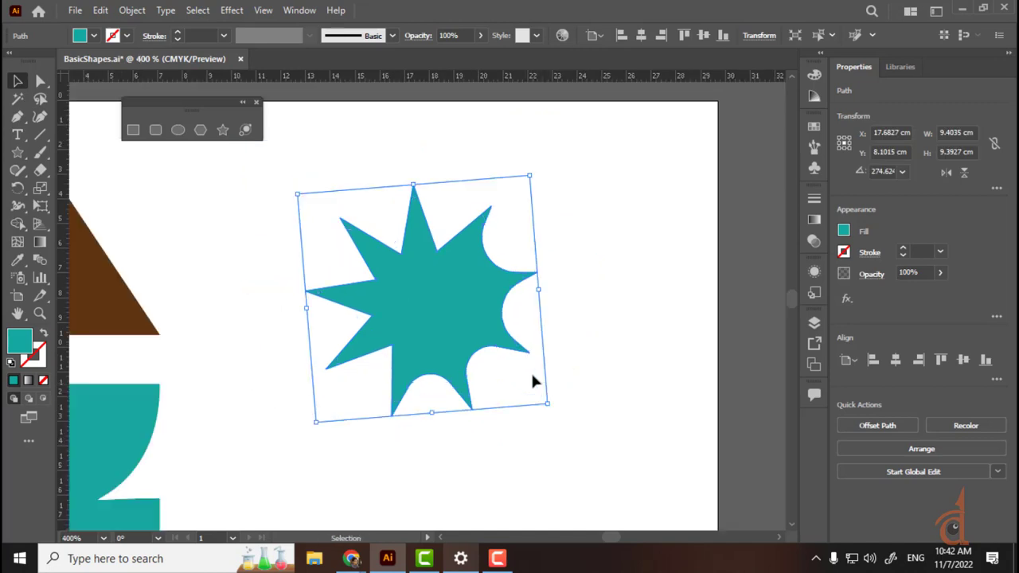
click(575, 252)
click(387, 303)
key(Delete)
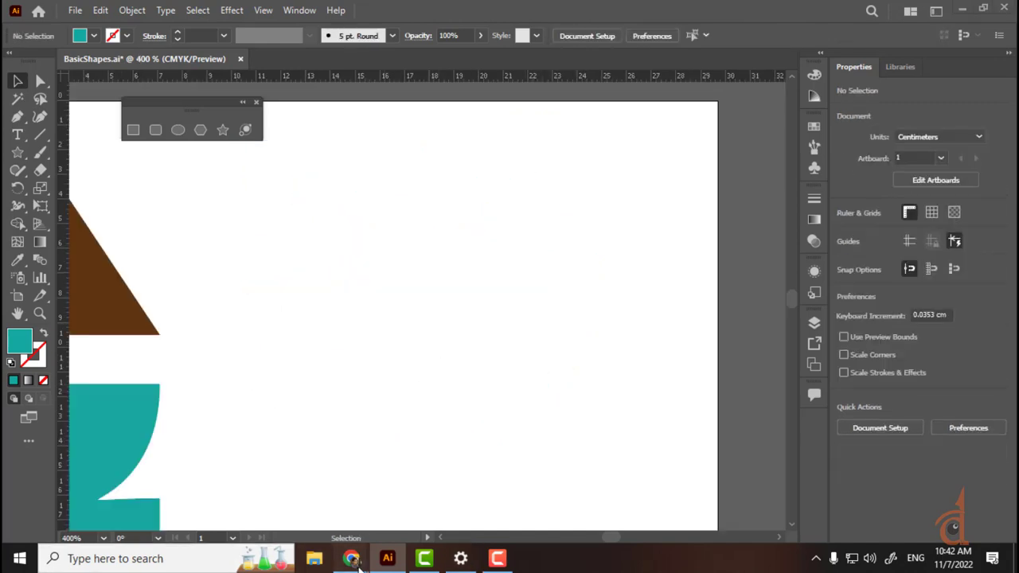
Step: Search Google Images in Chrome for 'starplus logo'
click(353, 559)
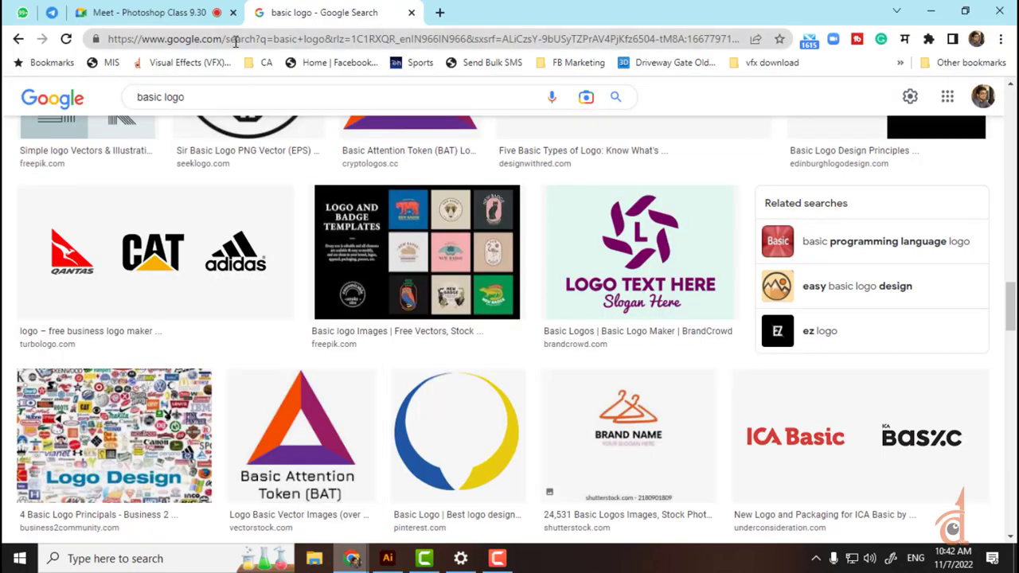
triple_click(195, 97)
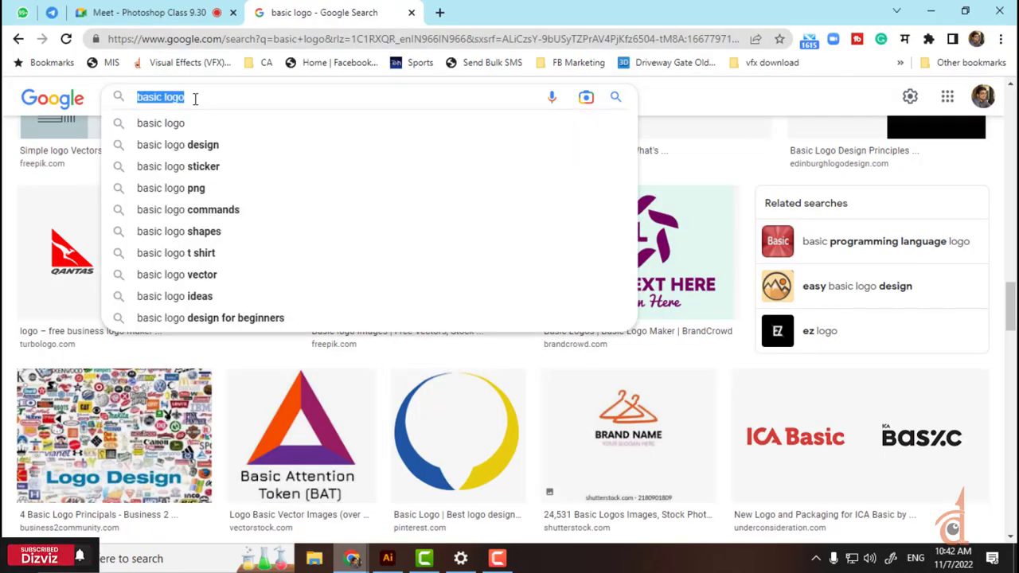
text(star)
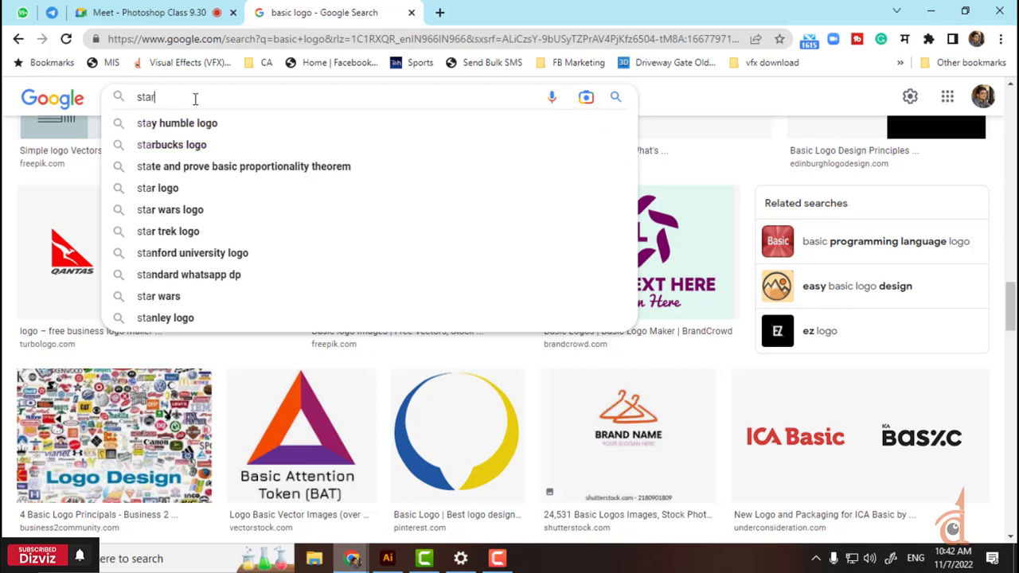
text(pl)
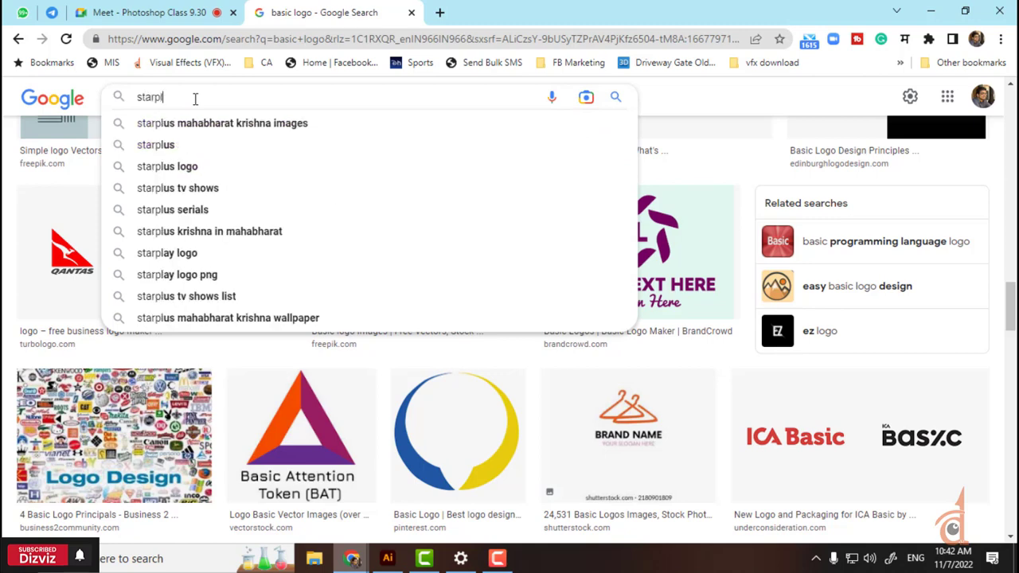
text(us)
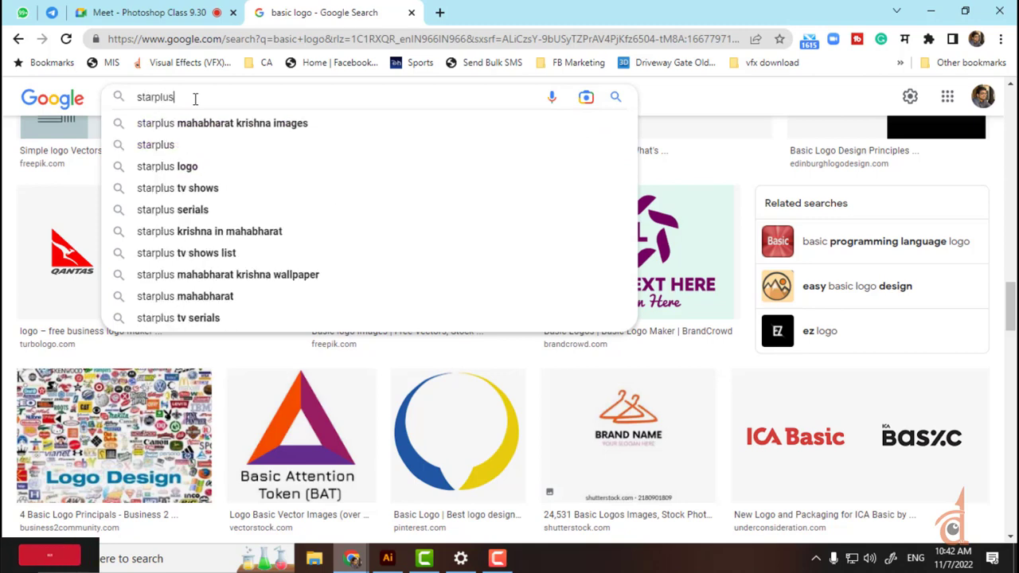
key(Down)
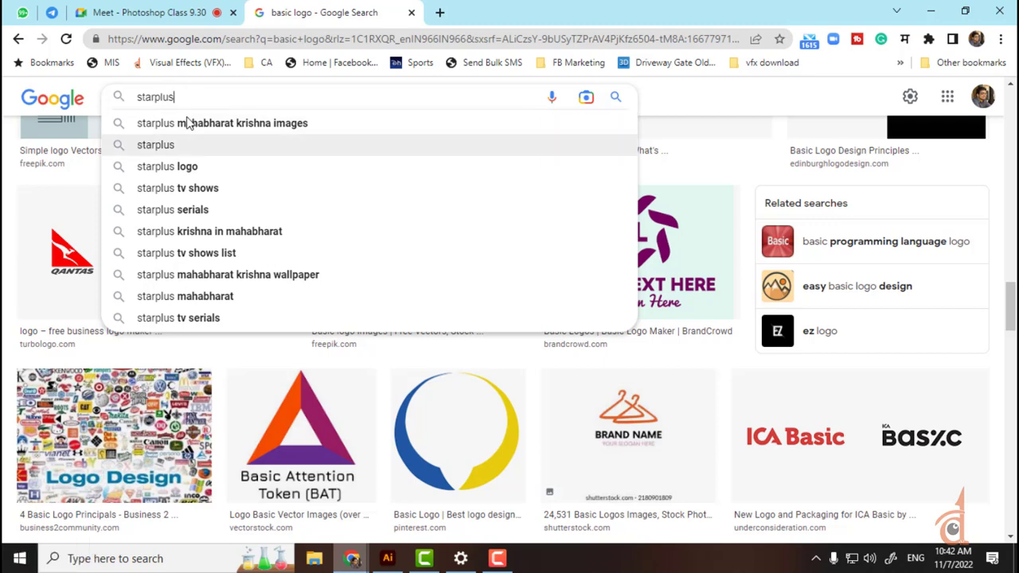
key(Down)
key(Return)
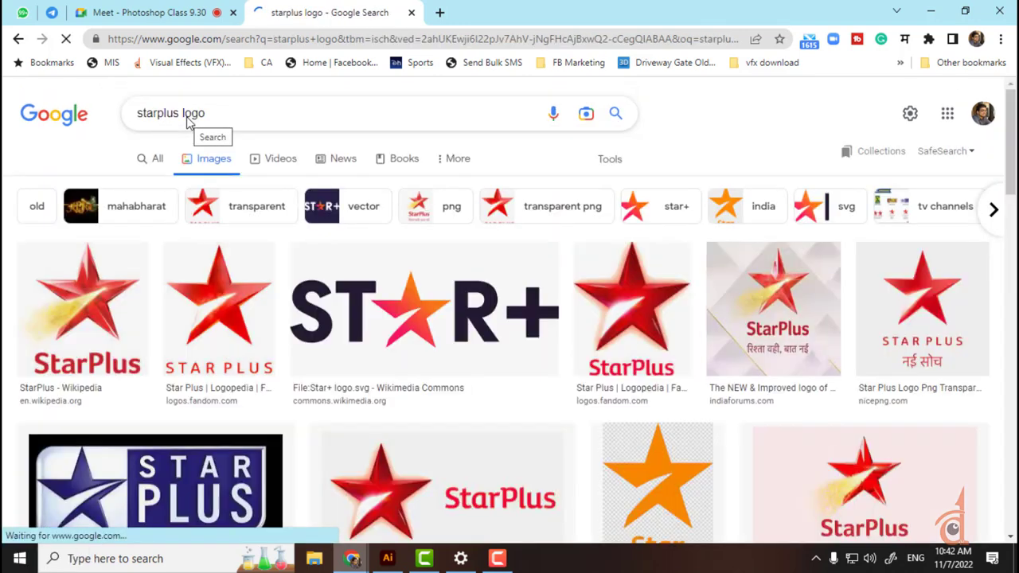
Step: Copy the Star+ logo image from the results and return to Illustrator
click(239, 301)
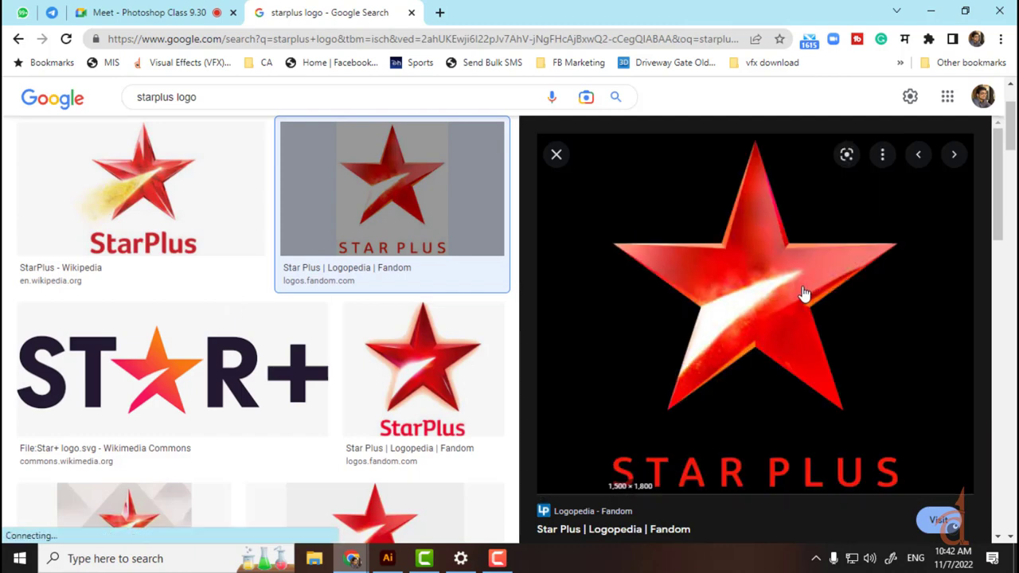
right_click(748, 271)
click(791, 412)
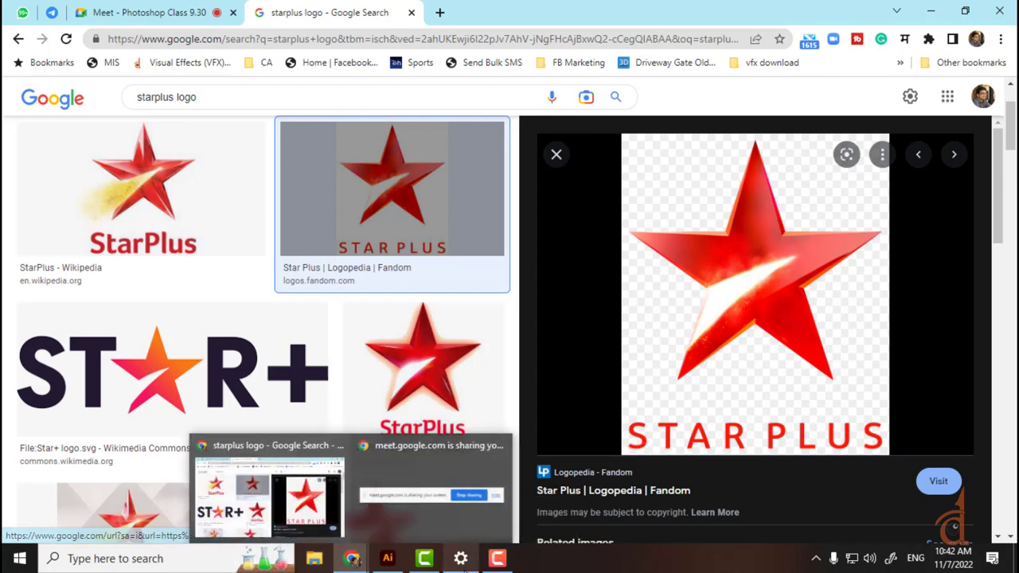
click(174, 371)
right_click(718, 189)
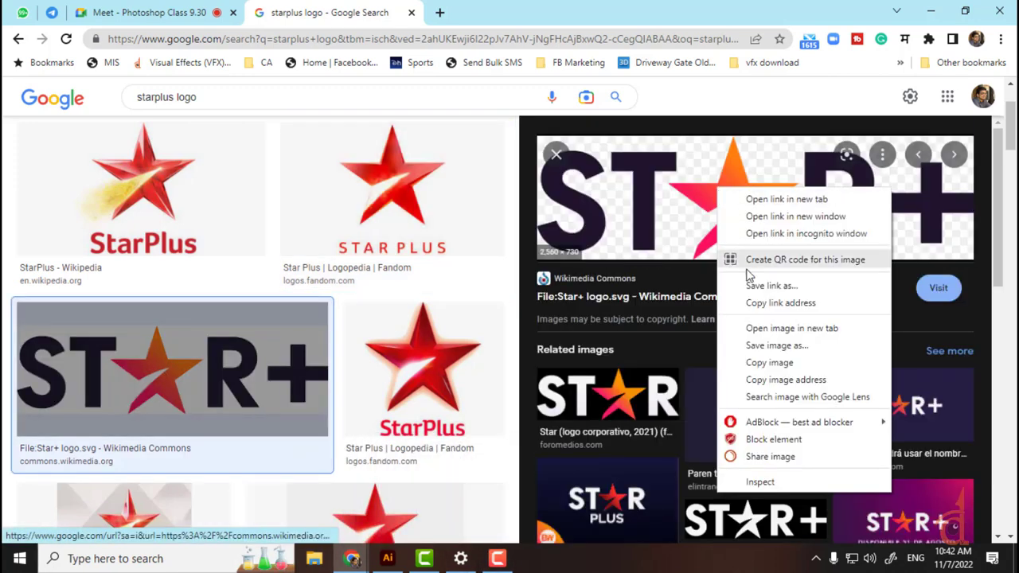
click(767, 363)
mouse_move(402, 565)
click(382, 501)
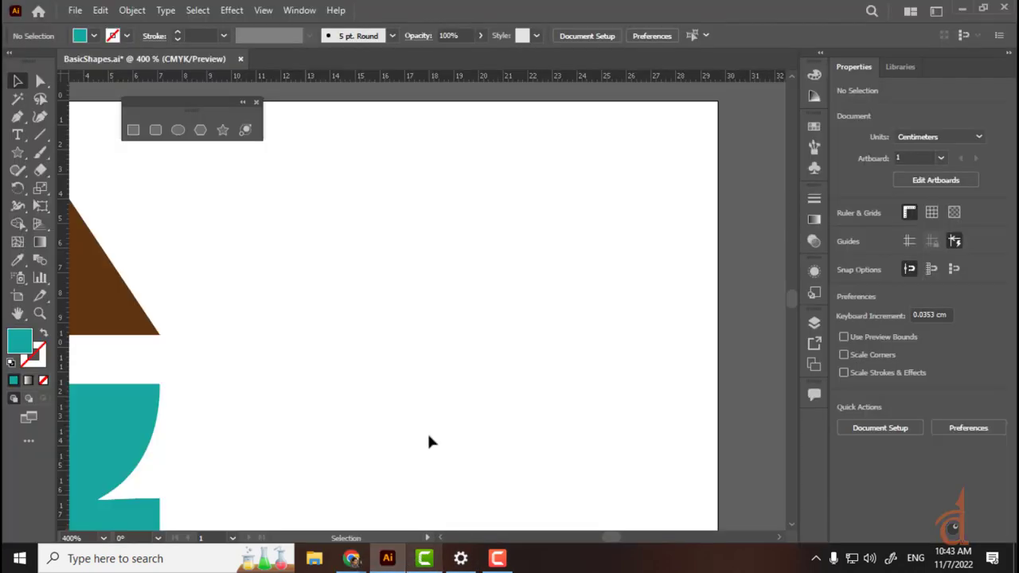
Step: Copy the Star+ logo image again in Chrome, then return to Illustrator
click(364, 562)
click(319, 500)
right_click(748, 208)
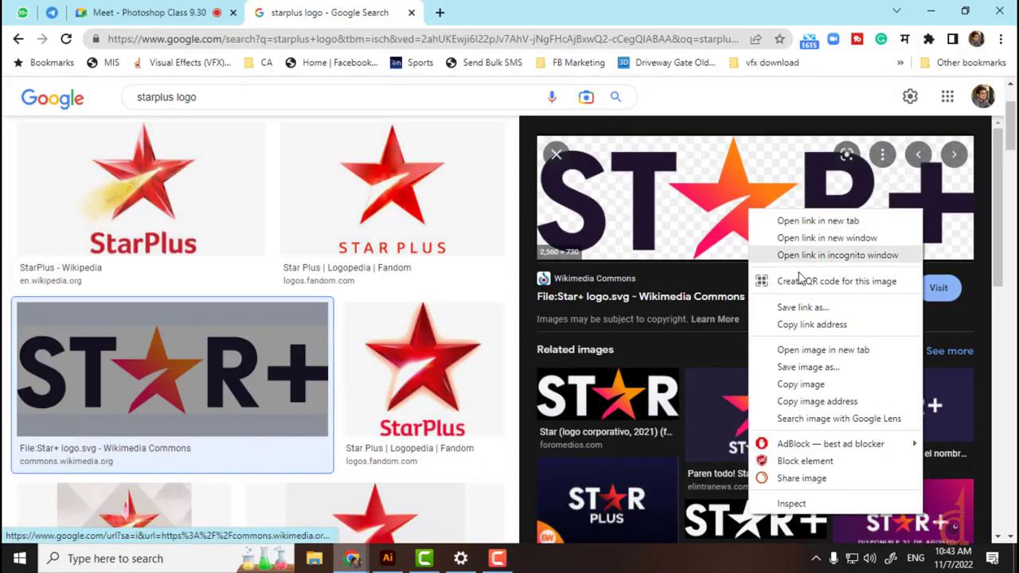
click(801, 385)
click(806, 378)
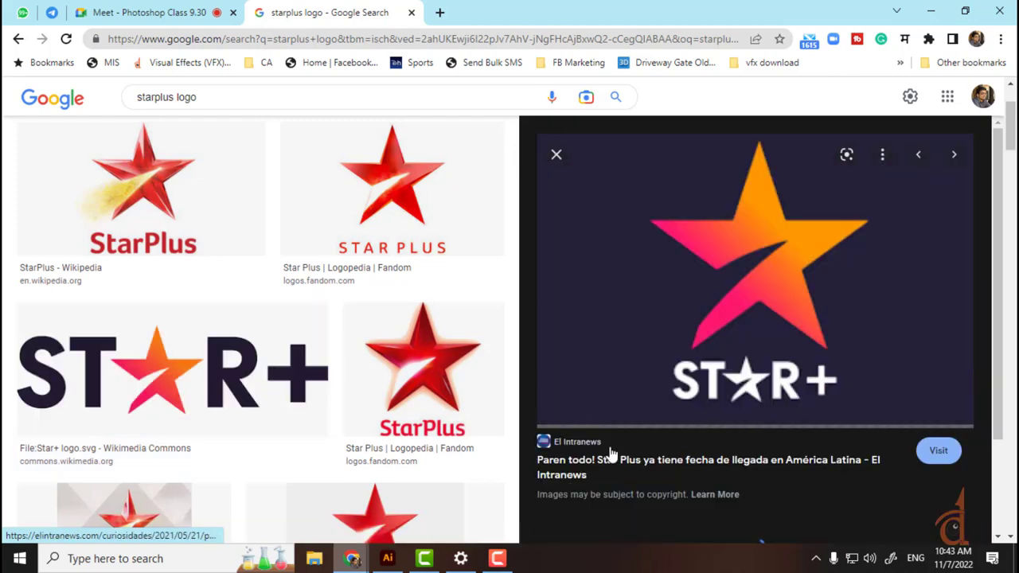
right_click(670, 291)
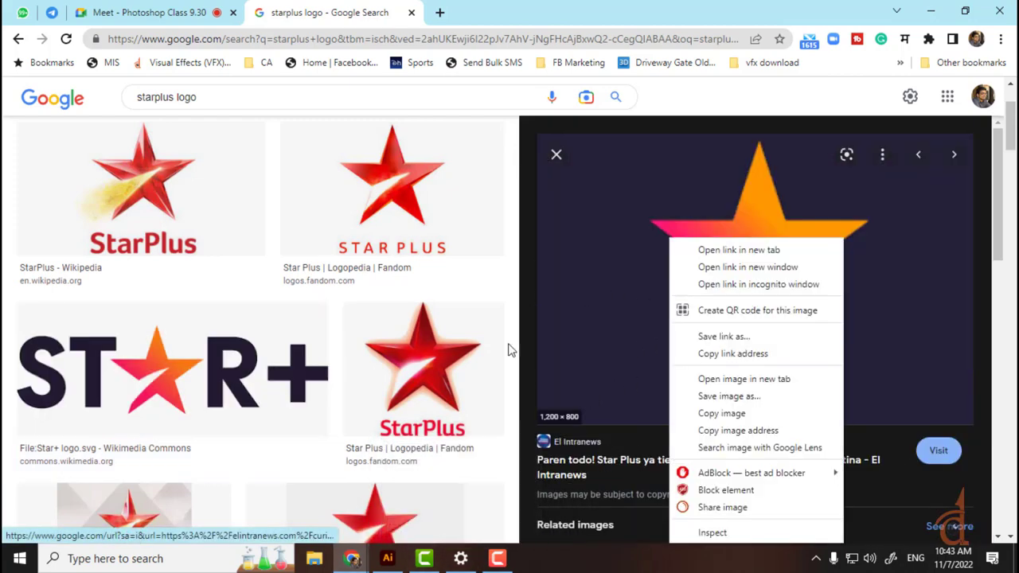
click(426, 560)
click(388, 558)
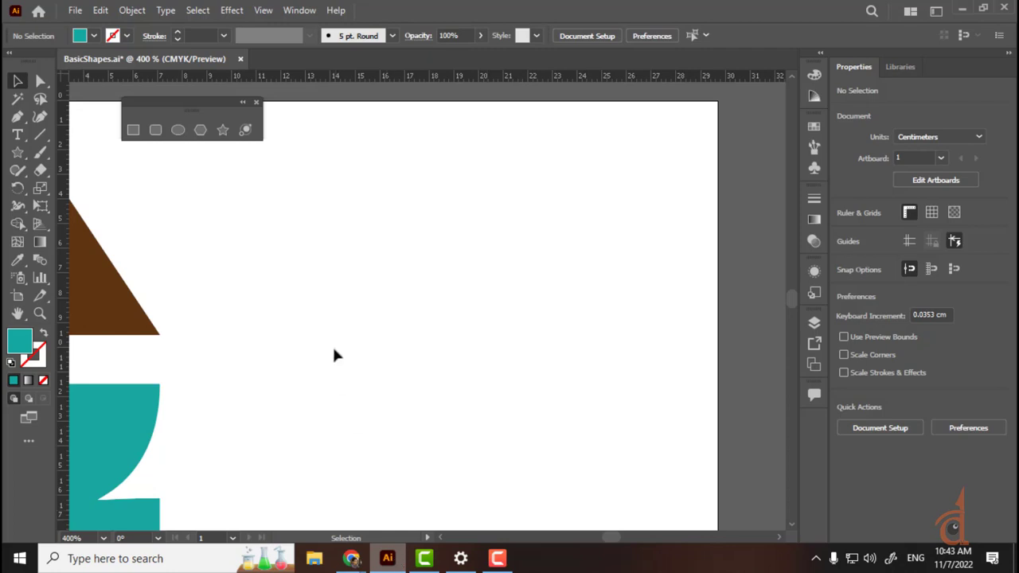
Step: Paste the Star+ logo (about 90.31 × 25.75 cm) above the artboard and draw a star over it
key(ctrl+v)
key(ctrl+minus)
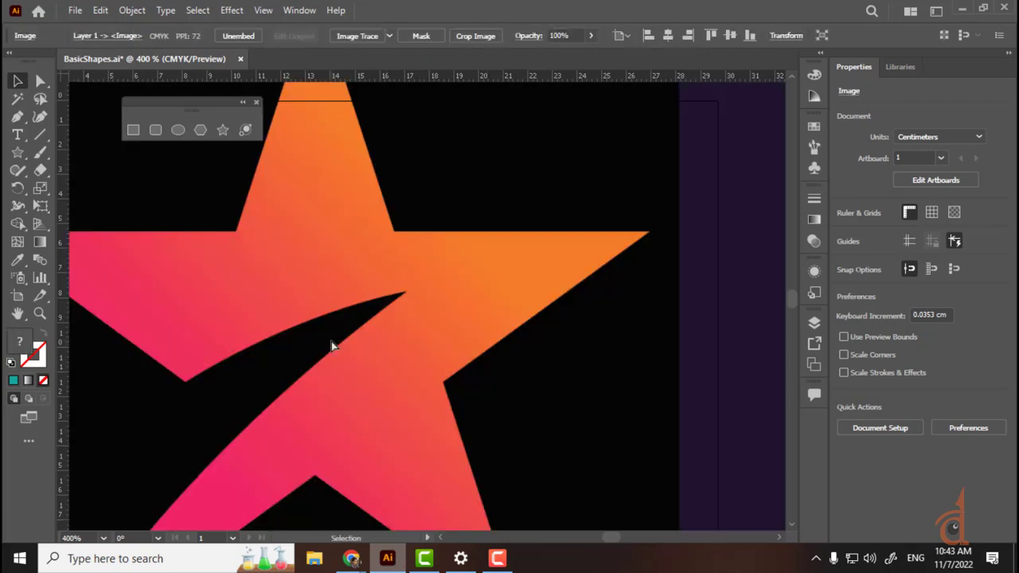
key(ctrl+minus)
key(ctrl+minus)
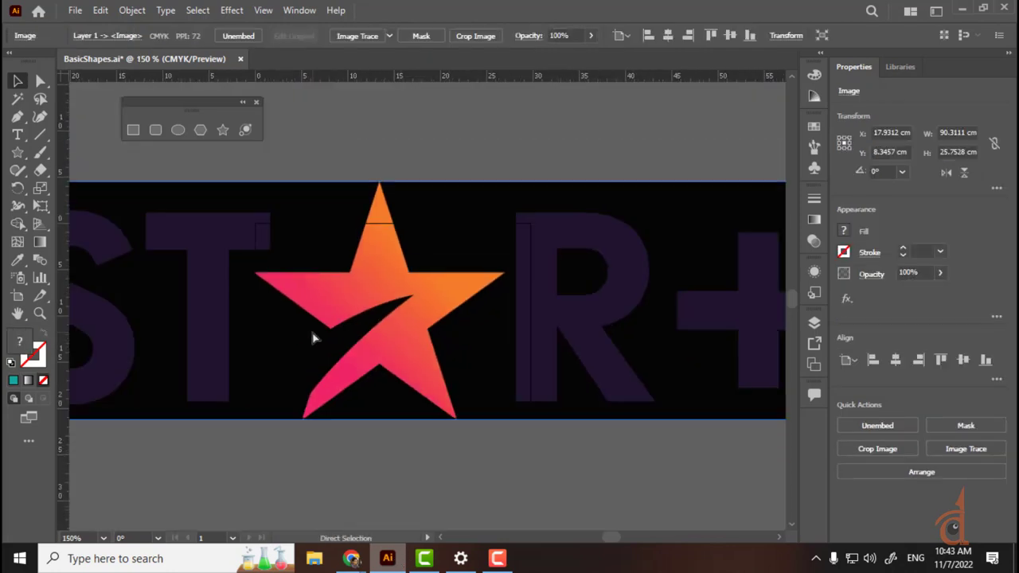
drag(311, 337, 462, 213)
drag(439, 265, 439, 491)
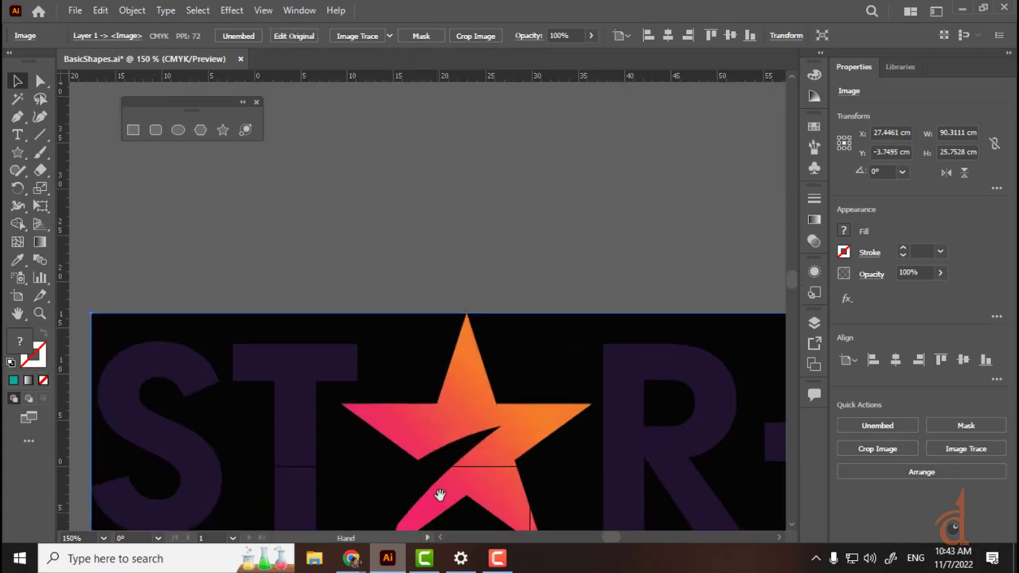
drag(461, 430, 424, 333)
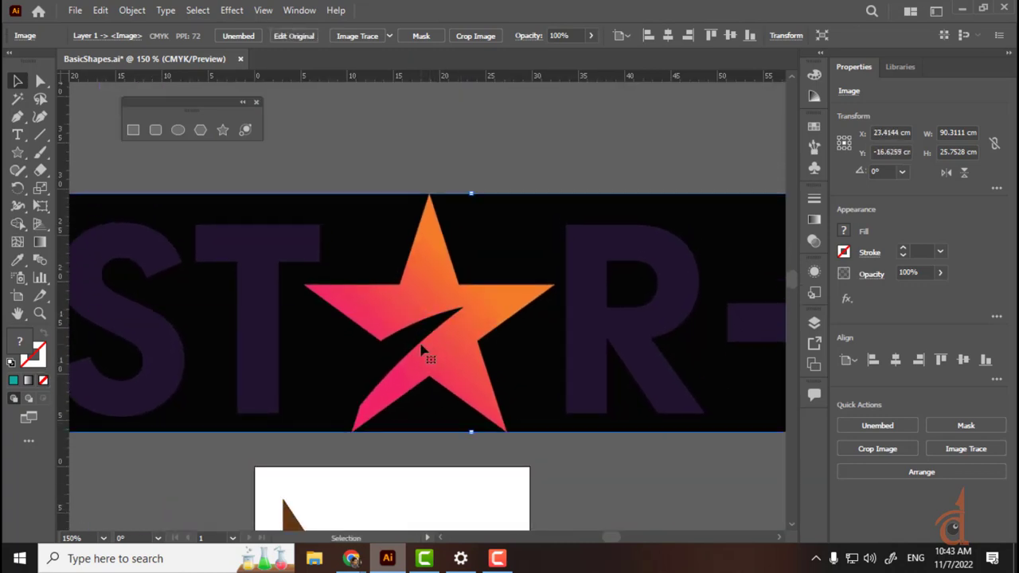
key(ctrl+plus)
key(ctrl+plus)
key(ctrl+minus)
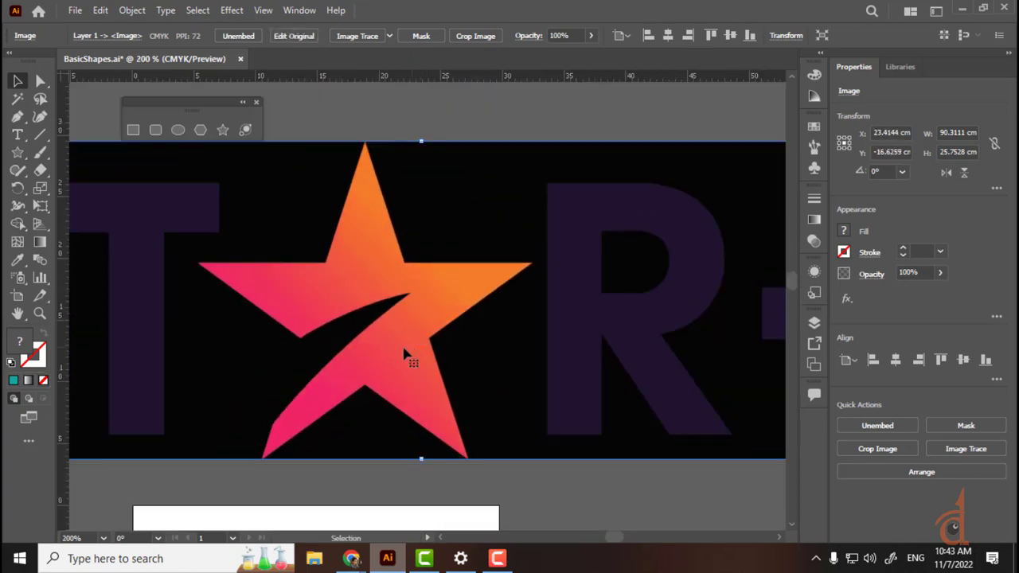
click(17, 152)
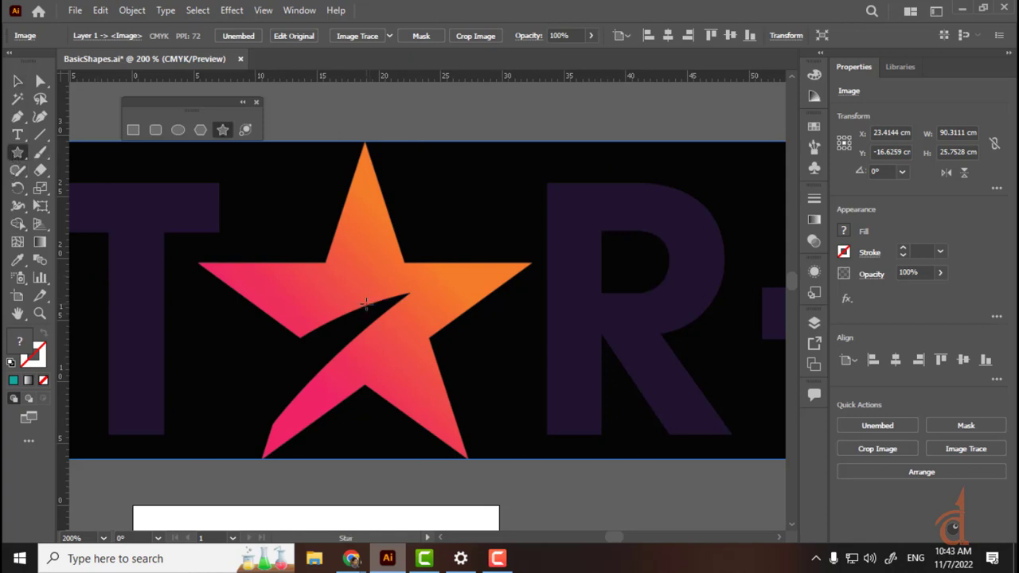
drag(366, 303, 531, 251)
Step: Make a five-point teal star (about 26.65 × 25.35 cm) overlapping the gradient star, offset right
key(Down)
key(Down)
key(Down)
key(Down)
key(v)
mouse_move(353, 291)
mouse_down()
mouse_move(443, 289)
mouse_move(340, 324)
mouse_move(354, 306)
mouse_up()
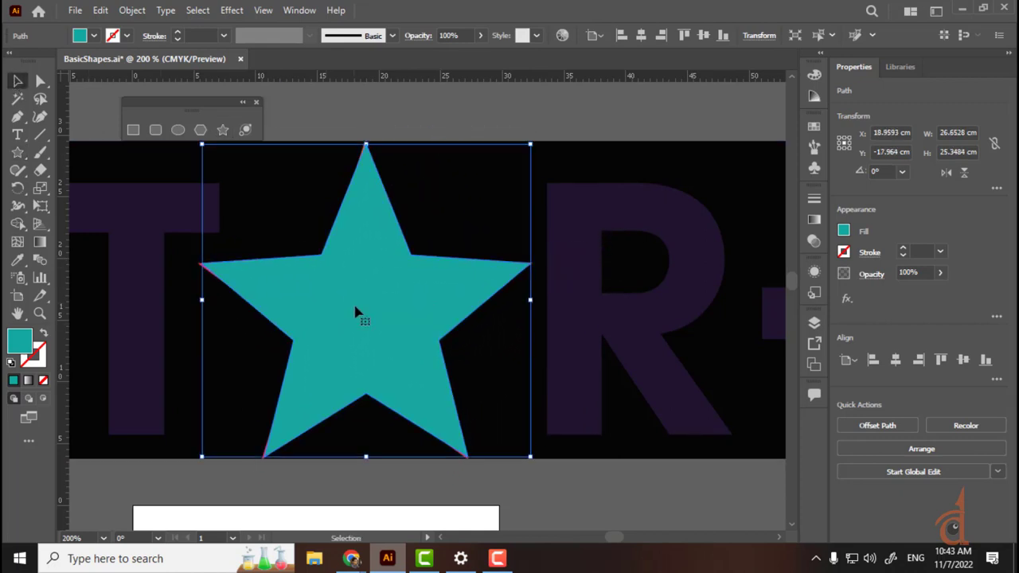
drag(398, 343, 685, 285)
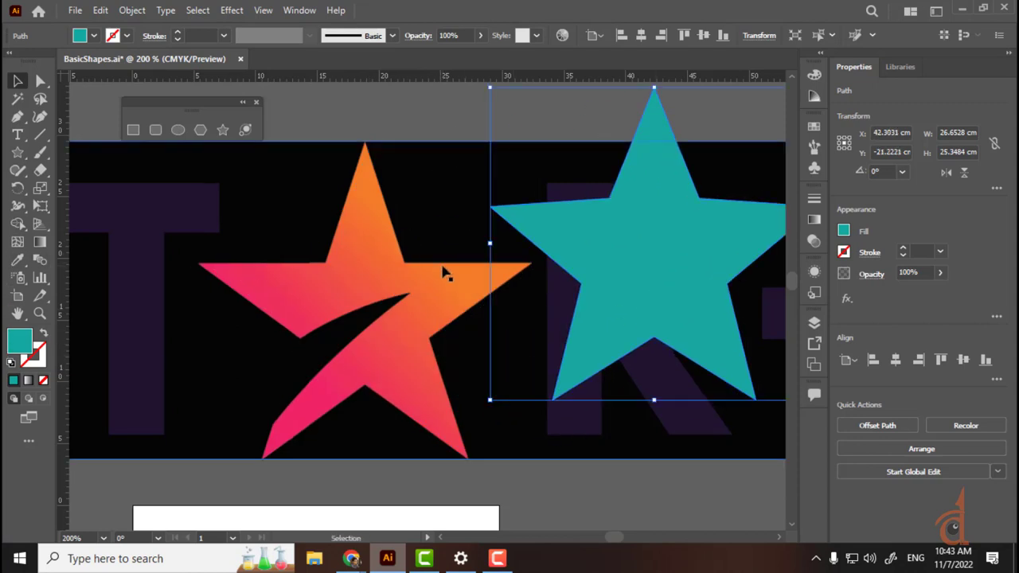
drag(659, 263, 522, 282)
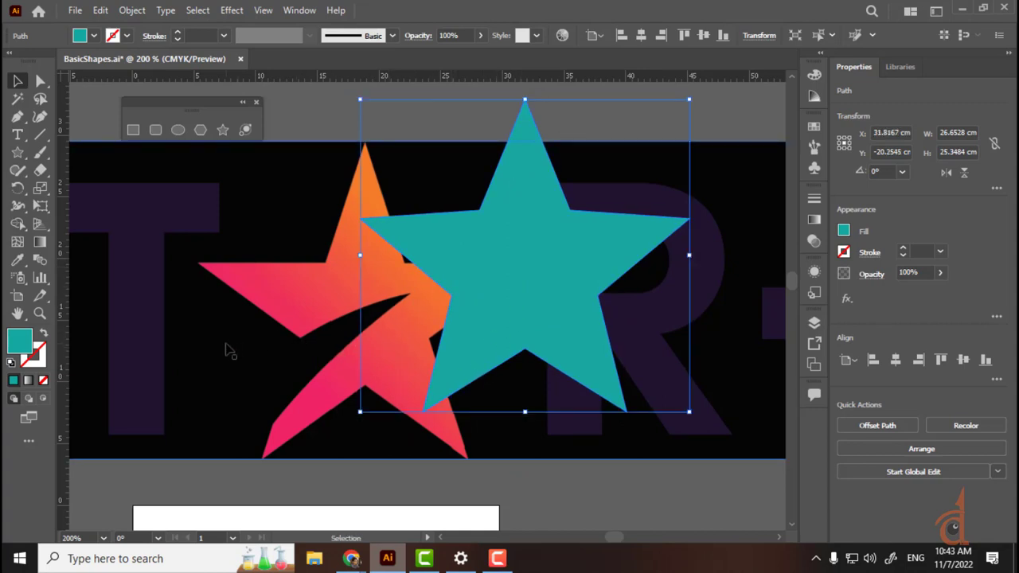
Step: Try dragging the teal star's inner anchor points, then undo to restore its regular shape
click(41, 80)
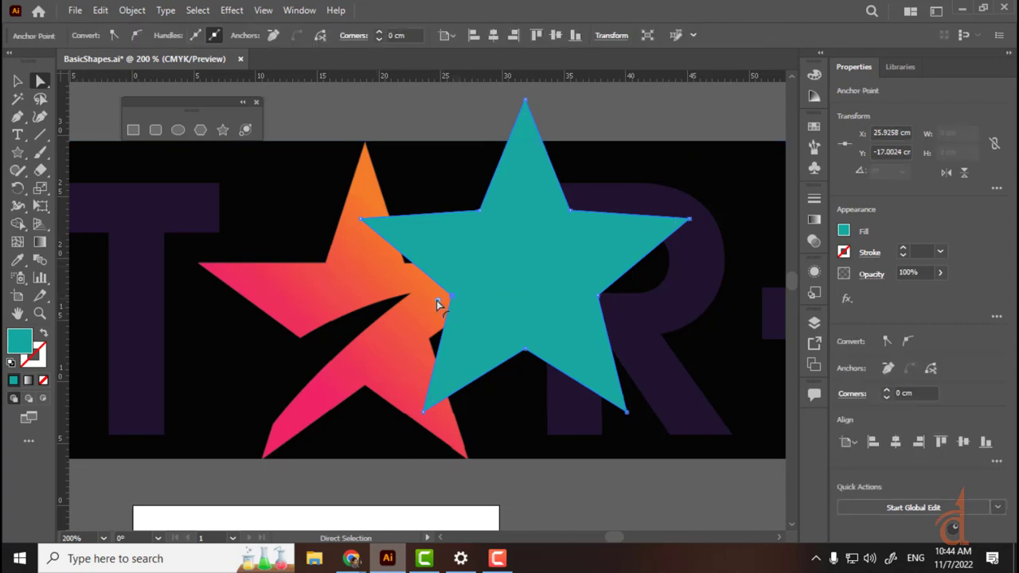
drag(438, 302, 548, 263)
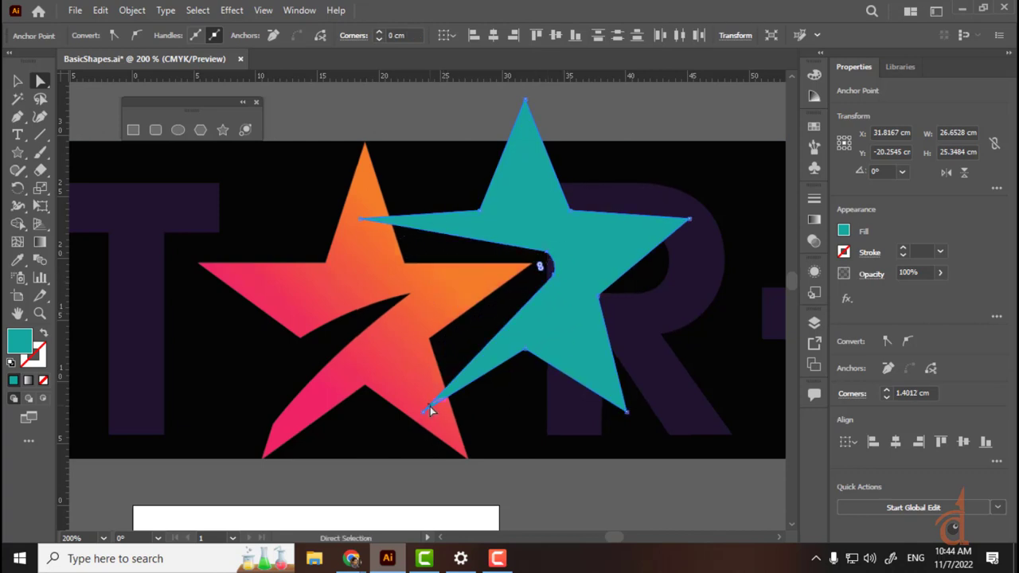
key(ctrl+z)
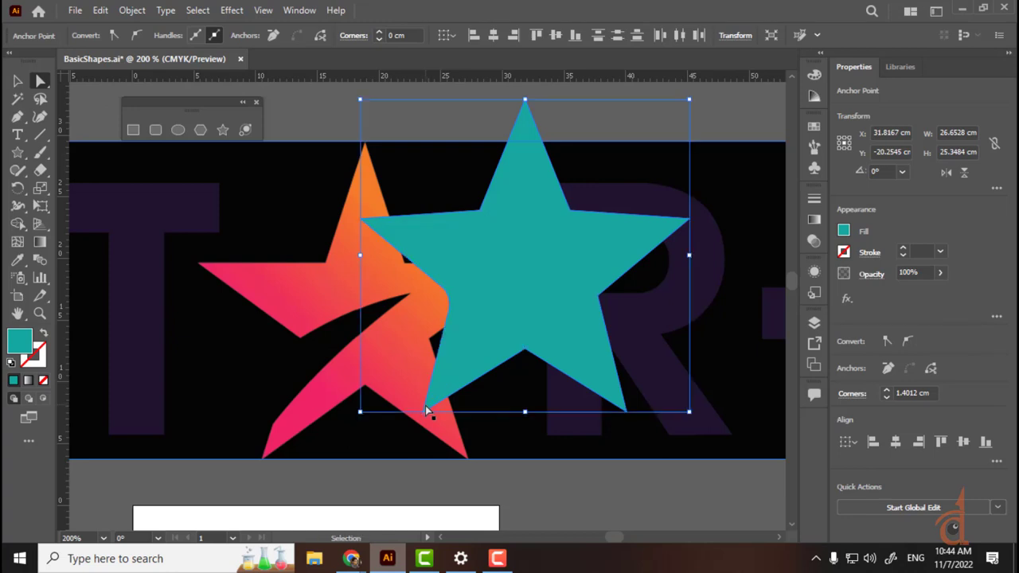
key(ctrl+z)
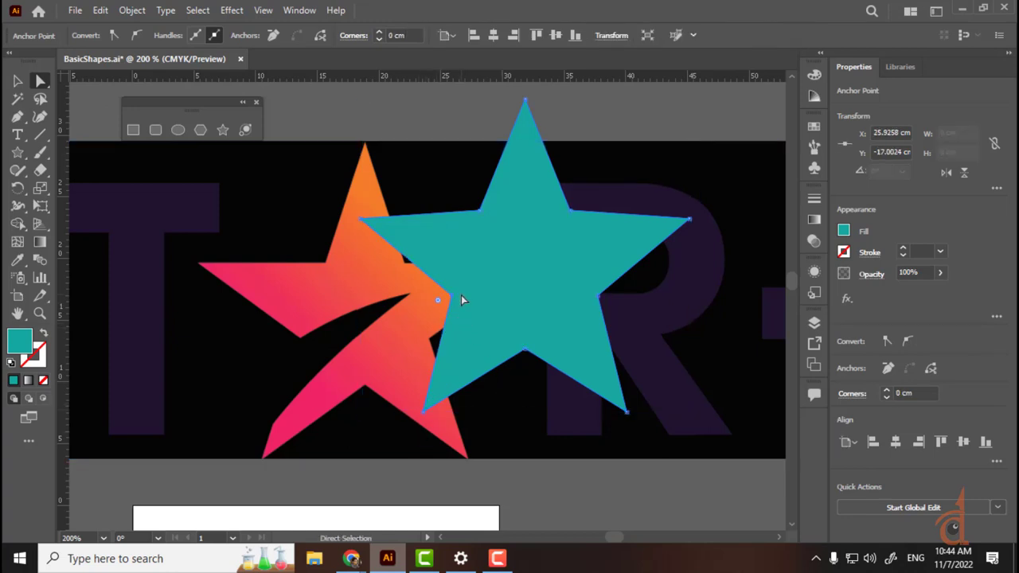
click(455, 289)
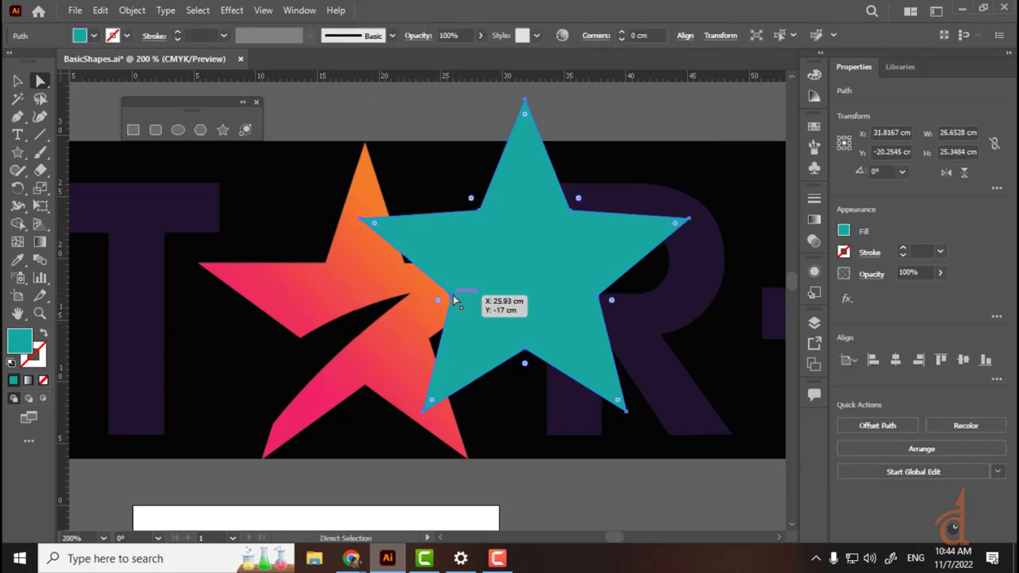
drag(455, 289, 557, 280)
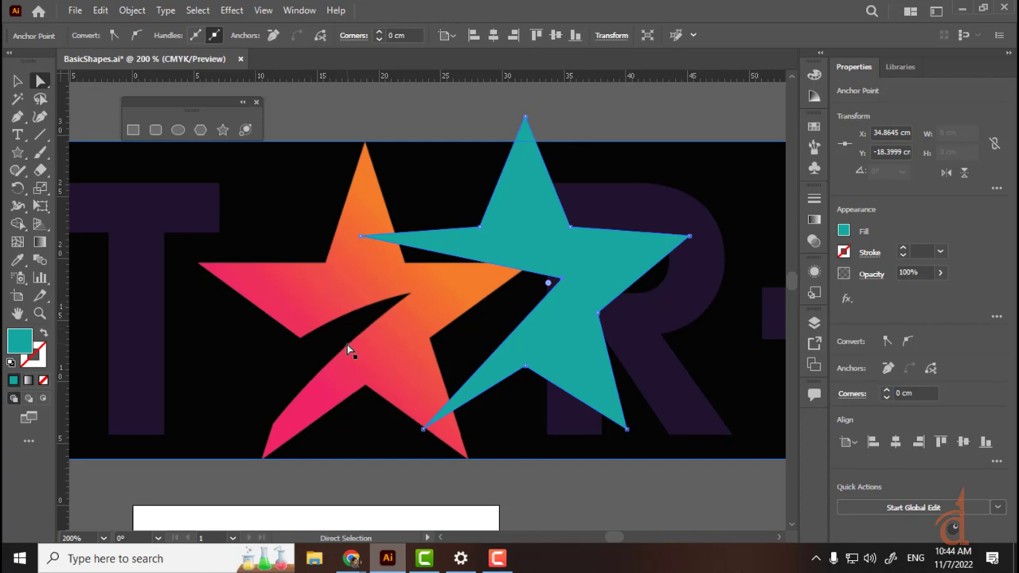
key(ctrl+z)
Step: Round the teal star's inner left corner to a gentle radius of about 0.7 cm
key(ctrl+plus)
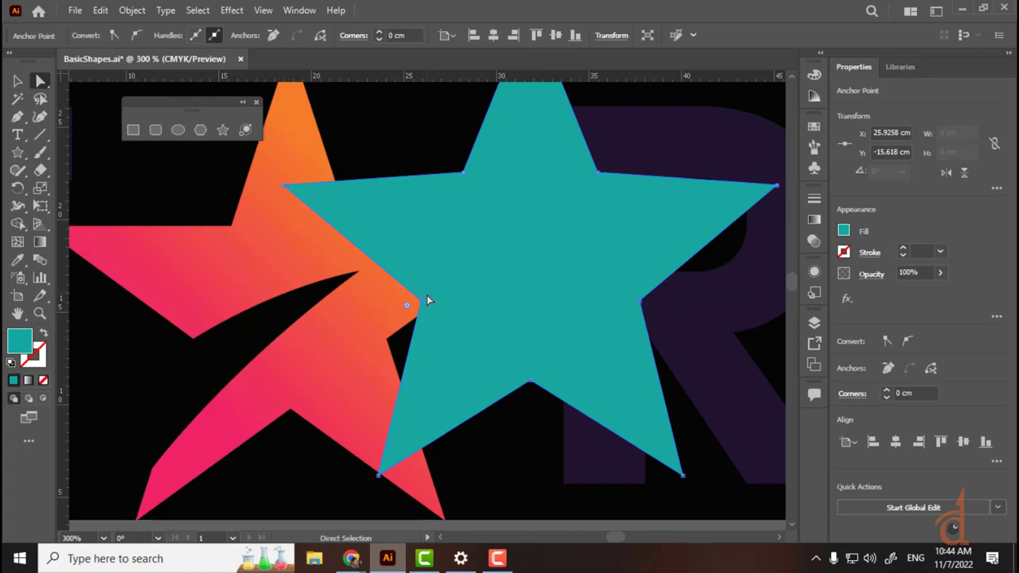
drag(415, 305, 402, 309)
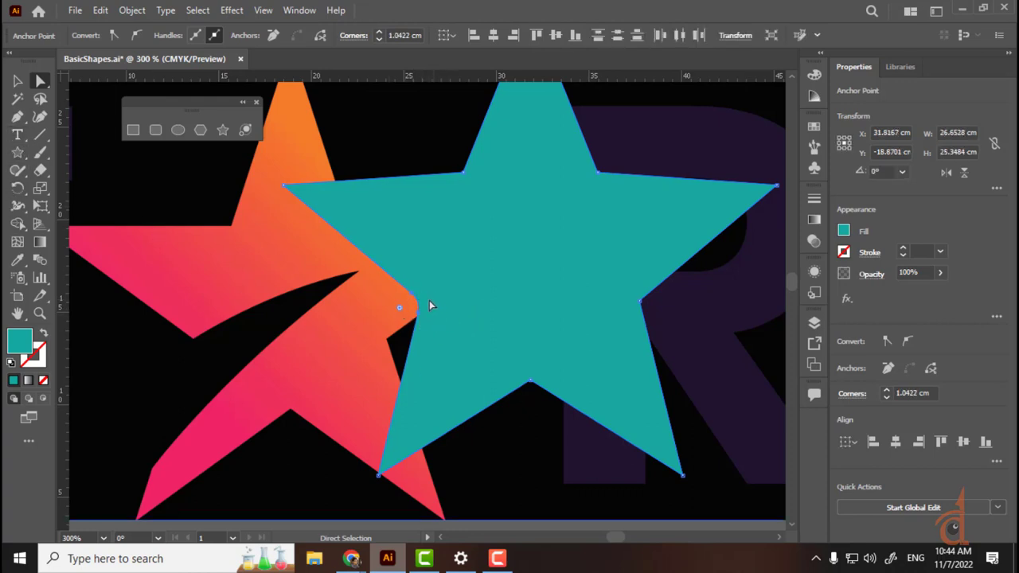
drag(412, 301, 382, 301)
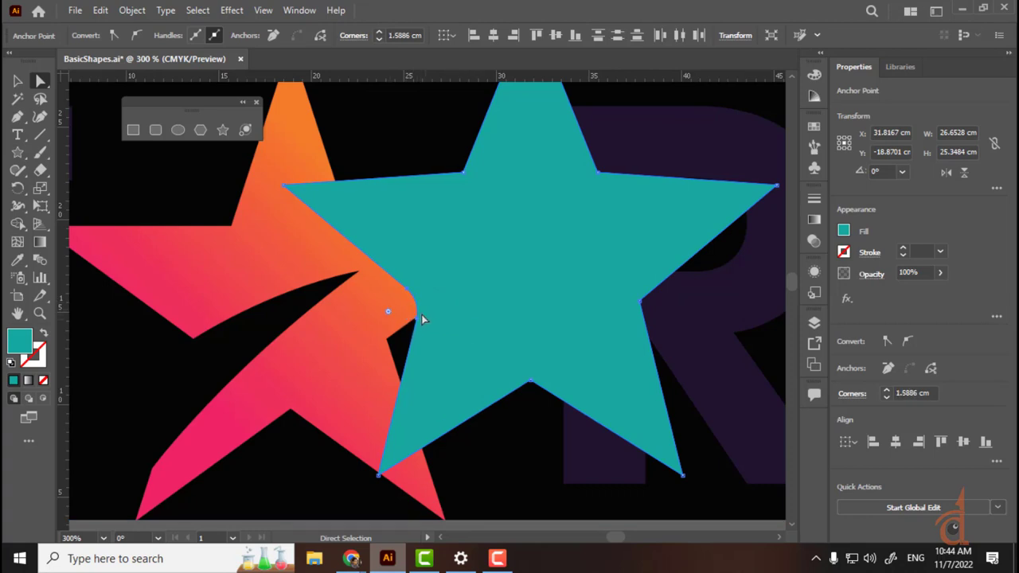
click(598, 172)
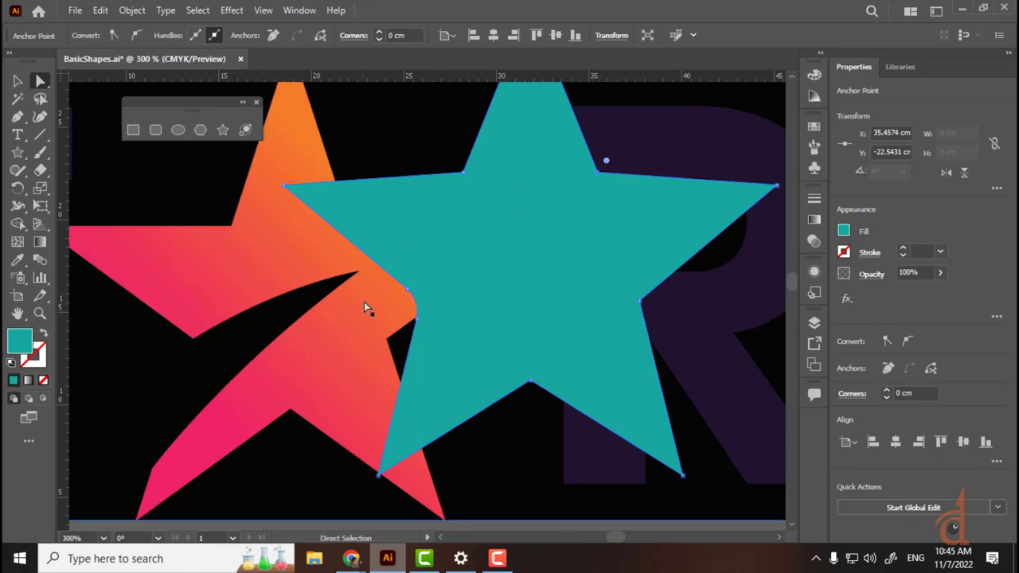
click(17, 118)
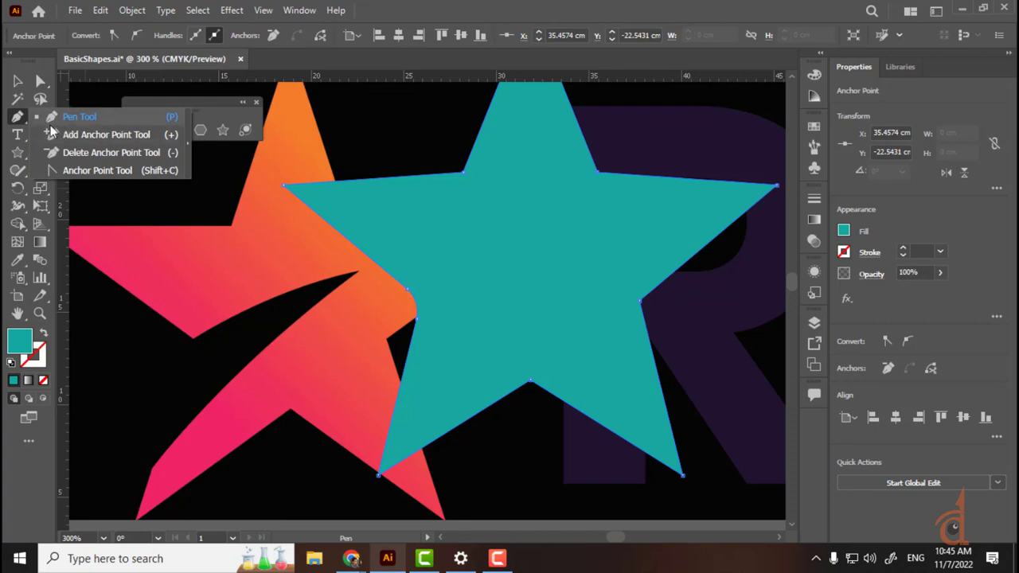
Step: Add a new anchor point on the teal star's left edge
click(75, 133)
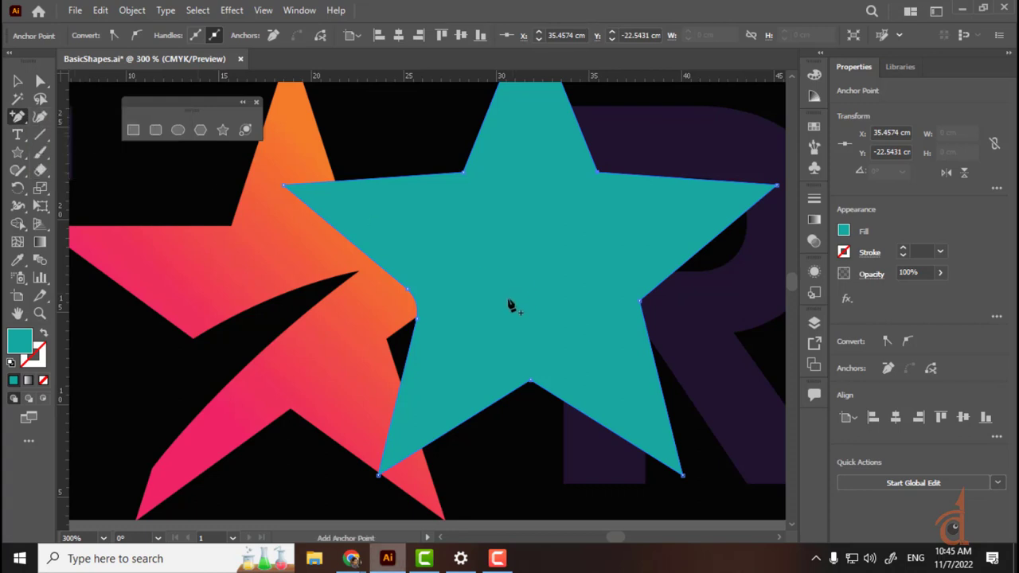
click(414, 303)
key(ctrl+equal)
key(ctrl+equal)
key(ctrl+equal)
key(ctrl+equal)
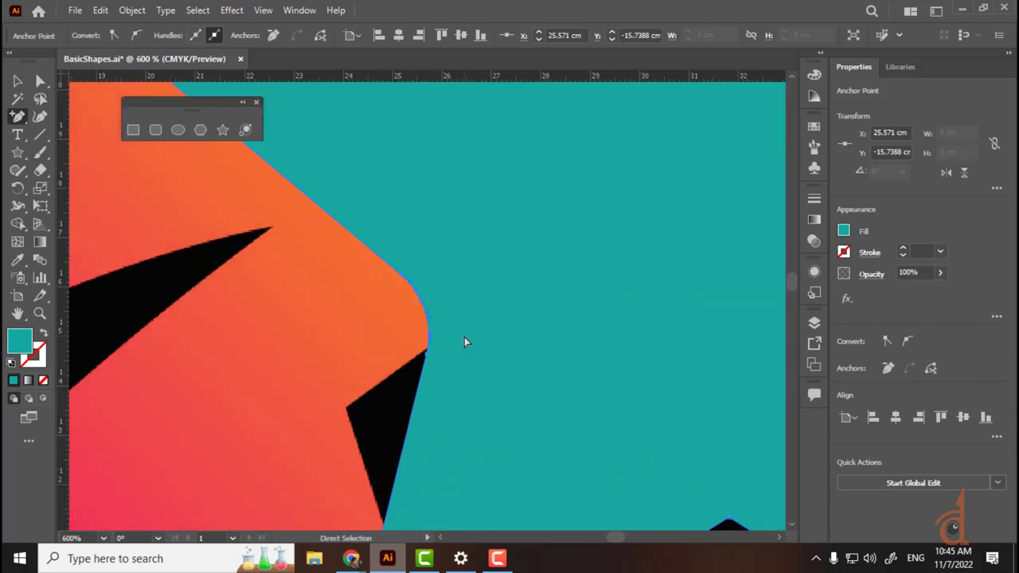
click(40, 80)
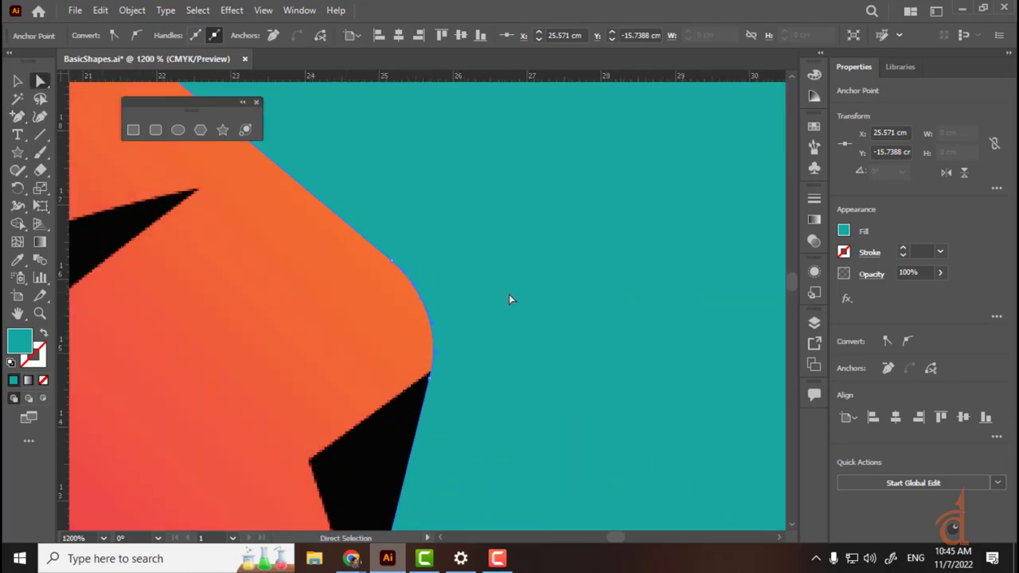
key(ctrl+minus)
key(ctrl+minus)
key(ctrl+minus)
key(ctrl+minus)
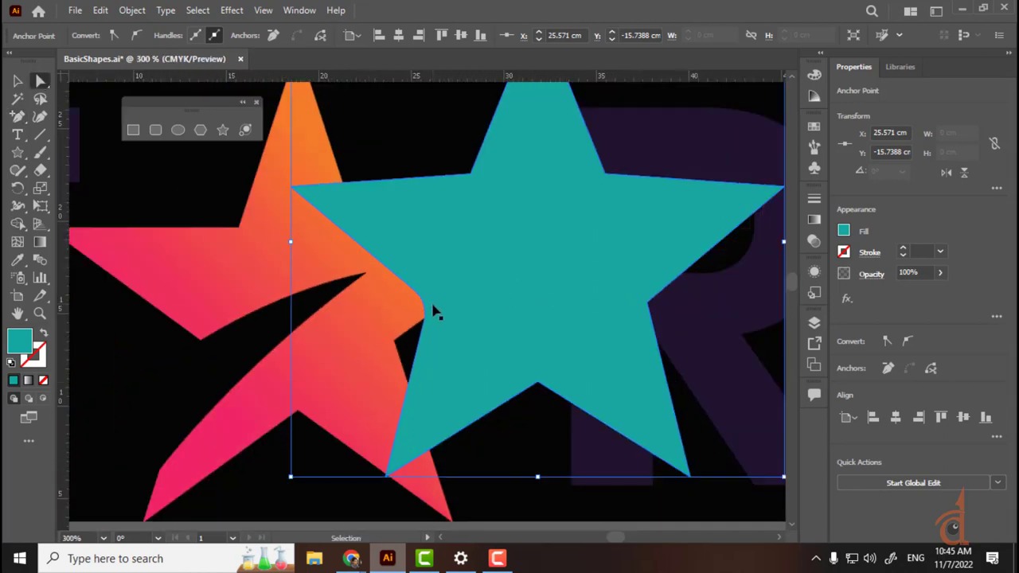
Step: Drag the inner points and handles into a curved slanting notch with a sharp tip
drag(427, 309, 589, 226)
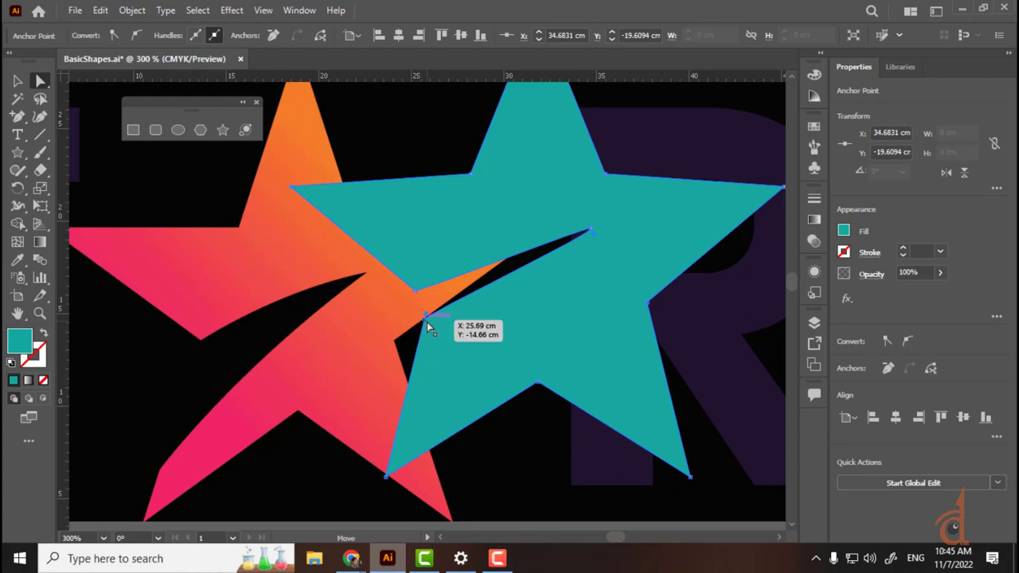
drag(427, 322, 410, 422)
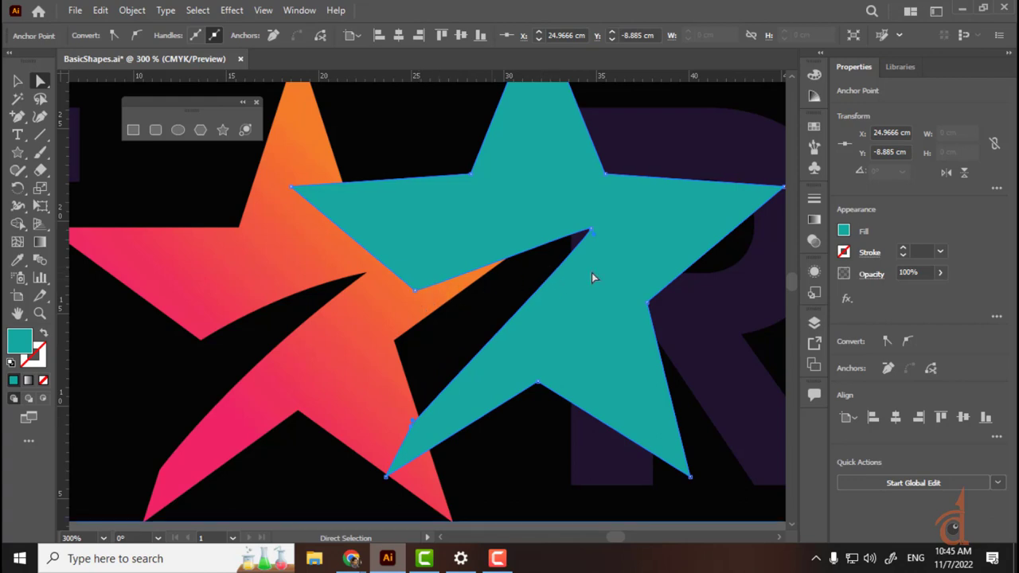
mouse_move(589, 239)
mouse_down()
mouse_move(597, 247)
mouse_move(590, 220)
mouse_move(591, 240)
mouse_move(509, 212)
mouse_move(475, 260)
mouse_move(536, 230)
mouse_move(580, 227)
mouse_up()
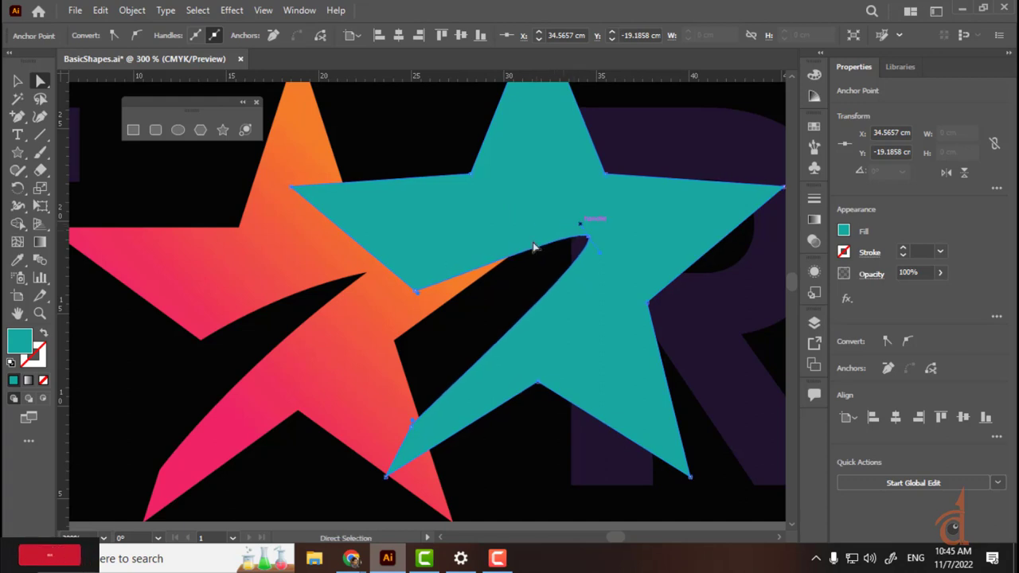
drag(418, 295, 480, 254)
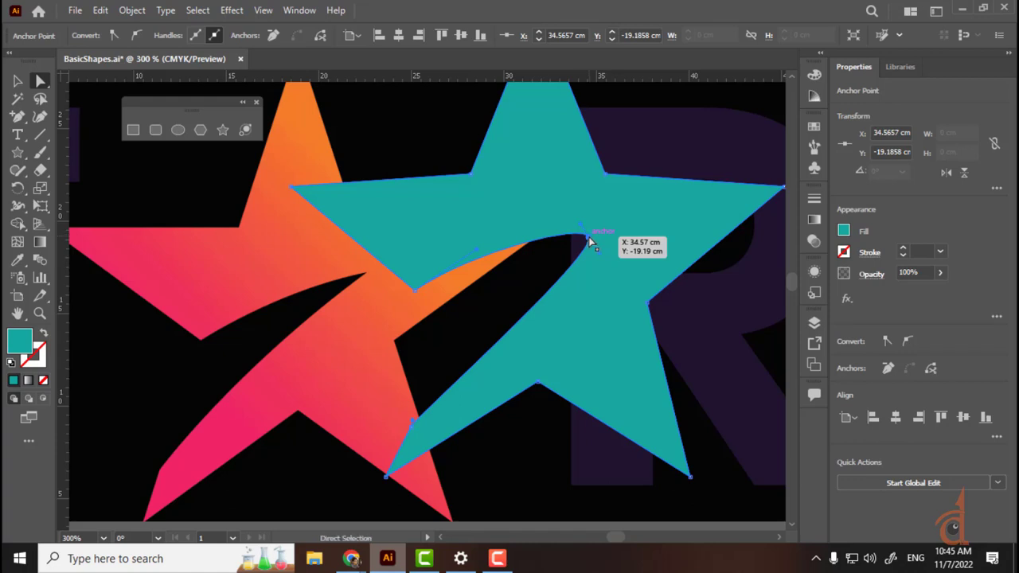
click(113, 36)
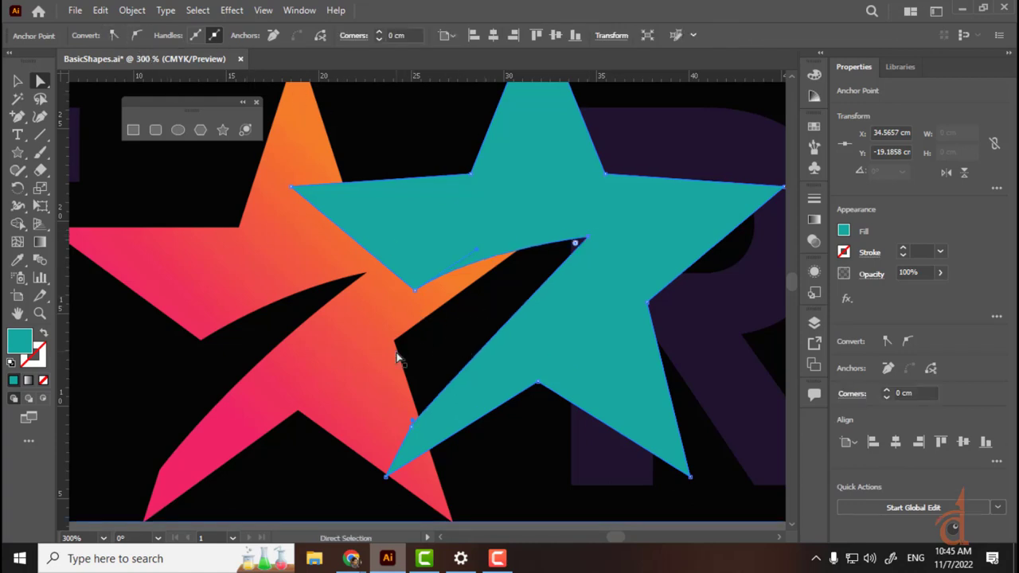
drag(415, 290, 412, 301)
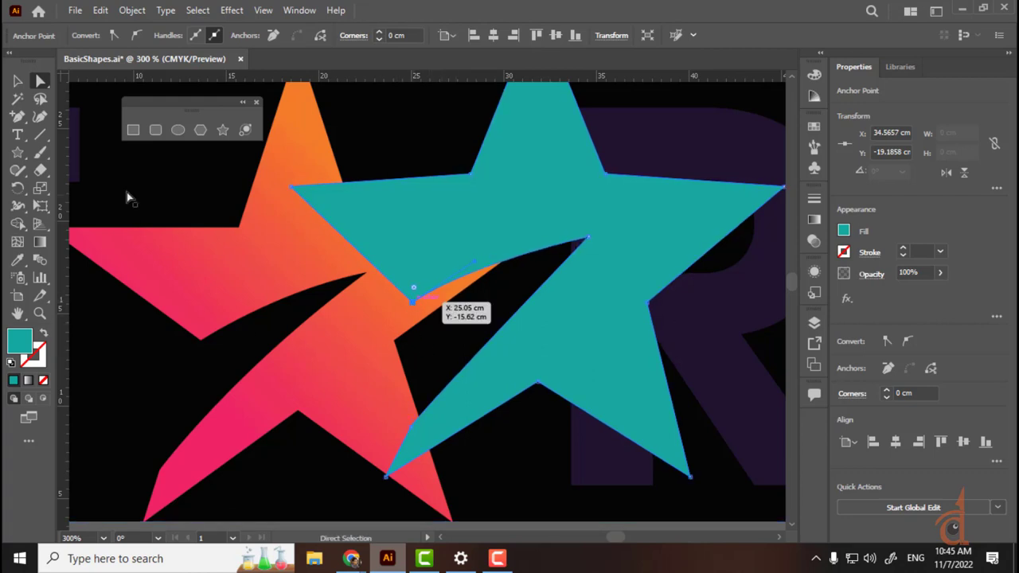
click(413, 422)
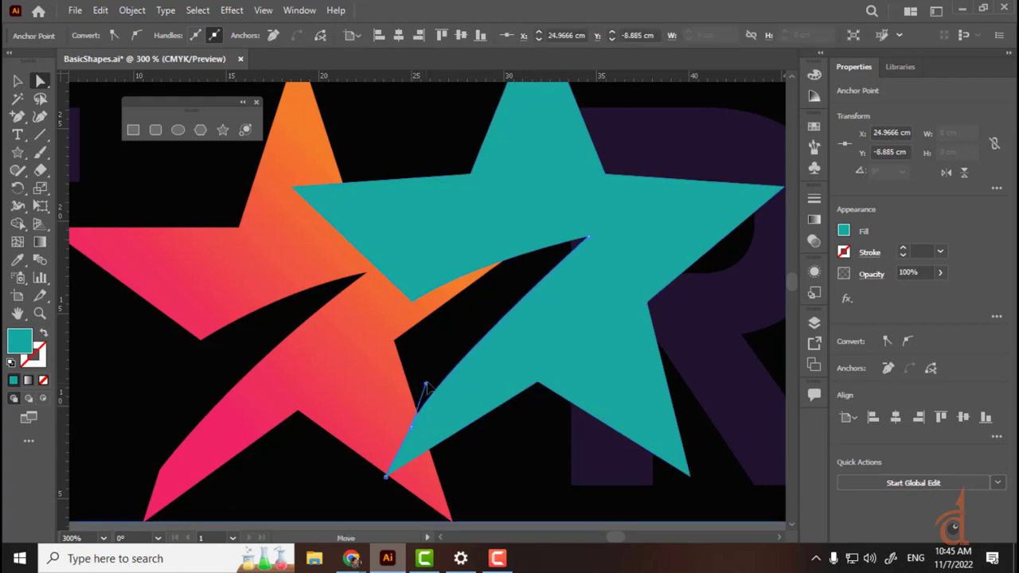
key(v)
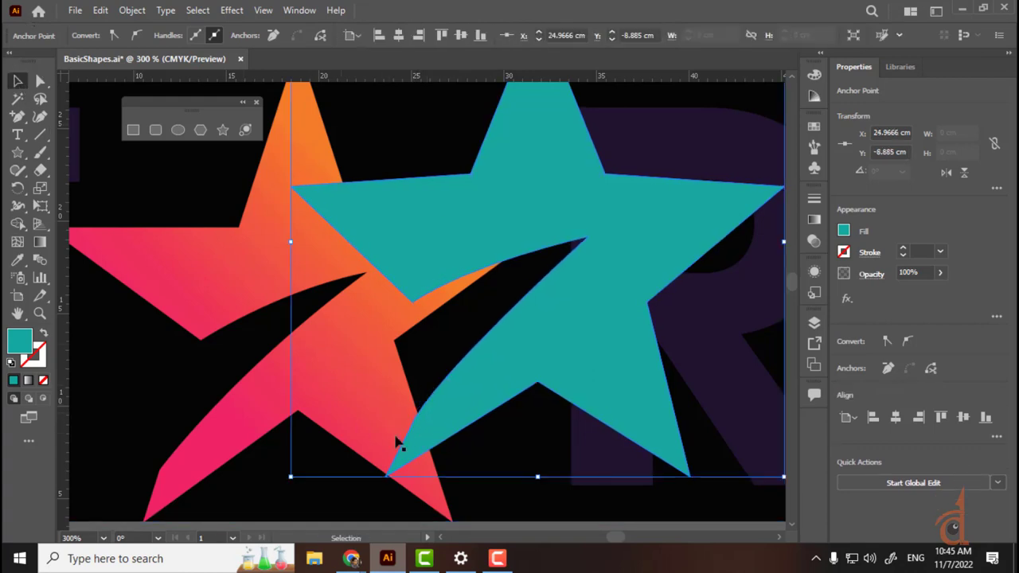
key(ctrl+minus)
key(ctrl+minus)
click(520, 443)
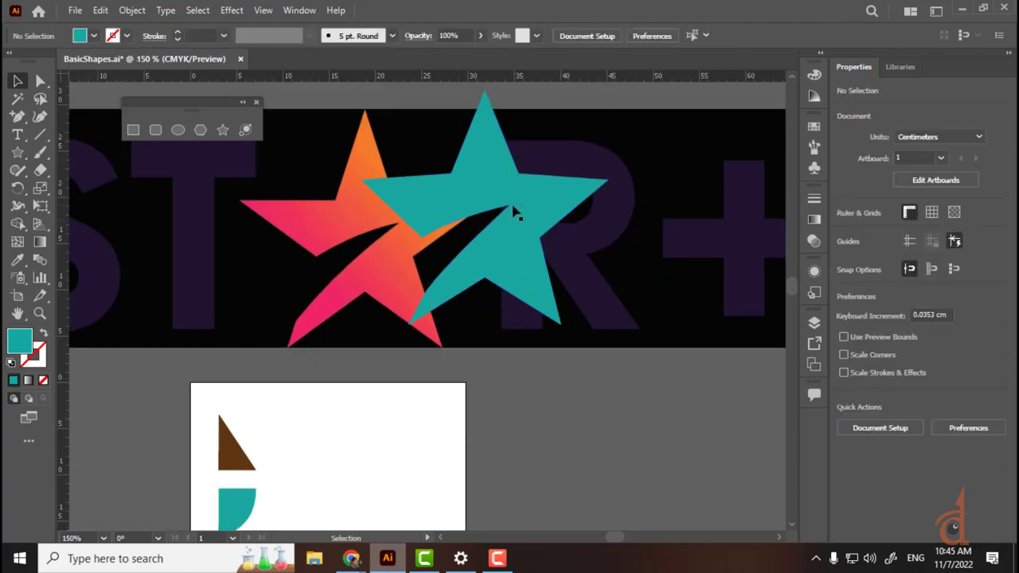
Step: Move the notched star onto the artboard and shrink it proportionally to about 8.1 × 7.7 cm
drag(511, 212, 390, 444)
scroll(541, 268, down, 4)
scroll(541, 268, left, 1)
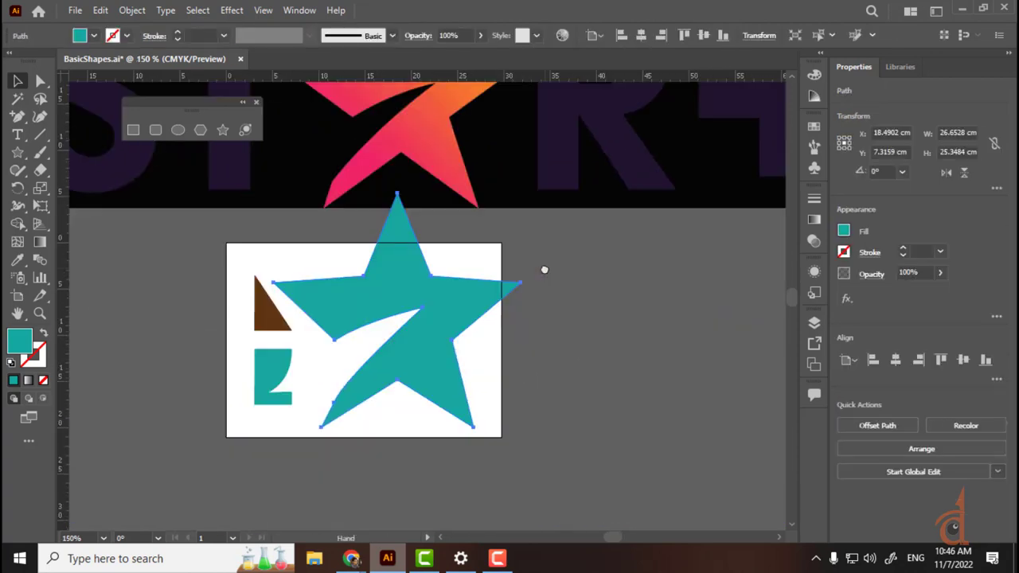
drag(522, 194, 556, 184)
key(ctrl+z)
drag(522, 308, 413, 280)
key(ctrl+z)
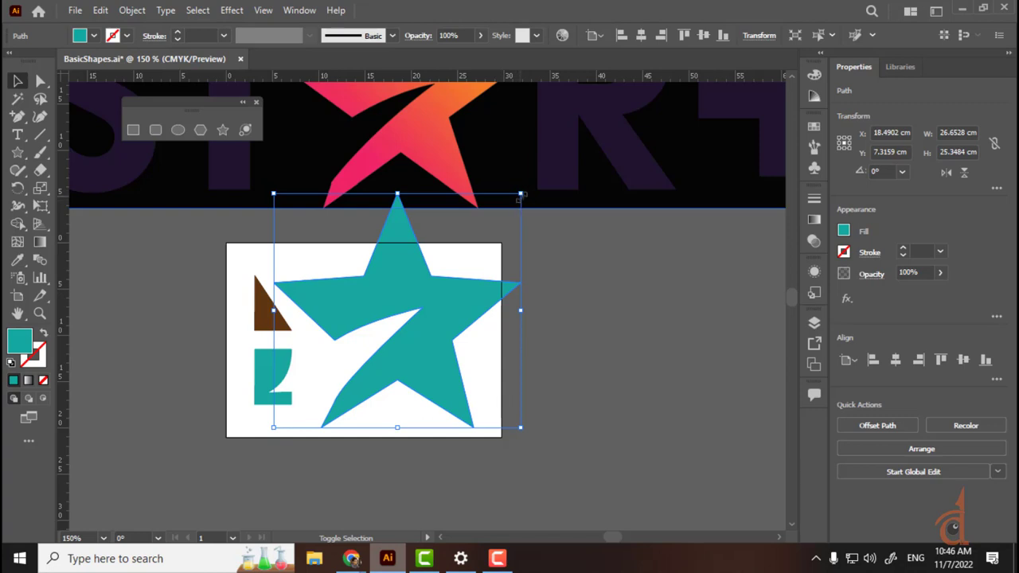
drag(520, 196, 439, 352)
drag(330, 386, 382, 319)
Step: Fill the notched star with red from the Fill swatches
click(93, 36)
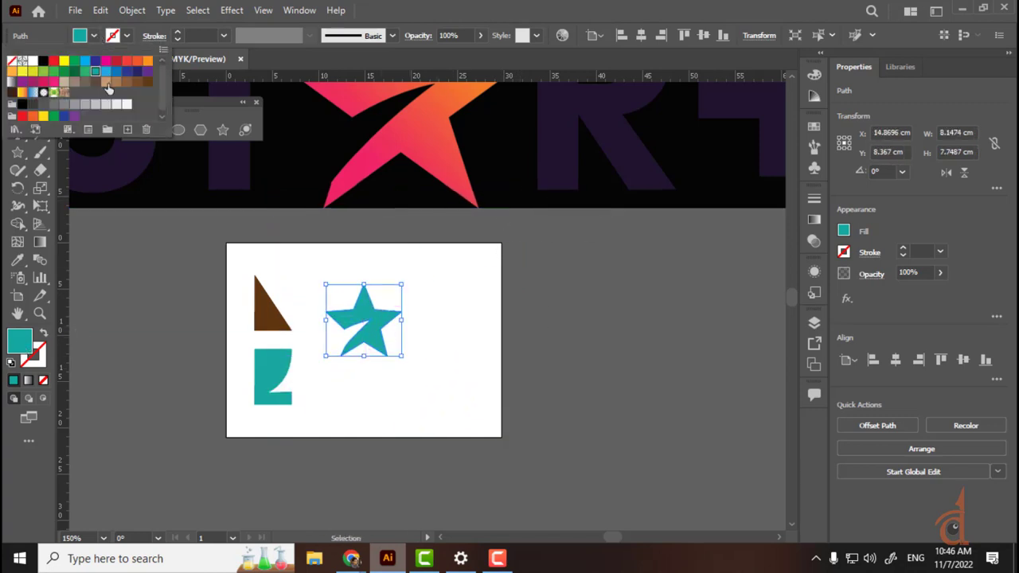
click(137, 73)
click(117, 61)
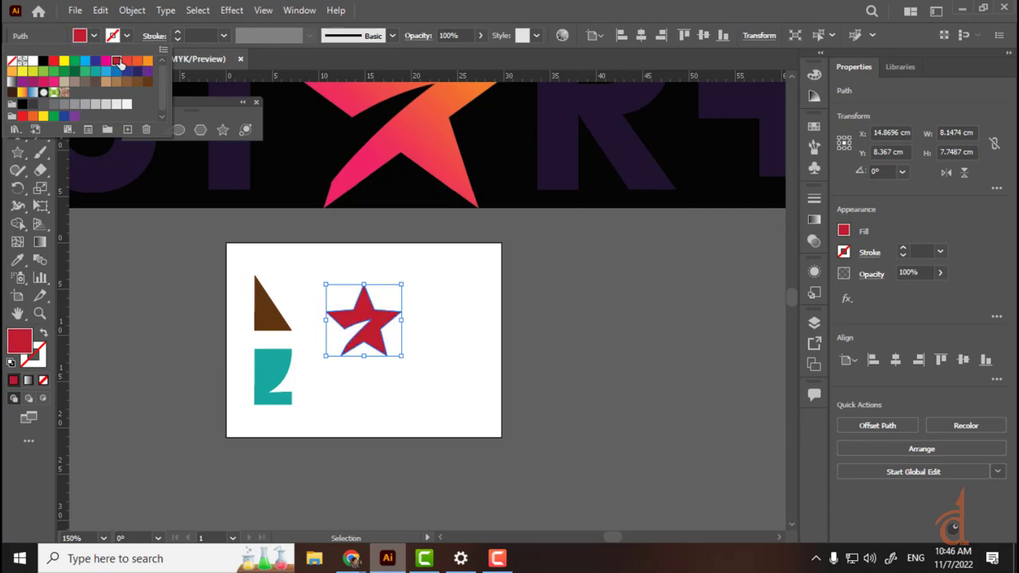
click(508, 298)
click(474, 310)
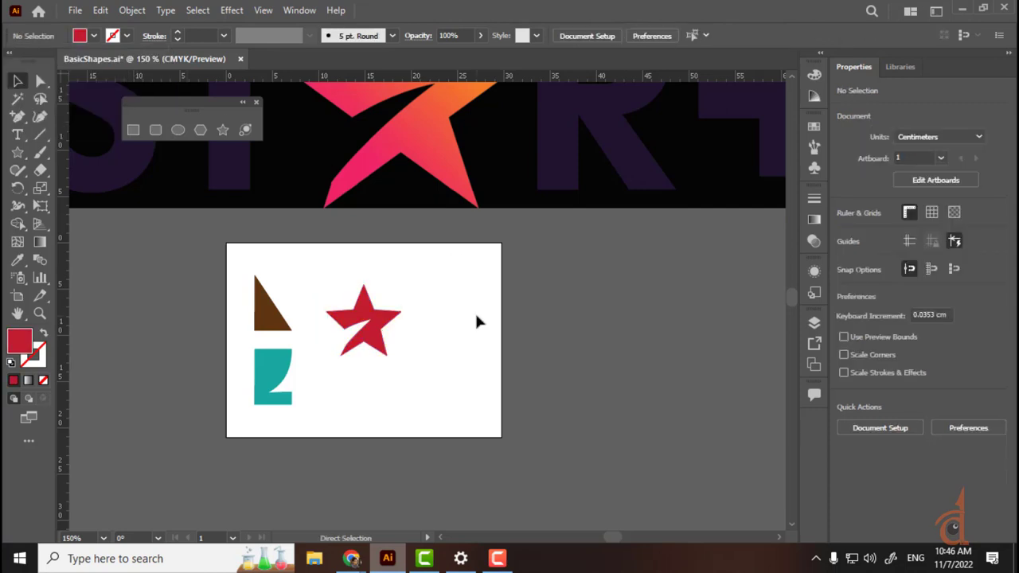
key(ctrl+equal)
key(ctrl+equal)
key(ctrl+equal)
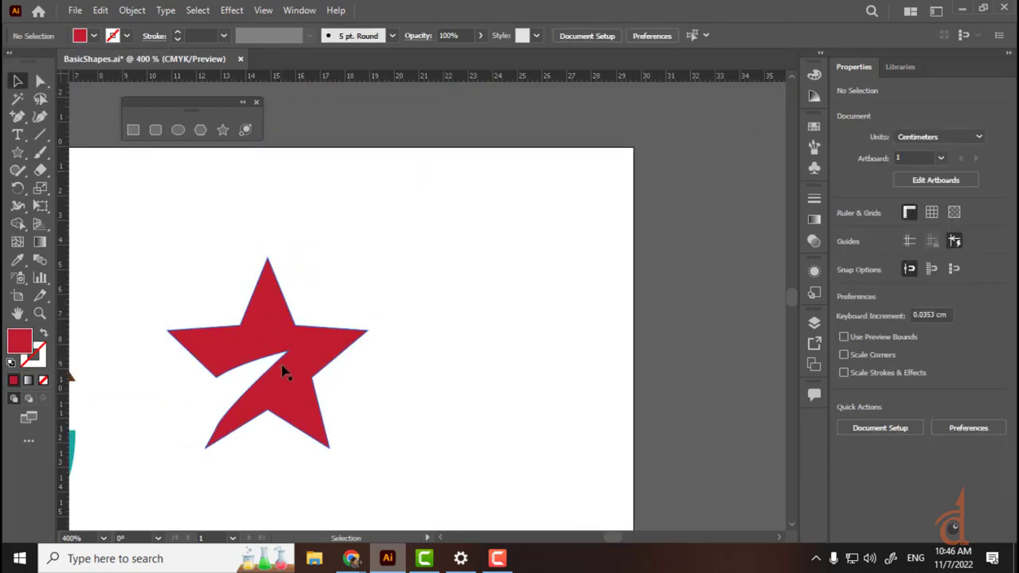
Step: Draw a second, six-pointed star outline with the Pen tool beside the red star
click(351, 365)
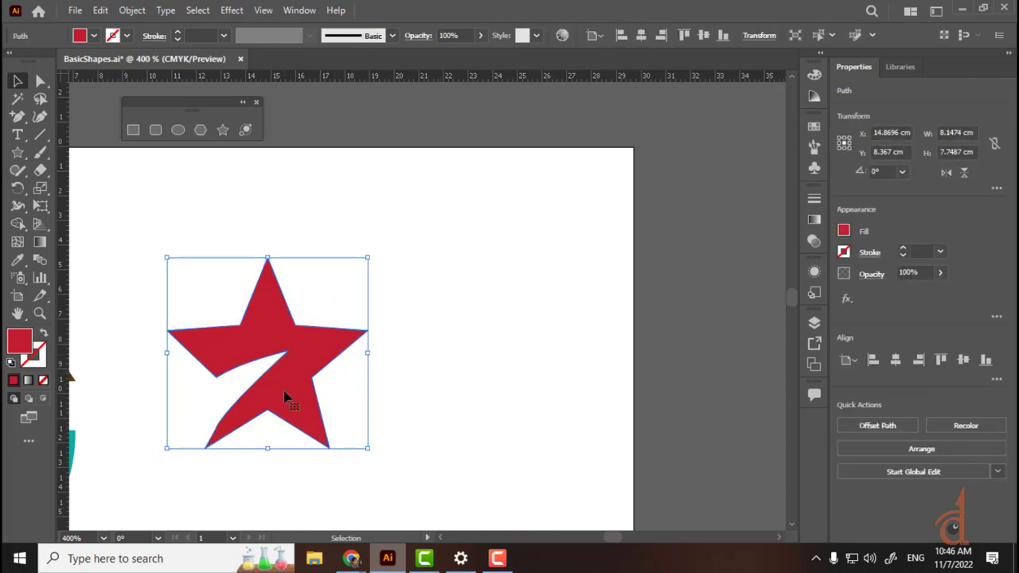
drag(17, 116, 81, 117)
click(464, 233)
click(433, 285)
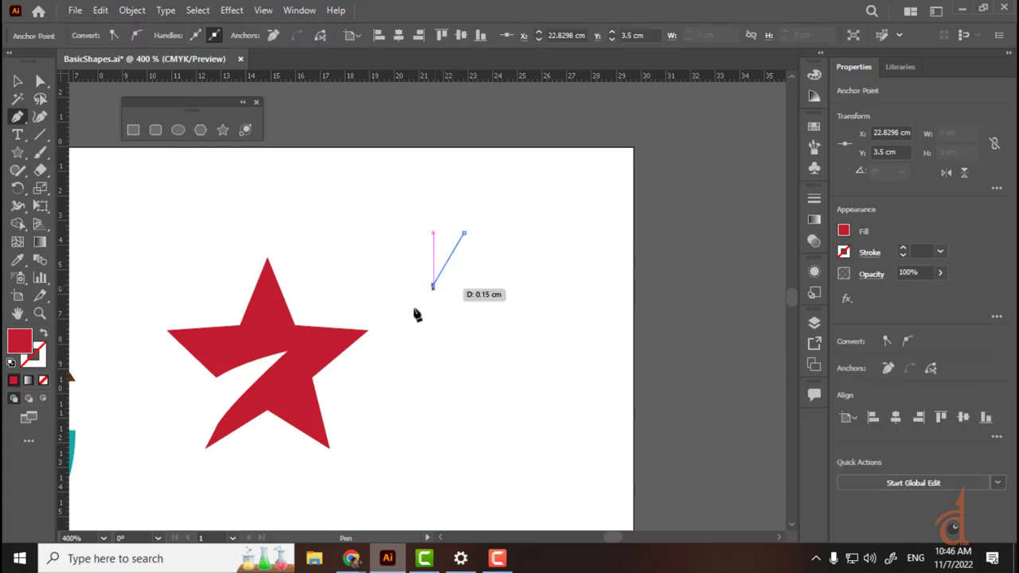
click(352, 293)
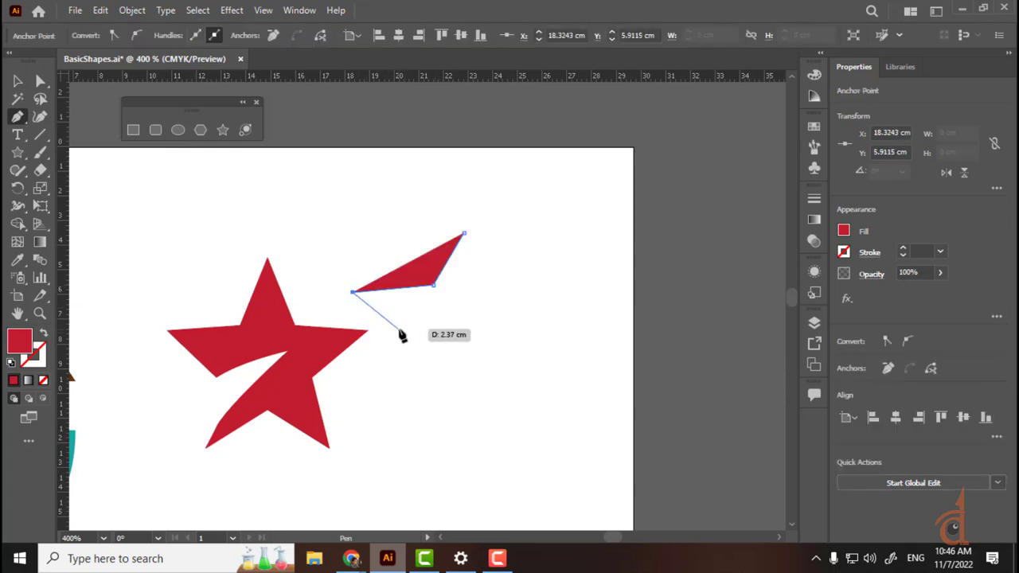
click(401, 328)
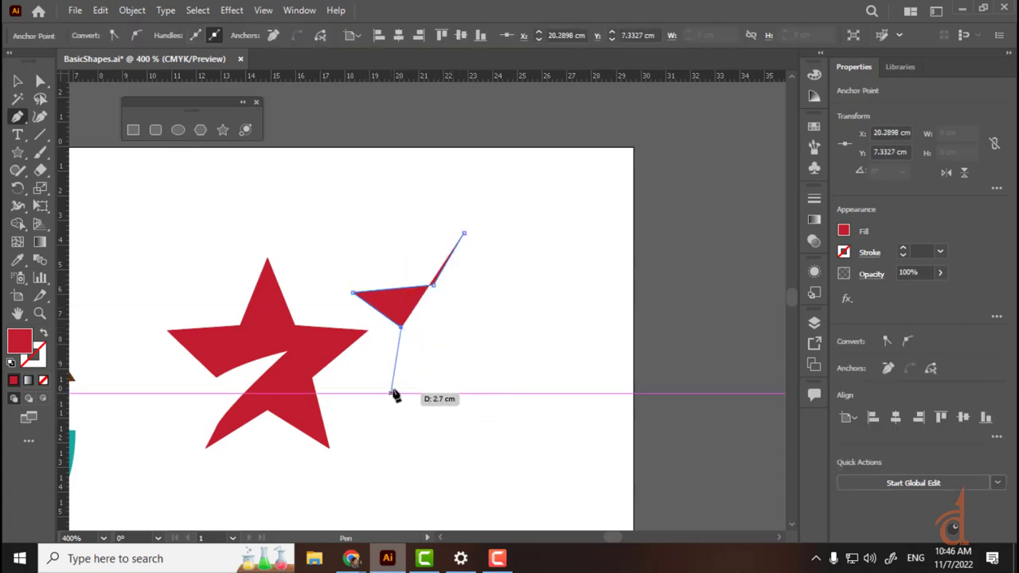
click(365, 374)
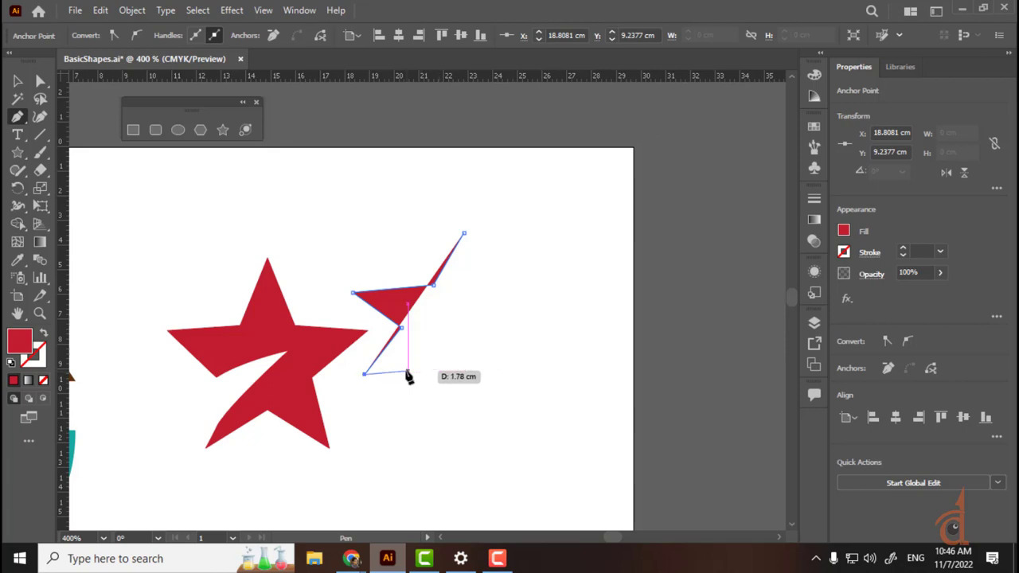
click(408, 372)
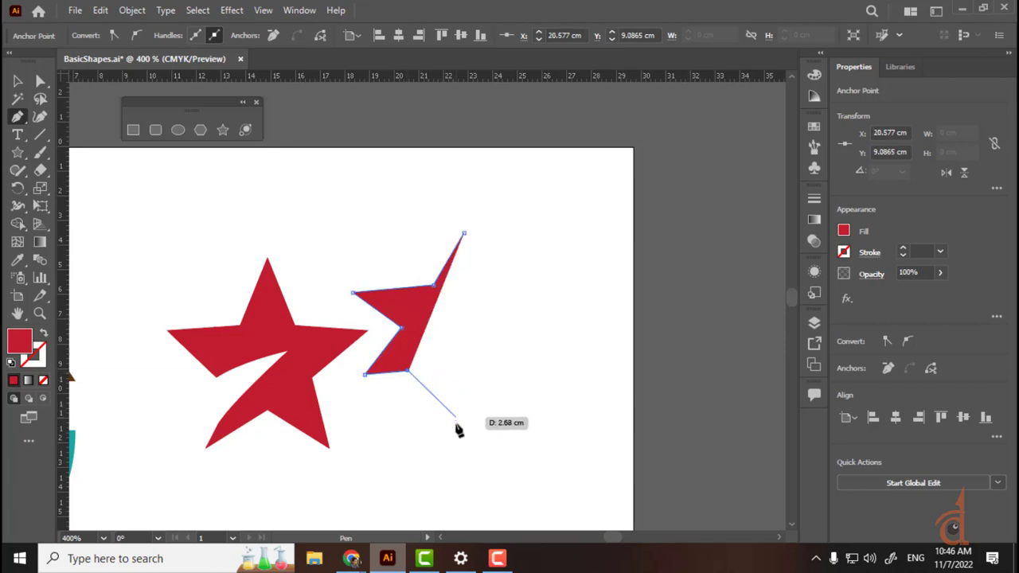
click(456, 439)
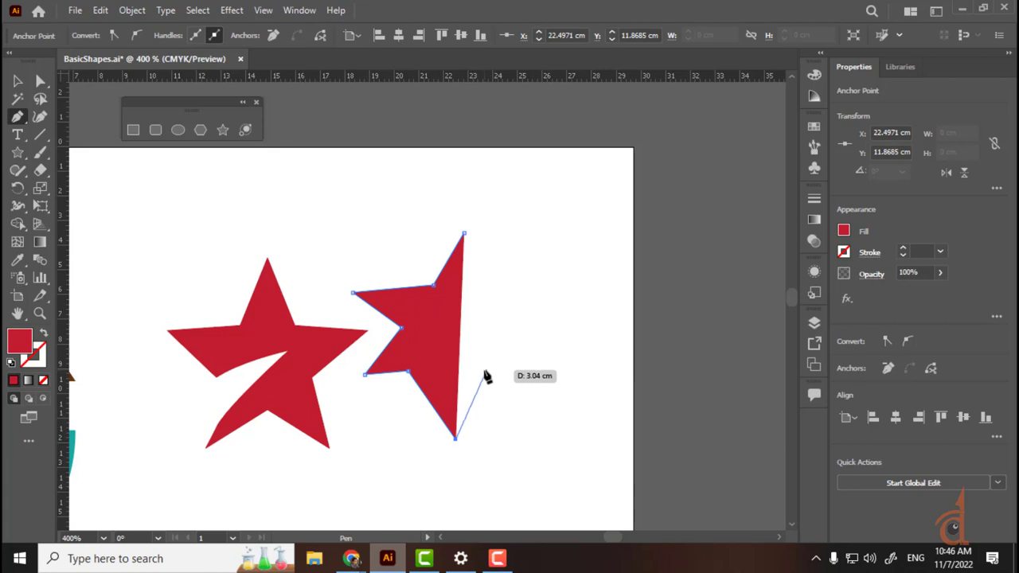
click(484, 372)
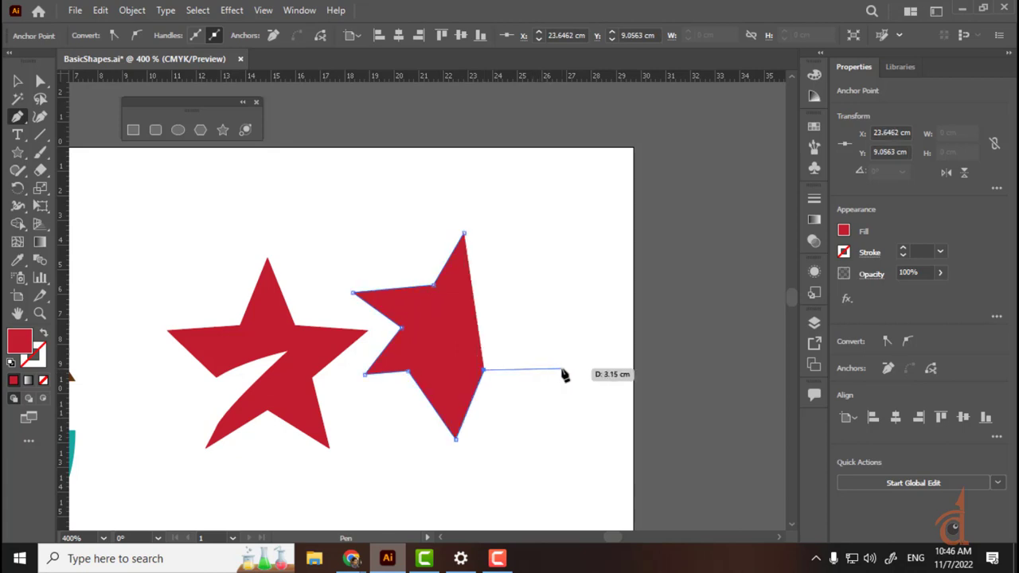
click(562, 367)
click(500, 336)
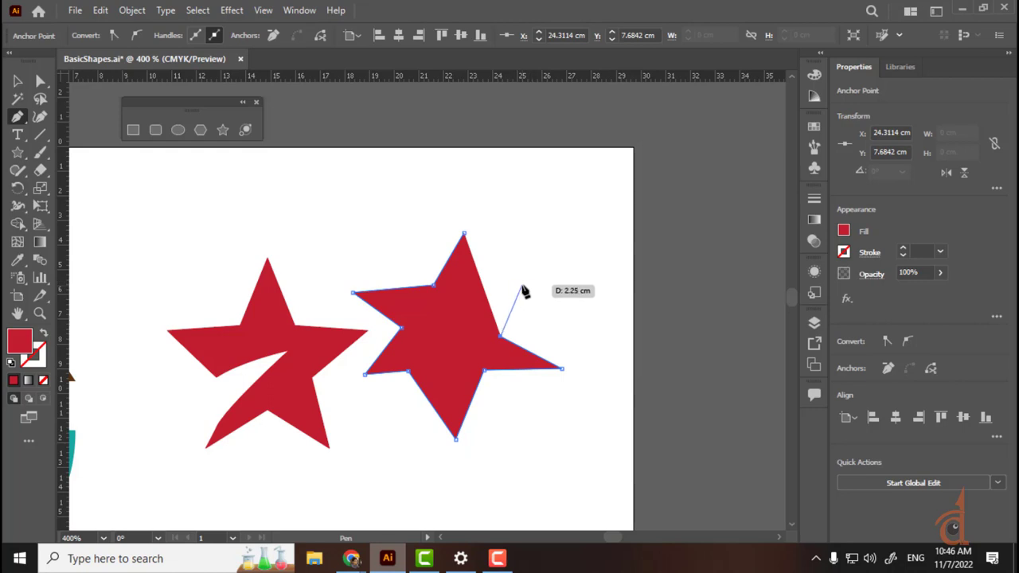
click(522, 285)
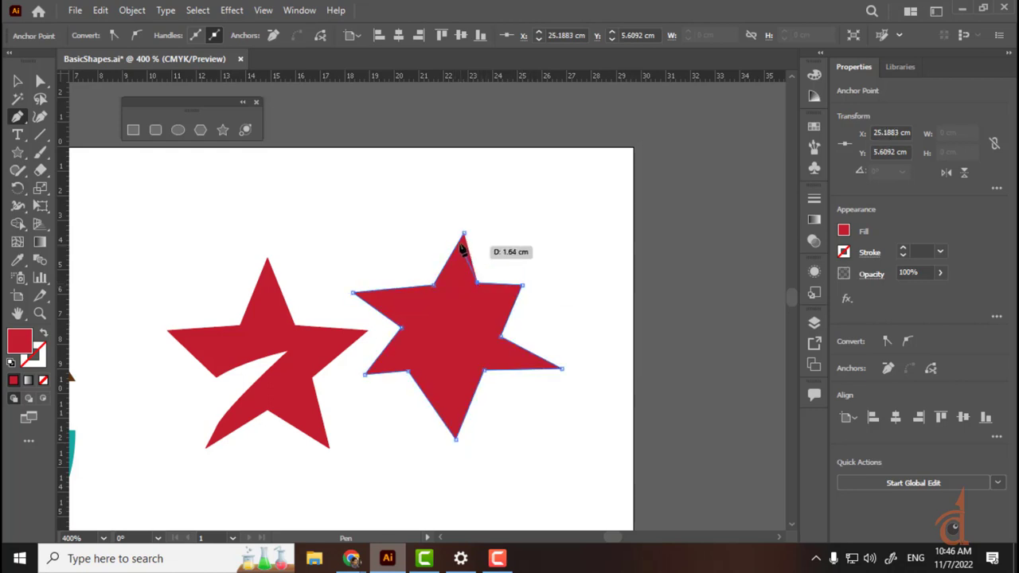
click(463, 234)
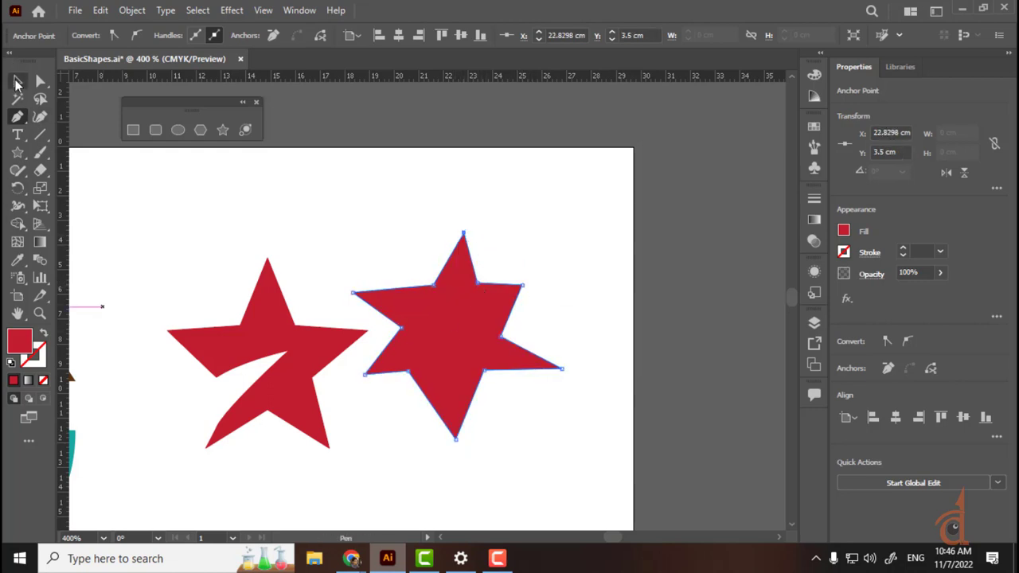
Step: Select the hand-drawn star and delete it
click(17, 82)
click(677, 200)
drag(473, 305, 629, 179)
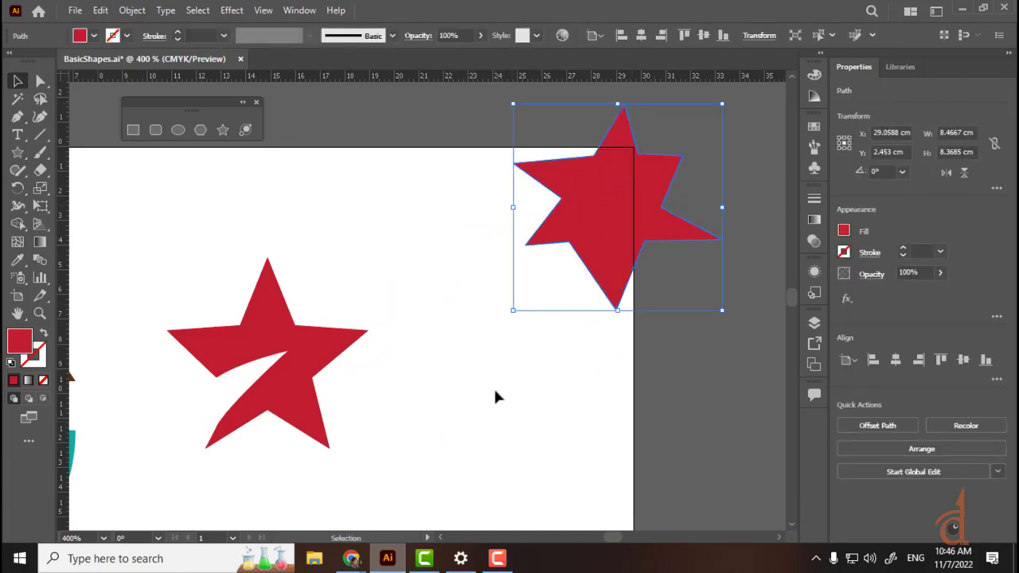
key(Delete)
Step: Reposition the notched red star to the artboard's centre-left
drag(323, 368, 420, 221)
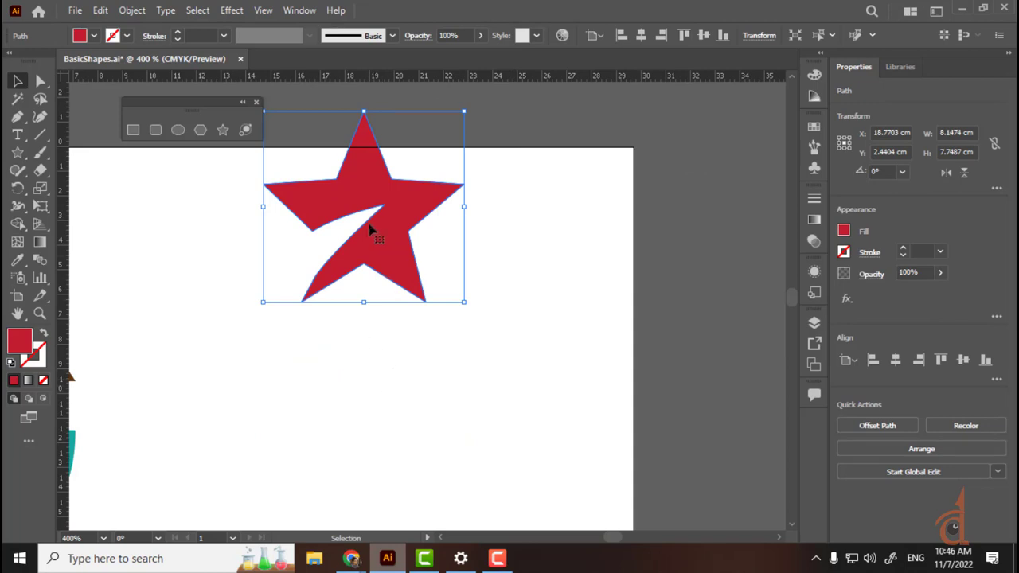
drag(375, 228, 342, 337)
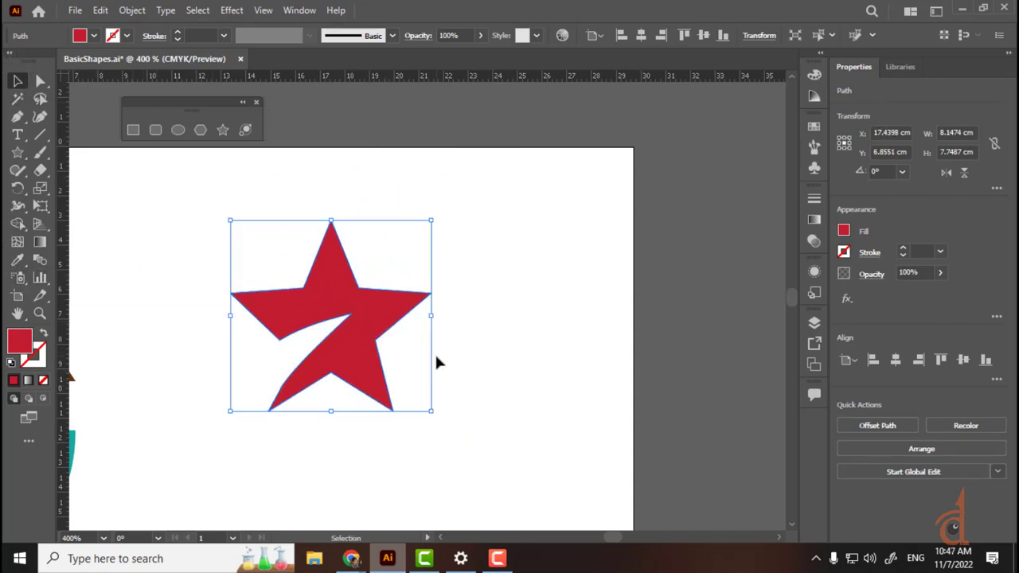
drag(336, 326, 302, 334)
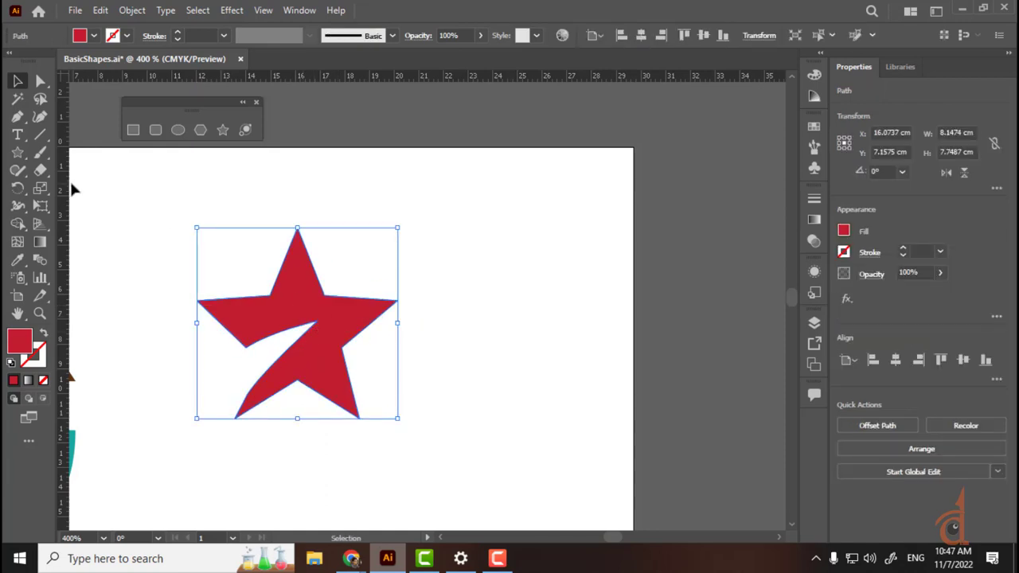
mouse_move(351, 558)
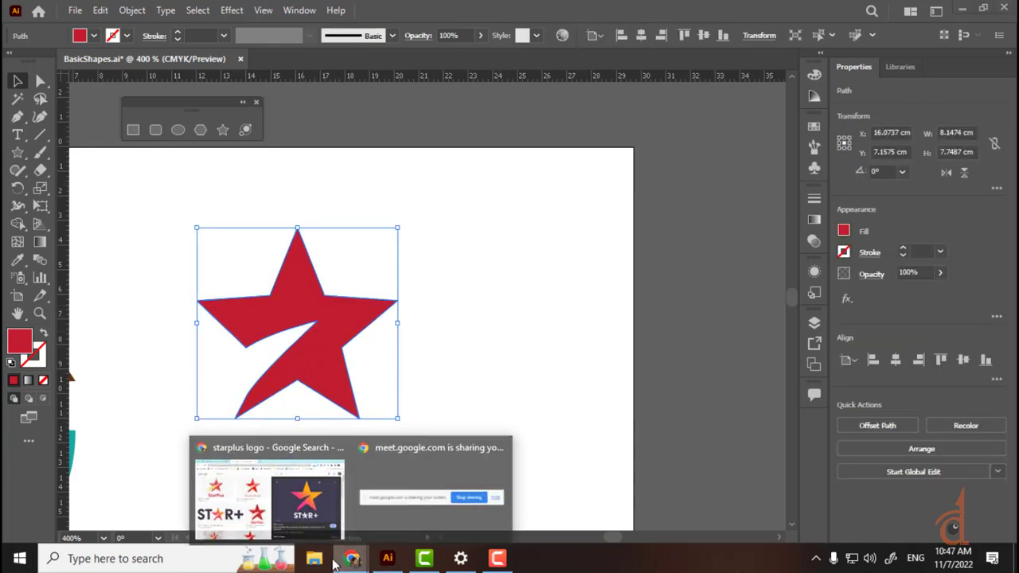
click(225, 483)
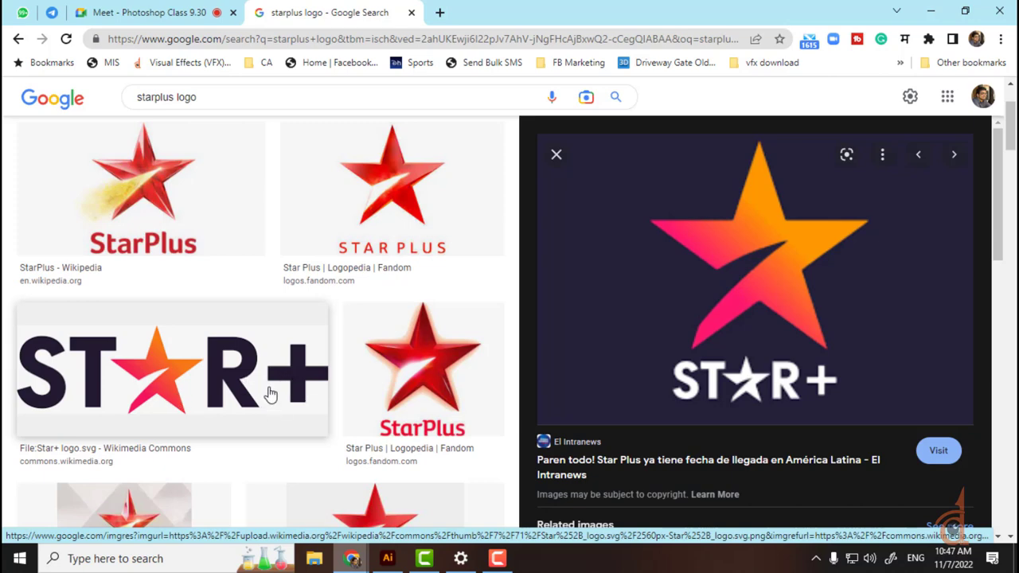
scroll(400, 319, down, 4)
scroll(400, 302, up, 2)
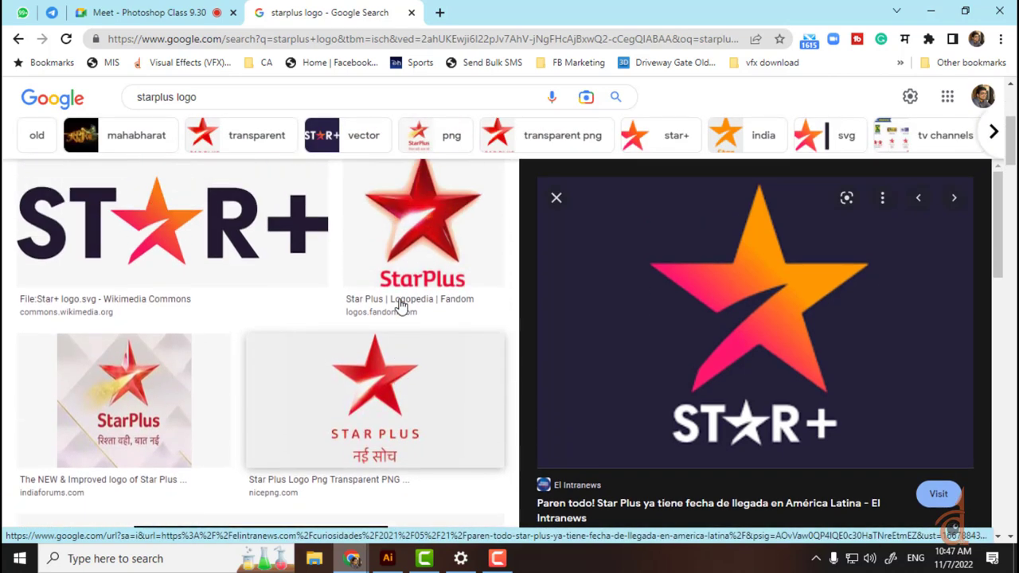
scroll(347, 382, down, 5)
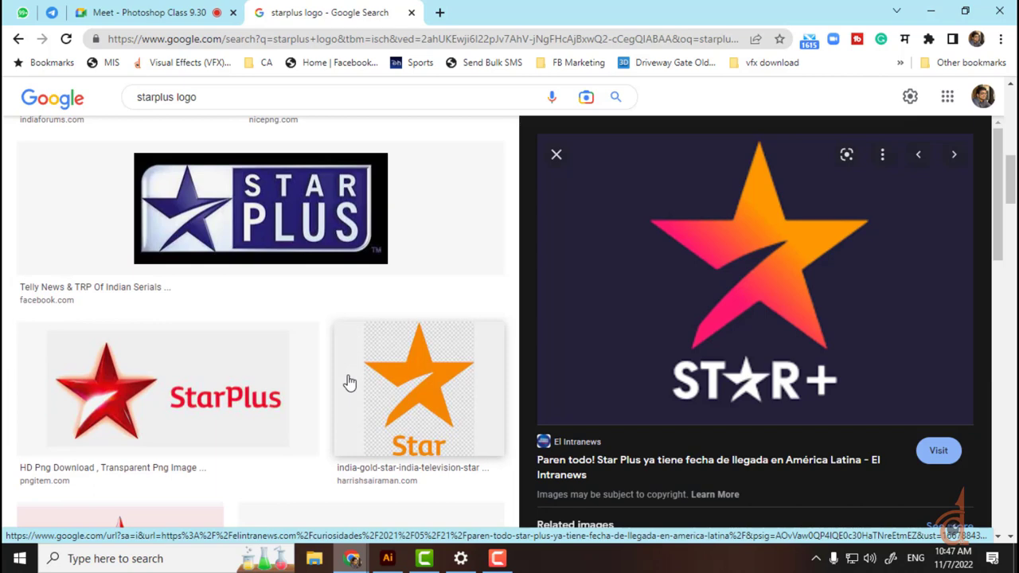
scroll(348, 382, down, 3)
scroll(348, 382, down, 3)
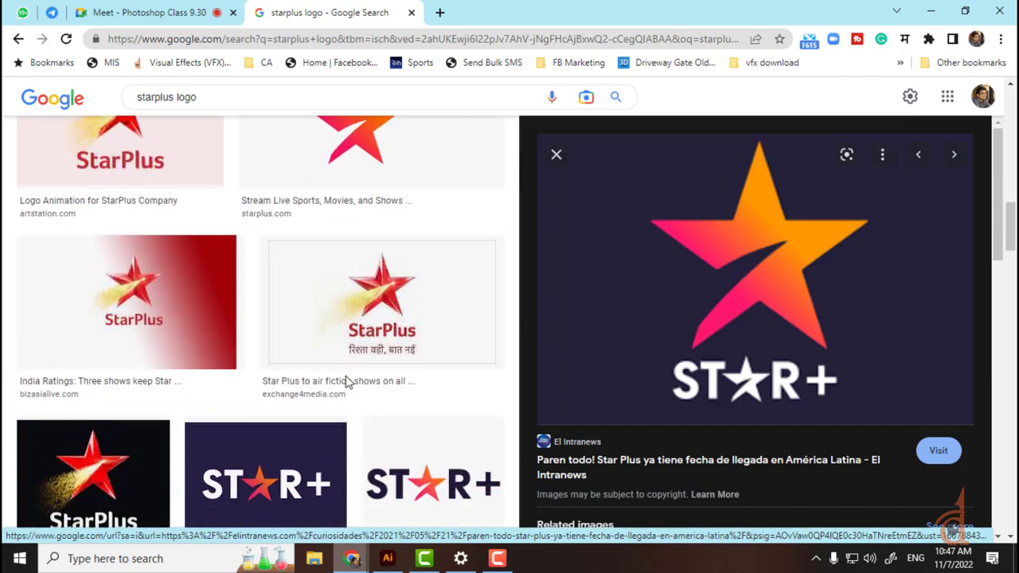
scroll(344, 382, down, 3)
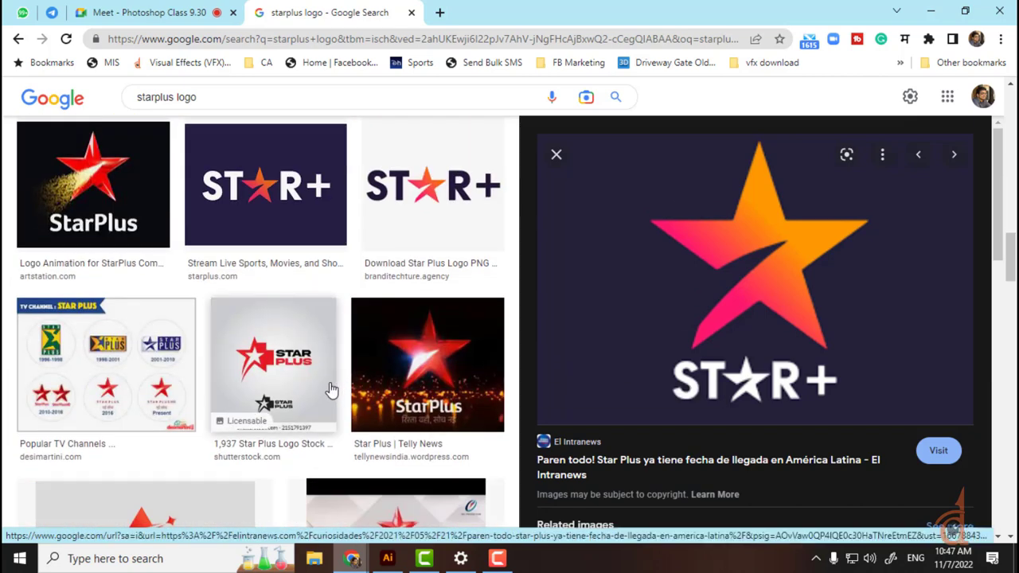
scroll(315, 397, down, 3)
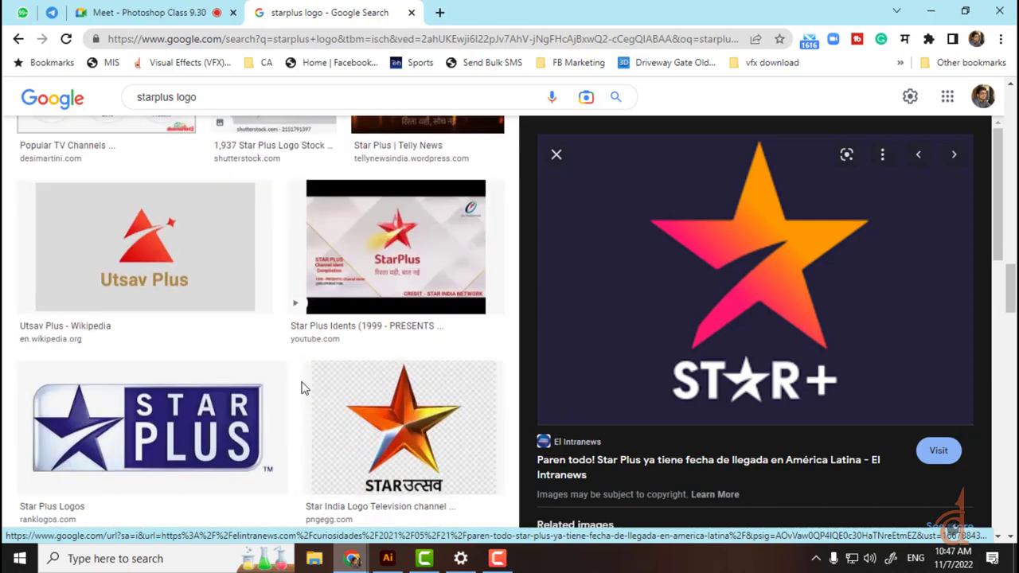
click(387, 558)
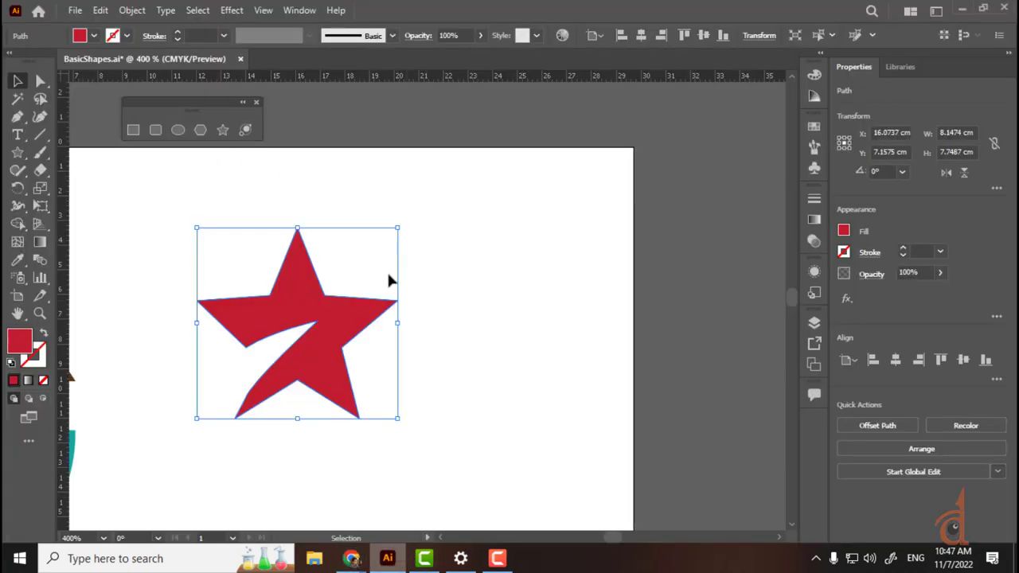
Step: Add 'PLUS' text right of the red star, enlarged to about 92.3 pt beside its point
click(382, 278)
key(t)
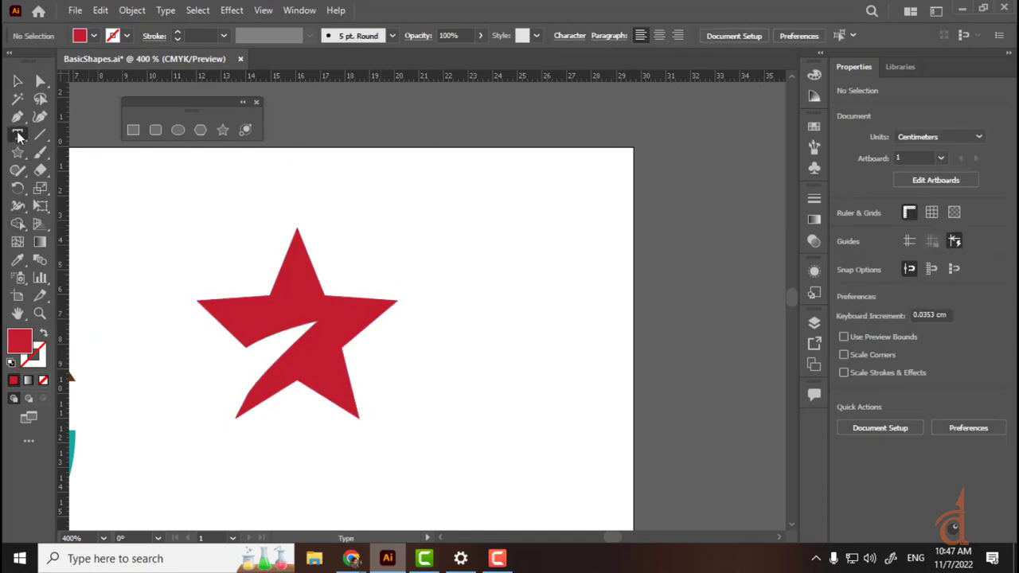
click(460, 318)
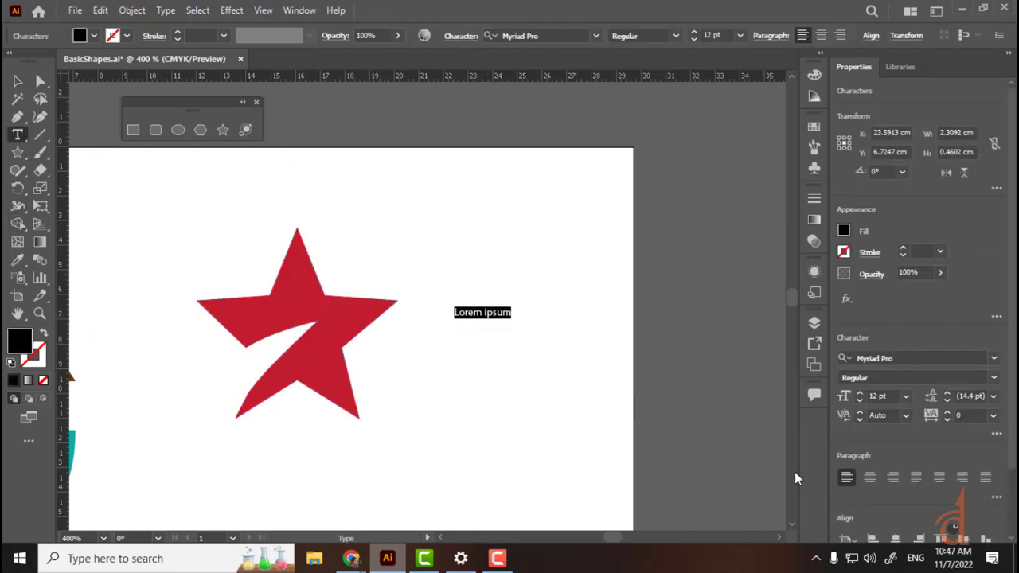
text(PK)
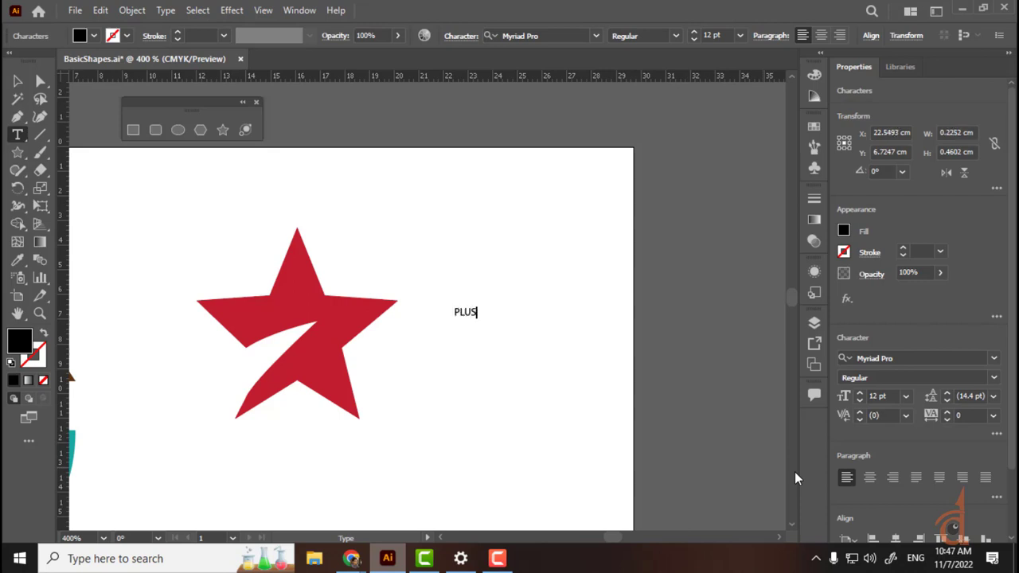
key(Escape)
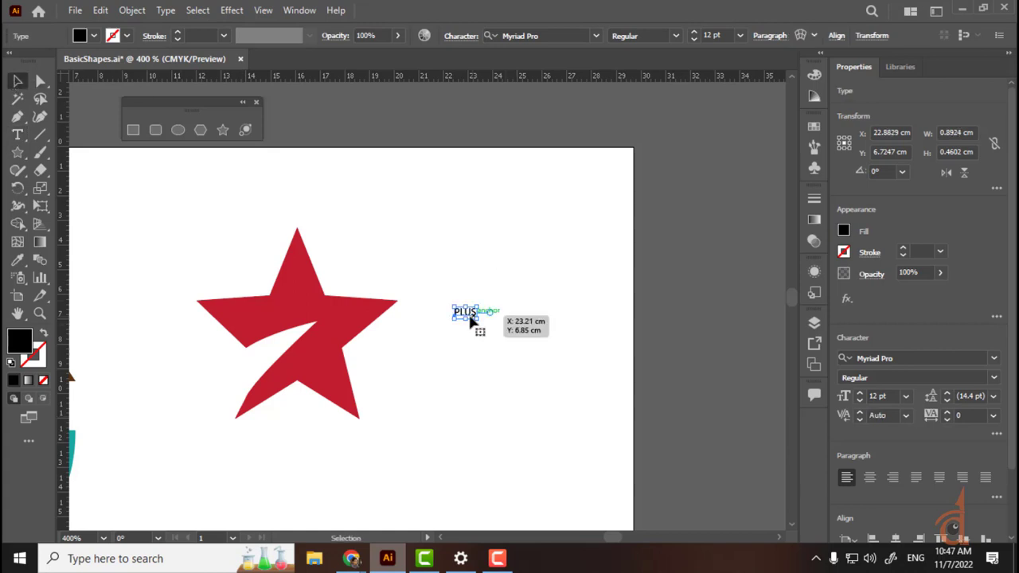
drag(471, 318, 617, 428)
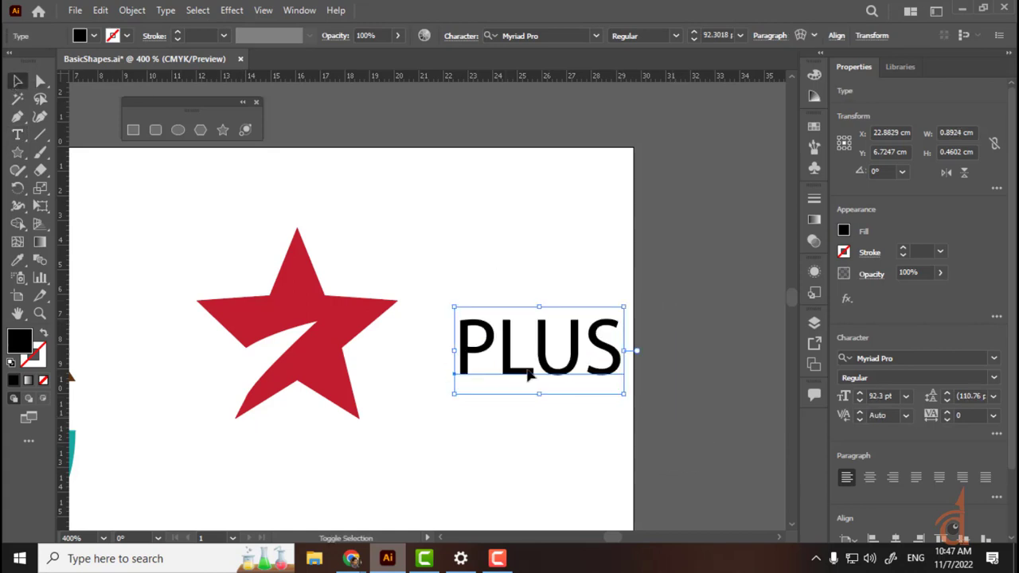
drag(529, 376, 464, 386)
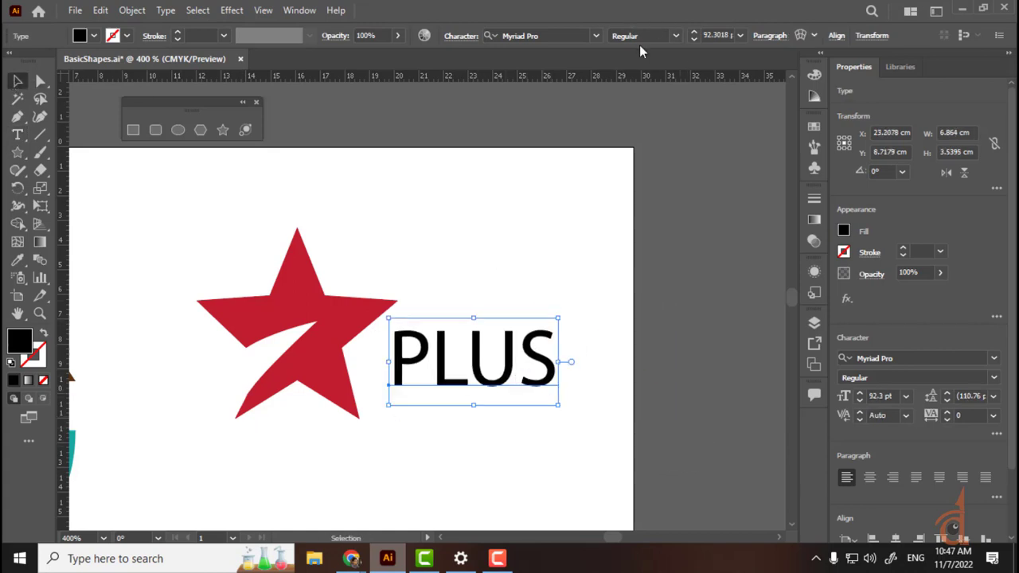
click(675, 36)
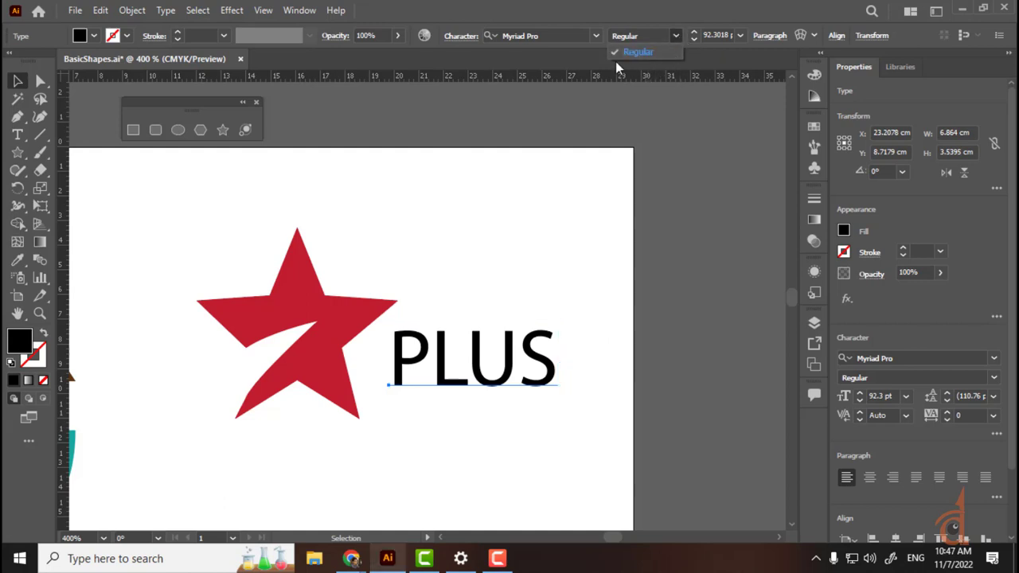
click(596, 36)
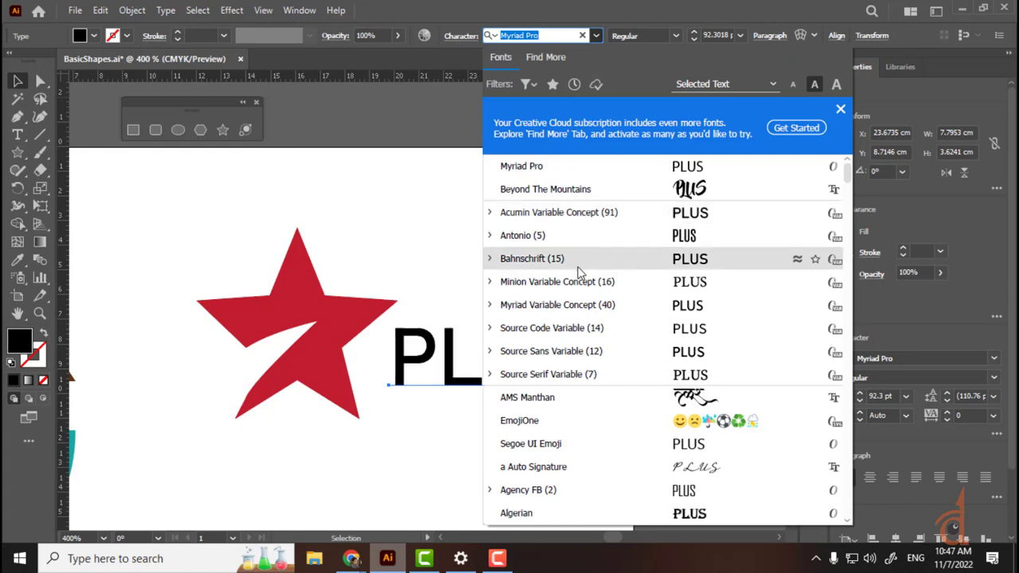
Step: Set PLUS in Bahnschrift SemiBold and nudge it left against the star's lower right point
click(579, 267)
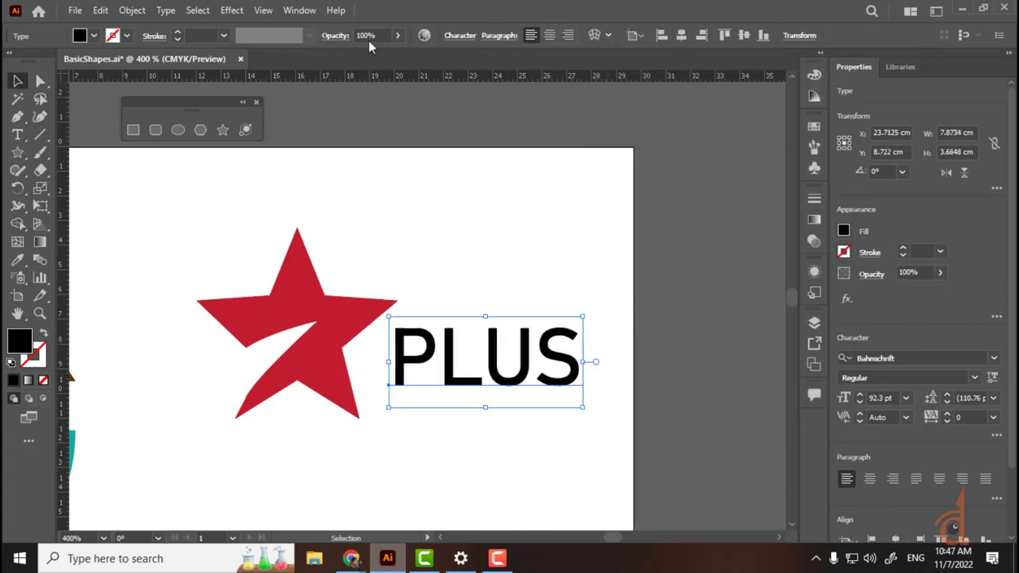
double_click(470, 358)
key(ctrl+a)
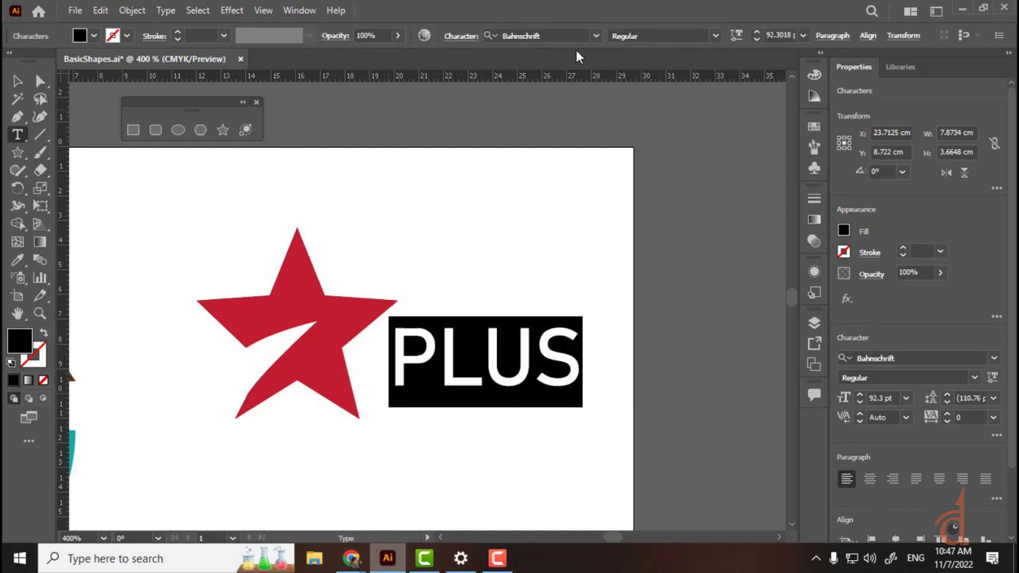
click(714, 36)
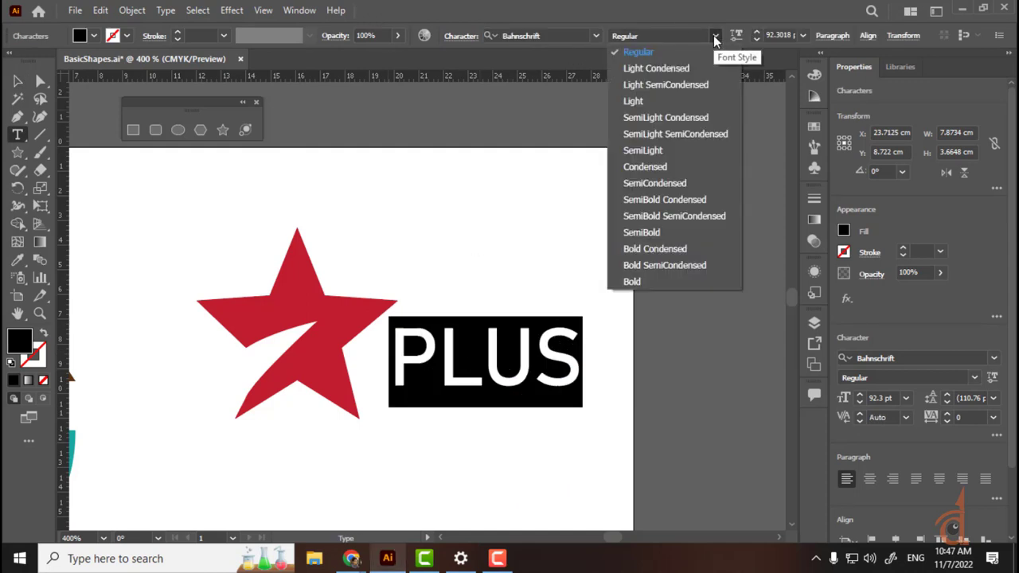
click(650, 232)
key(Escape)
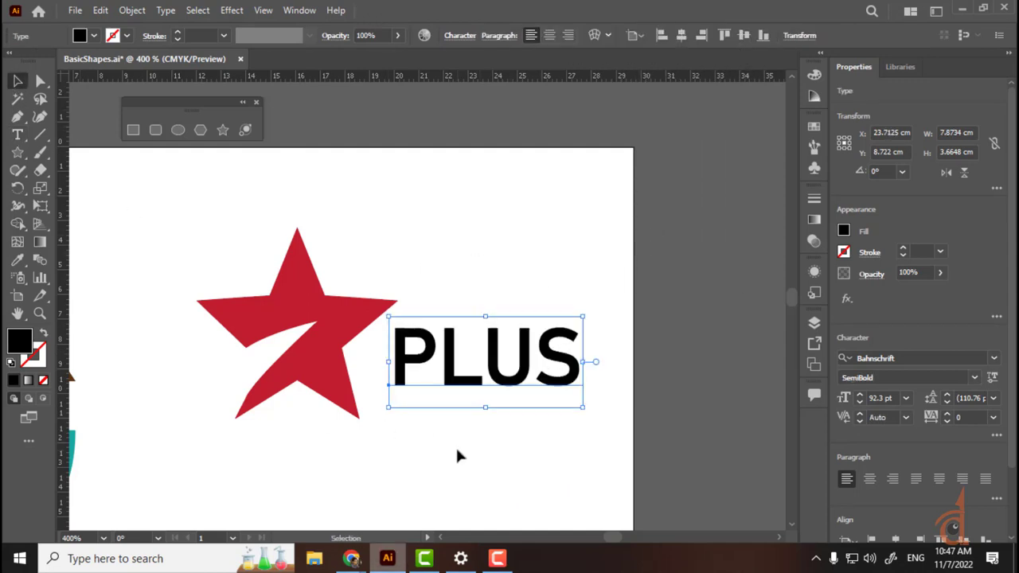
click(455, 455)
drag(455, 370, 428, 384)
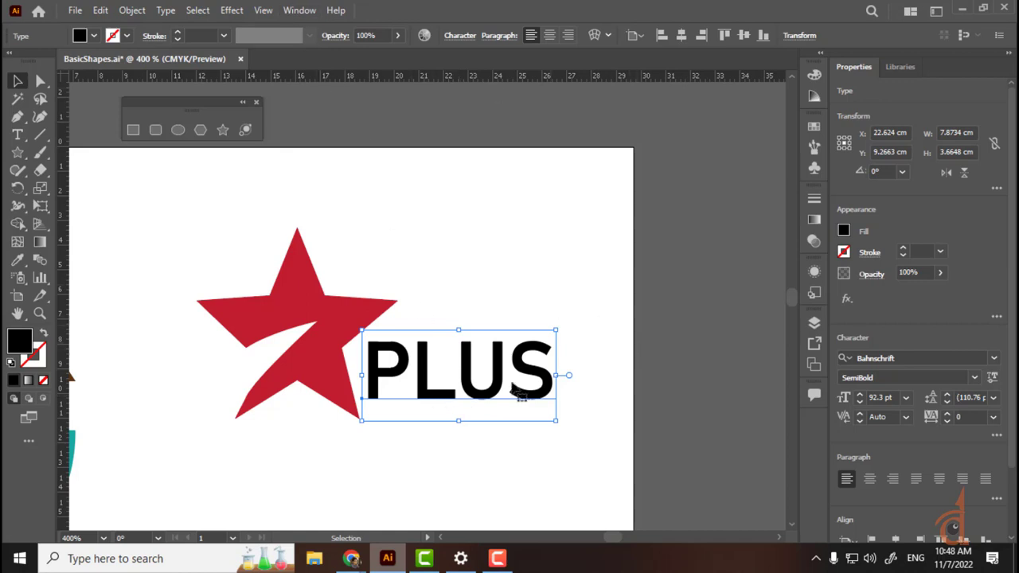
Step: Pull a horizontal guide from the ruler, show guides, and align it with the star's bottom tip
key(a)
scroll(566, 385, up, 2)
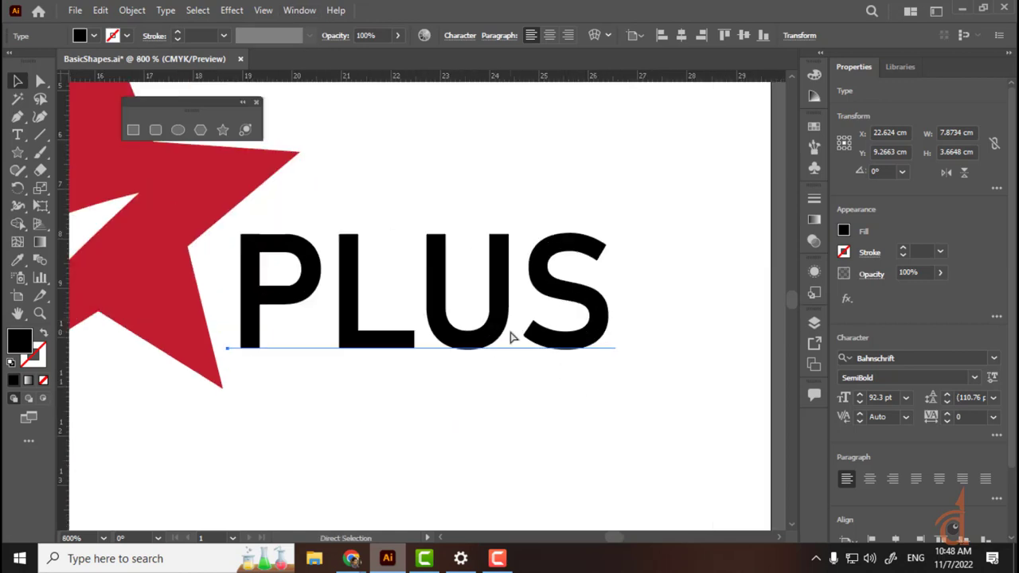
scroll(511, 337, up, 1)
scroll(510, 337, down, 1)
key(v)
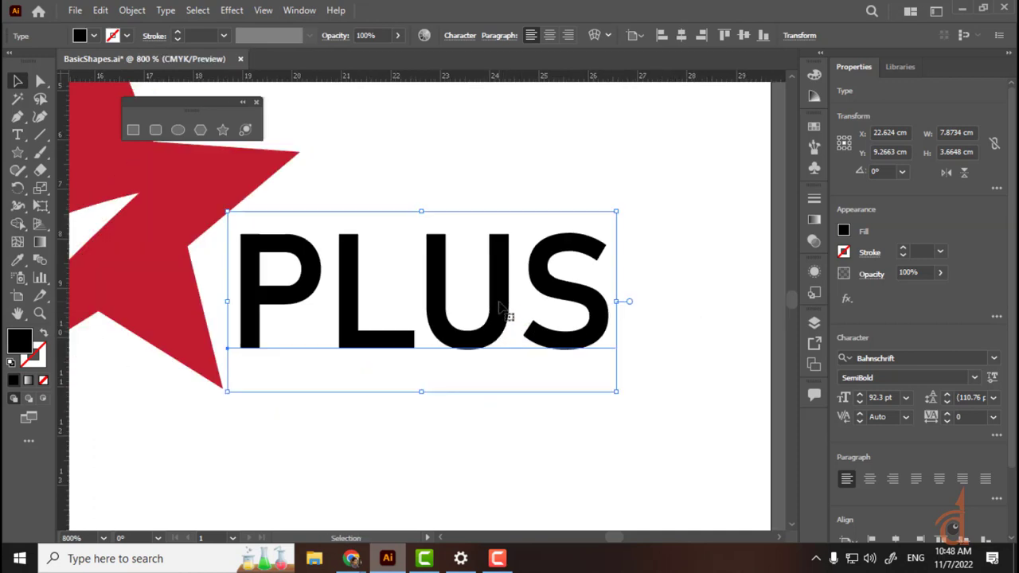
drag(374, 77, 349, 450)
click(269, 11)
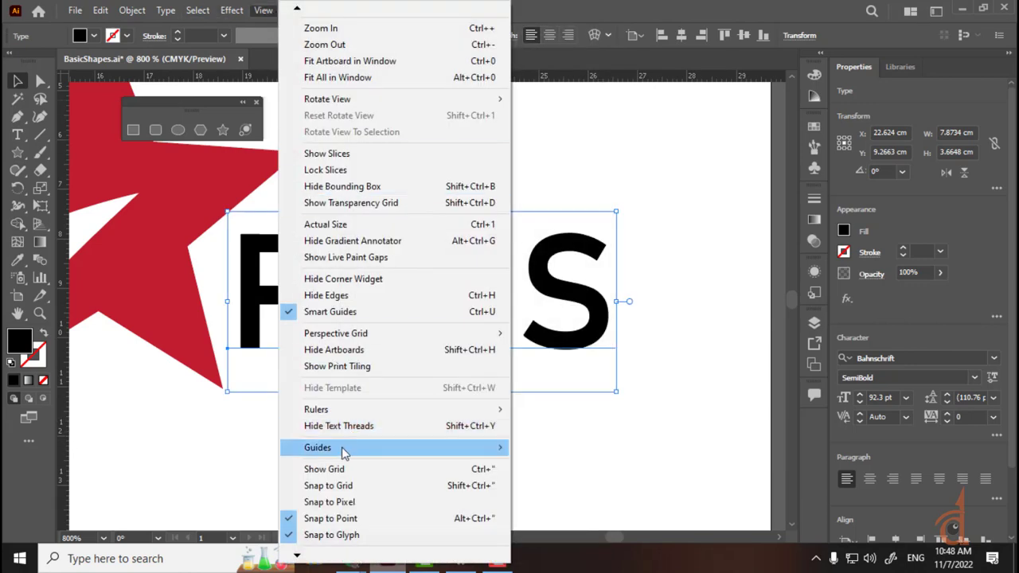
mouse_move(345, 451)
click(560, 449)
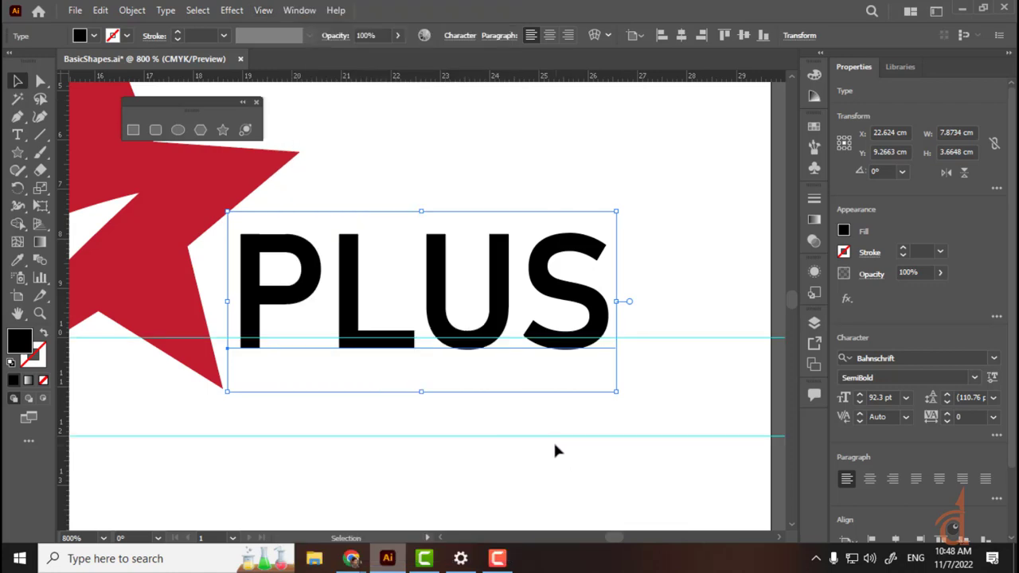
drag(683, 337, 684, 390)
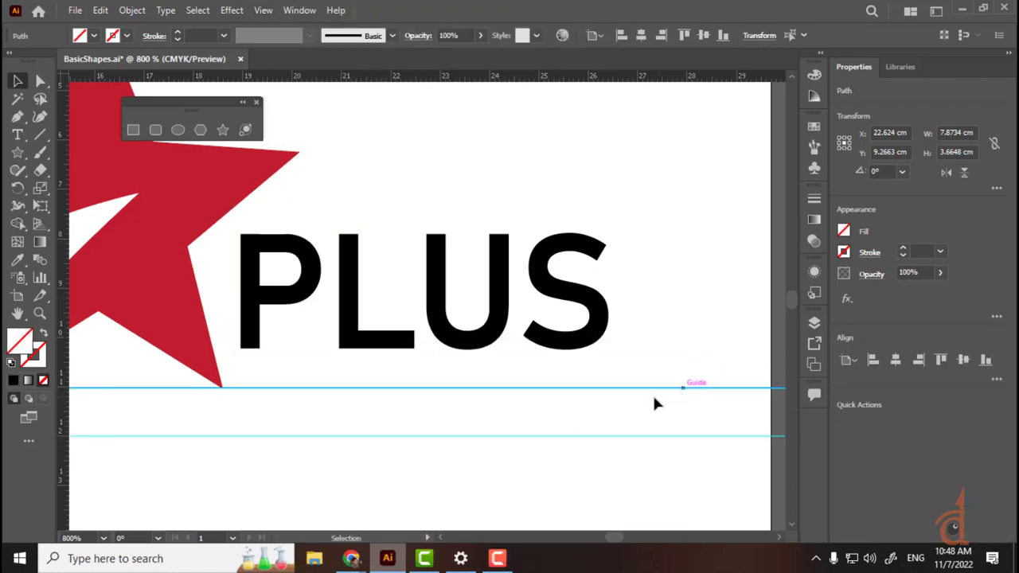
Step: Lower PLUS so its baseline rests on the guide
drag(332, 275, 341, 311)
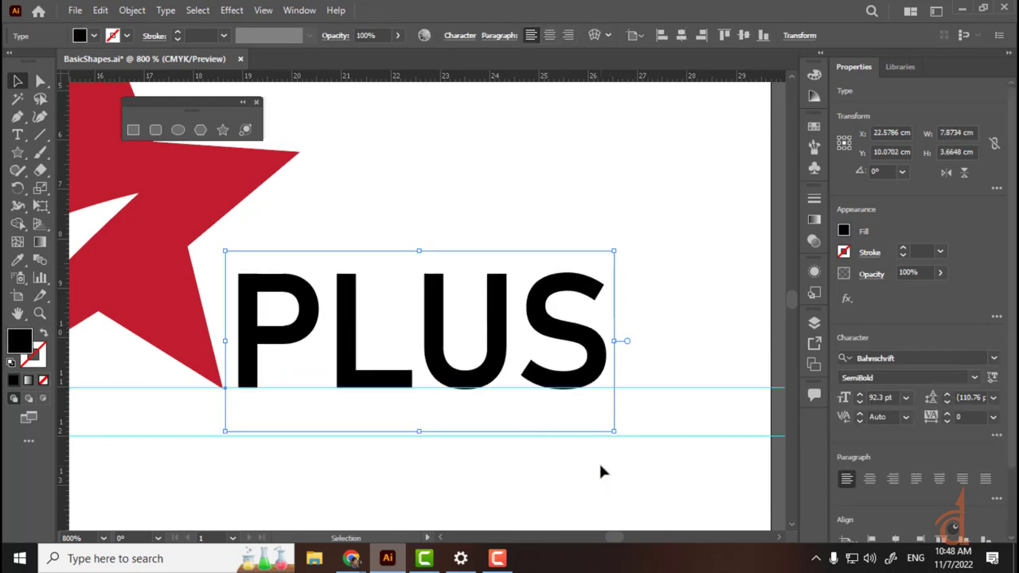
click(601, 472)
click(506, 340)
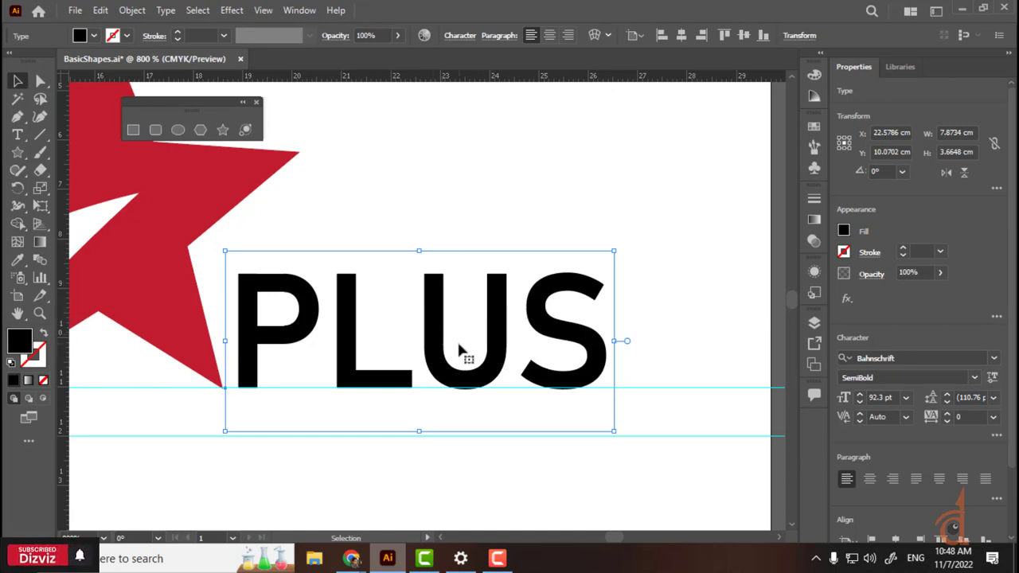
key(ctrl+minus)
key(ctrl+minus)
key(ctrl+minus)
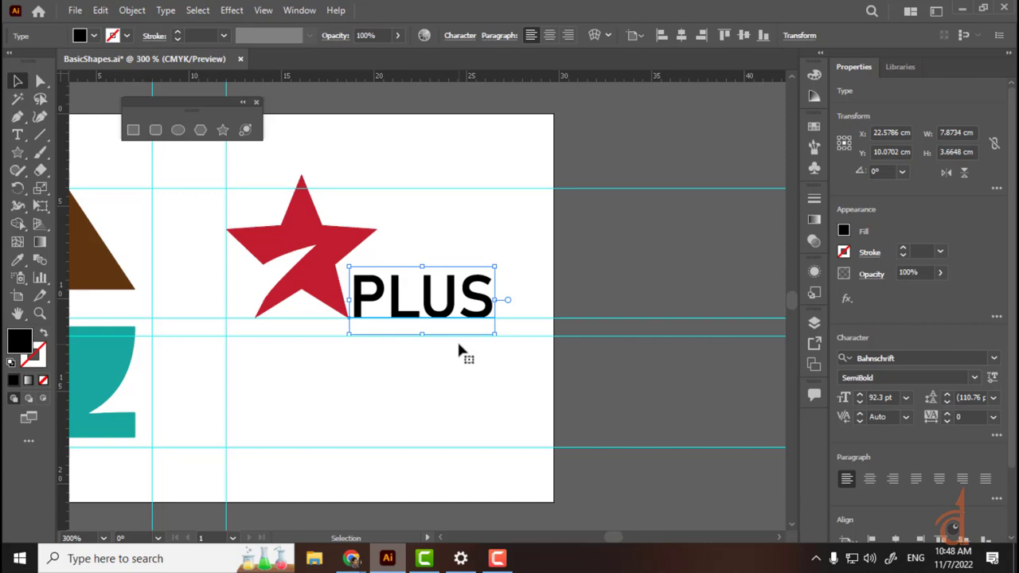
Step: Close the floating Shapes palette and bring the 'starplus logo' Chrome window forward
click(256, 103)
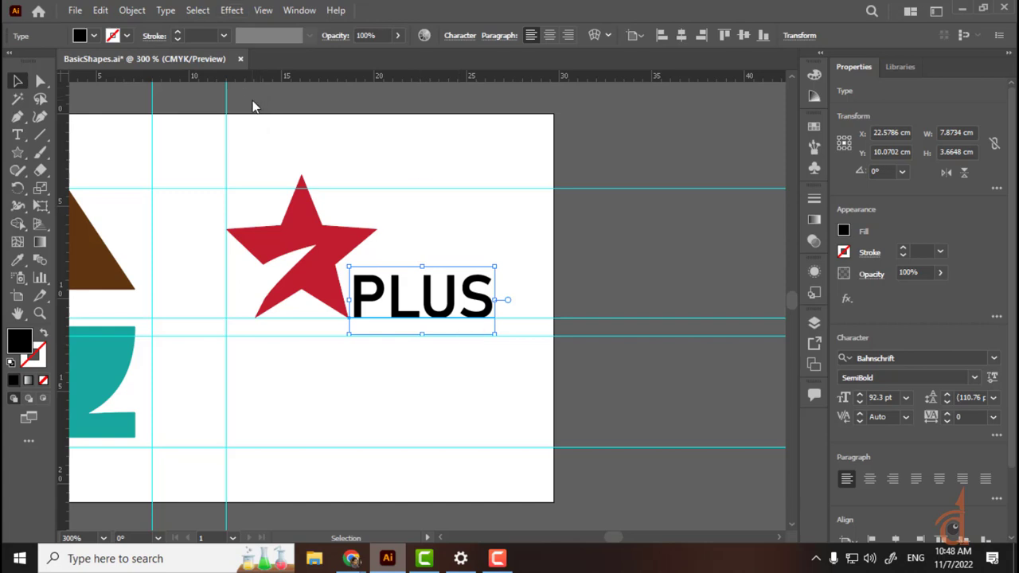
click(518, 373)
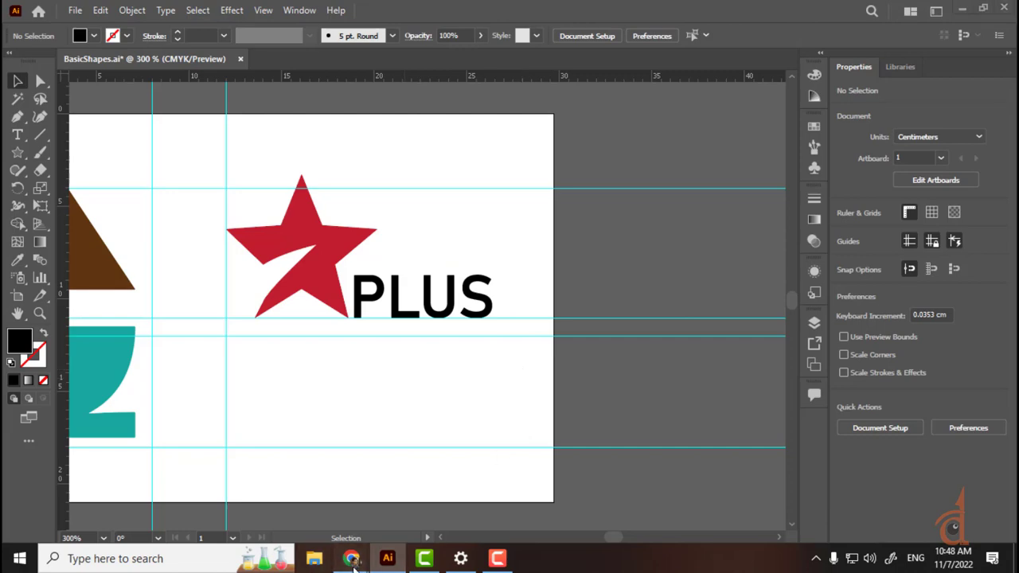
mouse_move(352, 559)
click(275, 513)
Step: Search Google Images for 'text logo'
scroll(306, 120, up, 5)
drag(230, 96, 3, 108)
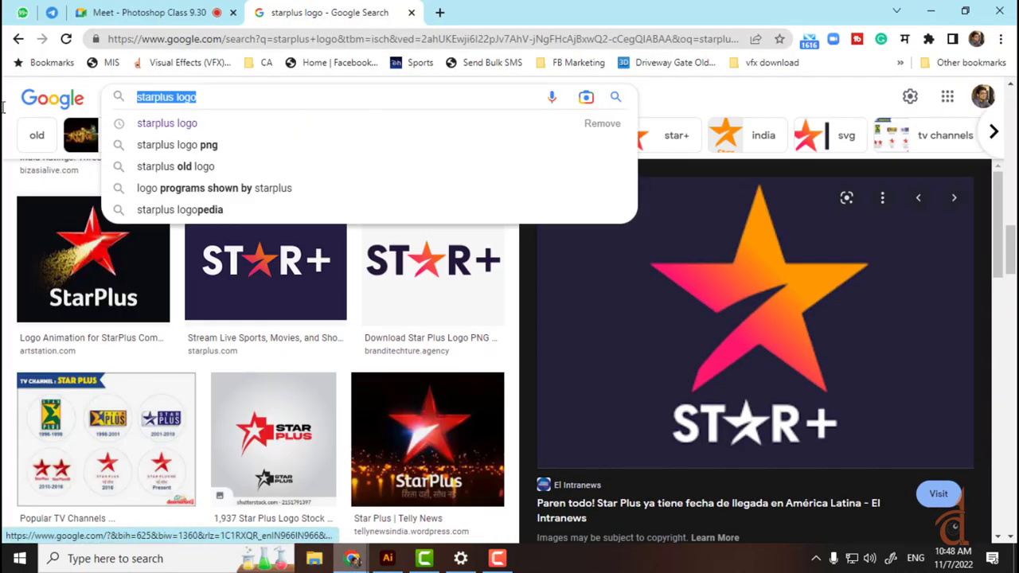
text(text l)
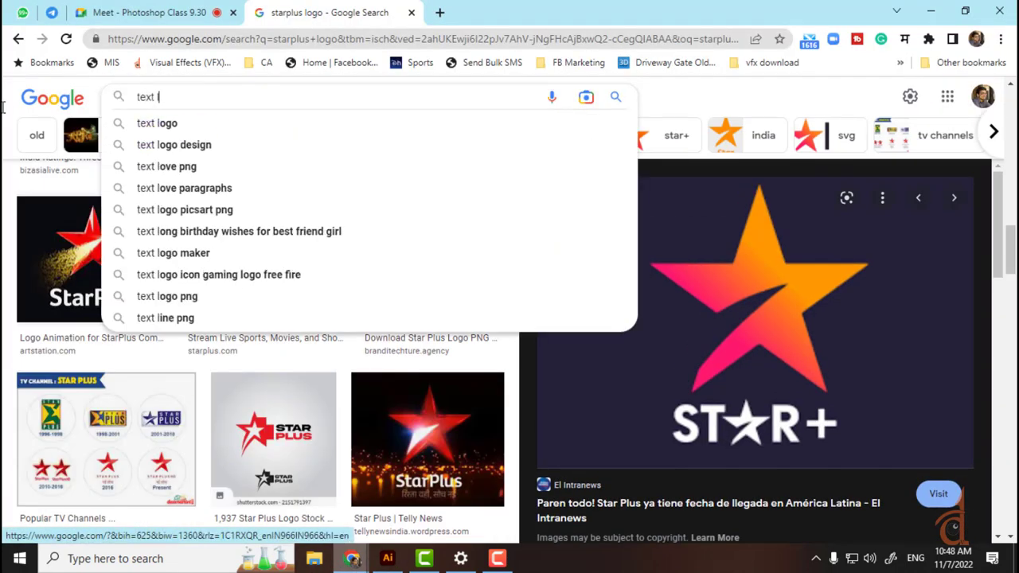
text(ogo')
key(Return)
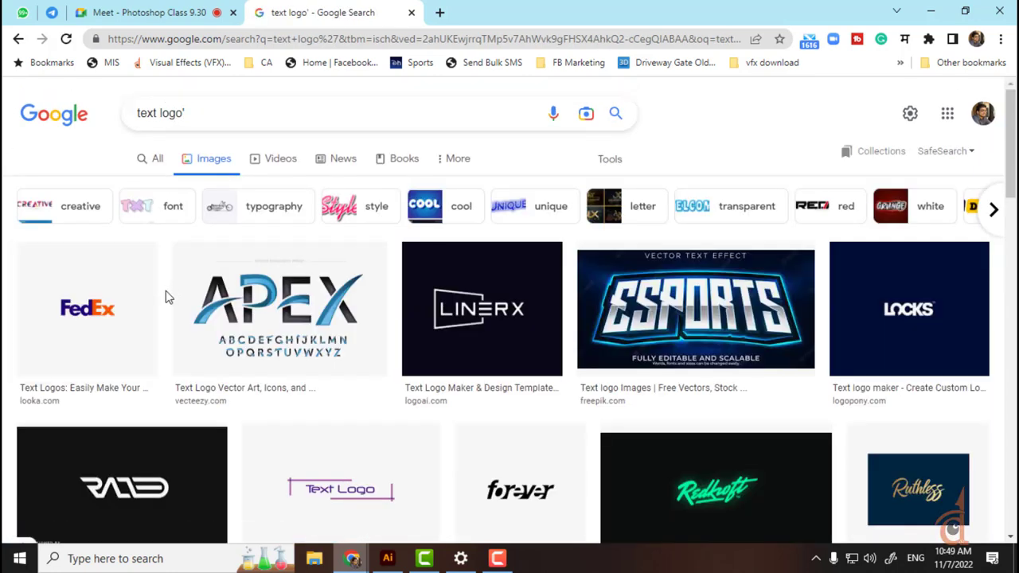
Step: Browse the results, preview the PRIDE logo, and return to Illustrator
scroll(486, 346, down, 3)
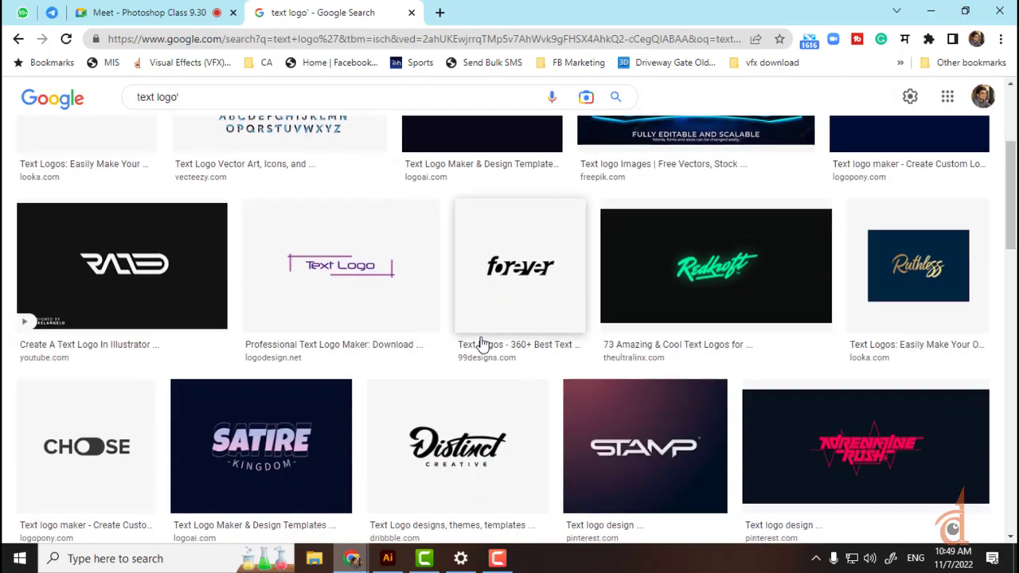
scroll(557, 311, up, 2)
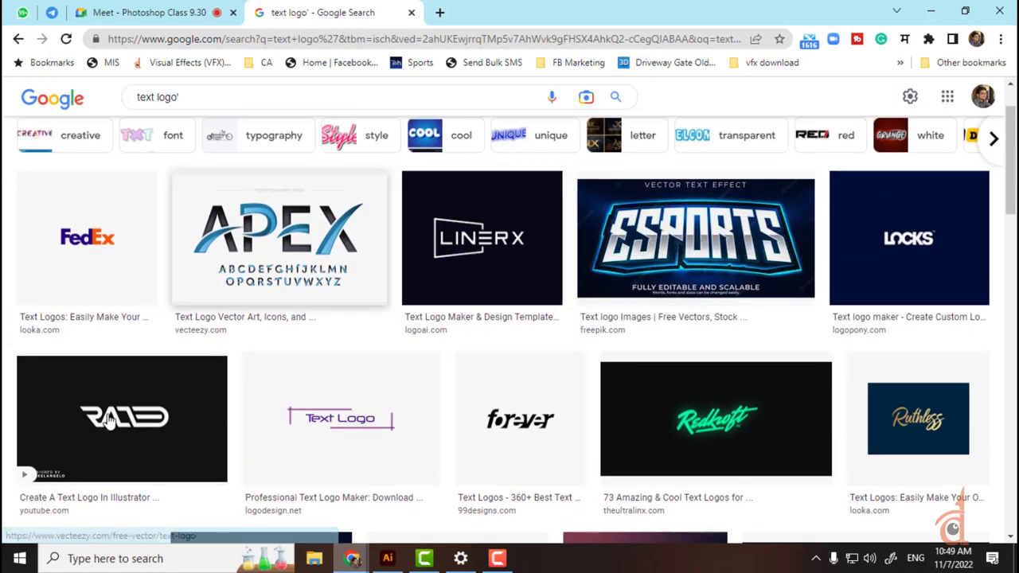
scroll(576, 423, down, 3)
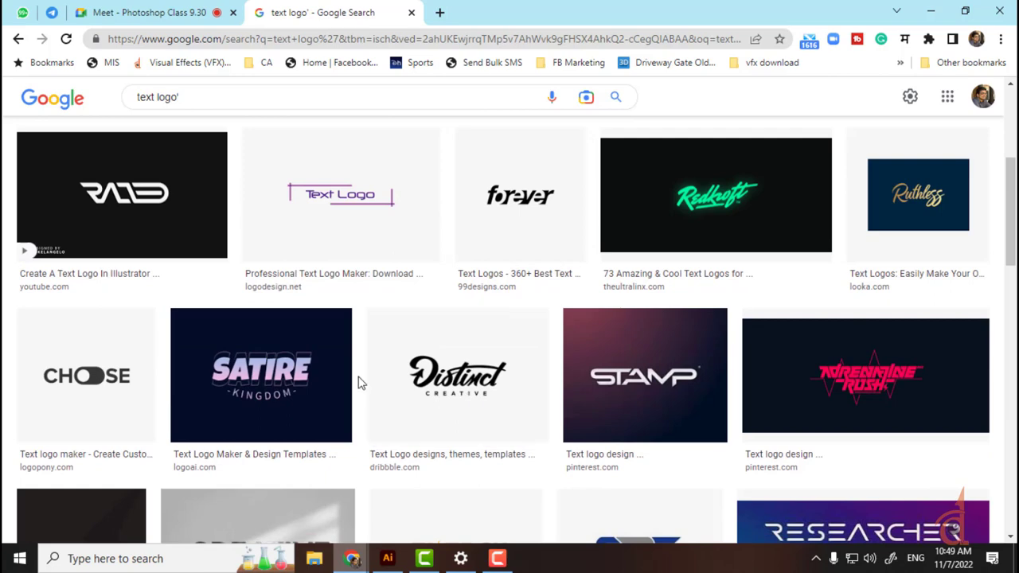
scroll(358, 384, down, 1)
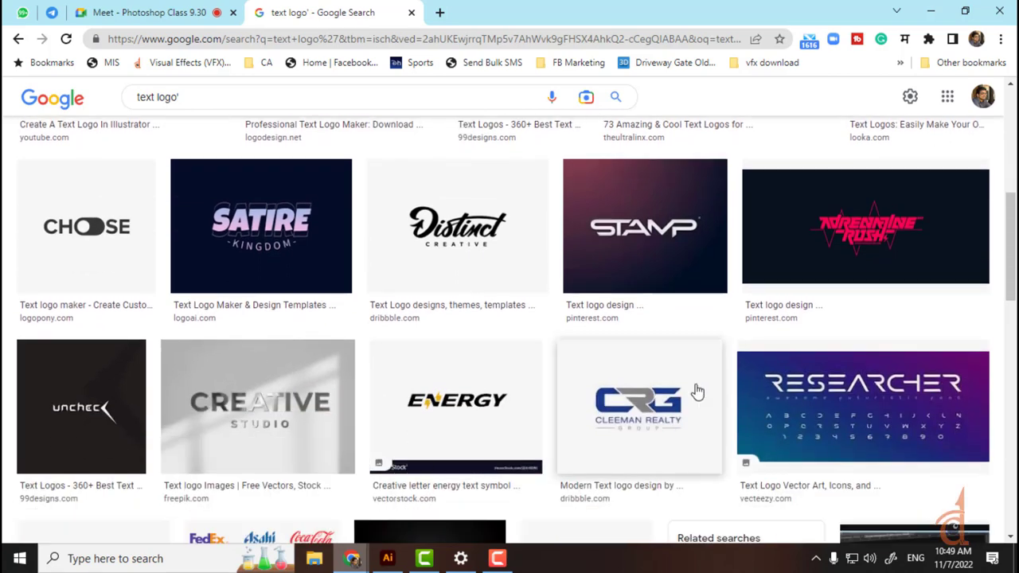
scroll(696, 391, down, 2)
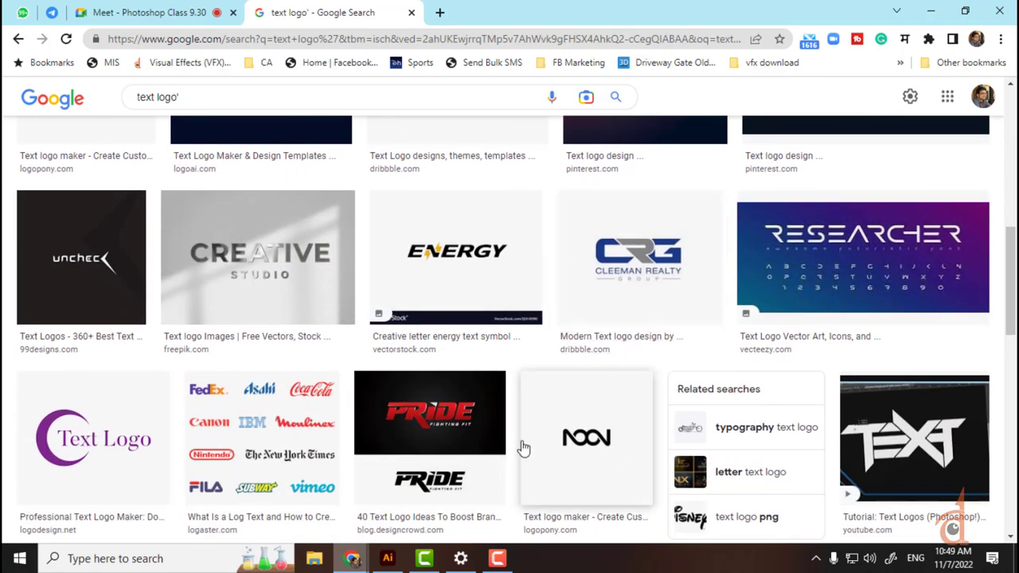
scroll(430, 438, down, 1)
click(409, 432)
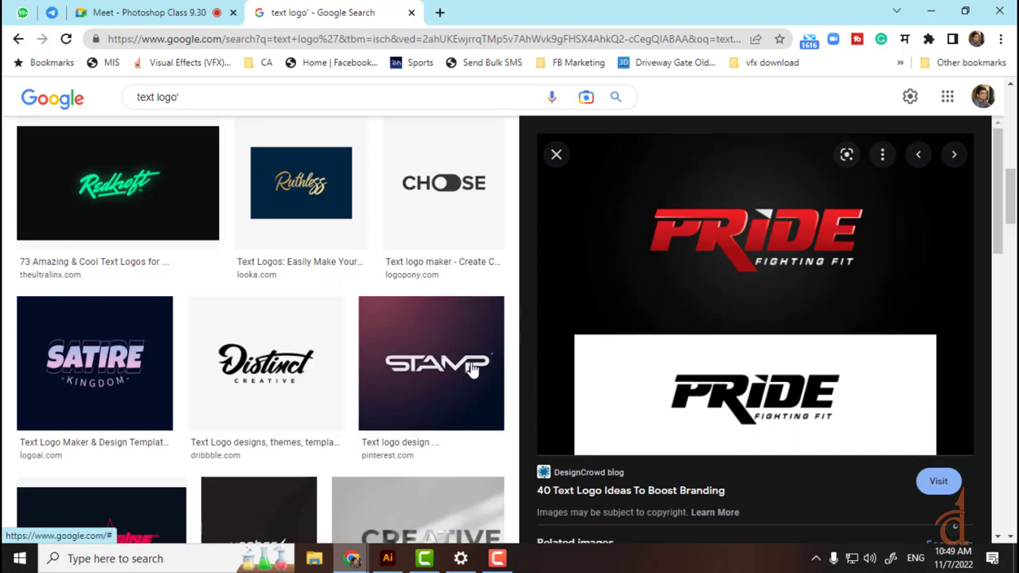
scroll(438, 359, down, 2)
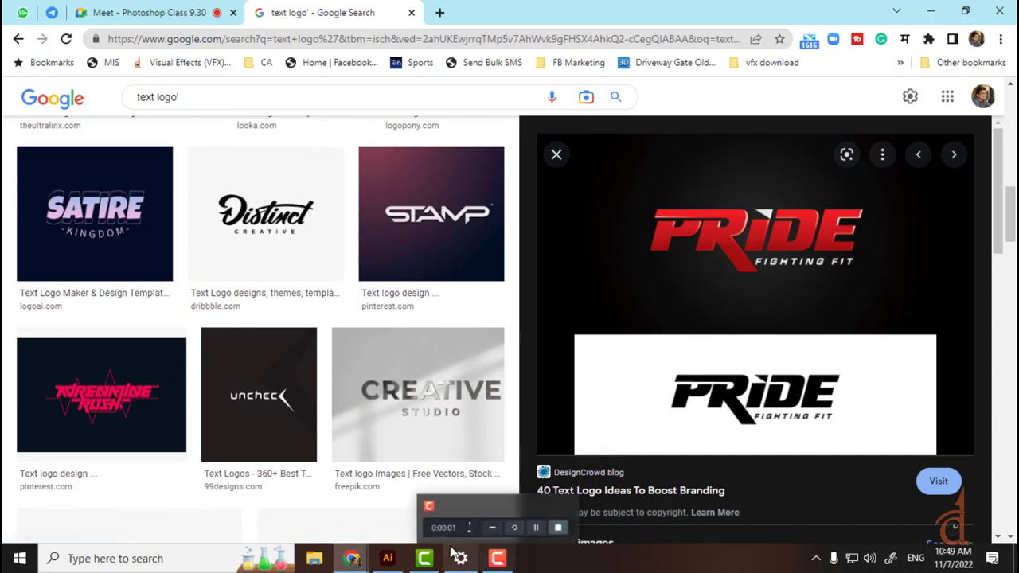
click(386, 560)
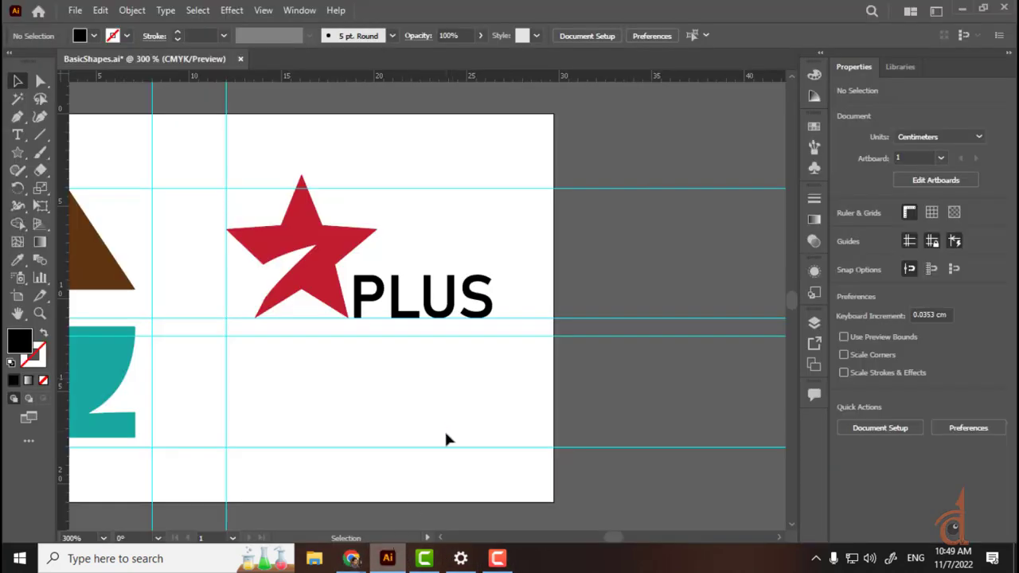
Step: Delete the dark STAR+ reference image above the artboard
key(ctrl+minus)
key(ctrl+minus)
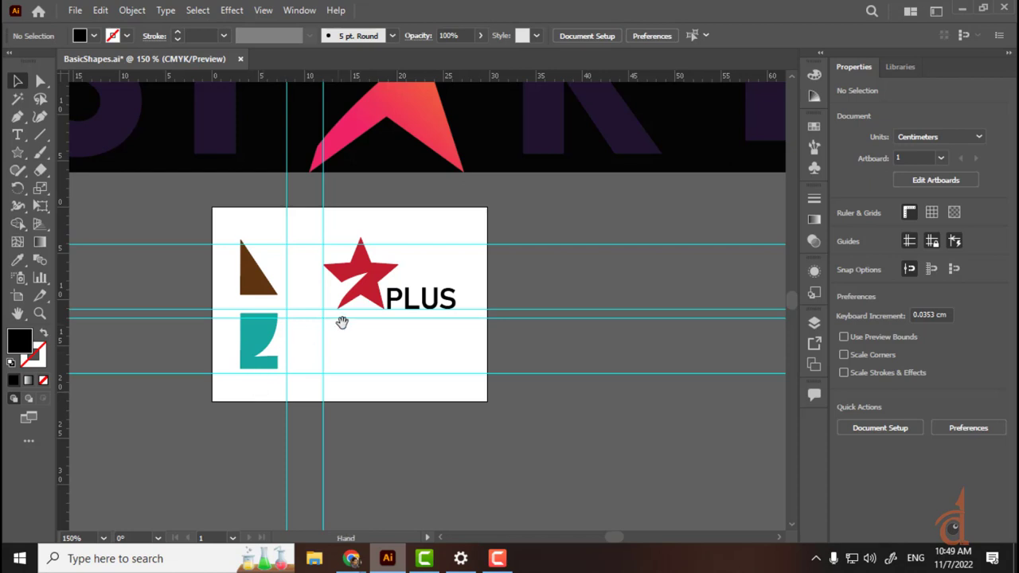
drag(341, 321, 450, 332)
click(212, 123)
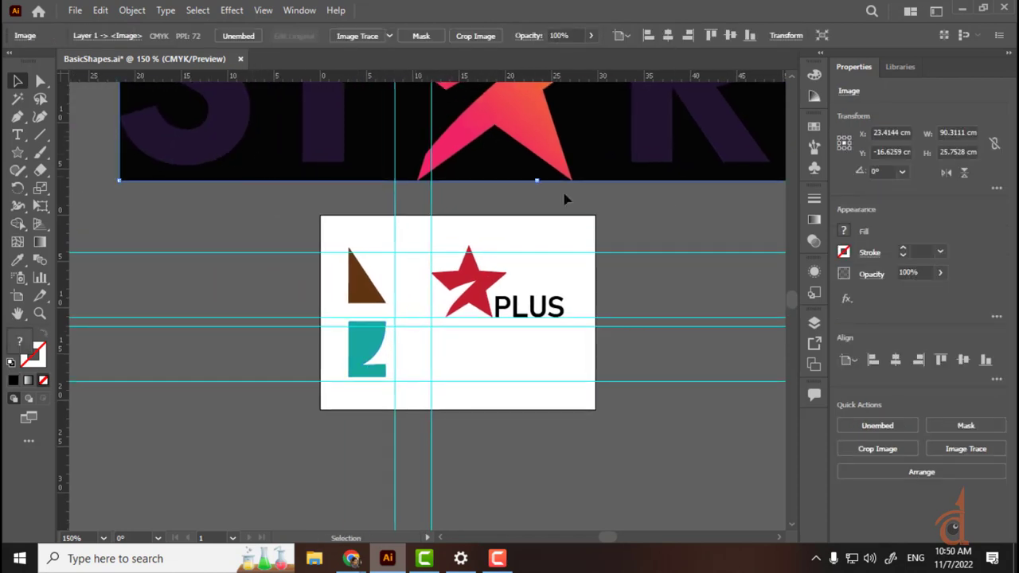
drag(680, 172, 527, 382)
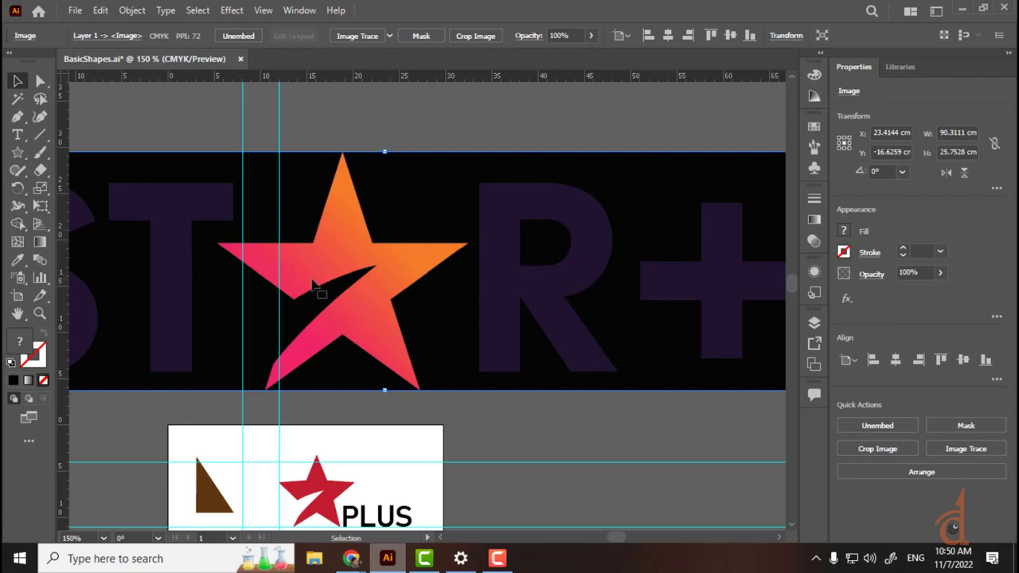
key(Delete)
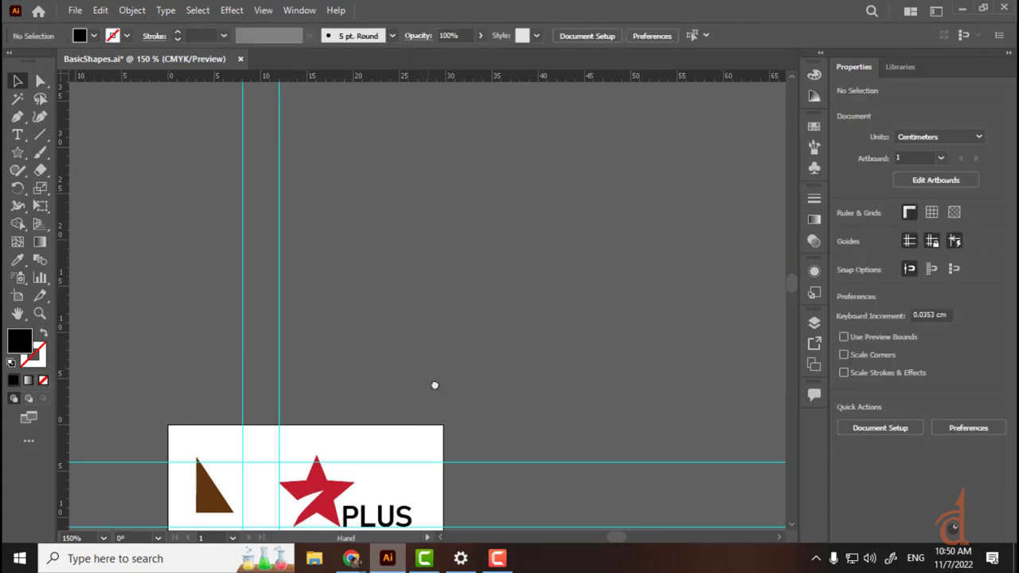
Step: Zoom to 300% on the artboard and hide all guides with Ctrl+;
drag(432, 382, 439, 272)
key(ctrl+equal)
key(ctrl+equal)
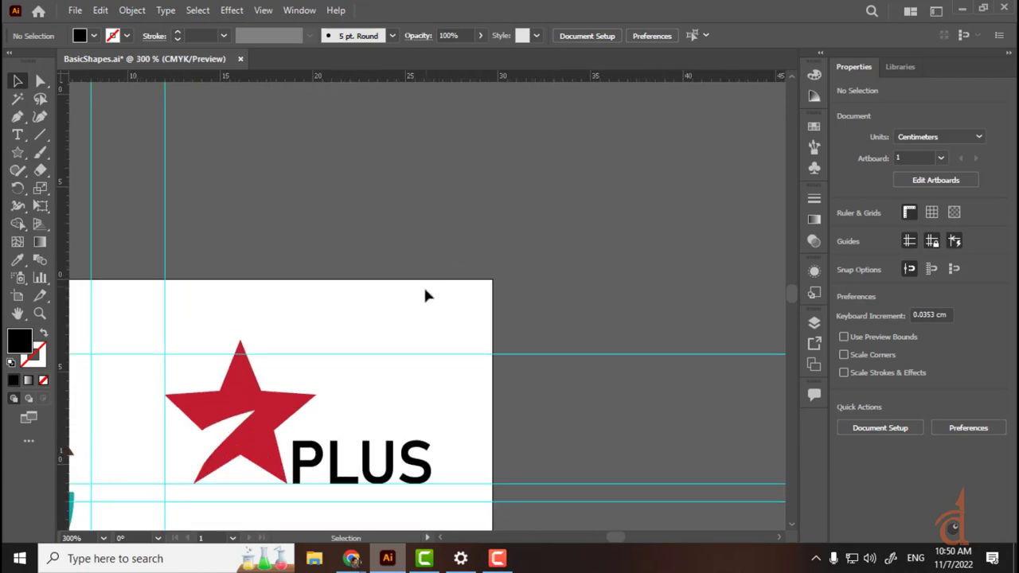
drag(370, 403, 582, 218)
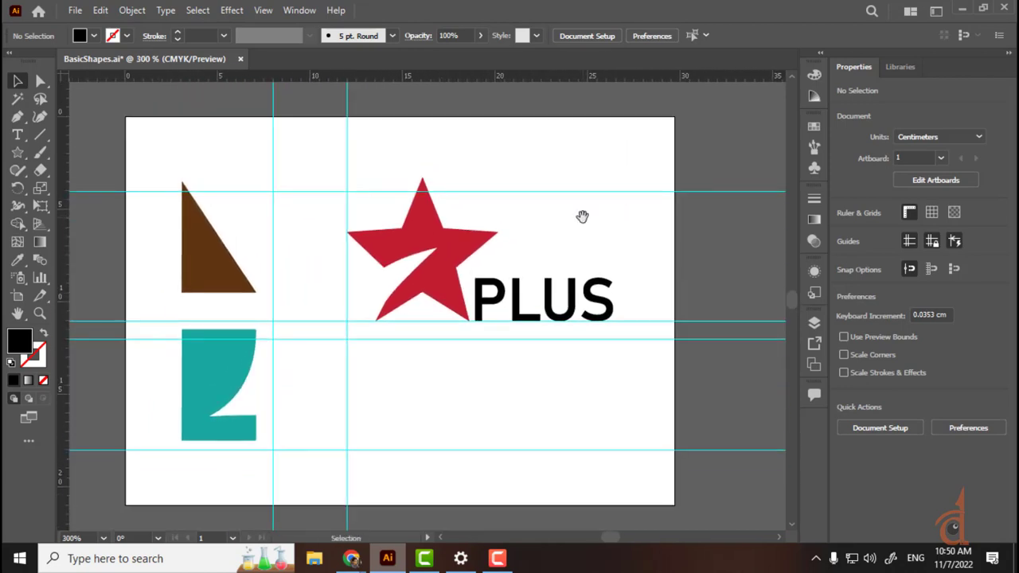
key(ctrl)
key(ctrl+semicolon)
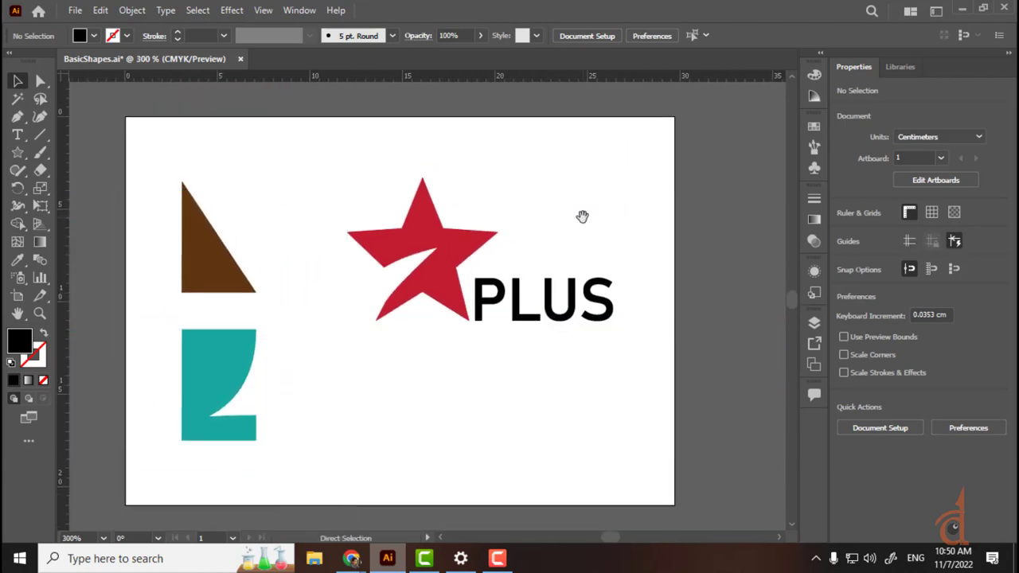
Step: Draw a small circle just right of the teal shape's curved top edge
click(265, 10)
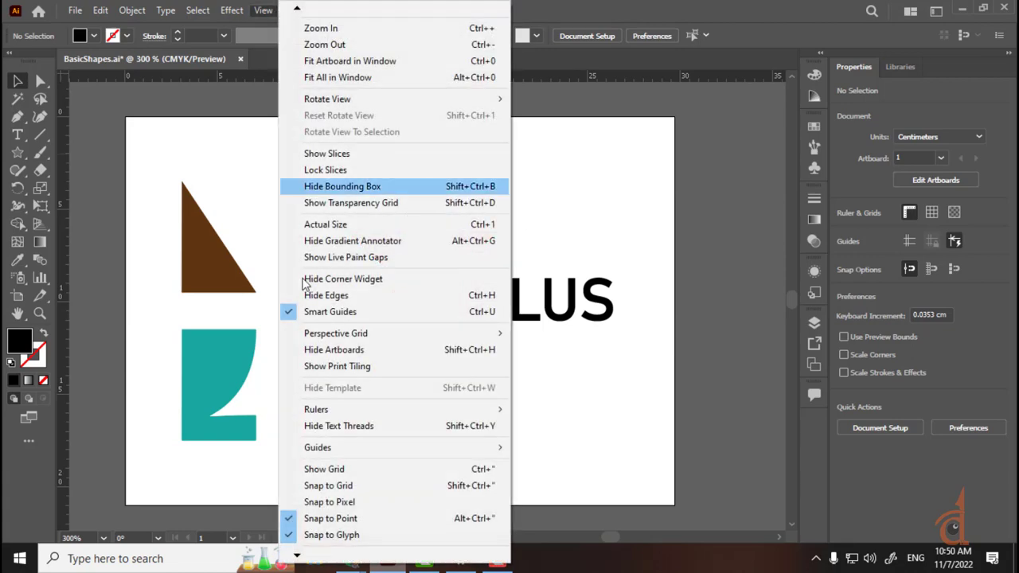
click(682, 178)
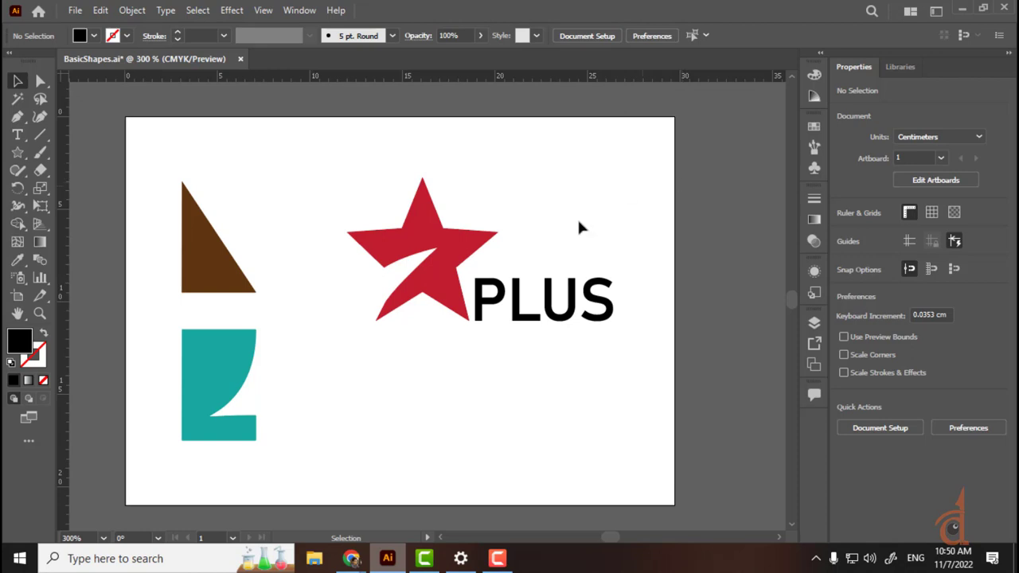
click(253, 369)
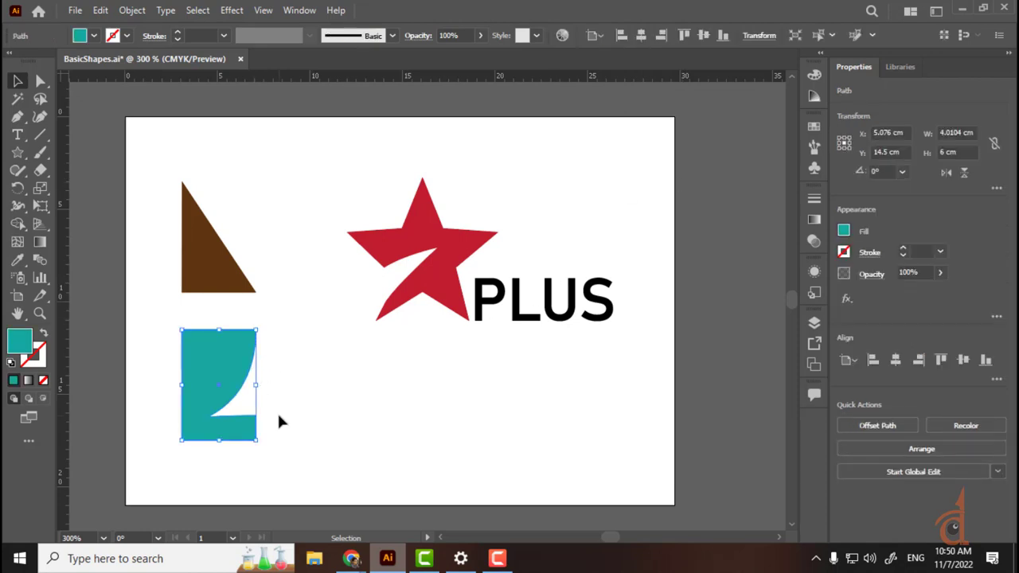
click(345, 363)
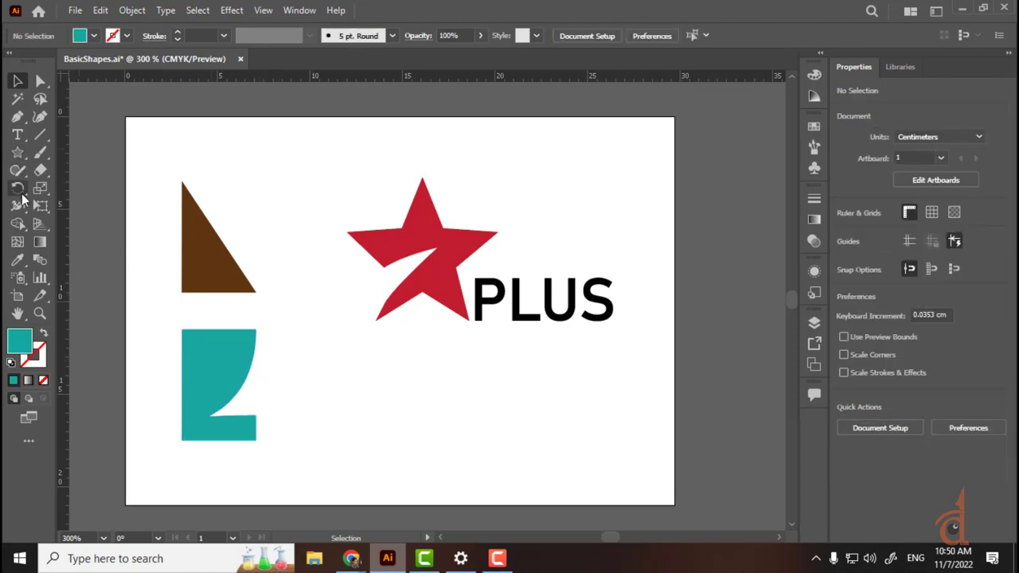
drag(18, 152, 64, 188)
mouse_move(302, 352)
mouse_down()
mouse_move(331, 379)
mouse_move(273, 351)
mouse_up()
key(v)
click(398, 475)
Step: Fill the new circle with solid black
click(93, 35)
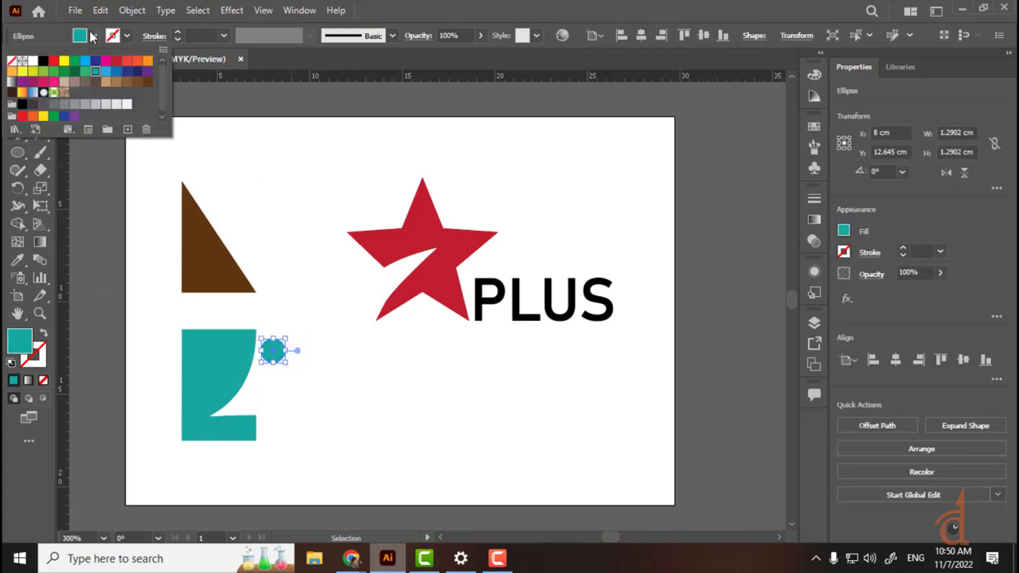
click(44, 61)
click(342, 385)
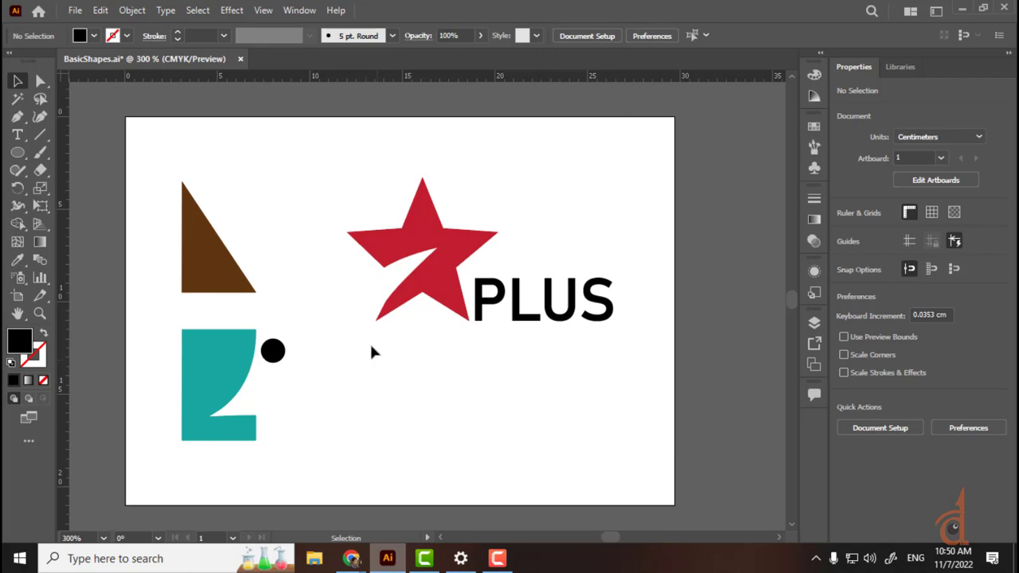
drag(319, 317, 199, 439)
click(369, 424)
mouse_move(351, 558)
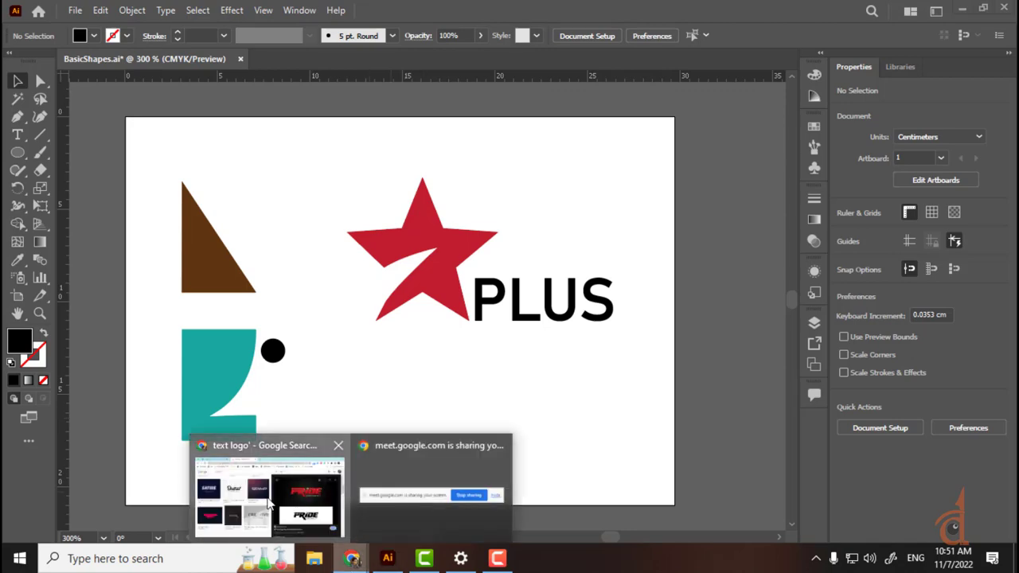
Step: Load facebook.com in Chrome and open your own profile page from the account menu
click(269, 503)
click(344, 38)
text(f)
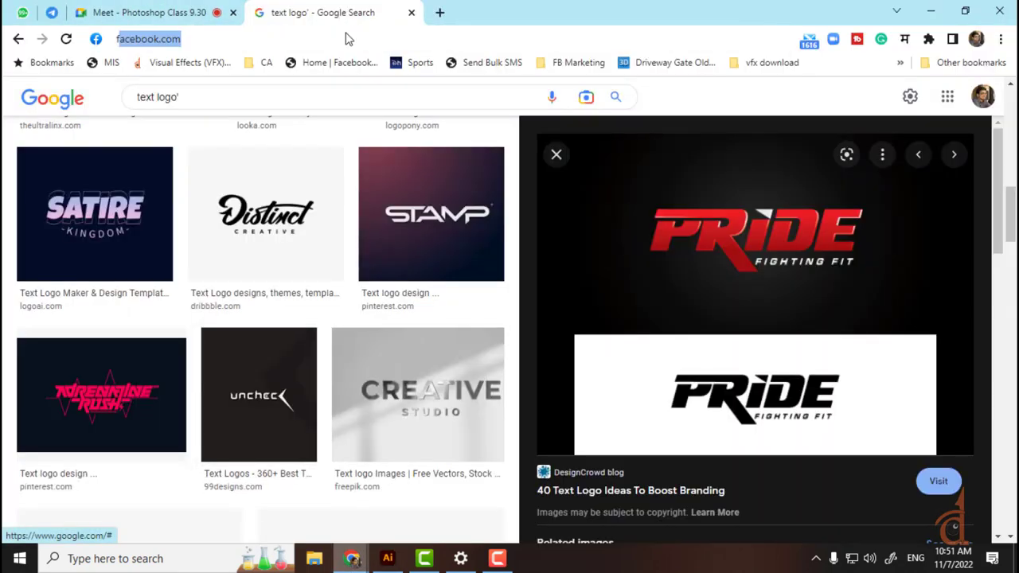
text(ace)
key(Return)
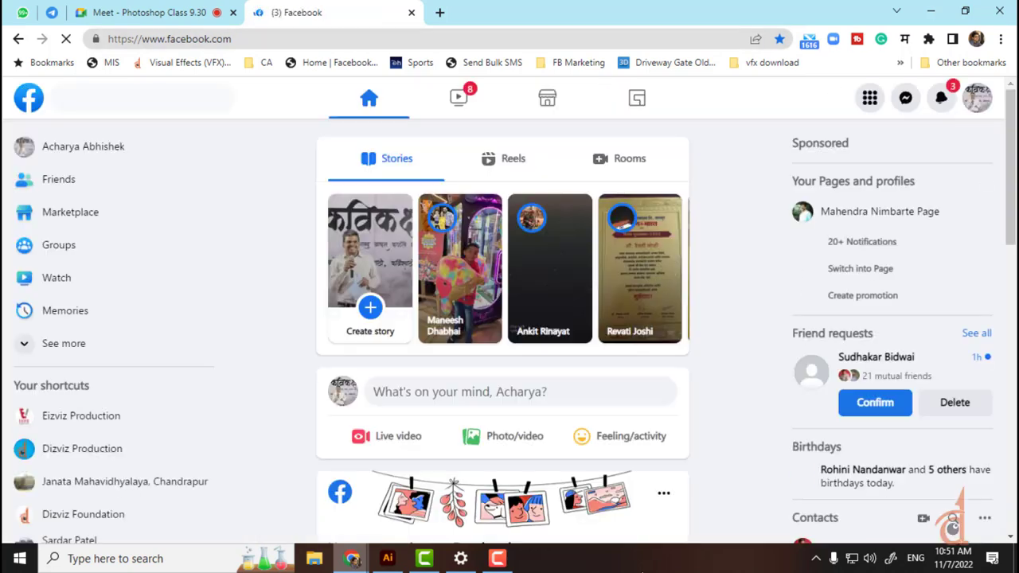
click(75, 173)
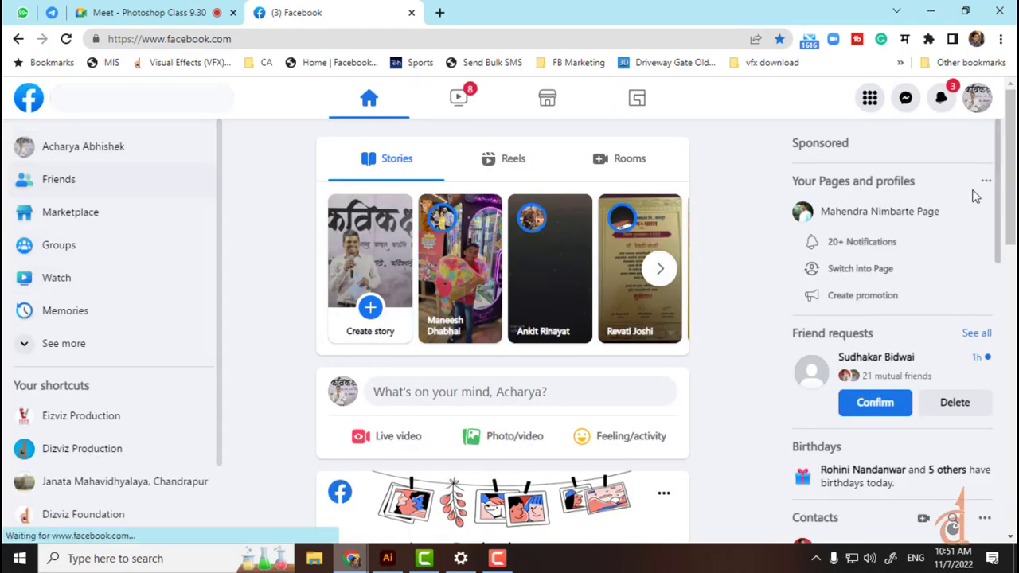
click(971, 103)
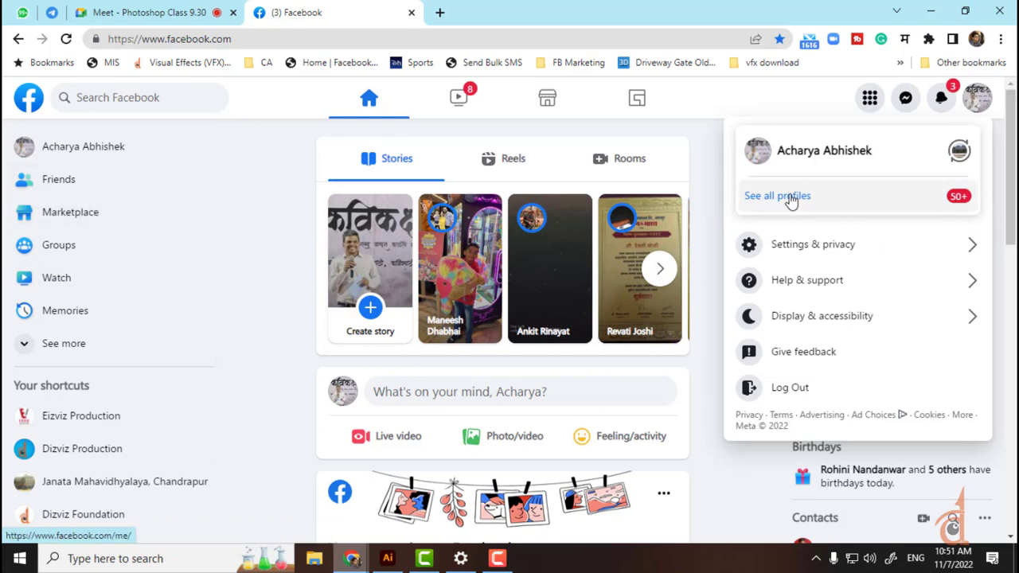
click(46, 155)
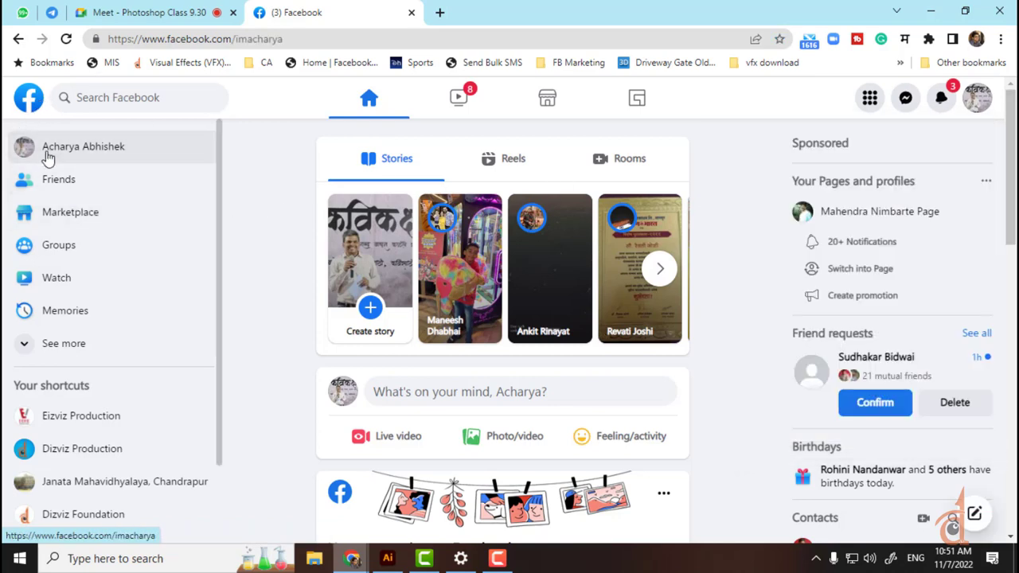
Step: Scroll the profile feed and open the Vitthal illustration post image full size
scroll(300, 207, down, 4)
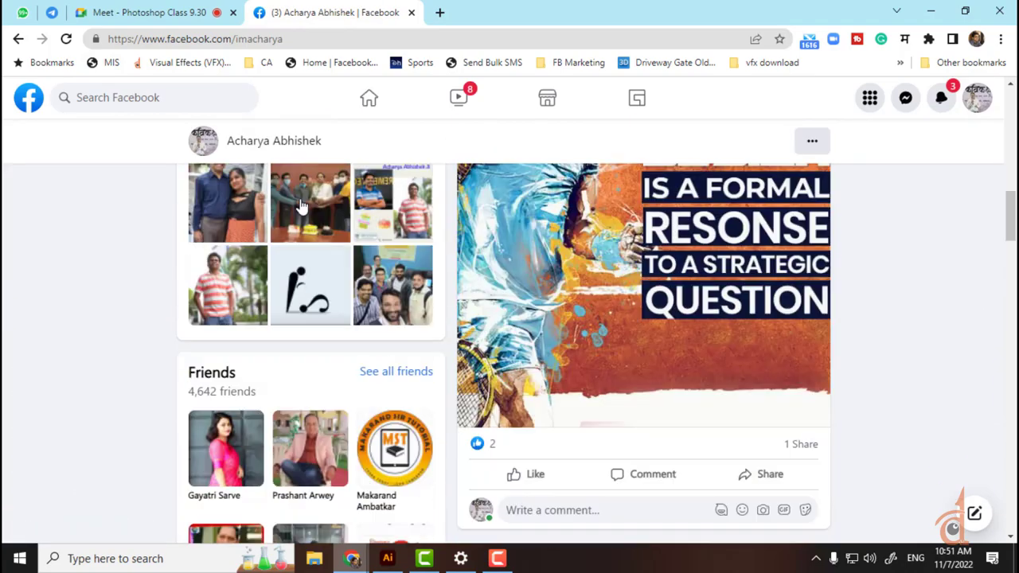
scroll(426, 258, down, 10)
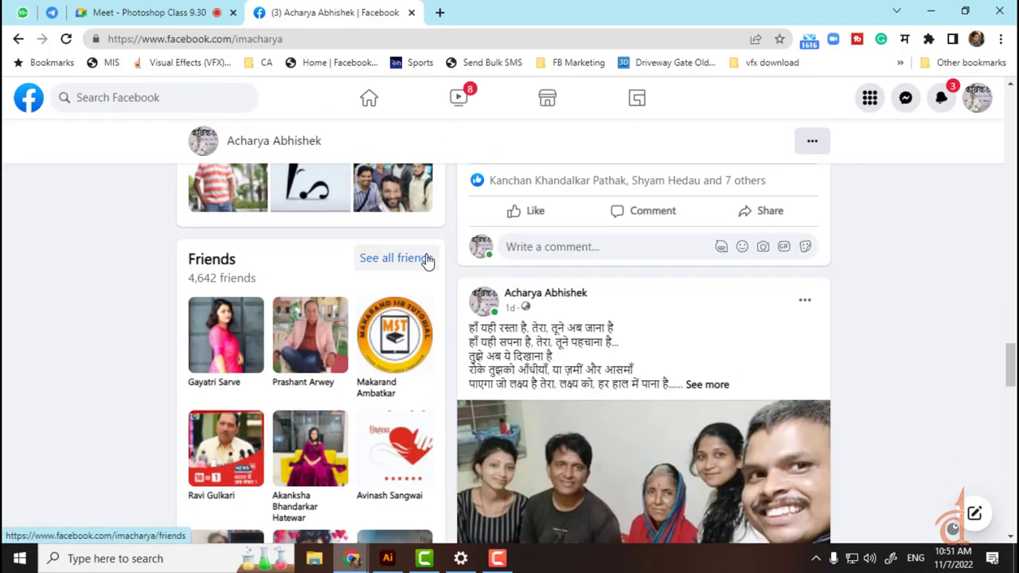
scroll(428, 260, down, 10)
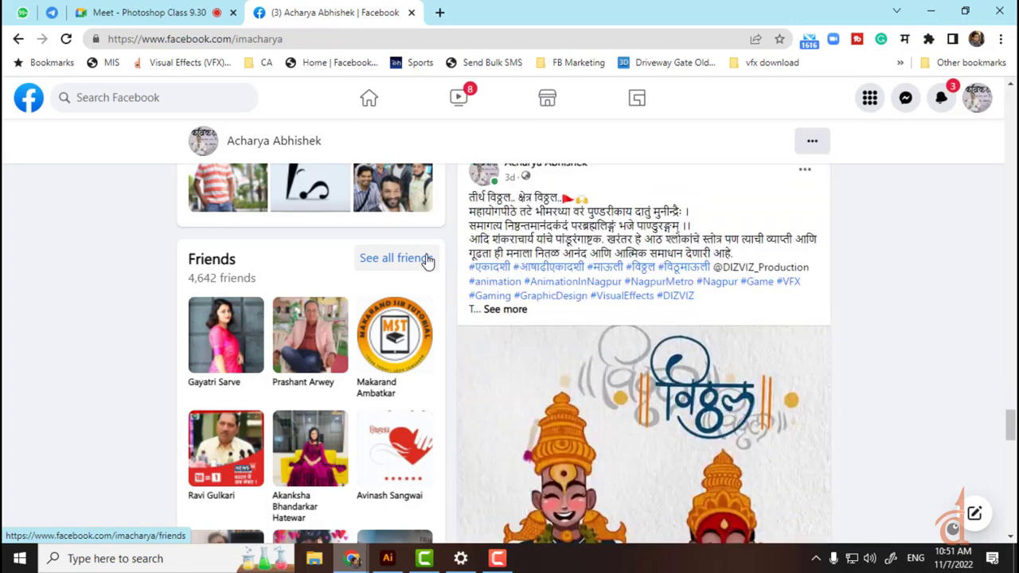
scroll(453, 259, down, 5)
click(523, 240)
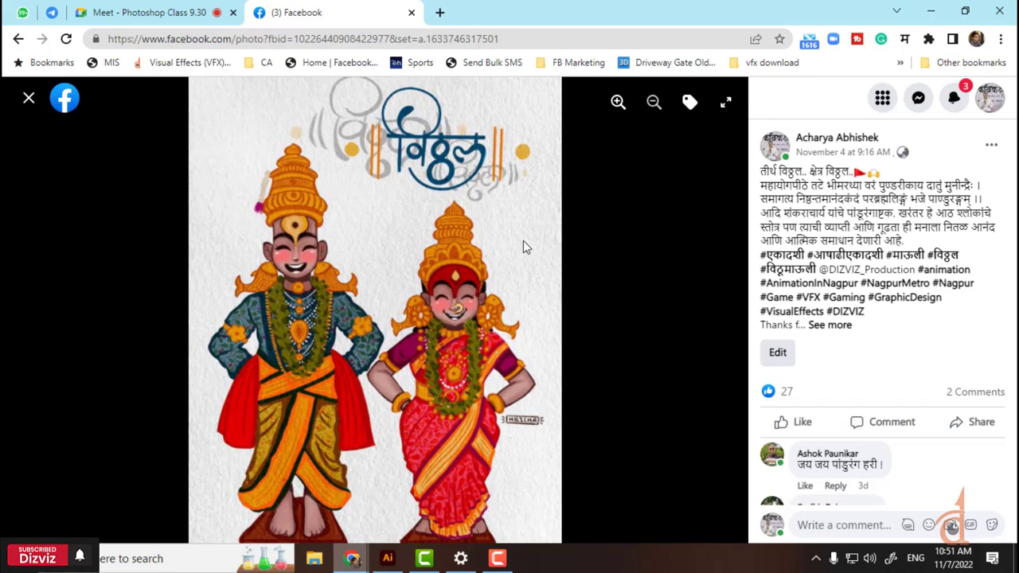
Step: Load Instagram in a new tab, search the illustrator's name and open her profile
click(438, 12)
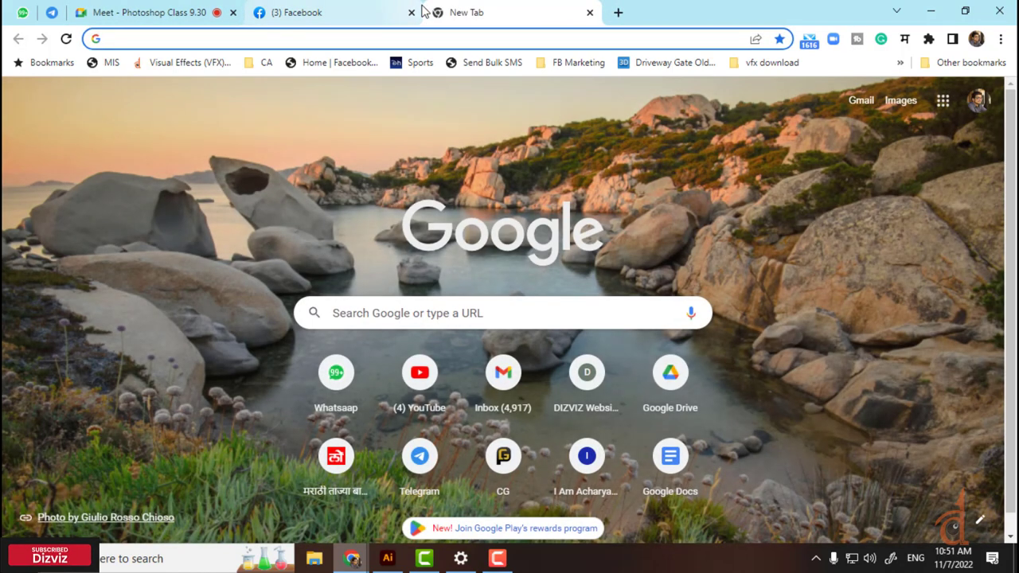
text(inst)
key(Return)
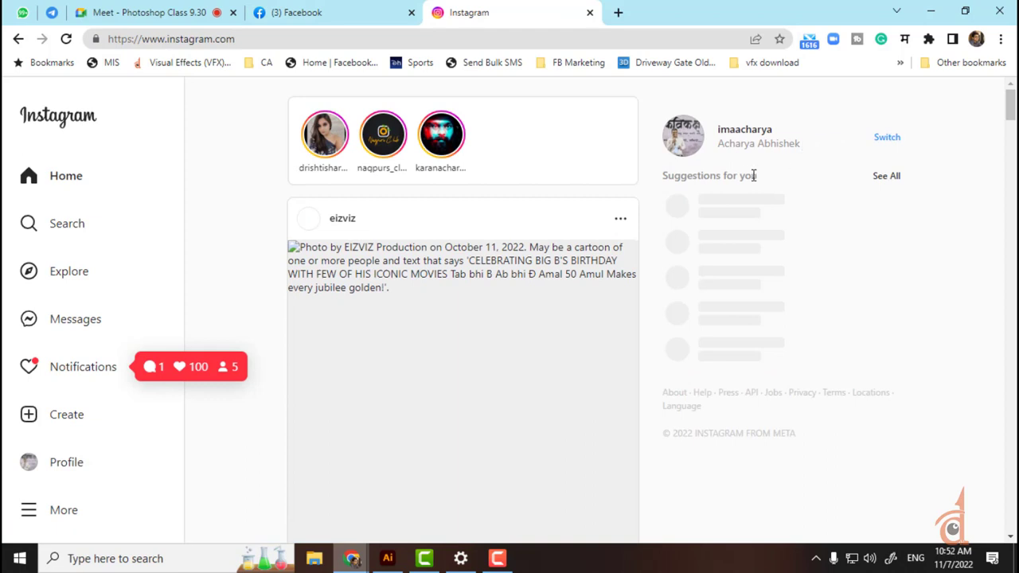
click(59, 231)
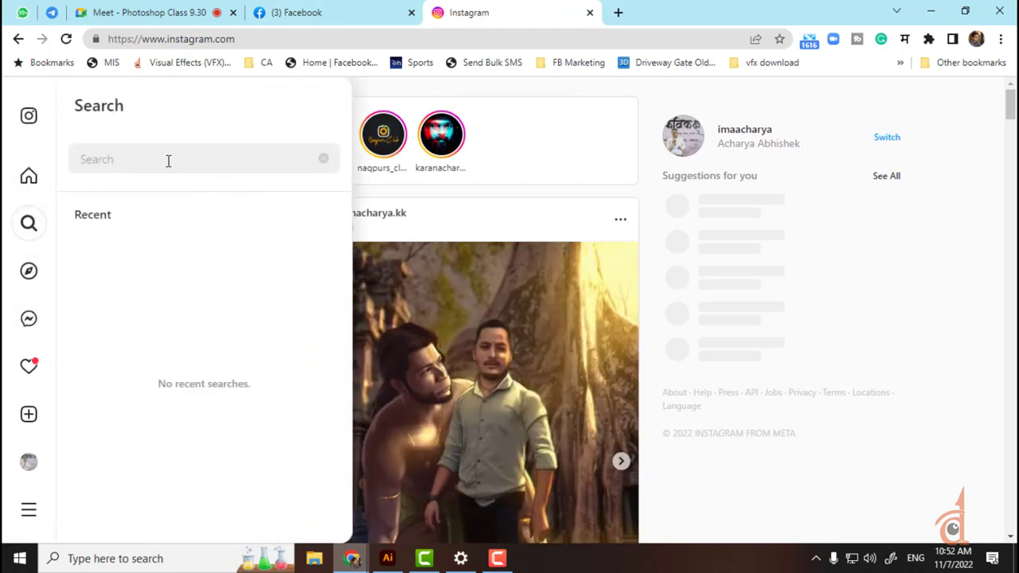
text(hriu)
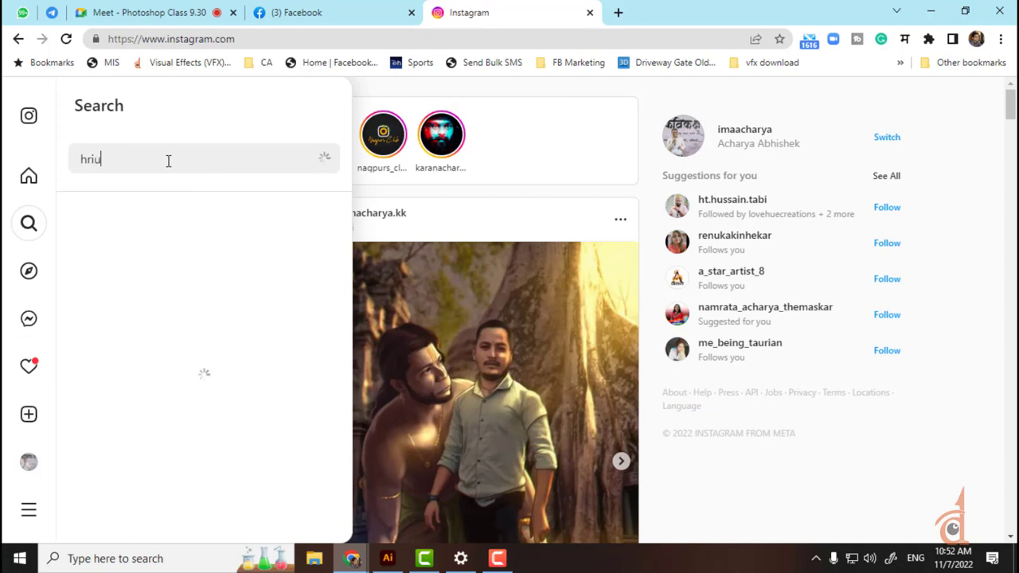
key(BackSpace)
text(ch)
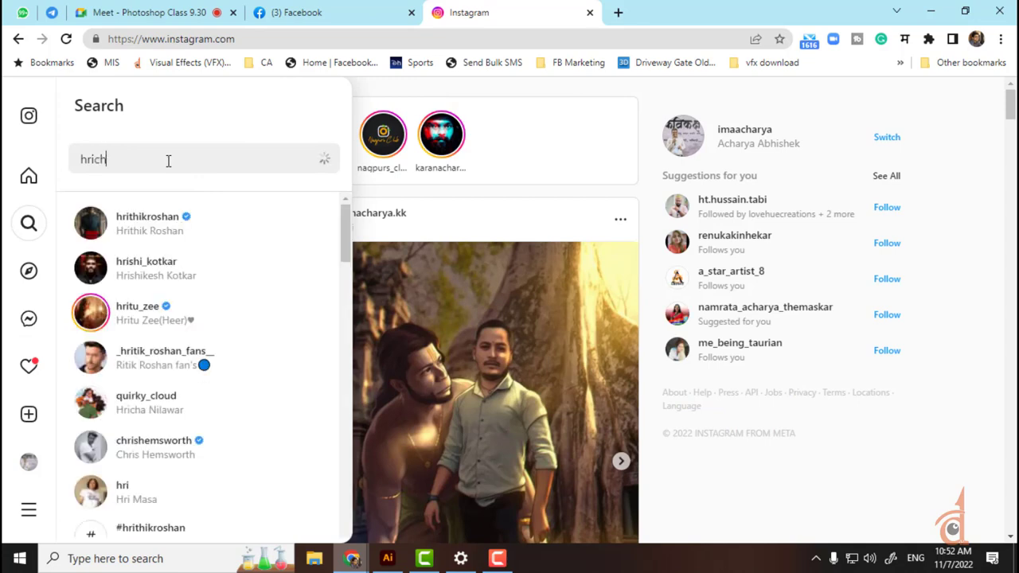
text(a)
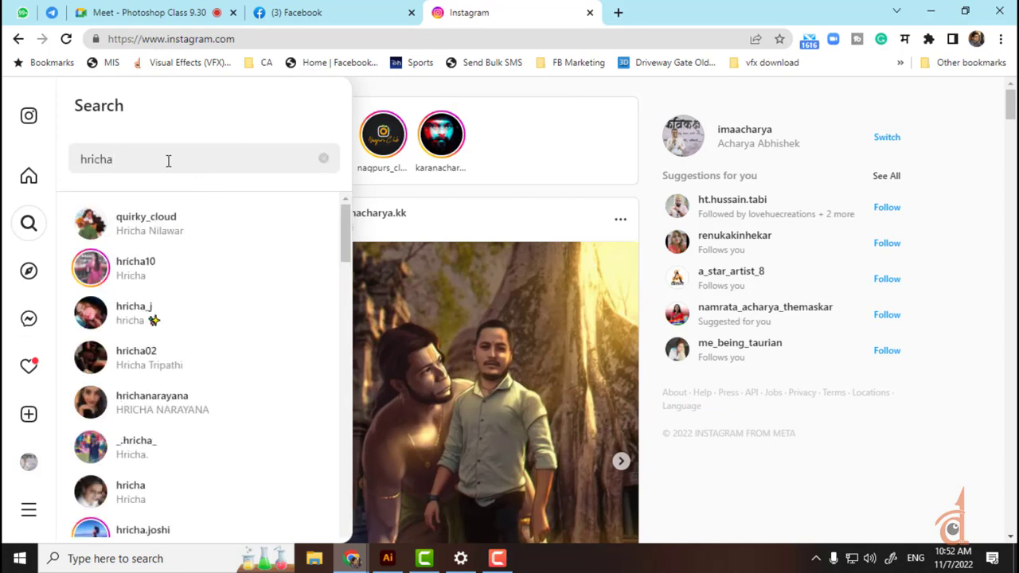
click(147, 222)
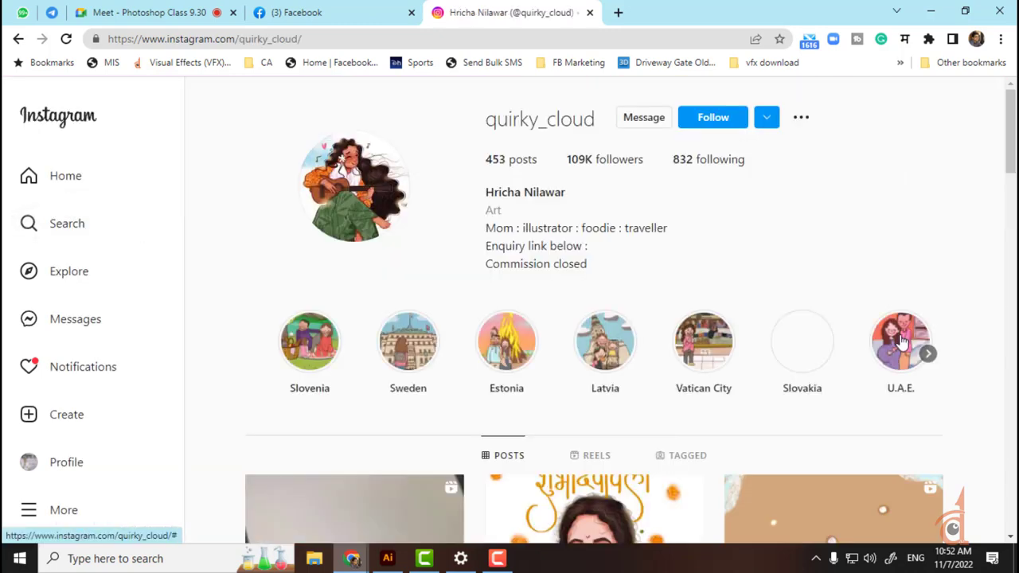
Step: Scroll her posts grid down to the Vitthal pair artwork
scroll(881, 334, down, 4)
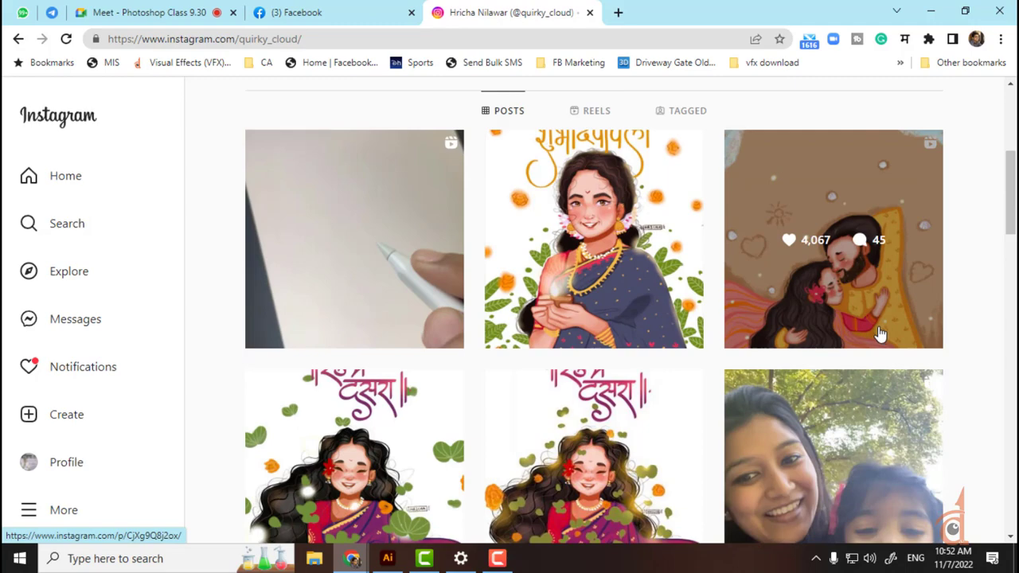
scroll(881, 334, down, 3)
scroll(877, 334, down, 3)
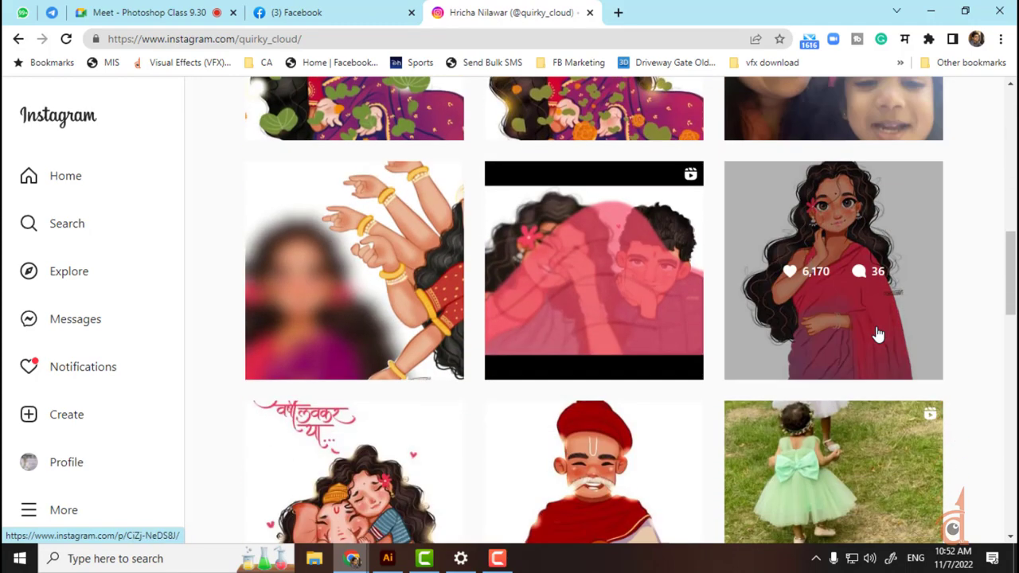
scroll(876, 334, down, 3)
scroll(867, 336, down, 3)
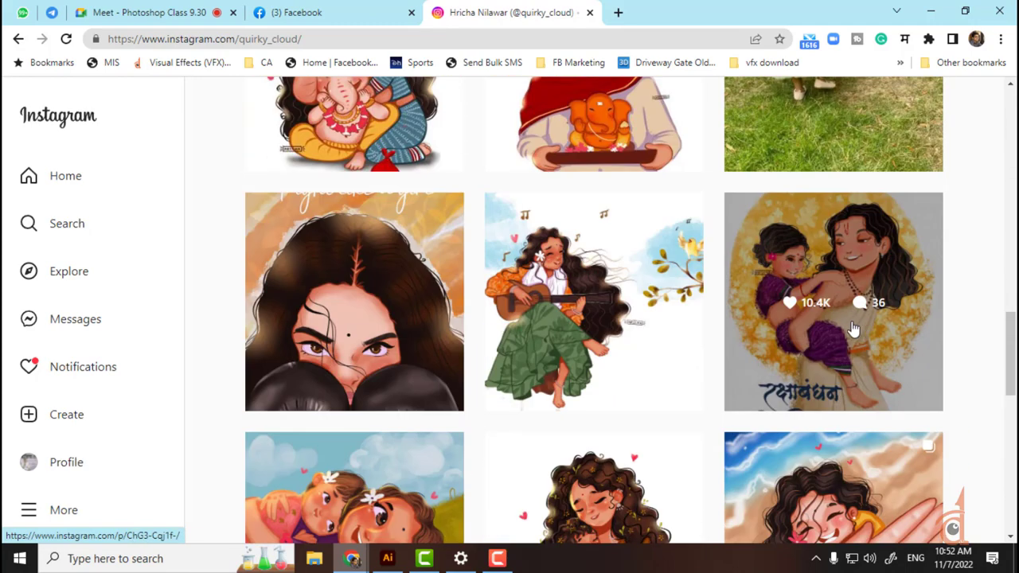
scroll(853, 330, down, 3)
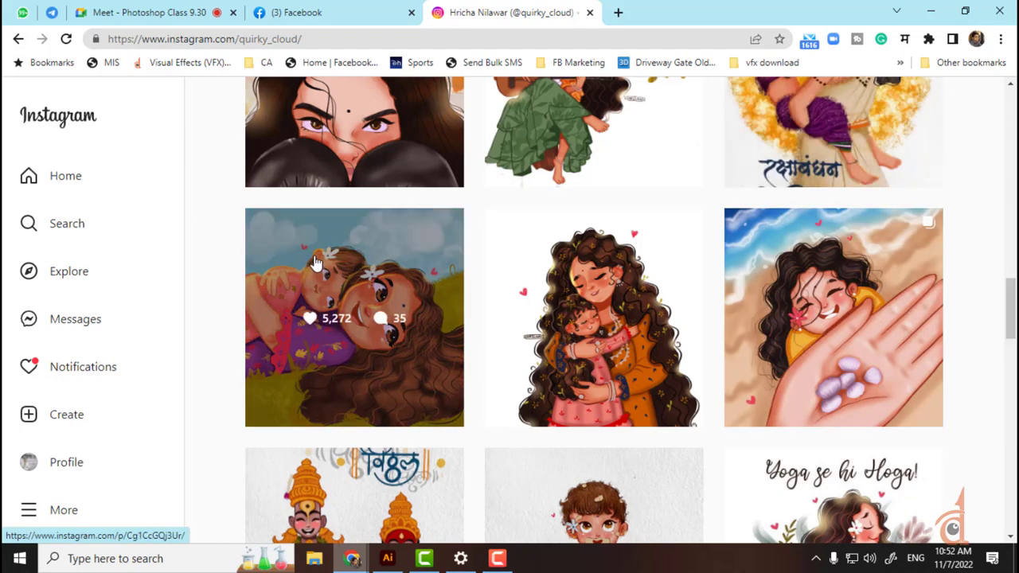
scroll(316, 262, down, 2)
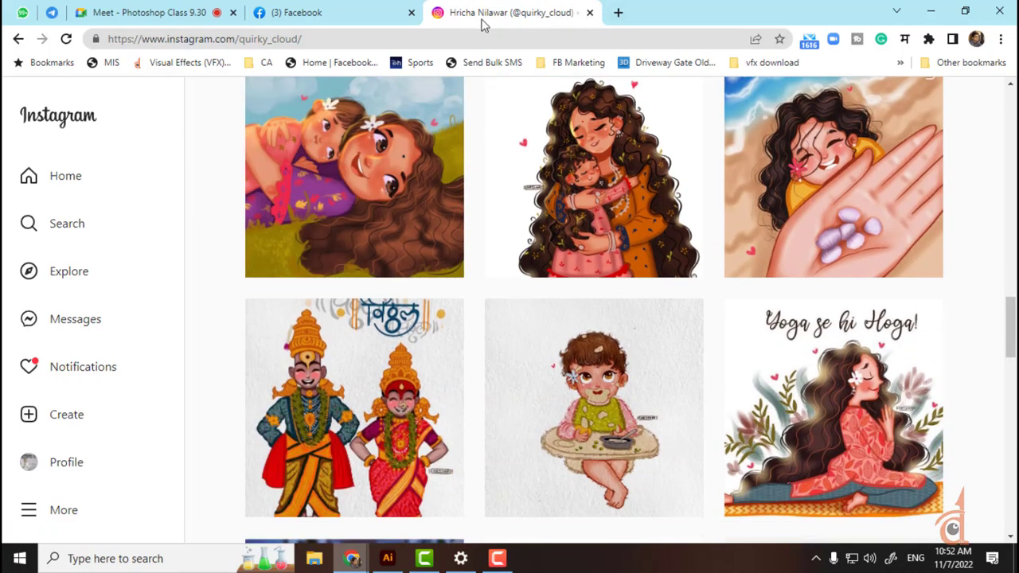
click(290, 14)
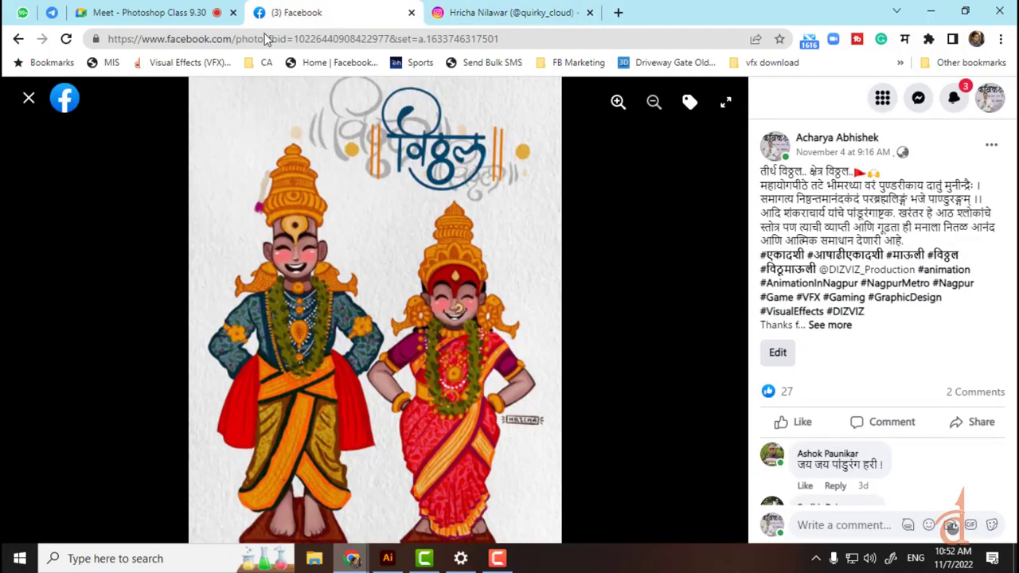
Step: Close the photo viewer and search Facebook to open the animator's profile
click(28, 102)
click(132, 99)
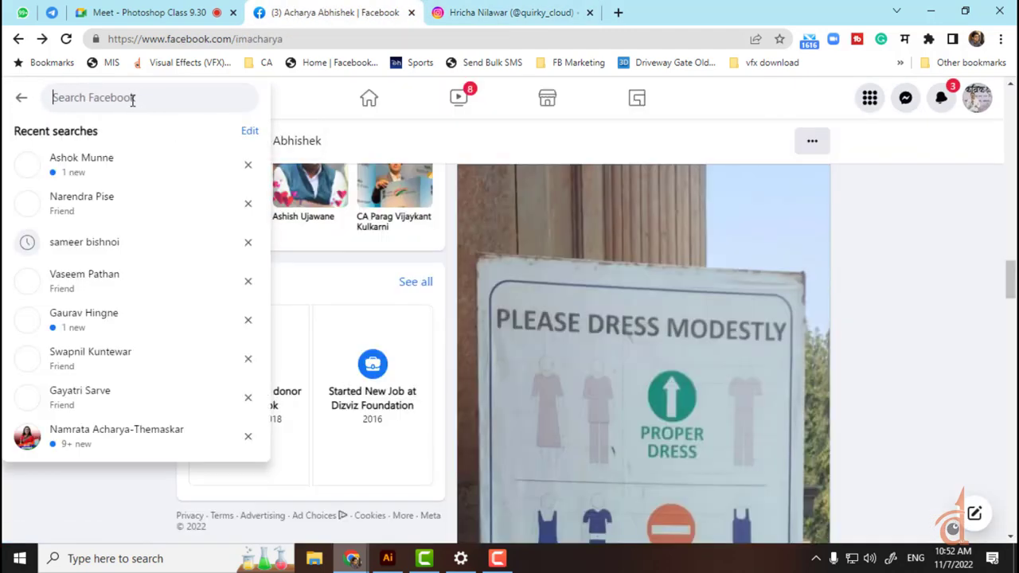
text(va)
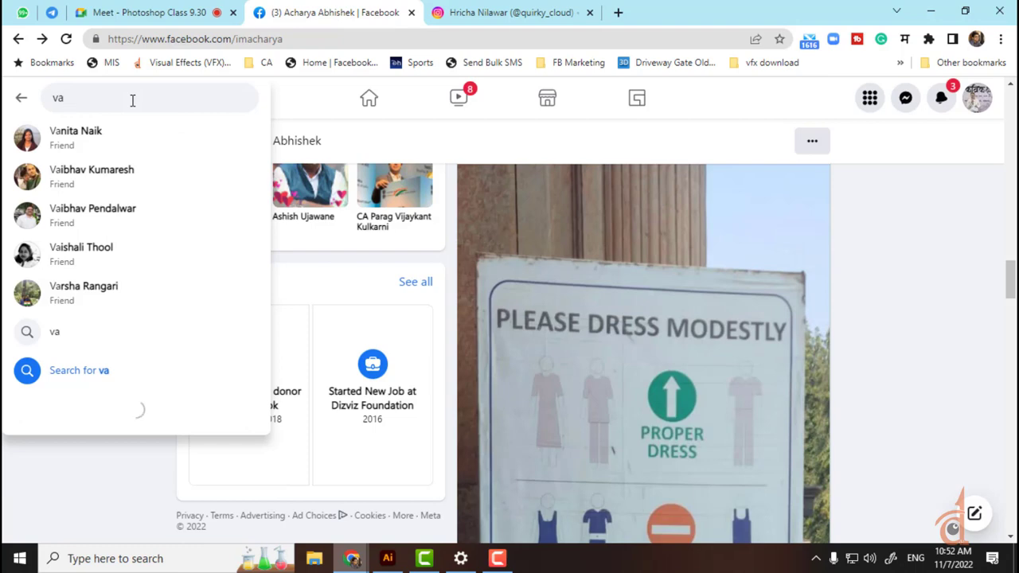
text(ibhav)
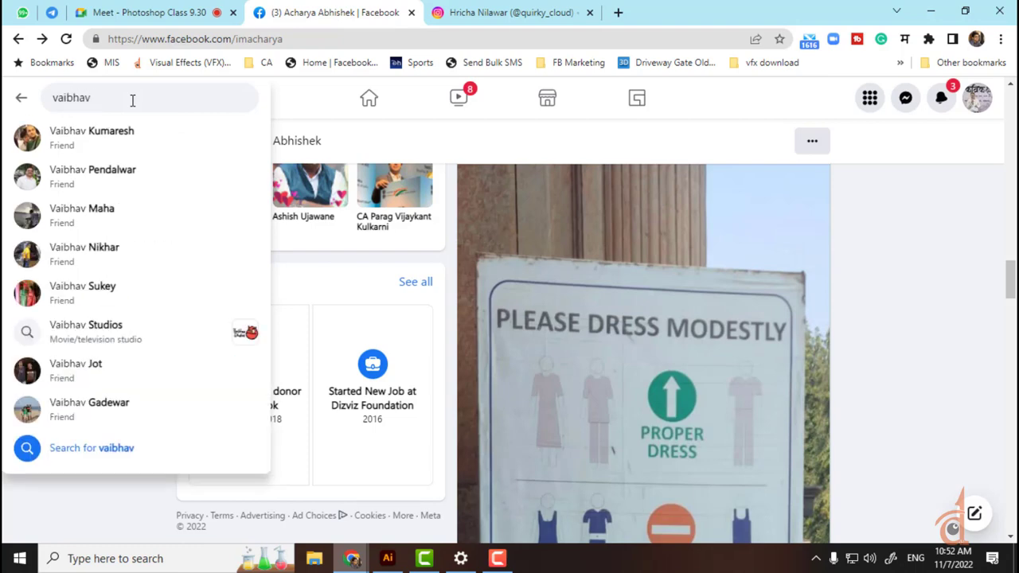
key(Down)
key(Return)
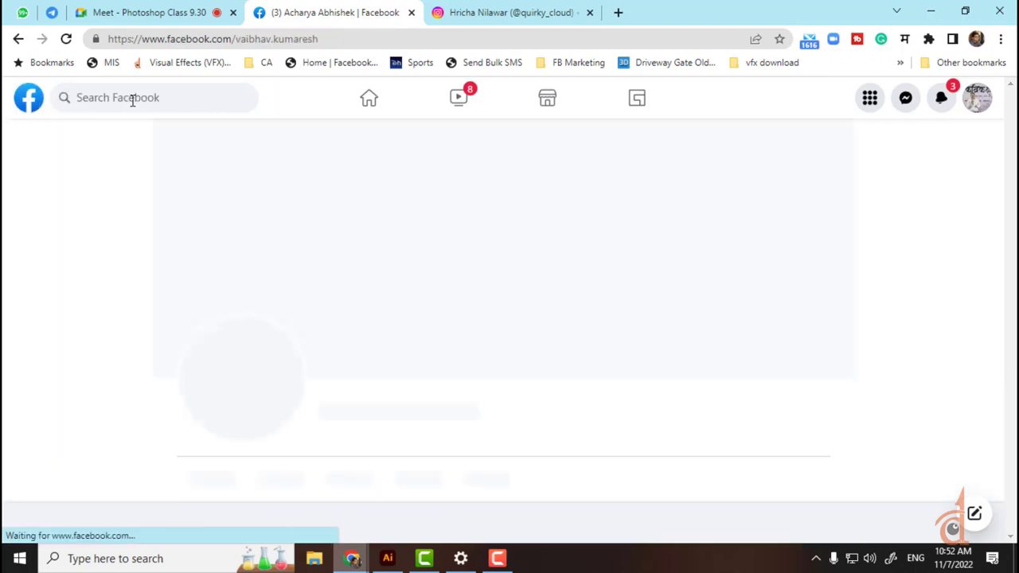
Step: Scroll the profile and open the Vaibhav Studios Happy Diwali photo full size
scroll(414, 230, down, 3)
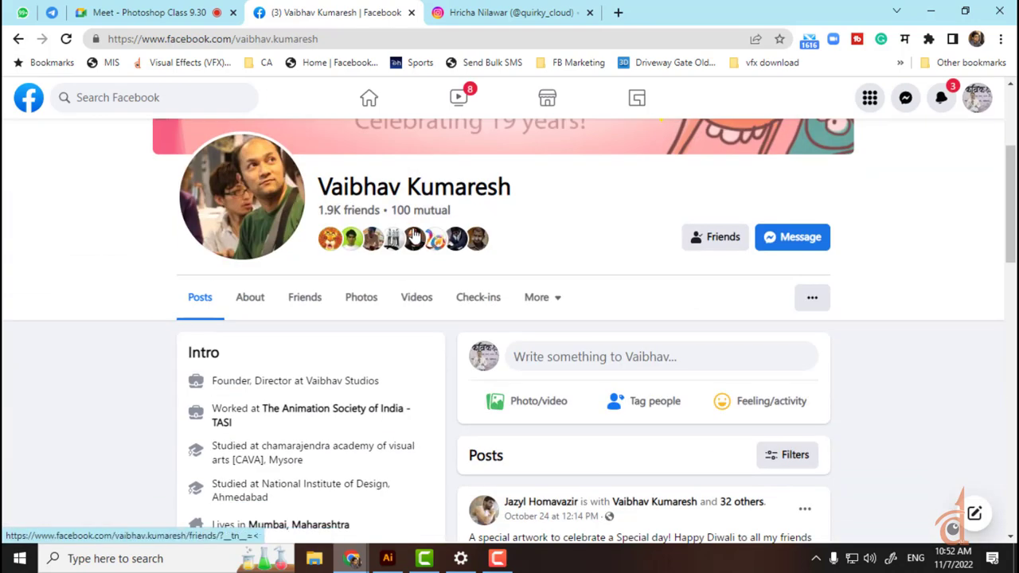
mouse_move(415, 237)
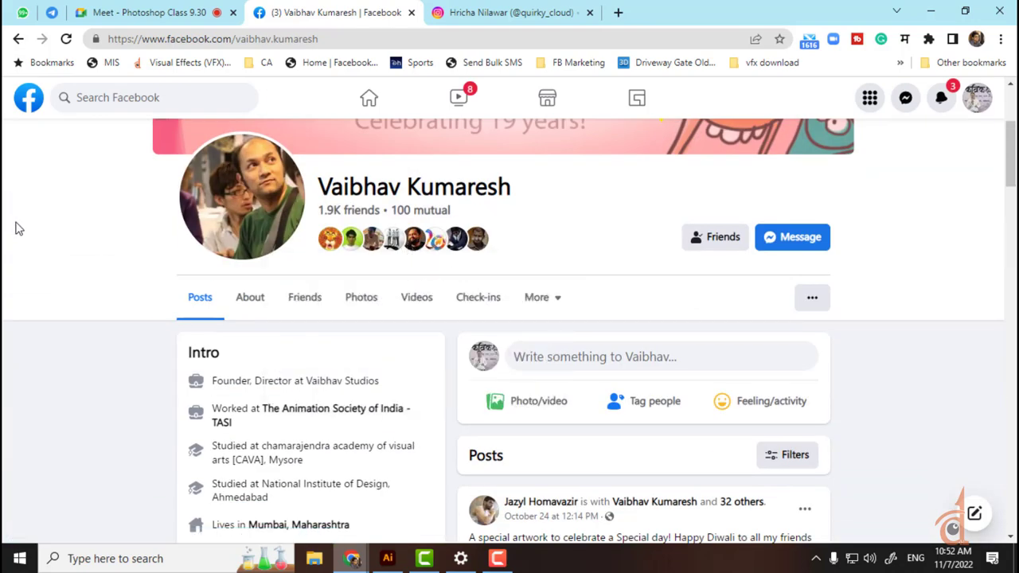
scroll(573, 359, down, 5)
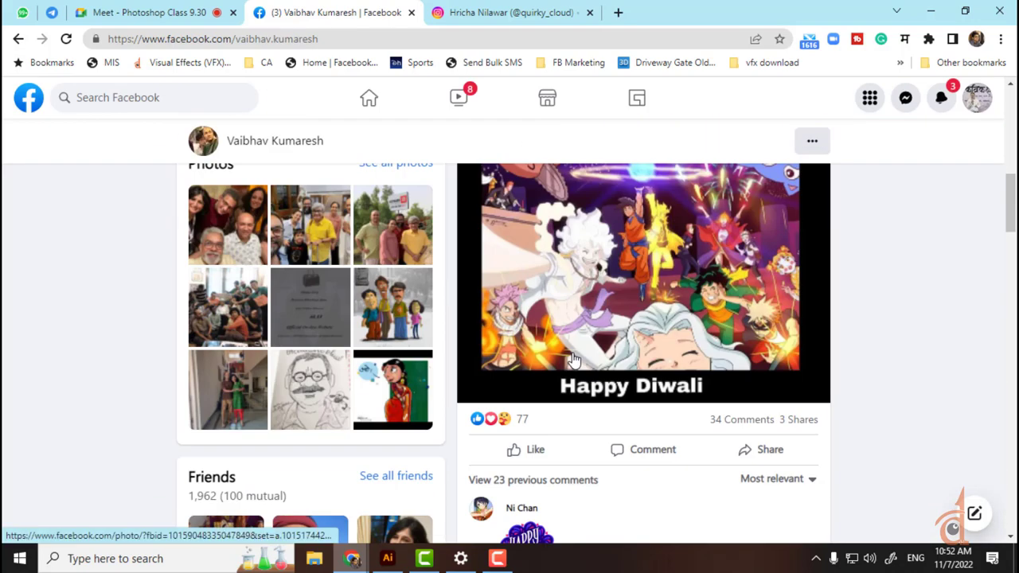
scroll(573, 360, down, 8)
click(726, 320)
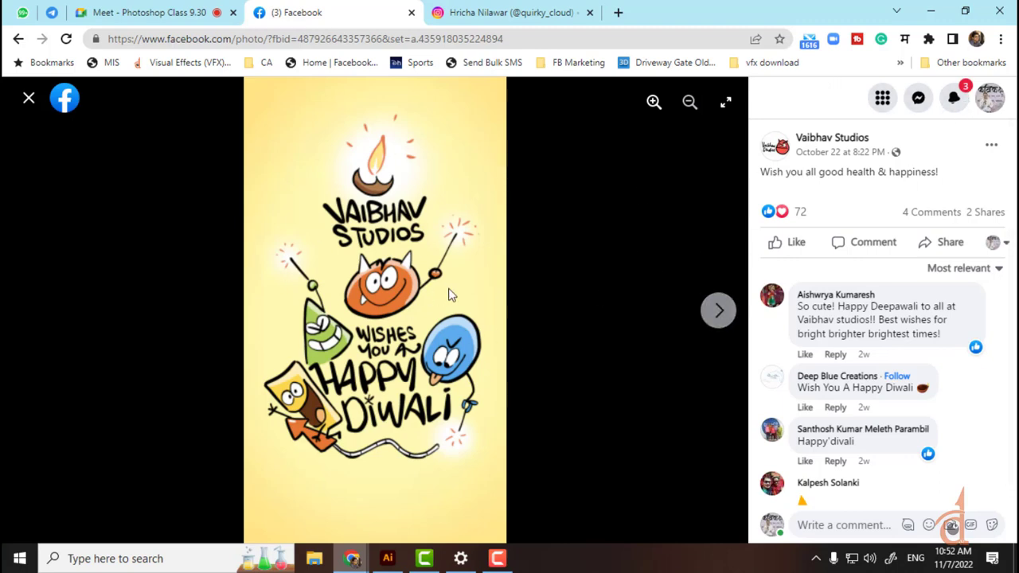
click(510, 9)
Step: Open YouTube in a new tab, search 'vaibhav studio' and open the Vaibhav Studios channel
click(618, 13)
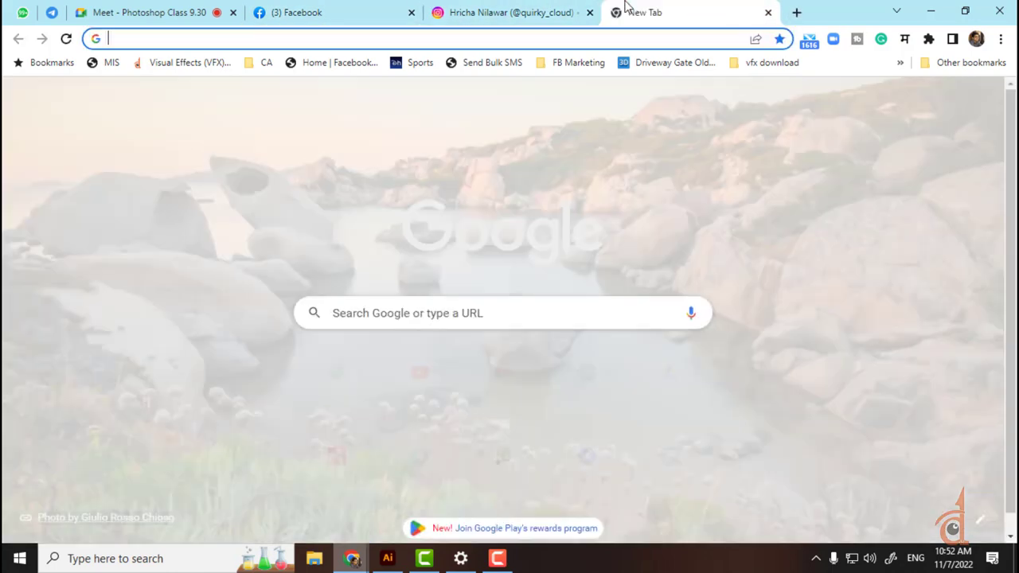
text(you)
key(Return)
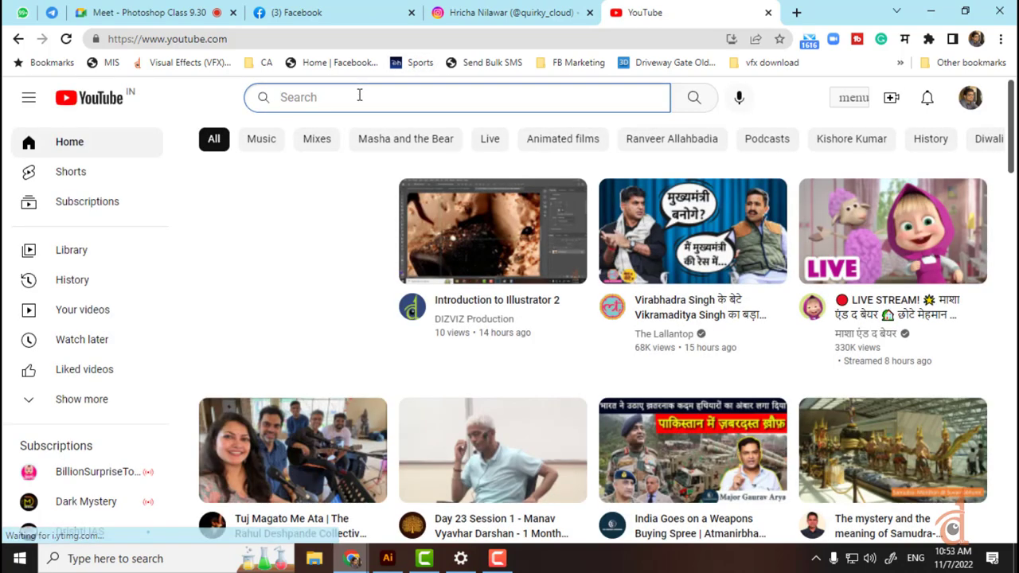
click(358, 95)
text(vaibhav studio)
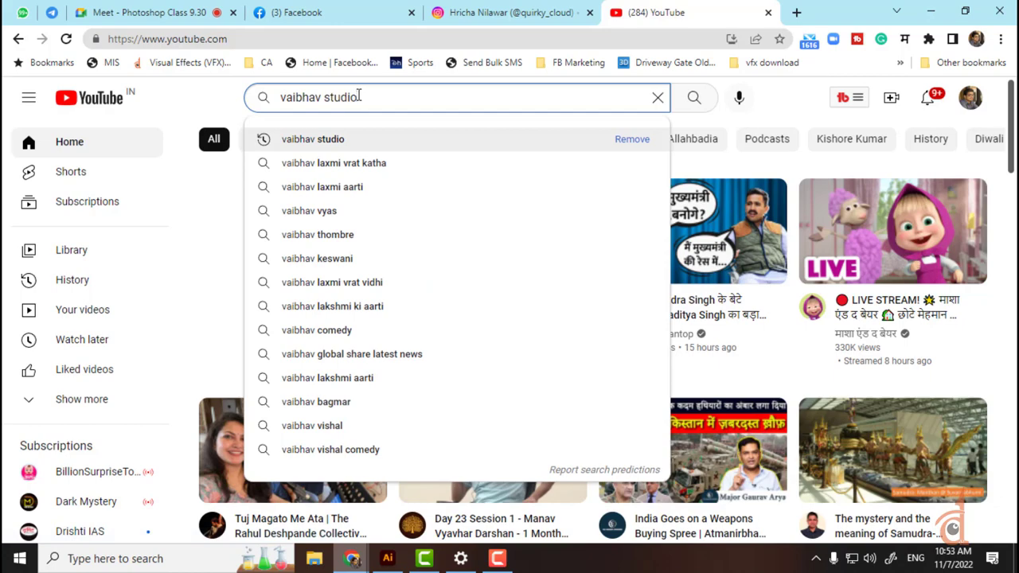
key(Return)
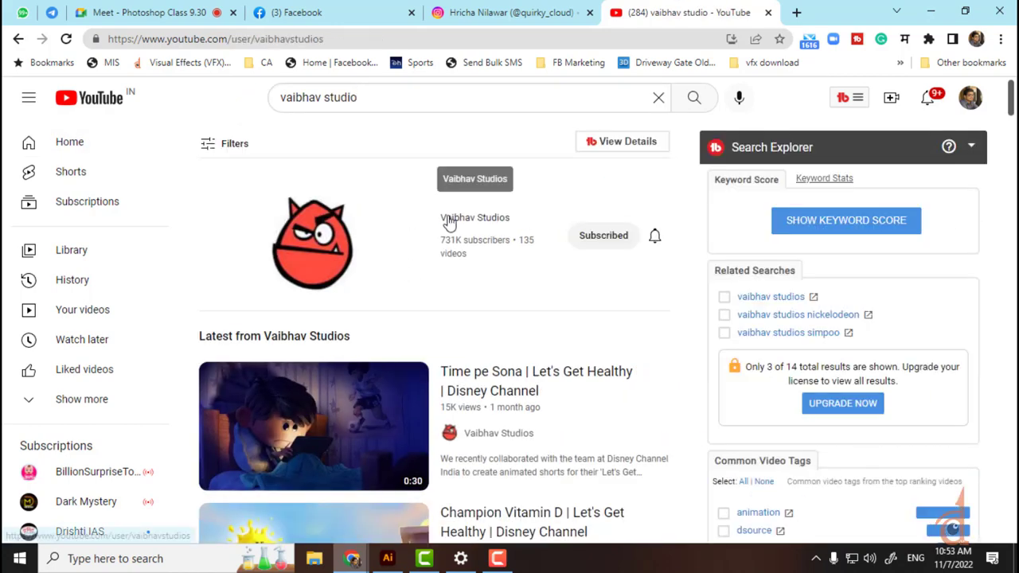
click(445, 218)
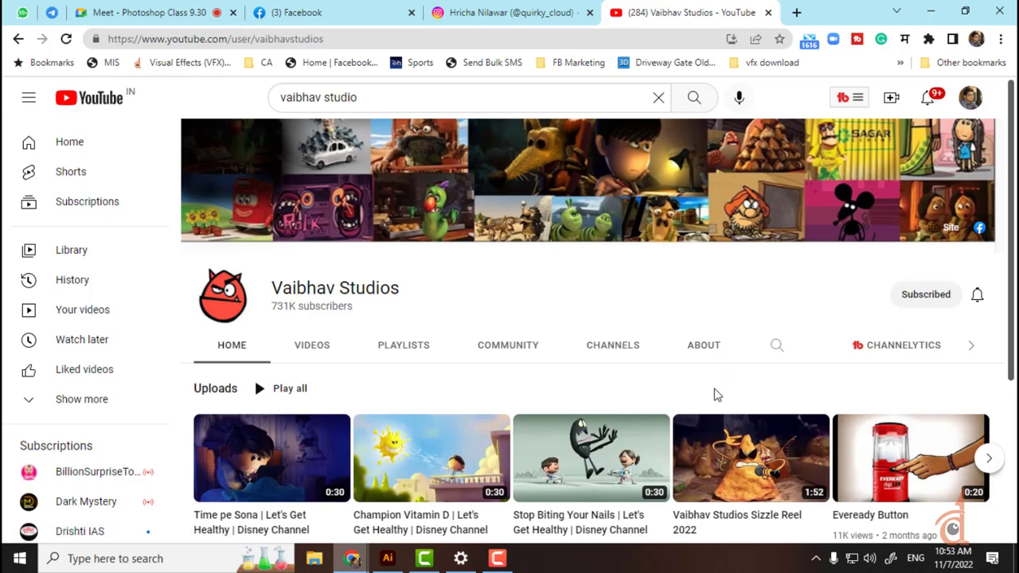
Step: Show the channel's Videos list and scroll through its uploads
scroll(636, 378, down, 2)
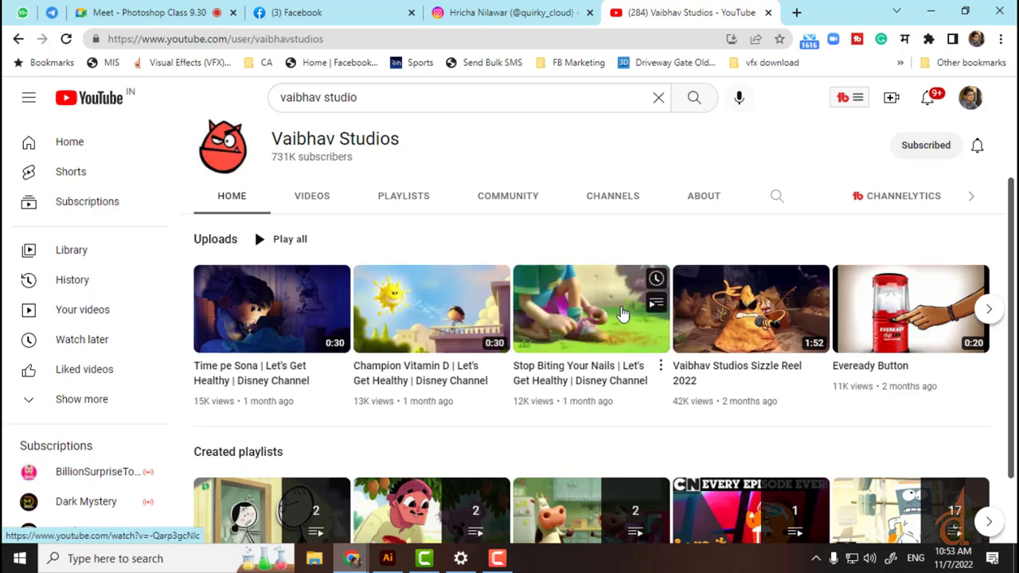
scroll(605, 315, down, 1)
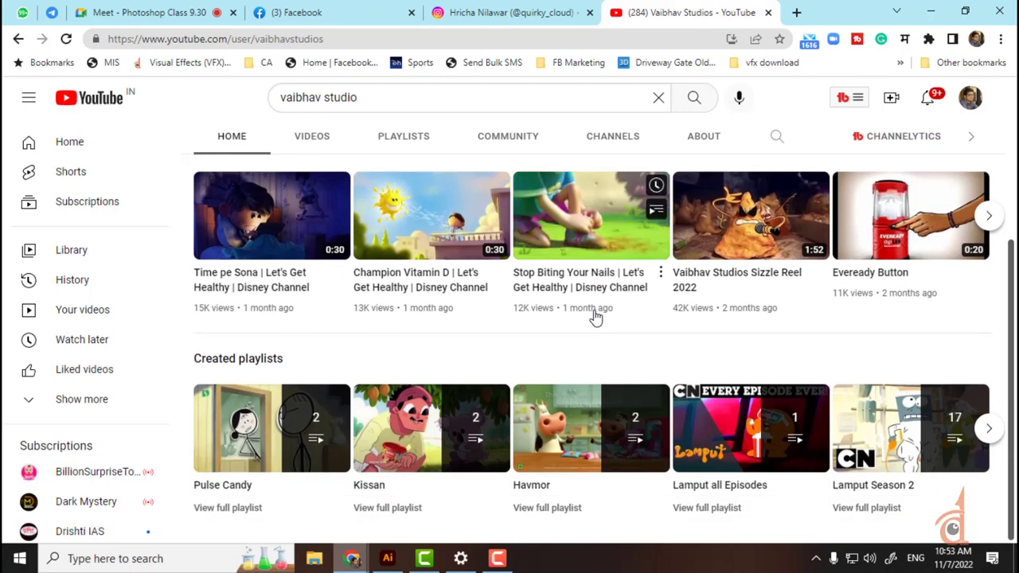
scroll(594, 318, up, 2)
click(316, 253)
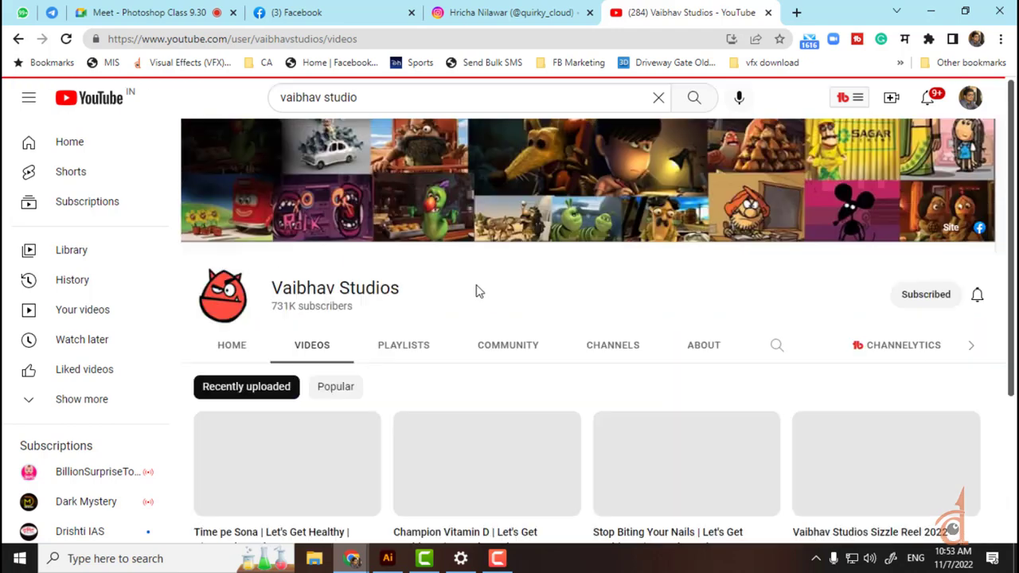
scroll(475, 289, down, 3)
scroll(475, 290, down, 2)
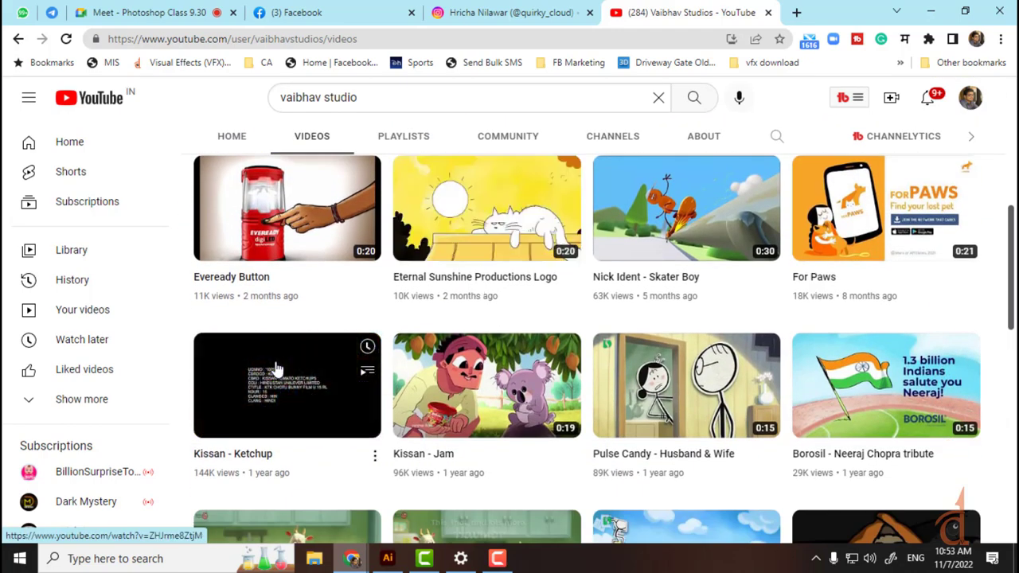
scroll(310, 354, down, 1)
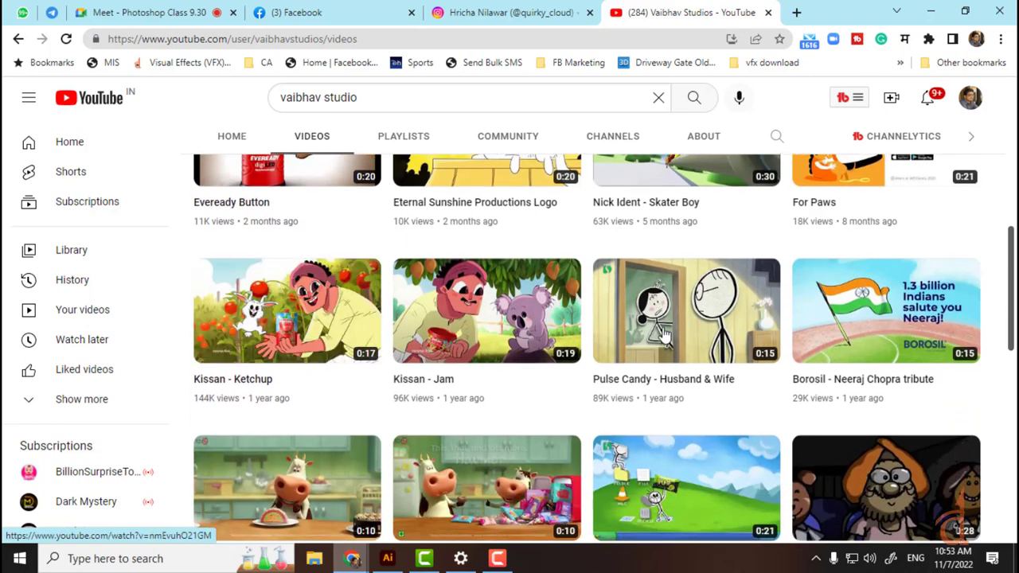
scroll(705, 337, down, 1)
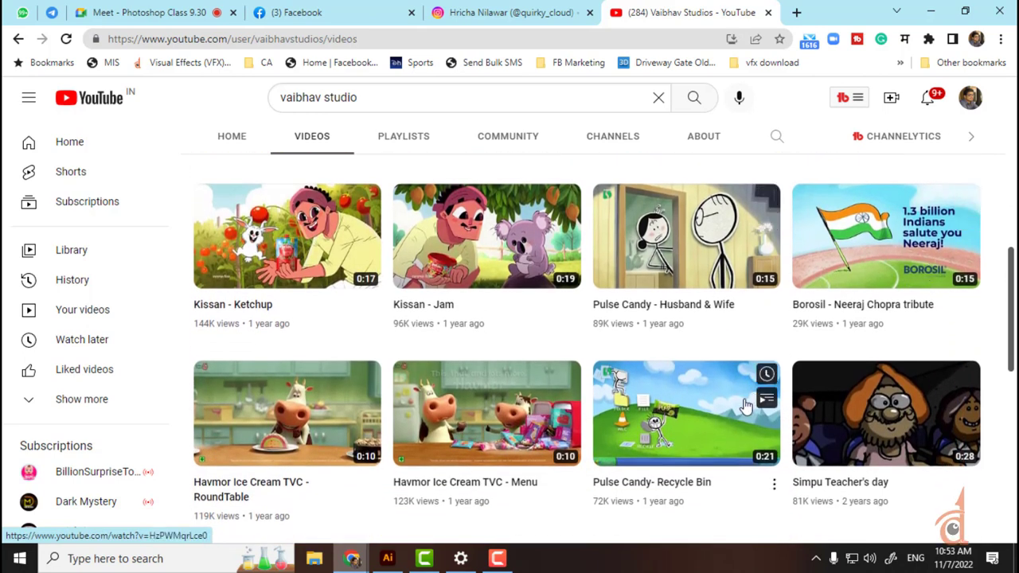
scroll(744, 406, down, 5)
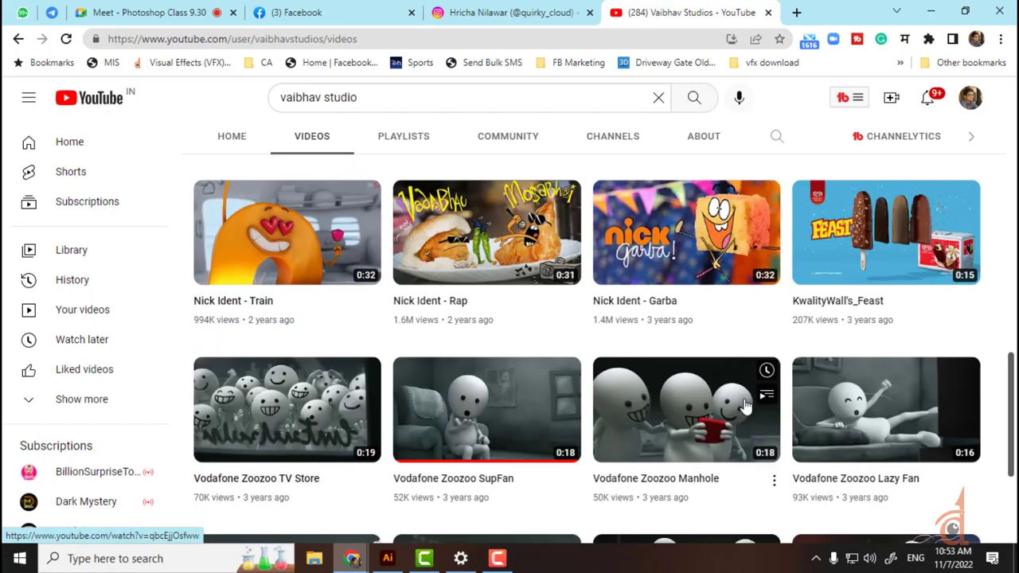
click(362, 7)
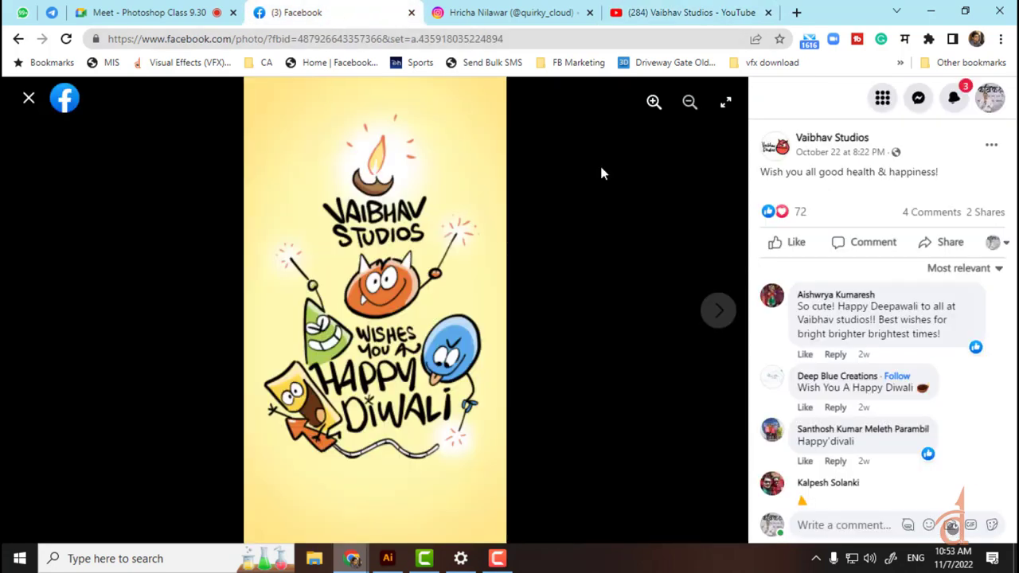
Step: Close the photo viewer and open The Animation Society of India - TASI page
click(28, 96)
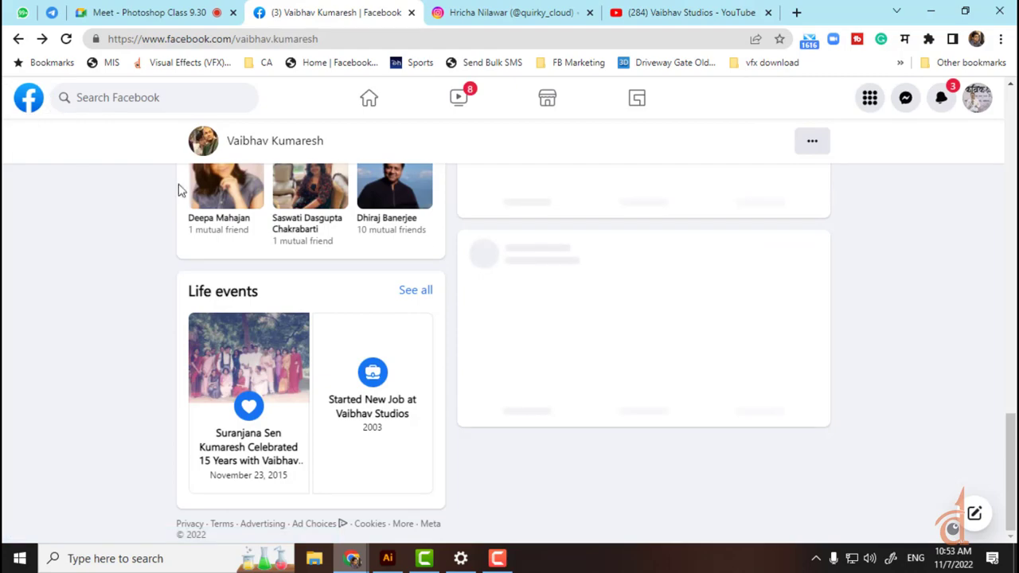
scroll(177, 189, up, 10)
click(121, 89)
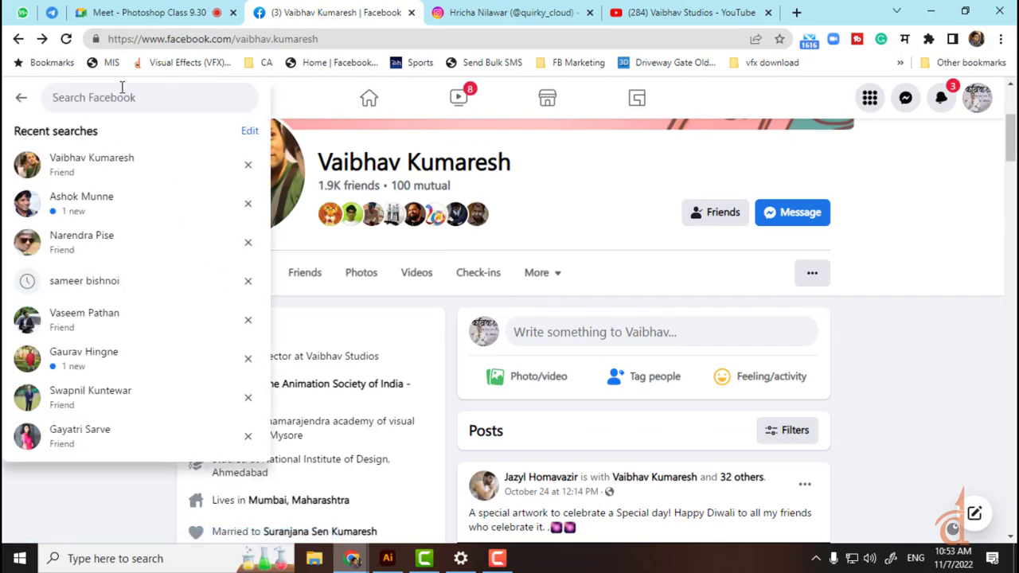
click(67, 522)
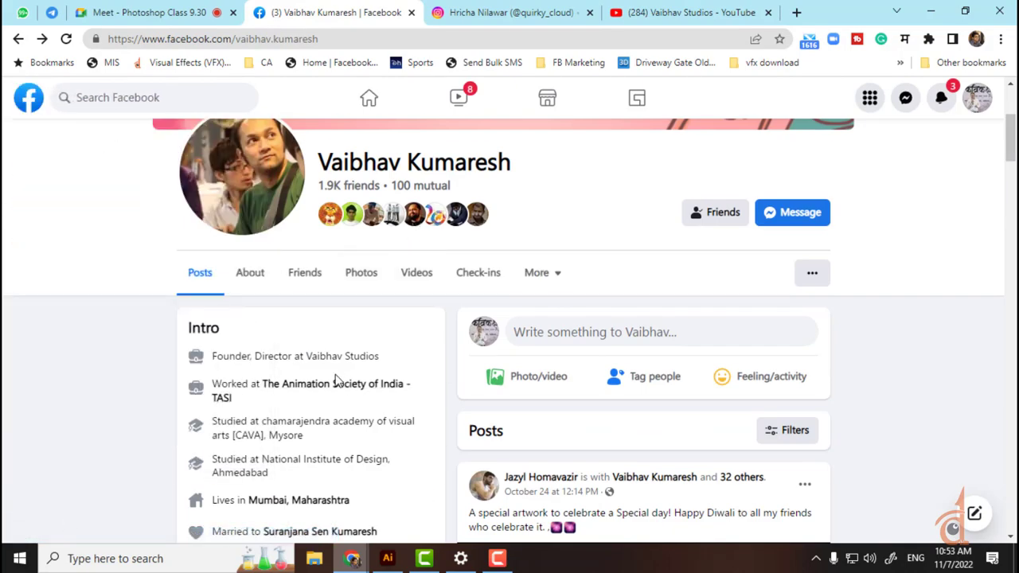
click(346, 396)
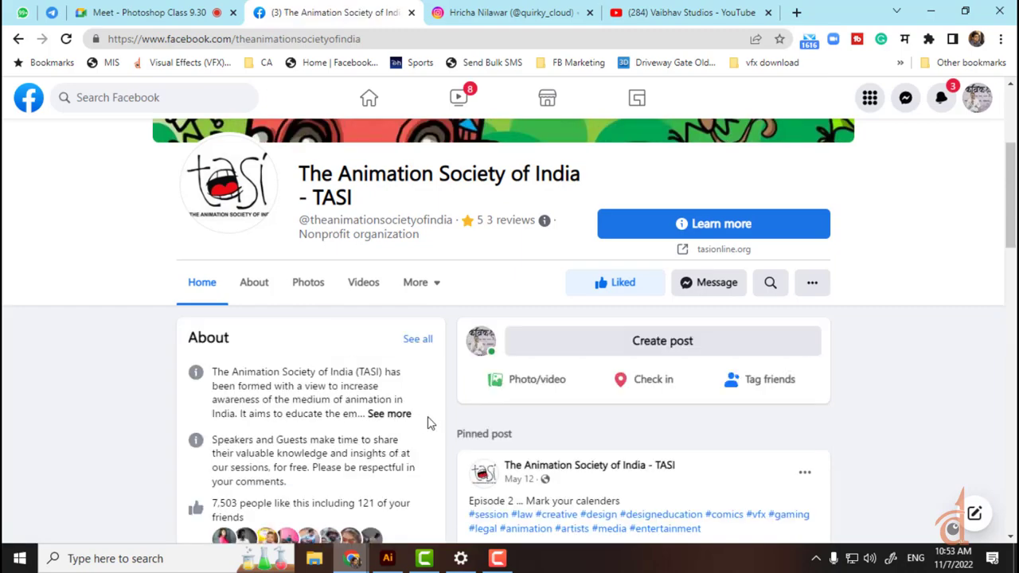
Step: Scroll through the TASI page's posts
scroll(482, 377, down, 4)
scroll(514, 362, down, 15)
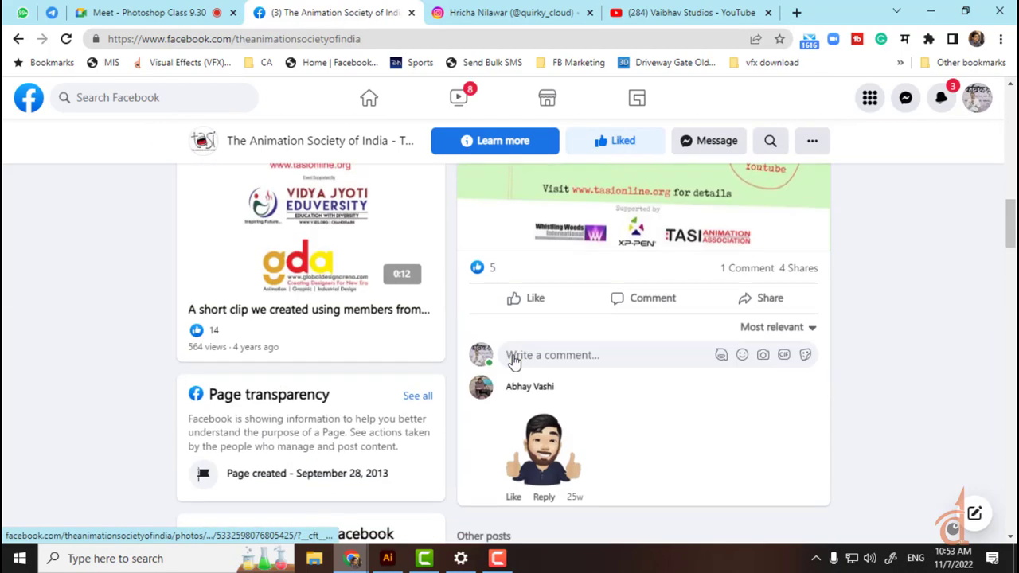
scroll(514, 362, down, 15)
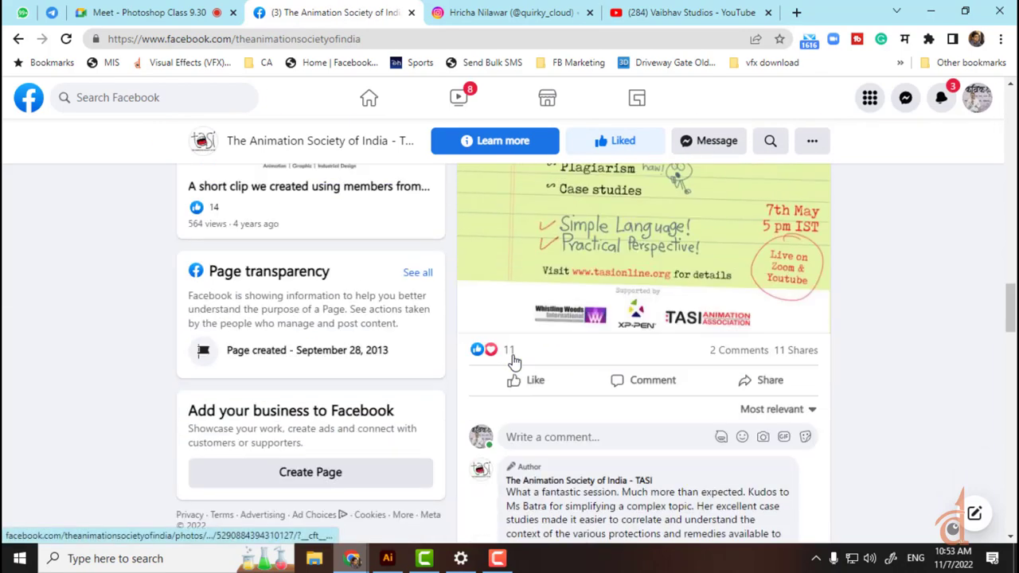
scroll(515, 354, down, 3)
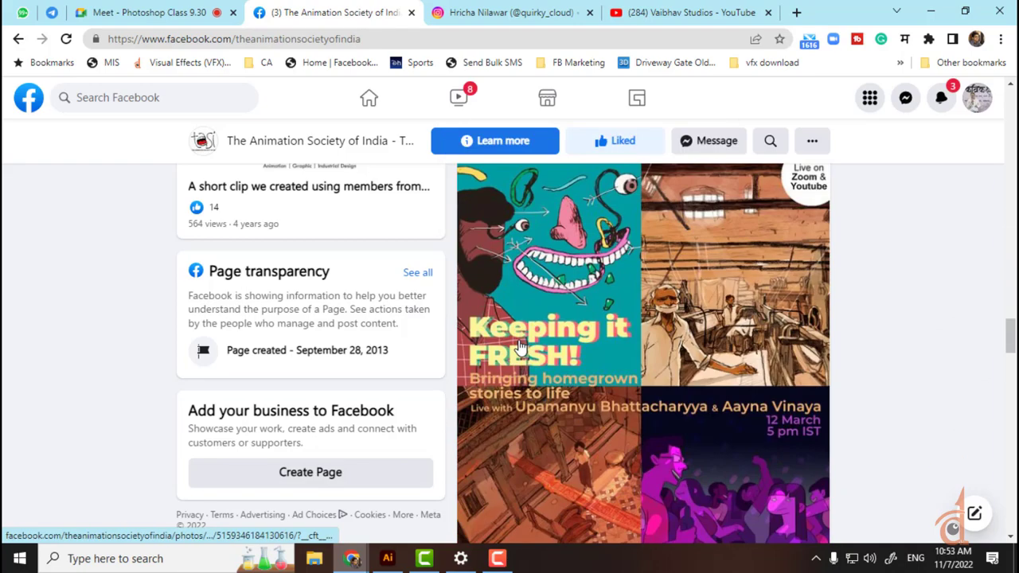
scroll(518, 347, down, 8)
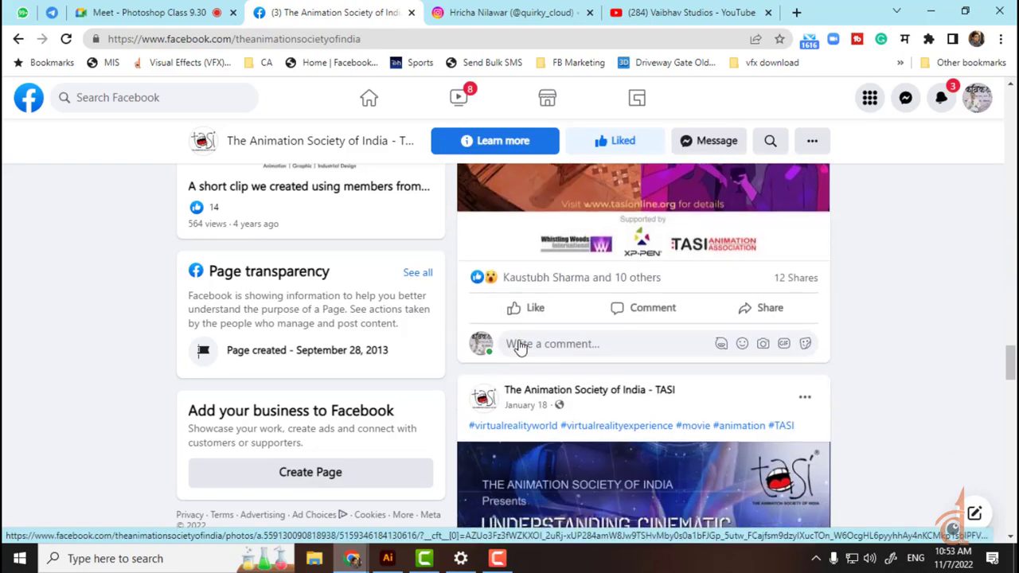
scroll(518, 347, down, 7)
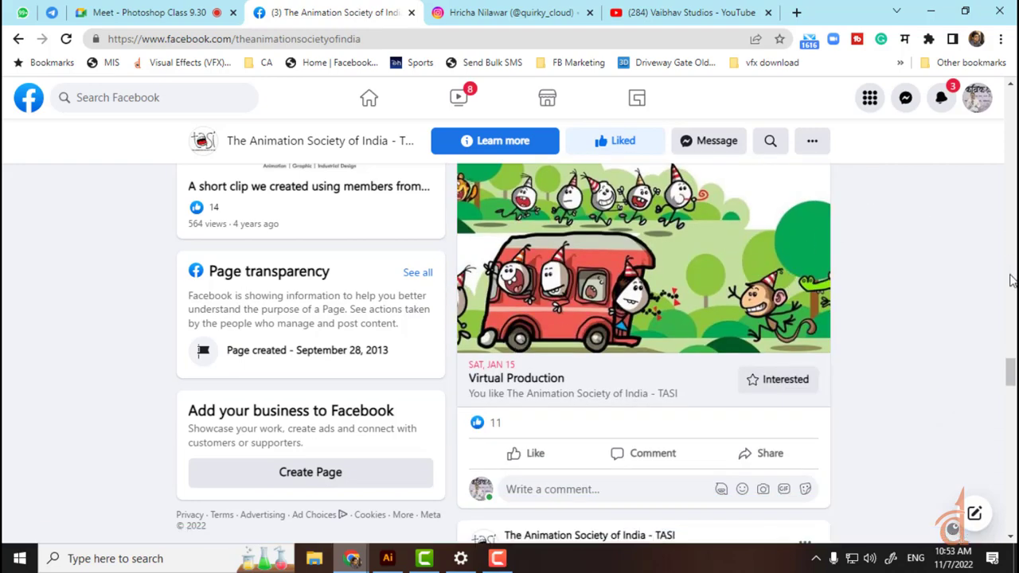
drag(1013, 374, 1013, 105)
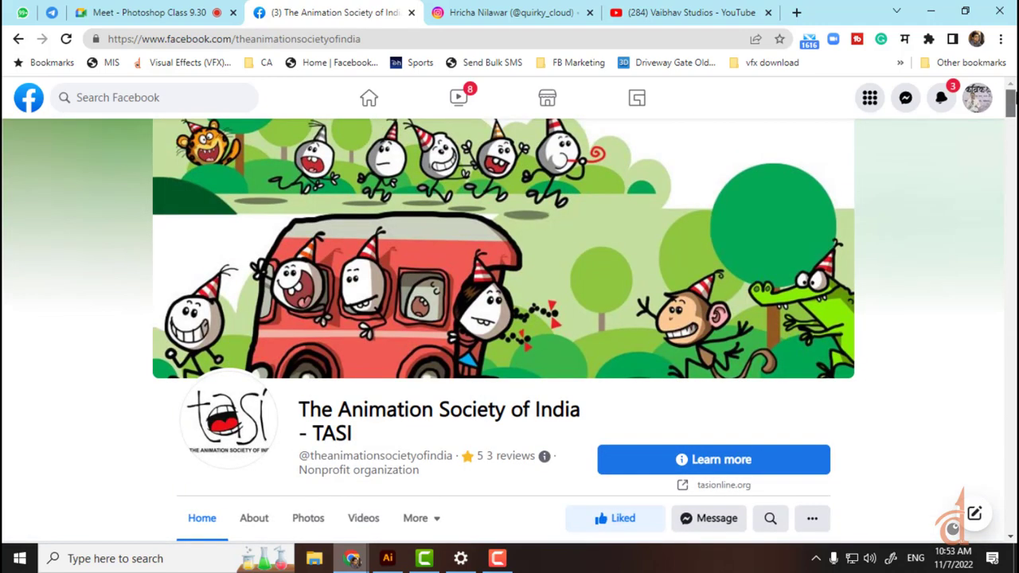
click(796, 12)
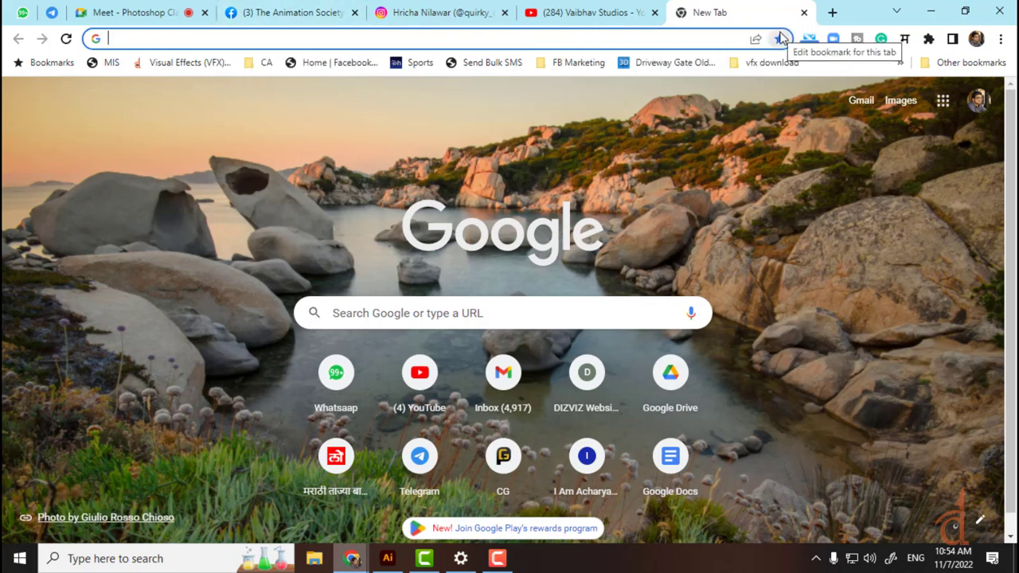
click(276, 9)
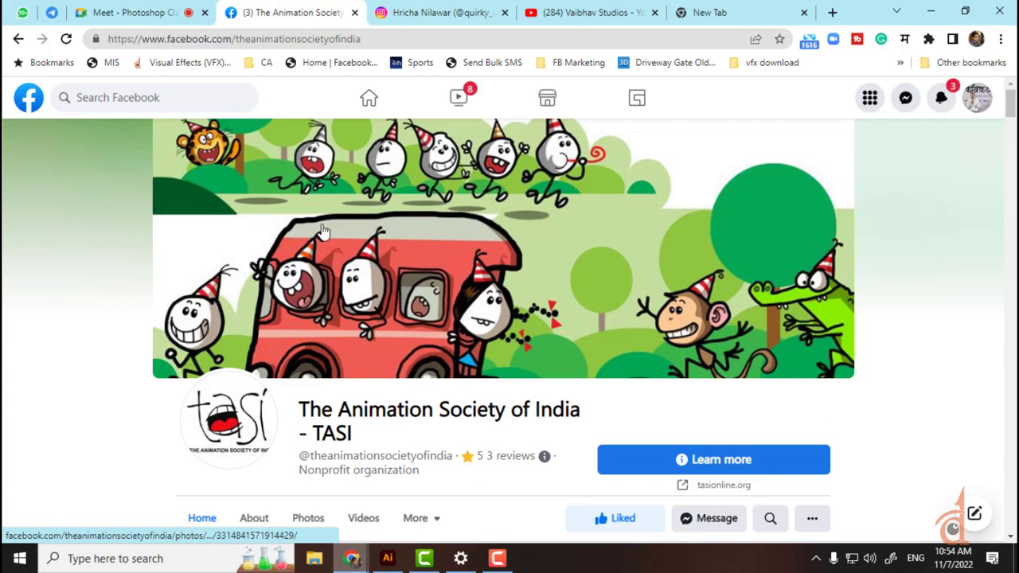
scroll(646, 280, down, 10)
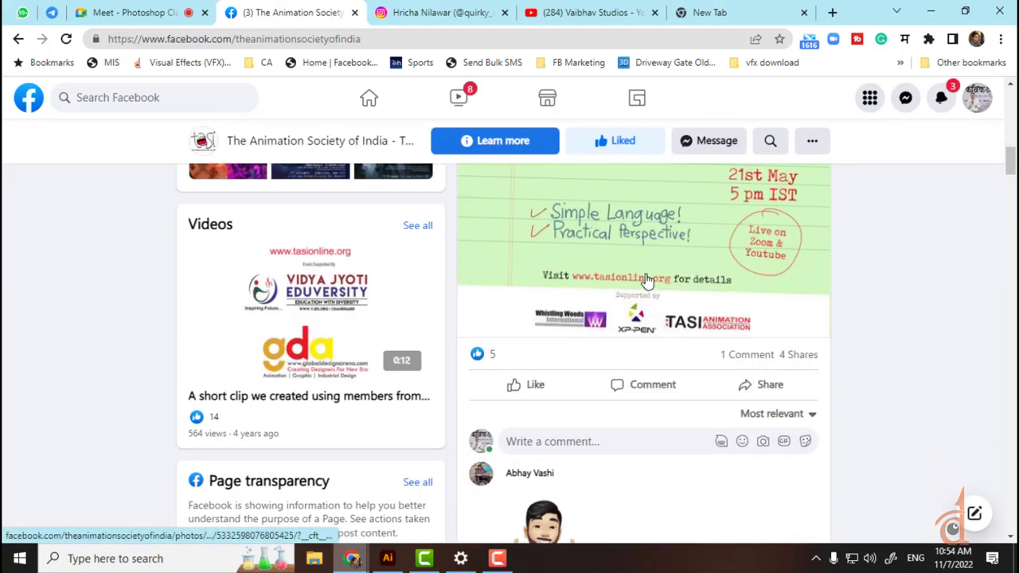
Step: Glance over the Instagram illustrator profile and the Vaibhav Studios YouTube channel tabs
click(446, 12)
click(557, 12)
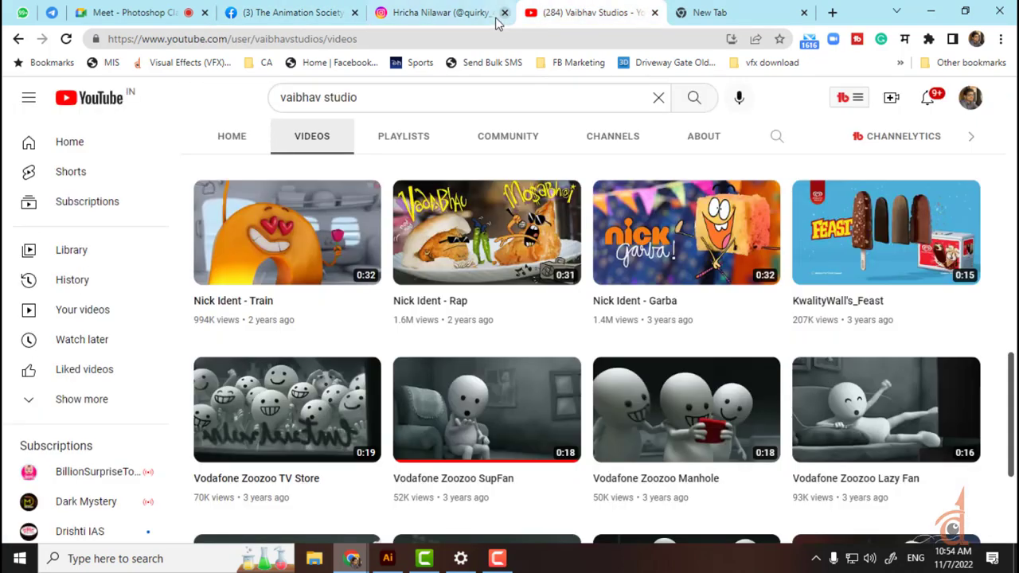
scroll(491, 291, down, 3)
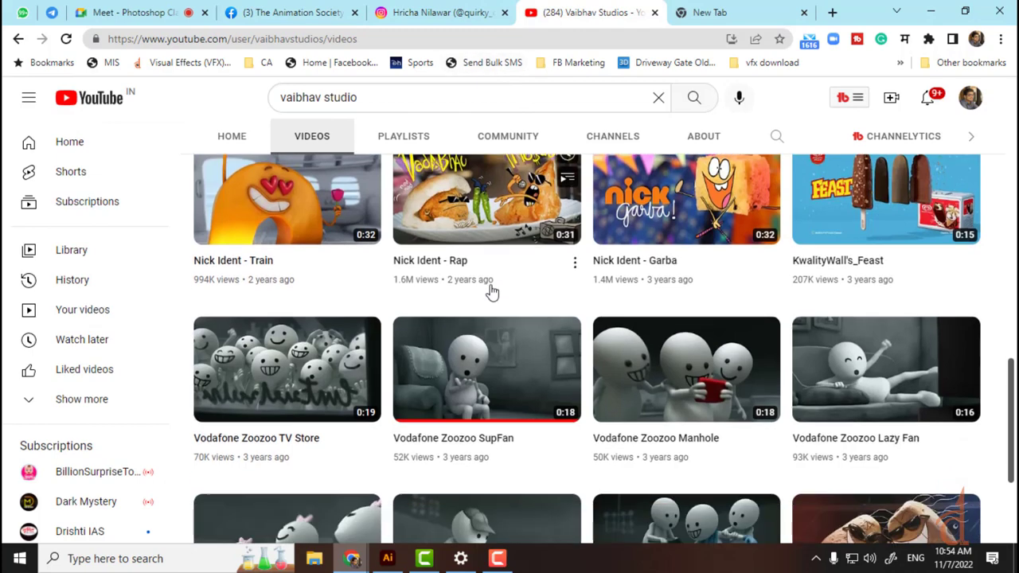
click(446, 12)
scroll(587, 236, down, 5)
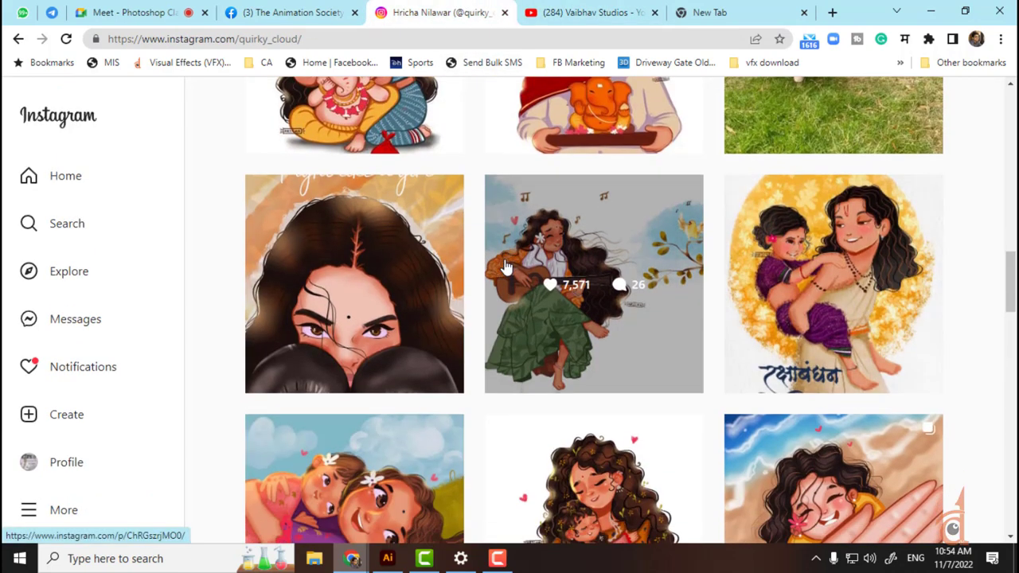
Step: Scroll further down the Instagram illustration grid, then go back to the Animation Society Facebook tab
scroll(504, 266, down, 7)
scroll(505, 269, down, 5)
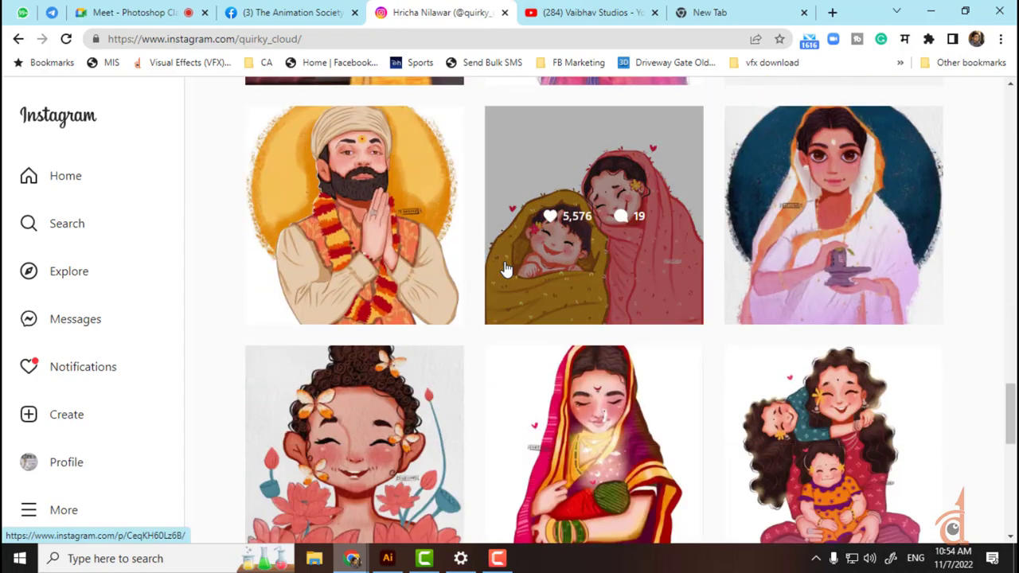
scroll(505, 269, down, 5)
scroll(504, 269, down, 4)
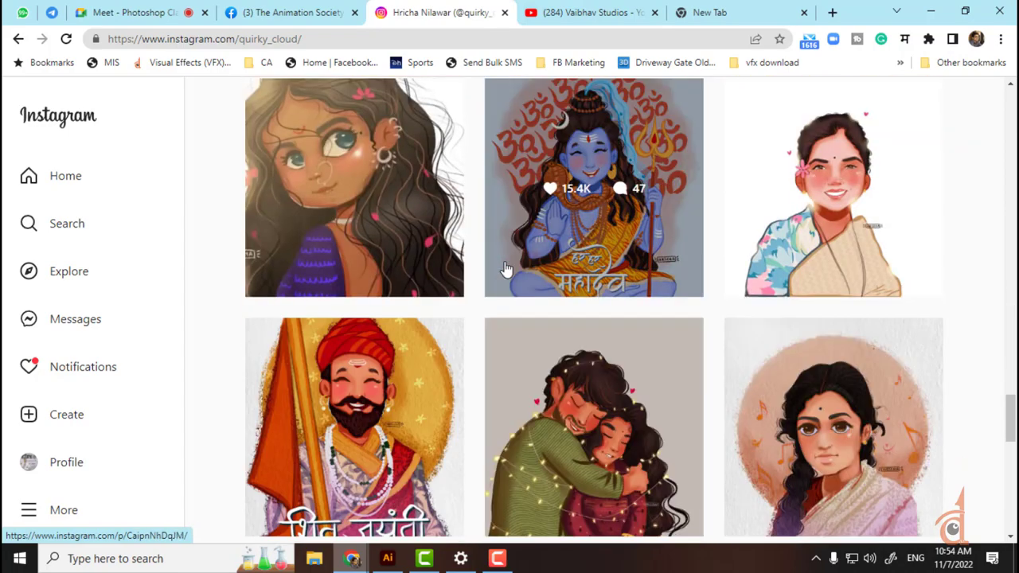
scroll(505, 269, down, 4)
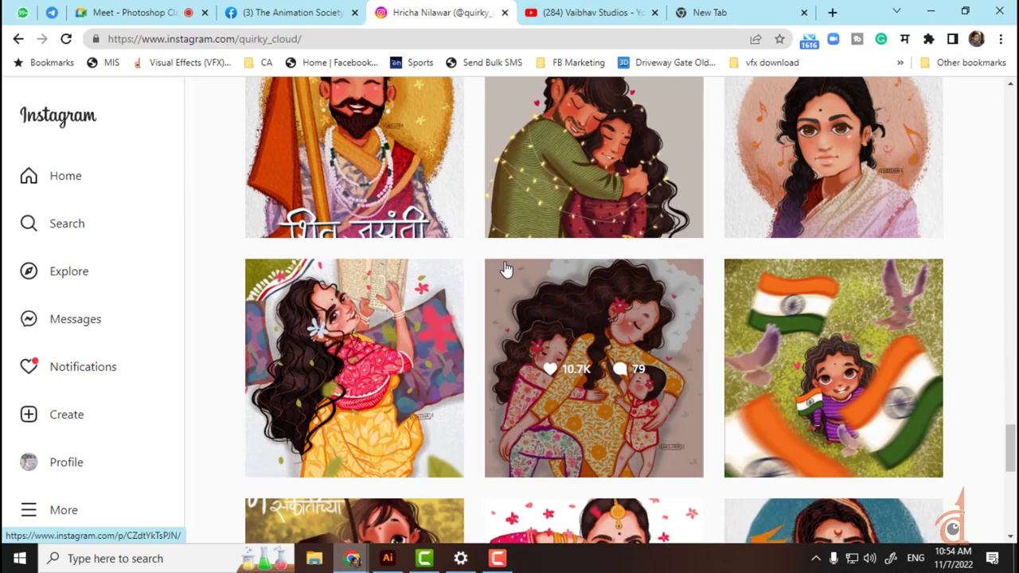
scroll(505, 269, down, 4)
scroll(505, 269, down, 5)
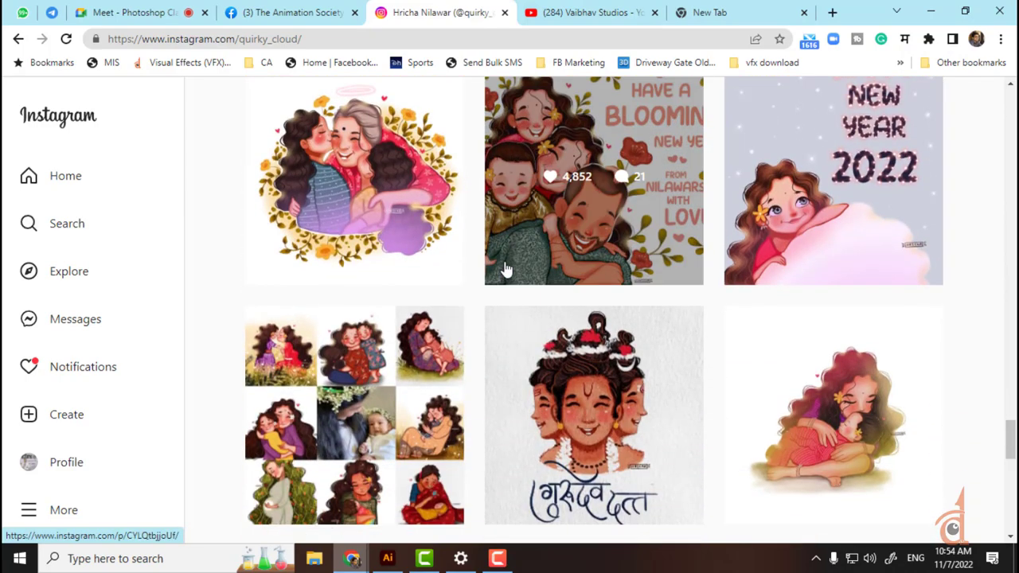
scroll(504, 269, down, 3)
scroll(505, 271, up, 10)
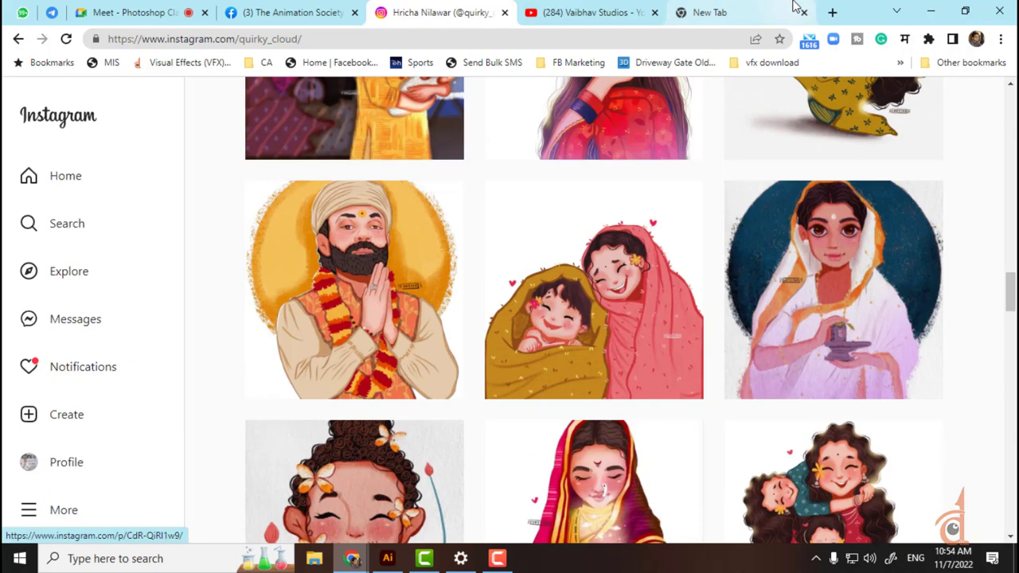
click(788, 8)
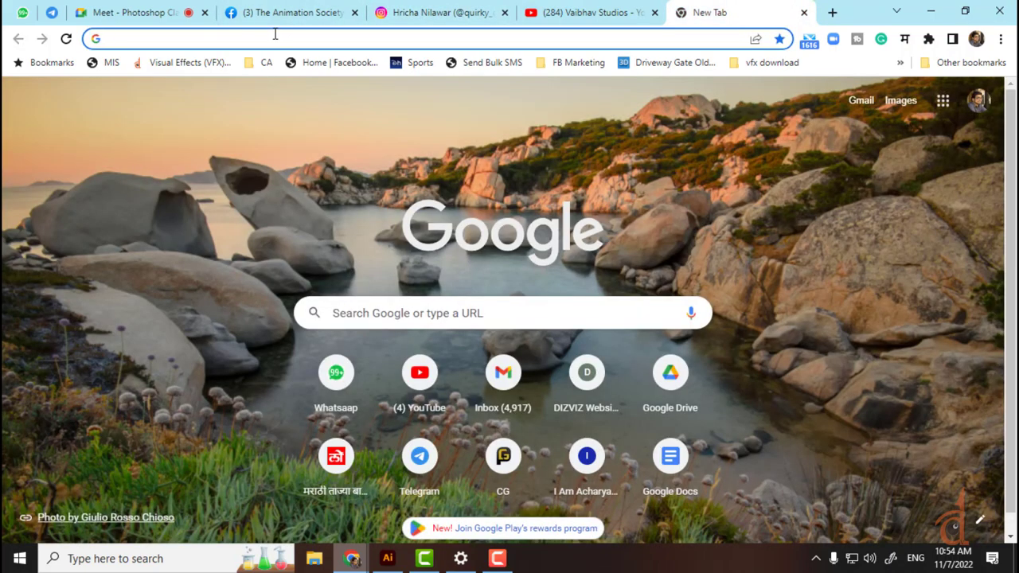
click(286, 12)
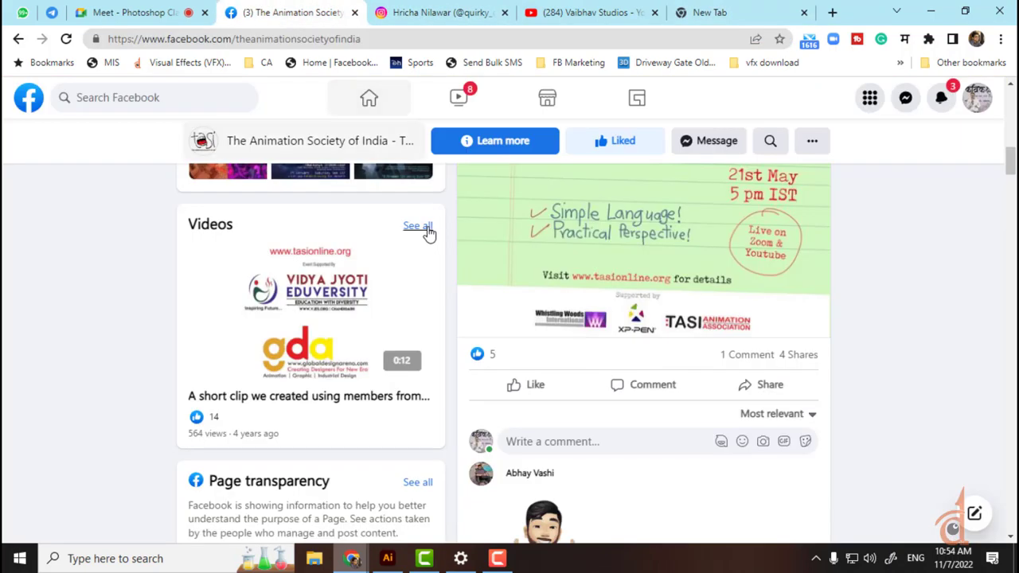
Step: Switch the Facebook account to act as the Dizviz Production page
click(977, 97)
click(815, 198)
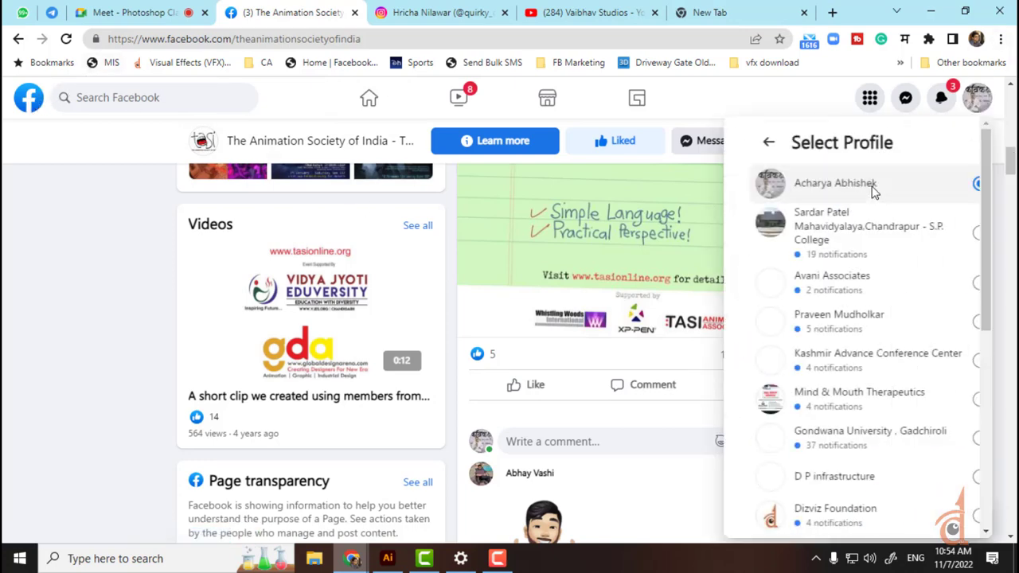
scroll(865, 247, down, 5)
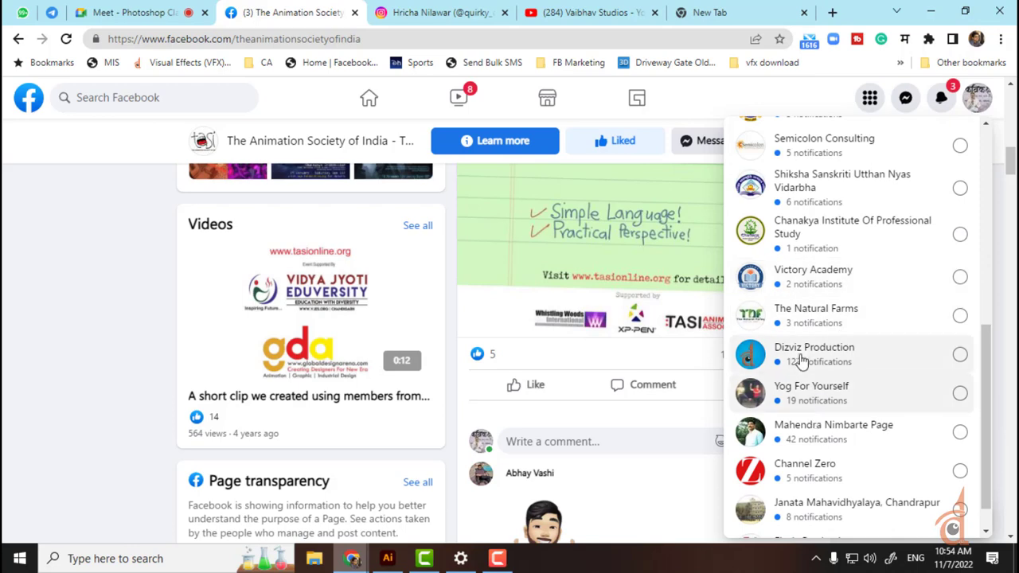
click(801, 354)
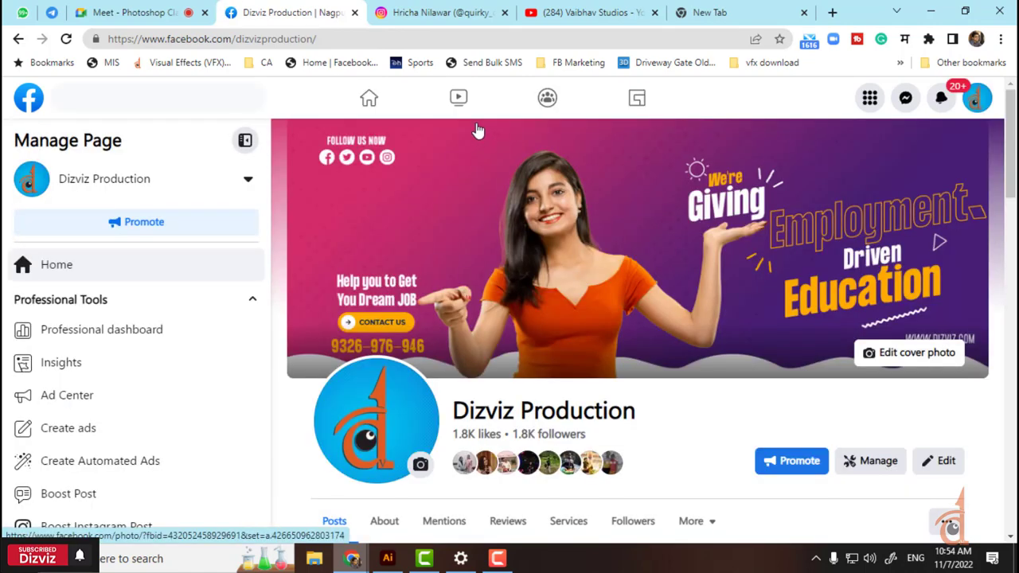
Step: Scroll through Dizviz Production's posts and home feed
scroll(780, 390, down, 15)
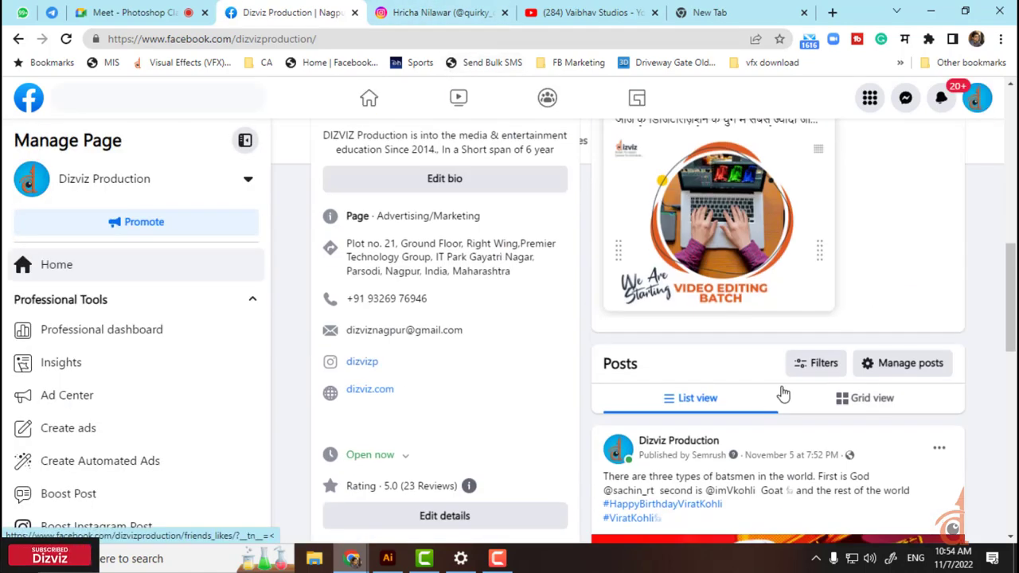
scroll(779, 390, down, 6)
scroll(780, 388, up, 2)
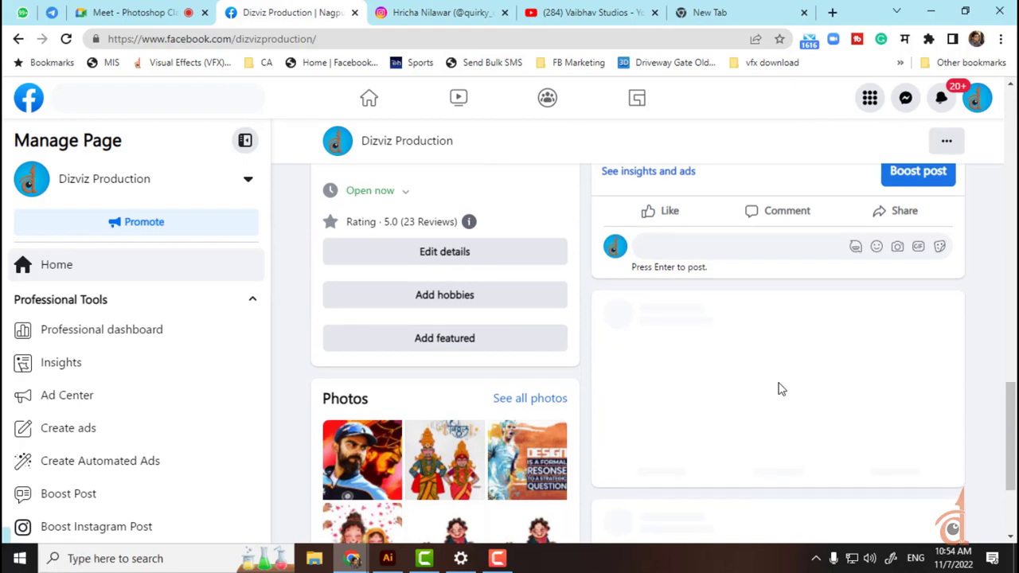
scroll(779, 388, down, 3)
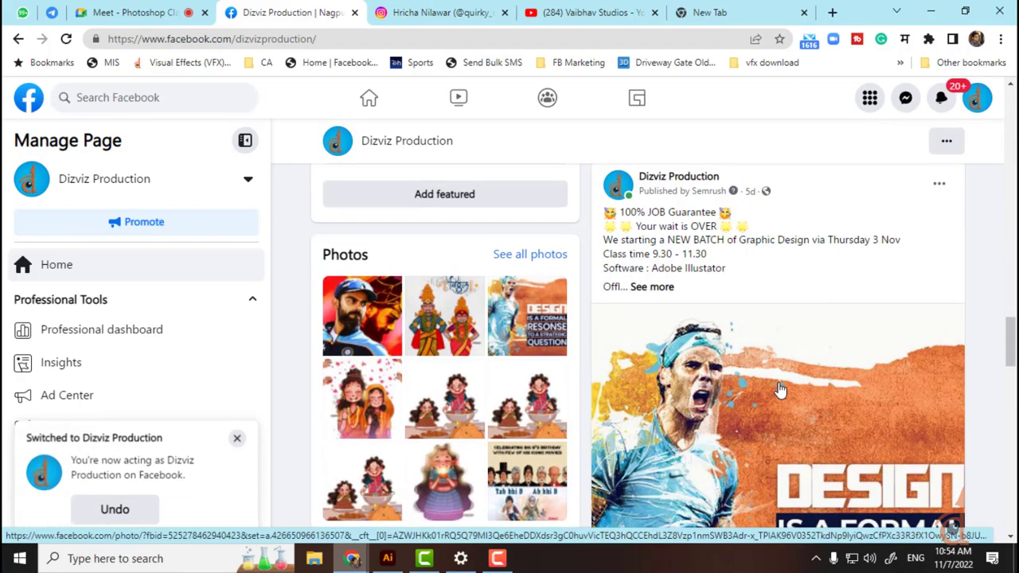
scroll(779, 390, down, 10)
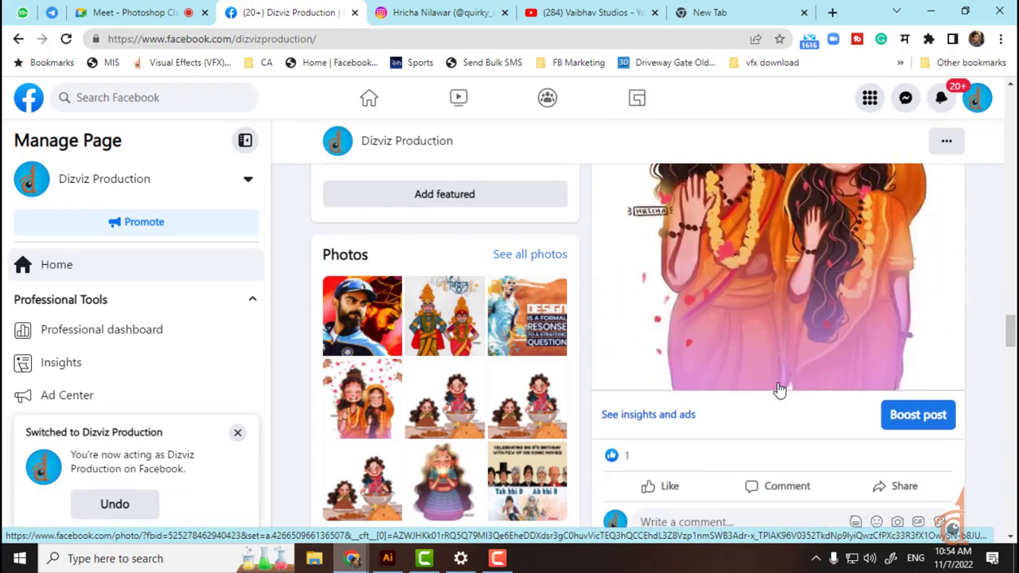
scroll(780, 390, down, 5)
scroll(599, 239, up, 4)
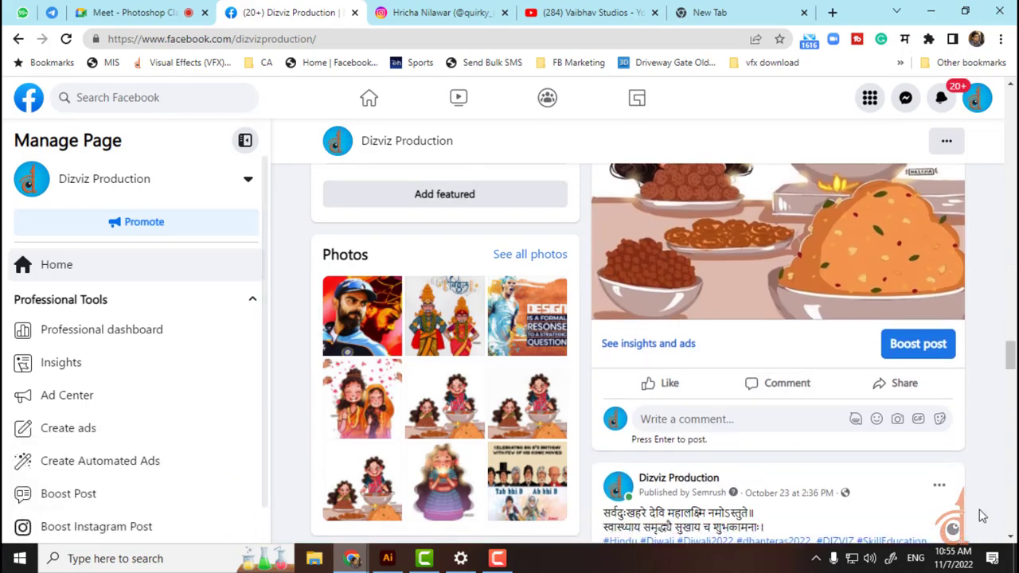
scroll(907, 469, down, 15)
scroll(907, 470, down, 5)
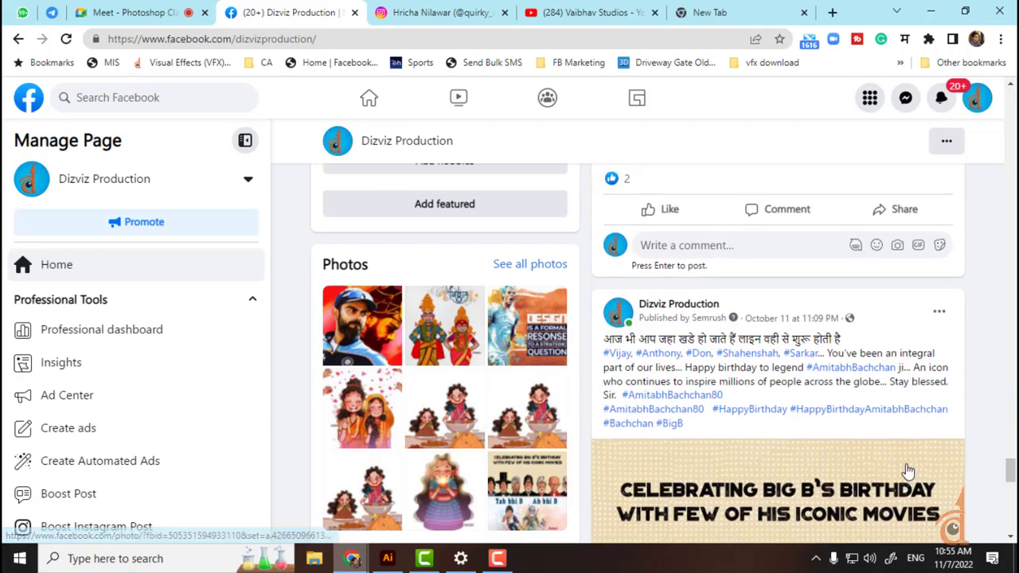
scroll(796, 477, up, 6)
scroll(788, 494, up, 2)
Step: Decline the Loksatta post's outside link, then show the desktop and open the bhandara file
click(786, 499)
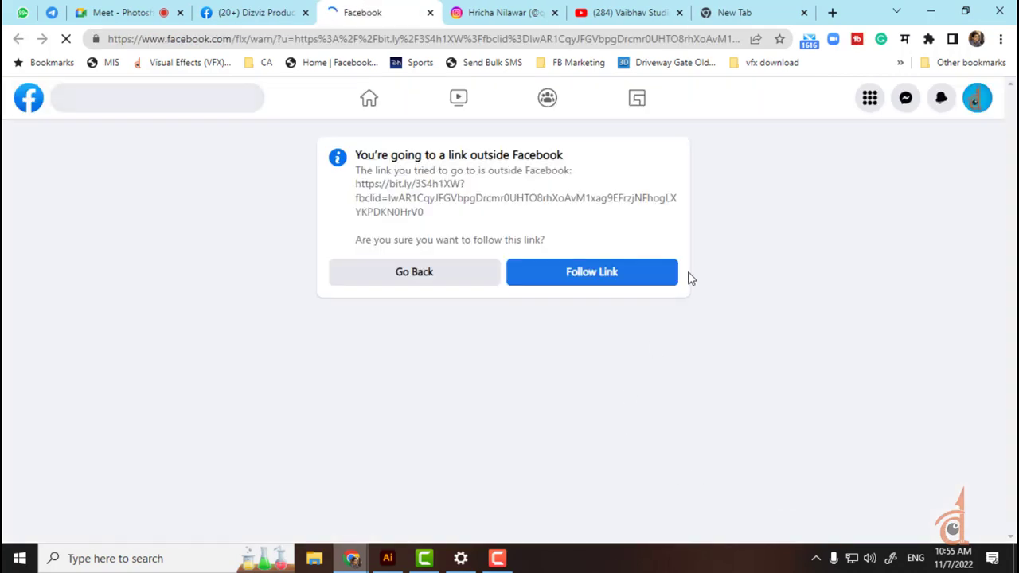
click(446, 277)
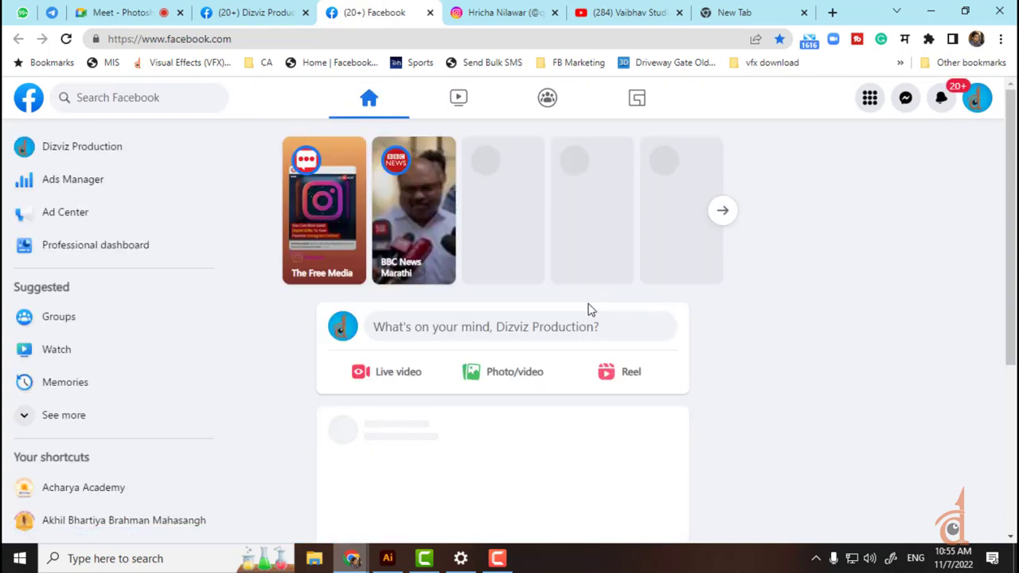
scroll(569, 318, down, 5)
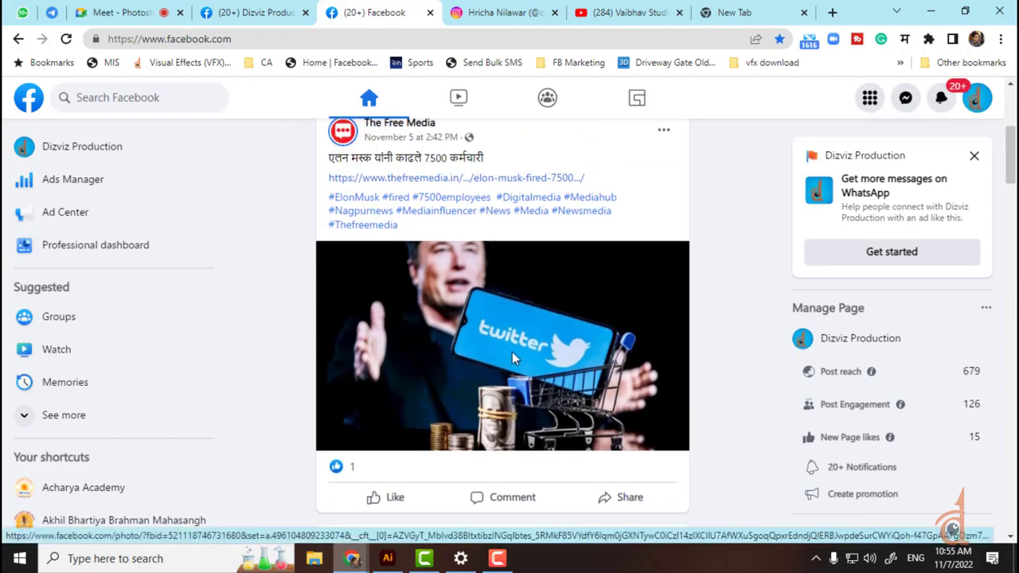
key(super+d)
double_click(309, 421)
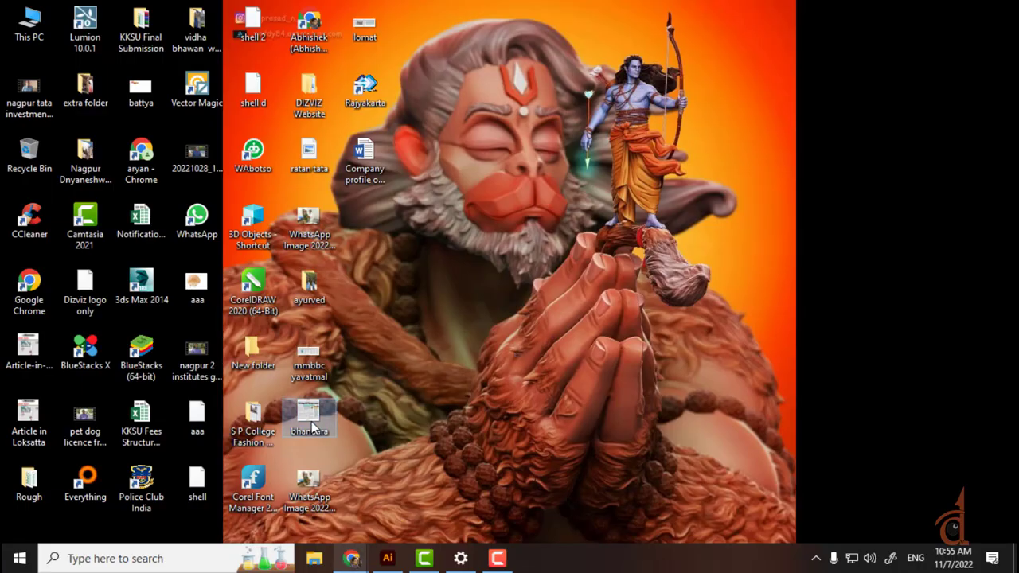
Step: Dismiss the open-with prompt and restore Chrome on the Facebook home feed
click(718, 187)
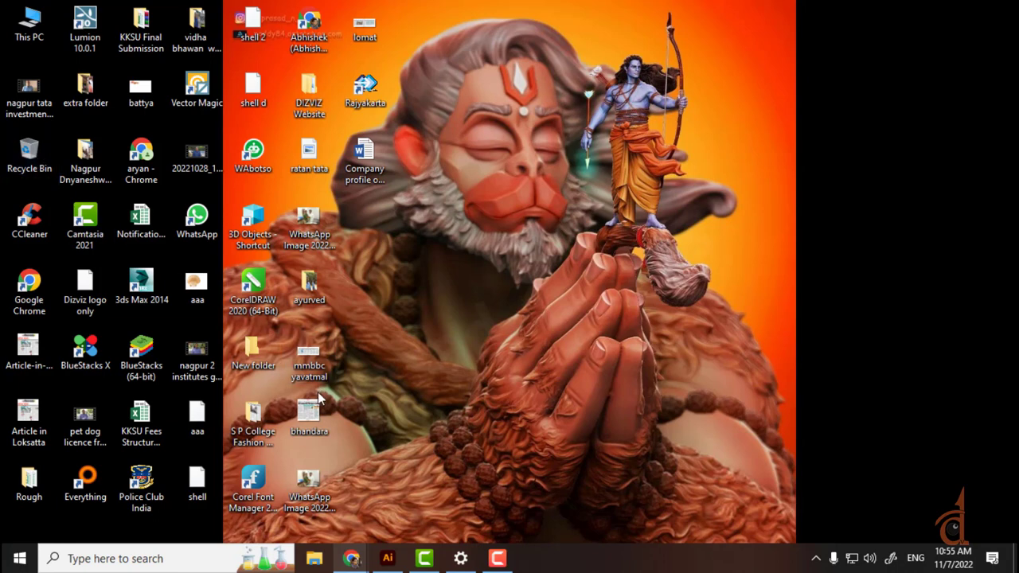
mouse_move(368, 564)
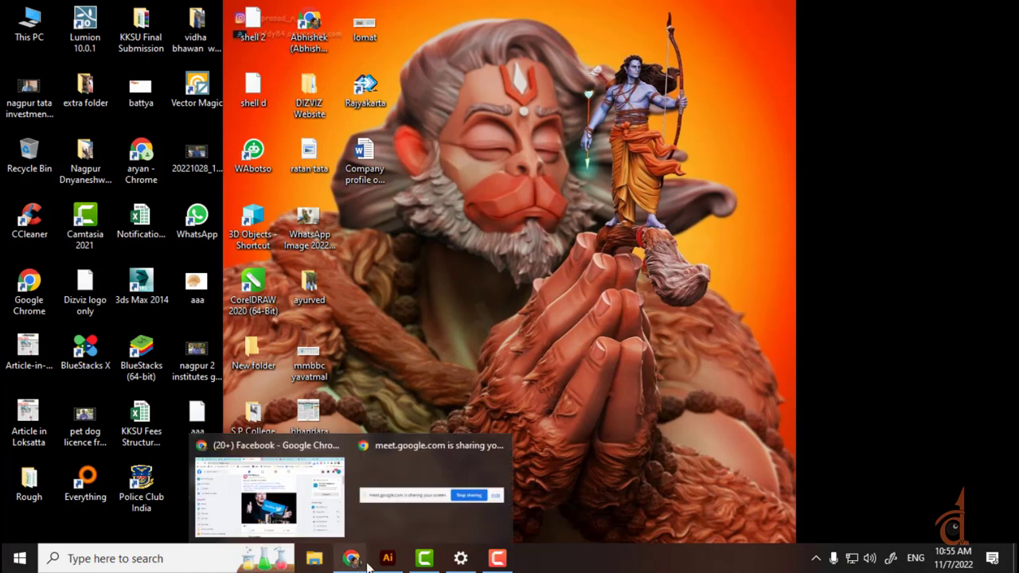
click(280, 507)
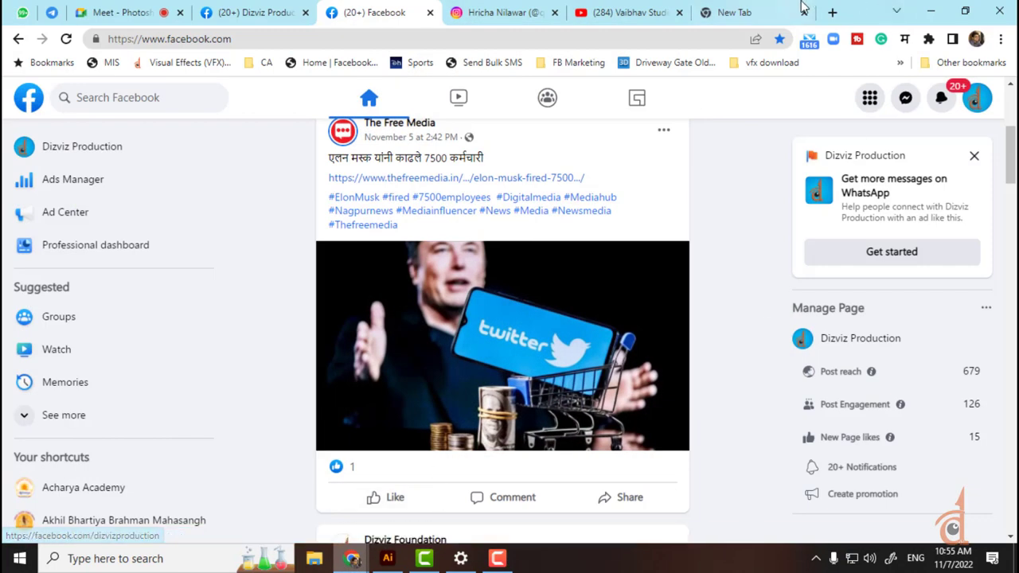
Step: Scroll the WhatsApp Web chat list, then return to the Dizviz Production Facebook tab
click(744, 10)
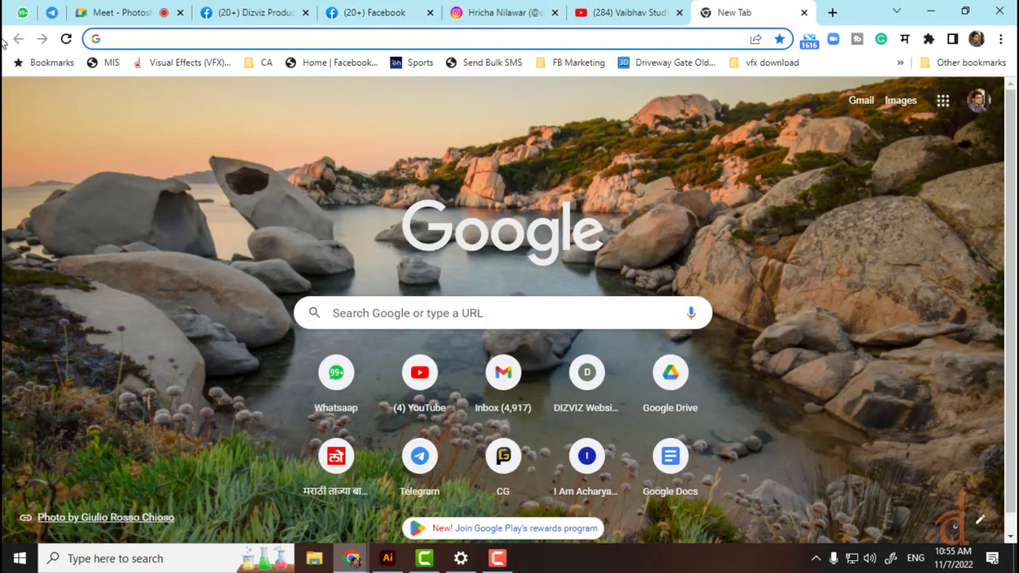
click(22, 12)
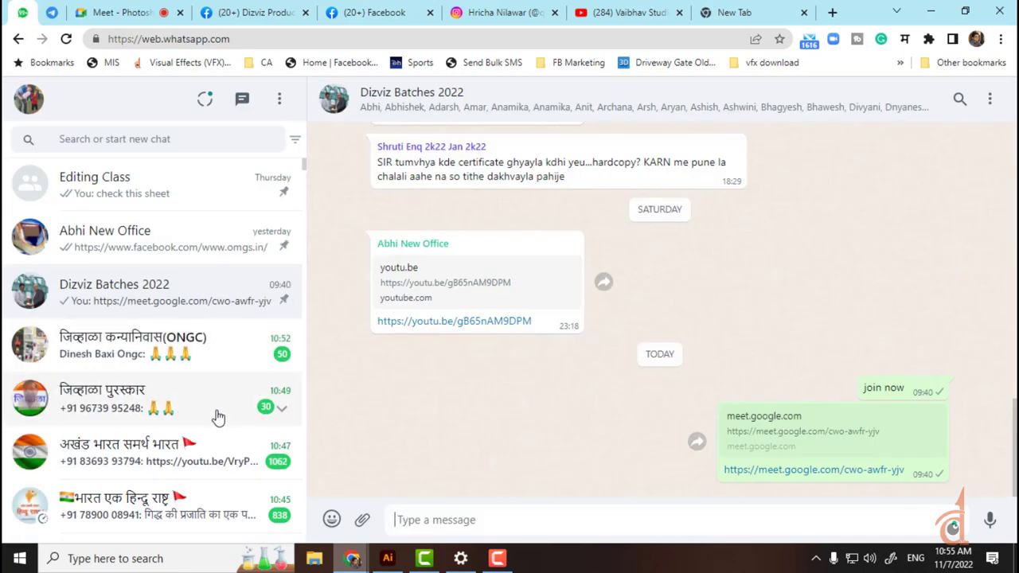
scroll(217, 416, down, 10)
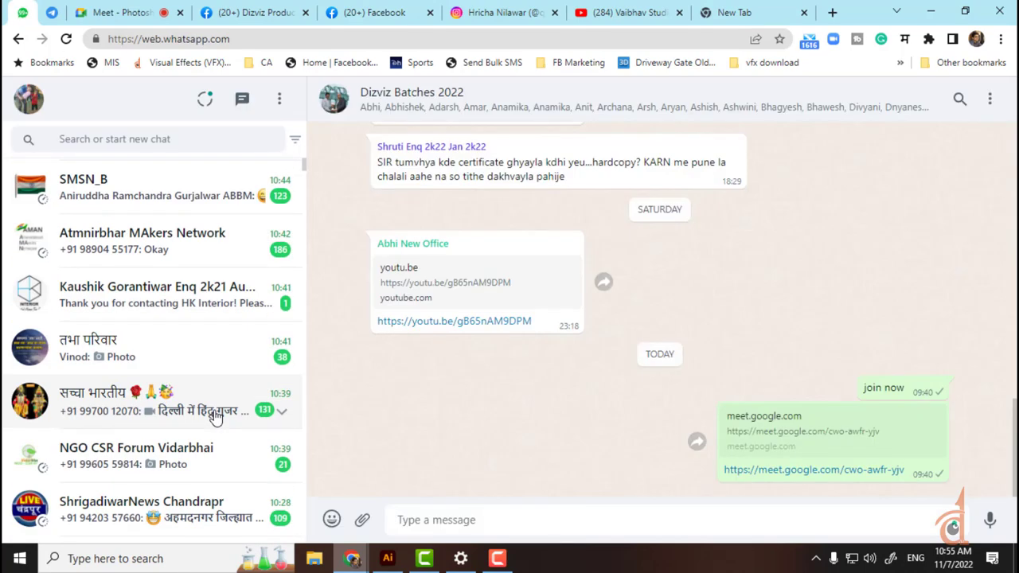
scroll(216, 416, down, 5)
scroll(213, 416, up, 4)
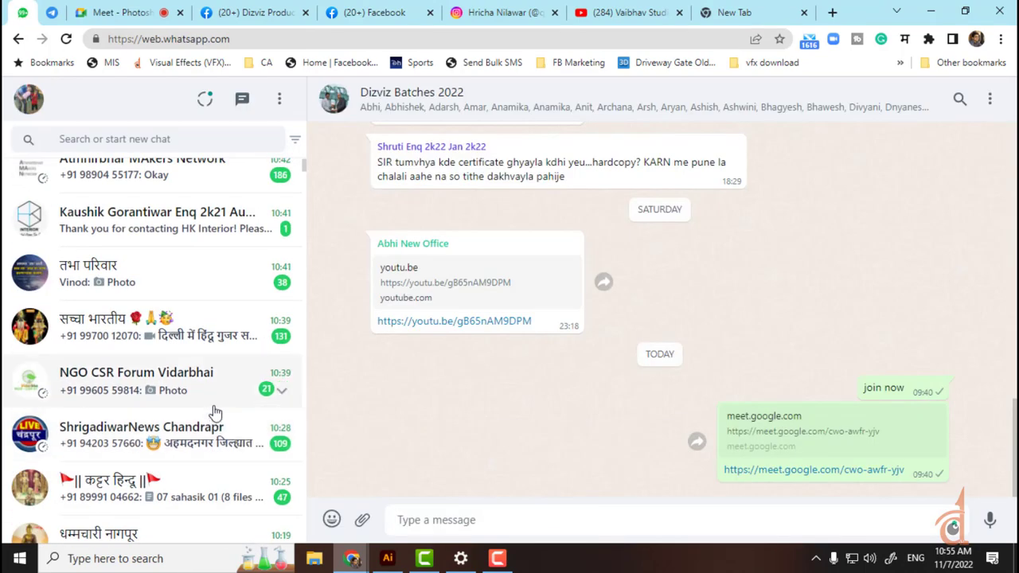
scroll(219, 364, down, 5)
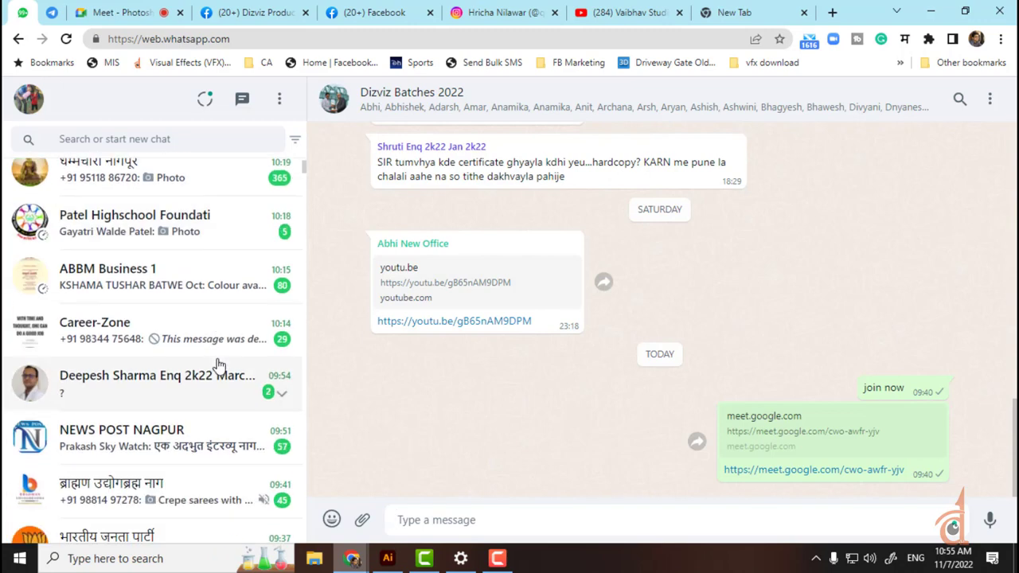
click(352, 560)
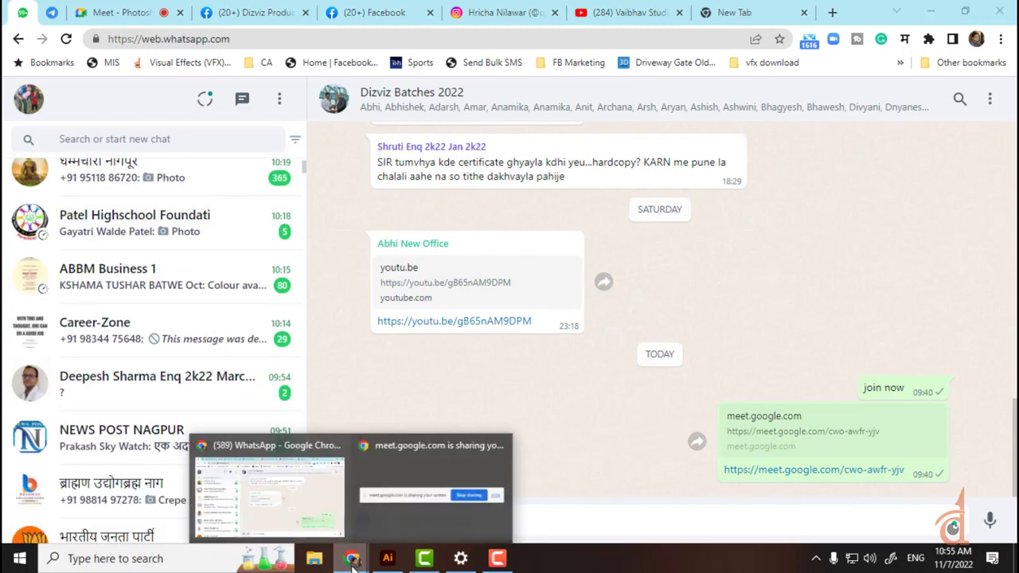
click(273, 12)
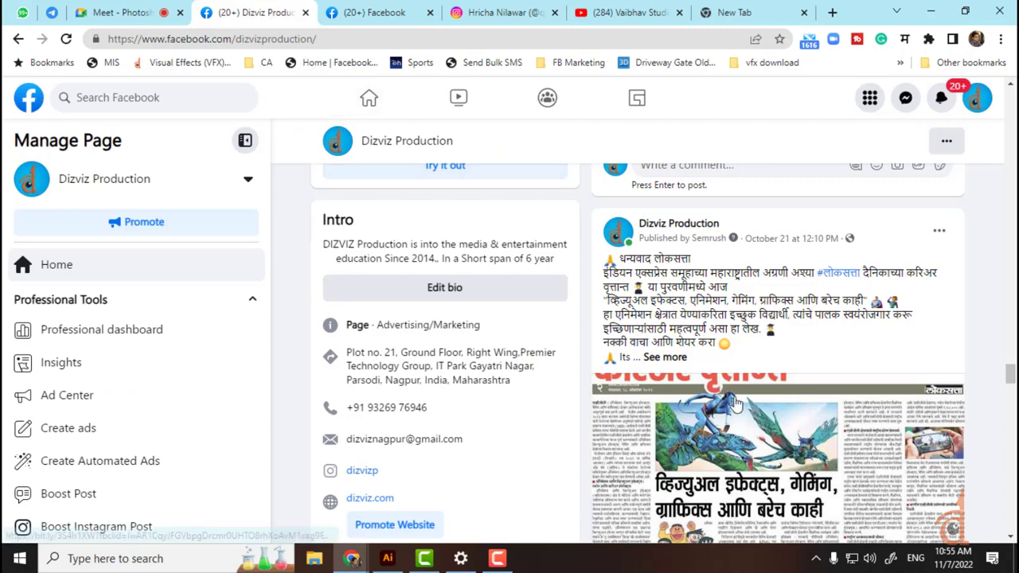
Step: Expand the Dizviz post and follow its bit.ly article link past the warning page
click(664, 358)
scroll(810, 367, down, 1)
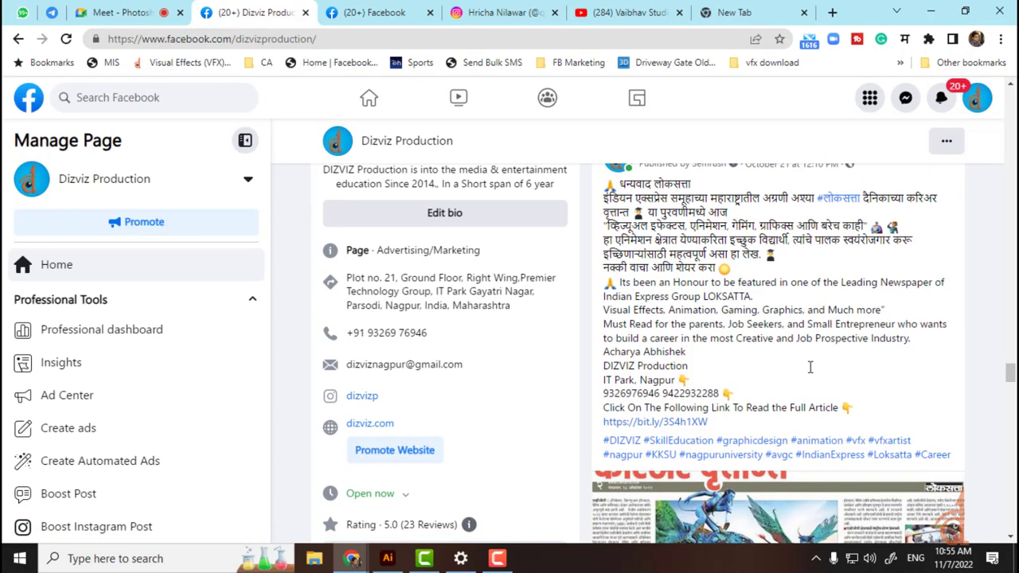
click(703, 421)
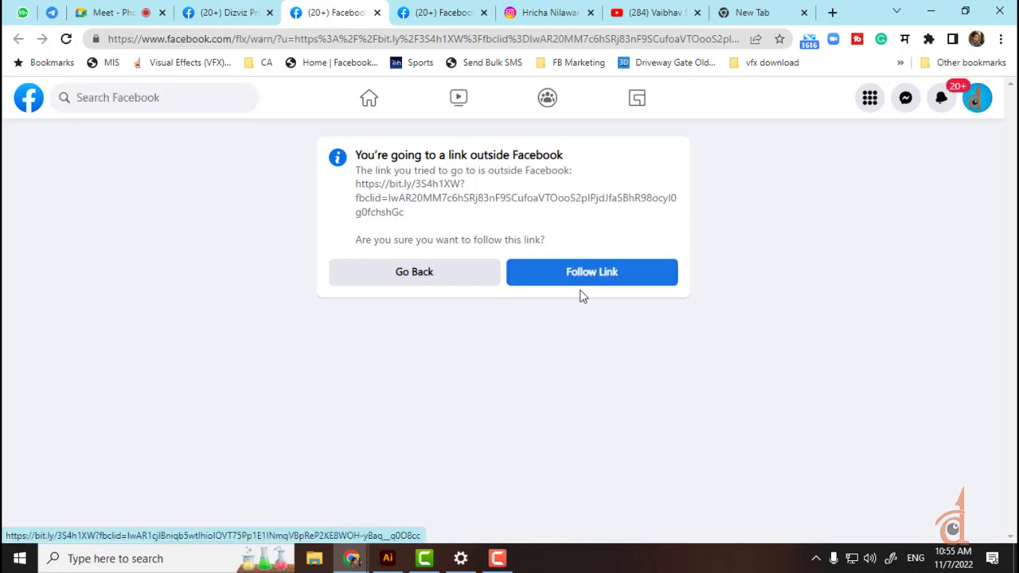
click(580, 291)
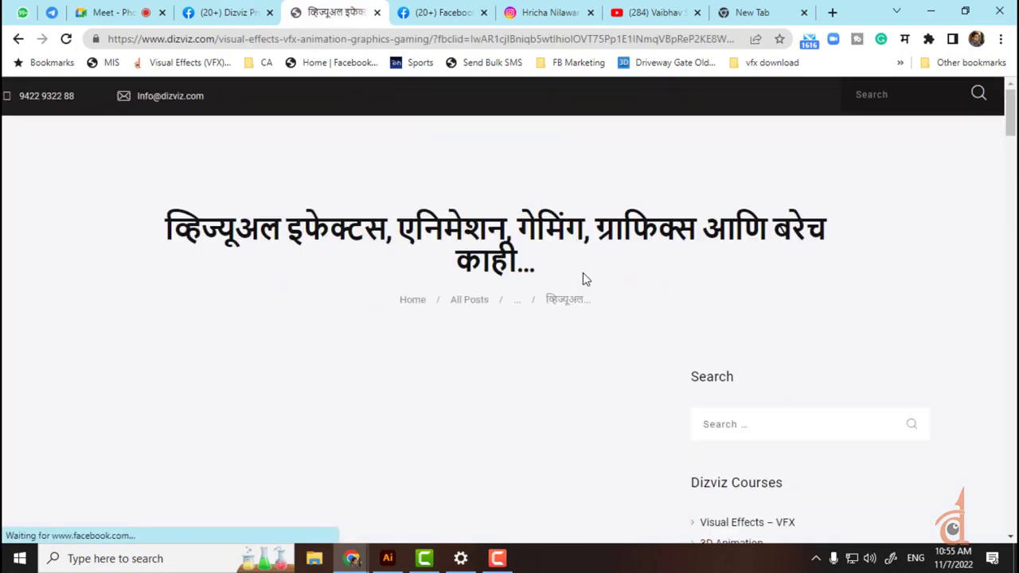
Step: Read down the Dizviz Marathi VFX article, then close the Facebook tab to return to Instagram
scroll(367, 297, down, 3)
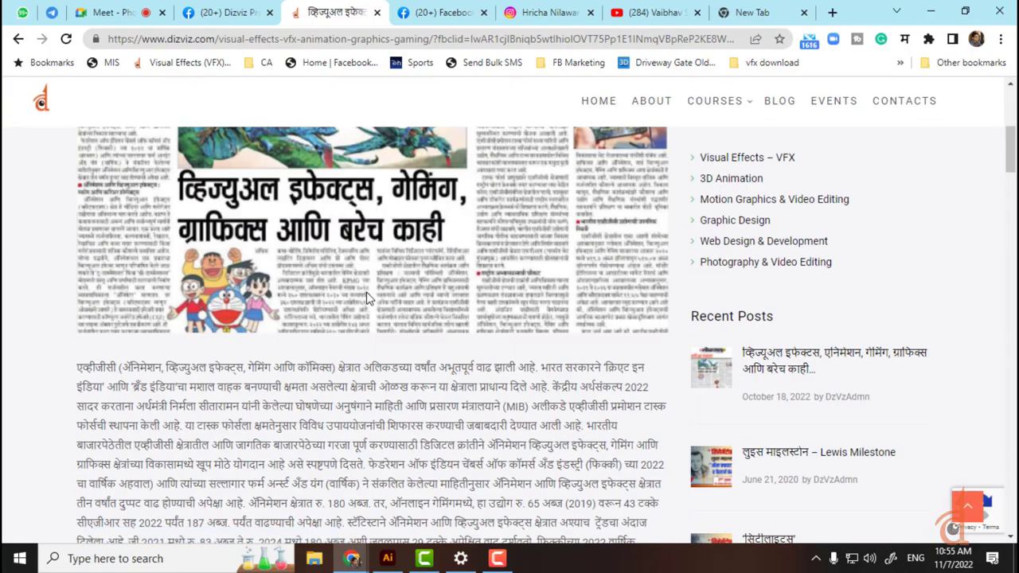
scroll(368, 297, down, 8)
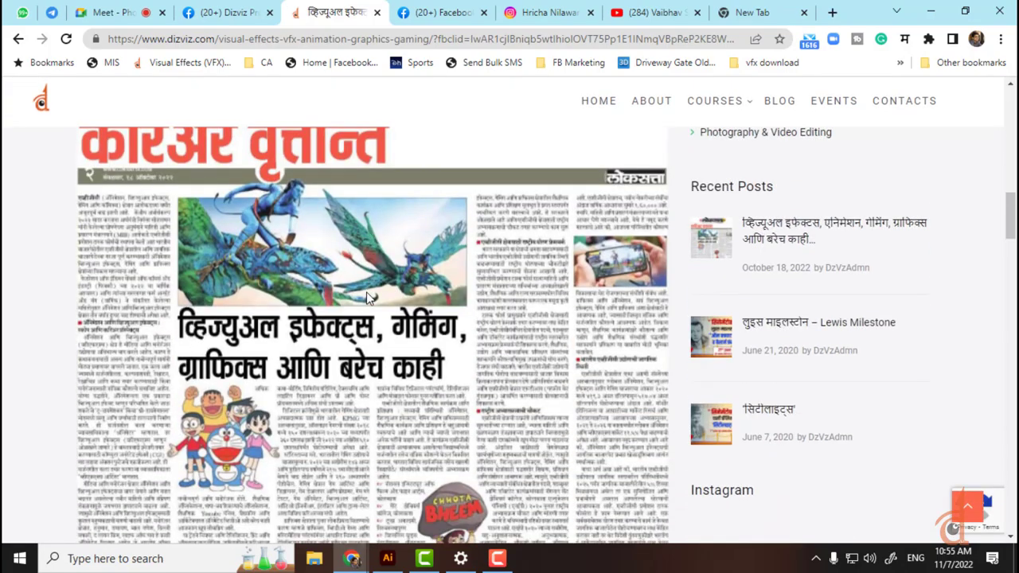
scroll(368, 296, down, 4)
scroll(367, 297, down, 2)
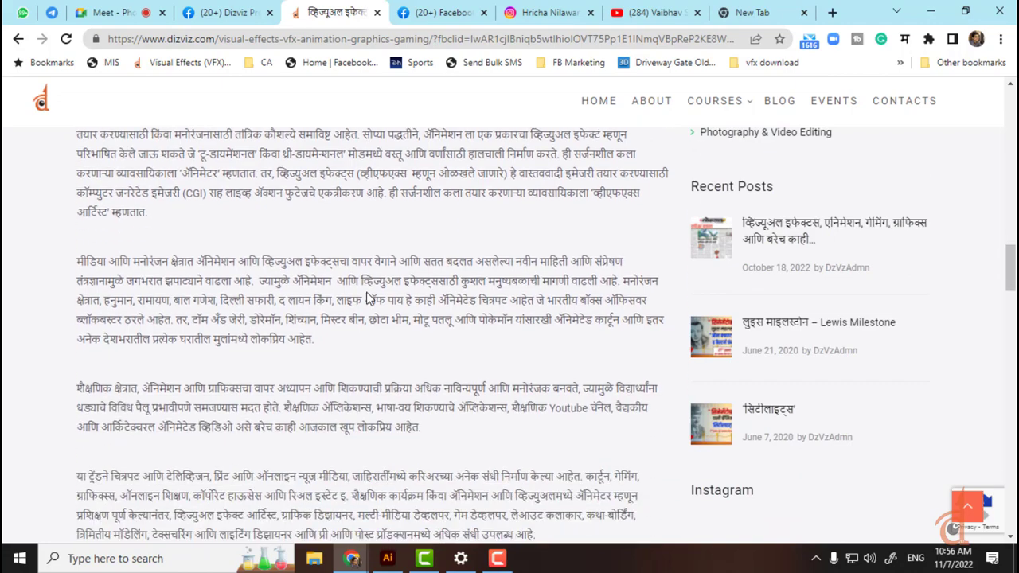
scroll(367, 297, down, 10)
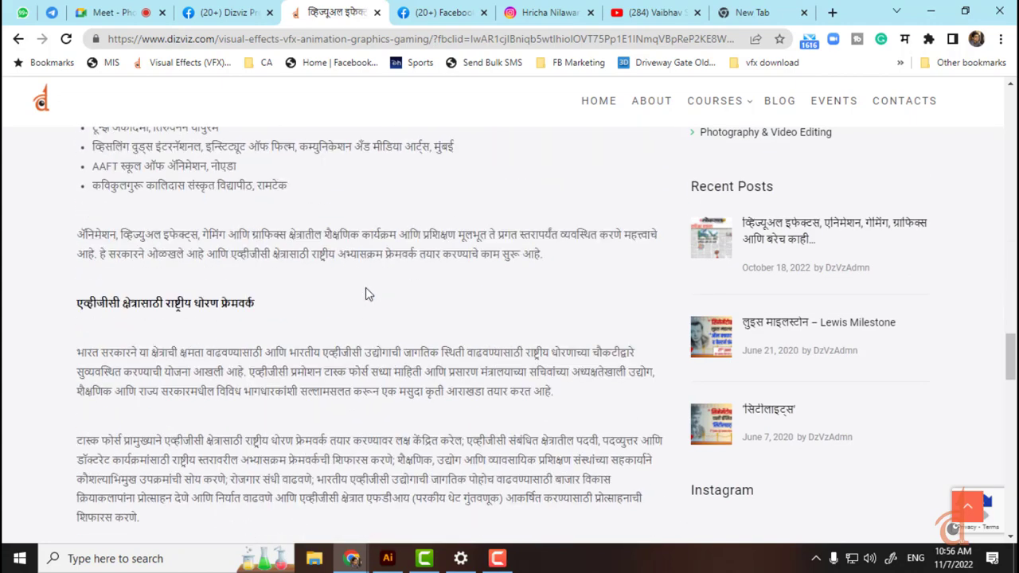
scroll(366, 293, down, 3)
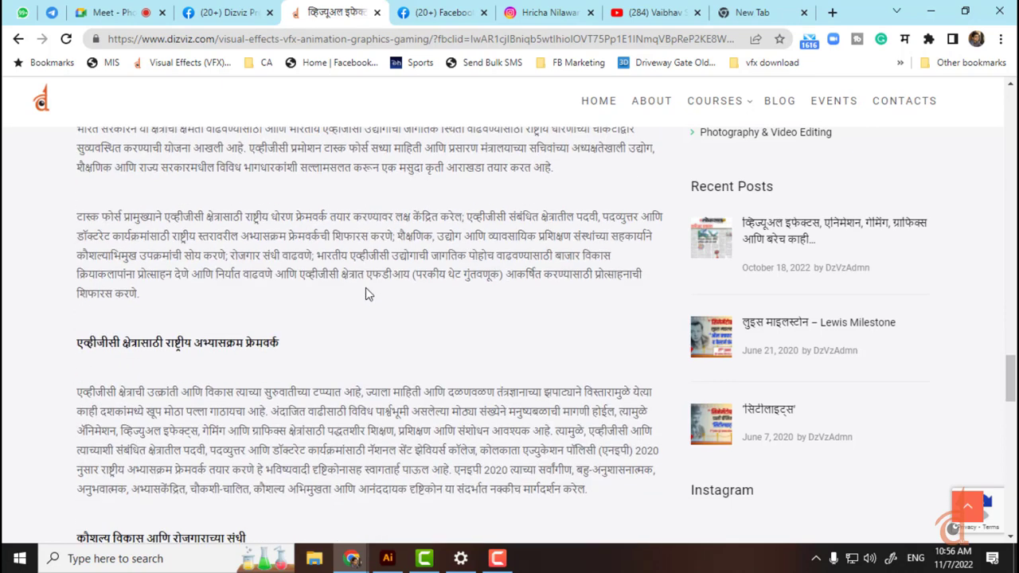
click(424, 24)
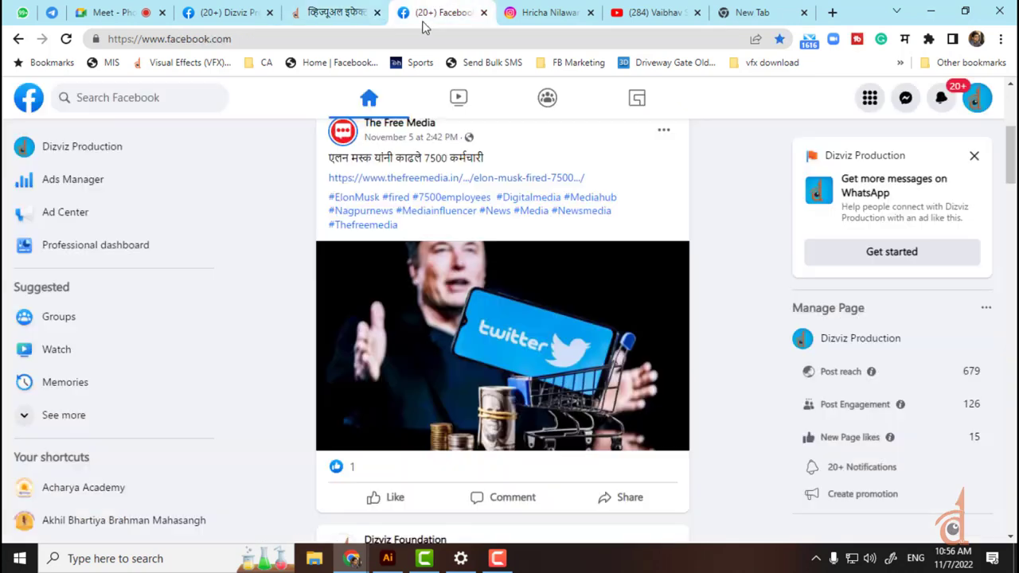
click(483, 13)
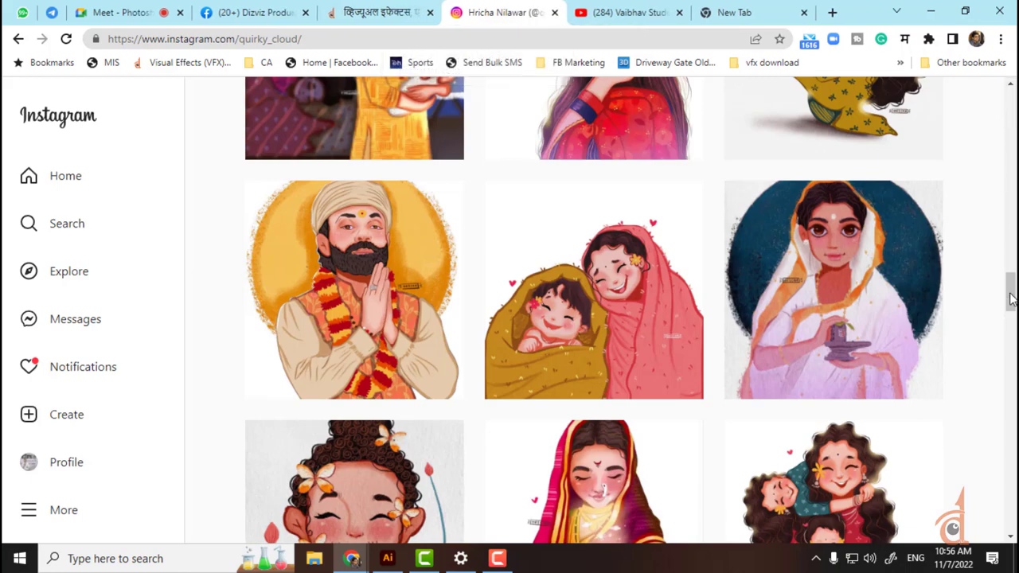
Step: Scroll to the top of the illustrator's Instagram profile and start an account search
scroll(424, 200, up, 10)
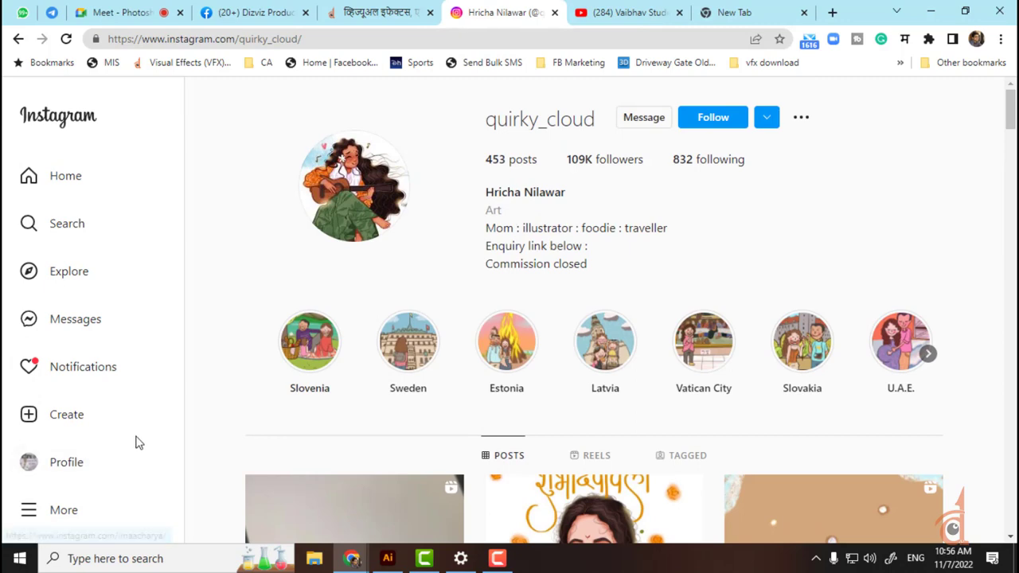
click(67, 224)
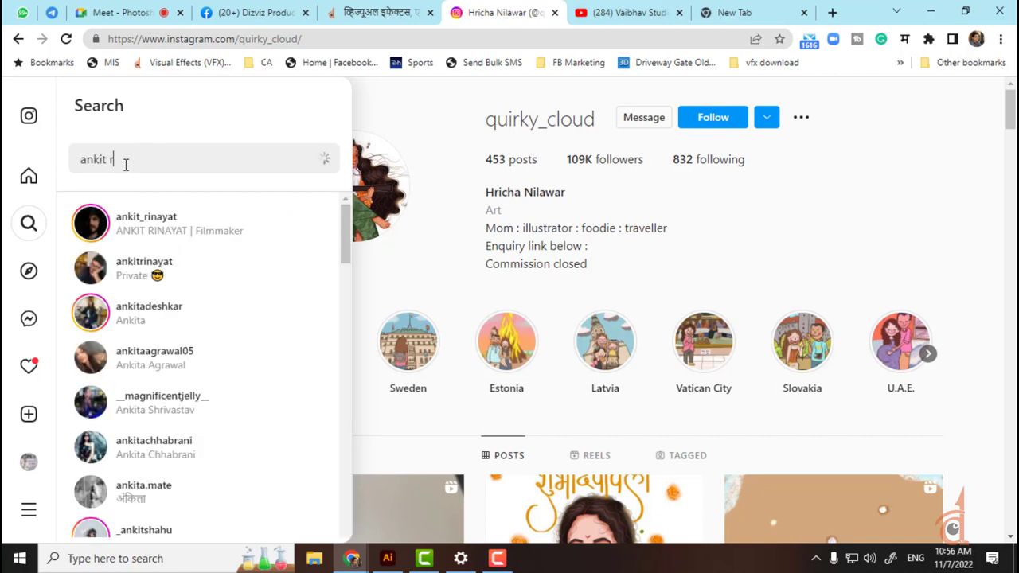
Step: Open the filmmaker's profile and play his pinned waterfall video with sound on
click(144, 231)
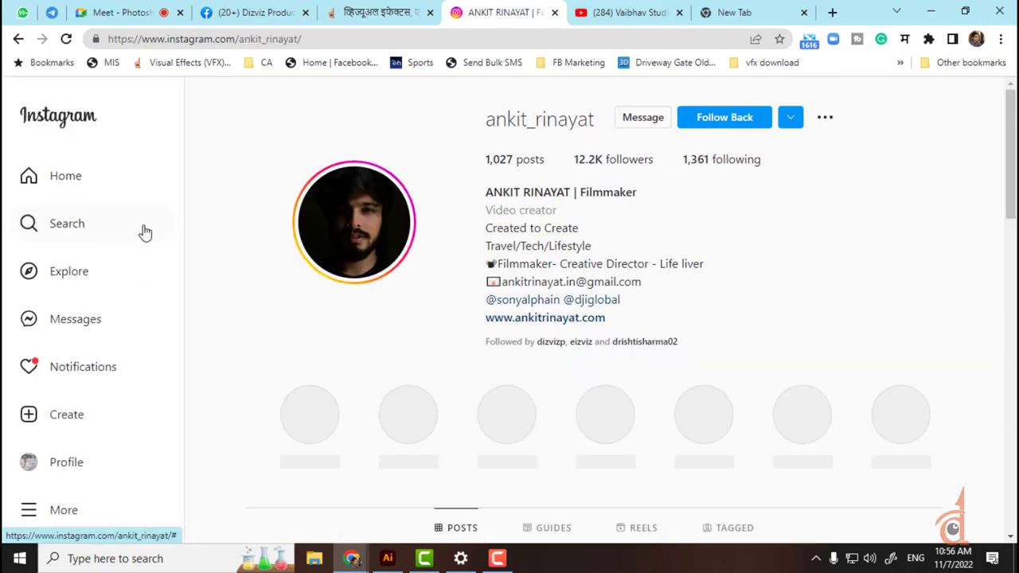
scroll(796, 295, down, 3)
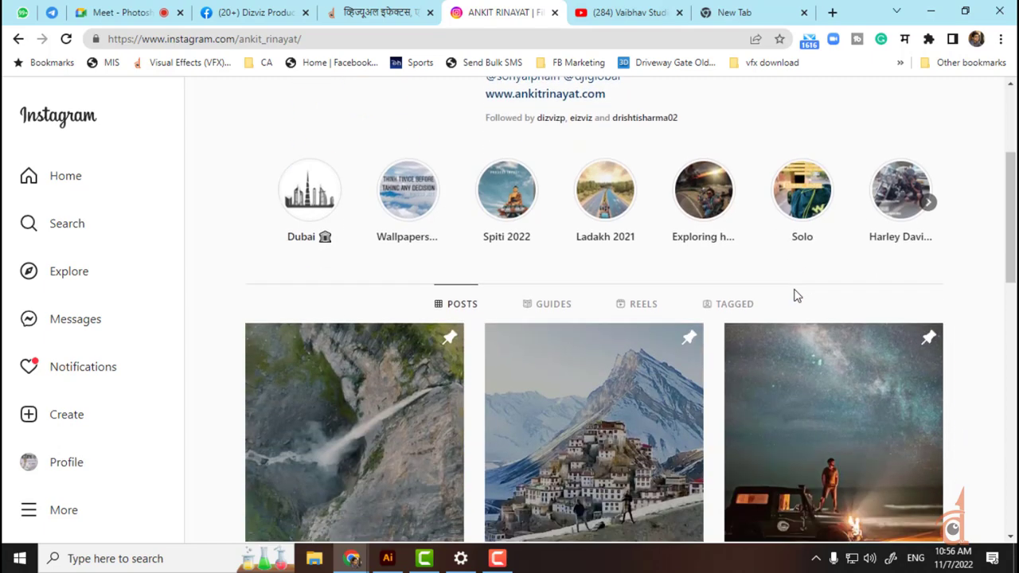
scroll(795, 295, down, 2)
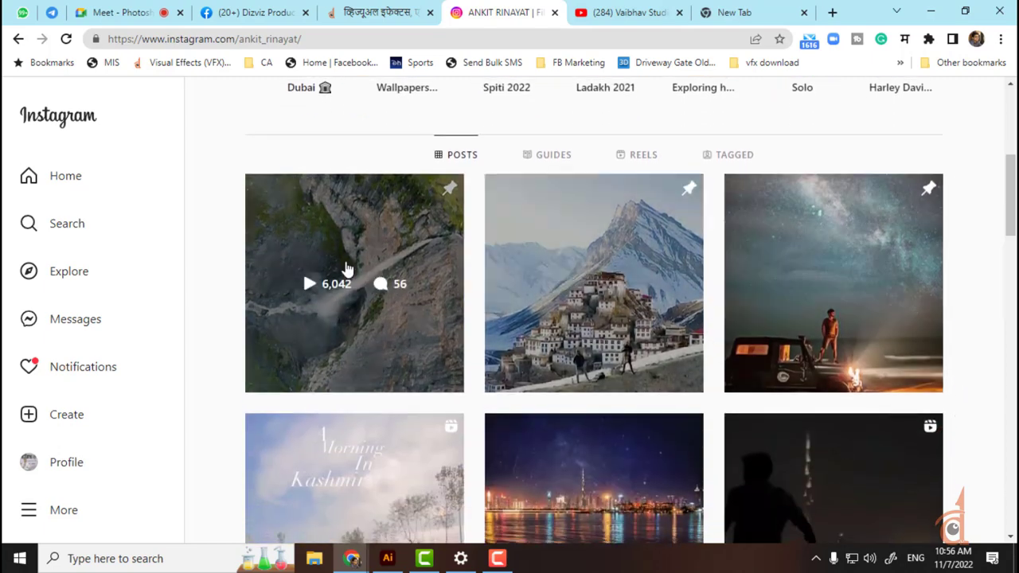
click(309, 291)
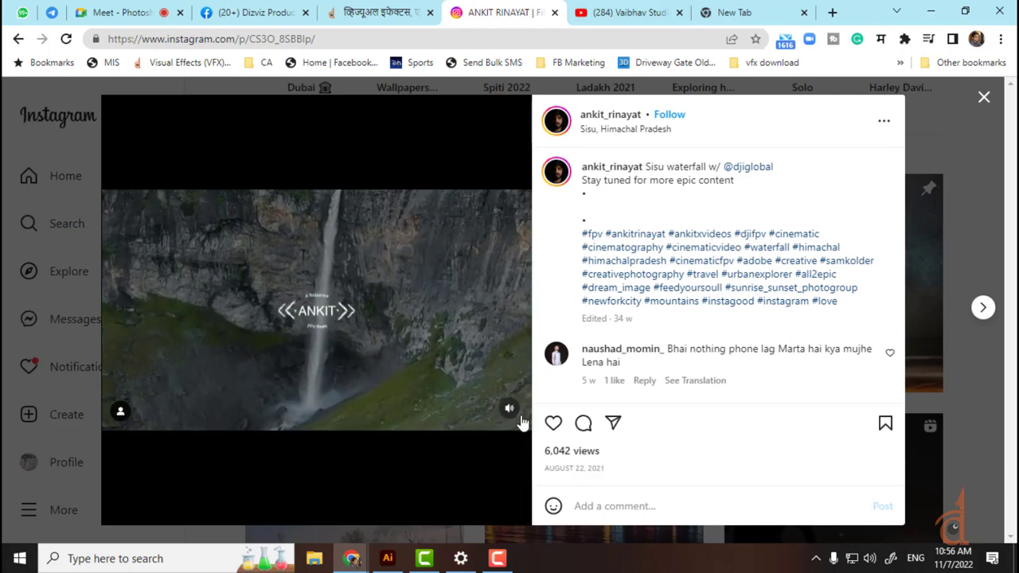
click(510, 411)
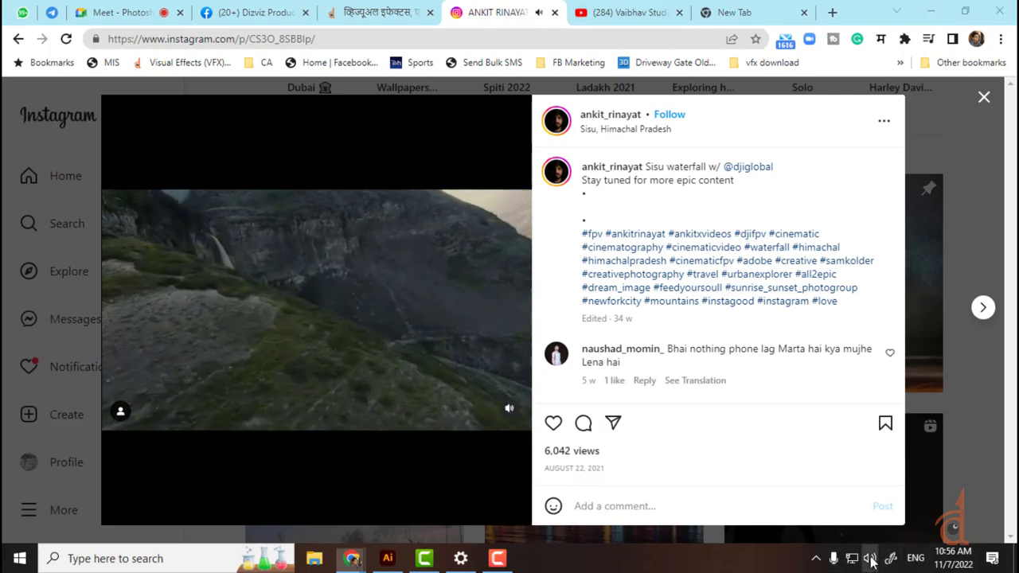
Step: Set the system volume to 39
click(869, 558)
click(850, 523)
mouse_move(861, 527)
mouse_down()
mouse_move(876, 531)
mouse_move(862, 531)
mouse_up()
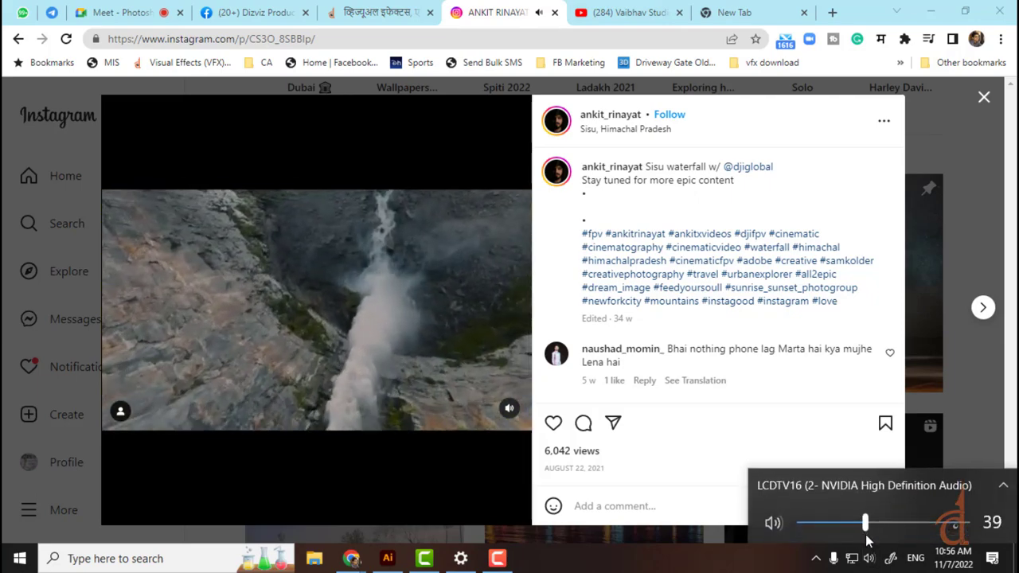
click(708, 569)
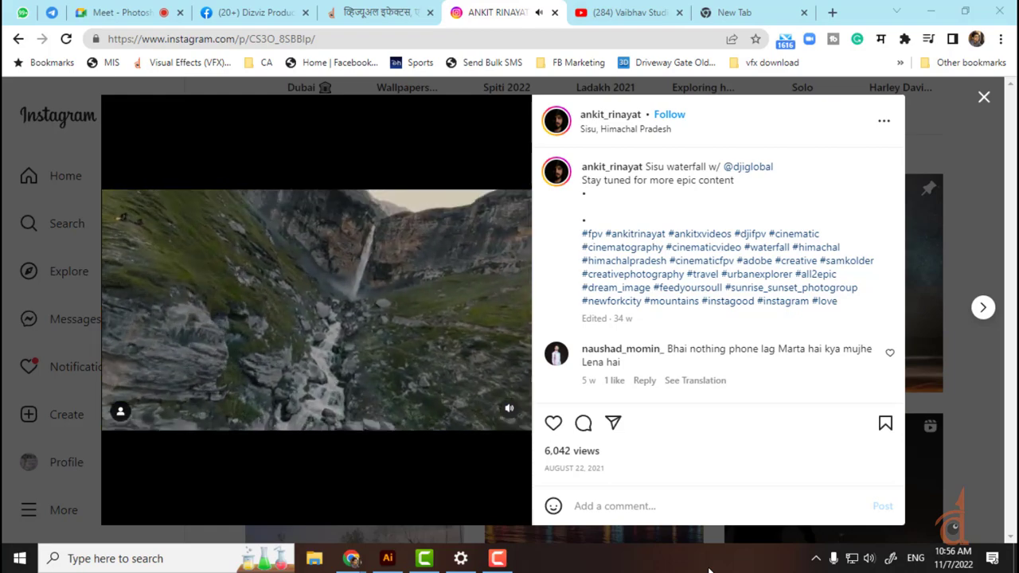
Step: Close the post, browse the profile's guides and reels, then return to the Dizviz Production Facebook page
click(984, 97)
click(555, 157)
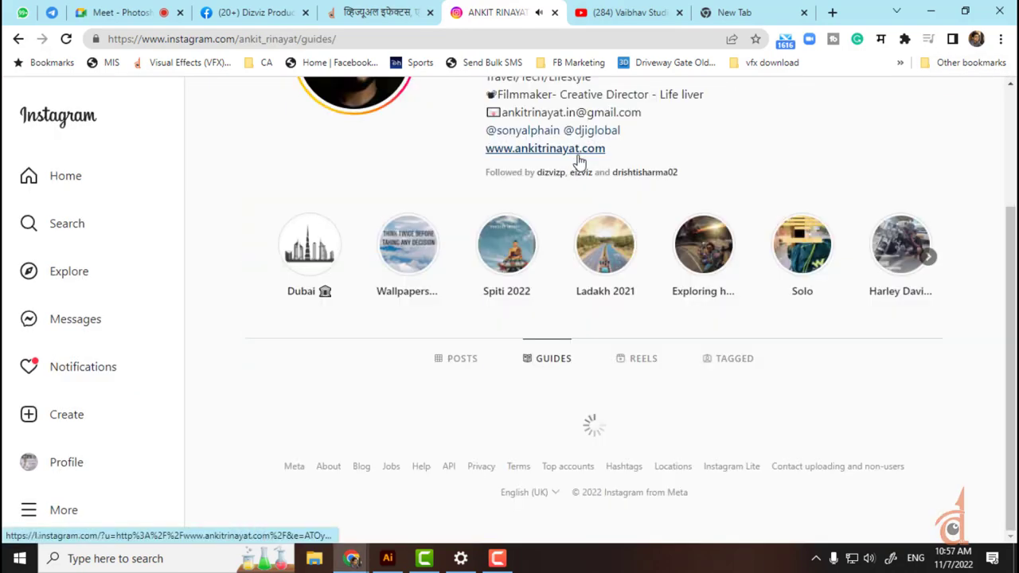
click(652, 211)
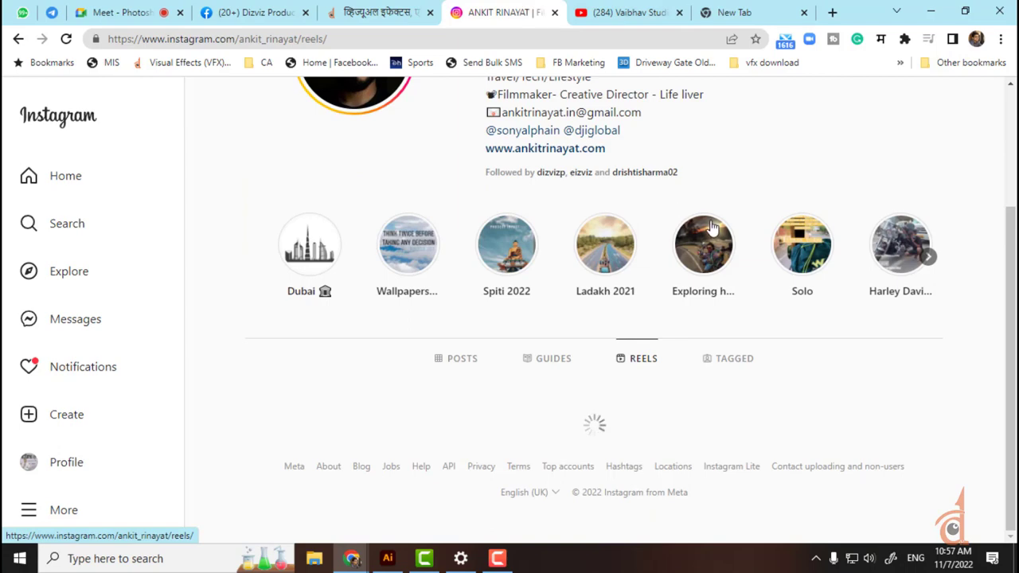
scroll(653, 261, down, 2)
scroll(649, 266, down, 4)
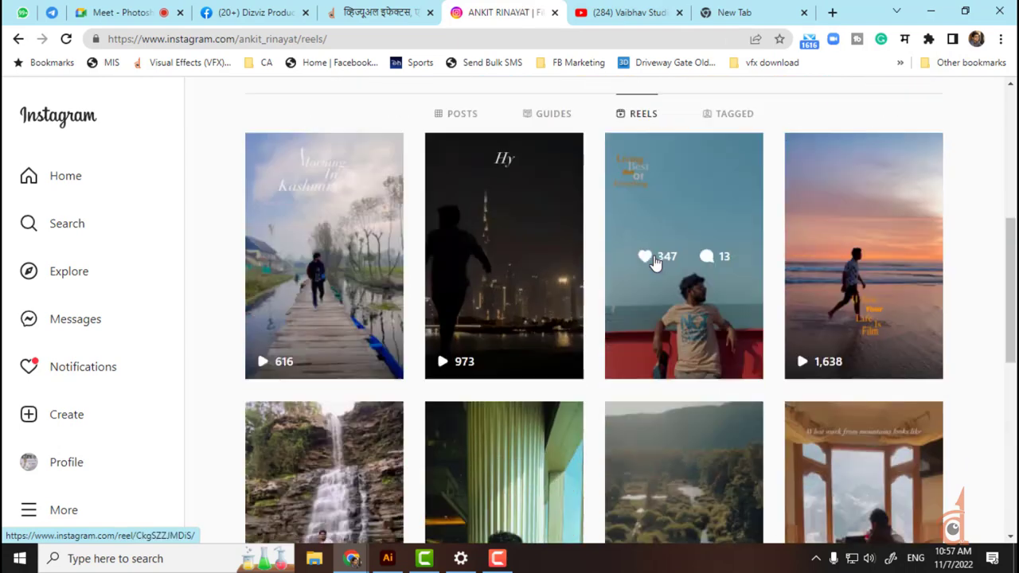
scroll(132, 238, up, 6)
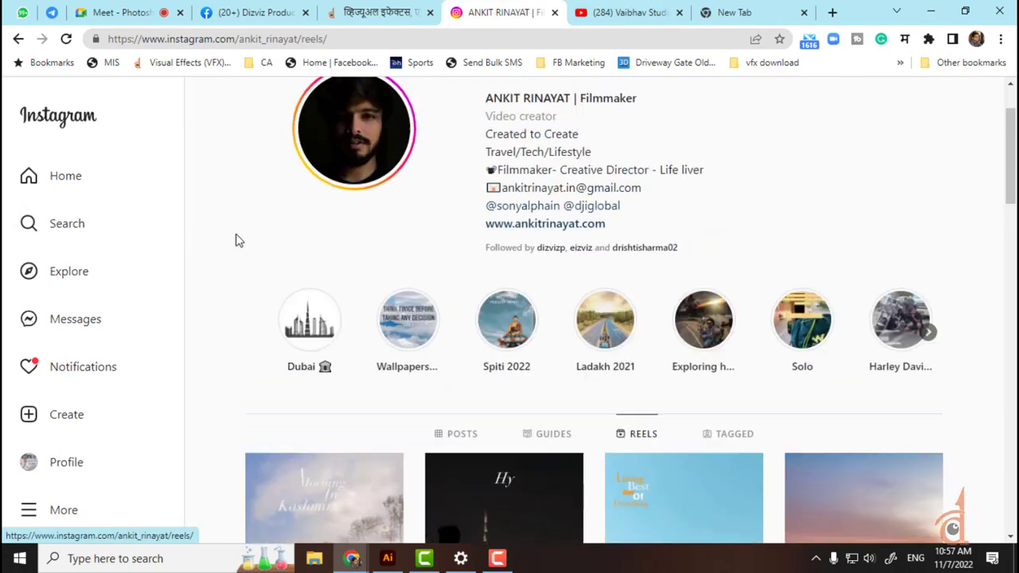
click(251, 12)
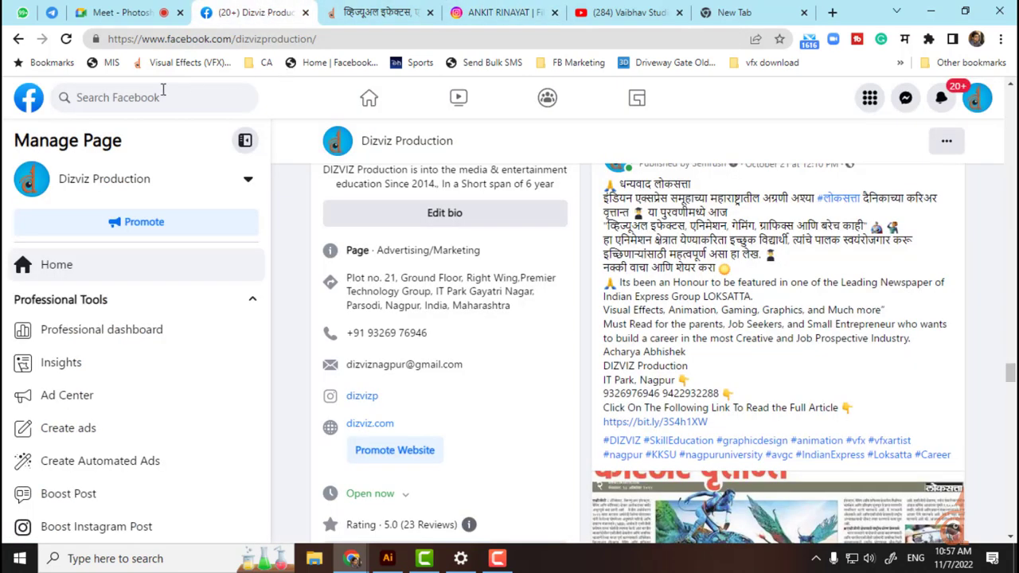
Step: Search Facebook for the person's full name and look over the results
click(145, 95)
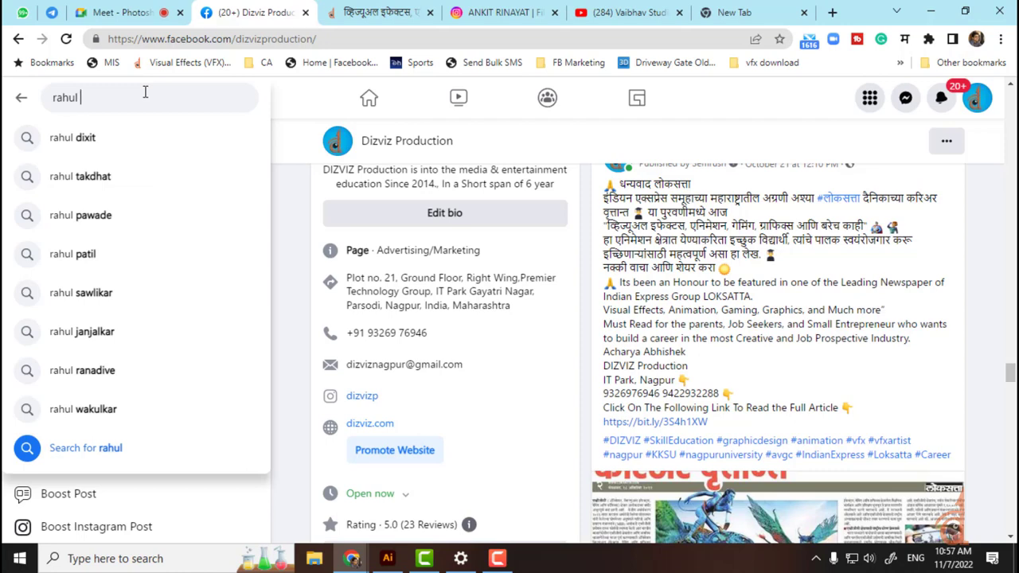
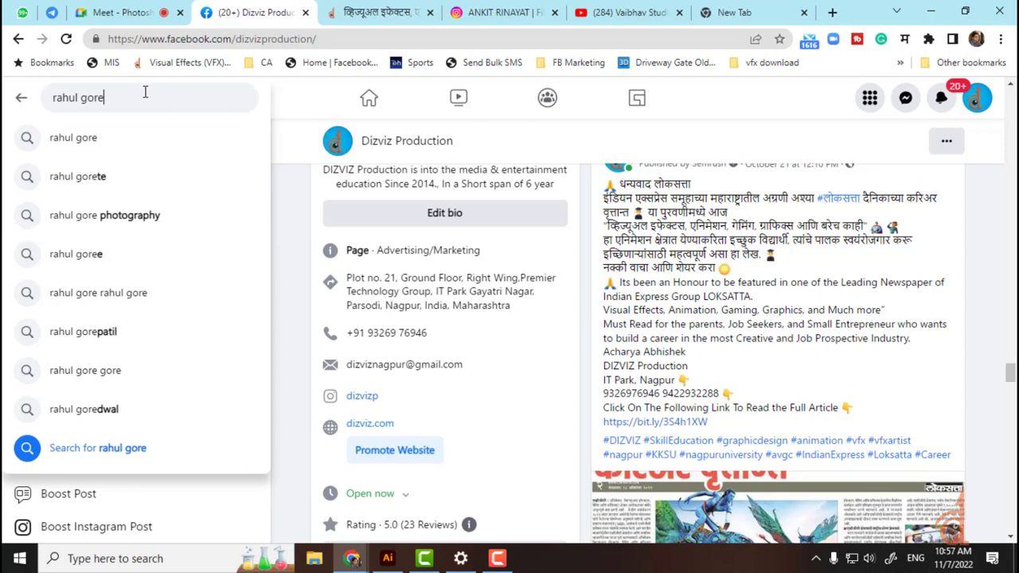
key(Return)
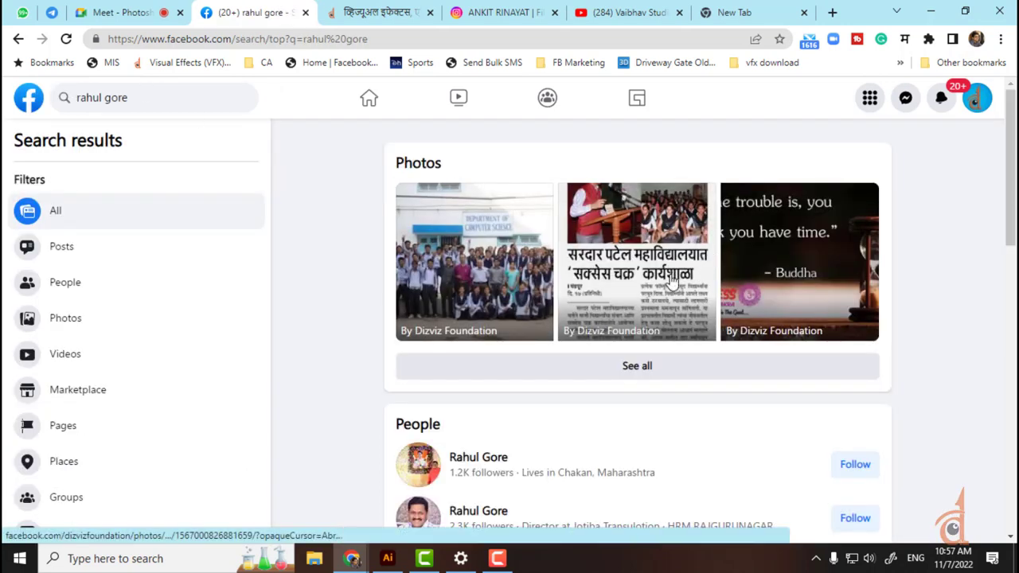
scroll(667, 288, down, 6)
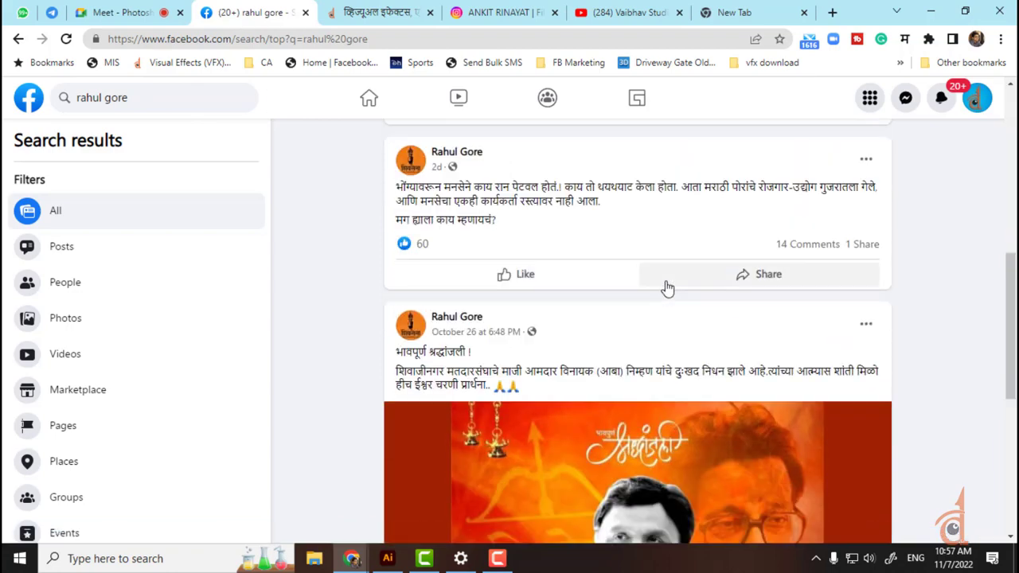
scroll(667, 288, up, 6)
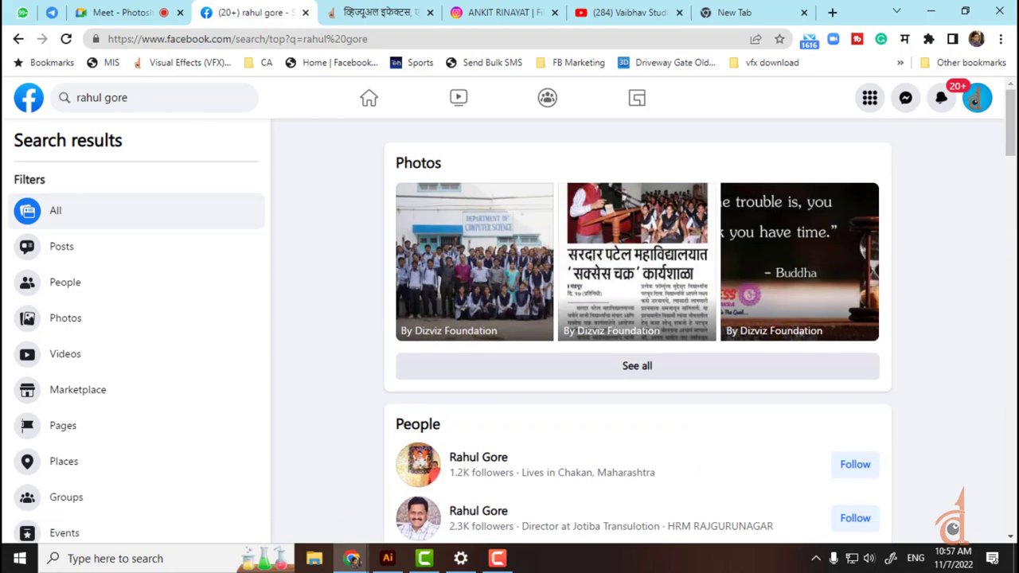
Step: Rerun the name search from the suggestion and switch from the Dizviz page to the personal profile
click(165, 98)
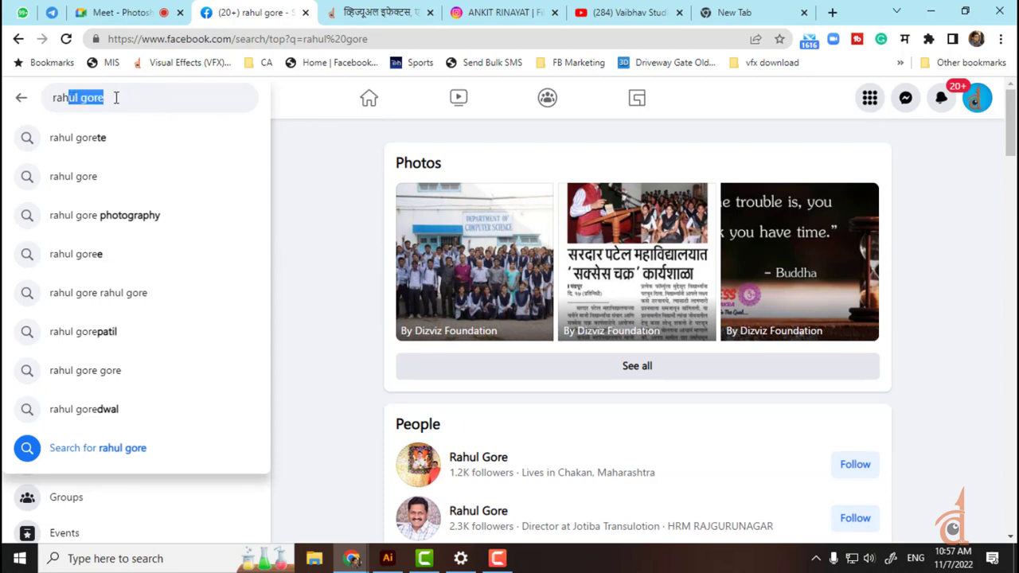
key(BackSpace)
key(BackSpace)
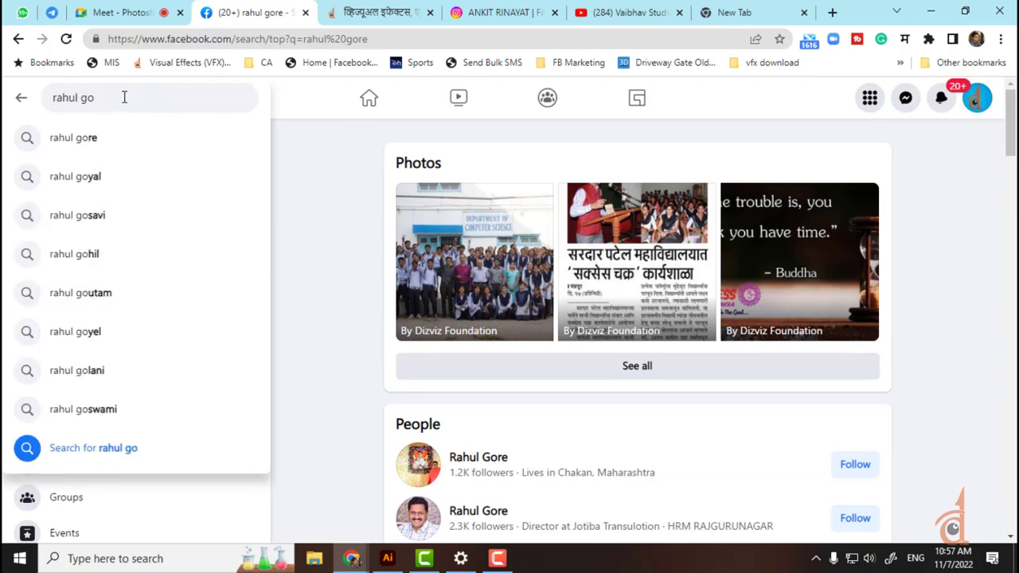
click(96, 137)
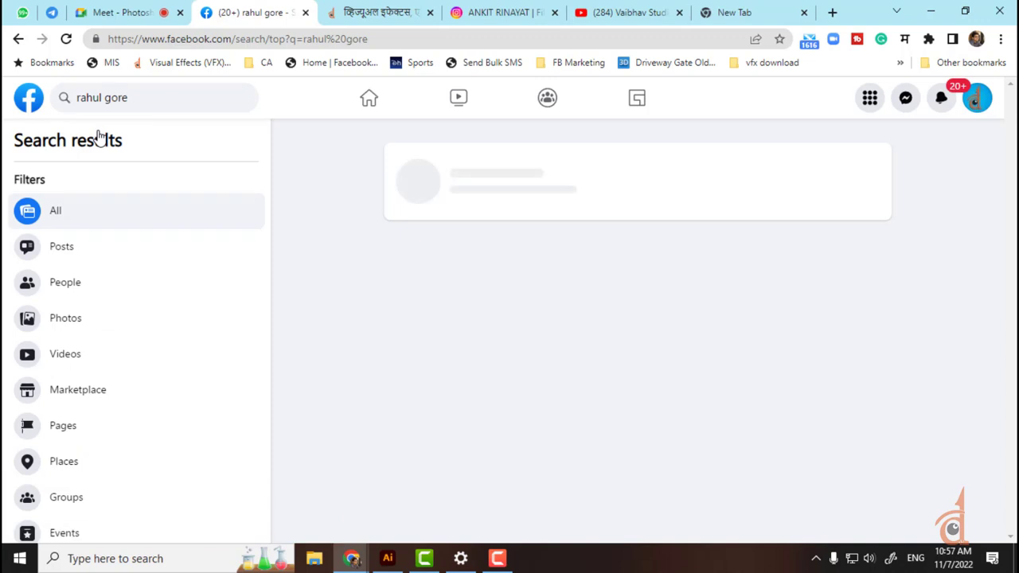
scroll(705, 466, down, 1)
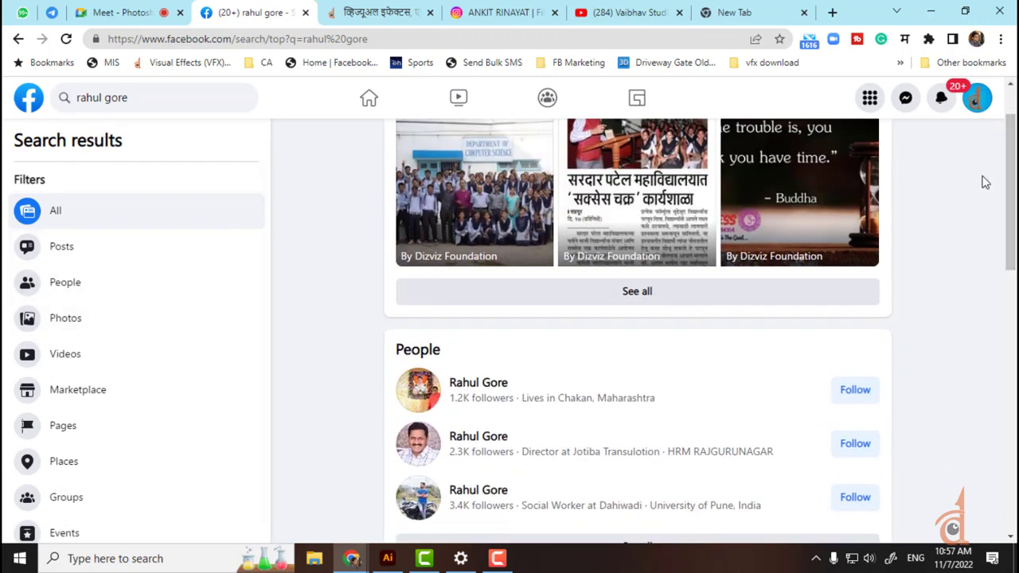
click(972, 117)
click(961, 151)
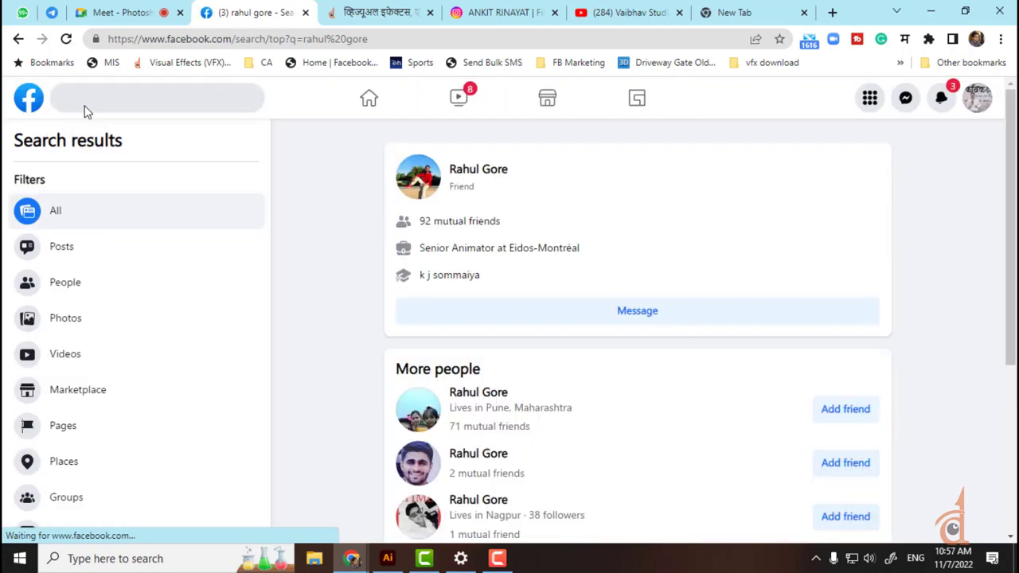
Step: Replace the old query with the friend's name and open his profile from the suggestions
click(83, 98)
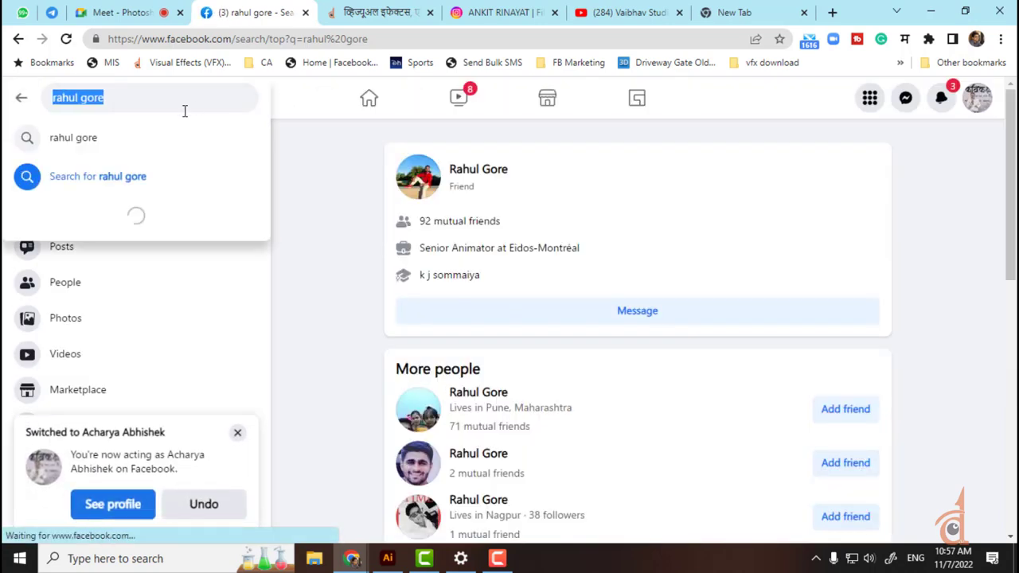
key(BackSpace)
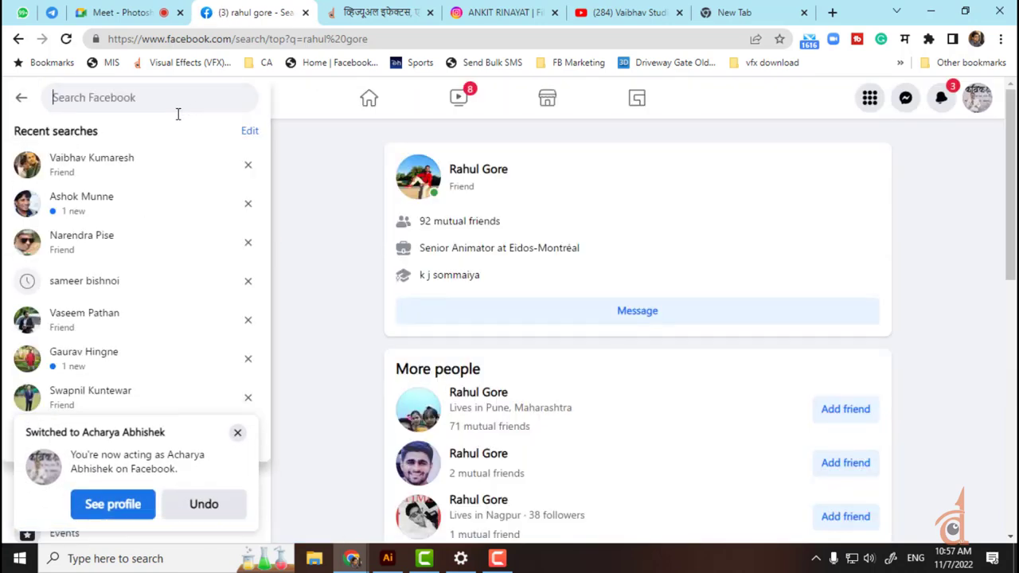
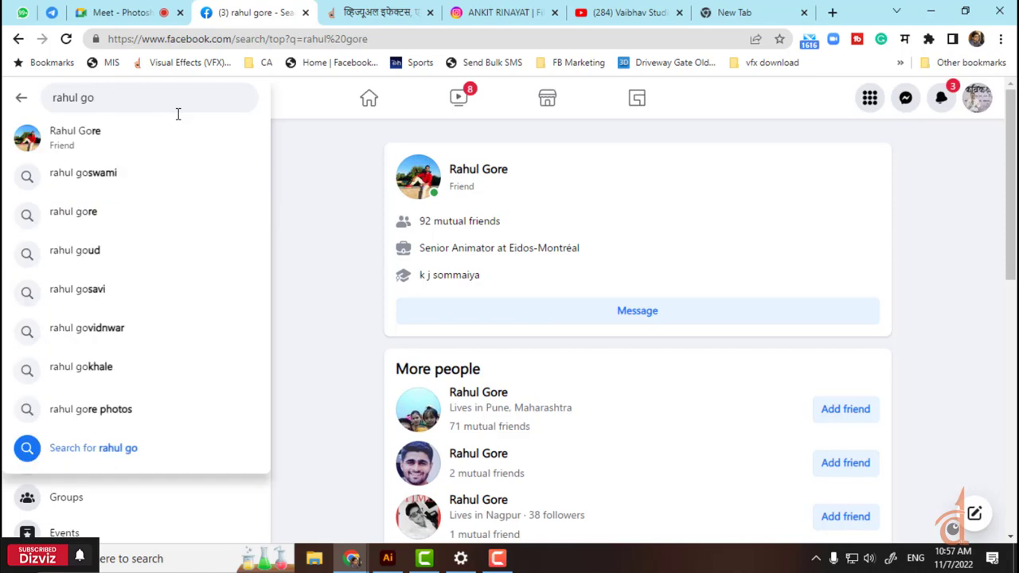
click(122, 141)
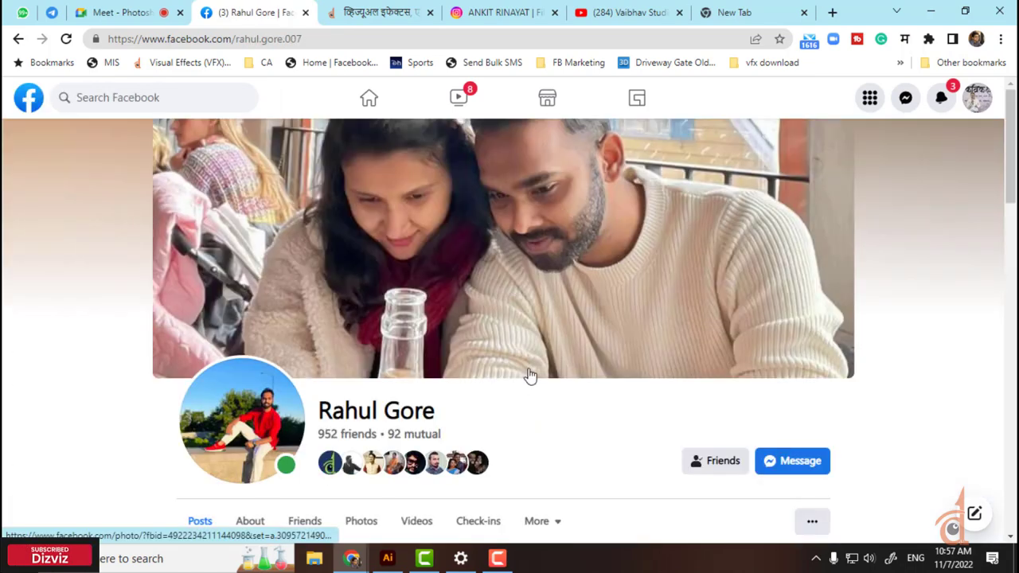
Step: Scroll down the senior animator's timeline past his Dolittle shot video post
scroll(530, 359, down, 15)
scroll(729, 379, down, 5)
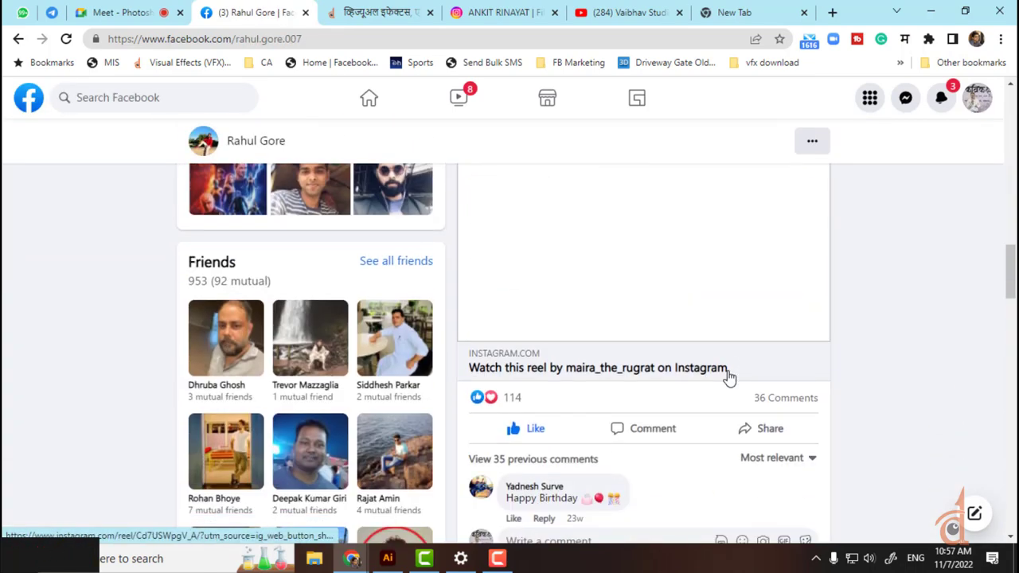
scroll(833, 420, down, 10)
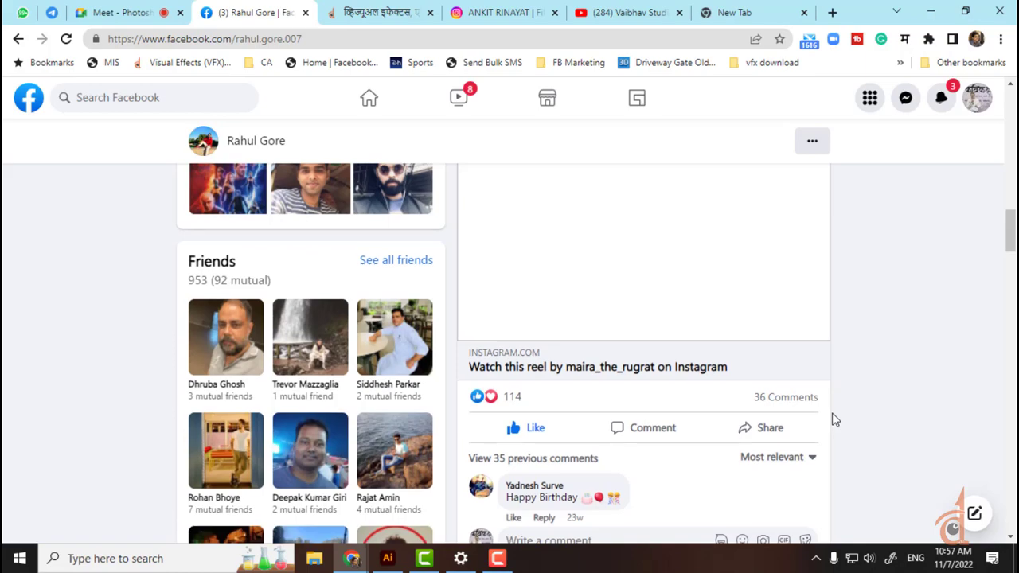
scroll(833, 419, down, 10)
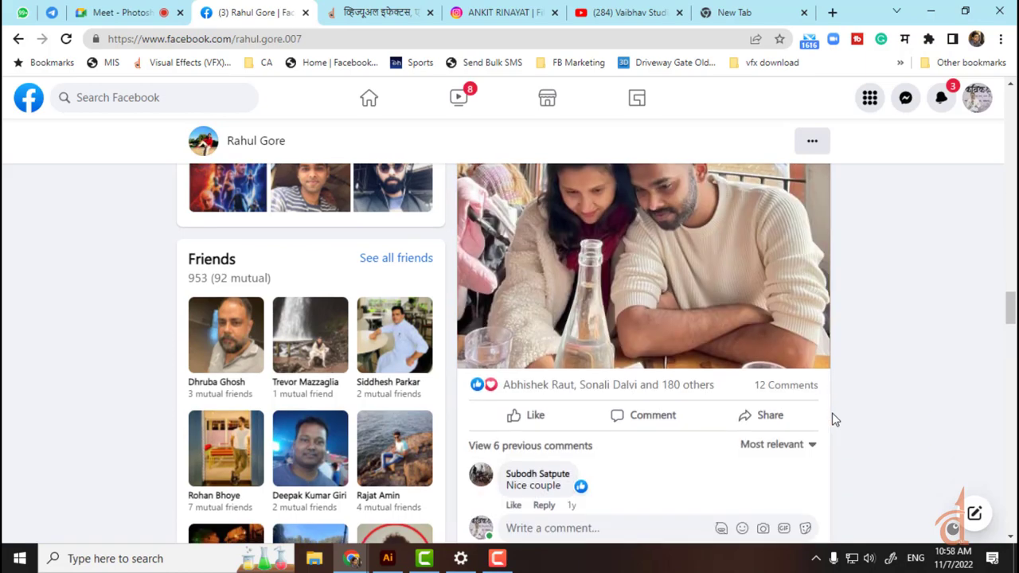
scroll(833, 419, down, 10)
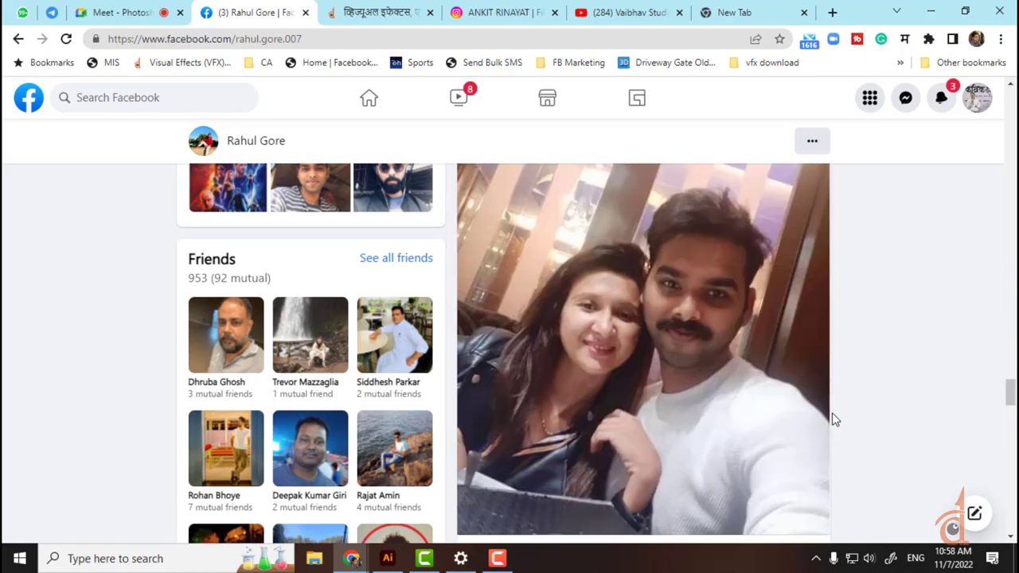
scroll(833, 419, down, 5)
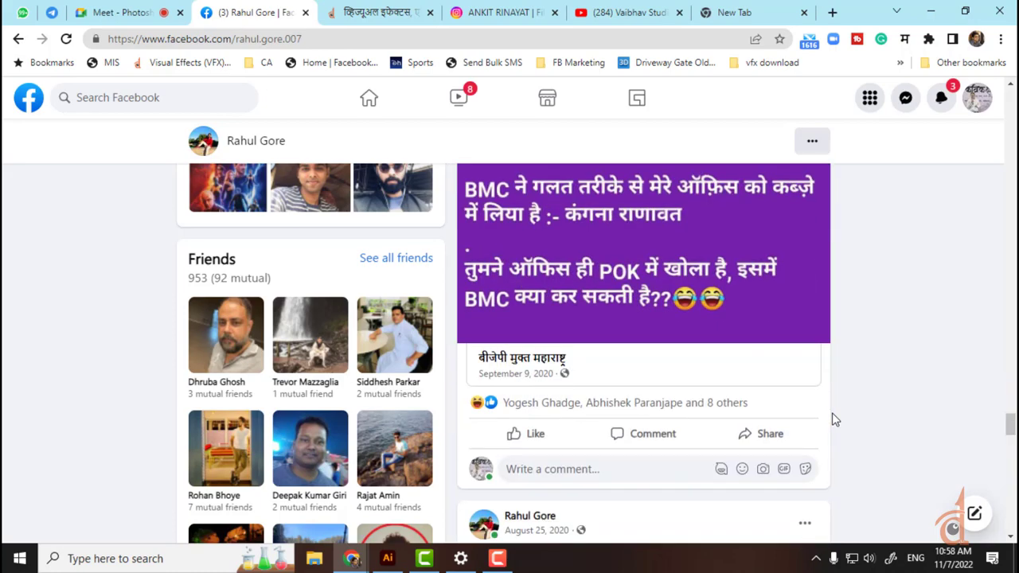
scroll(833, 419, up, 5)
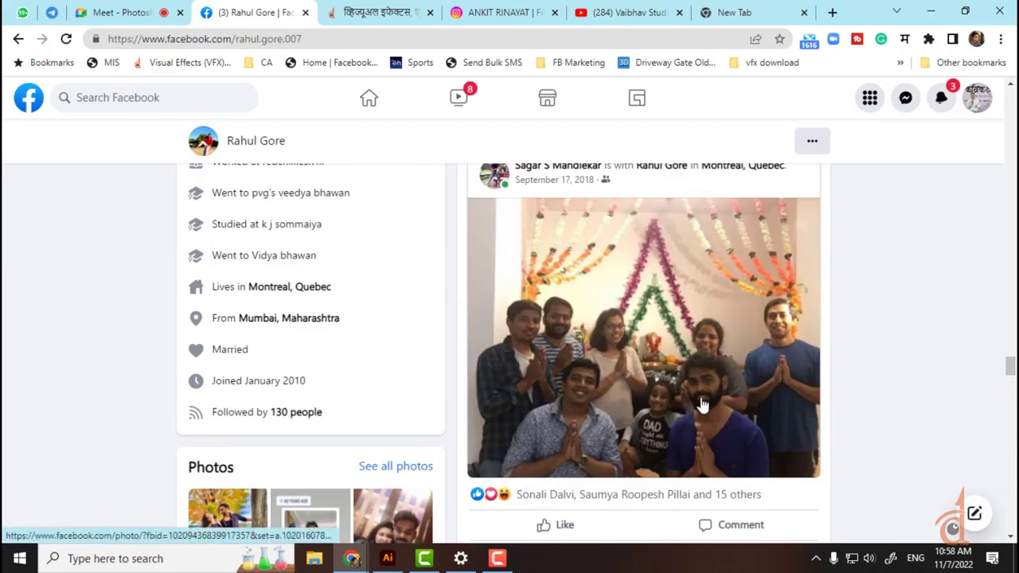
scroll(573, 406, down, 10)
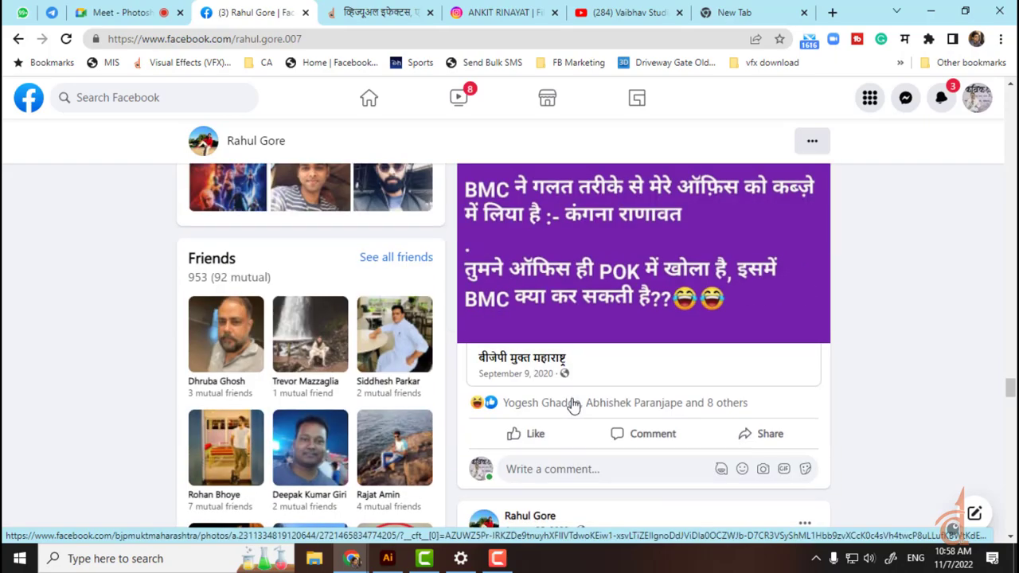
scroll(573, 406, down, 10)
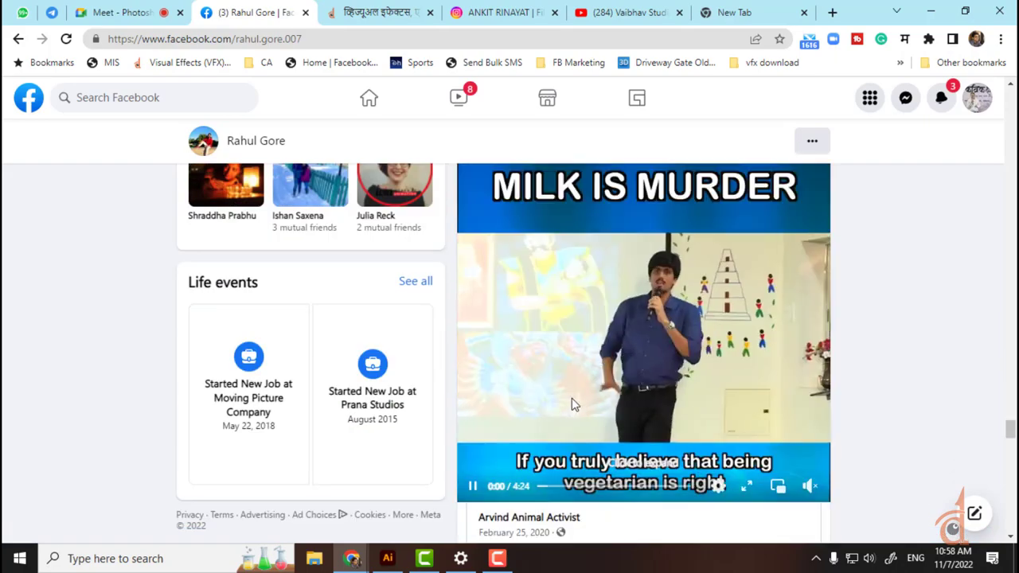
scroll(571, 404, down, 10)
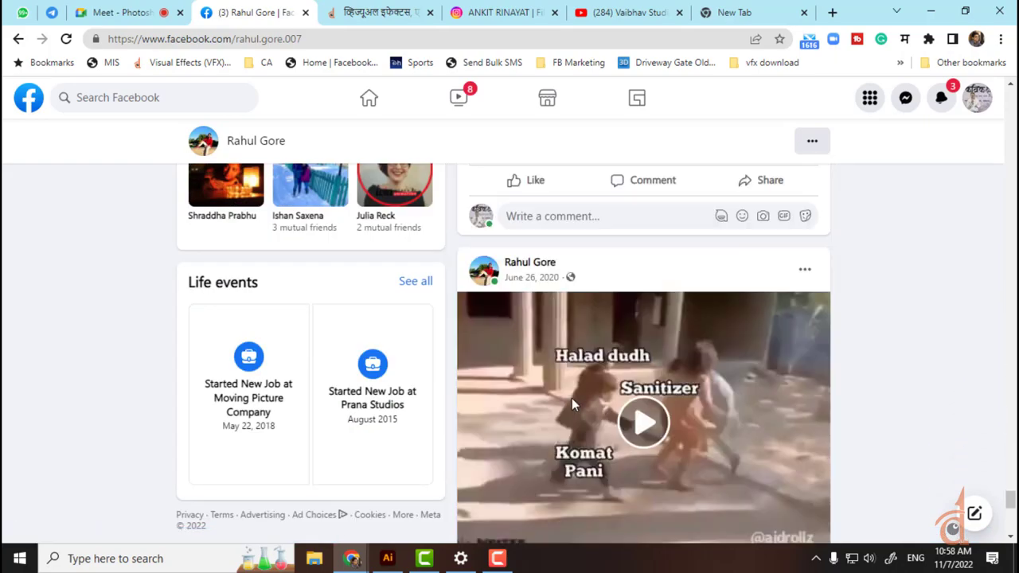
scroll(572, 405, down, 10)
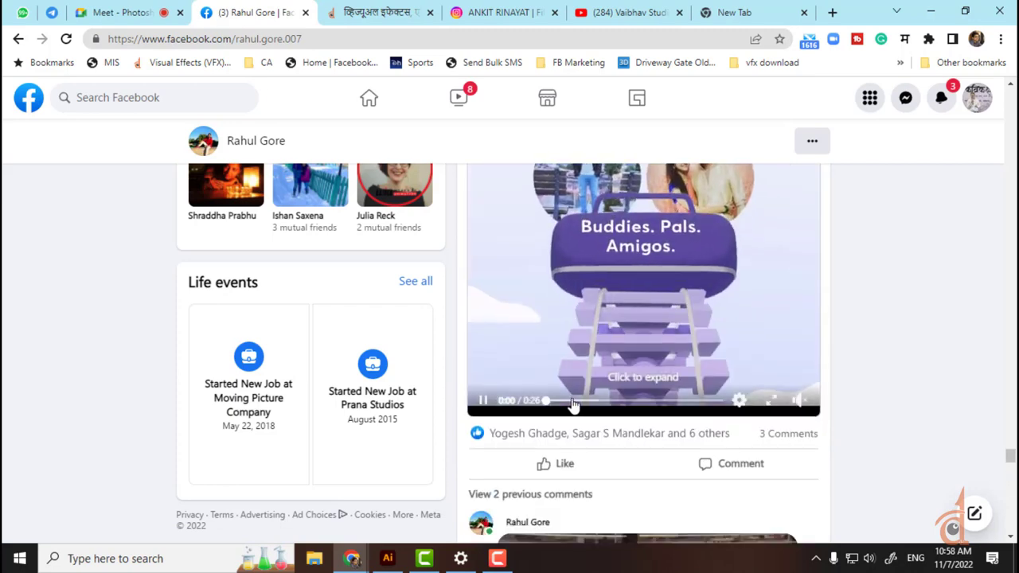
scroll(572, 405, down, 10)
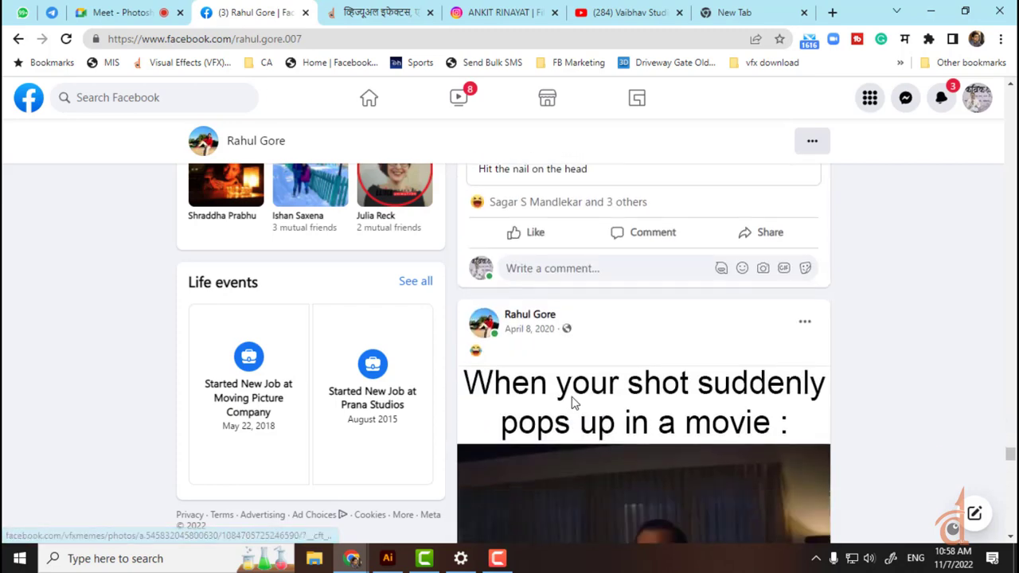
scroll(572, 404, down, 10)
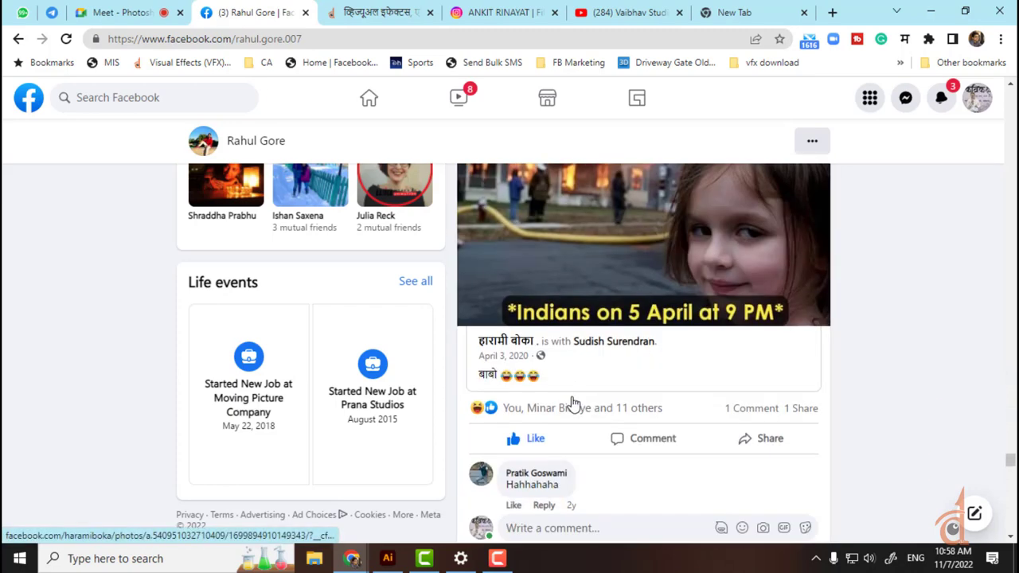
scroll(571, 404, up, 4)
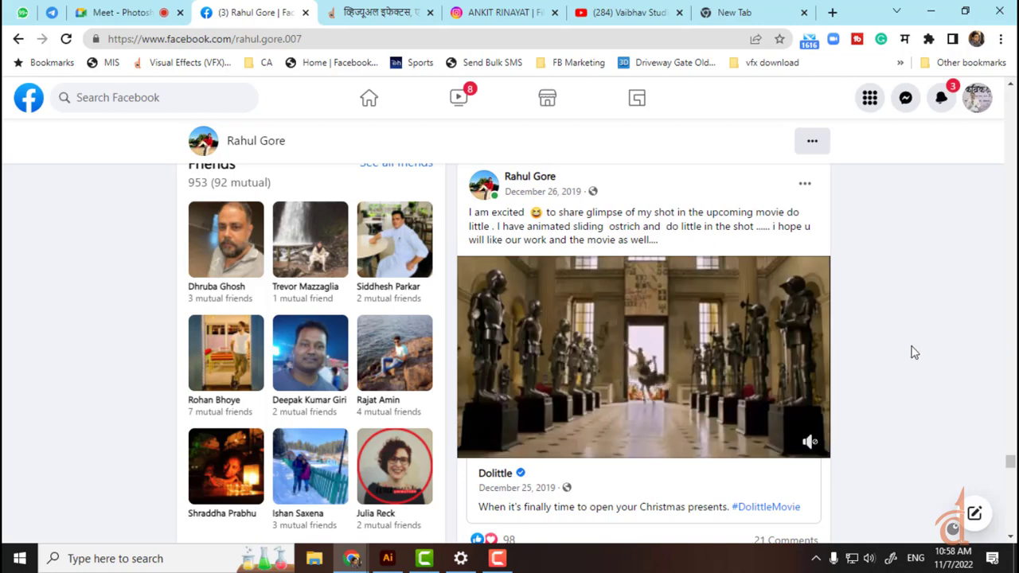
mouse_move(734, 401)
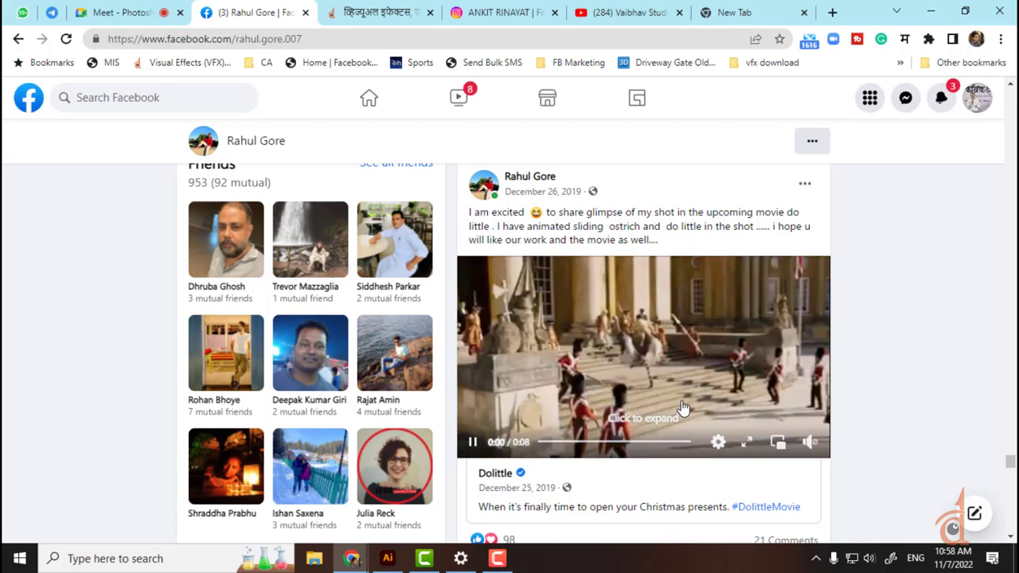
scroll(668, 406, down, 5)
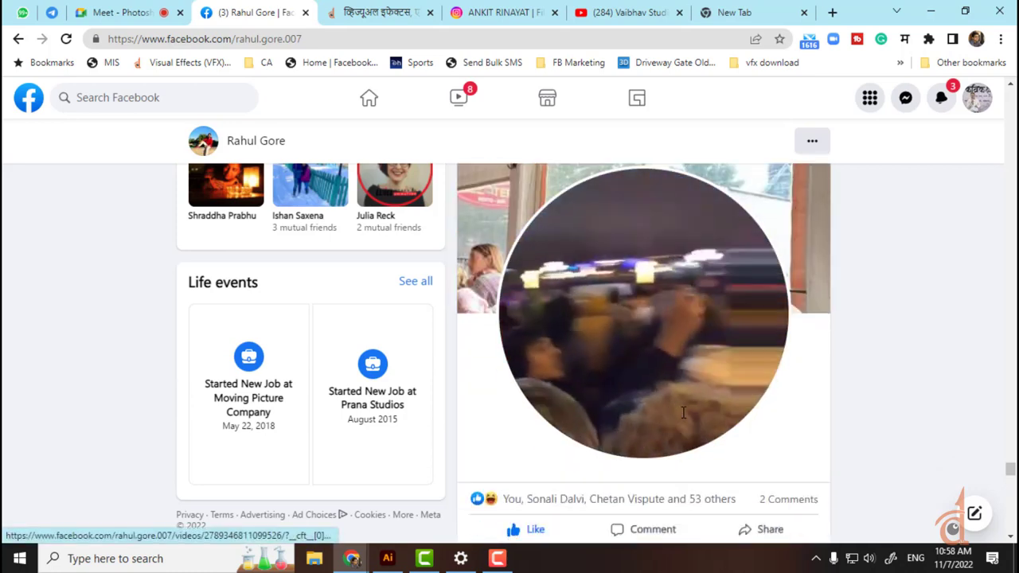
scroll(684, 419, down, 5)
scroll(683, 418, down, 5)
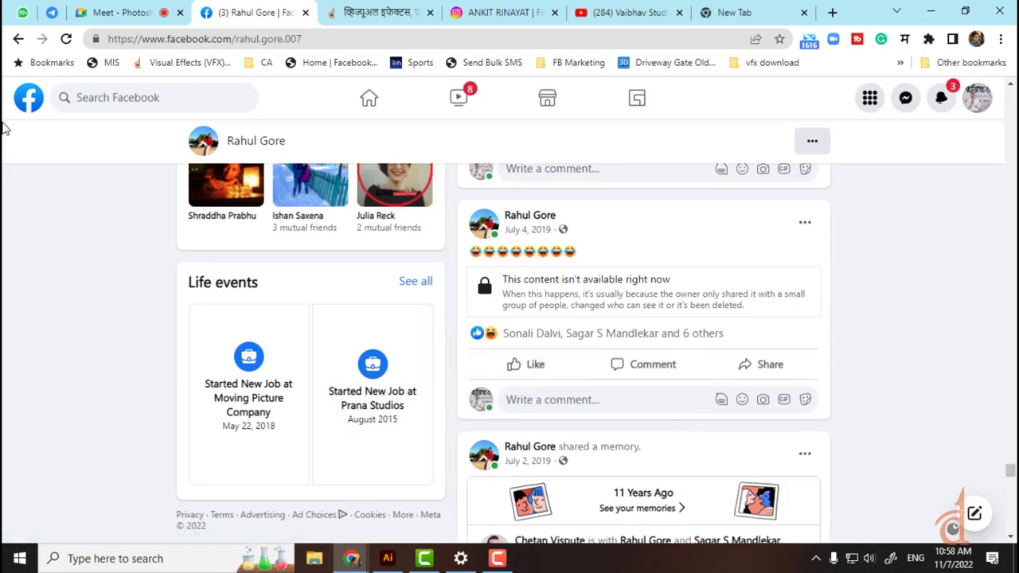
click(121, 104)
Step: Search for the texture-artist friend by name, open his profile, and scroll to his intro
text(sagar)
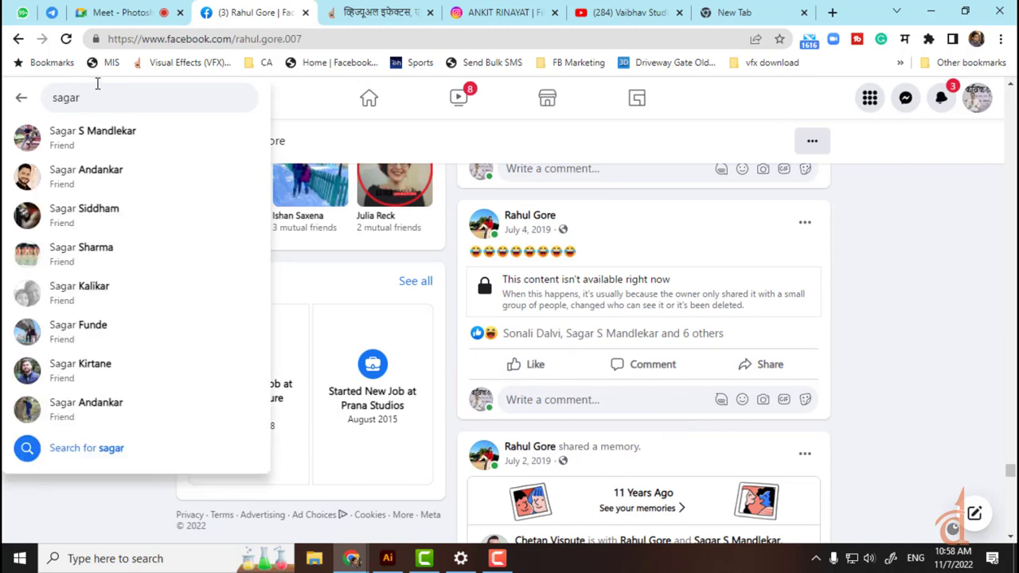
key(BackSpace)
key(BackSpace)
key(BackSpace)
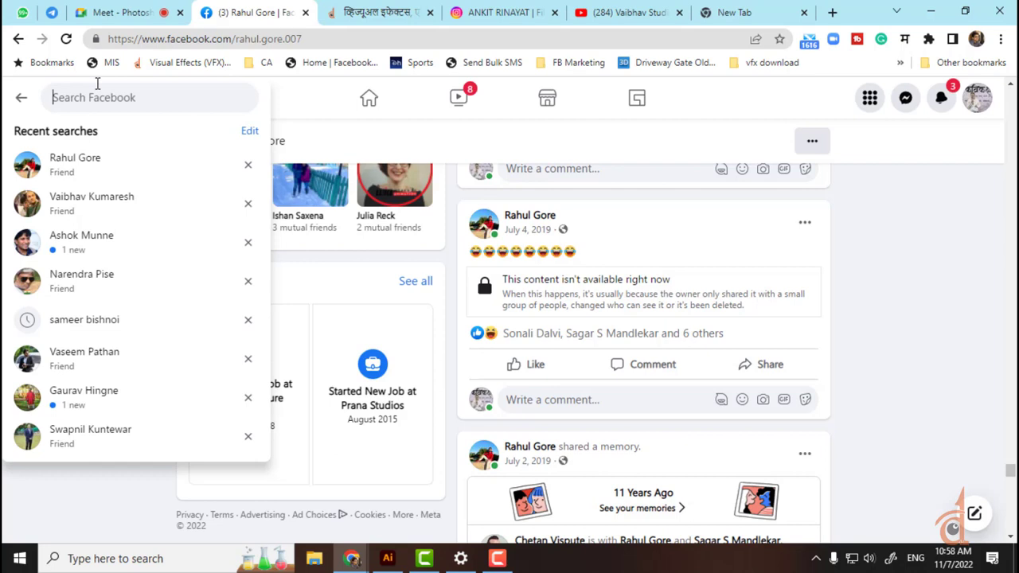
text(nikhilesh)
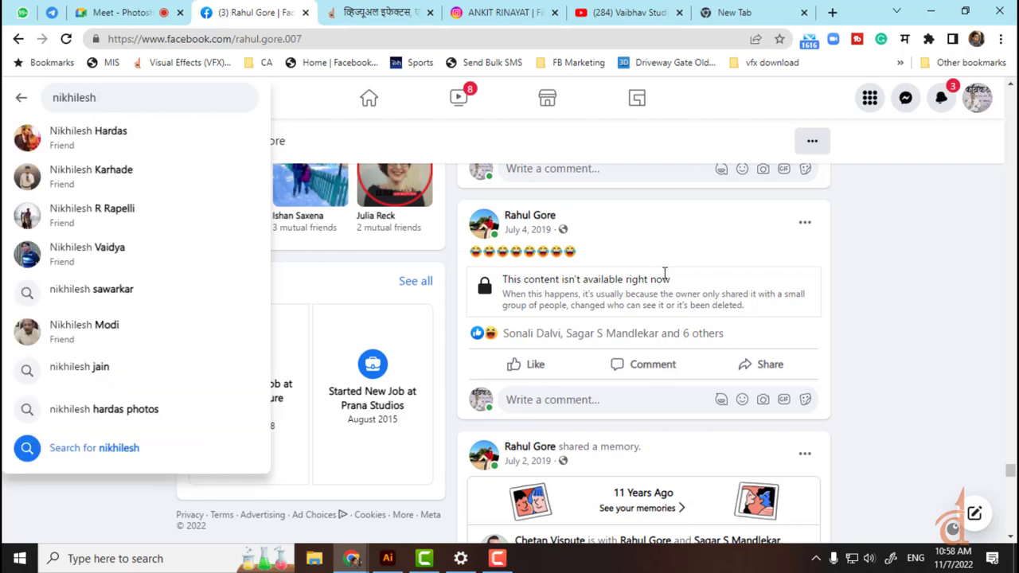
key(Down)
key(Return)
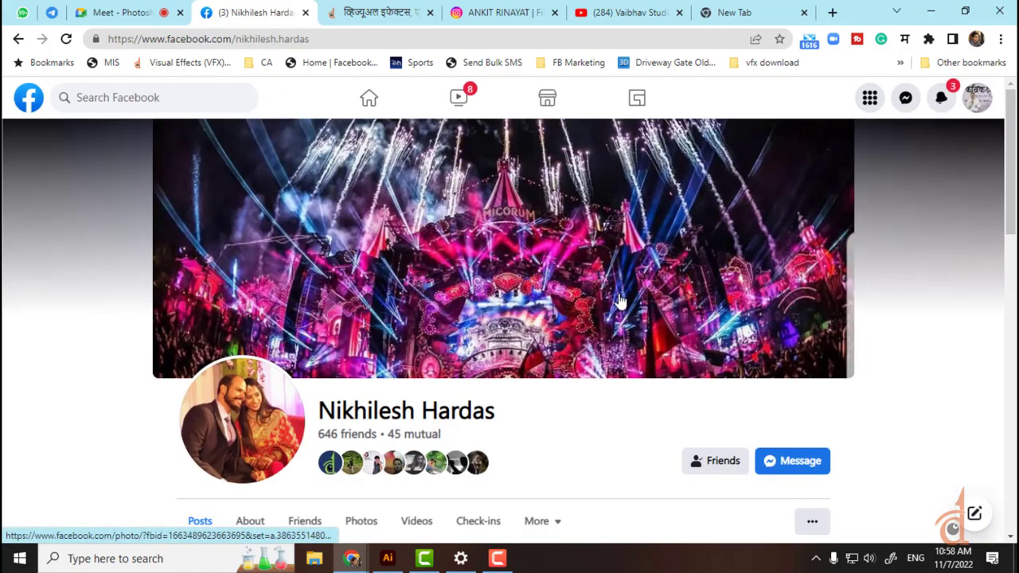
scroll(602, 297, down, 10)
scroll(602, 298, down, 10)
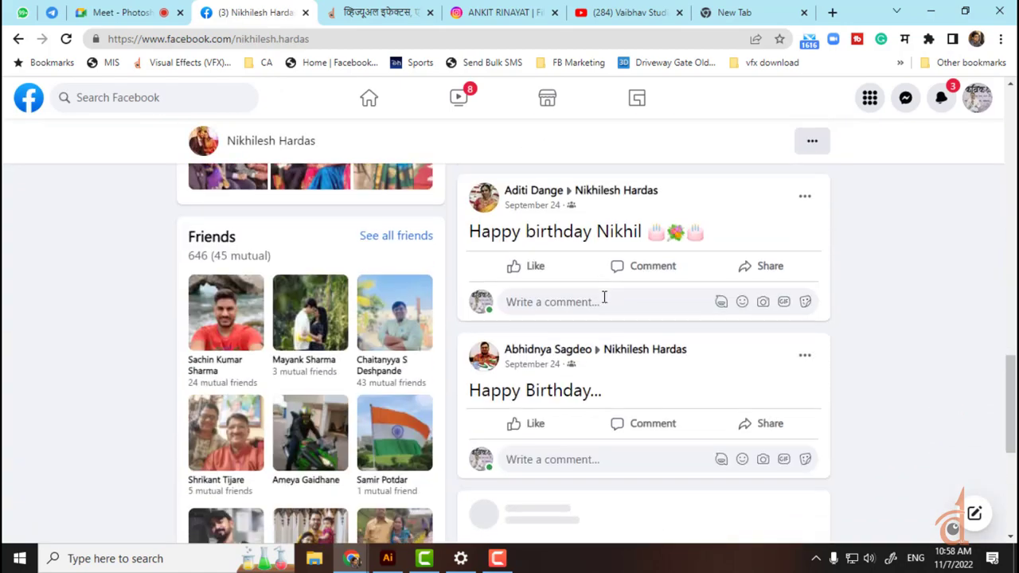
scroll(600, 302, up, 3)
scroll(136, 313, up, 6)
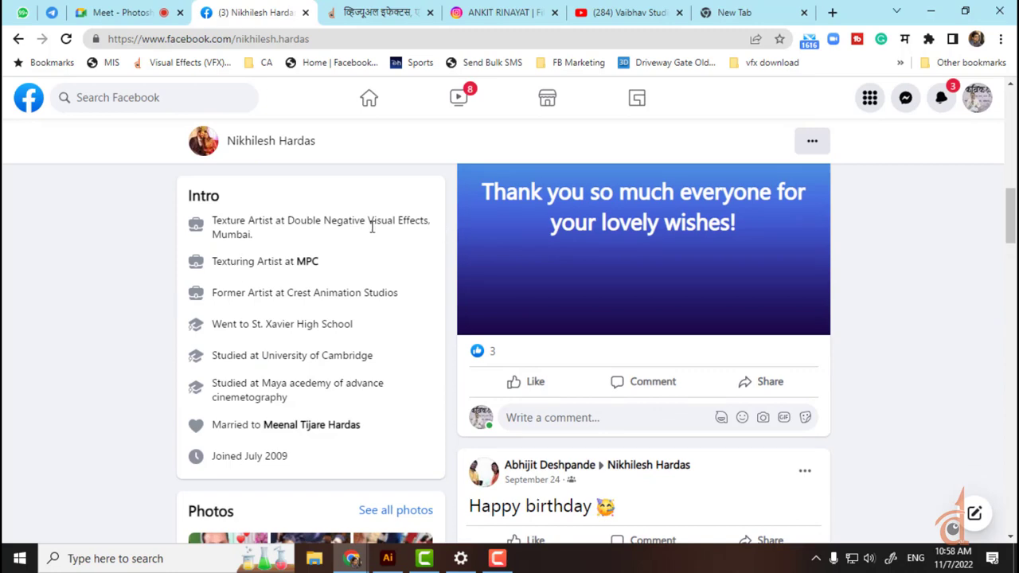
scroll(371, 227, up, 5)
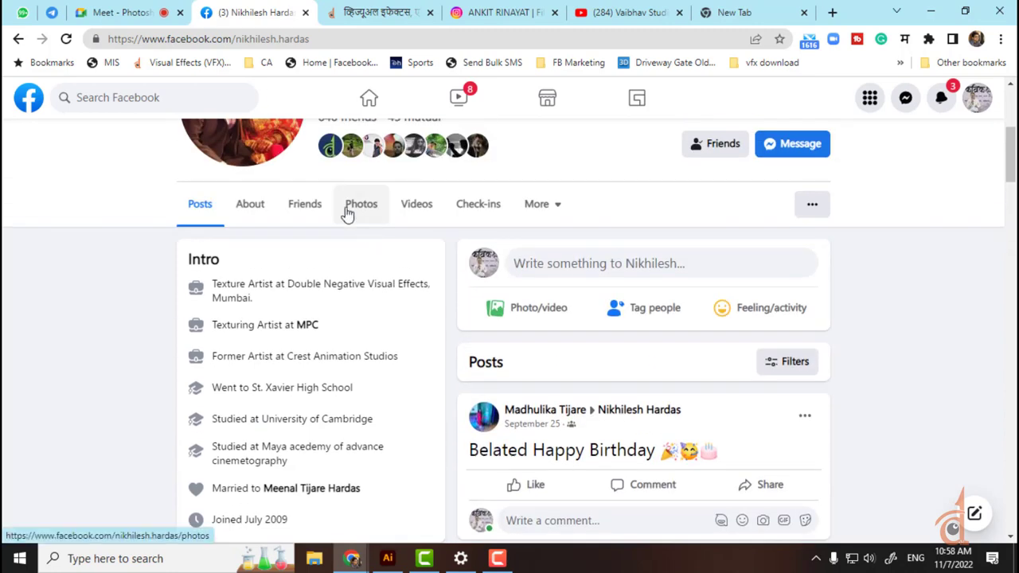
Step: Filter the friend's photos to his uploads and page through the Rings of Power credit images
click(350, 215)
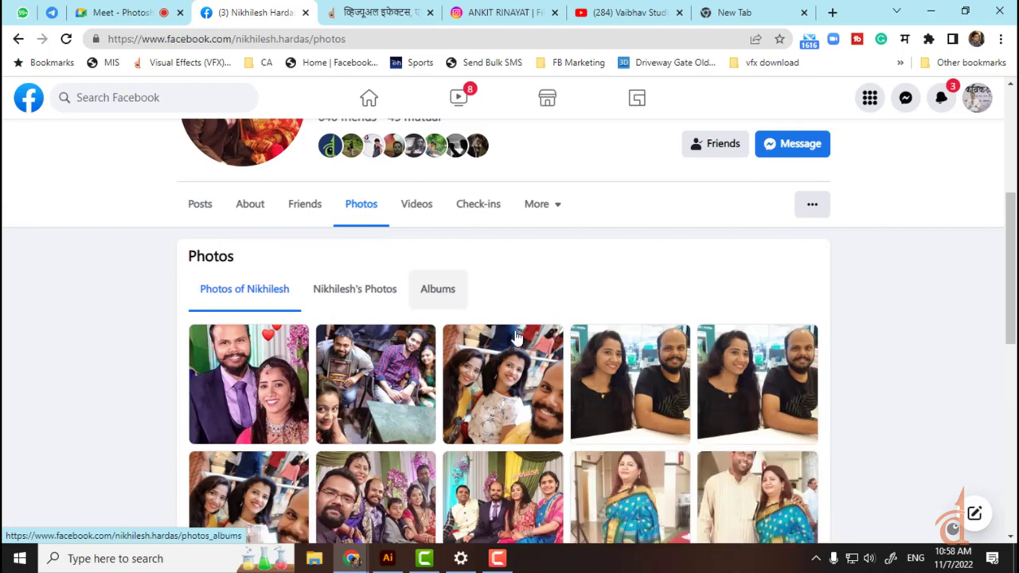
click(368, 285)
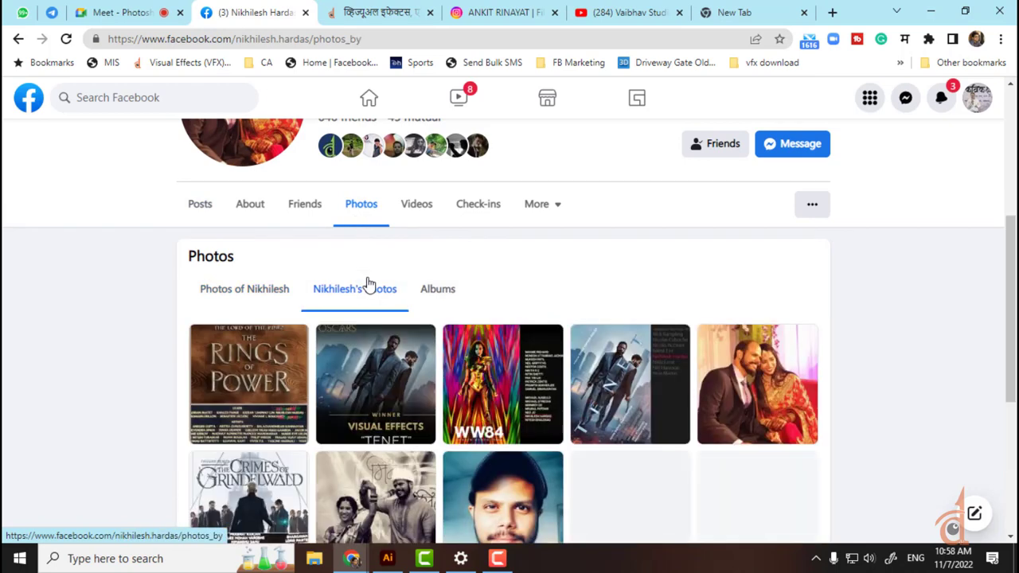
click(295, 388)
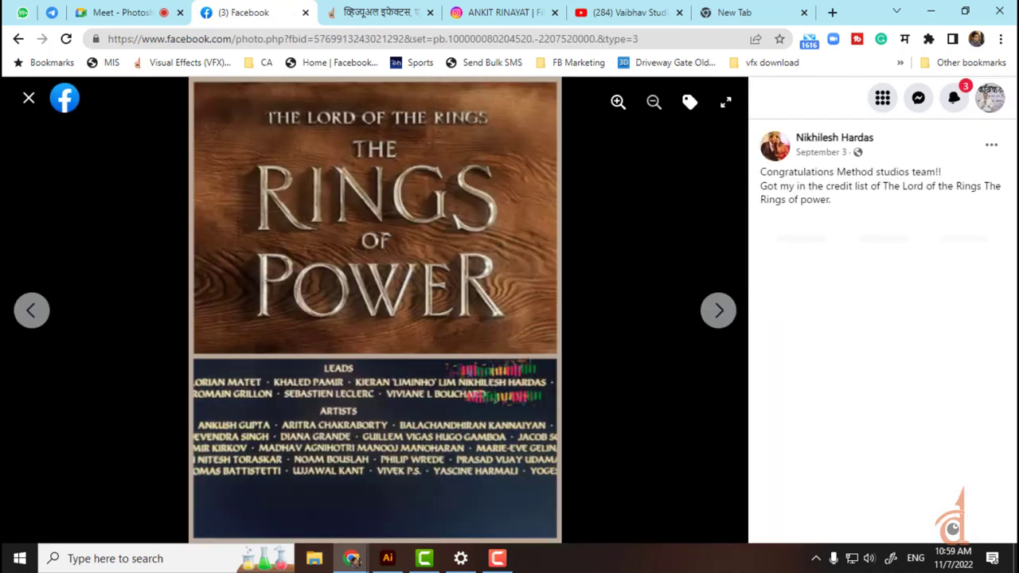
key(Right)
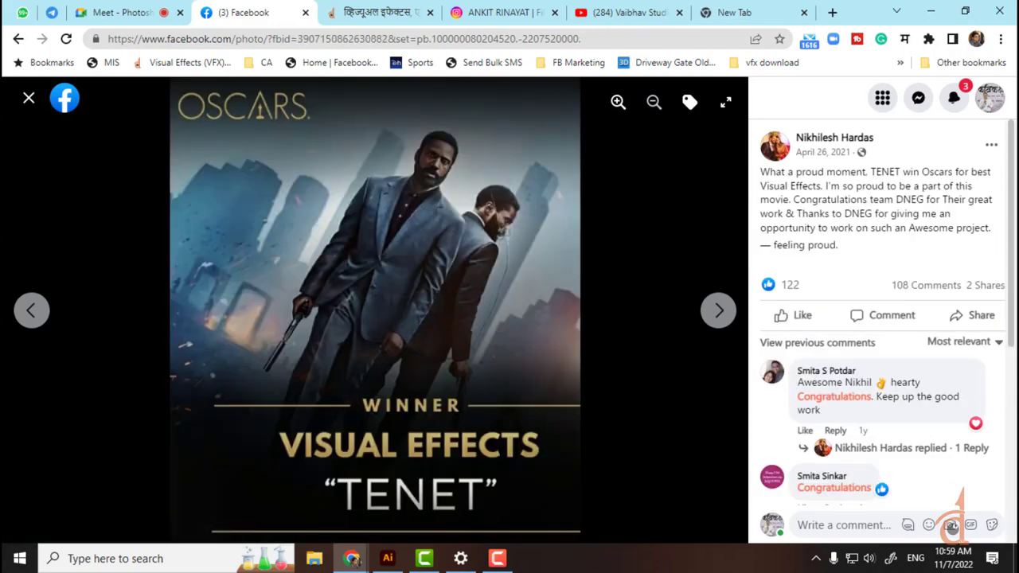
key(Right)
key(Left)
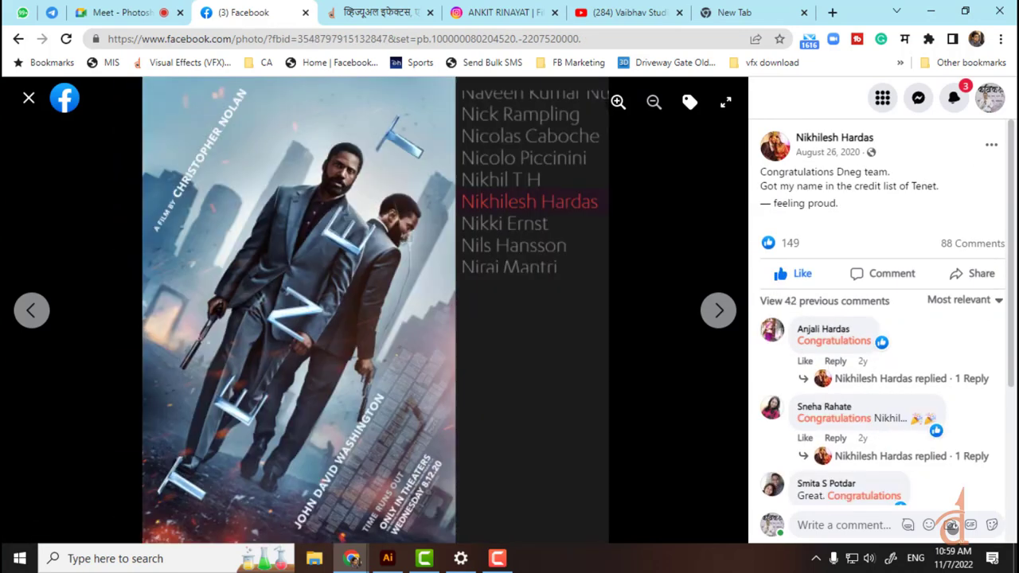
key(Left)
key(Escape)
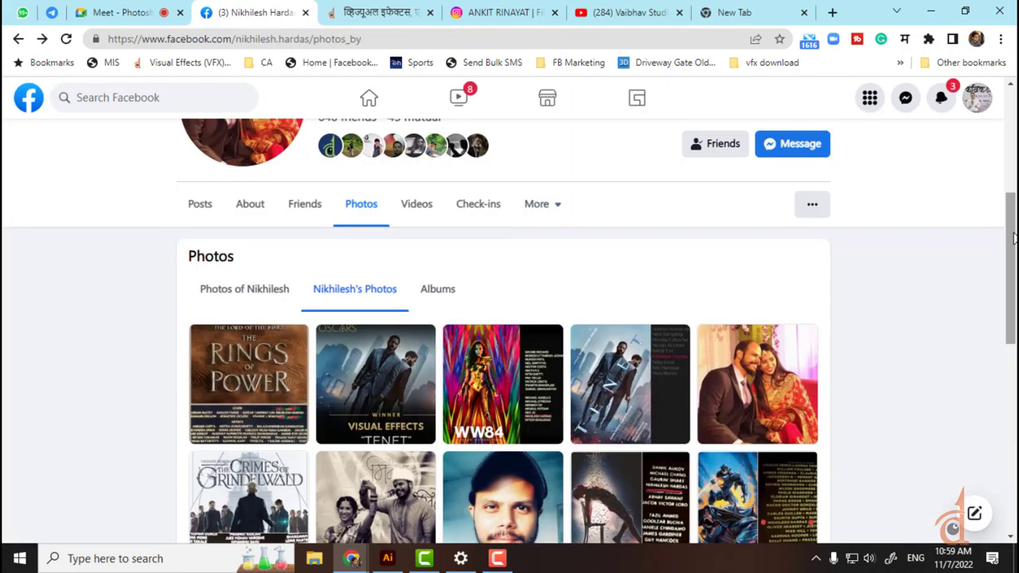
Step: View the Deadpool 2 and Pacific Rim Uprising credit photos, then return to the profile top
scroll(641, 241, down, 2)
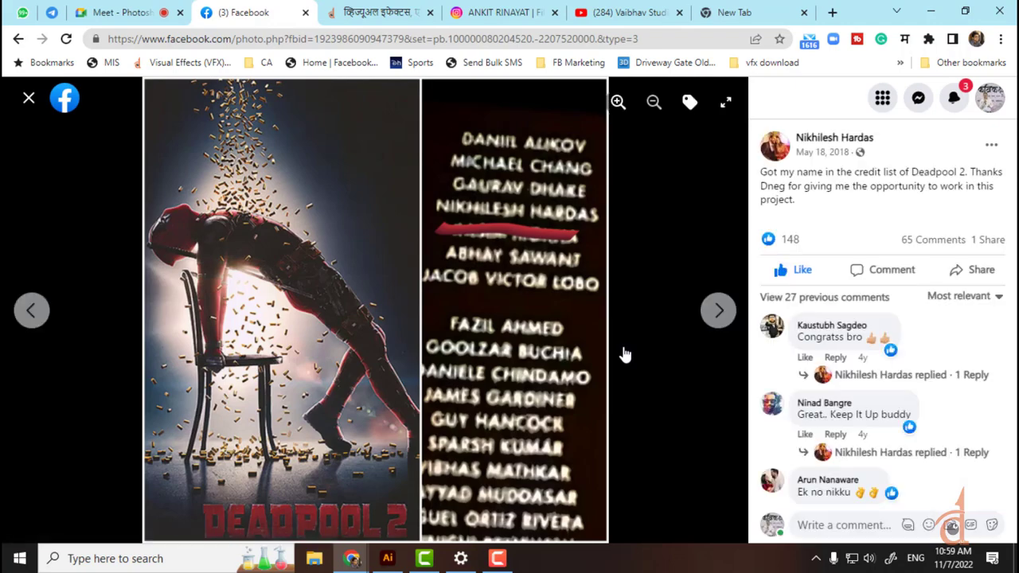
key(Escape)
click(777, 363)
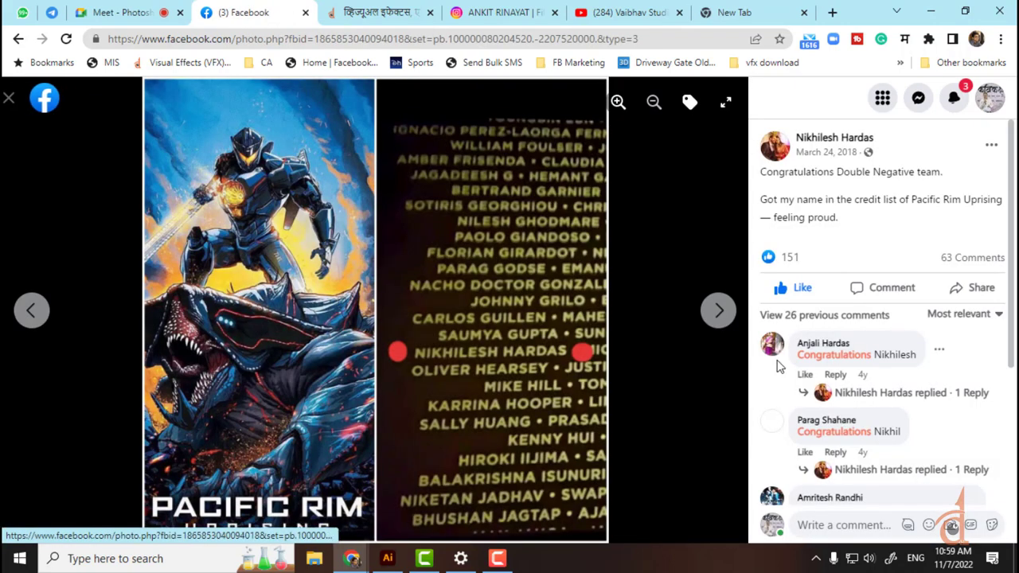
key(Escape)
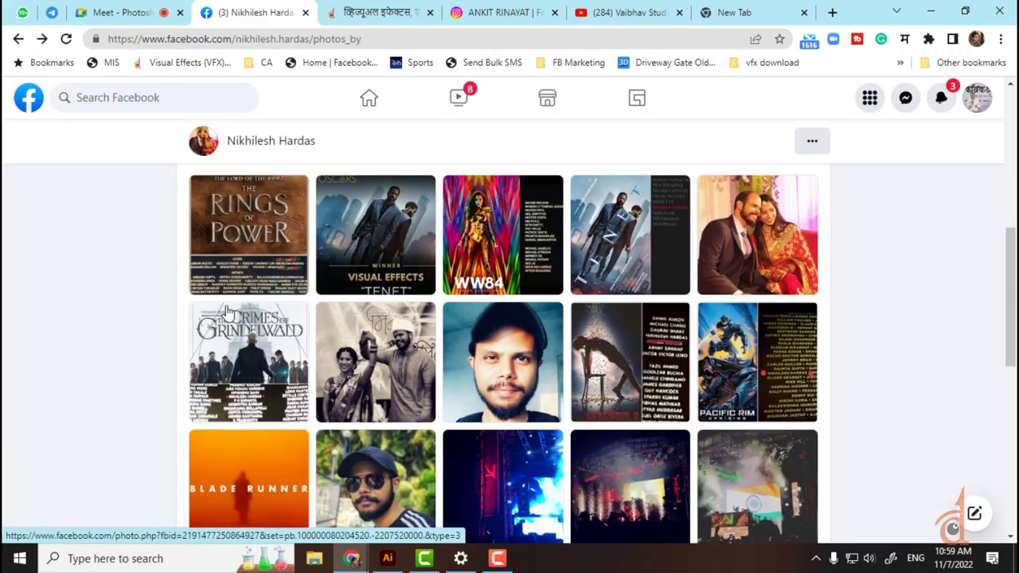
click(318, 159)
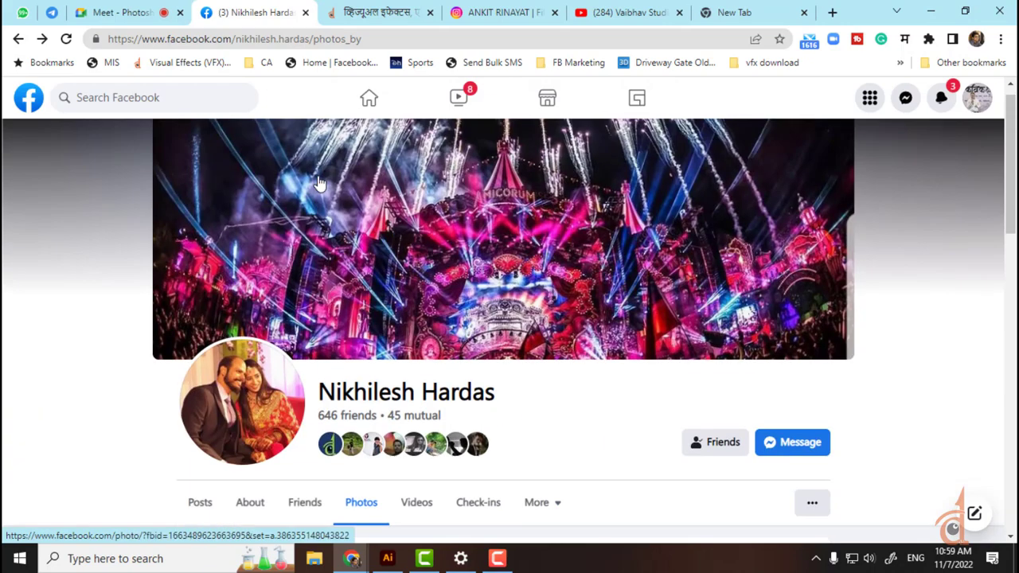
Step: Search Facebook for the next friend's name and scan the results
click(124, 97)
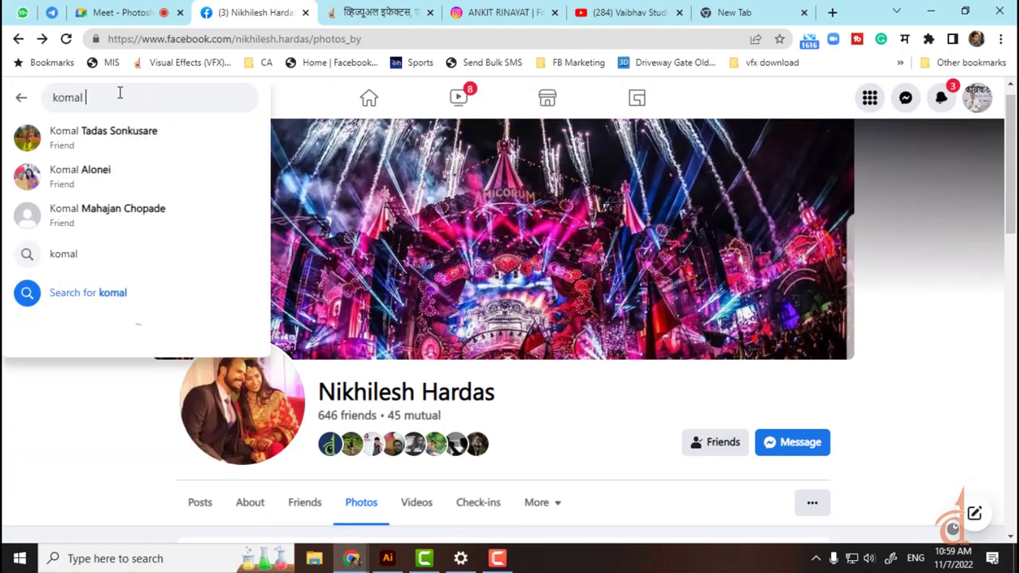
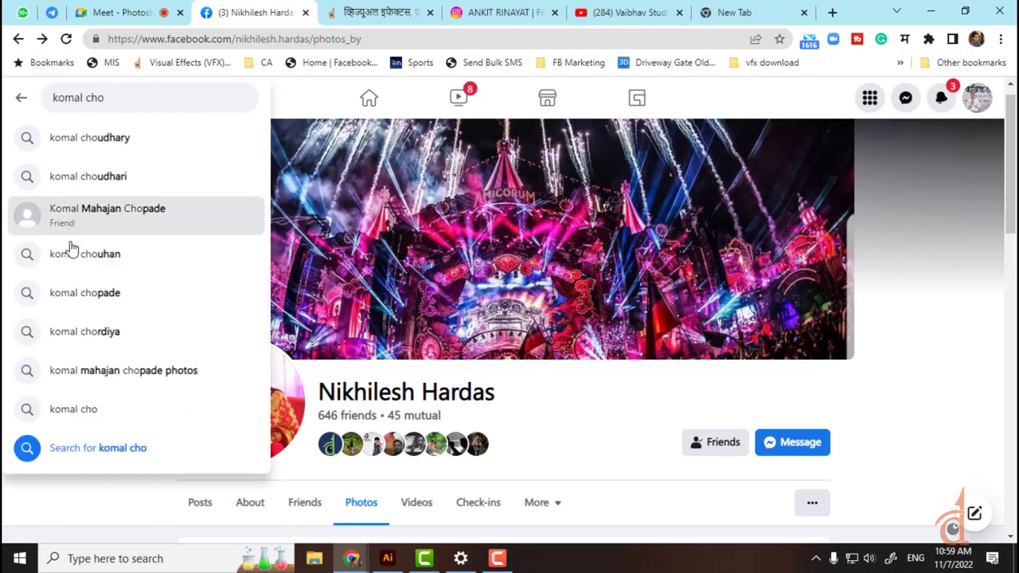
click(83, 295)
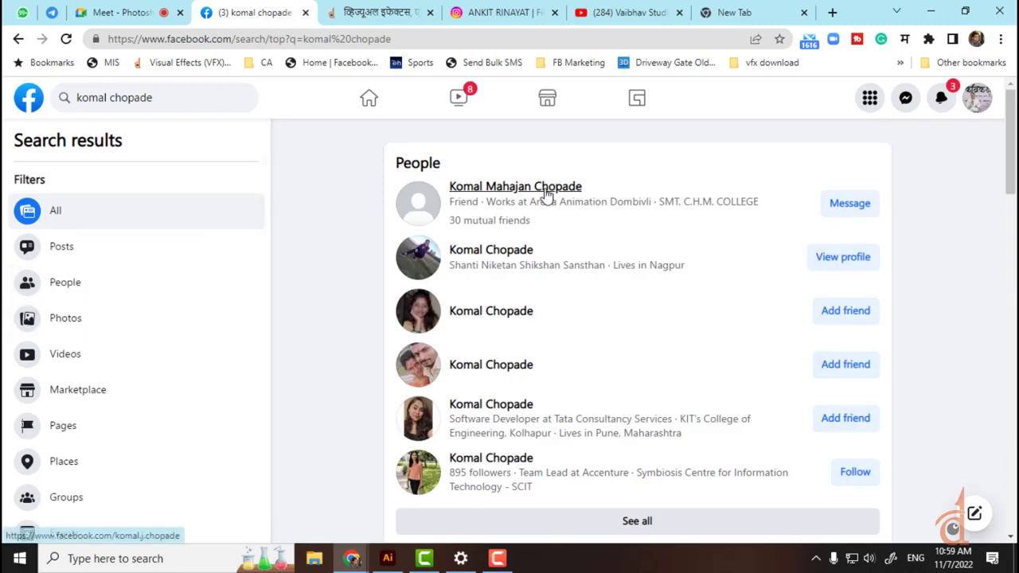
mouse_move(546, 195)
scroll(478, 318, down, 2)
scroll(466, 336, down, 2)
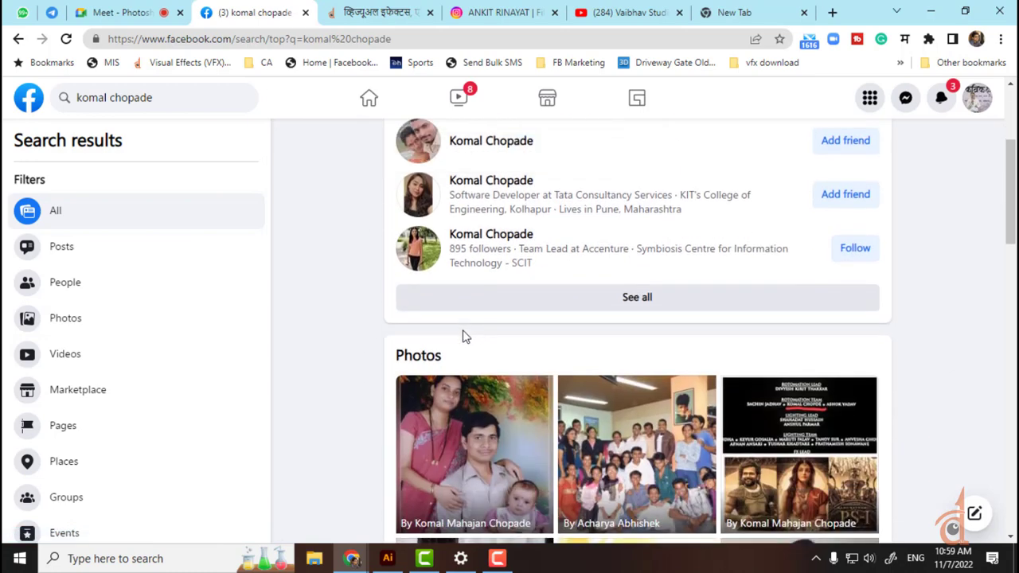
scroll(466, 336, down, 3)
scroll(461, 337, up, 5)
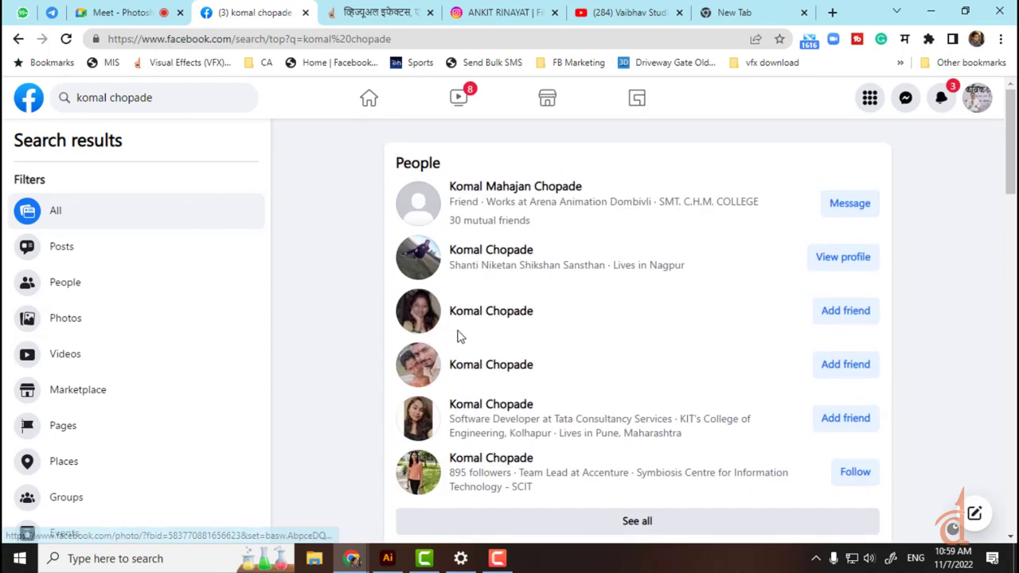
Step: Open her profile from the suggestions, view the PS-I credit photo full size, then go home
click(179, 97)
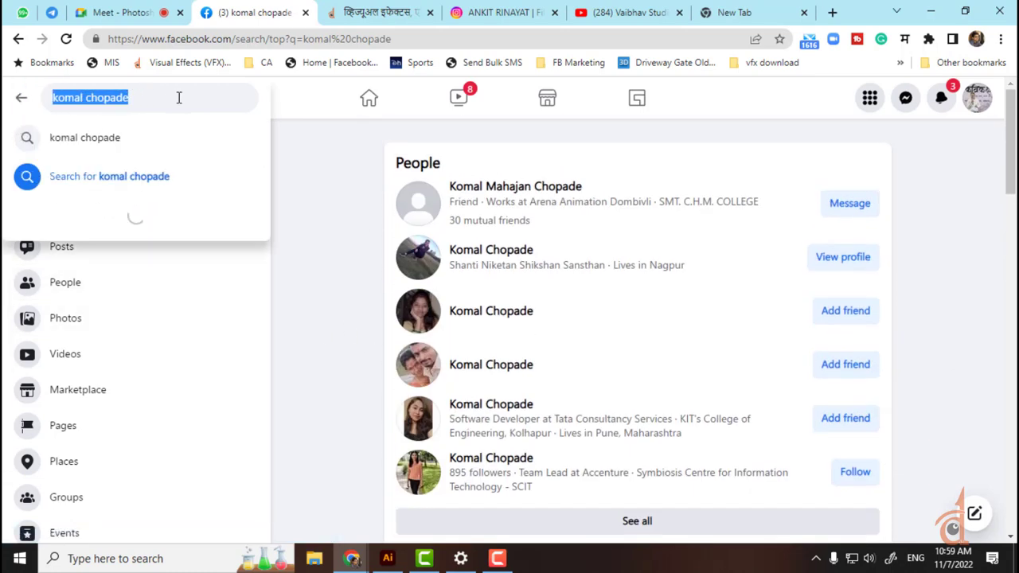
click(176, 97)
click(121, 129)
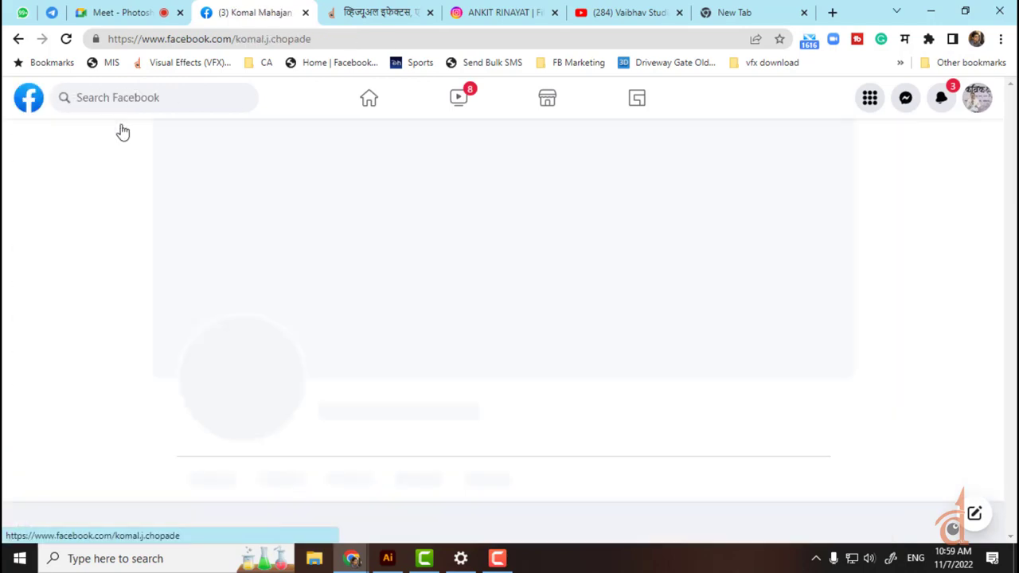
scroll(121, 129, down, 6)
scroll(491, 236, down, 3)
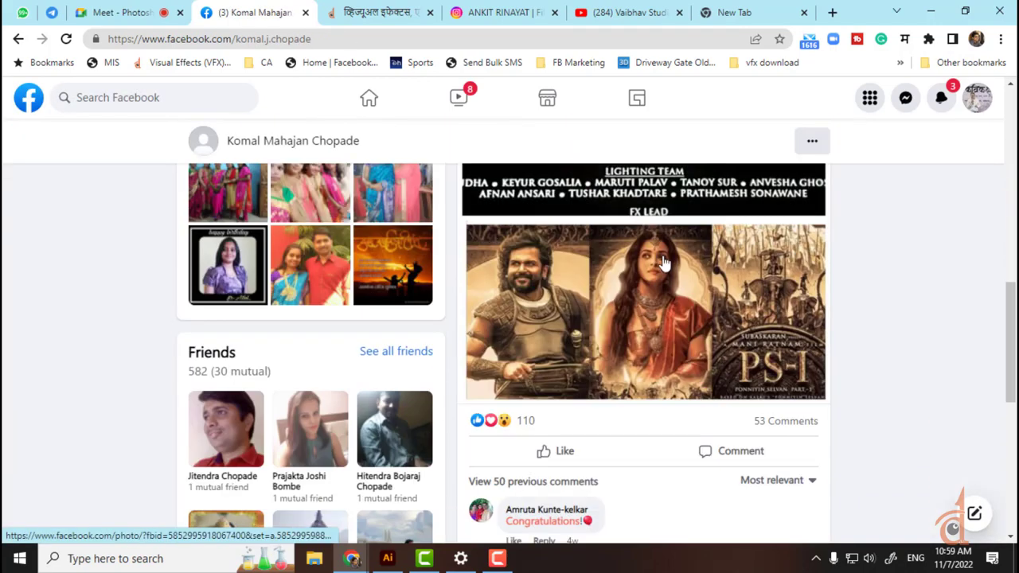
click(658, 288)
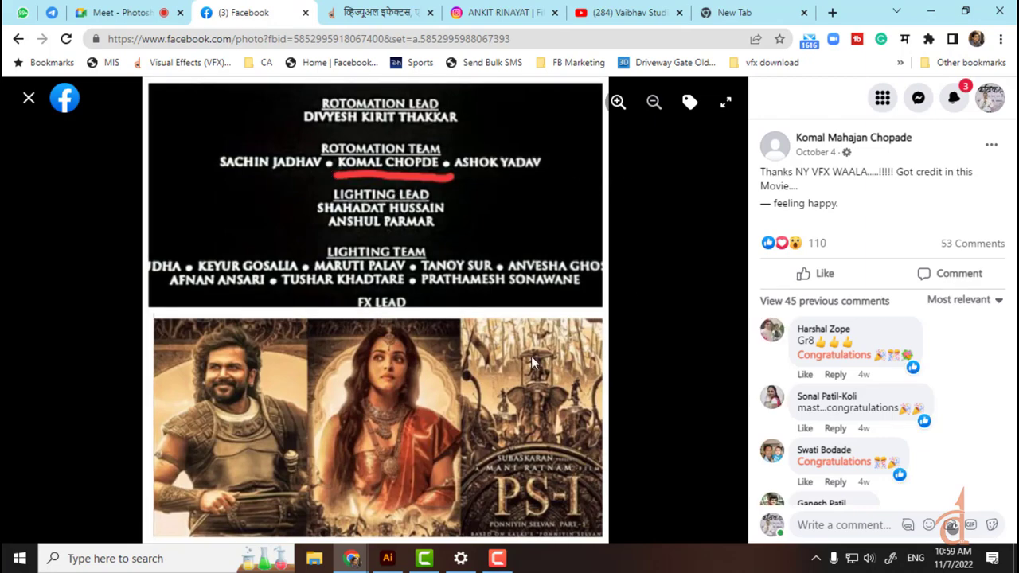
key(Escape)
scroll(531, 355, down, 3)
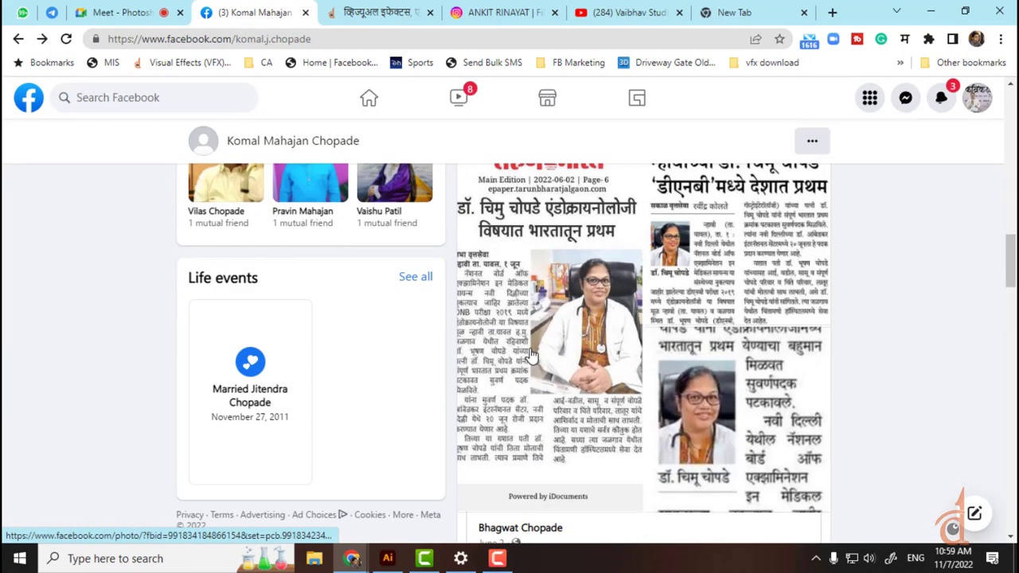
scroll(531, 355, up, 10)
click(25, 95)
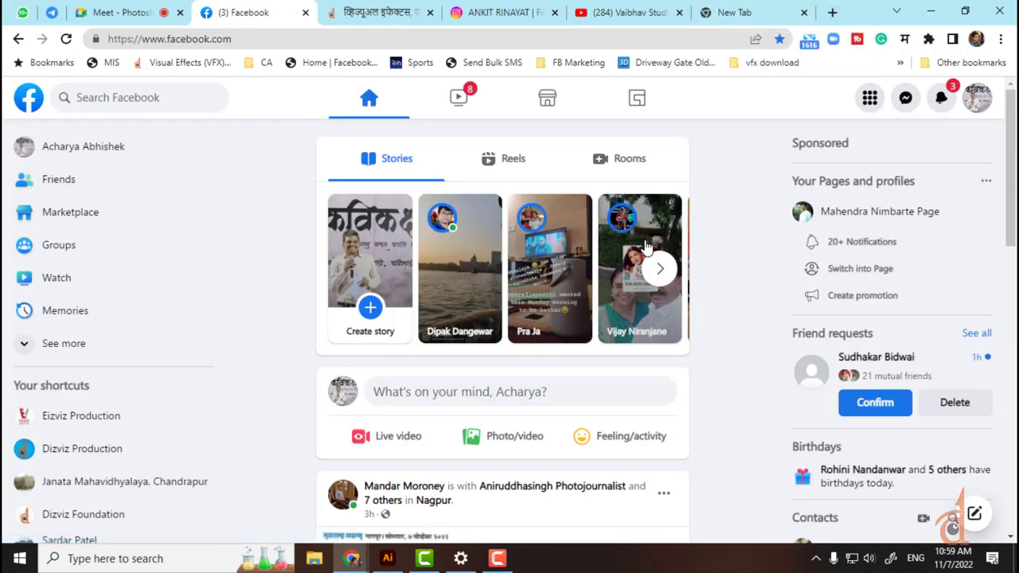
Step: Close the blank new tab and scroll through Vaibhav Studios' older uploads, then back to the top
click(776, 10)
click(802, 14)
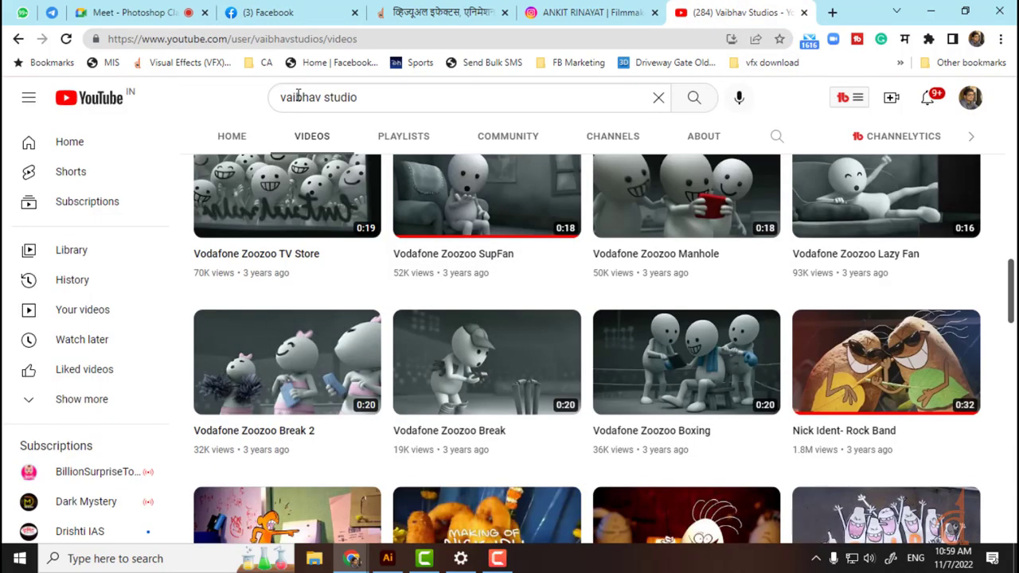
scroll(596, 364, down, 4)
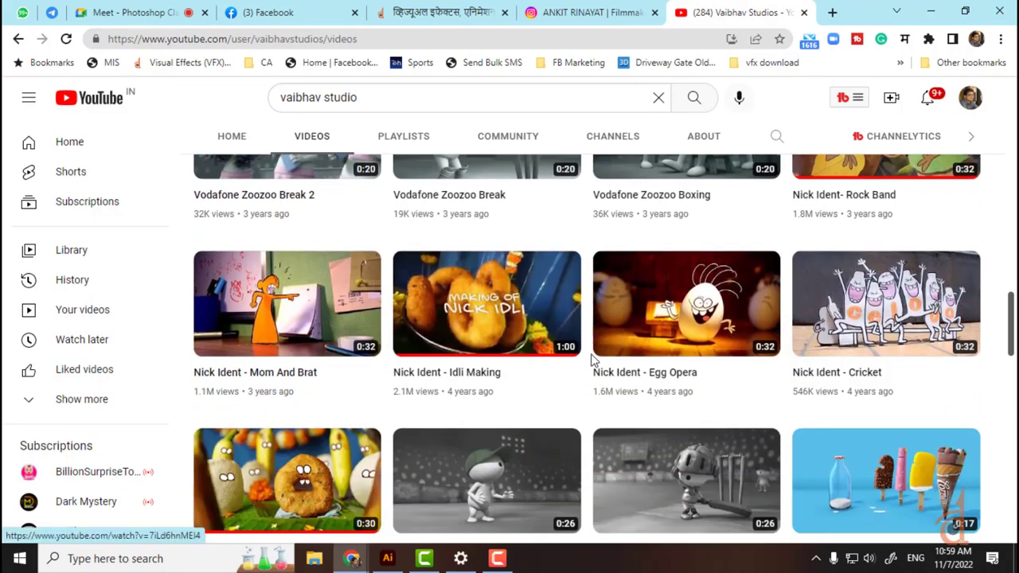
scroll(591, 360, down, 8)
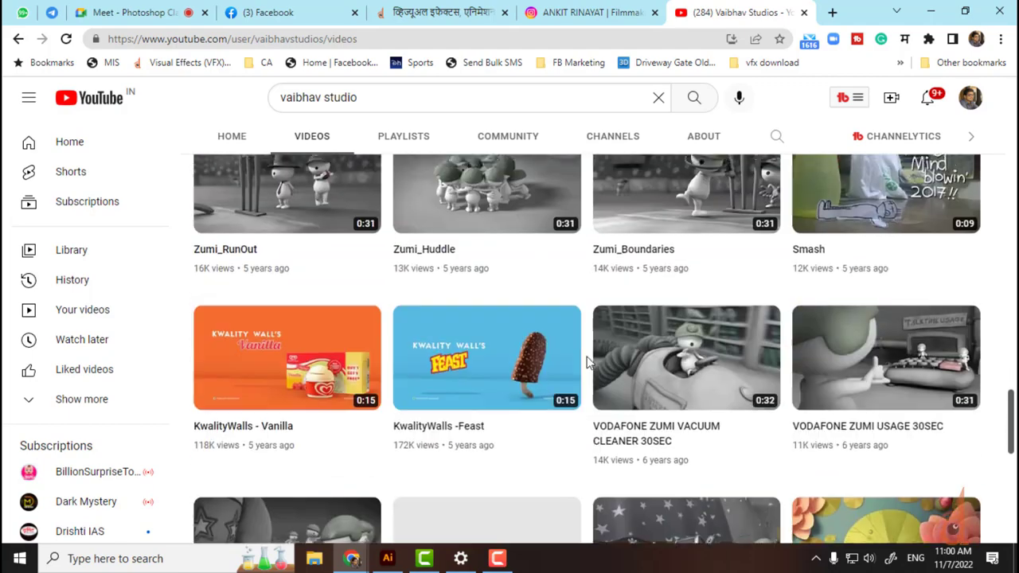
scroll(587, 362, down, 7)
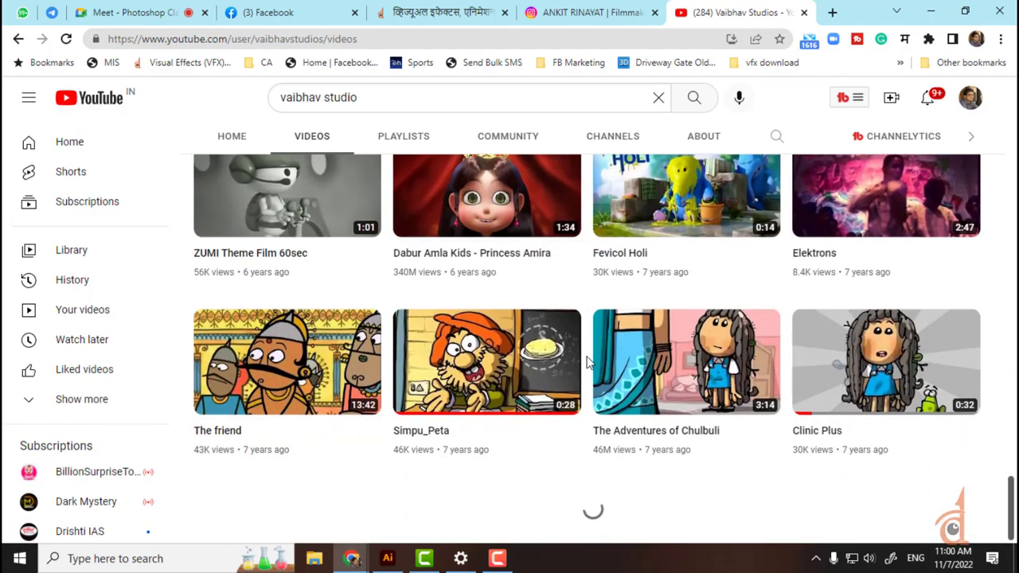
scroll(593, 359, down, 8)
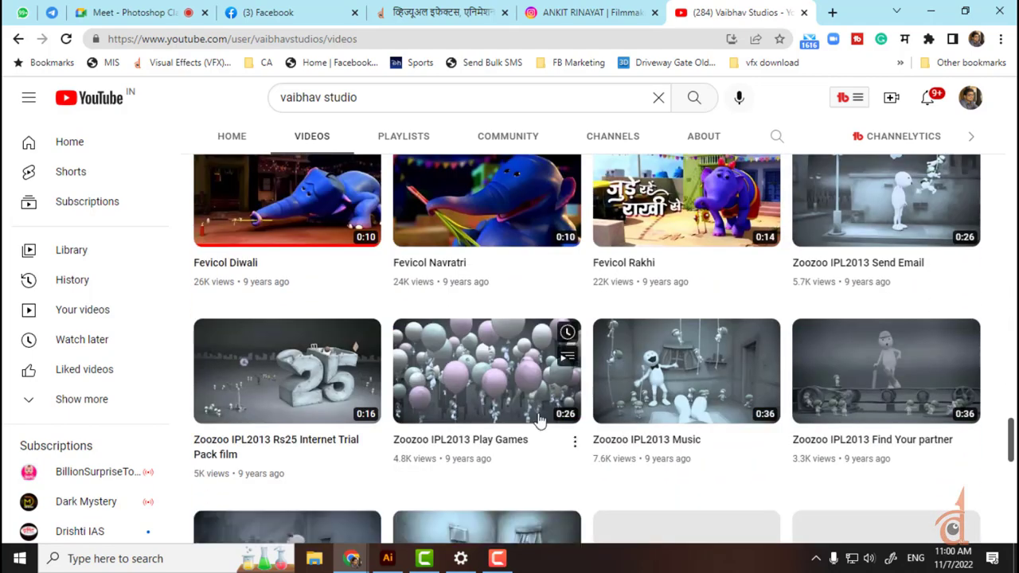
scroll(518, 389, down, 8)
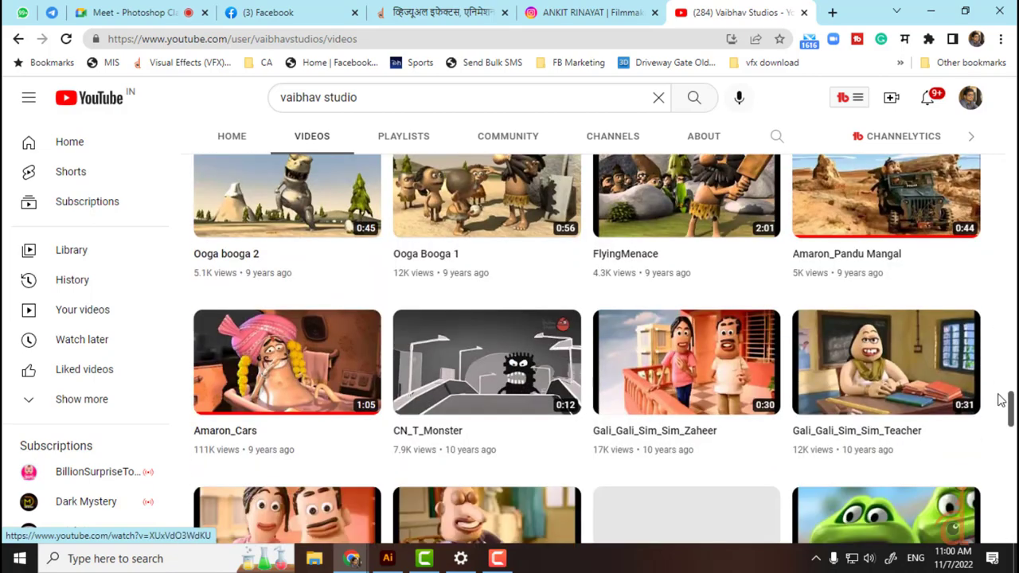
drag(1014, 381, 1013, 85)
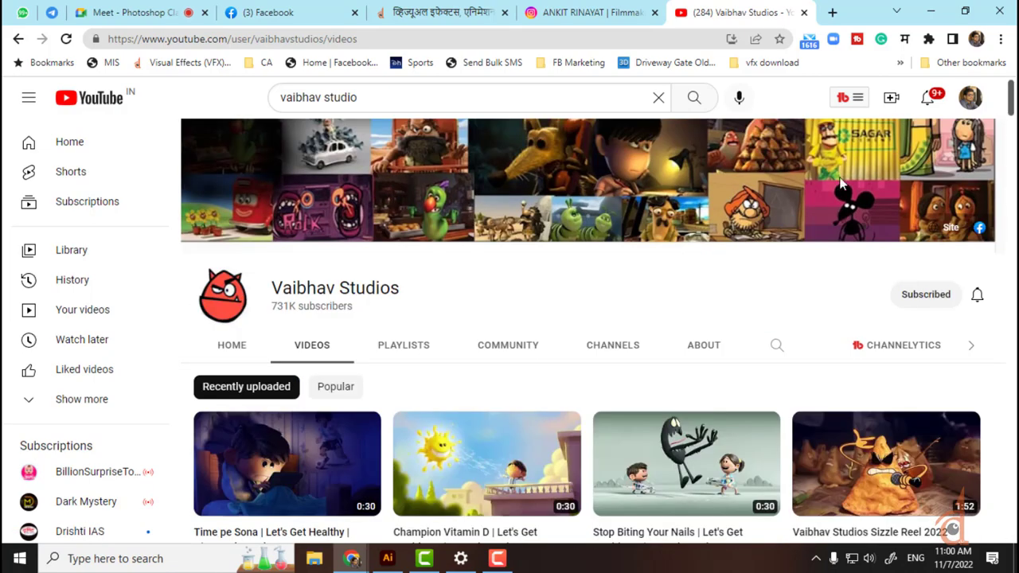
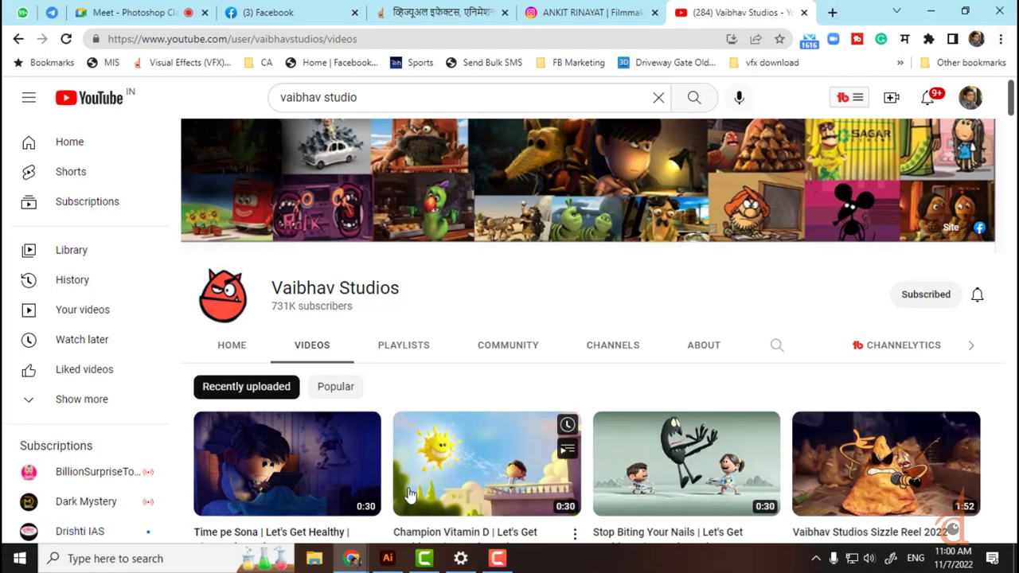
Step: Switch from Chrome to the BasicShapes.ai star-and-PLUS artwork in Illustrator
click(394, 558)
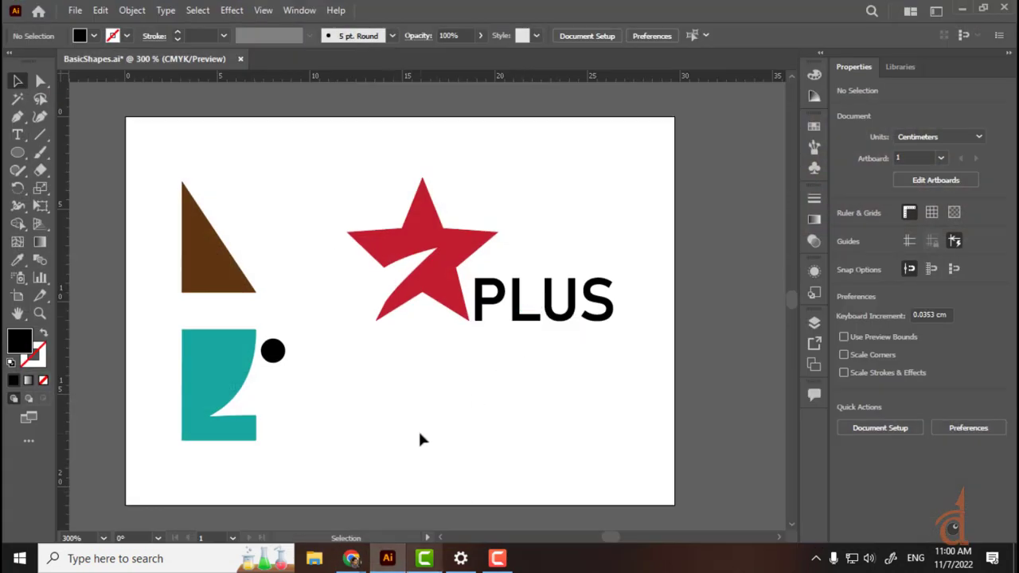
Step: Move the red star and PLUS text down-left beside the black dot and save BasicShapes.ai
drag(332, 146, 523, 429)
click(609, 303)
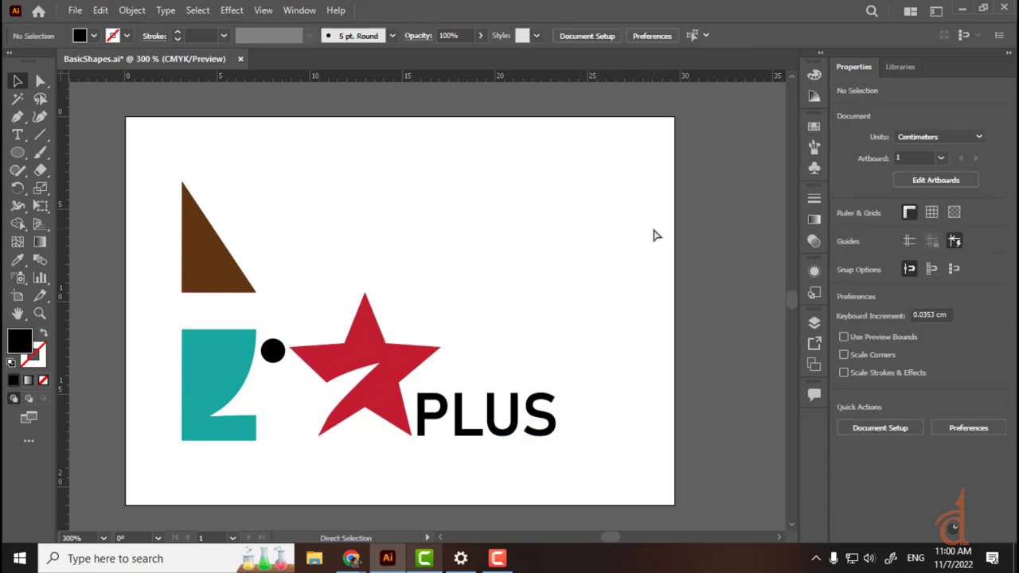
key(ctrl+s)
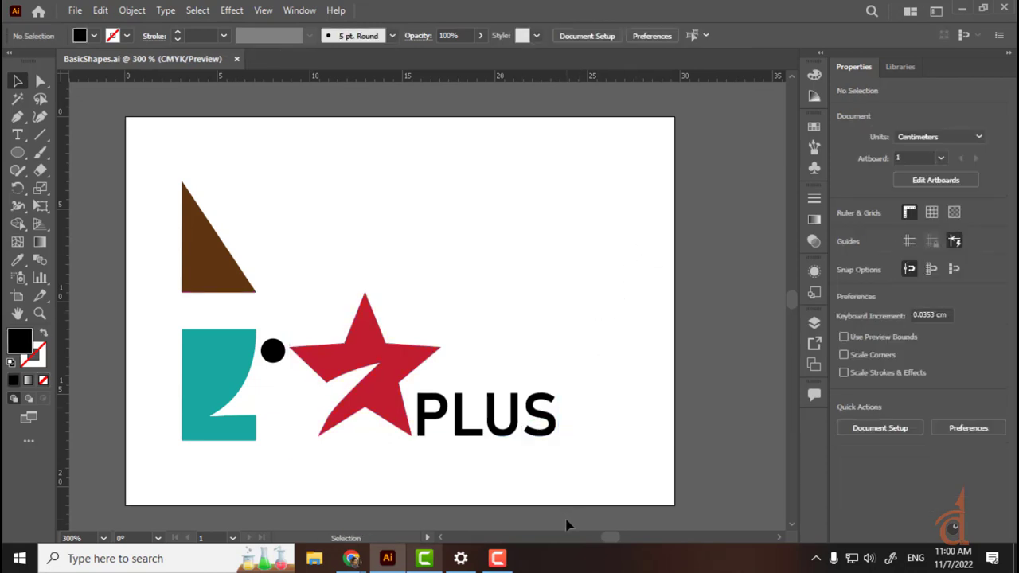
Step: Select and deselect all the artwork, then return to the Vaibhav Studios YouTube page
drag(153, 155, 657, 467)
click(632, 410)
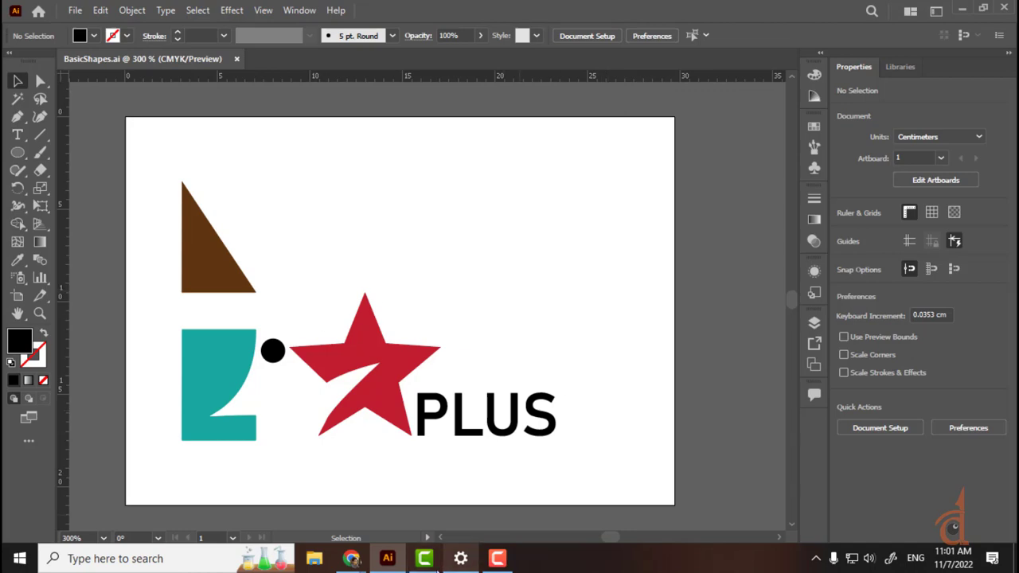
mouse_move(351, 558)
click(268, 496)
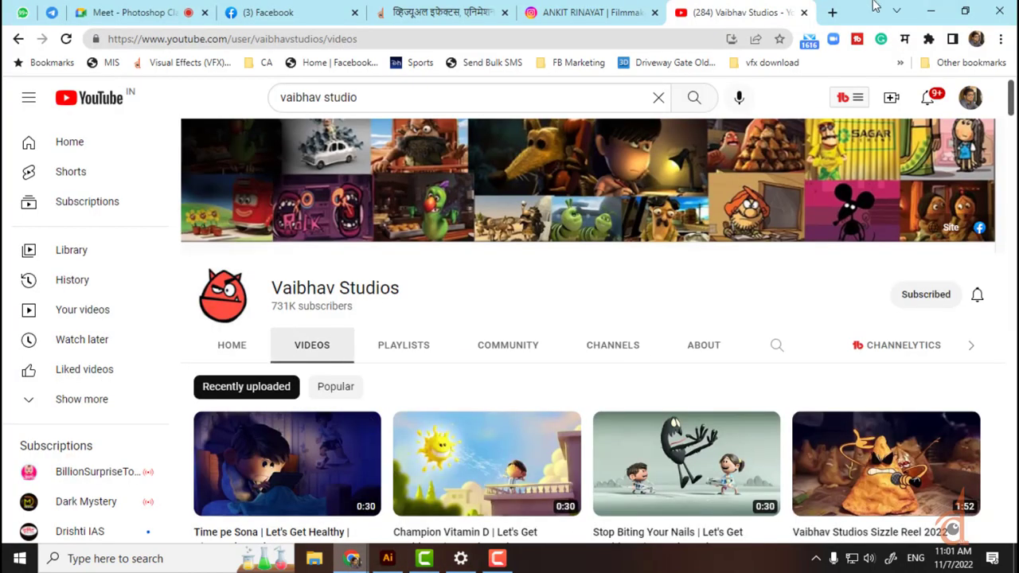
click(169, 11)
click(883, 517)
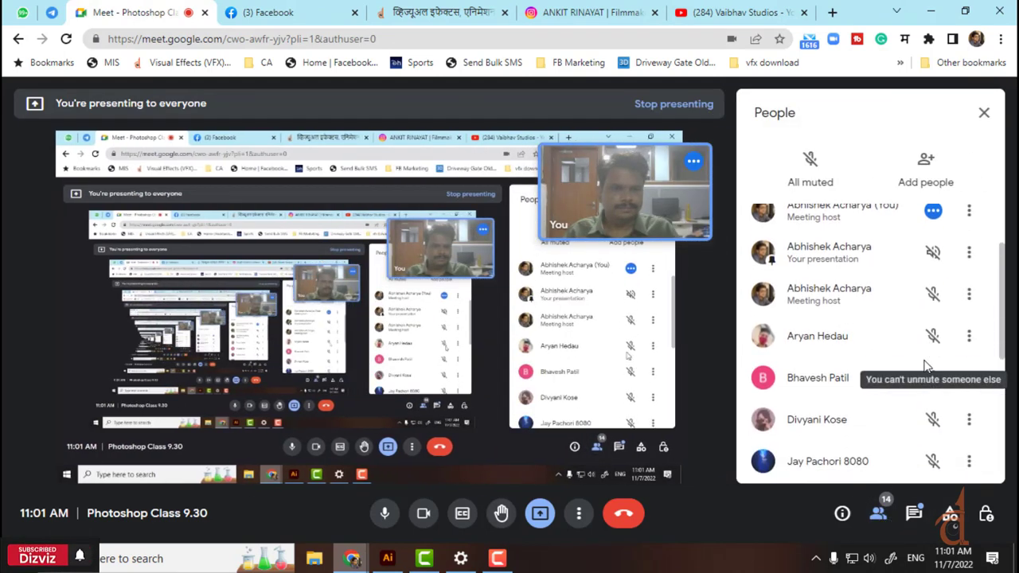
scroll(915, 381, down, 2)
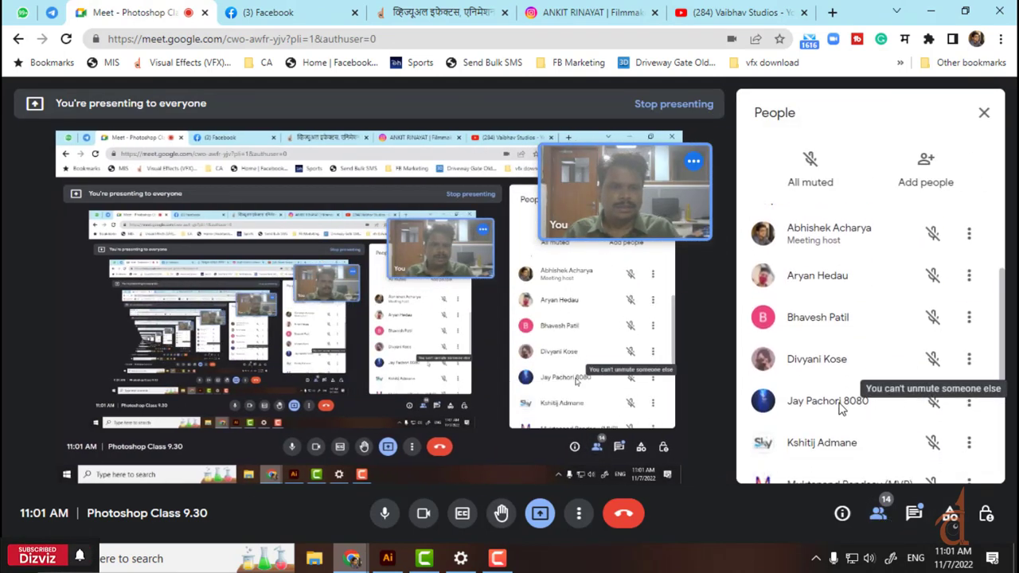
scroll(844, 410, down, 3)
scroll(839, 410, down, 1)
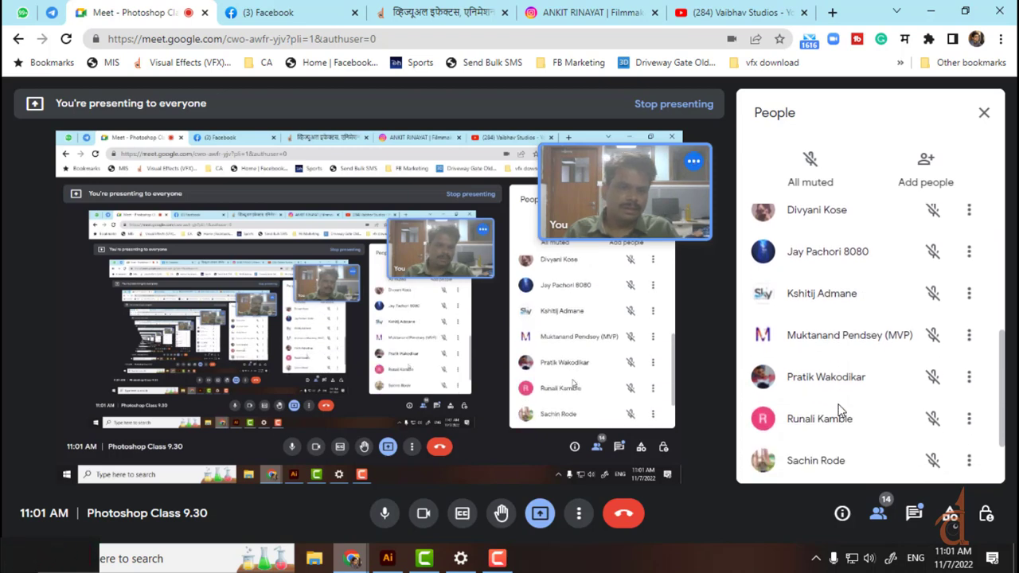
scroll(839, 410, down, 1)
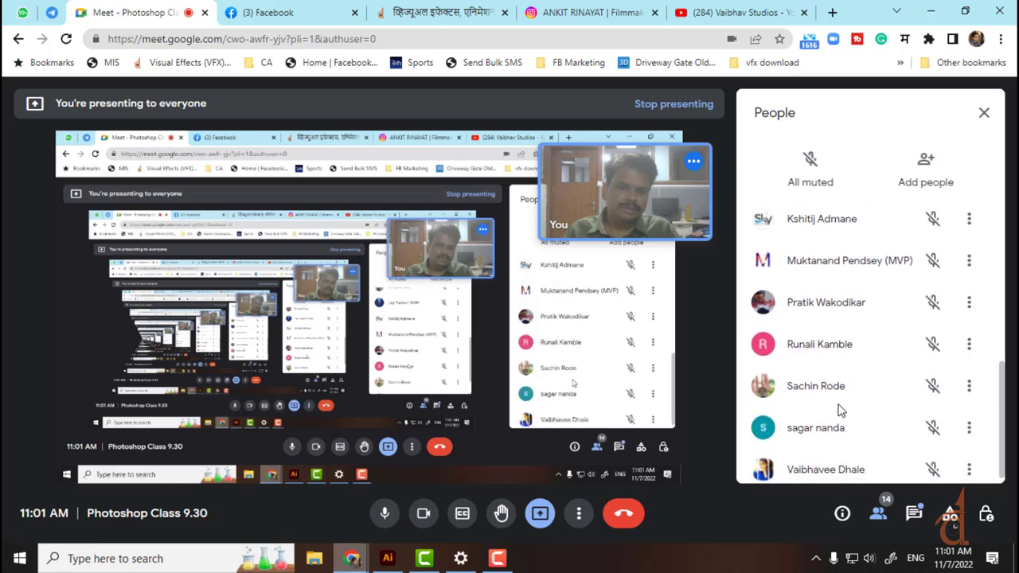
scroll(840, 410, down, 1)
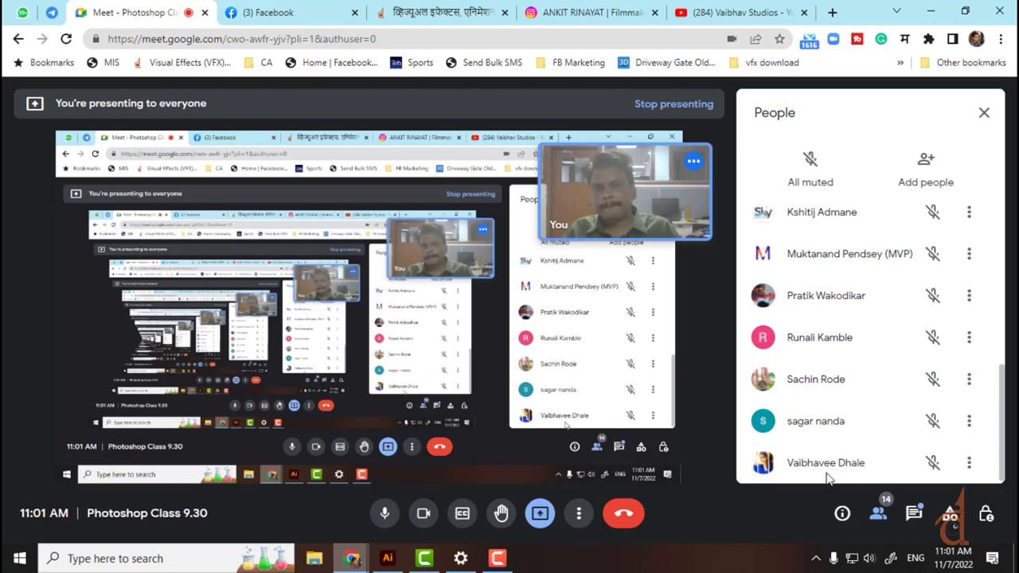
click(740, 13)
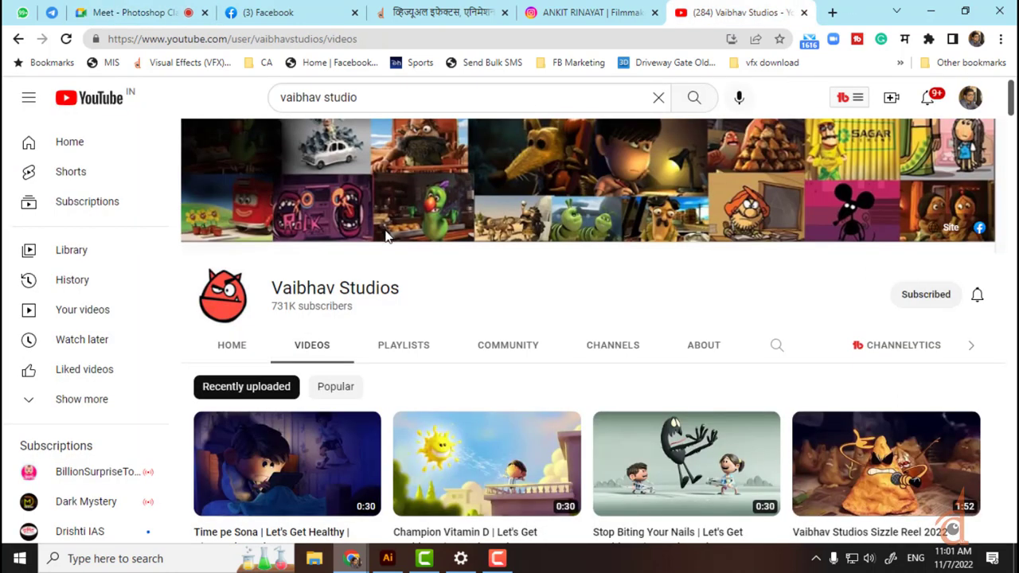
Step: Search YouTube for 'dizviz production' and open the DIZVIZ Production channel
click(382, 101)
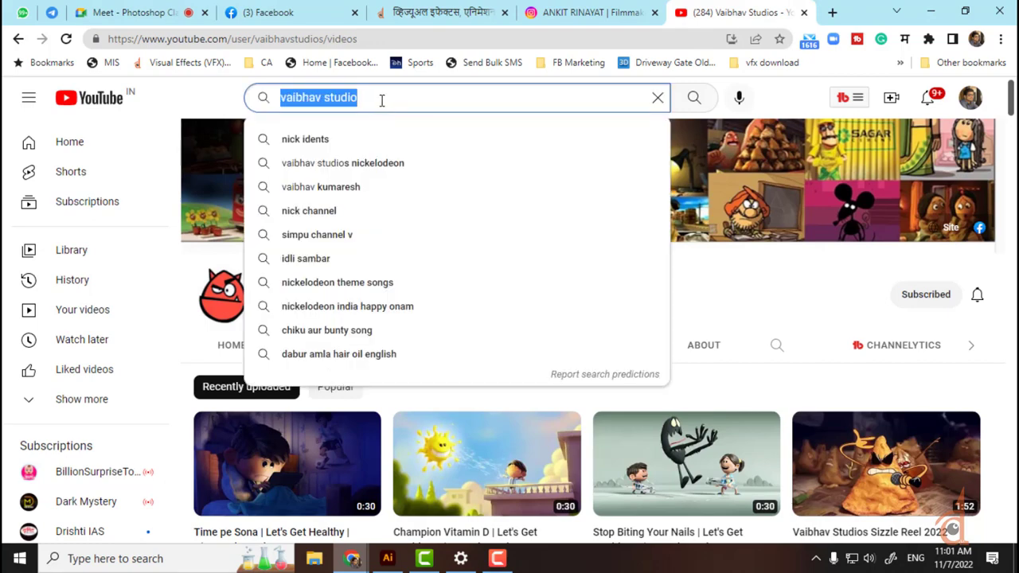
text(diz)
key(Down)
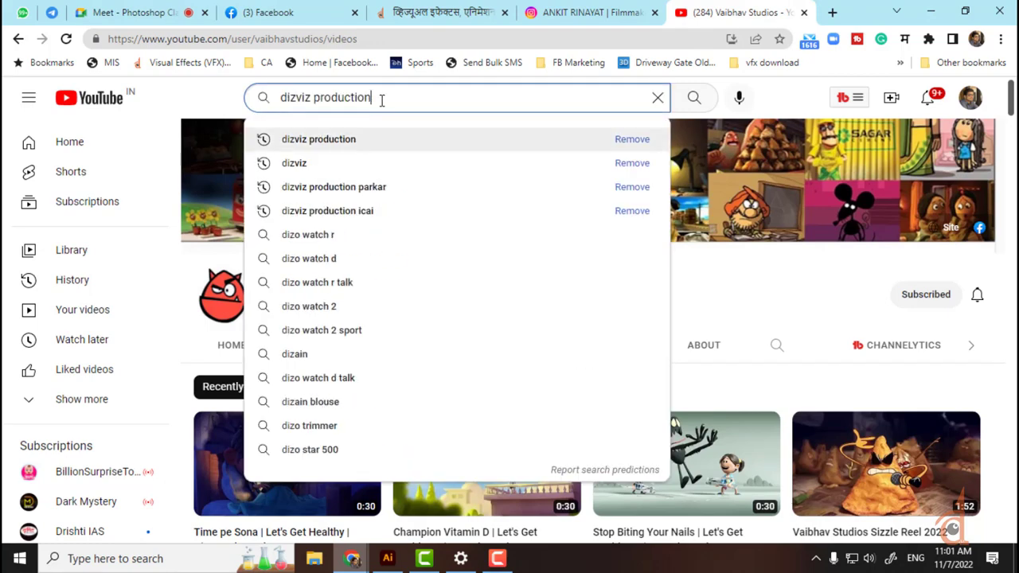
key(Return)
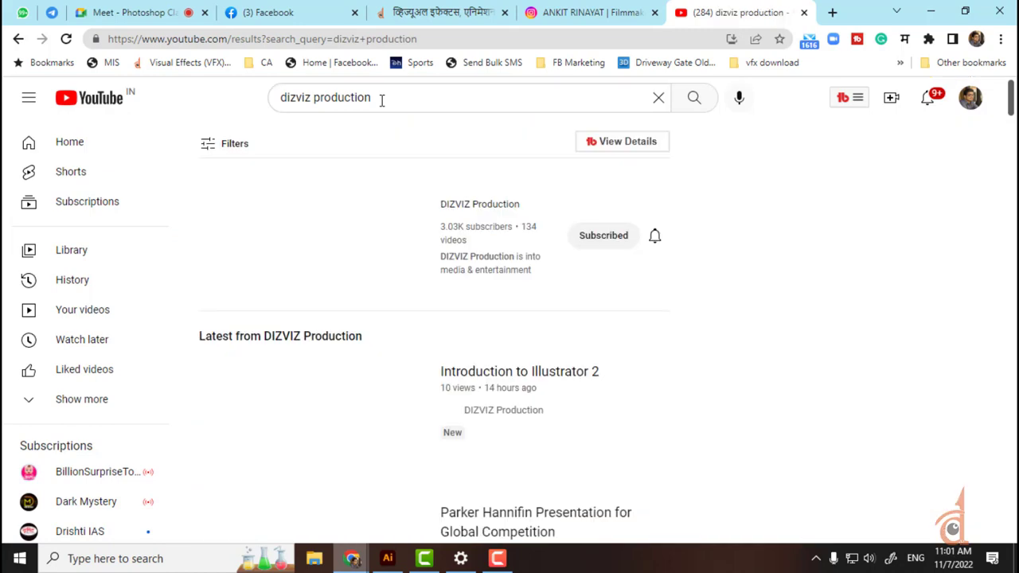
click(455, 205)
scroll(484, 253, down, 3)
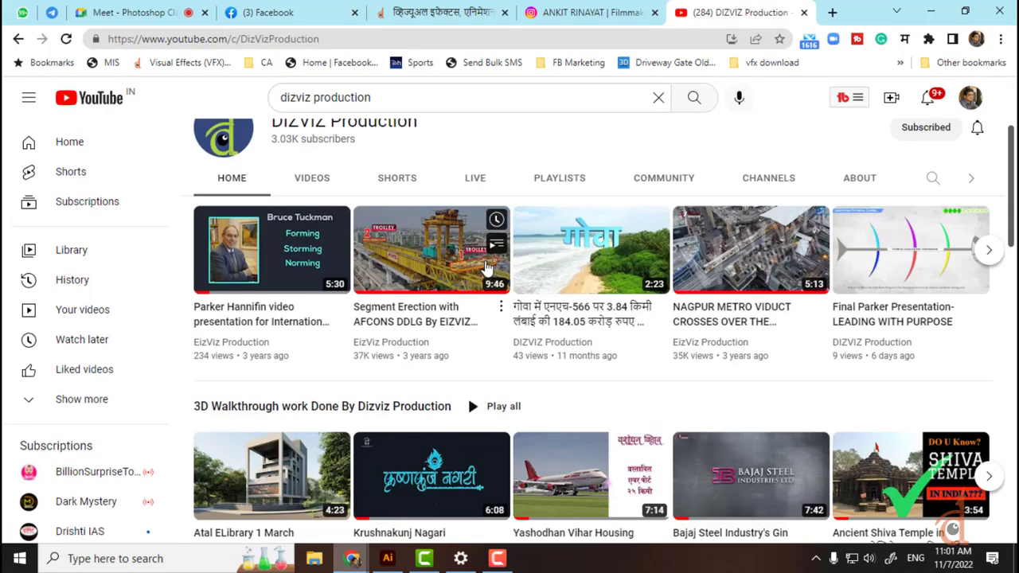
scroll(430, 265, down, 3)
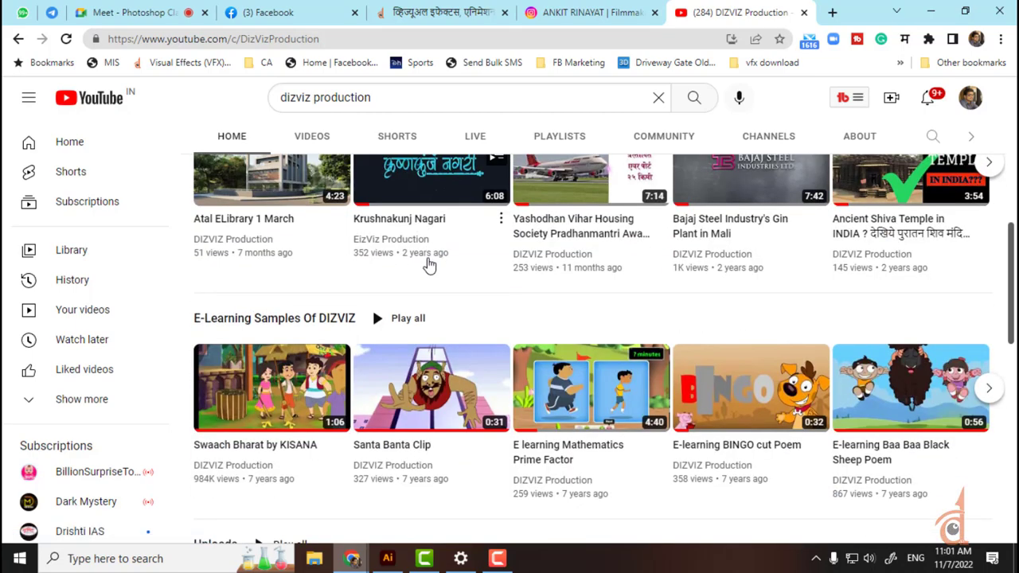
scroll(428, 265, down, 2)
scroll(430, 265, down, 4)
scroll(429, 265, up, 2)
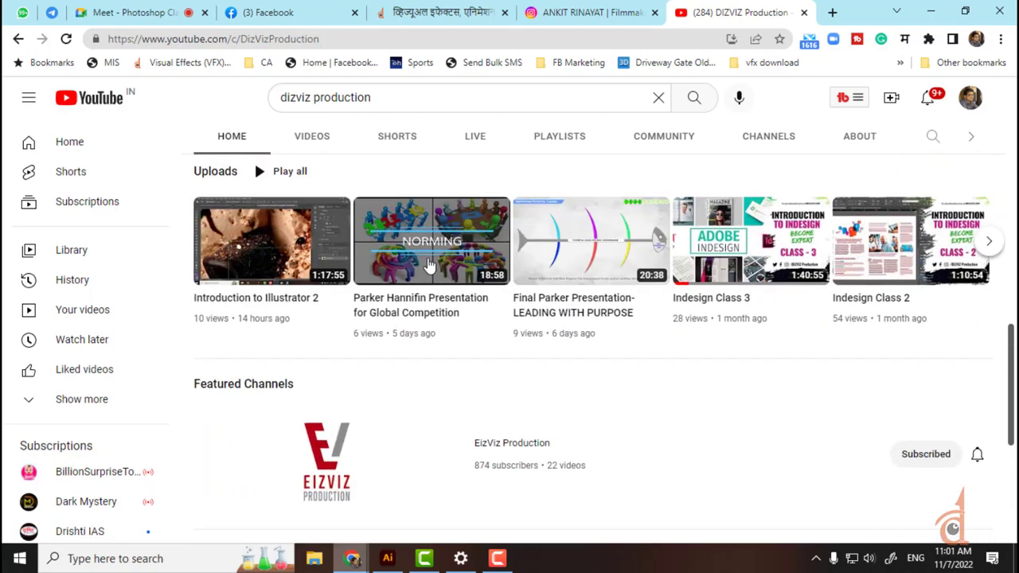
scroll(429, 265, down, 4)
scroll(427, 263, up, 10)
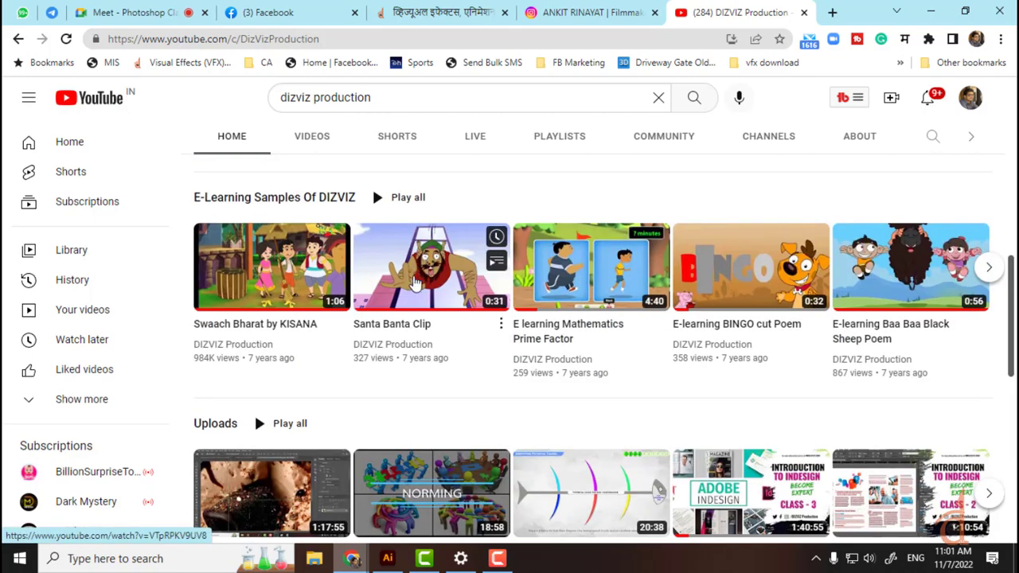
Step: List the channel's uploads, led by 'Introduction to Illustrator 2' and the Parker Hannifin presentation
click(307, 297)
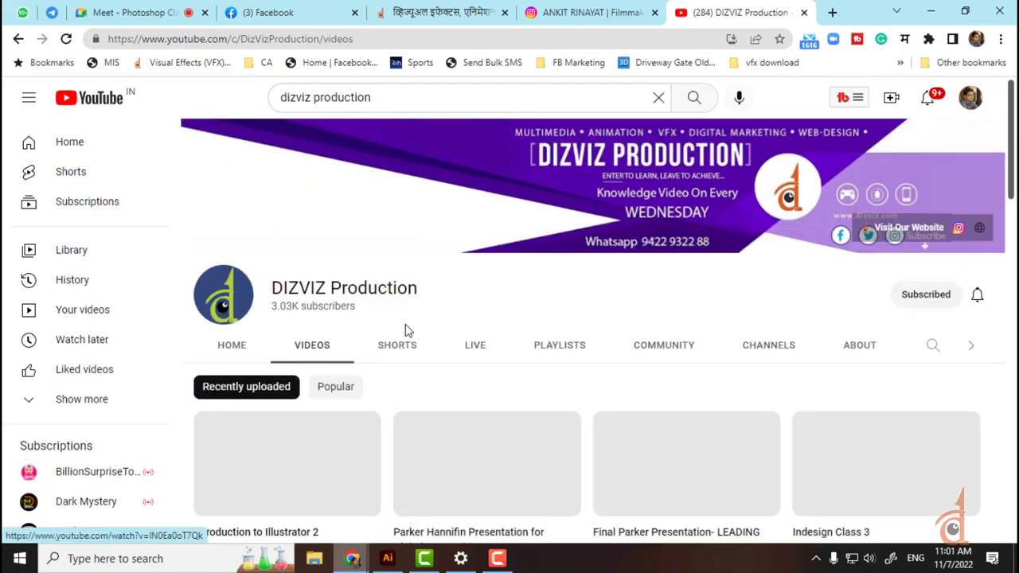
scroll(408, 332, down, 3)
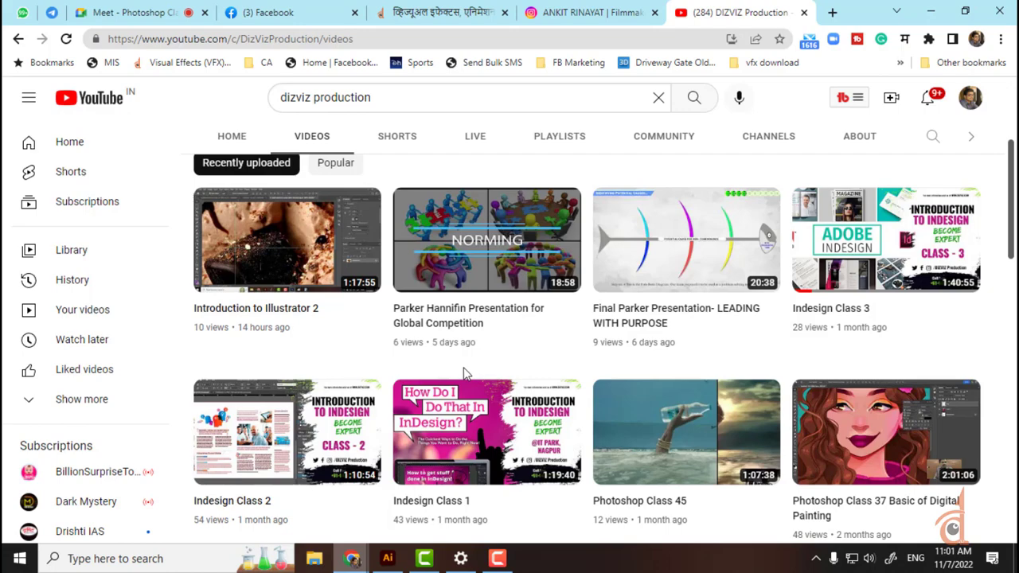
scroll(464, 370, down, 3)
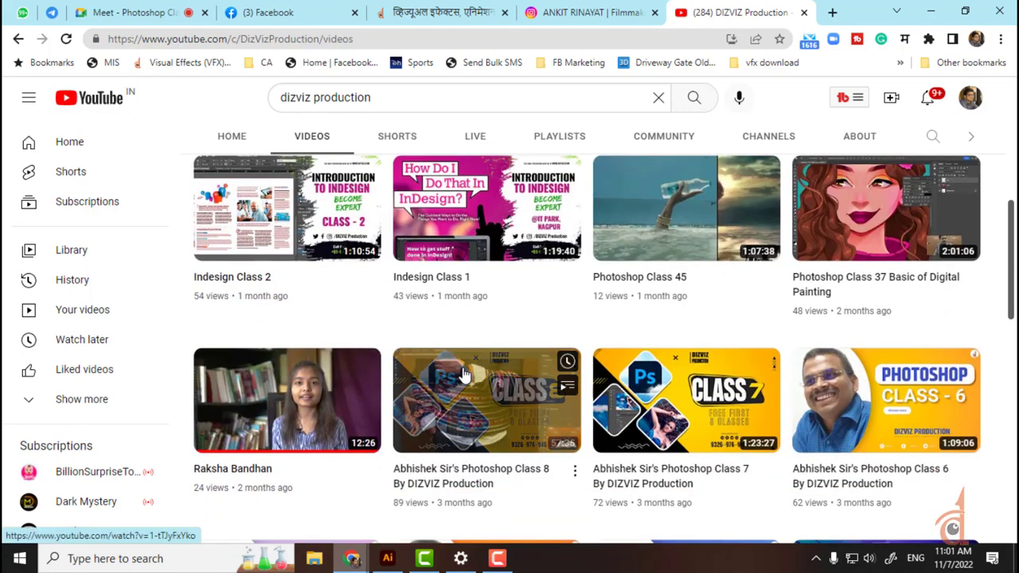
scroll(464, 370, up, 5)
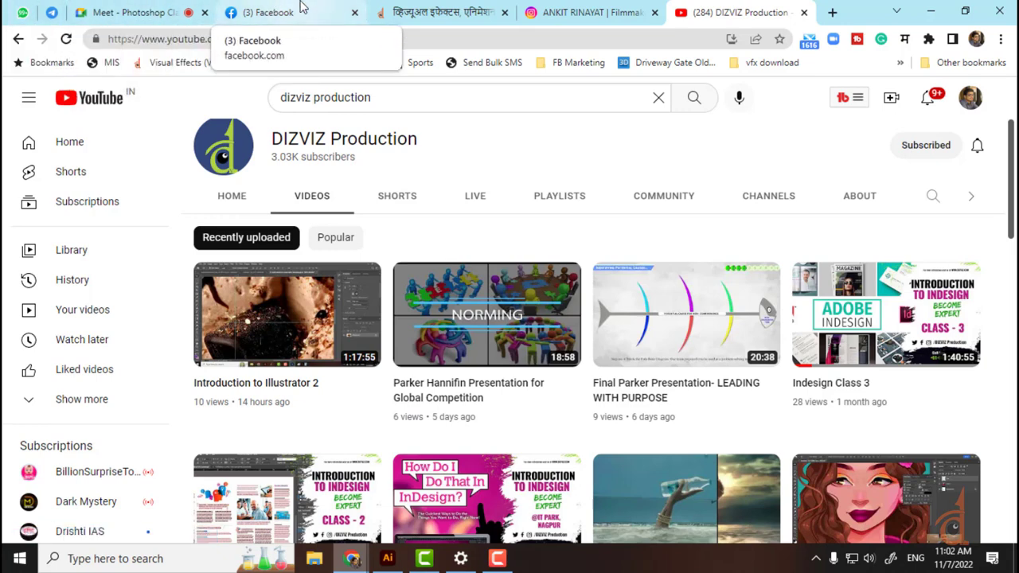
mouse_move(668, 317)
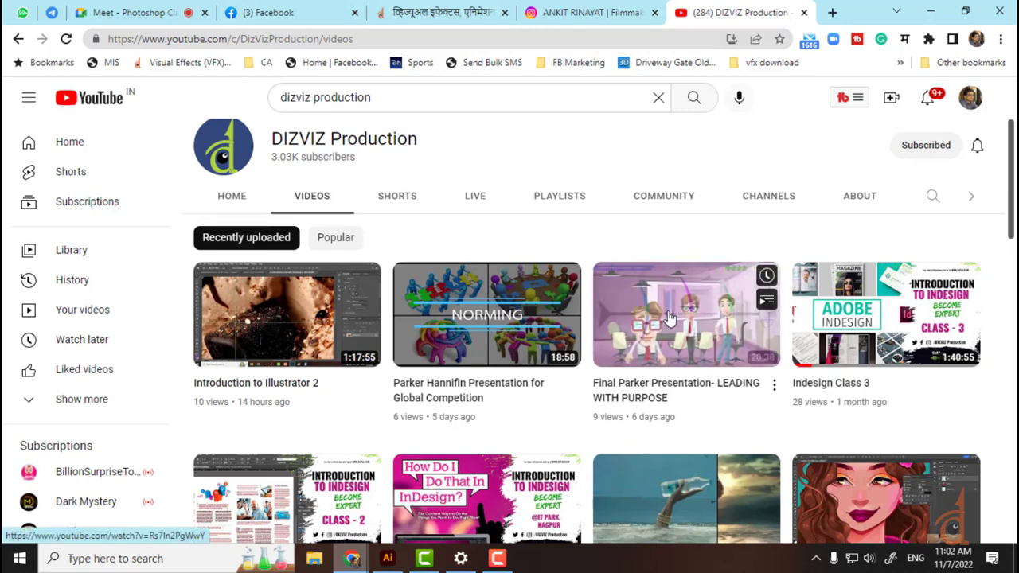
mouse_move(480, 387)
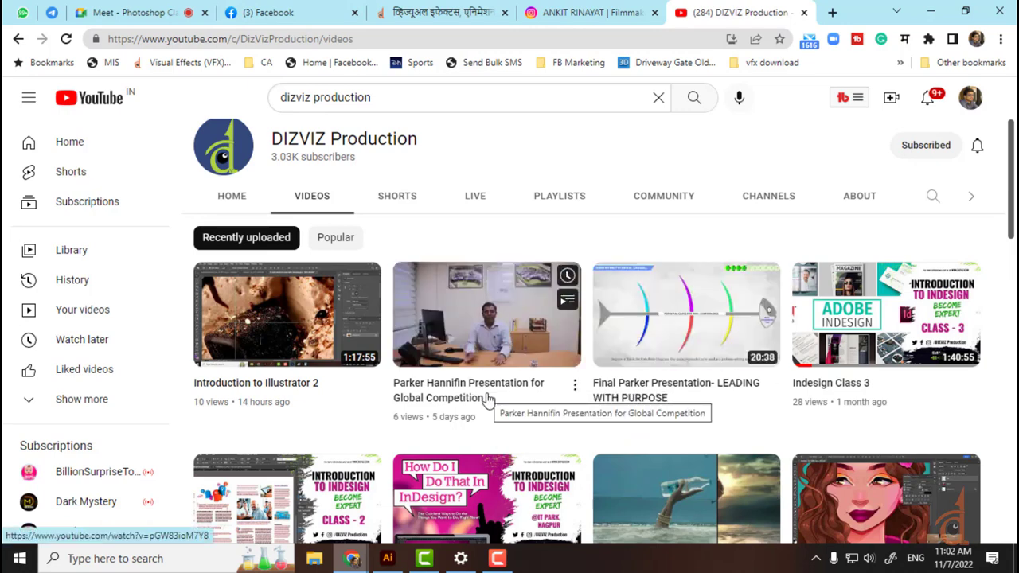
Step: Open 'Final Parker Presentation- LEADING WITH PURPOSE' and seek along the bar to about 4:42
click(702, 299)
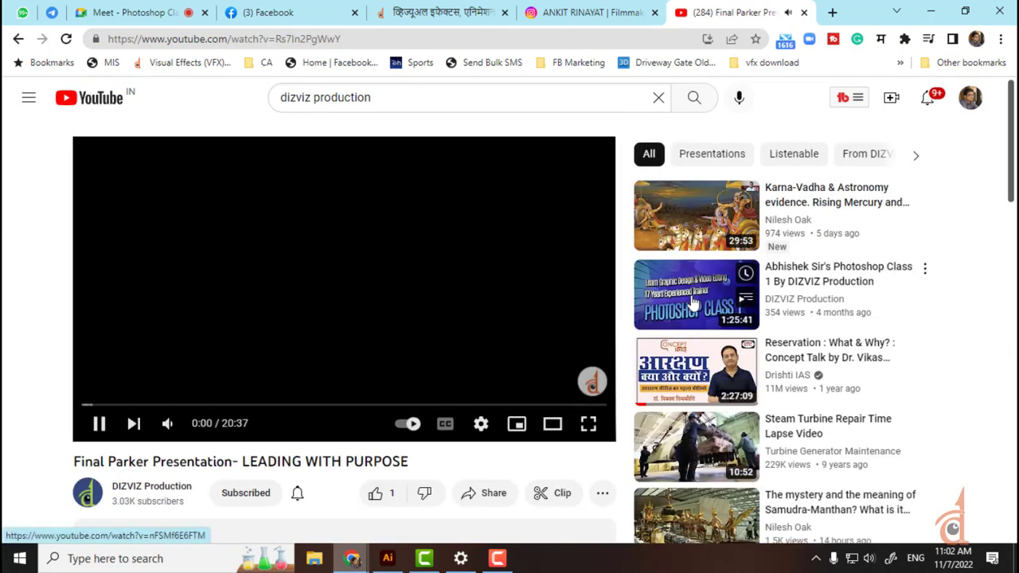
click(101, 405)
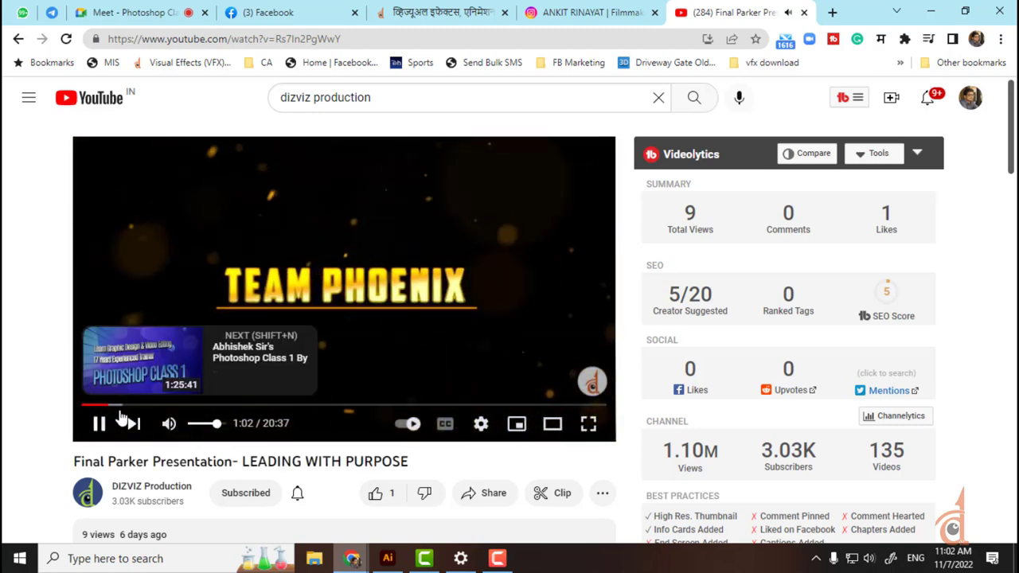
drag(119, 406, 165, 410)
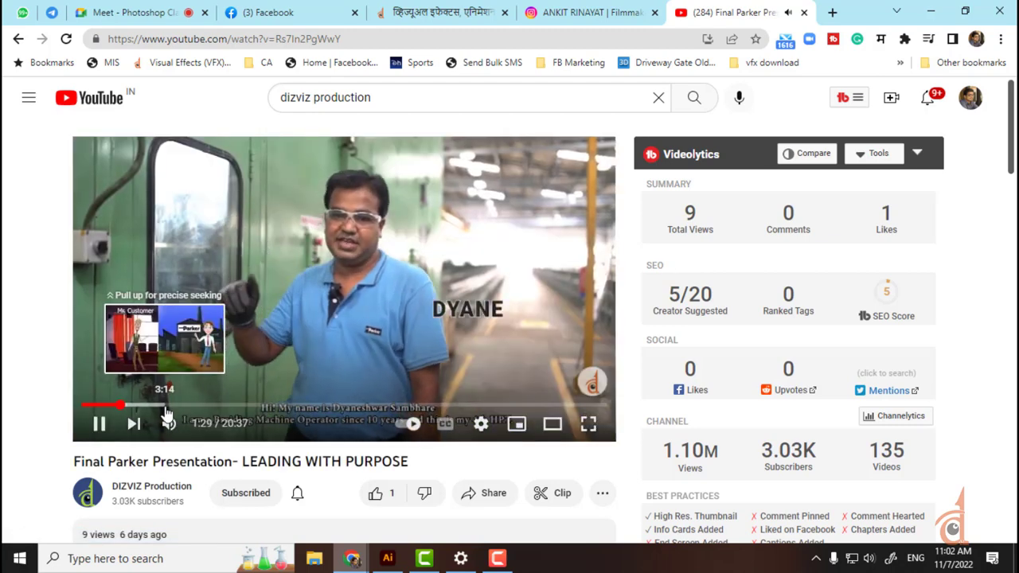
click(134, 407)
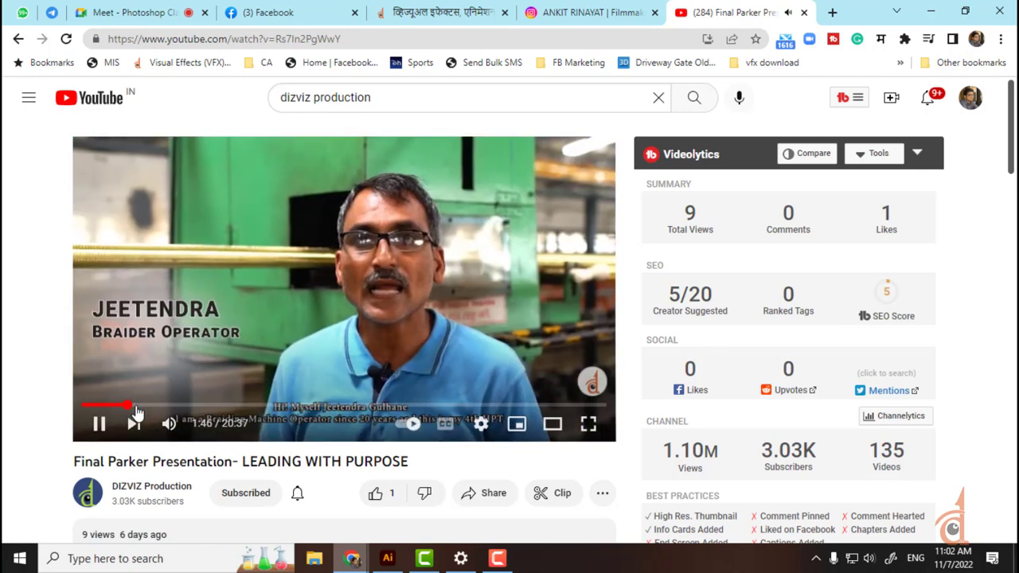
drag(135, 411, 163, 404)
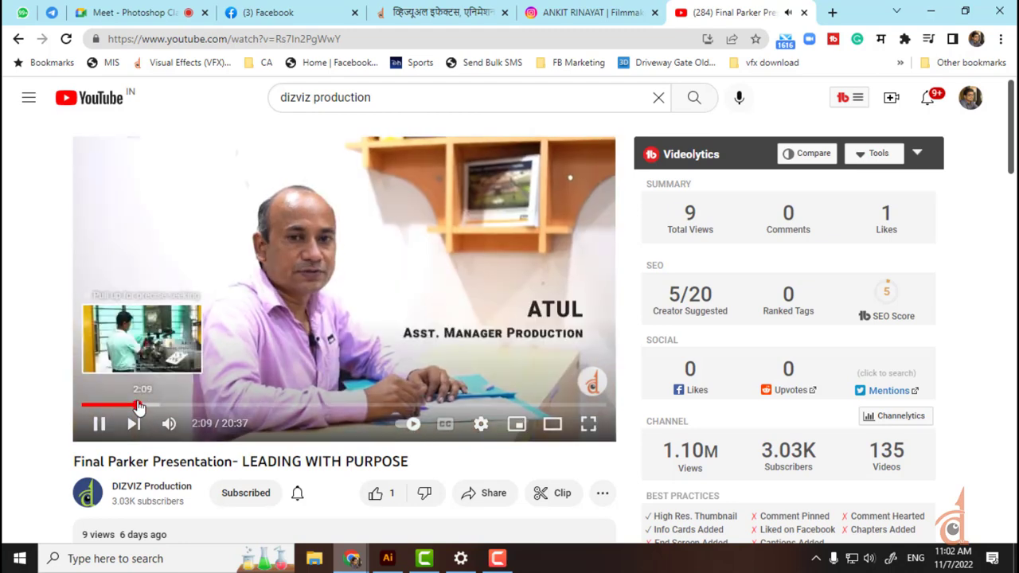
click(163, 406)
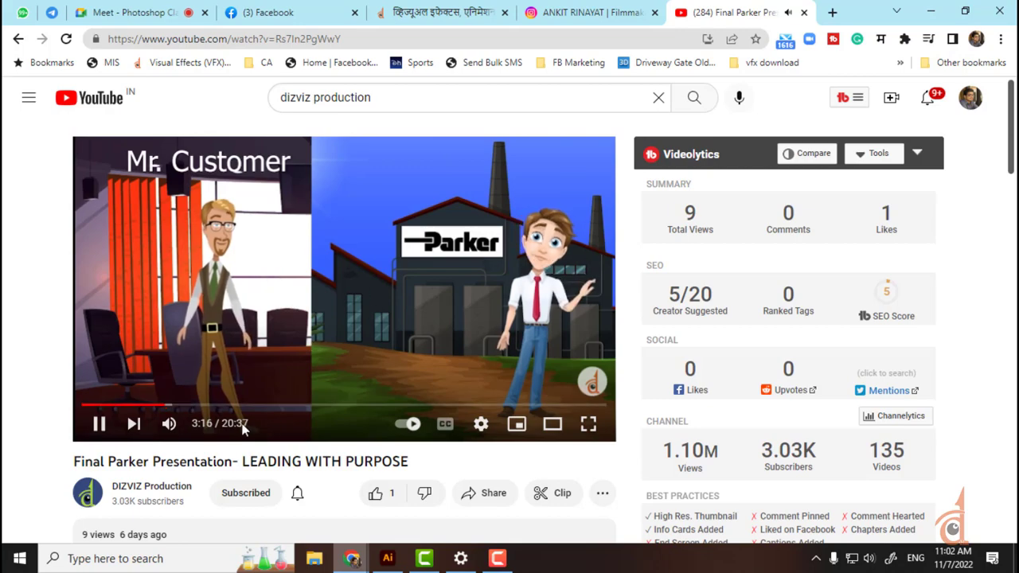
click(183, 405)
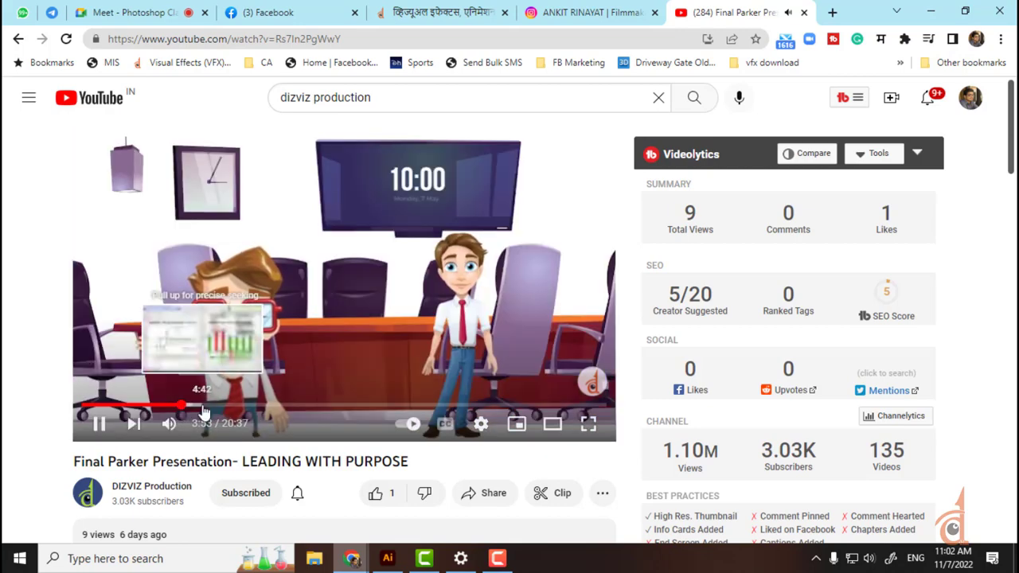
click(203, 406)
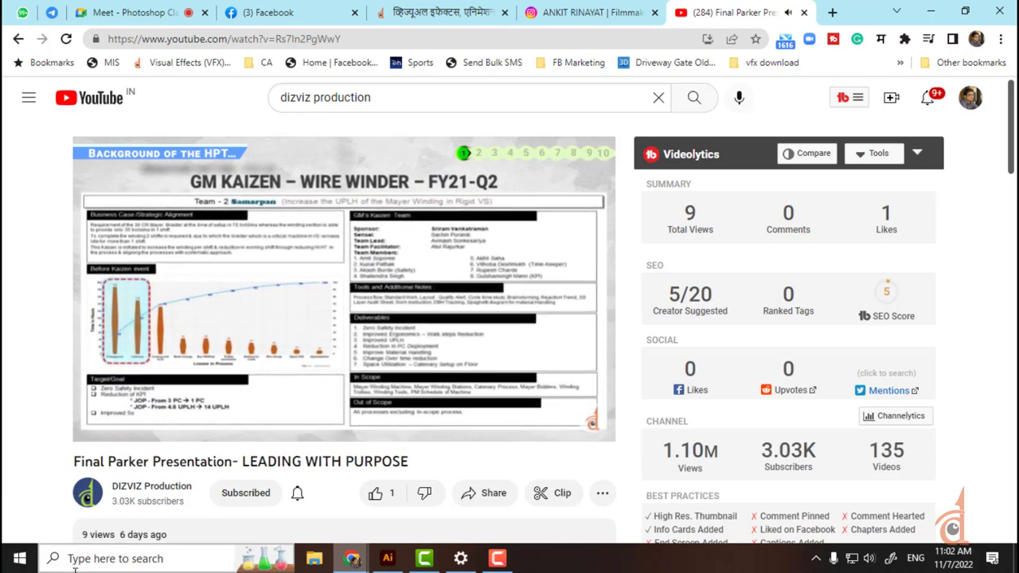
Step: Skip forward five seconds at a time, rewinding once, to the clutch tension slide
key(Right)
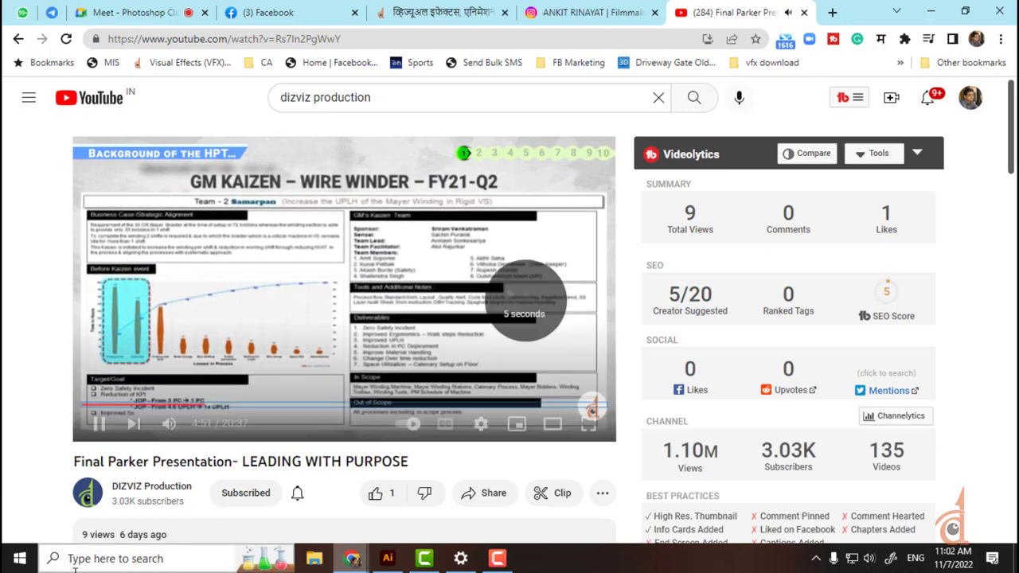
key(Right)
key(Right)
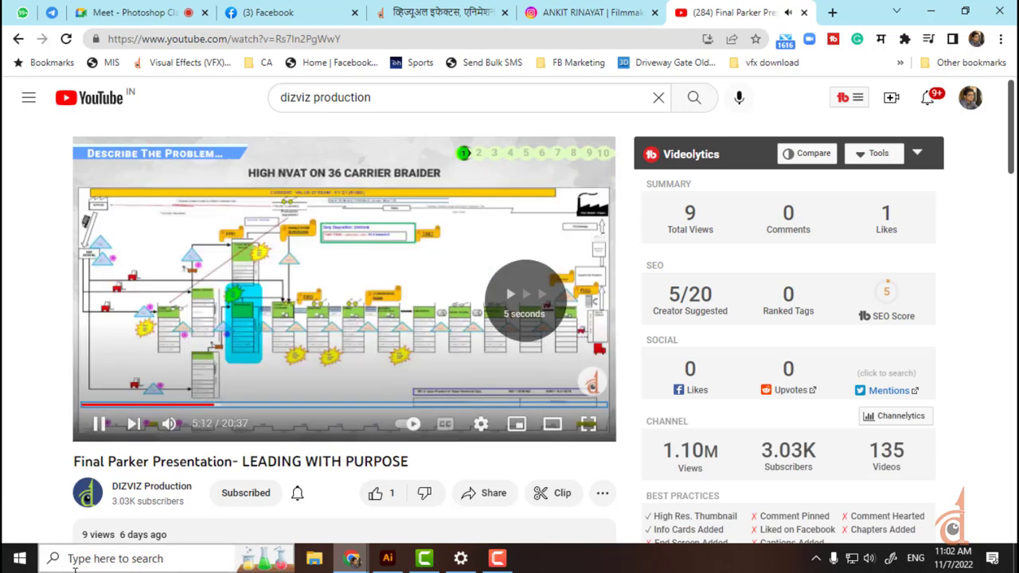
key(Right)
key(Right)
key(Right)
key(Right)
key(Right)
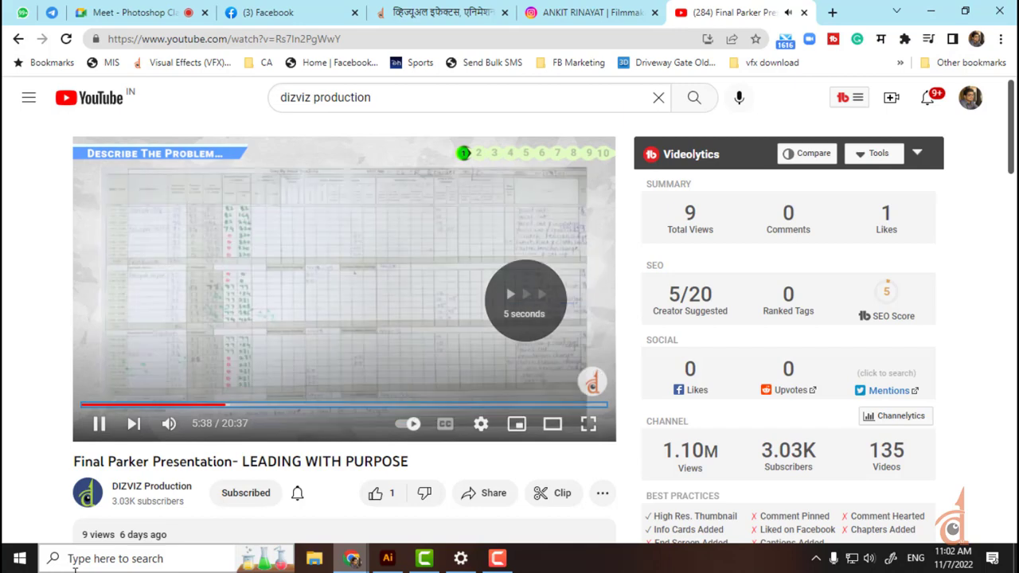
key(Right)
key(Right)
key(Right)
key(Right)
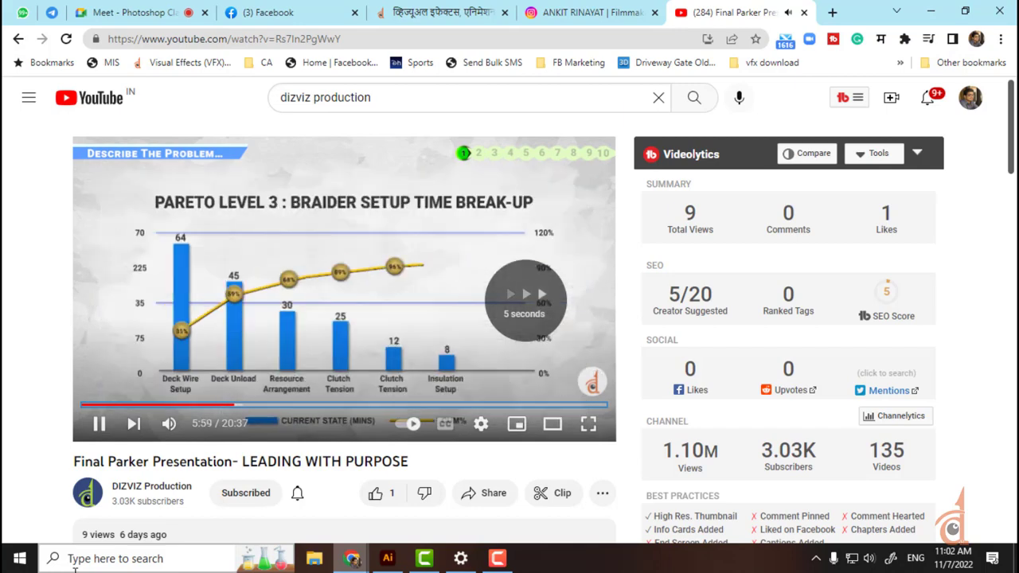
key(Right)
key(Right)
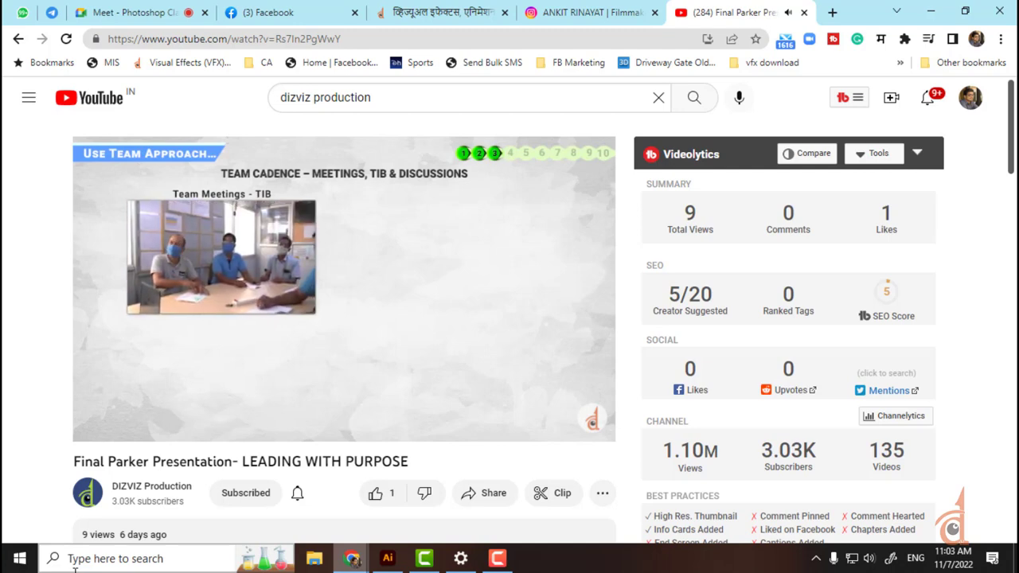
key(Right)
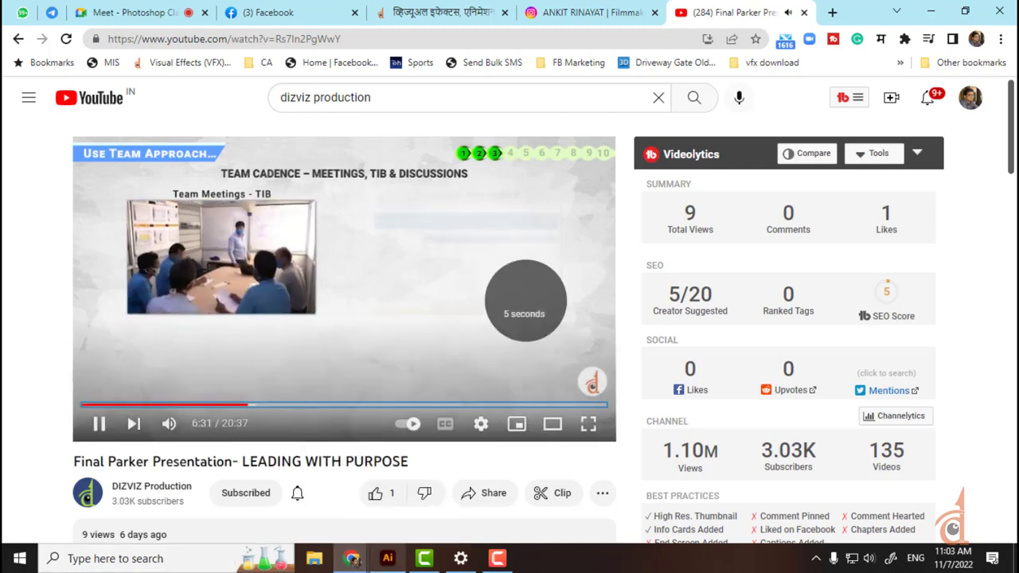
key(Right)
key(Right)
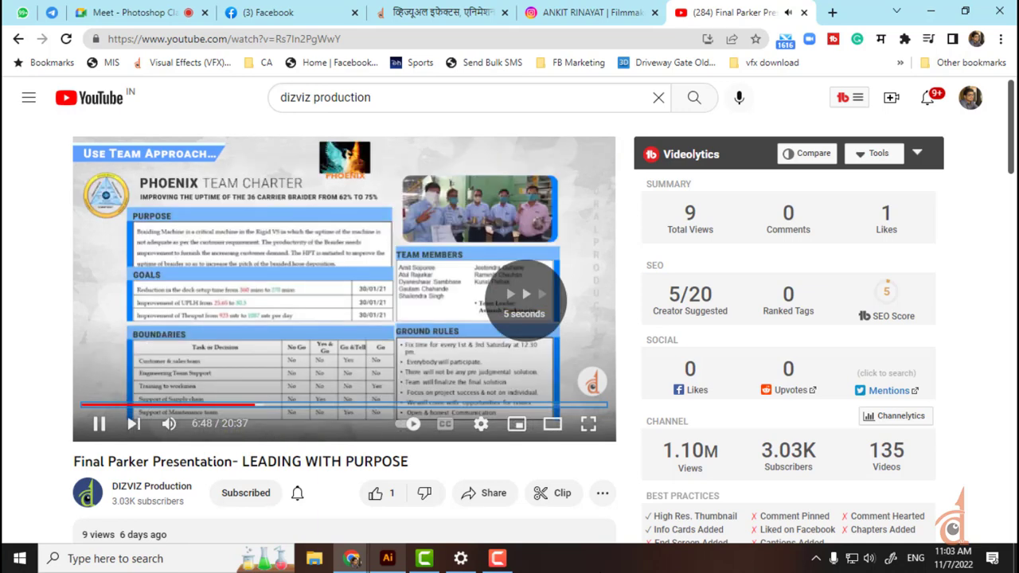
key(Right)
key(Right)
key(Right)
key(Right)
key(Right)
key(Right)
key(Right)
key(Right)
key(Right)
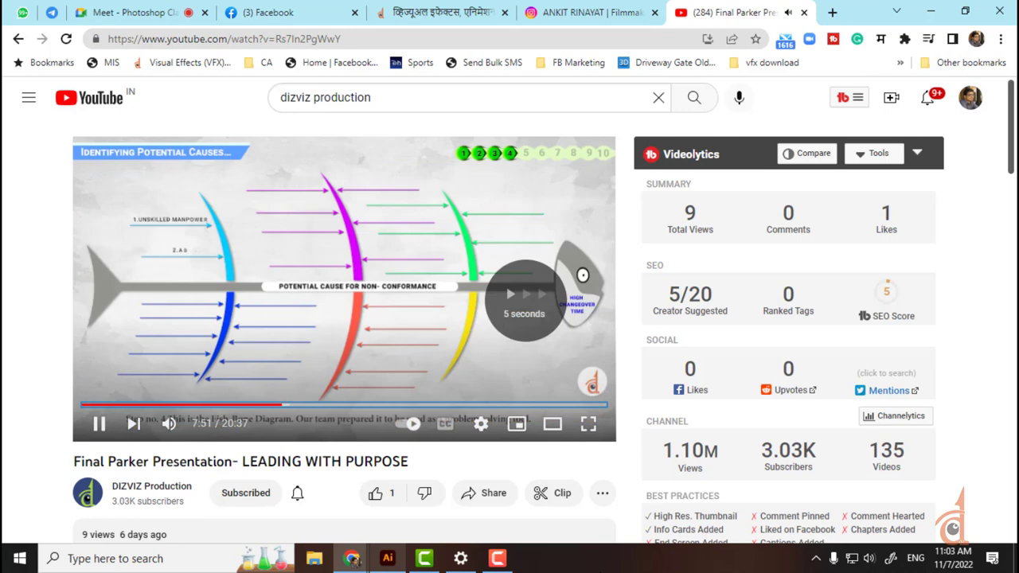
key(Right)
key(Right)
key(Right)
key(Right)
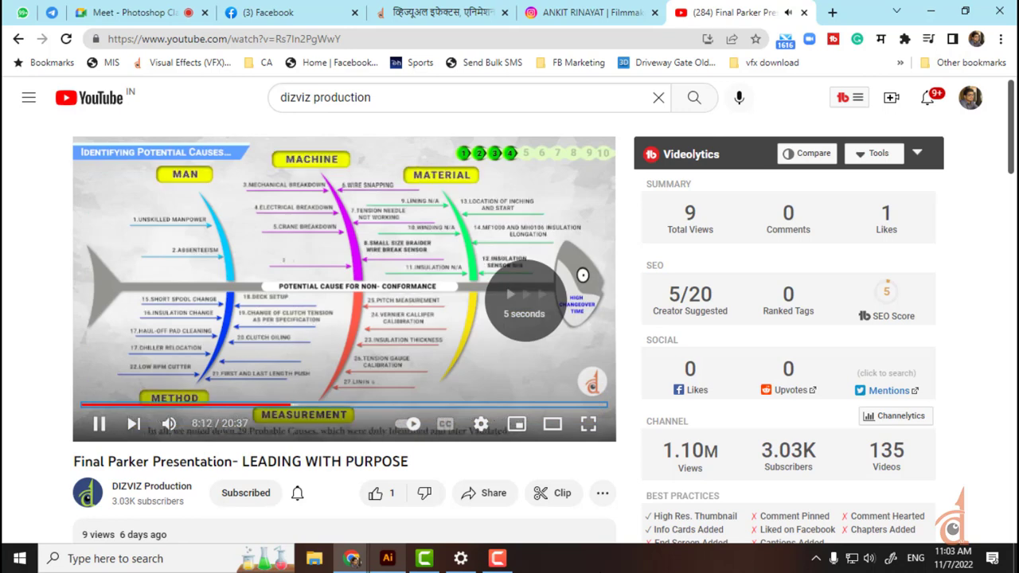
key(Right)
key(Right)
key(Right)
key(Right)
key(Right)
key(Right)
key(Right)
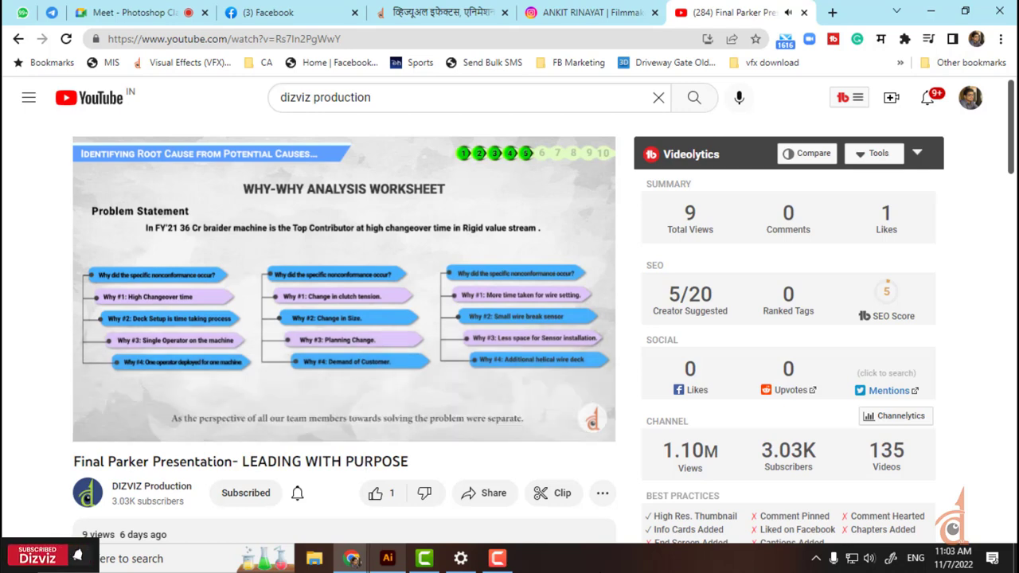
key(Right)
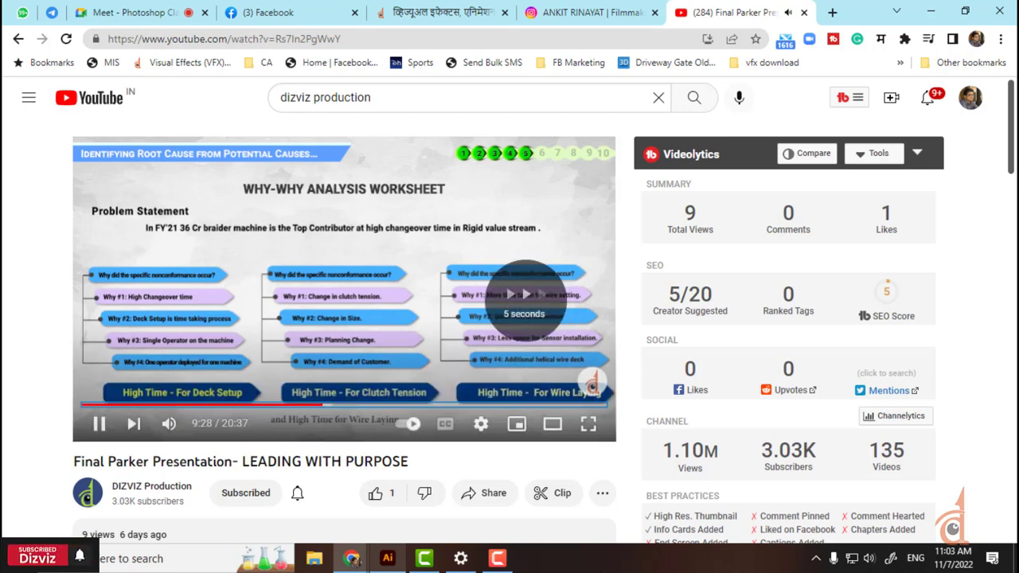
key(Right)
key(Right)
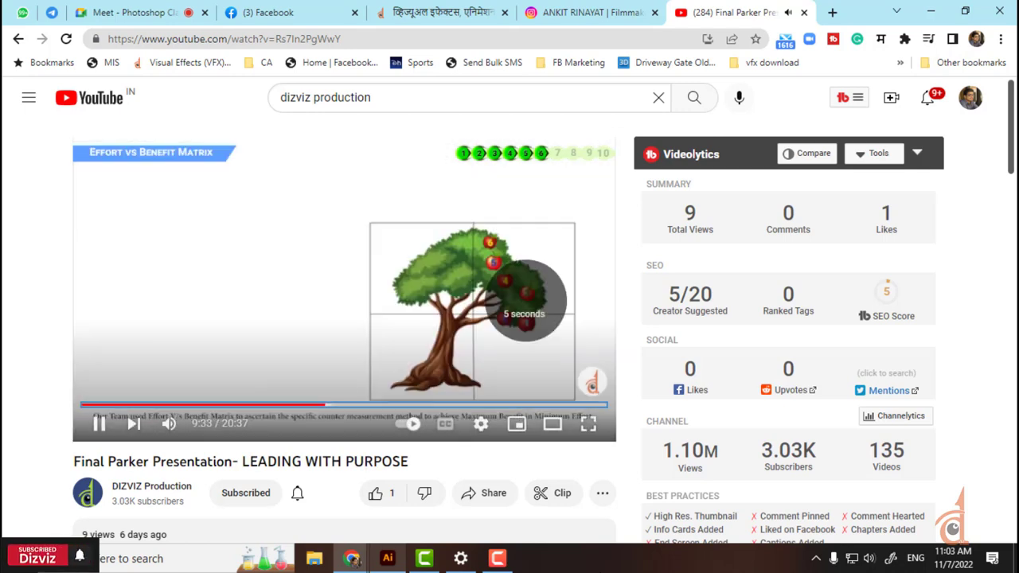
key(Left)
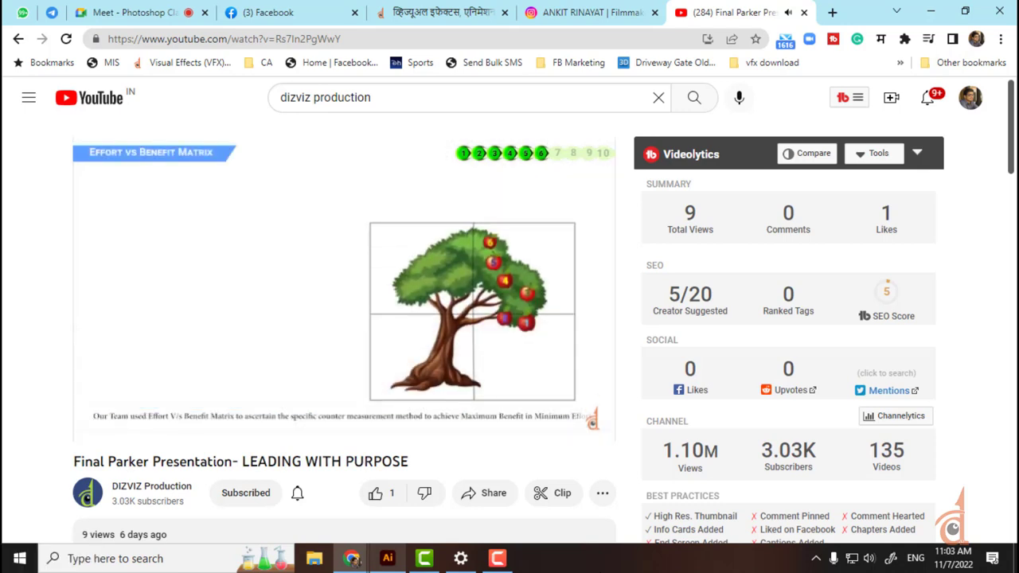
key(Right)
key(Right)
key(Right)
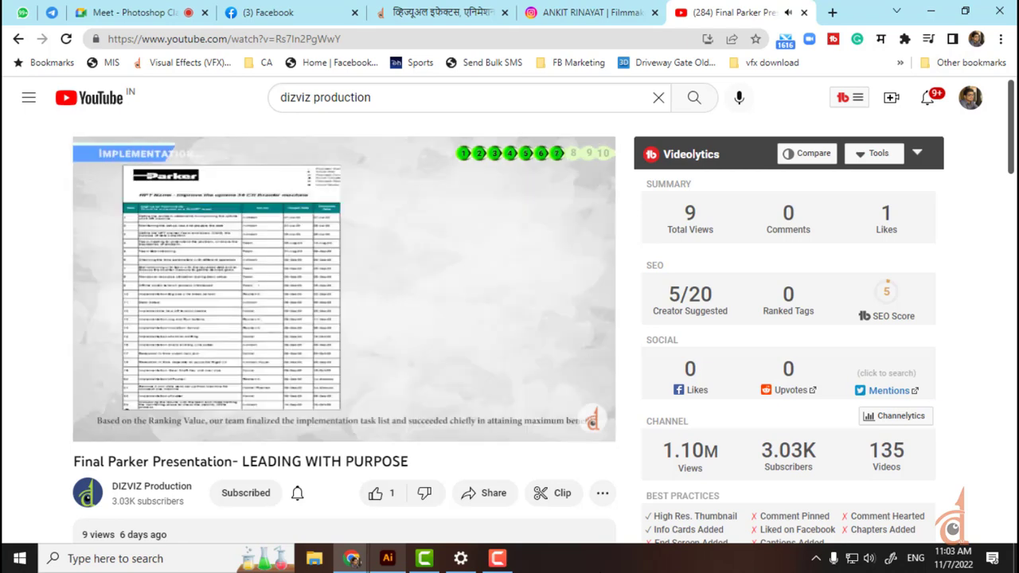
key(Right)
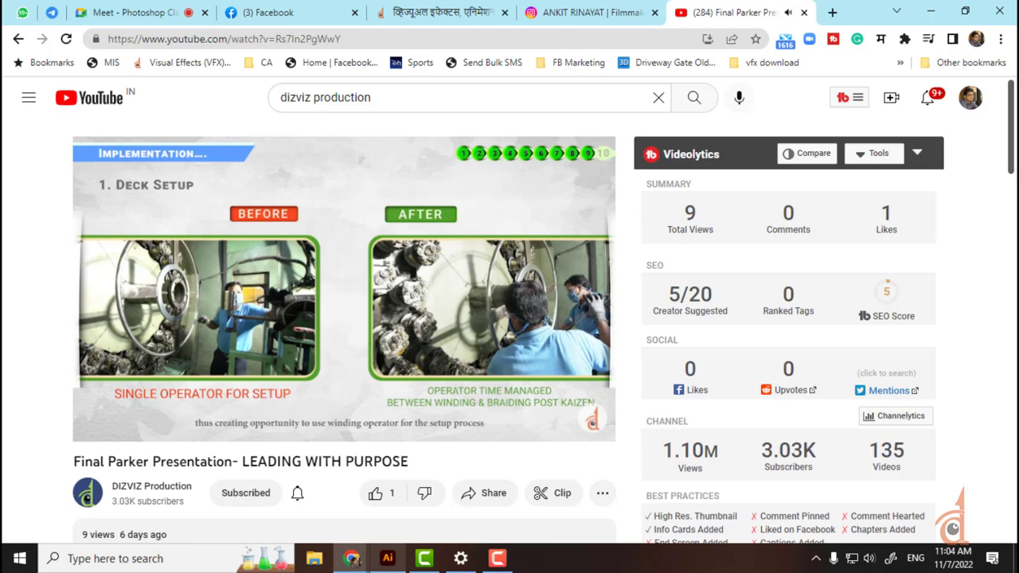
key(Right)
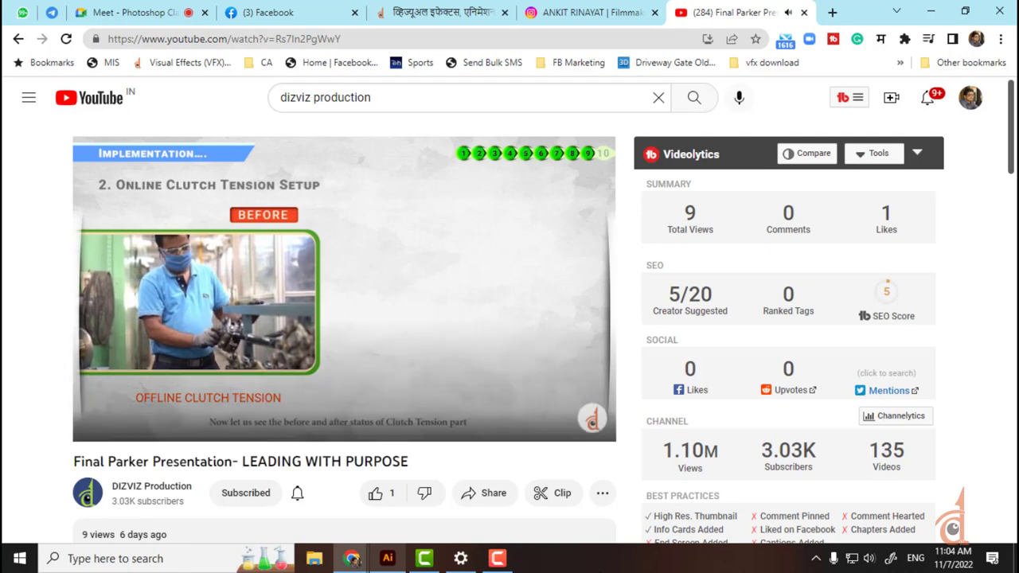
key(Right)
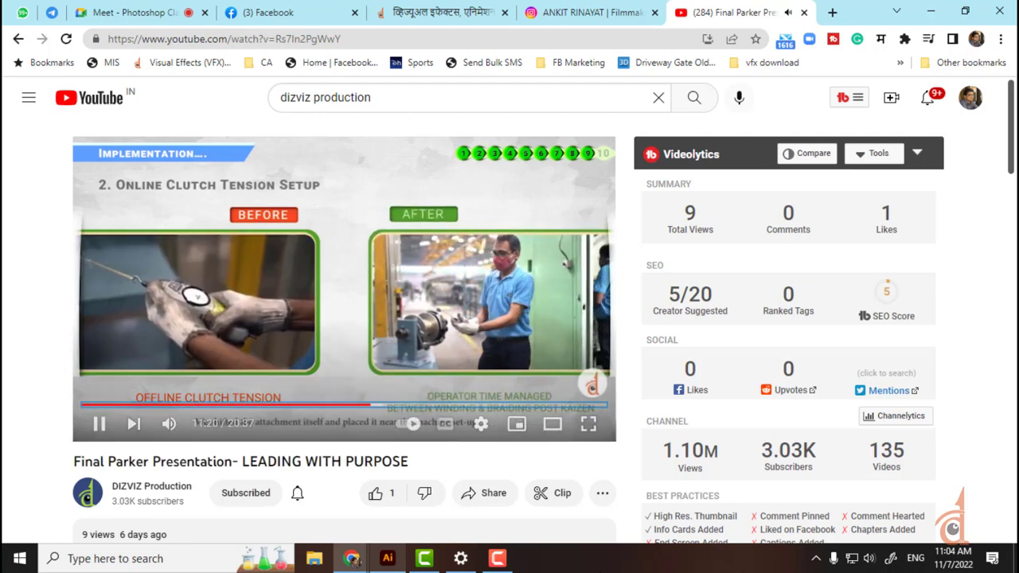
key(Right)
key(Right)
key(Right)
key(Right)
key(Right)
key(Right)
key(Right)
key(Right)
key(Right)
key(Right)
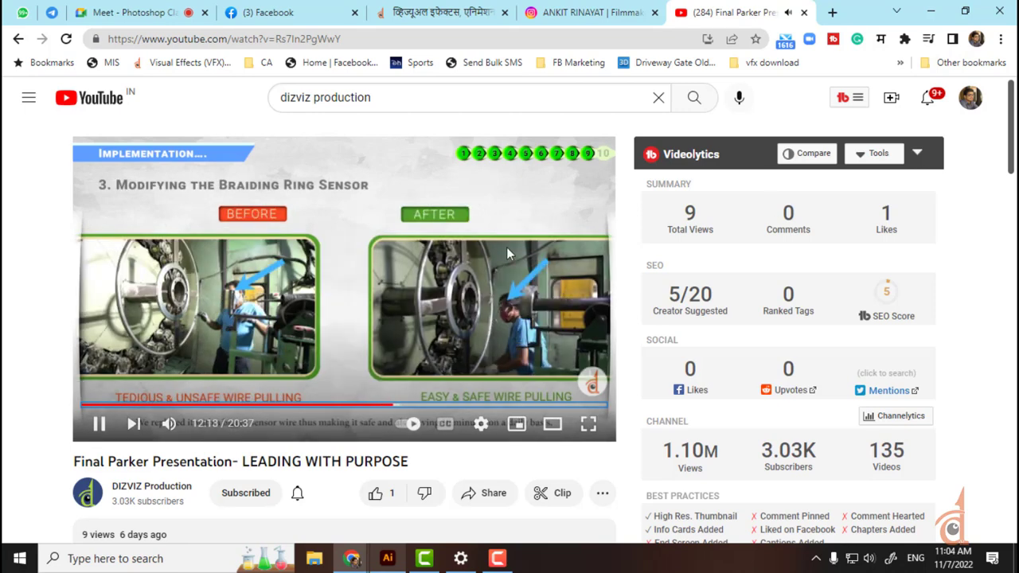
Step: Seek through the cutter slides to the Measure, Monitor and Control summary
click(403, 406)
click(418, 405)
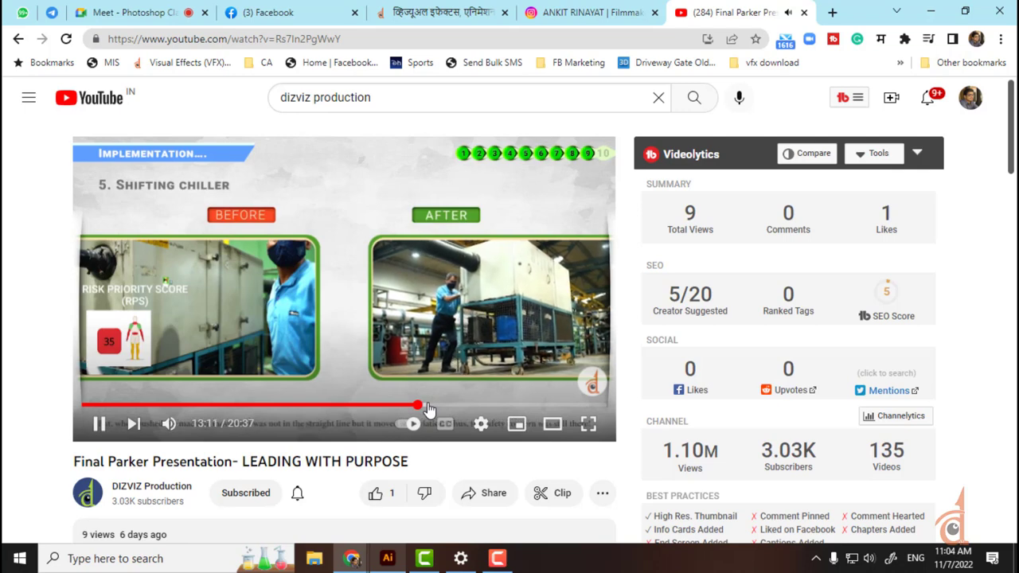
click(429, 405)
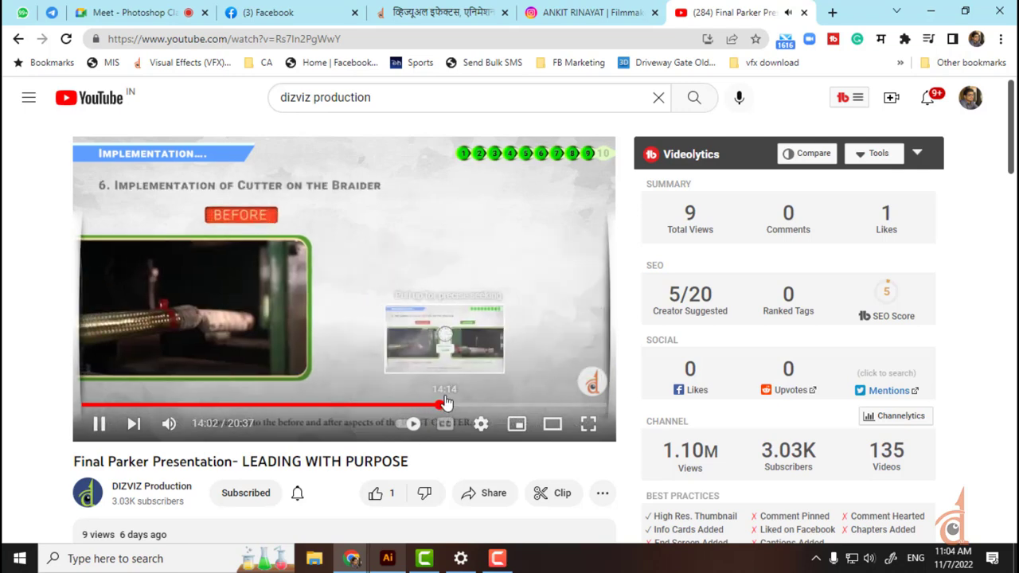
click(443, 405)
click(453, 406)
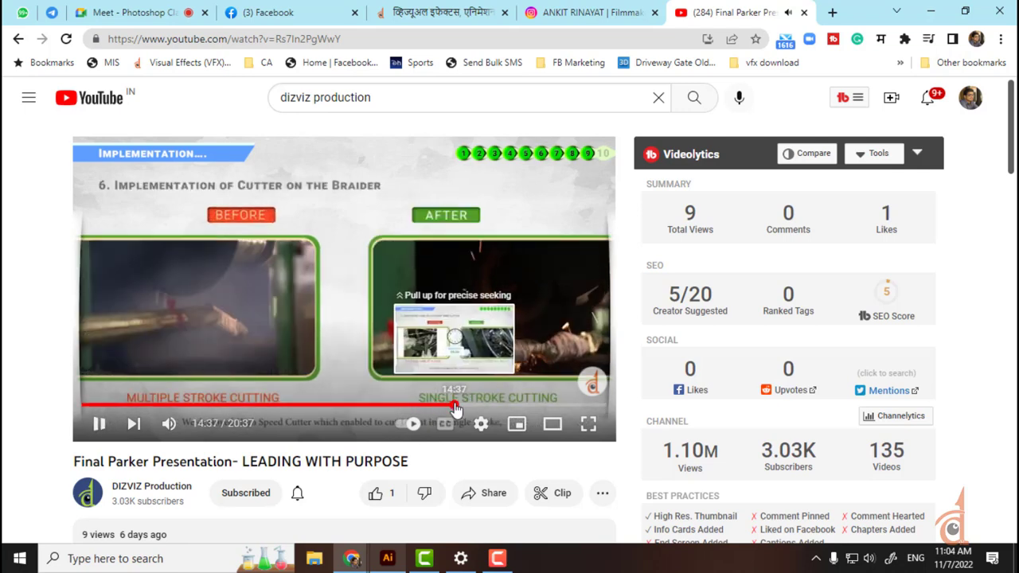
click(466, 406)
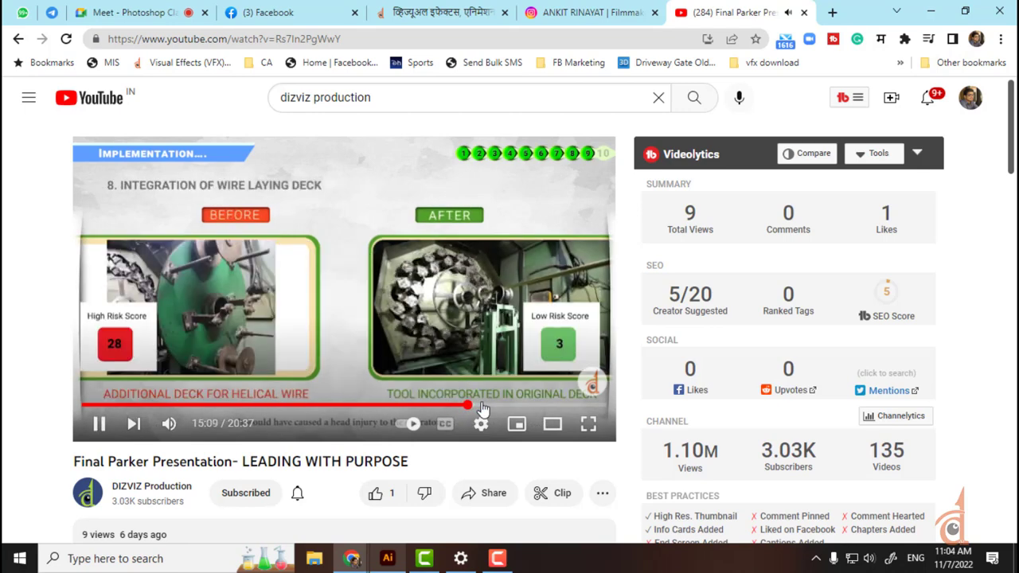
click(498, 406)
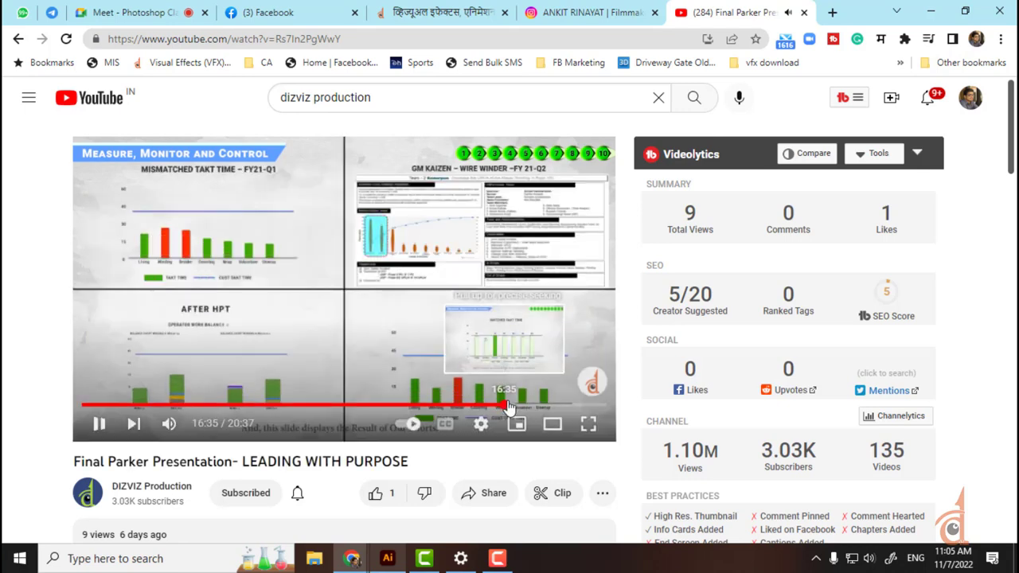
Step: Seek past the Barn Report and Voice of Customer to the award celebration at about 19:37
click(505, 405)
click(527, 405)
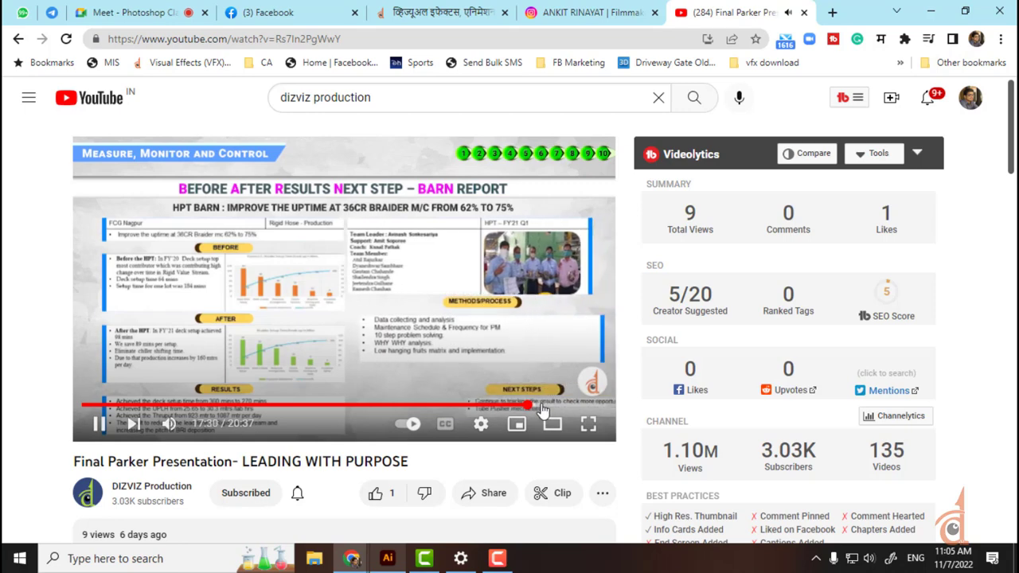
click(541, 405)
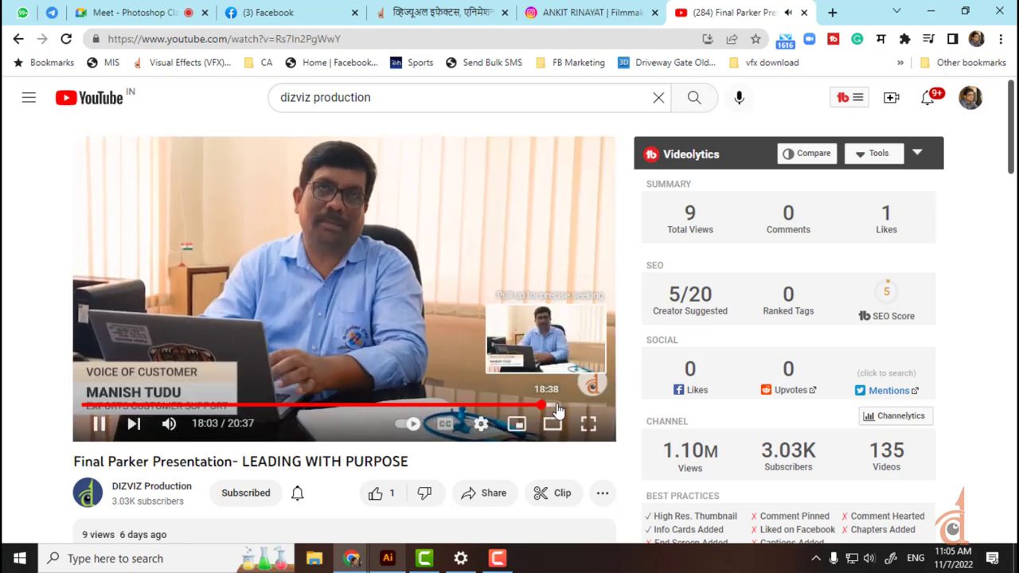
click(557, 406)
click(572, 406)
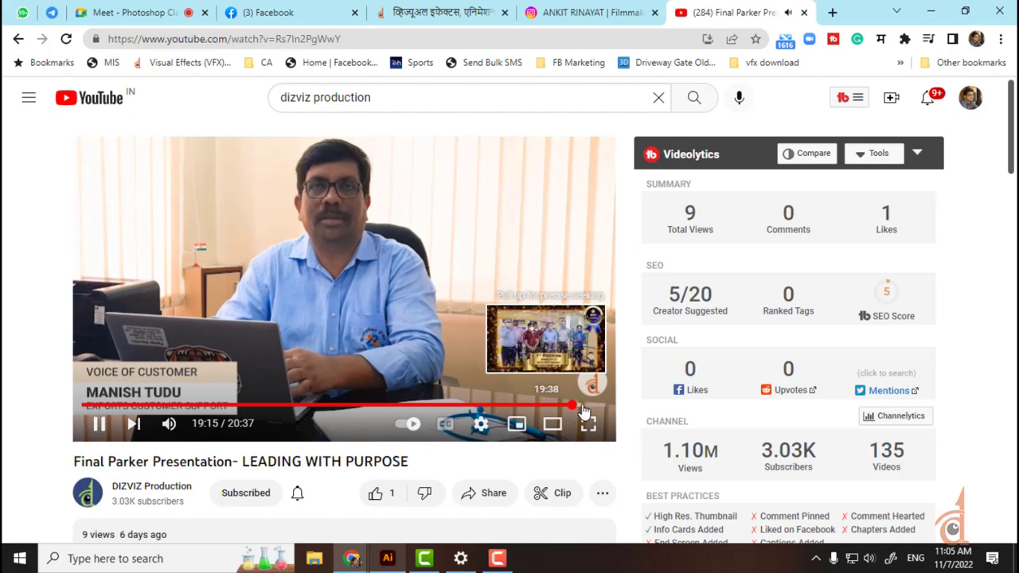
click(580, 406)
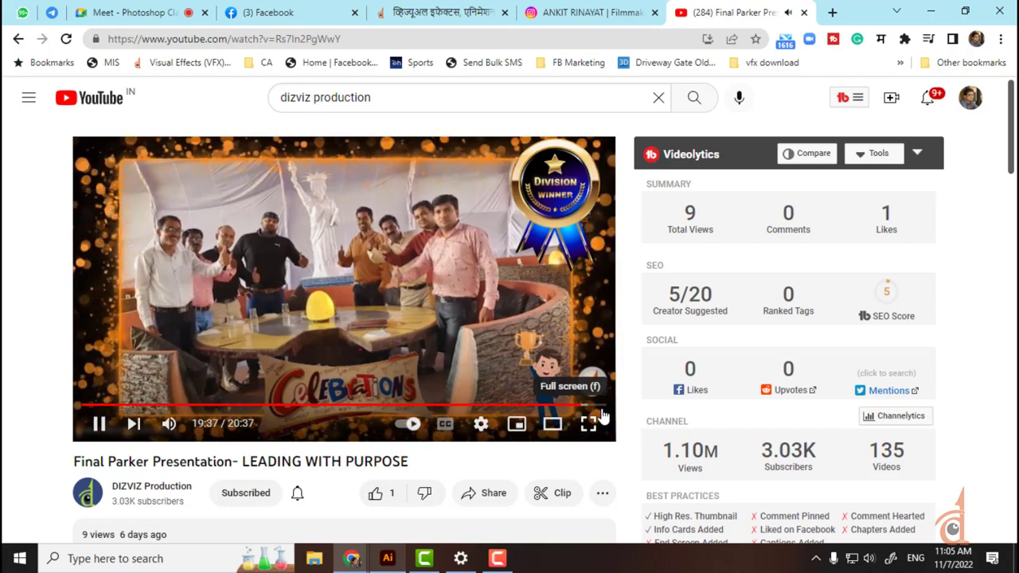
Step: Watch the award scene full screen, exit full screen, and close the YouTube tab
click(590, 415)
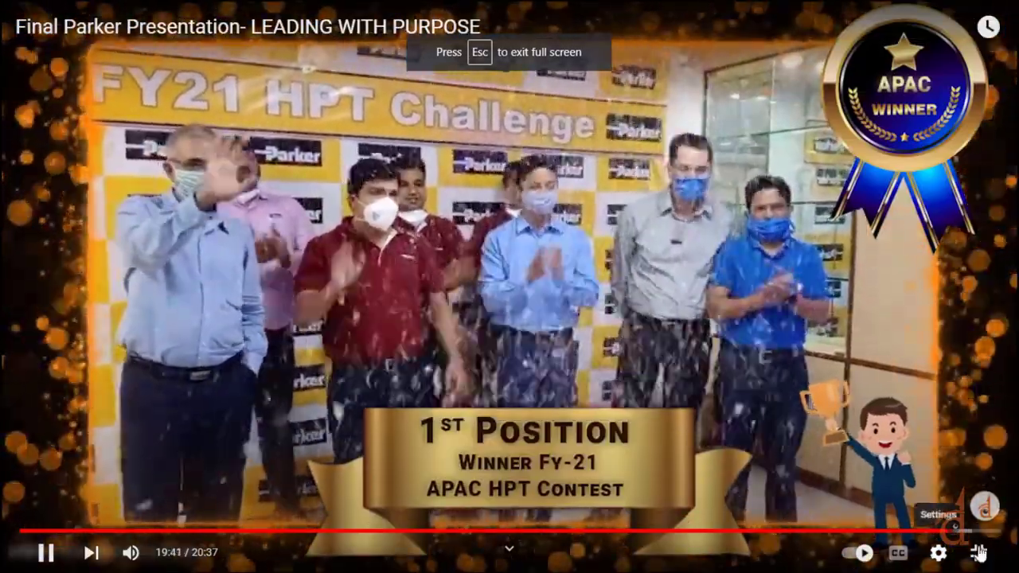
click(980, 553)
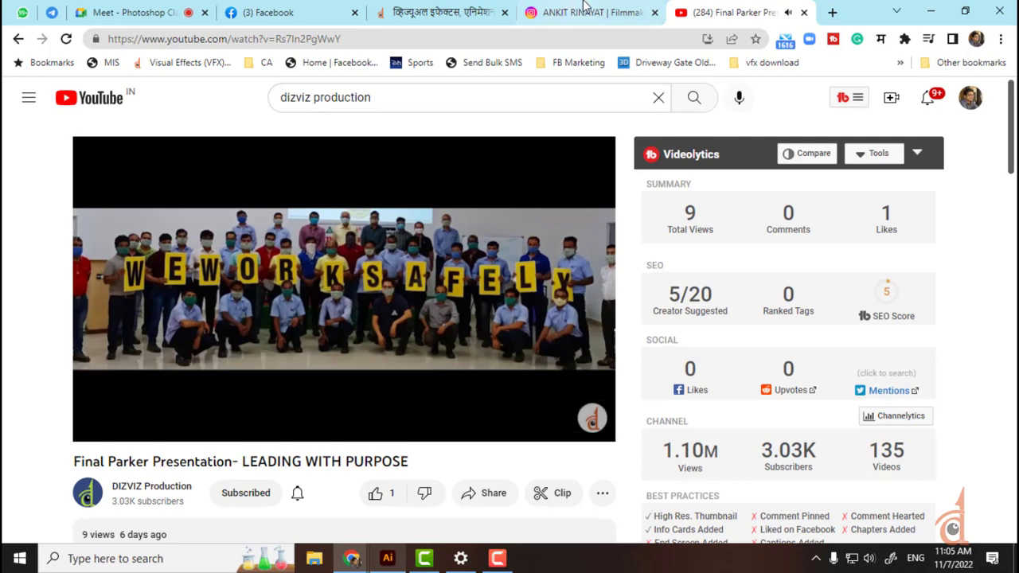
click(801, 13)
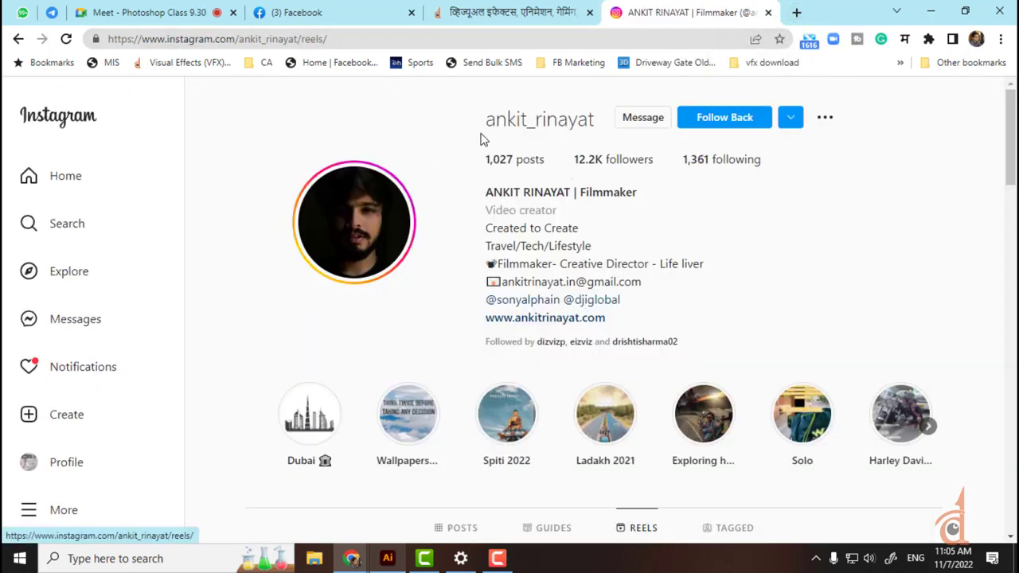
Step: Scroll down the filmmaker's Instagram Reels grid to see more videos
scroll(764, 275, down, 5)
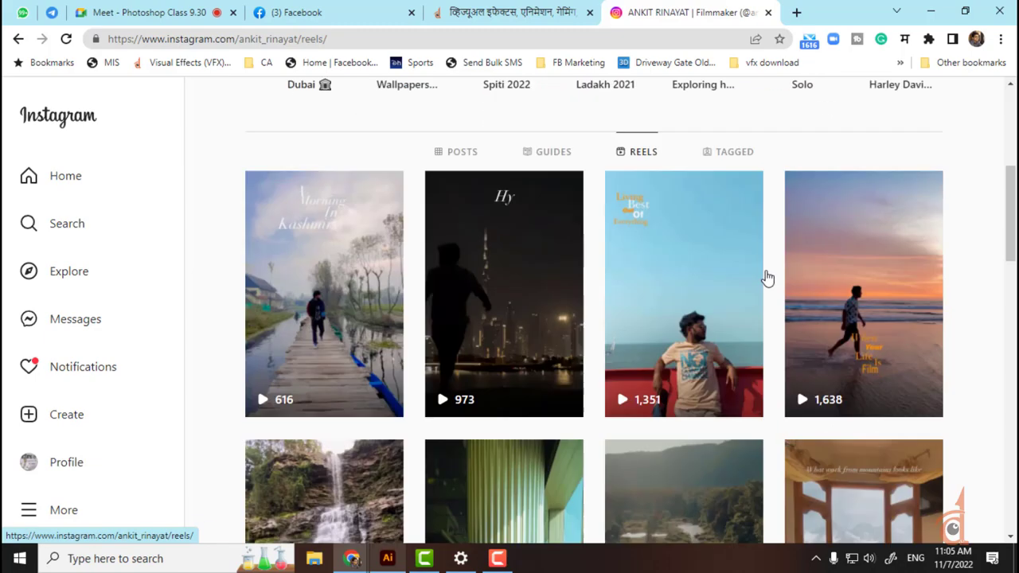
scroll(758, 273, down, 3)
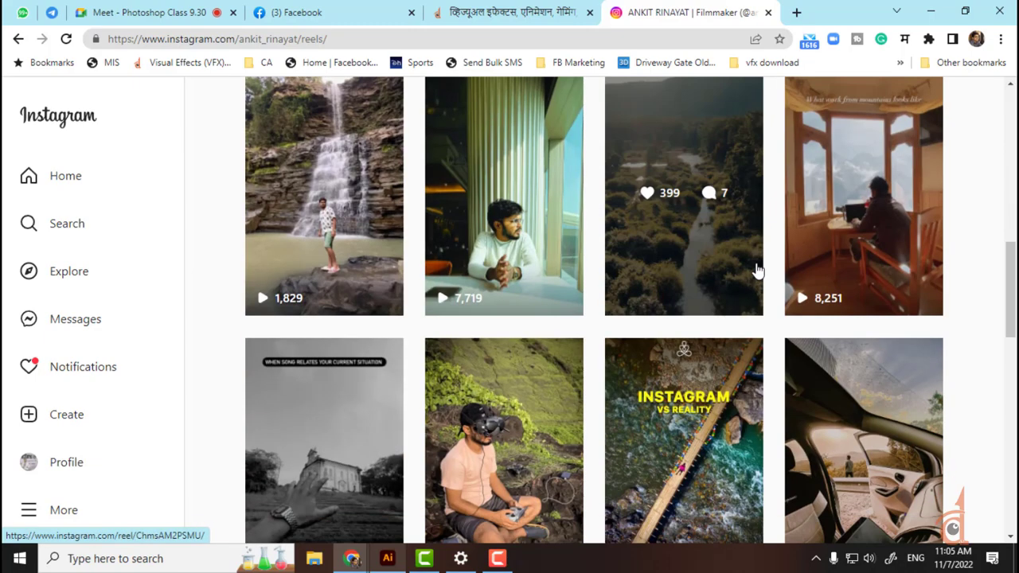